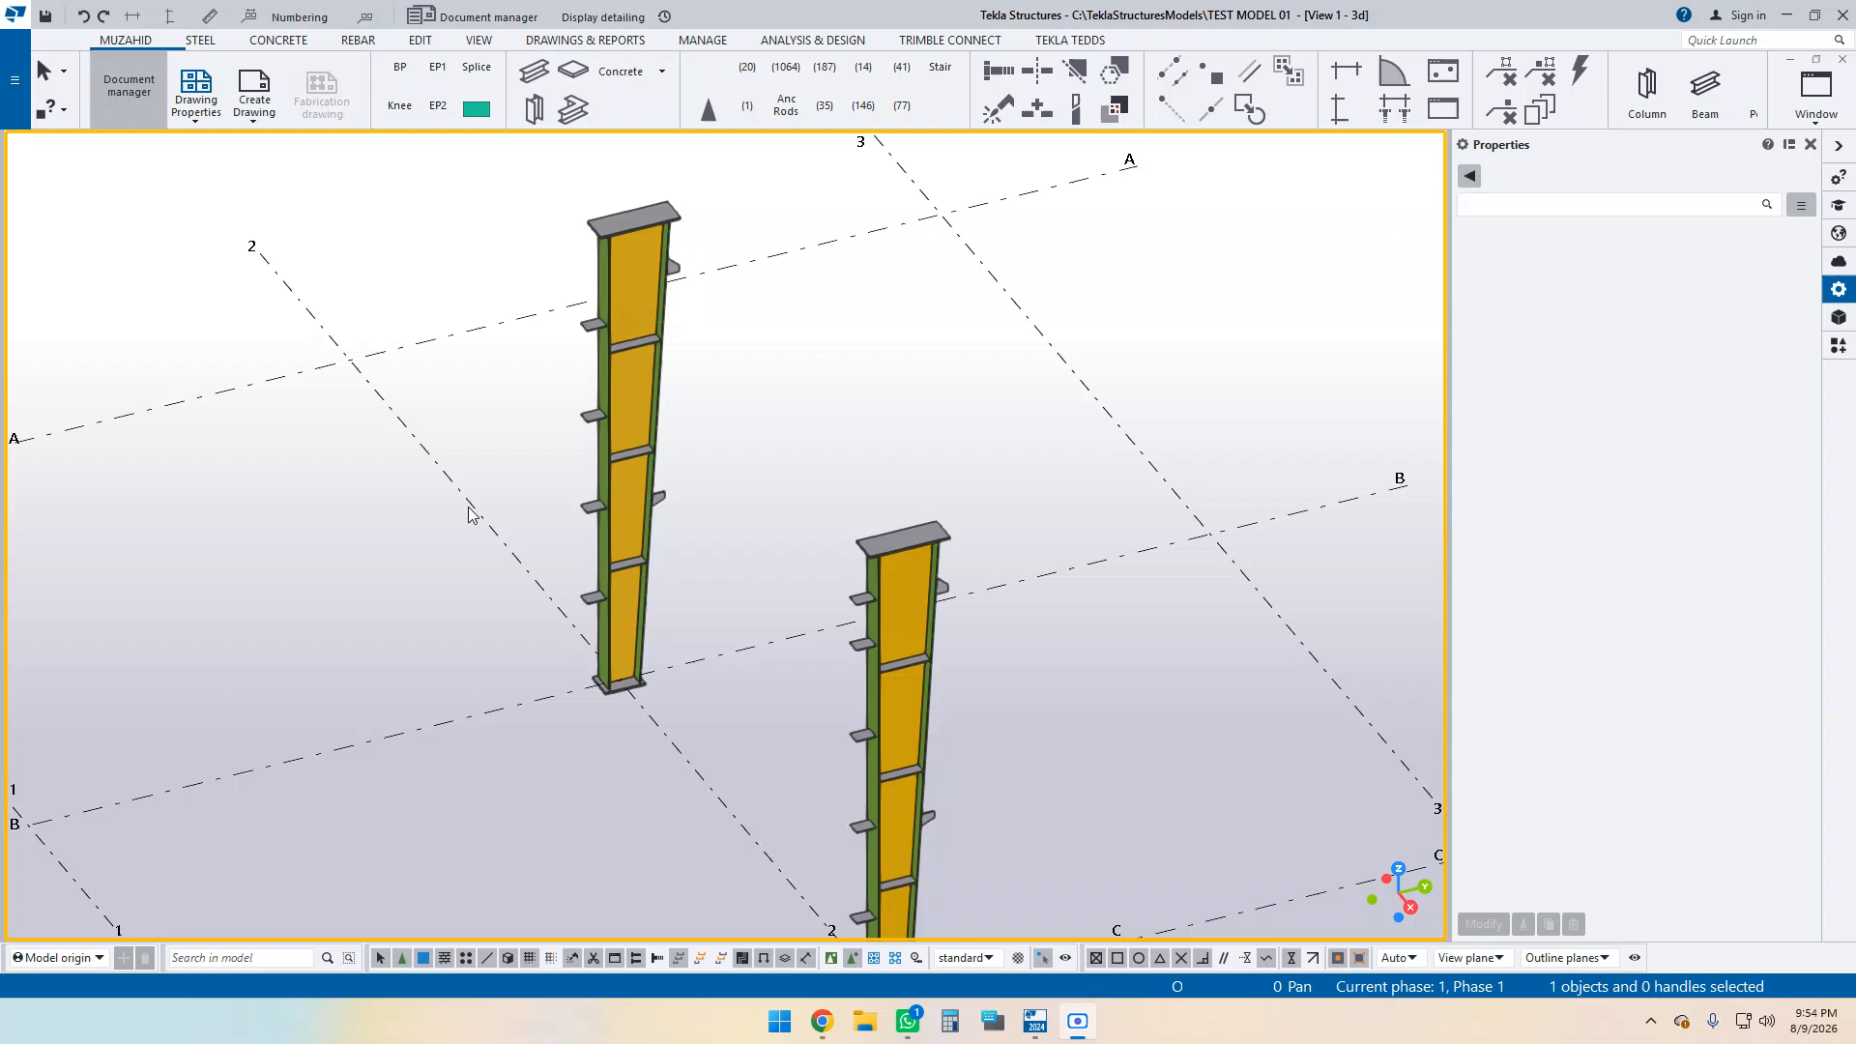
# Apply the standard assembly drawing properties with all property groups enabled.
pyautogui.click(196, 114)
pyautogui.click(194, 116)
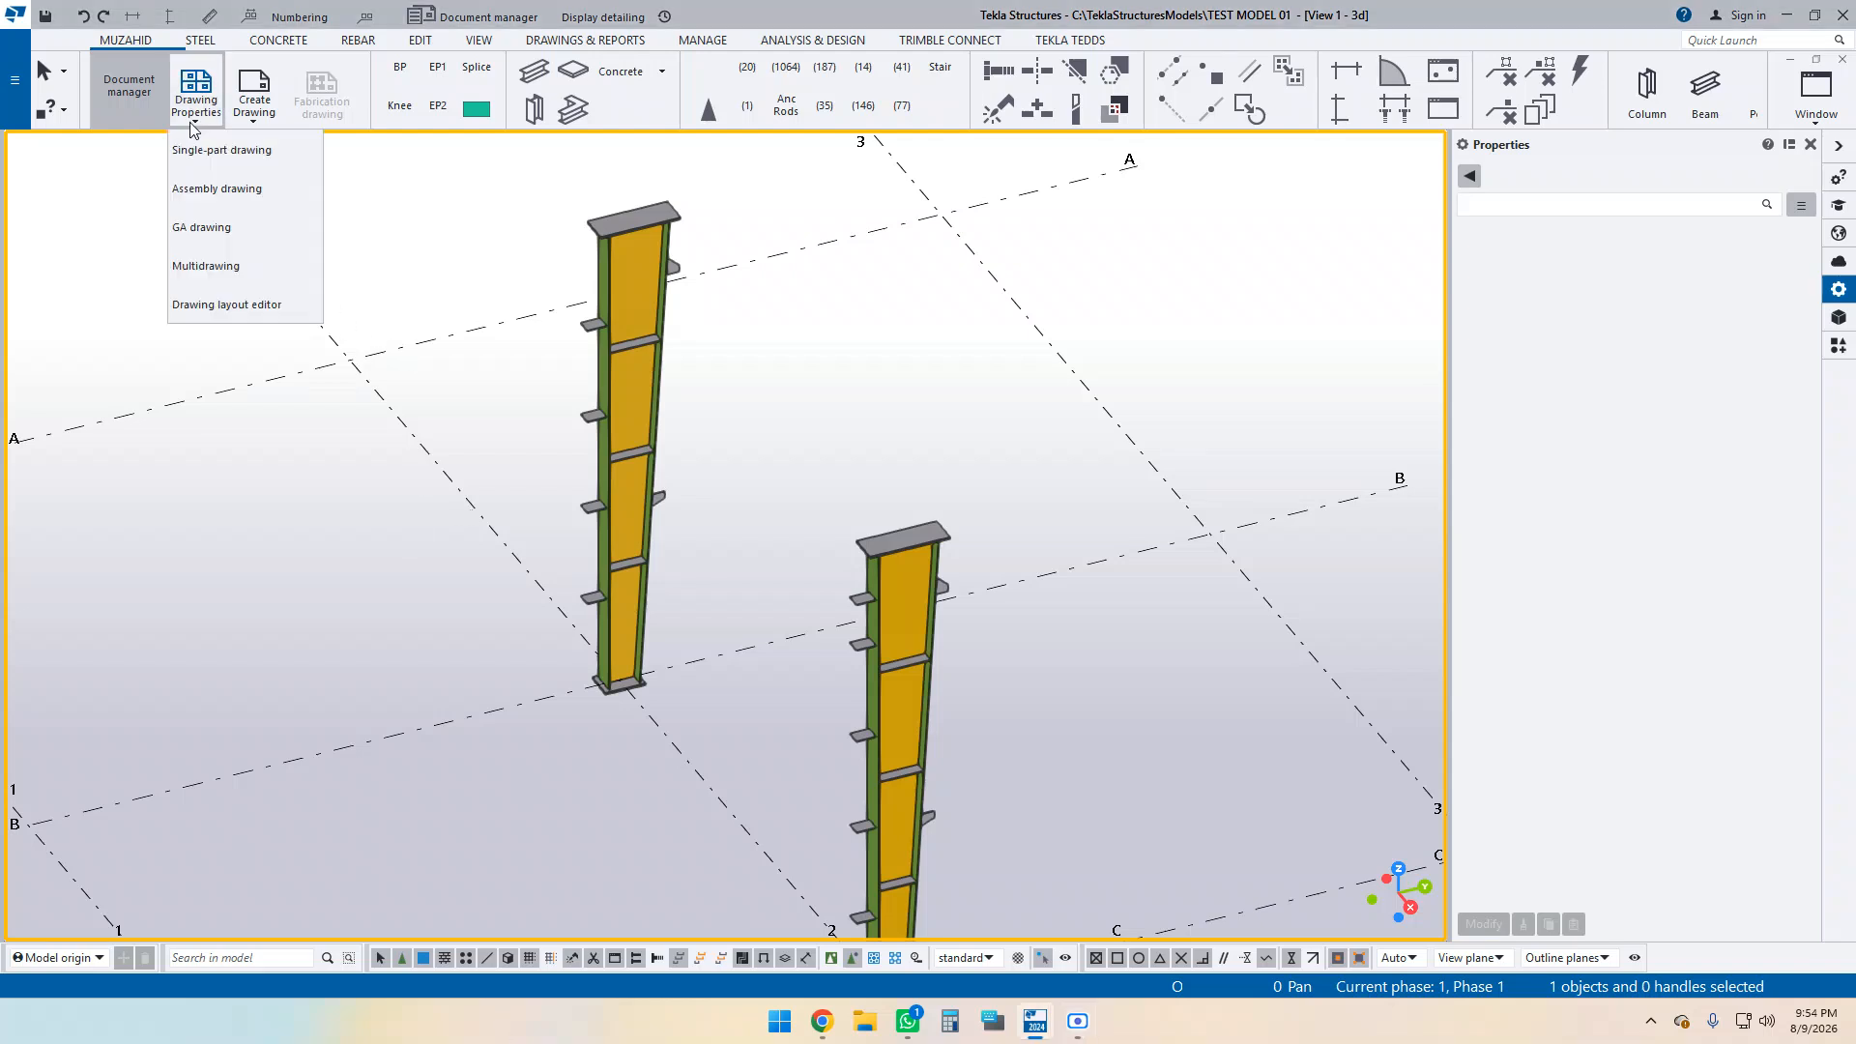
pyautogui.click(213, 186)
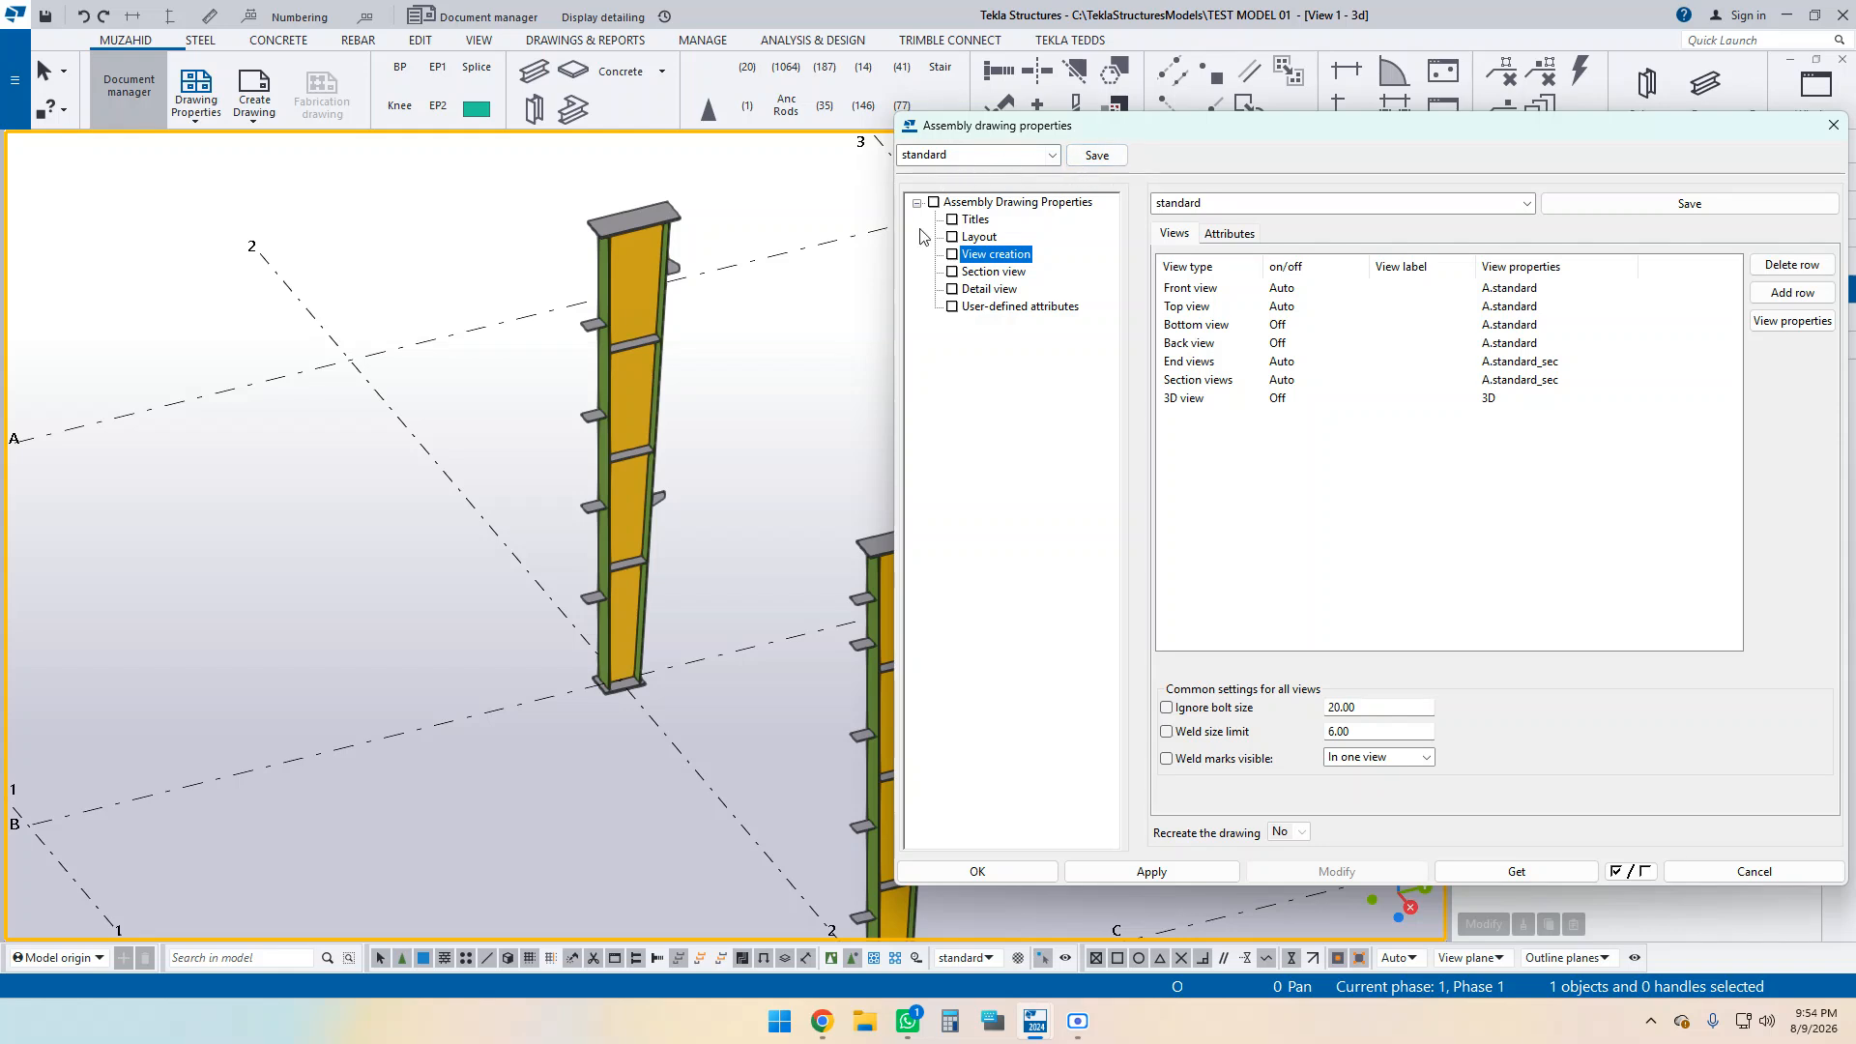
pyautogui.click(934, 204)
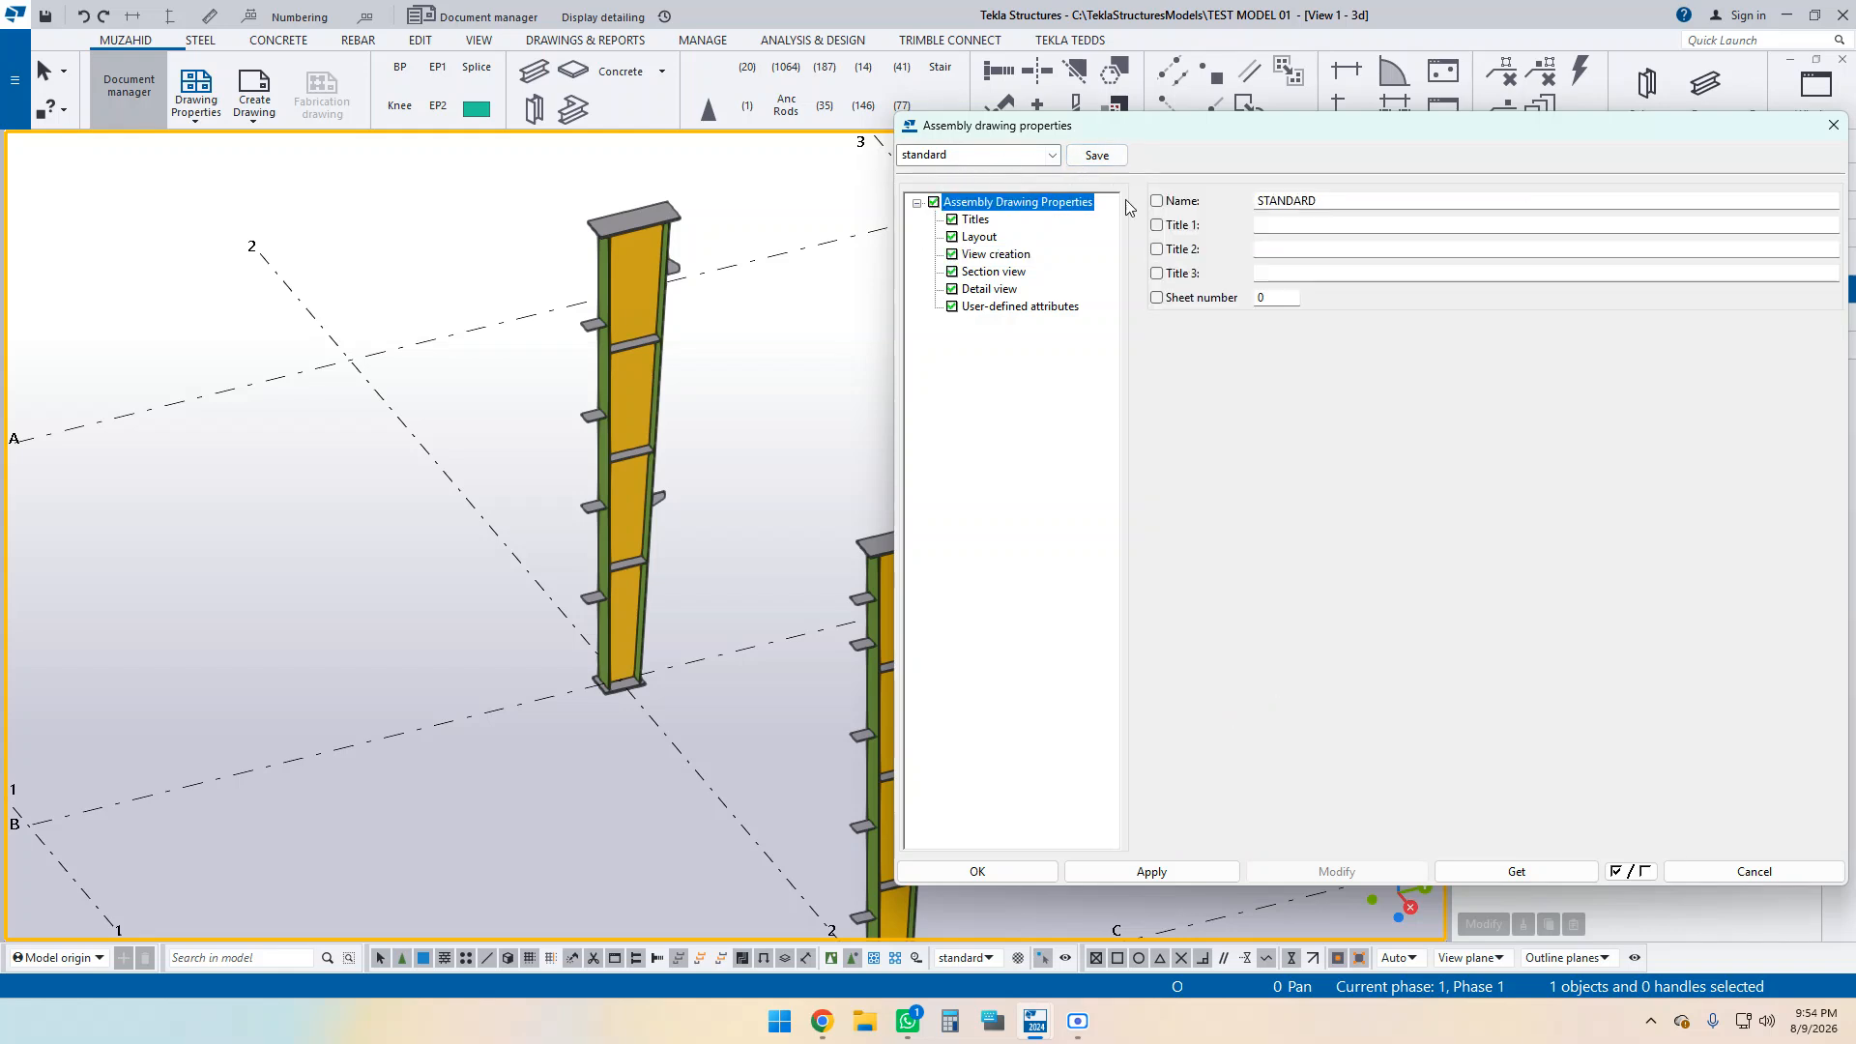
pyautogui.click(1160, 873)
pyautogui.click(978, 872)
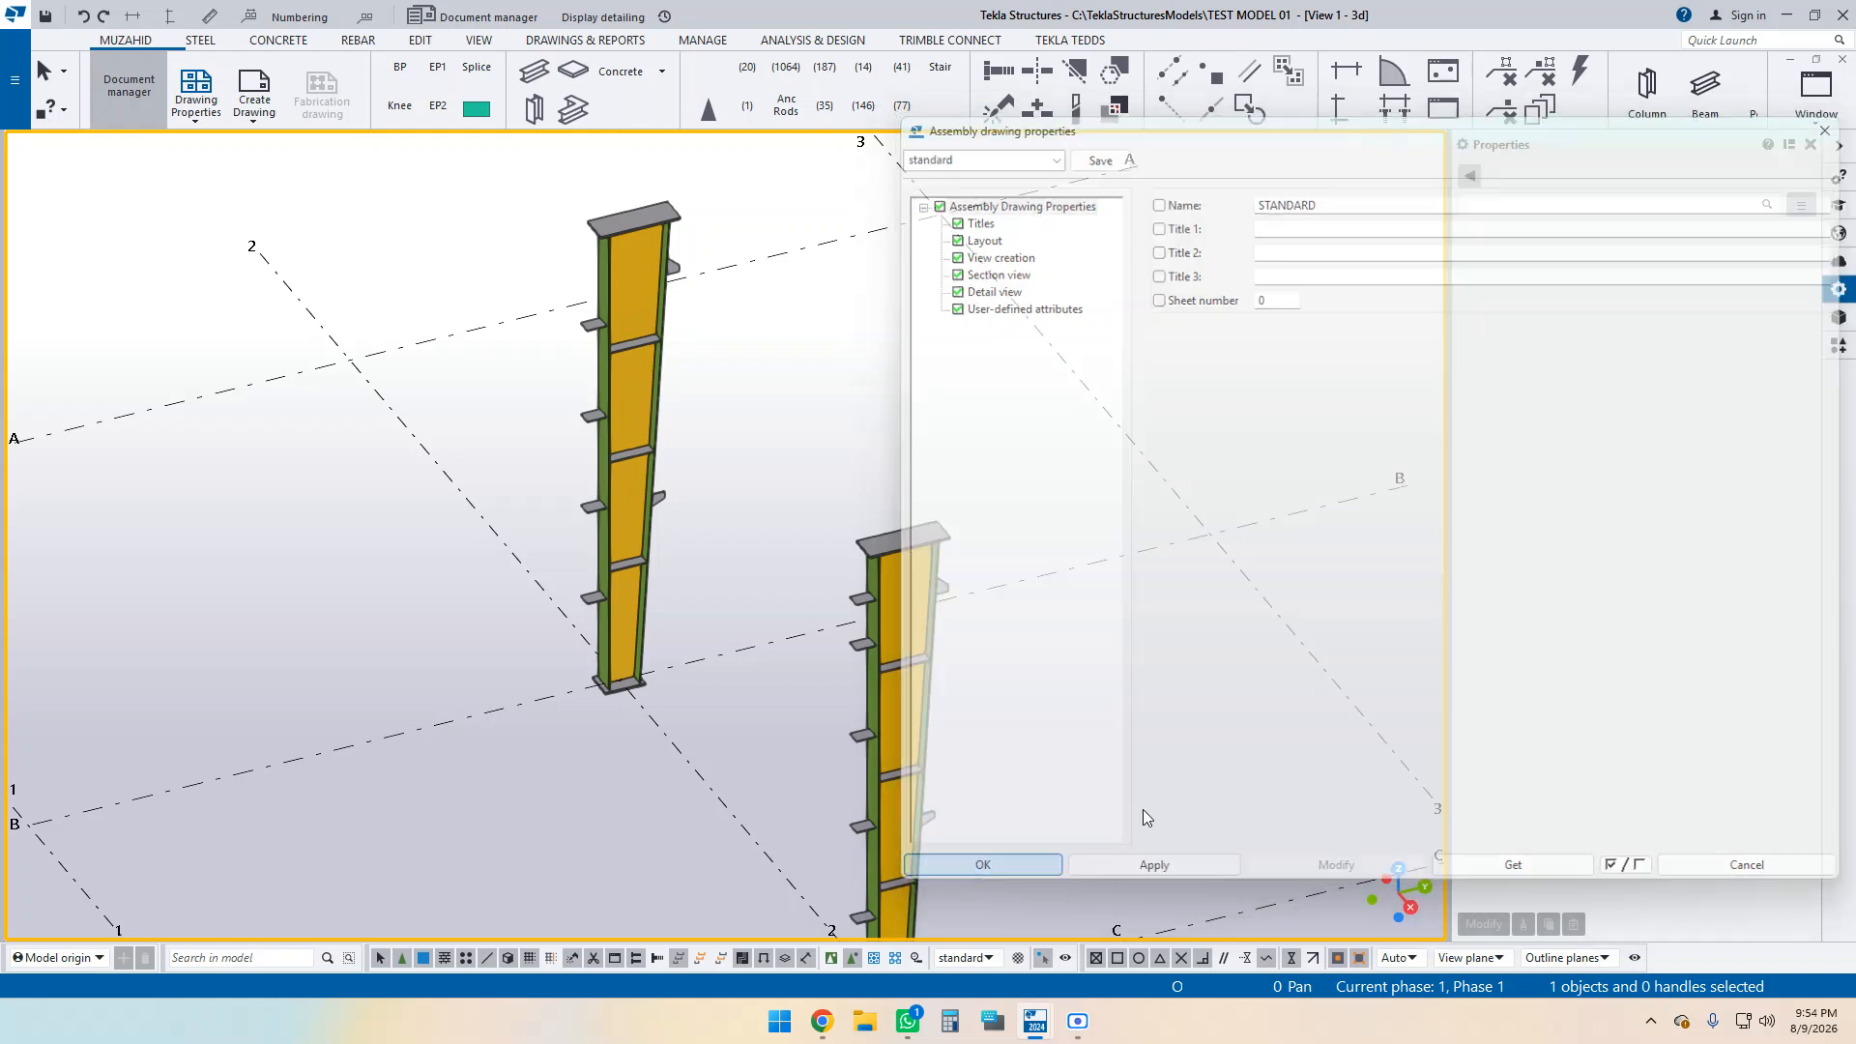
# Create an assembly drawing of the column at grid intersection 2/B and open the new drawing.
pyautogui.click(601, 271)
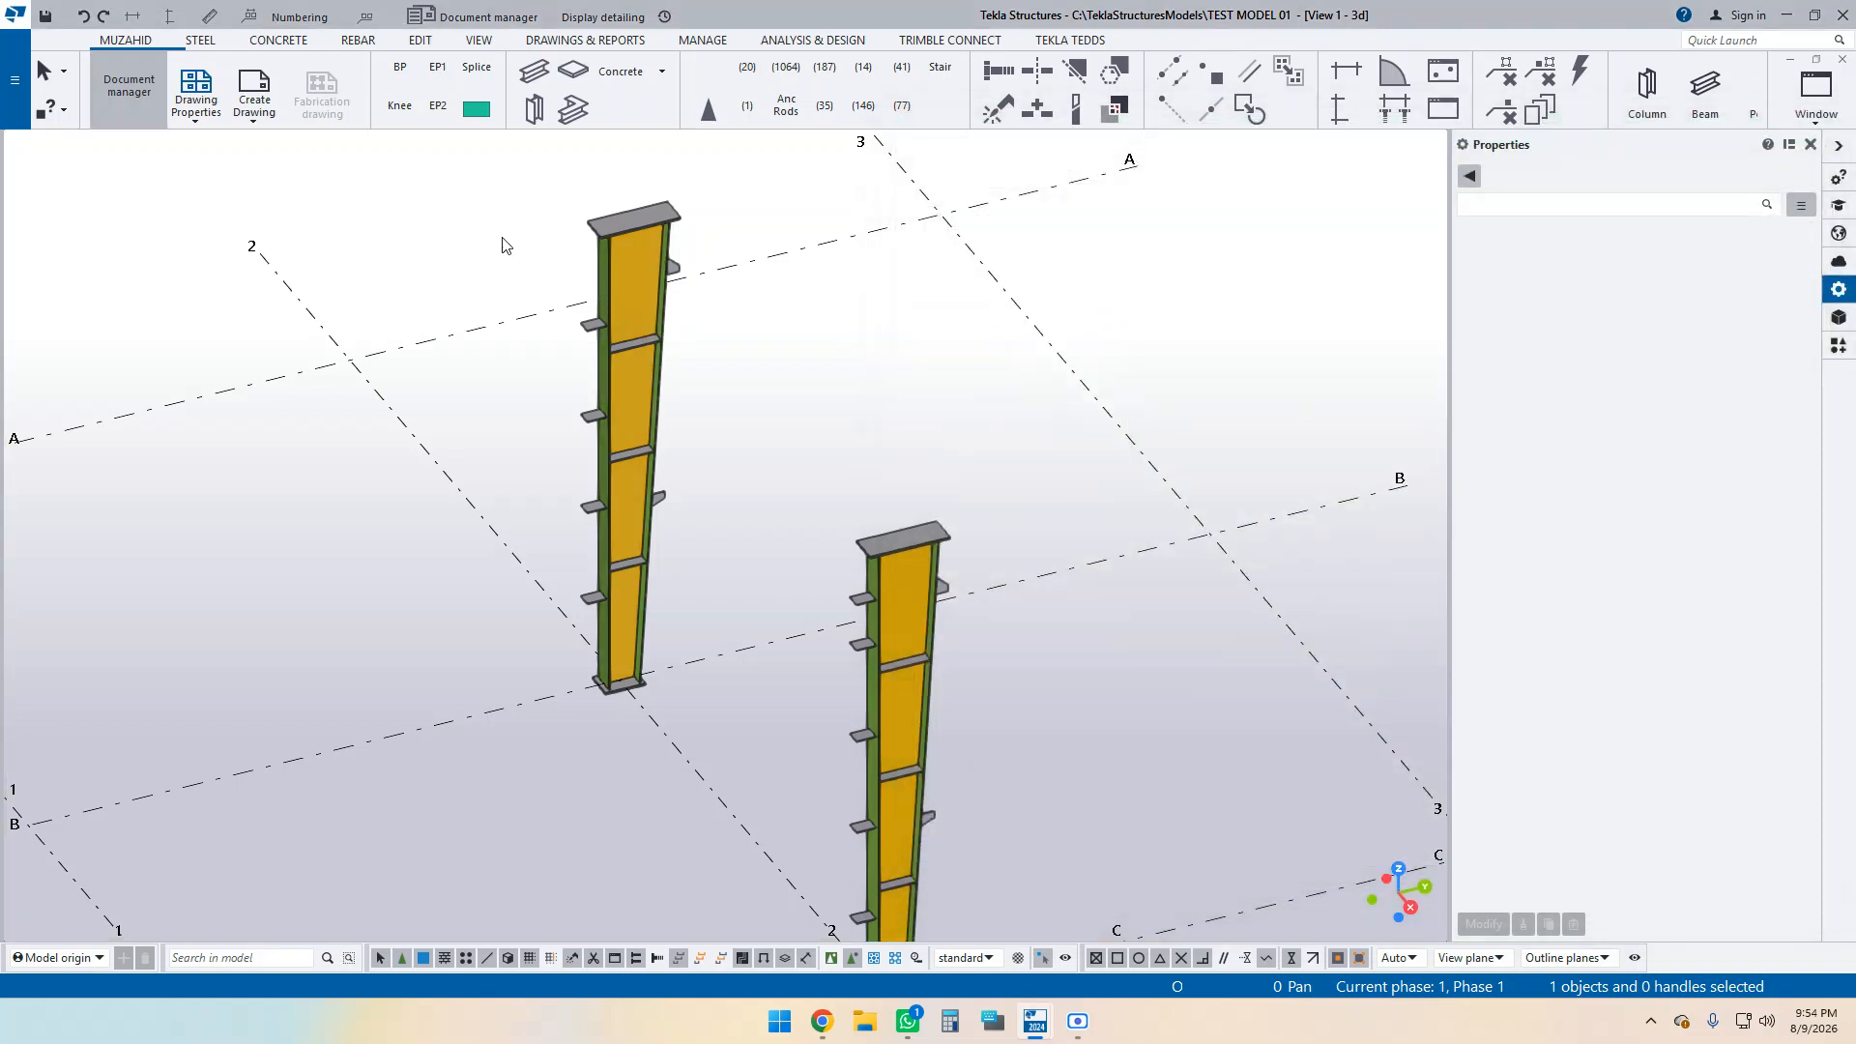
pyautogui.click(255, 109)
pyautogui.click(279, 228)
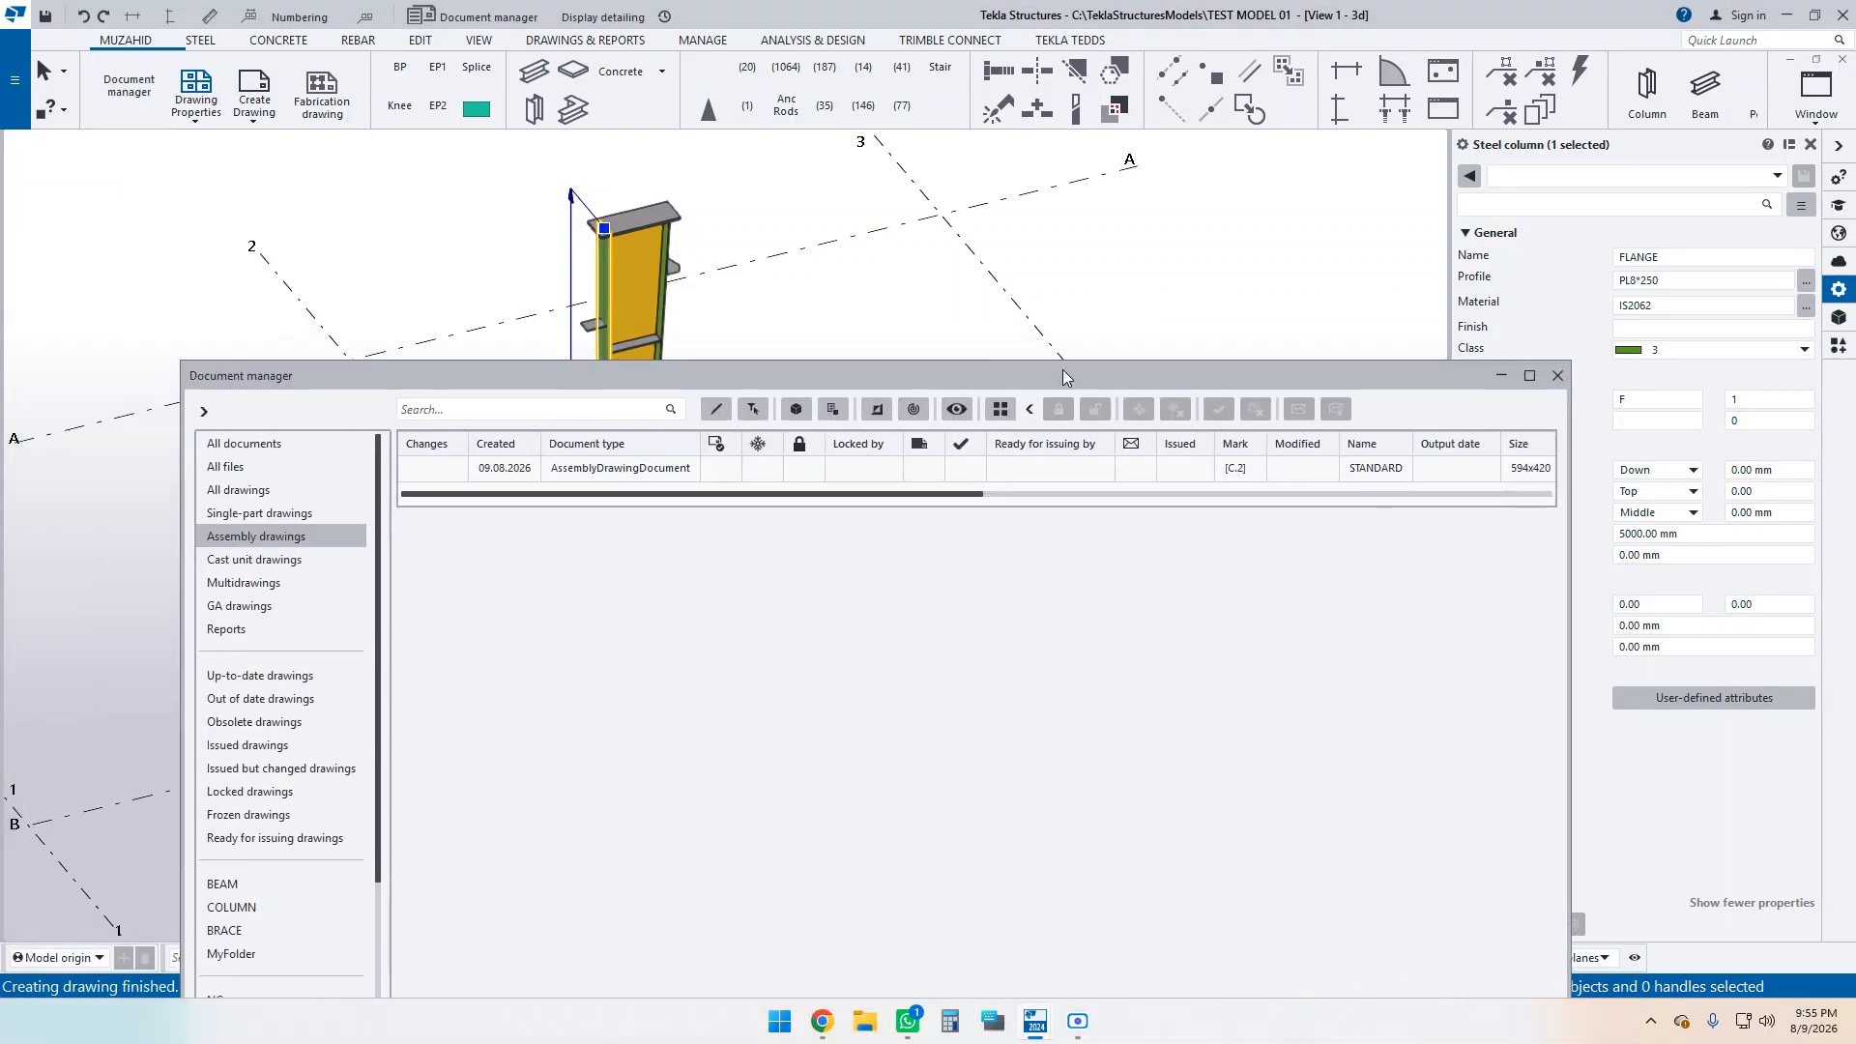
pyautogui.doubleClick(510, 371)
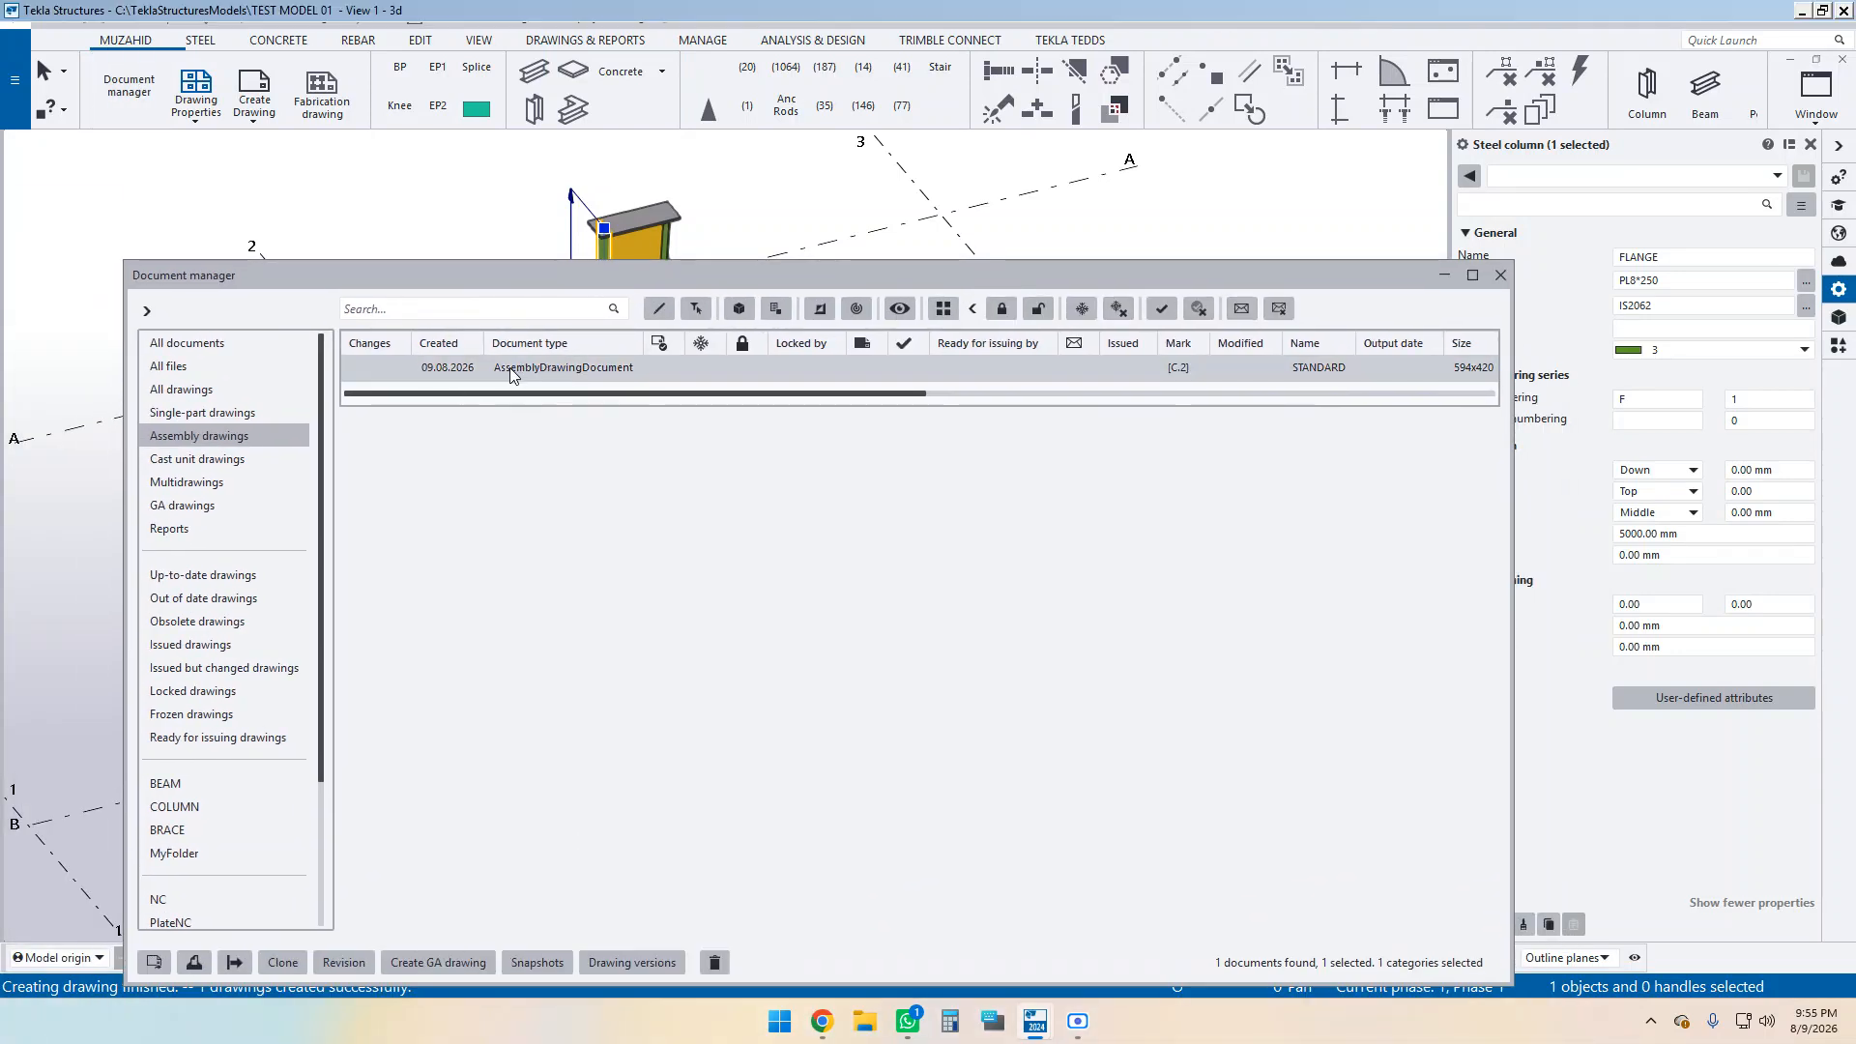
pyautogui.click(1442, 274)
# Examine the dimensions and section views of the column's assembly drawing, and close the drawing.
pyautogui.scroll(1, 706, 397)
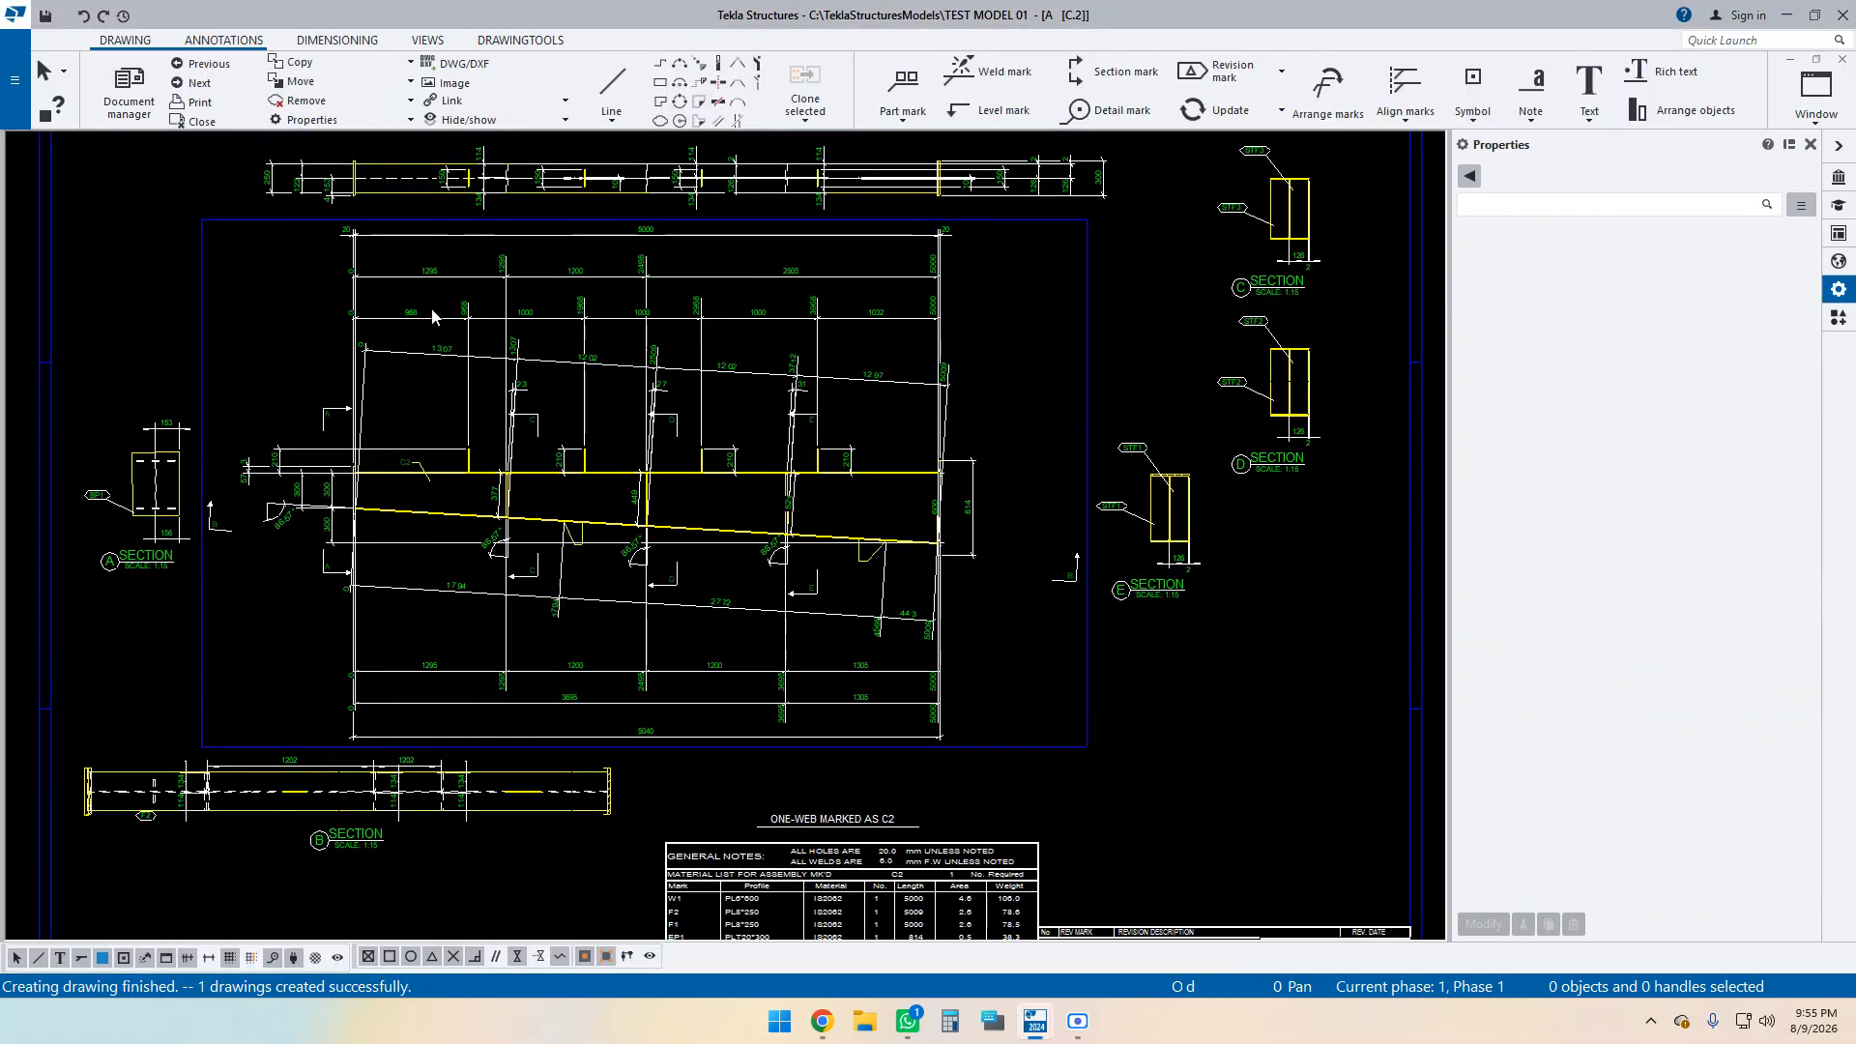
pyautogui.scroll(1, 524, 484)
pyautogui.scroll(1, 524, 484)
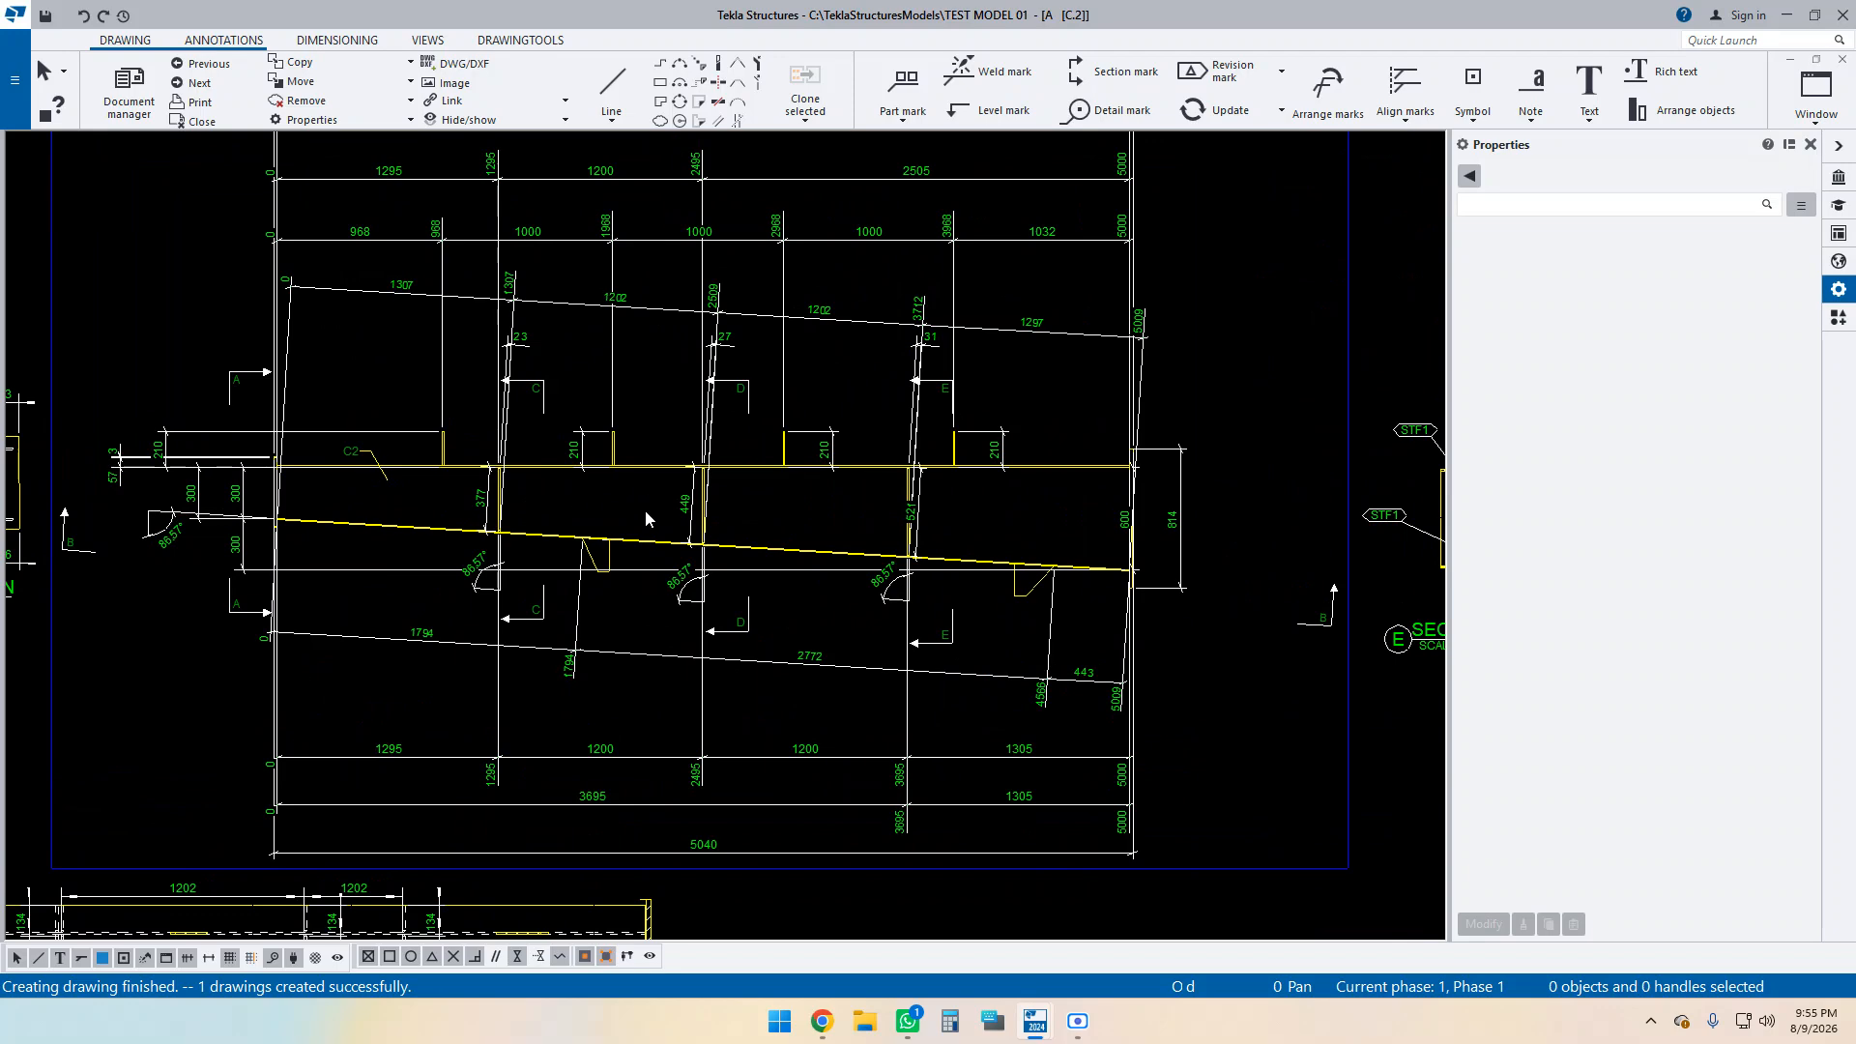
pyautogui.scroll(-1, 582, 485)
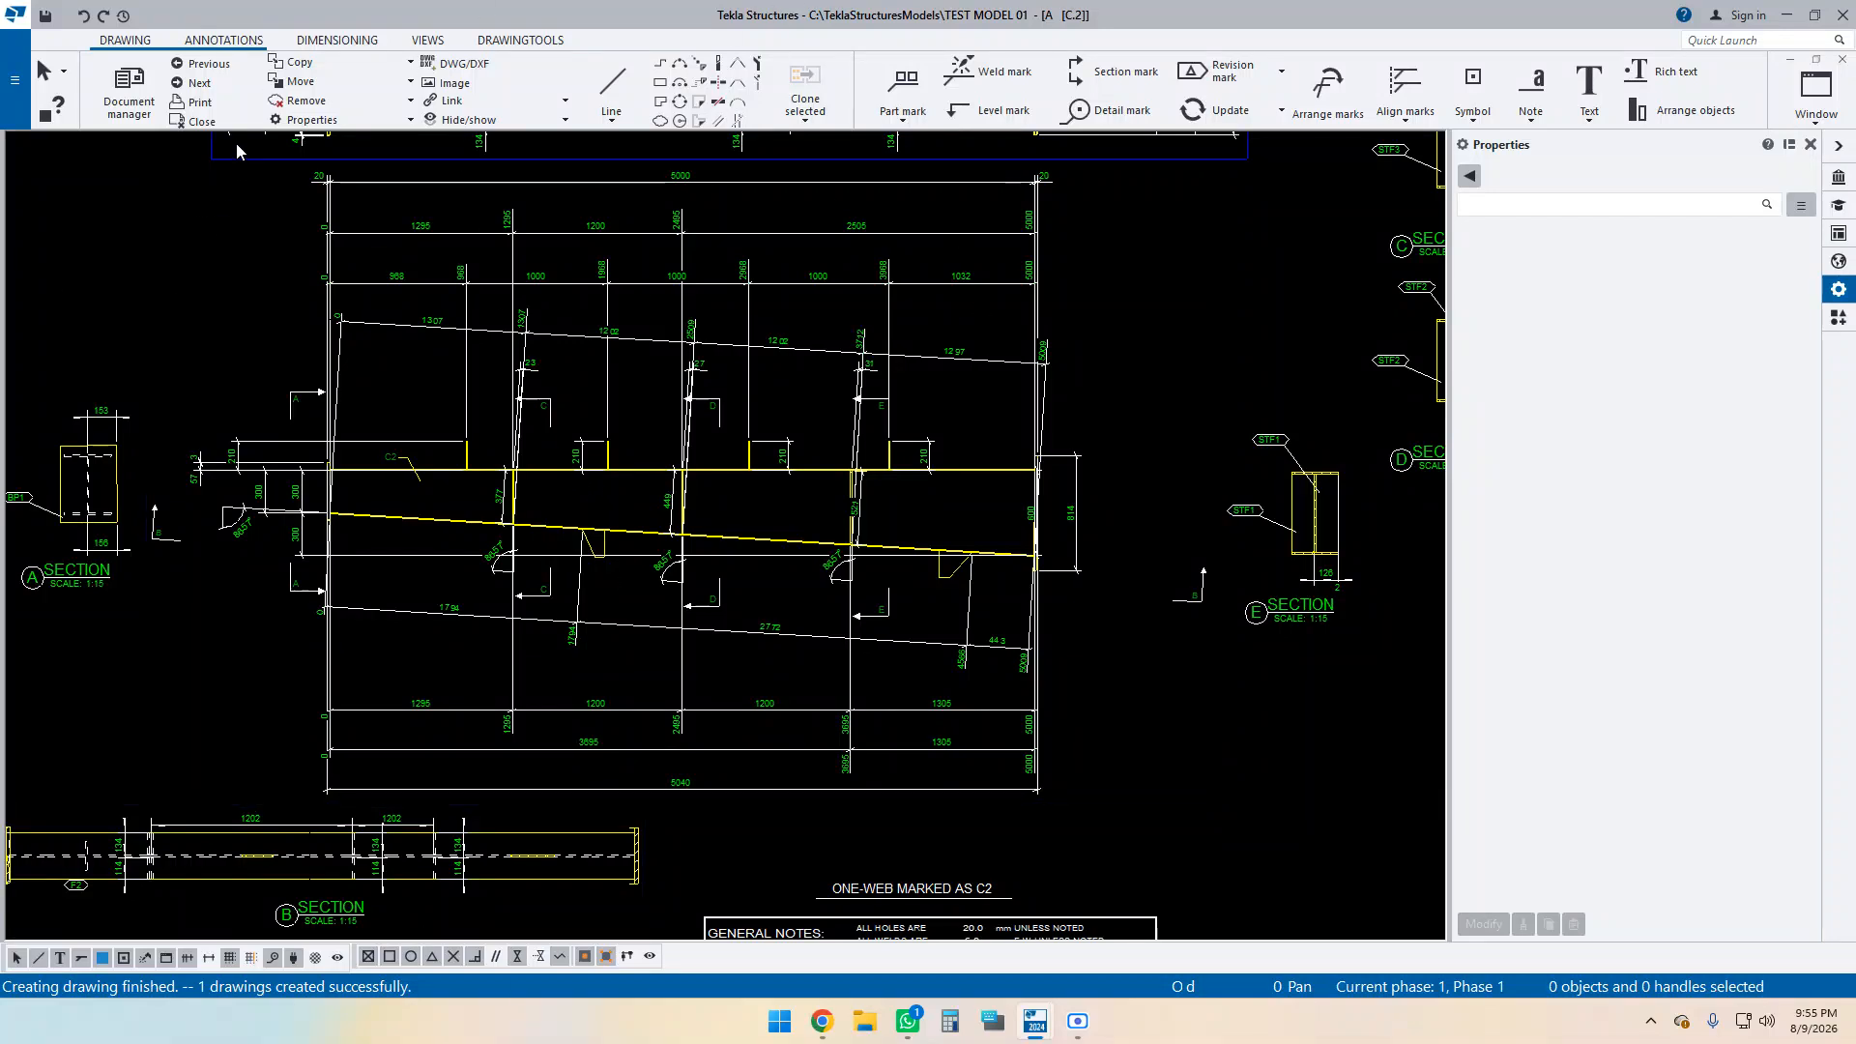
pyautogui.click(195, 121)
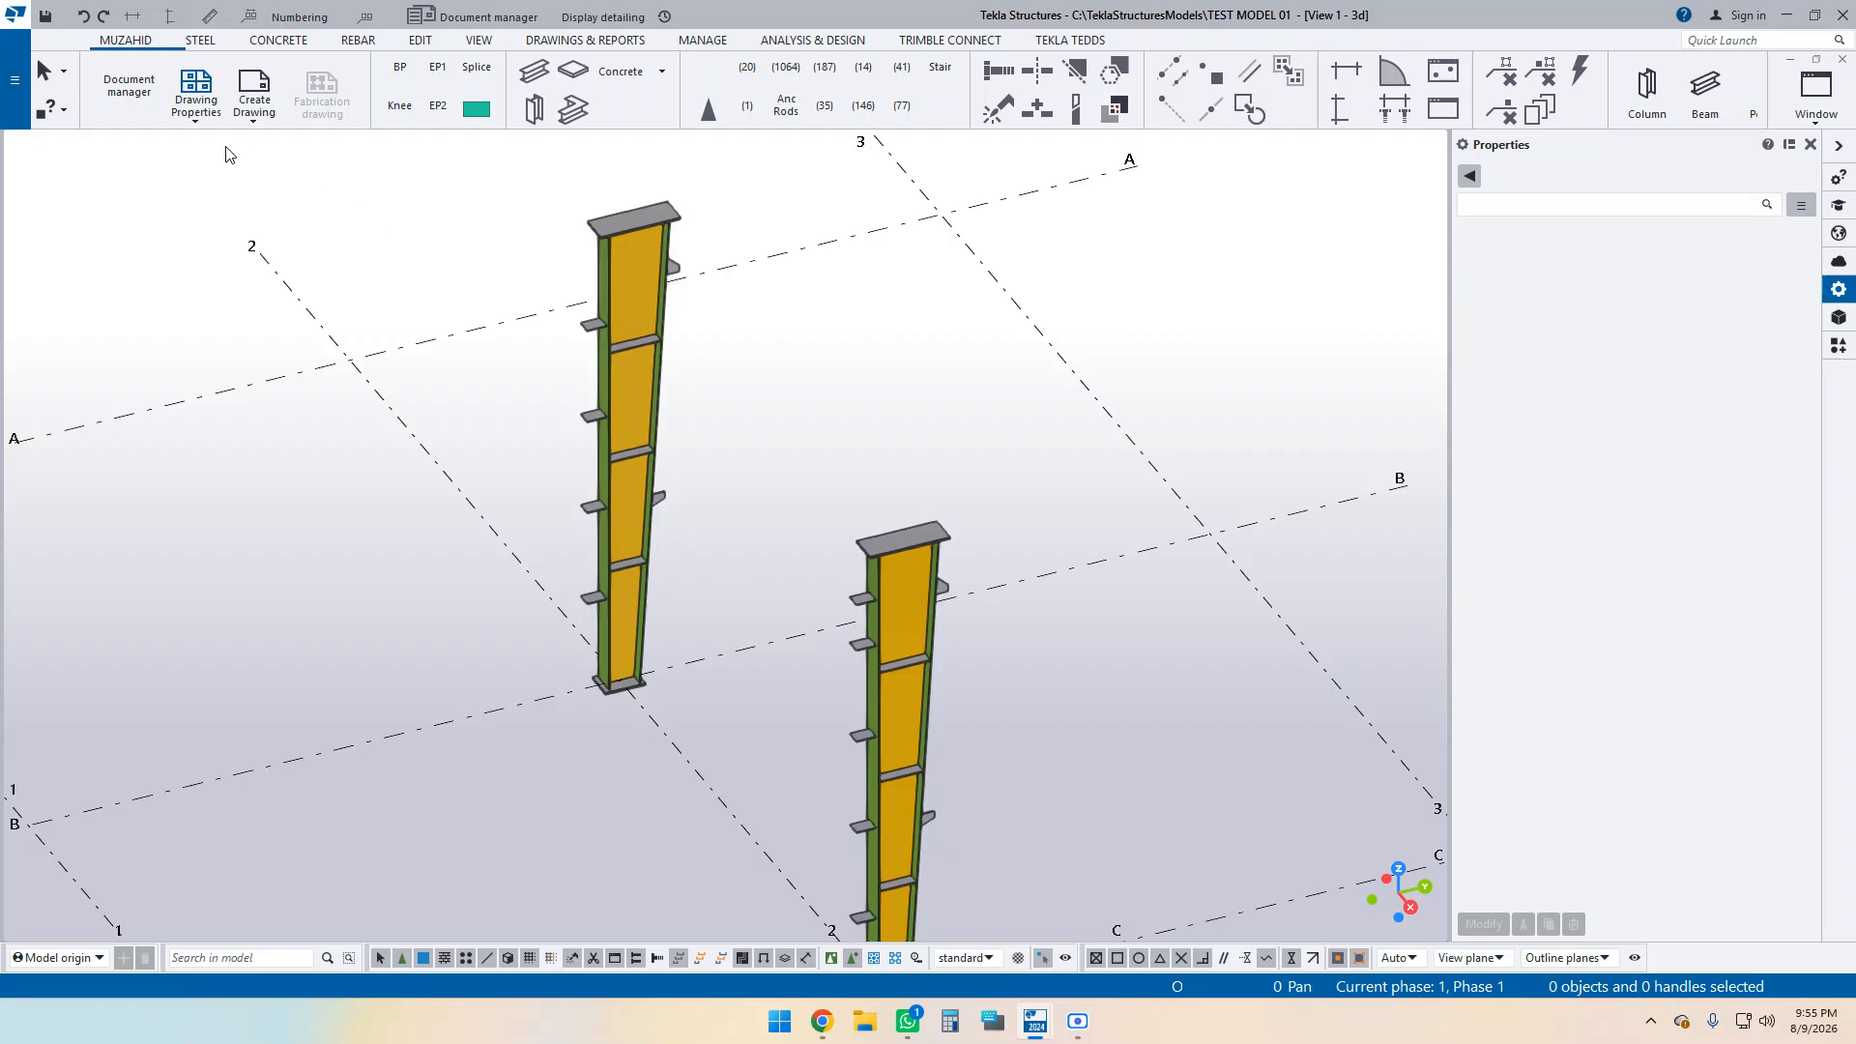
# Enable all groups in the assembly drawing properties and enter 101. COLUMN DETAIL as the settings name.
pyautogui.click(205, 114)
pyautogui.click(228, 200)
pyautogui.moveTo(1159, 196); pyautogui.dragTo(511, 169)
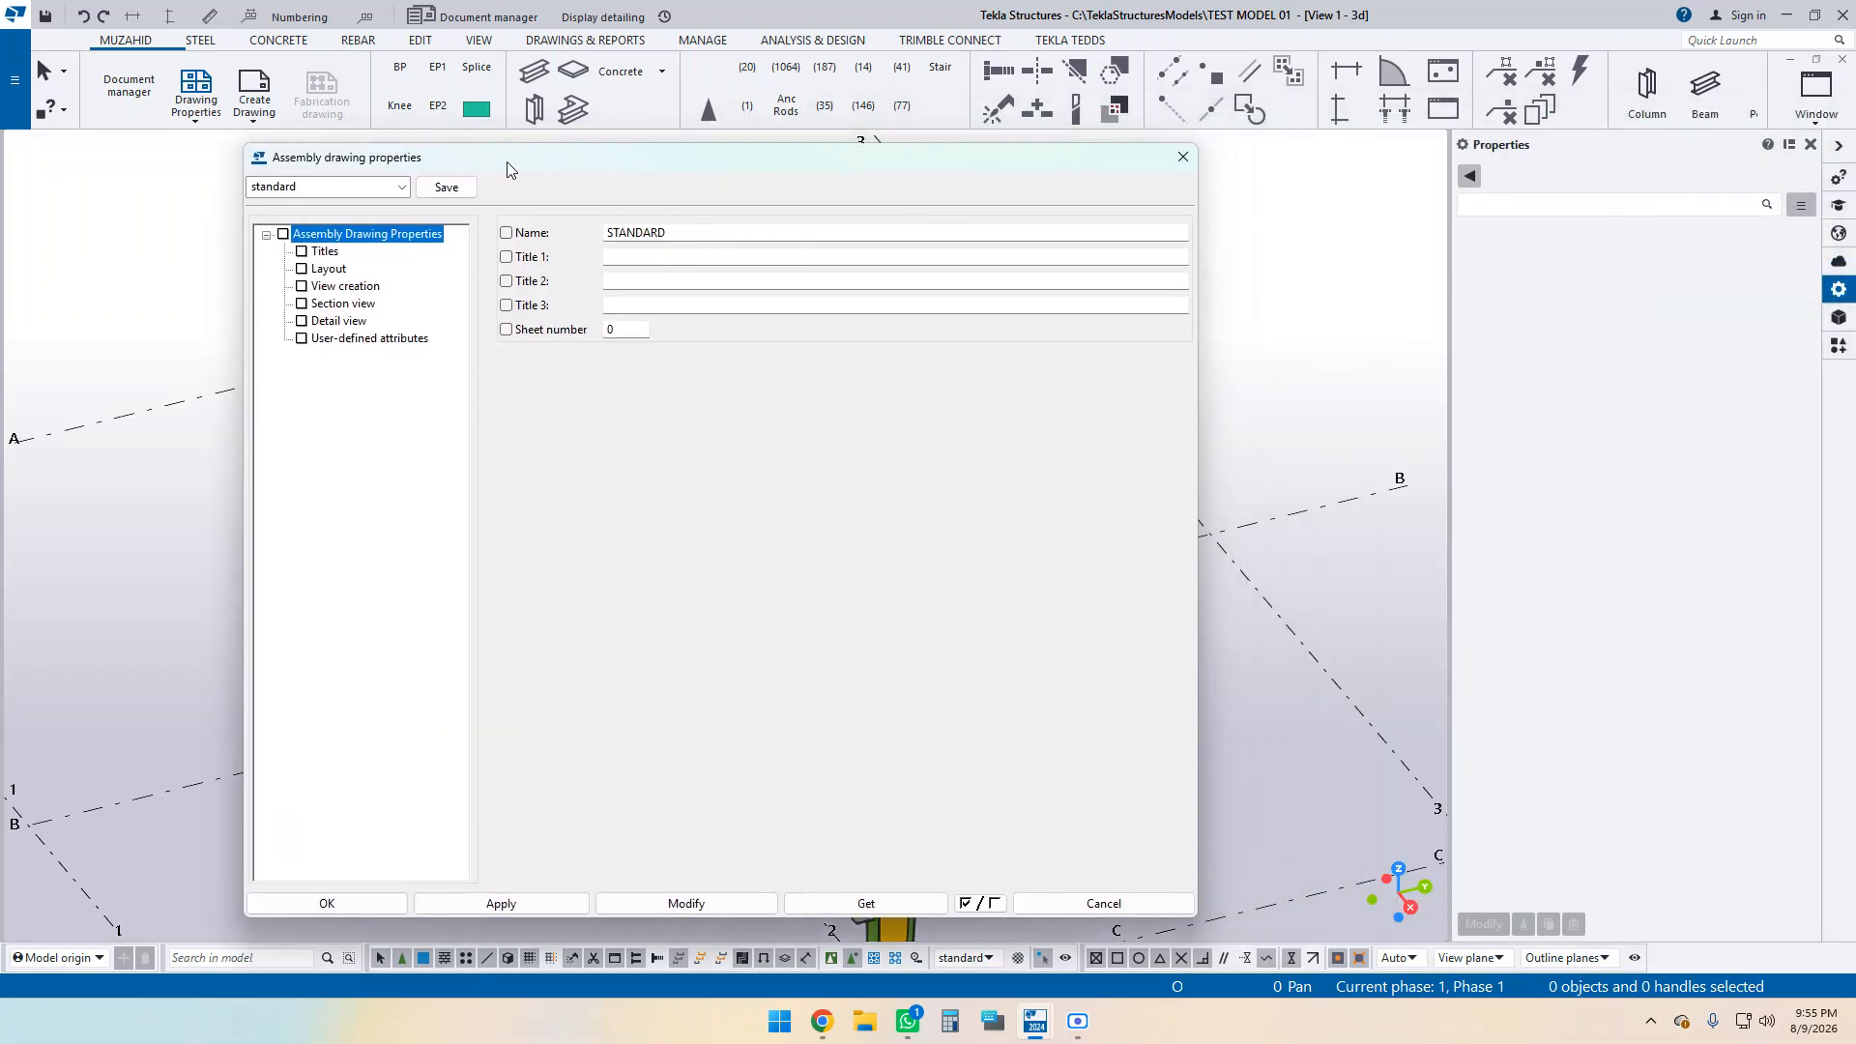
pyautogui.click(283, 234)
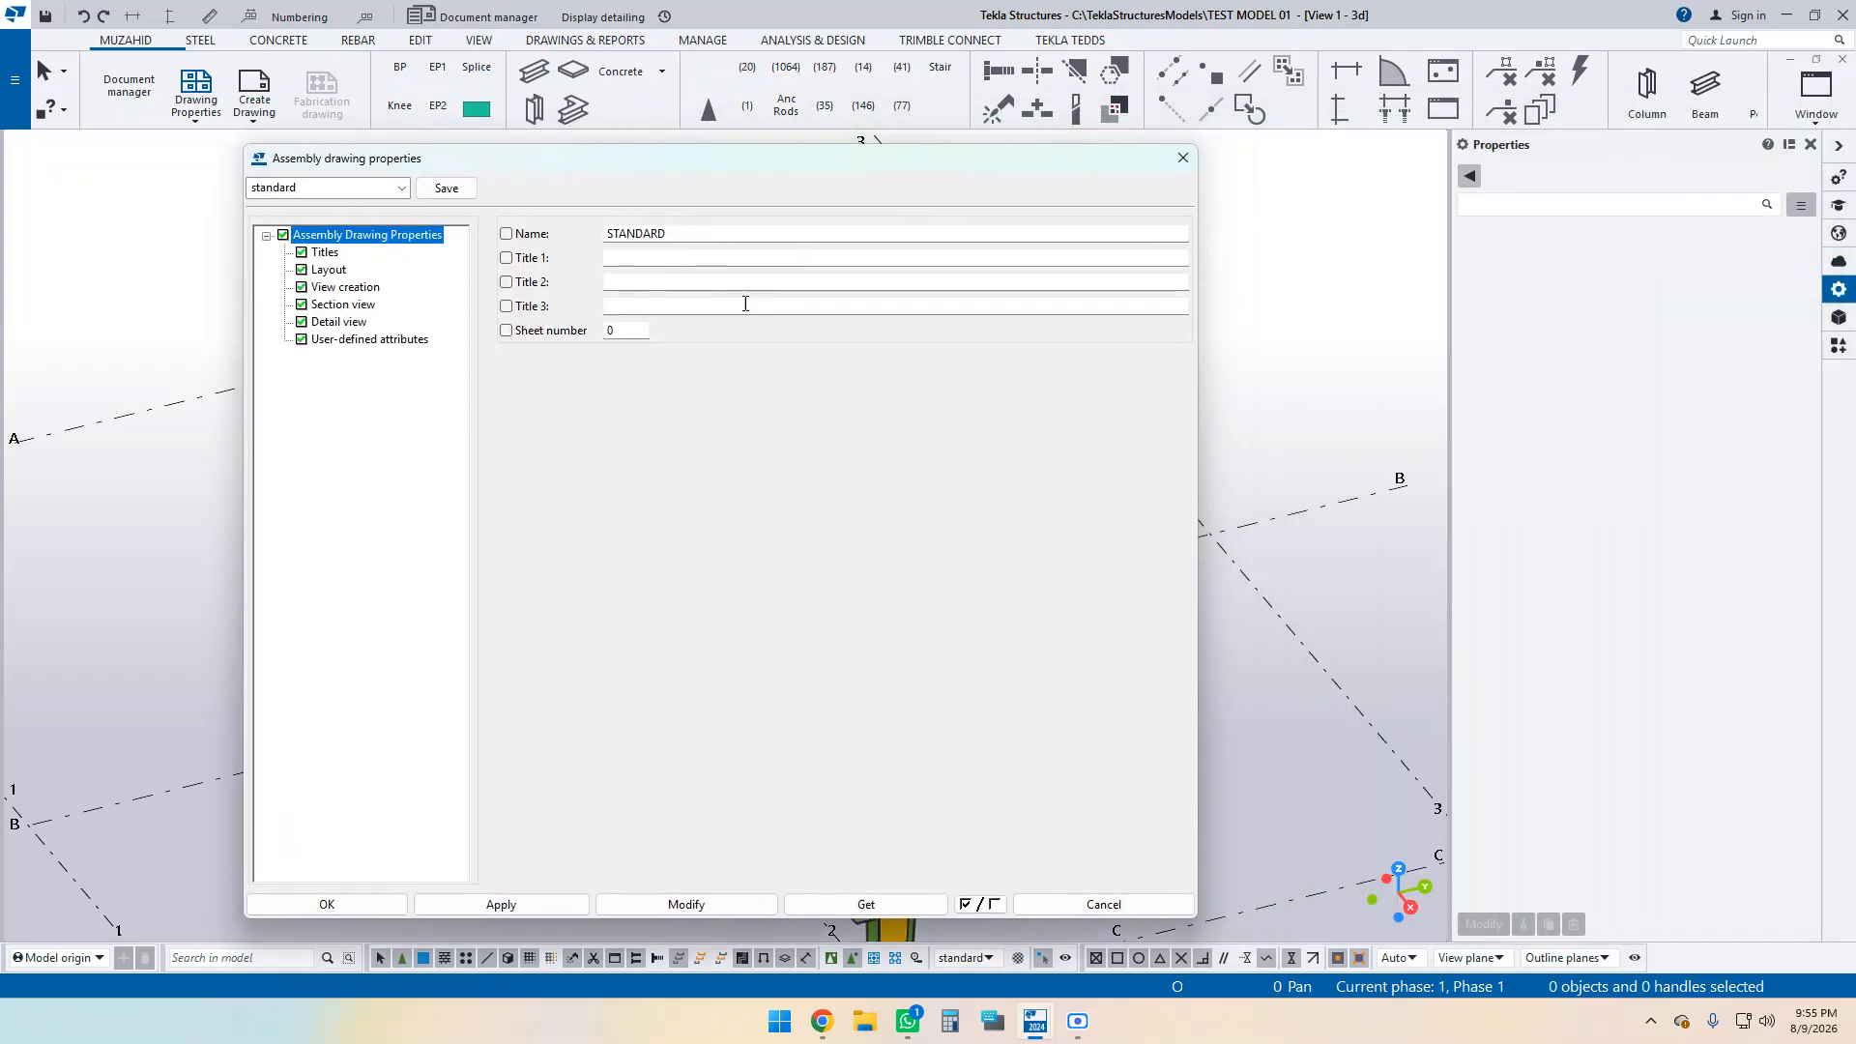
pyautogui.doubleClick(309, 187)
pyautogui.write('101')
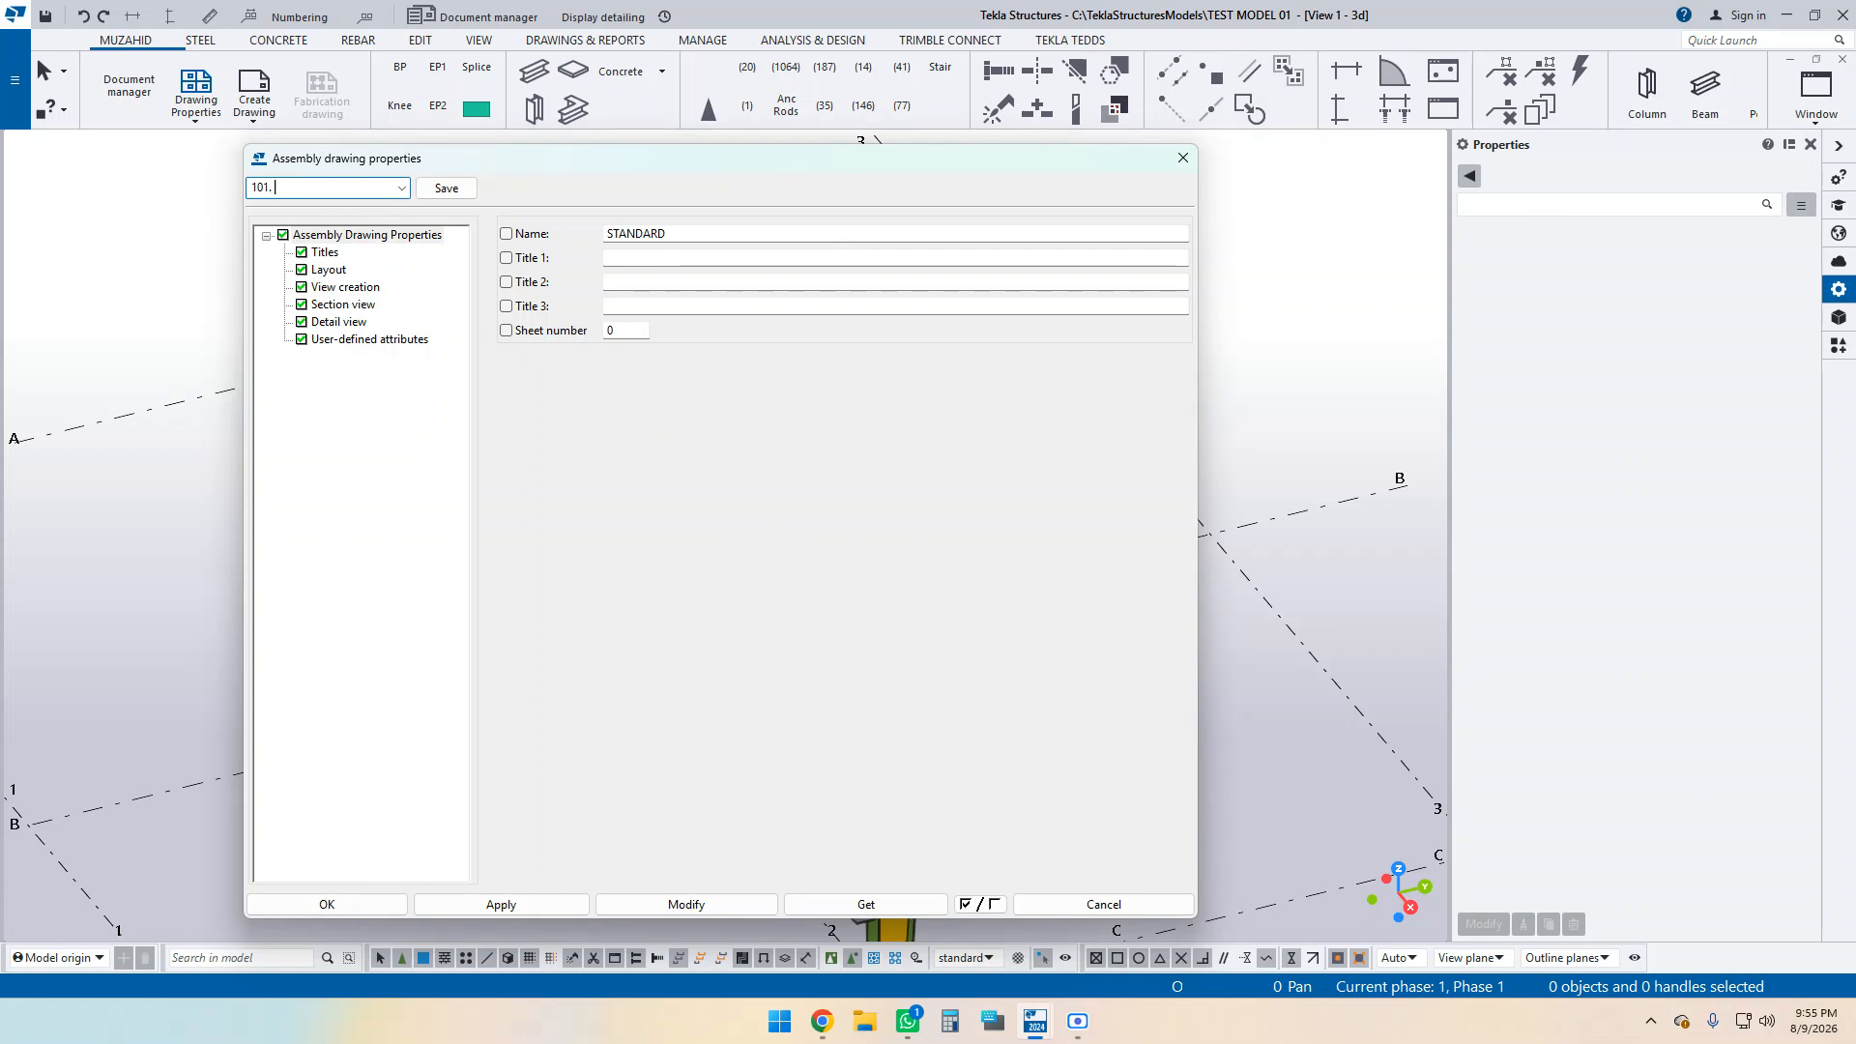
pyautogui.write('. COLUMN DETAIL')
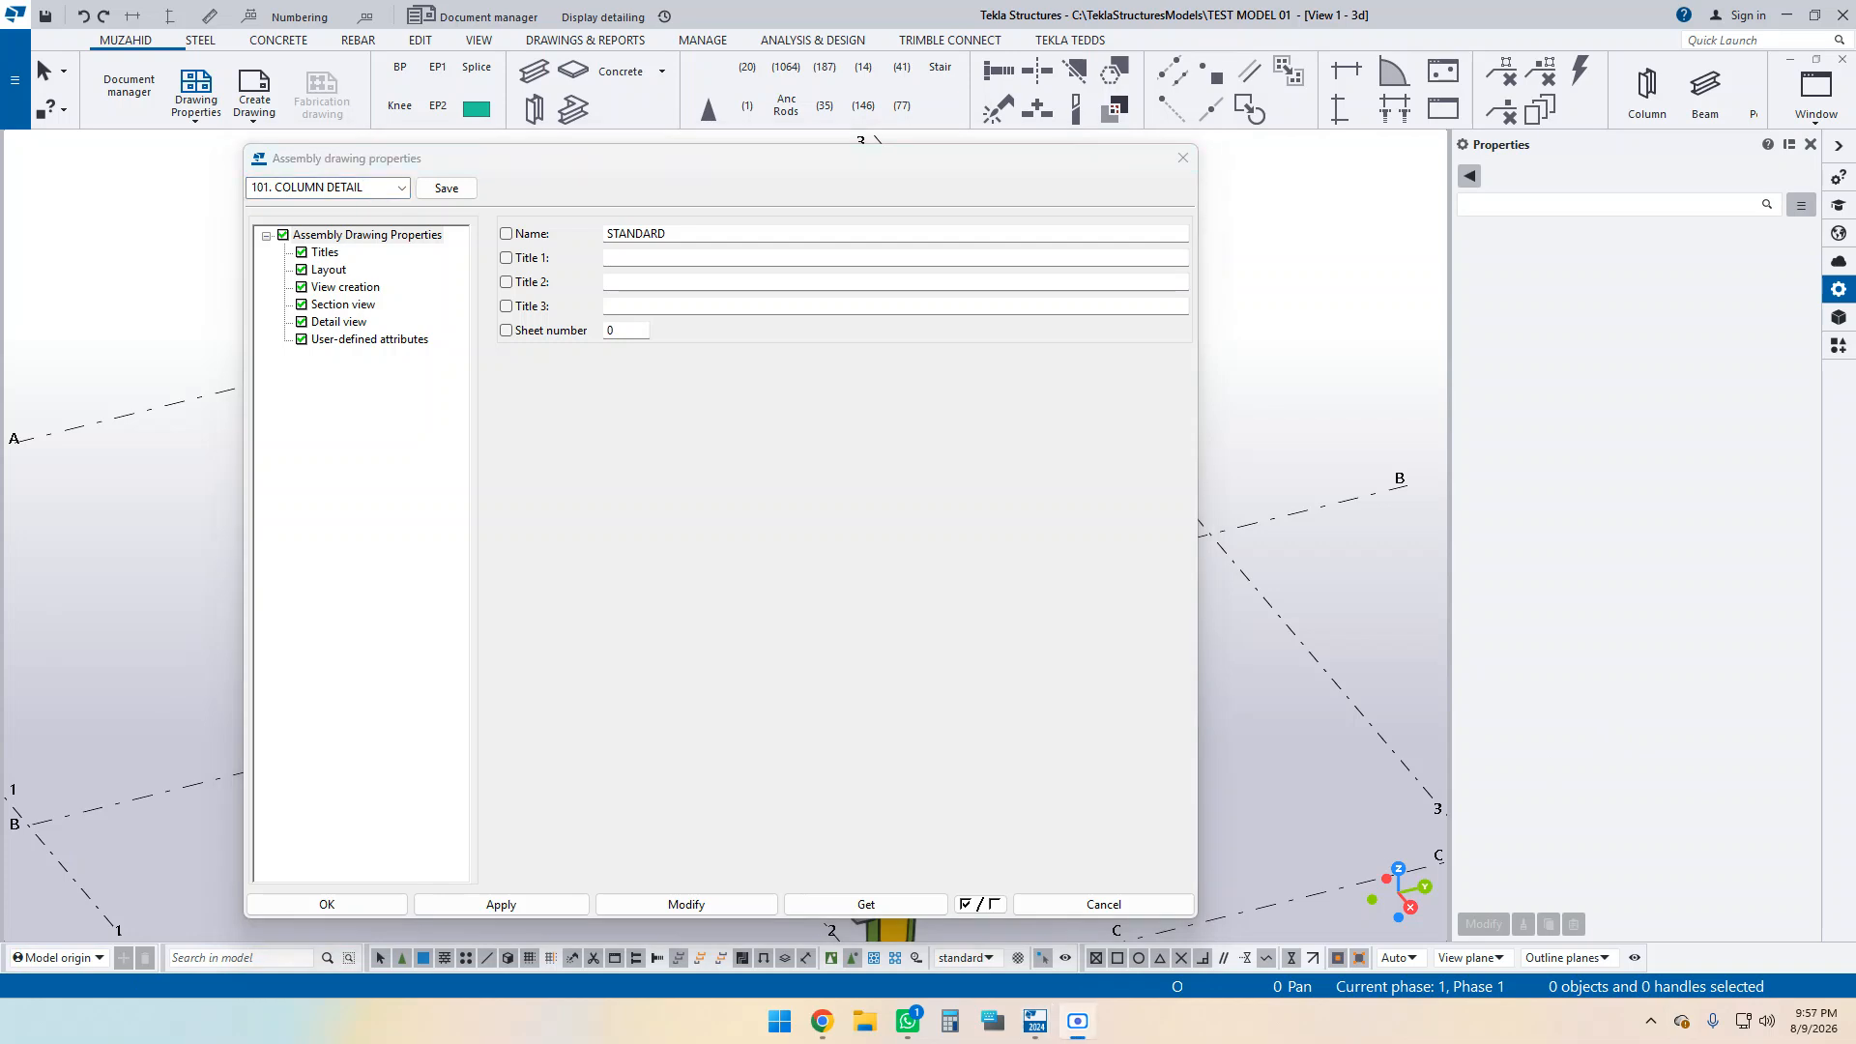
# Try to set the drawing name to COLUMN and save it in the 101. COLUMN DETAIL settings.
pyautogui.click(376, 194)
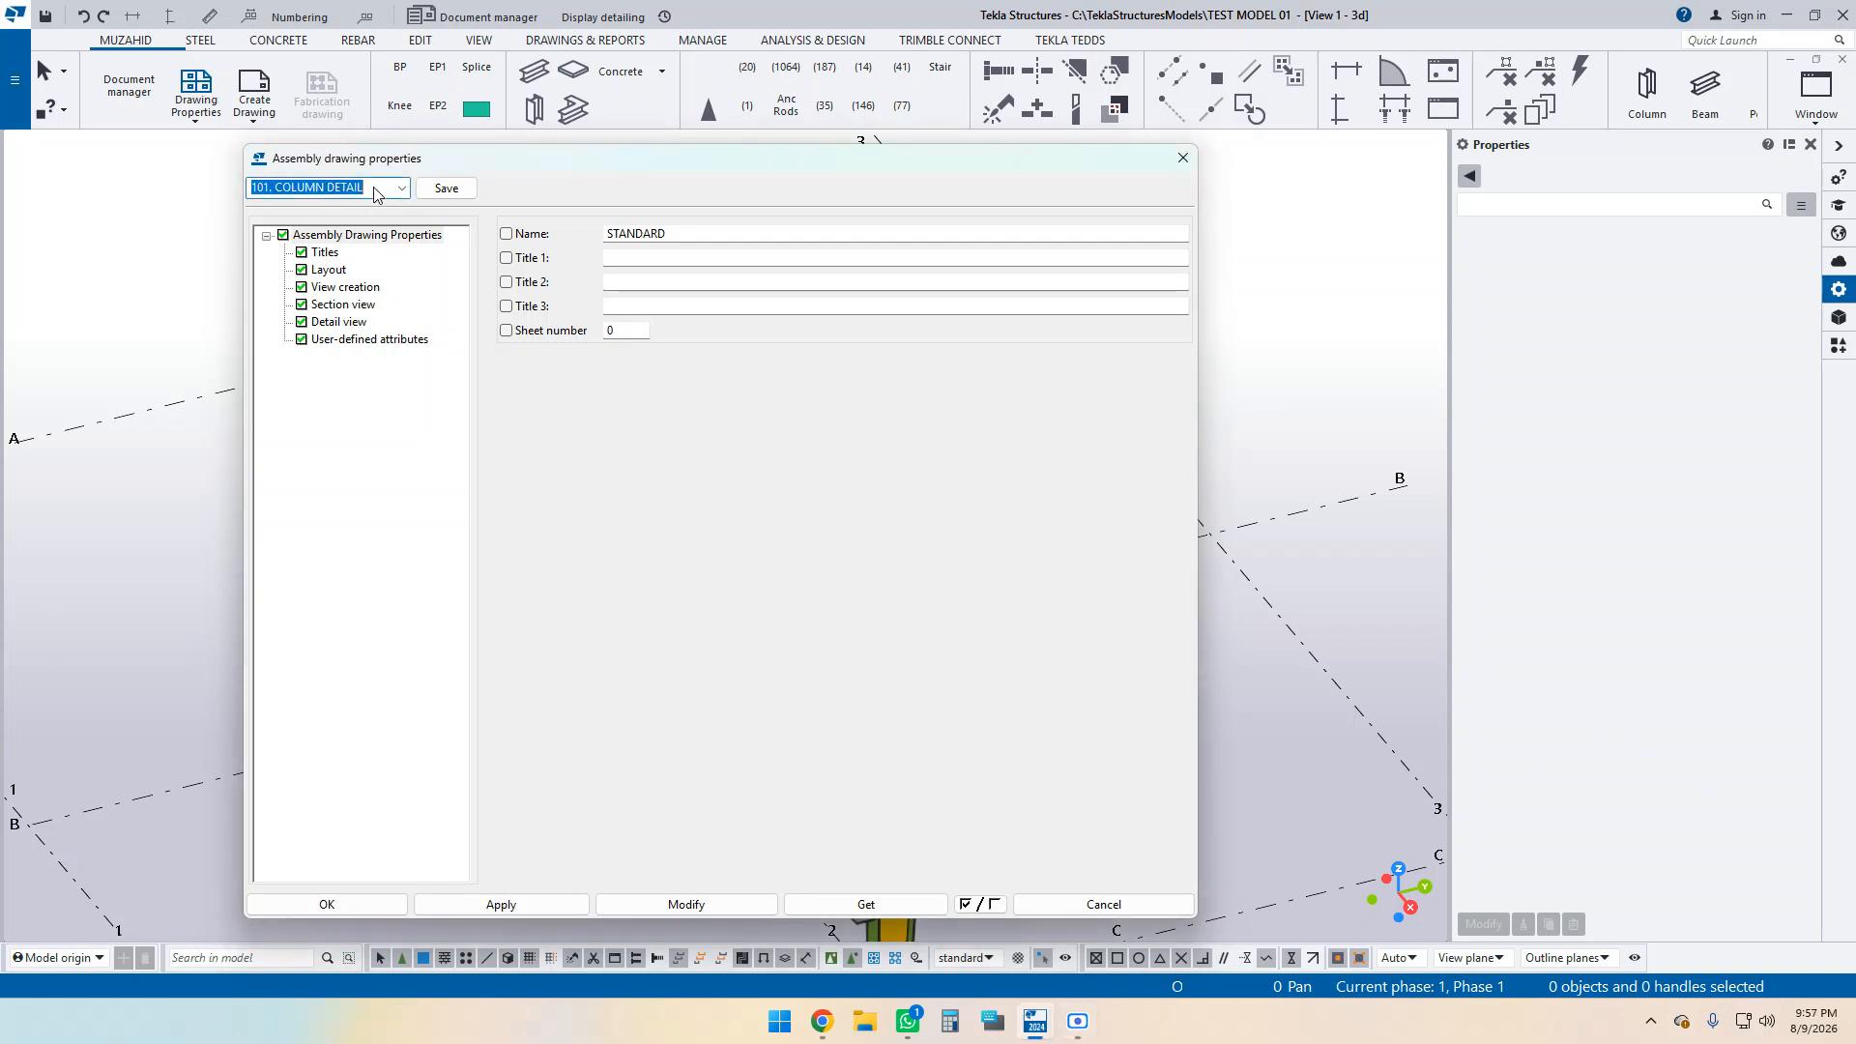
pyautogui.click(694, 238)
pyautogui.moveTo(694, 238); pyautogui.dragTo(584, 236)
pyautogui.write('COLUMN DETAIL')
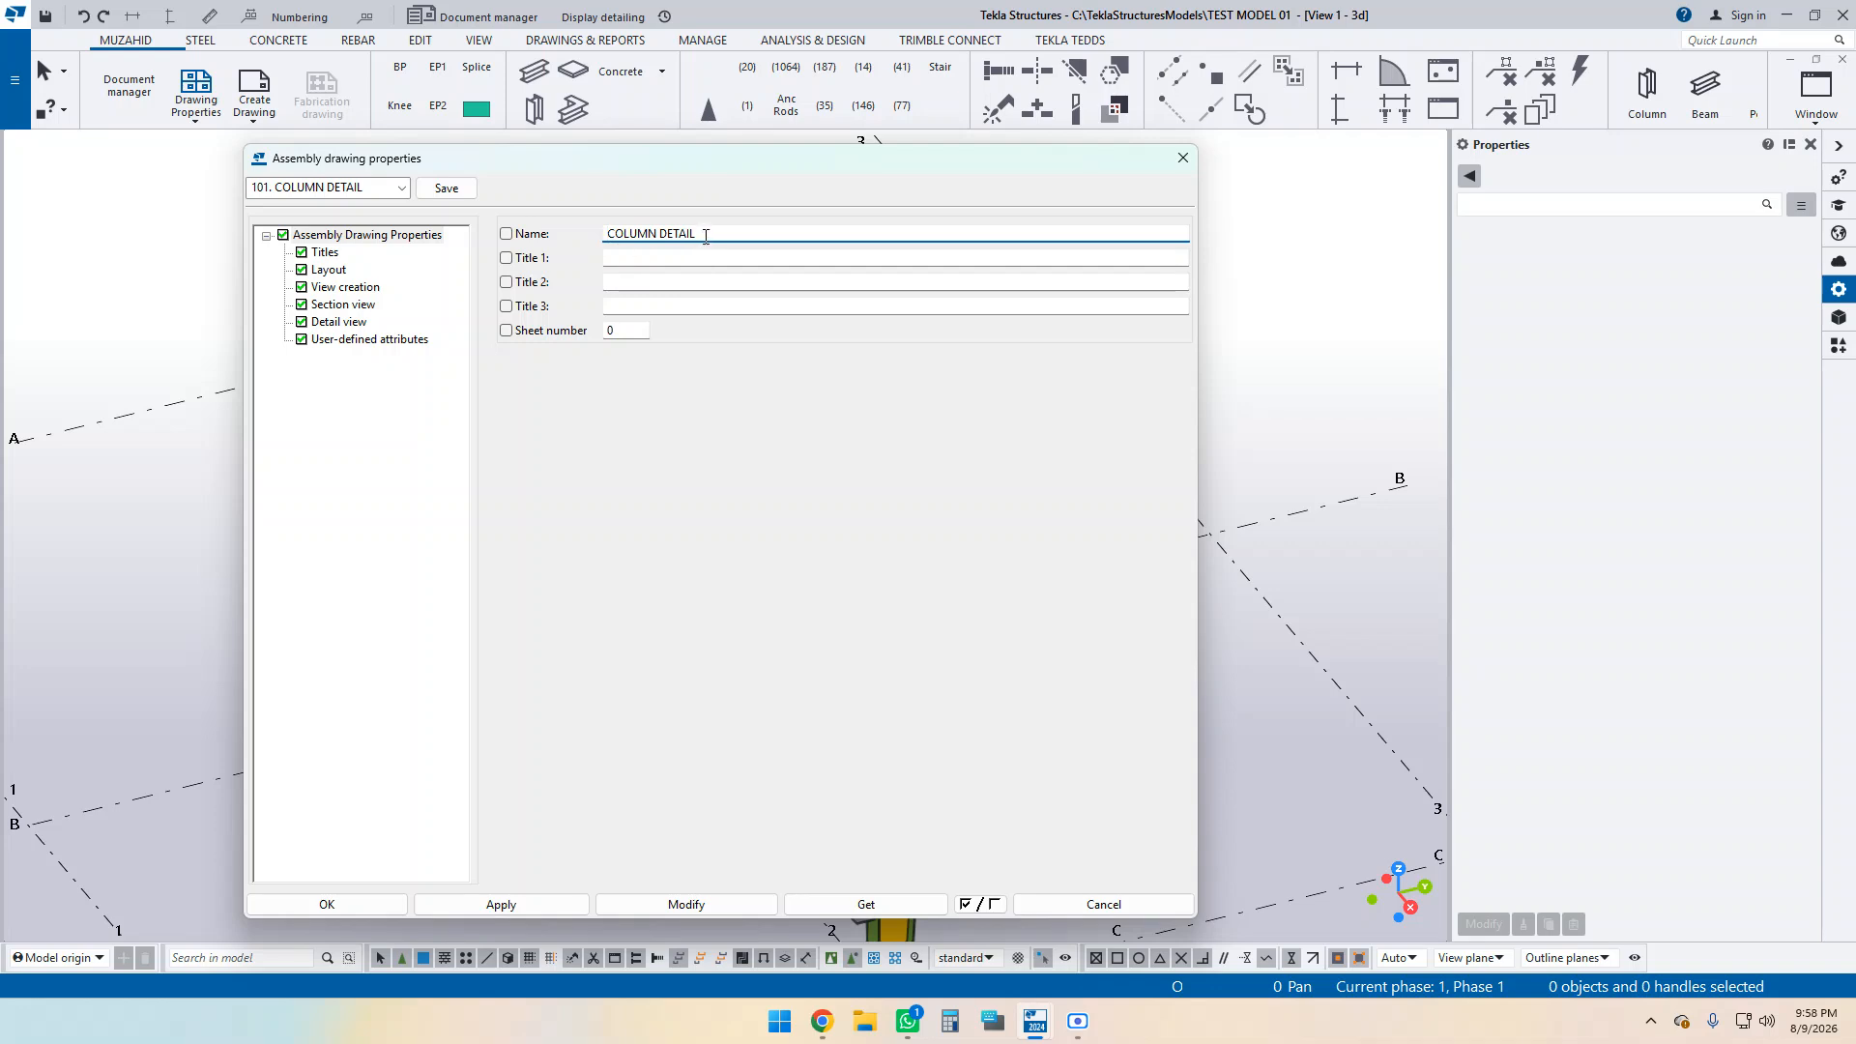
pyautogui.moveTo(700, 235); pyautogui.dragTo(658, 234)
pyautogui.press('BackSpace')
pyautogui.click(449, 189)
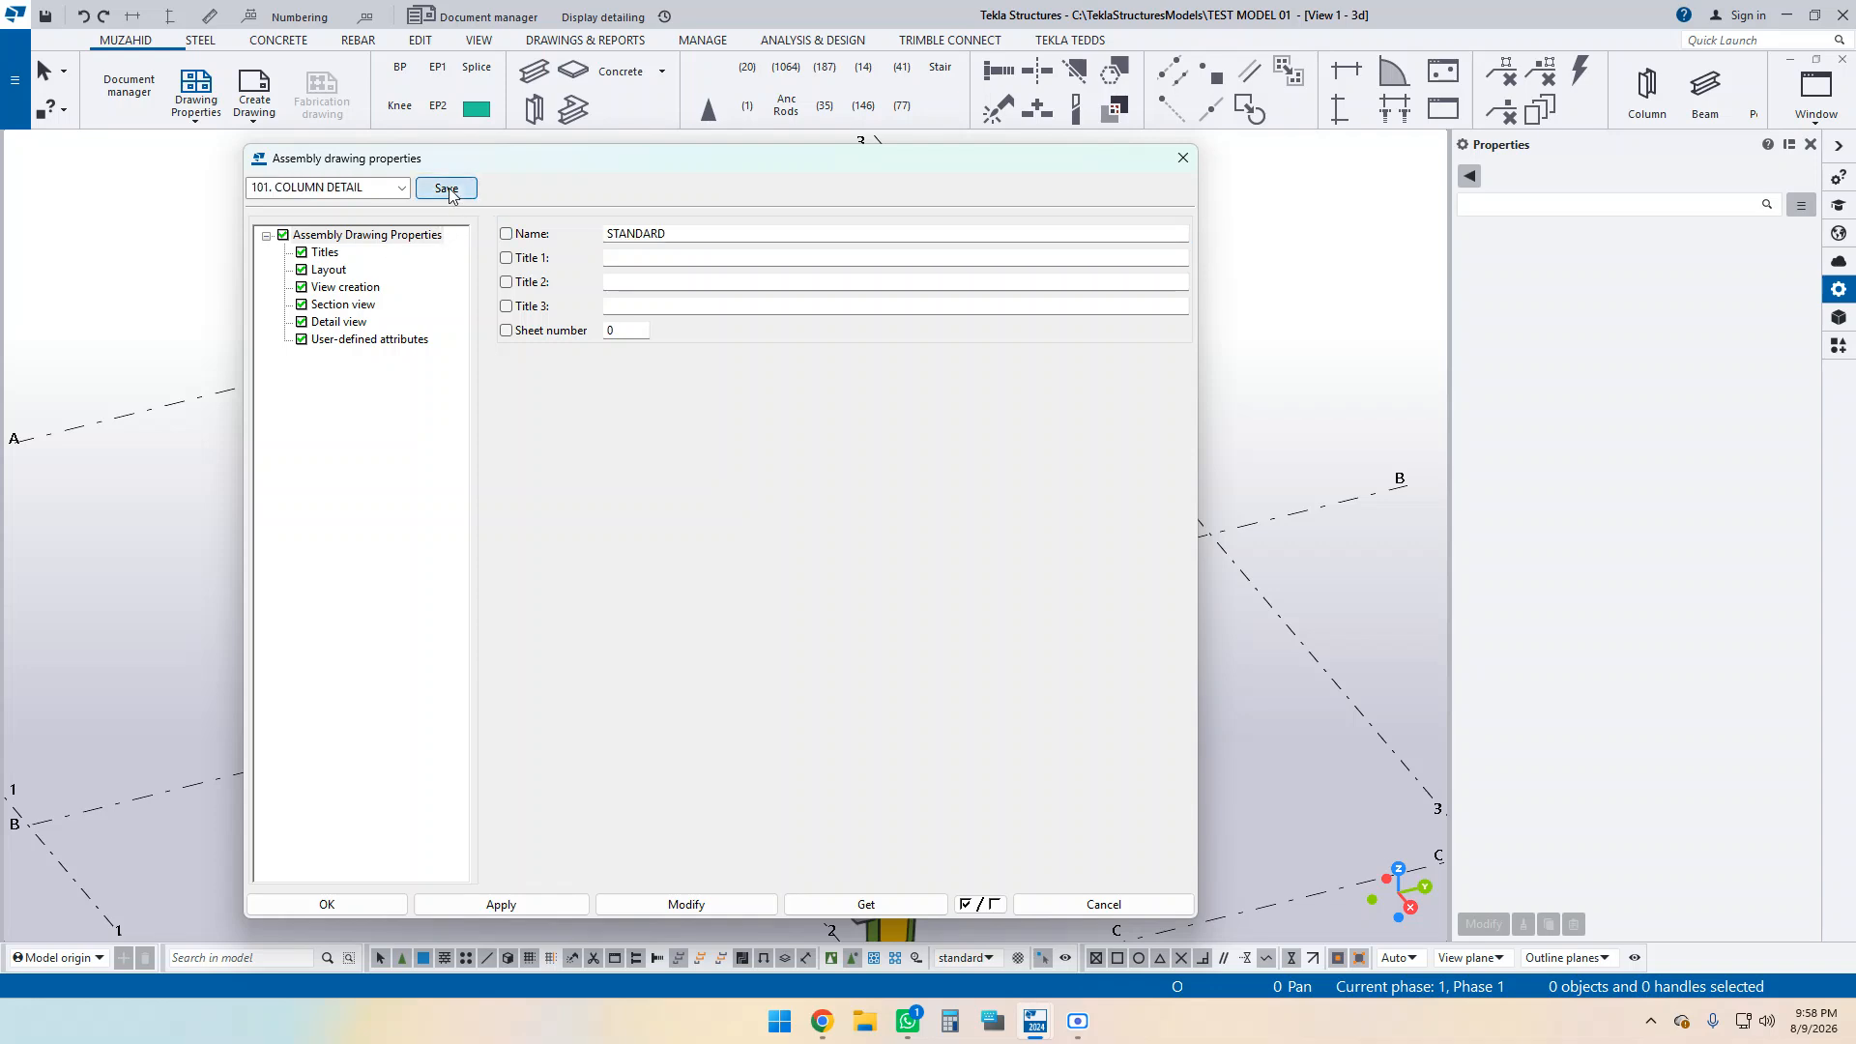
# Enable the drawing name property, set it to COLUMN and save the 101. COLUMN DETAIL settings.
pyautogui.click(505, 233)
pyautogui.click(446, 189)
pyautogui.click(402, 187)
pyautogui.click(716, 229)
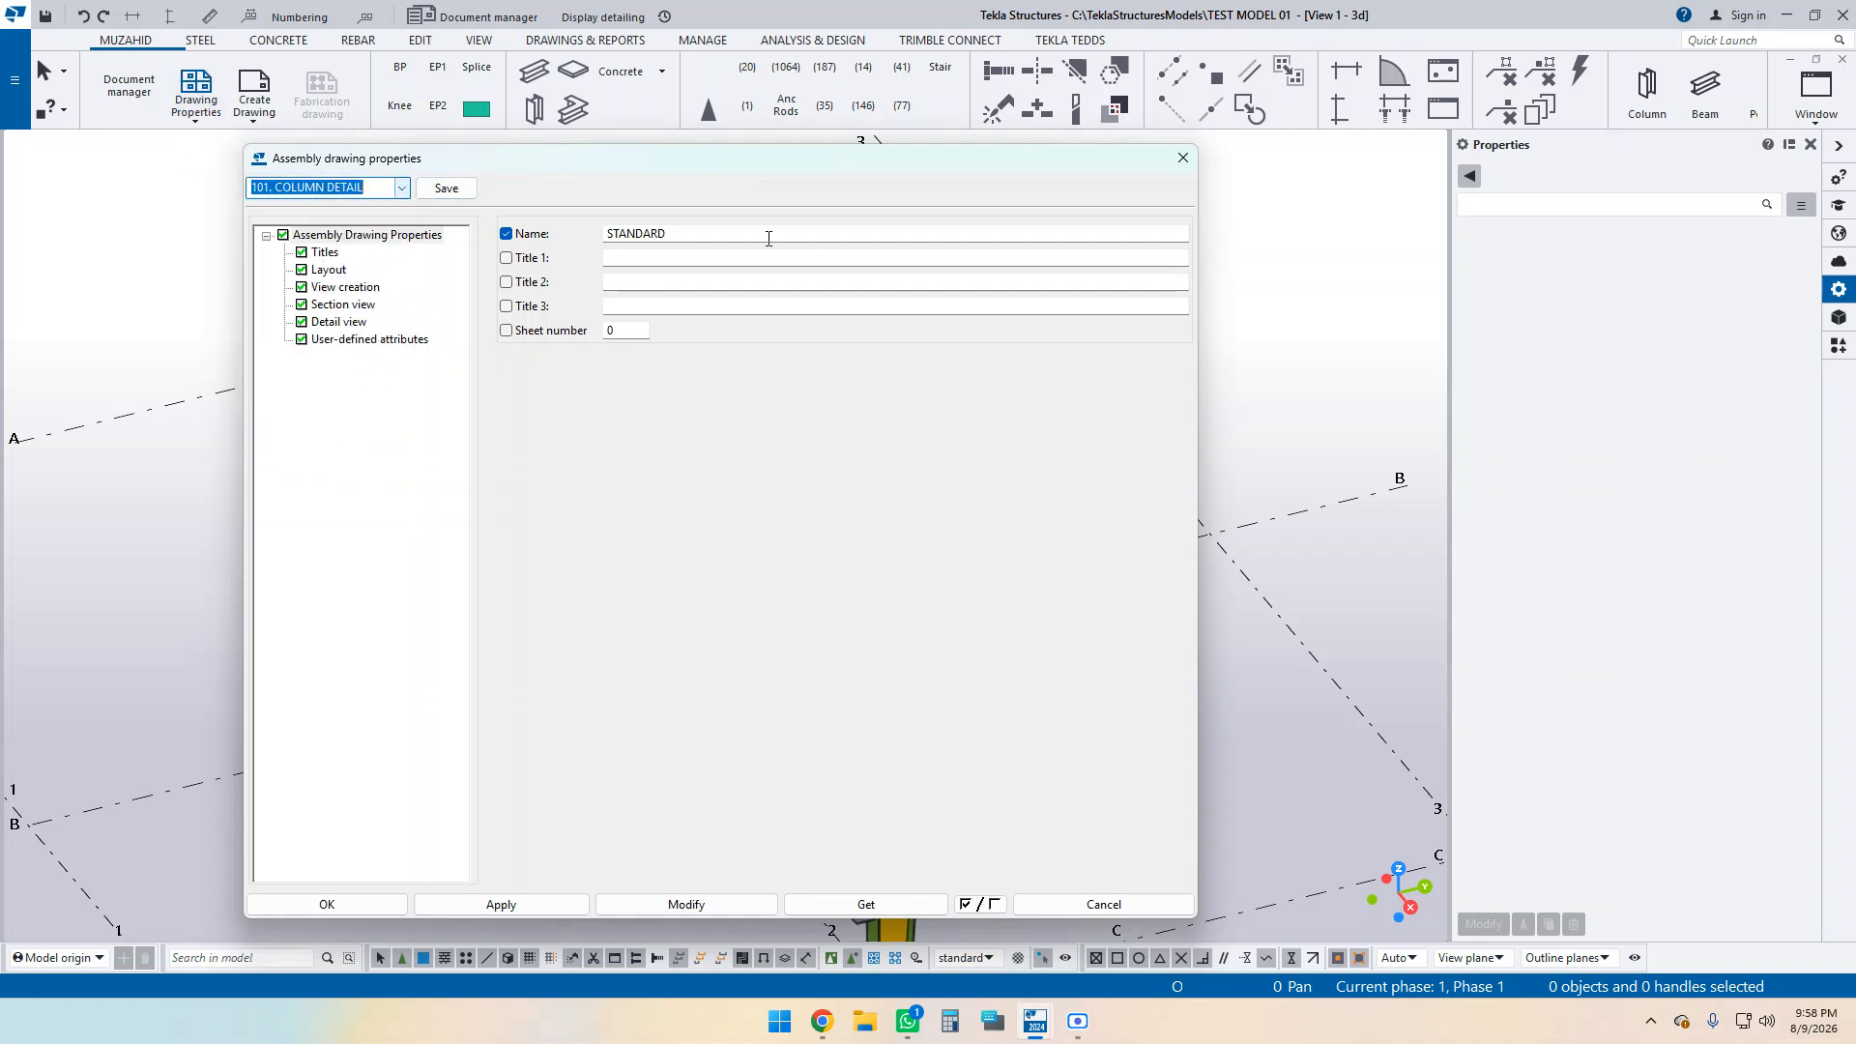
pyautogui.doubleClick(629, 233)
pyautogui.write('COLUMN')
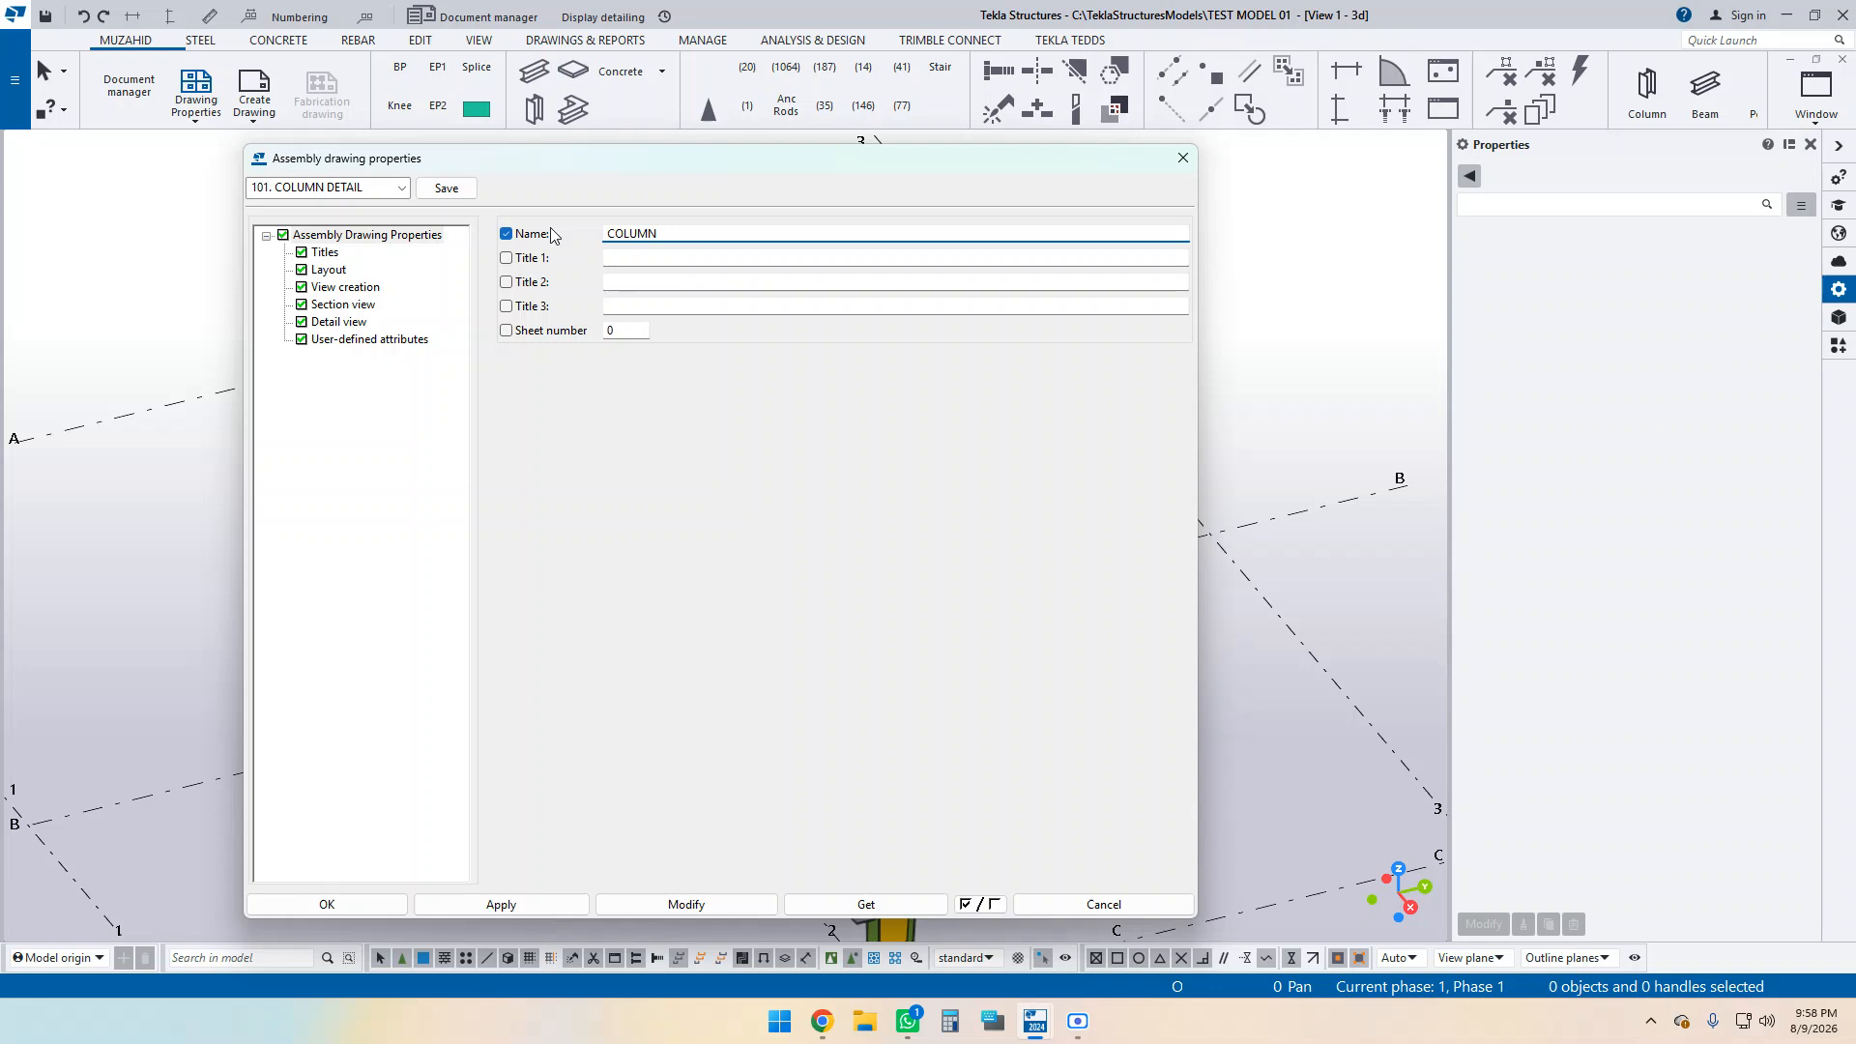
pyautogui.click(449, 188)
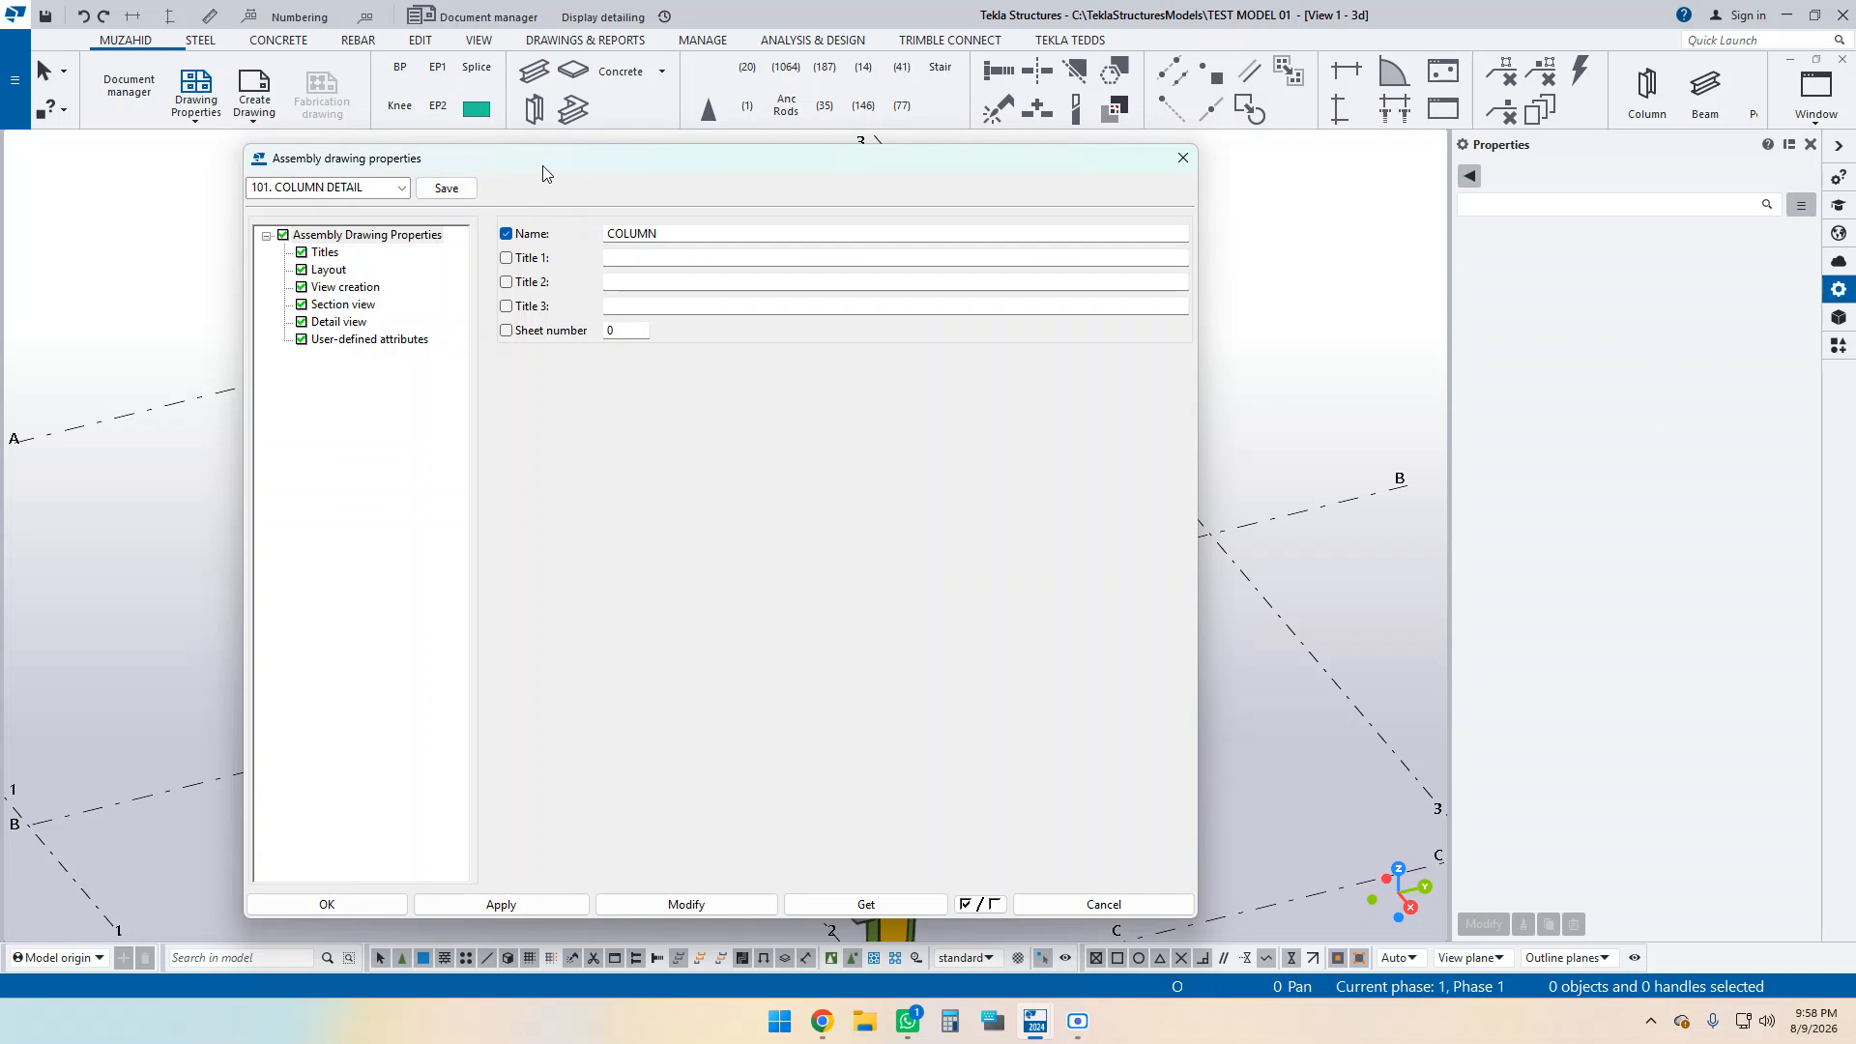
# Look through the titles and layout settings and bring up the view creation settings.
pyautogui.moveTo(557, 161); pyautogui.dragTo(569, 135)
pyautogui.click(337, 227)
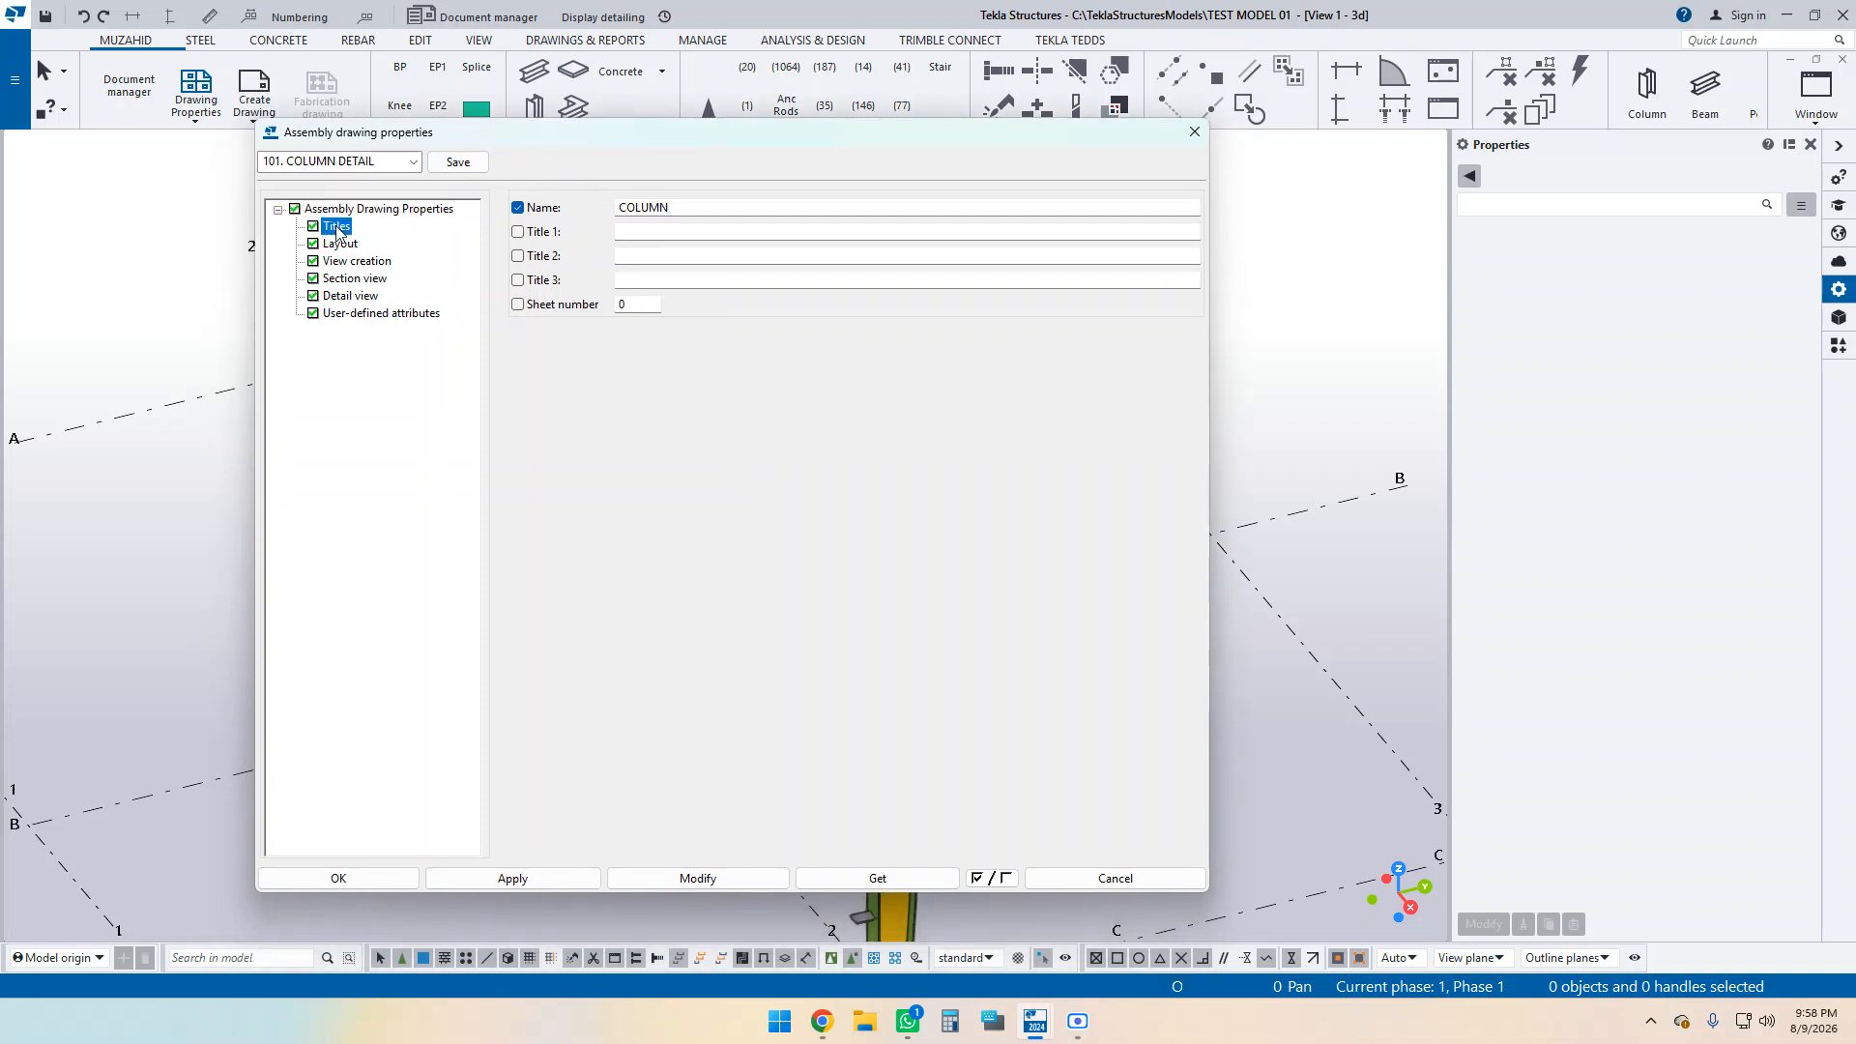
pyautogui.doubleClick(674, 214)
pyautogui.click(342, 245)
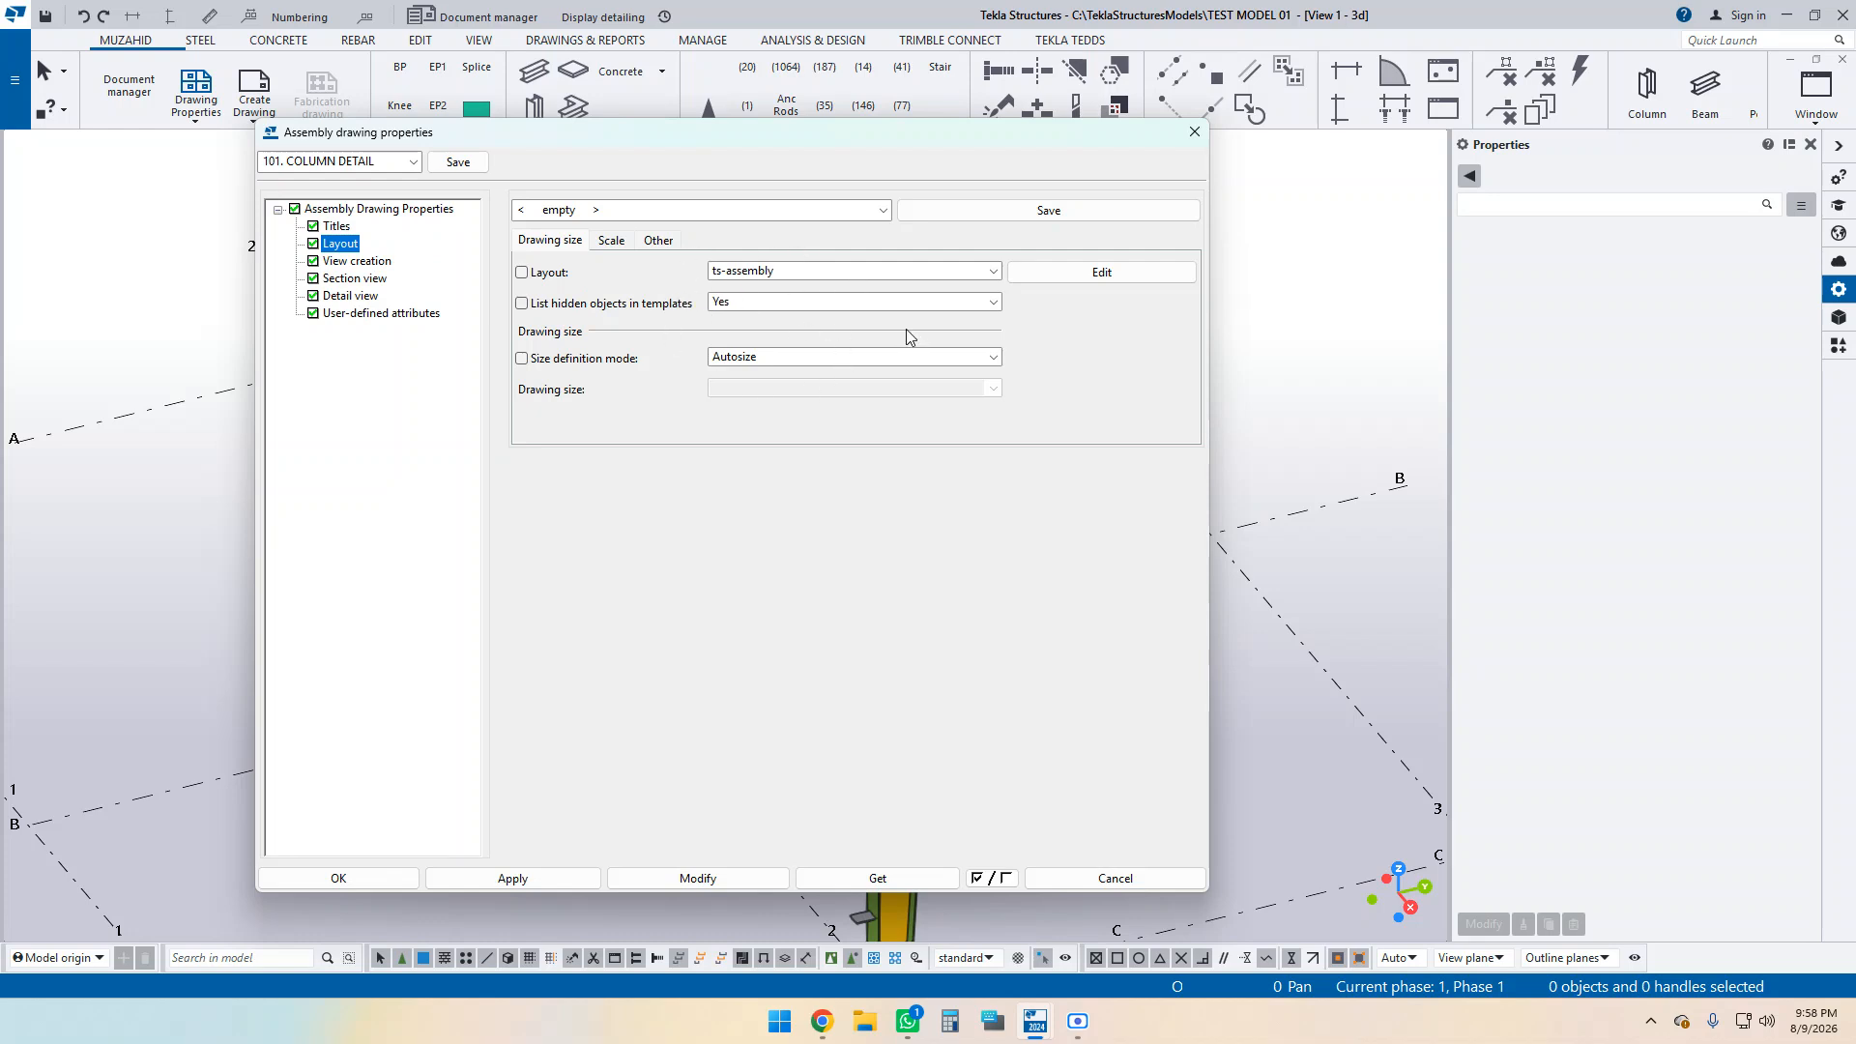
pyautogui.click(348, 262)
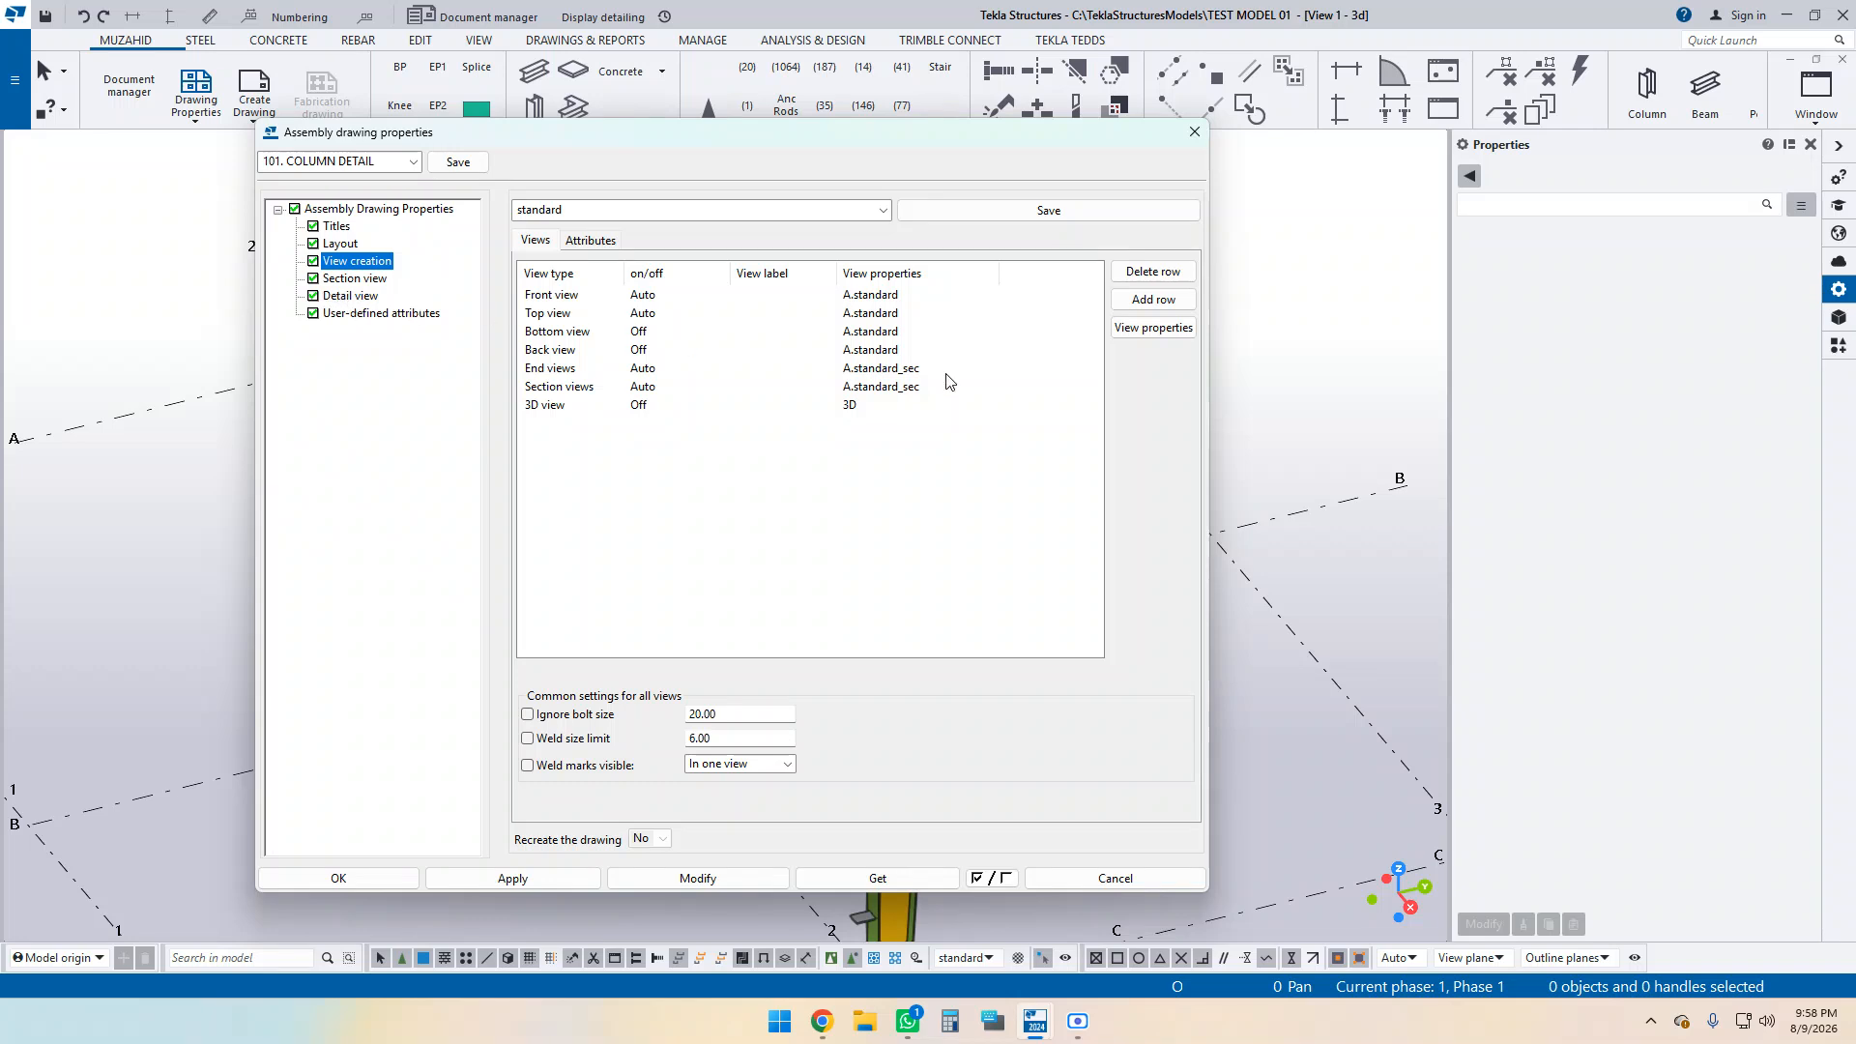
# Open the view properties of the front view and enable all of their property groups.
pyautogui.click(872, 315)
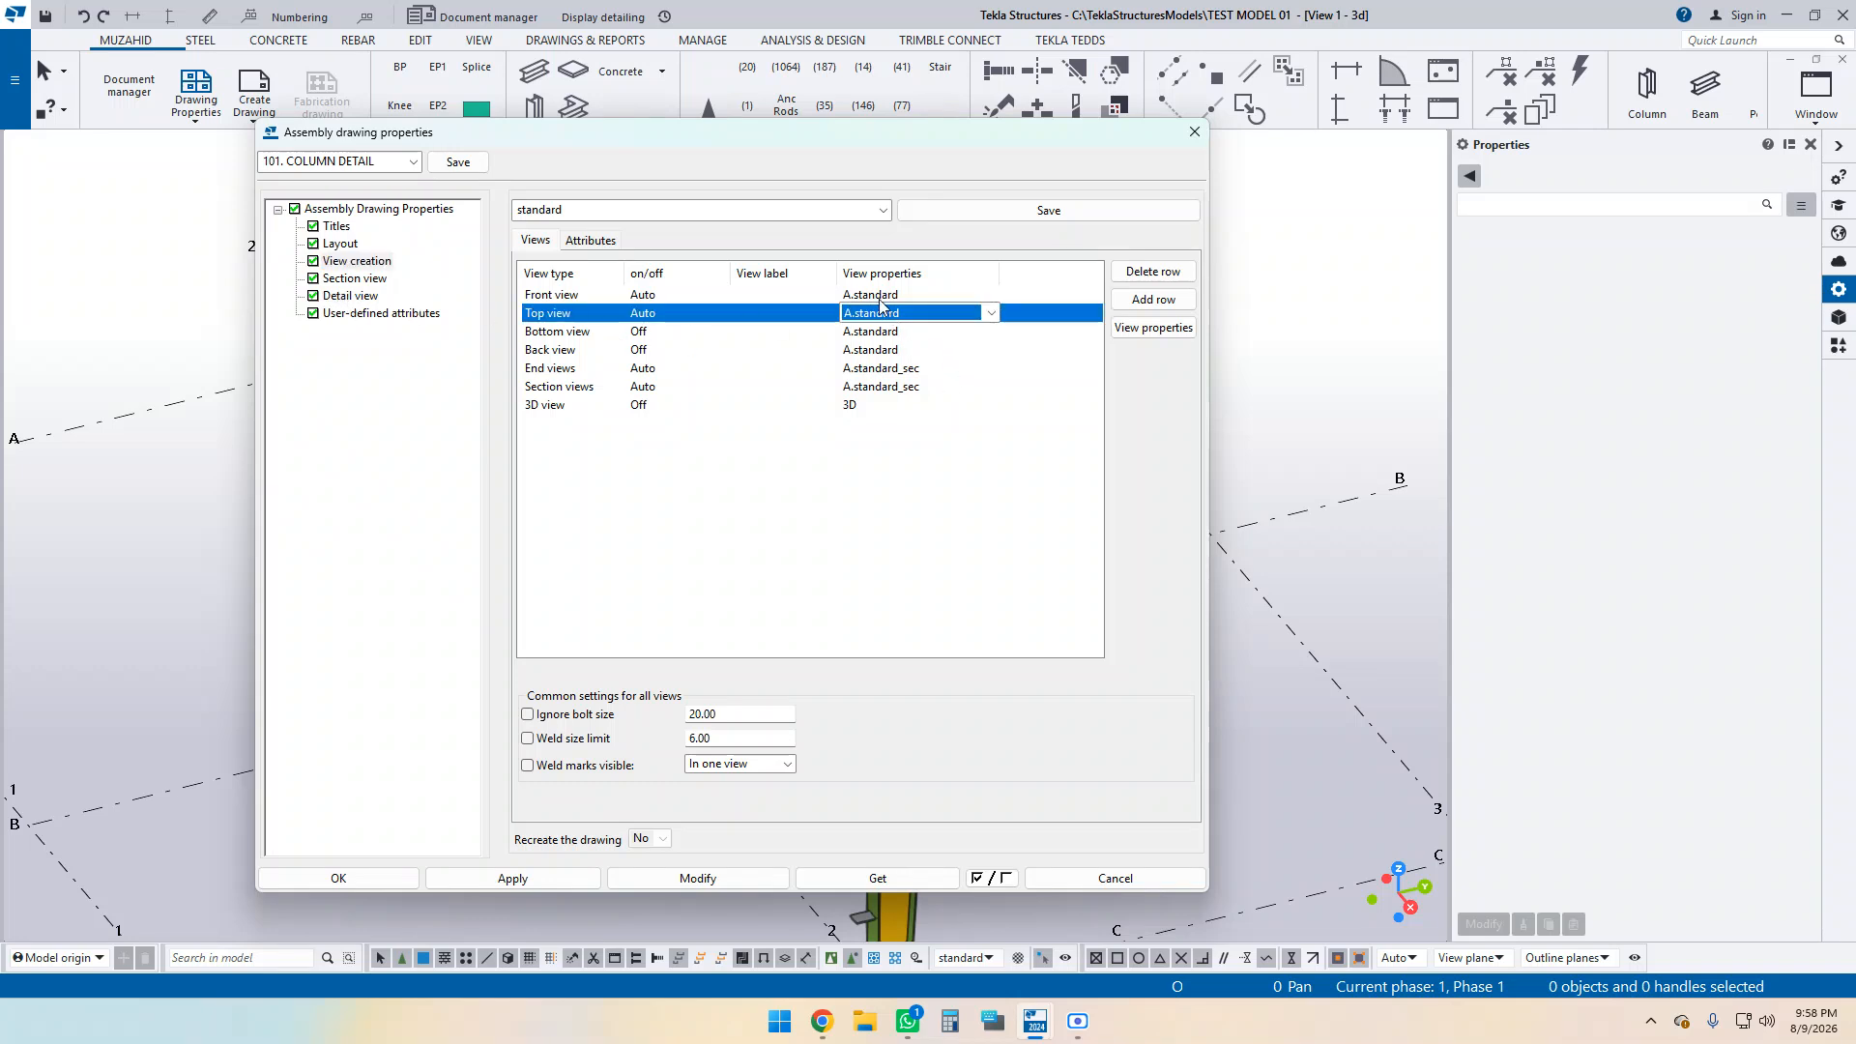
pyautogui.click(878, 298)
pyautogui.click(1121, 331)
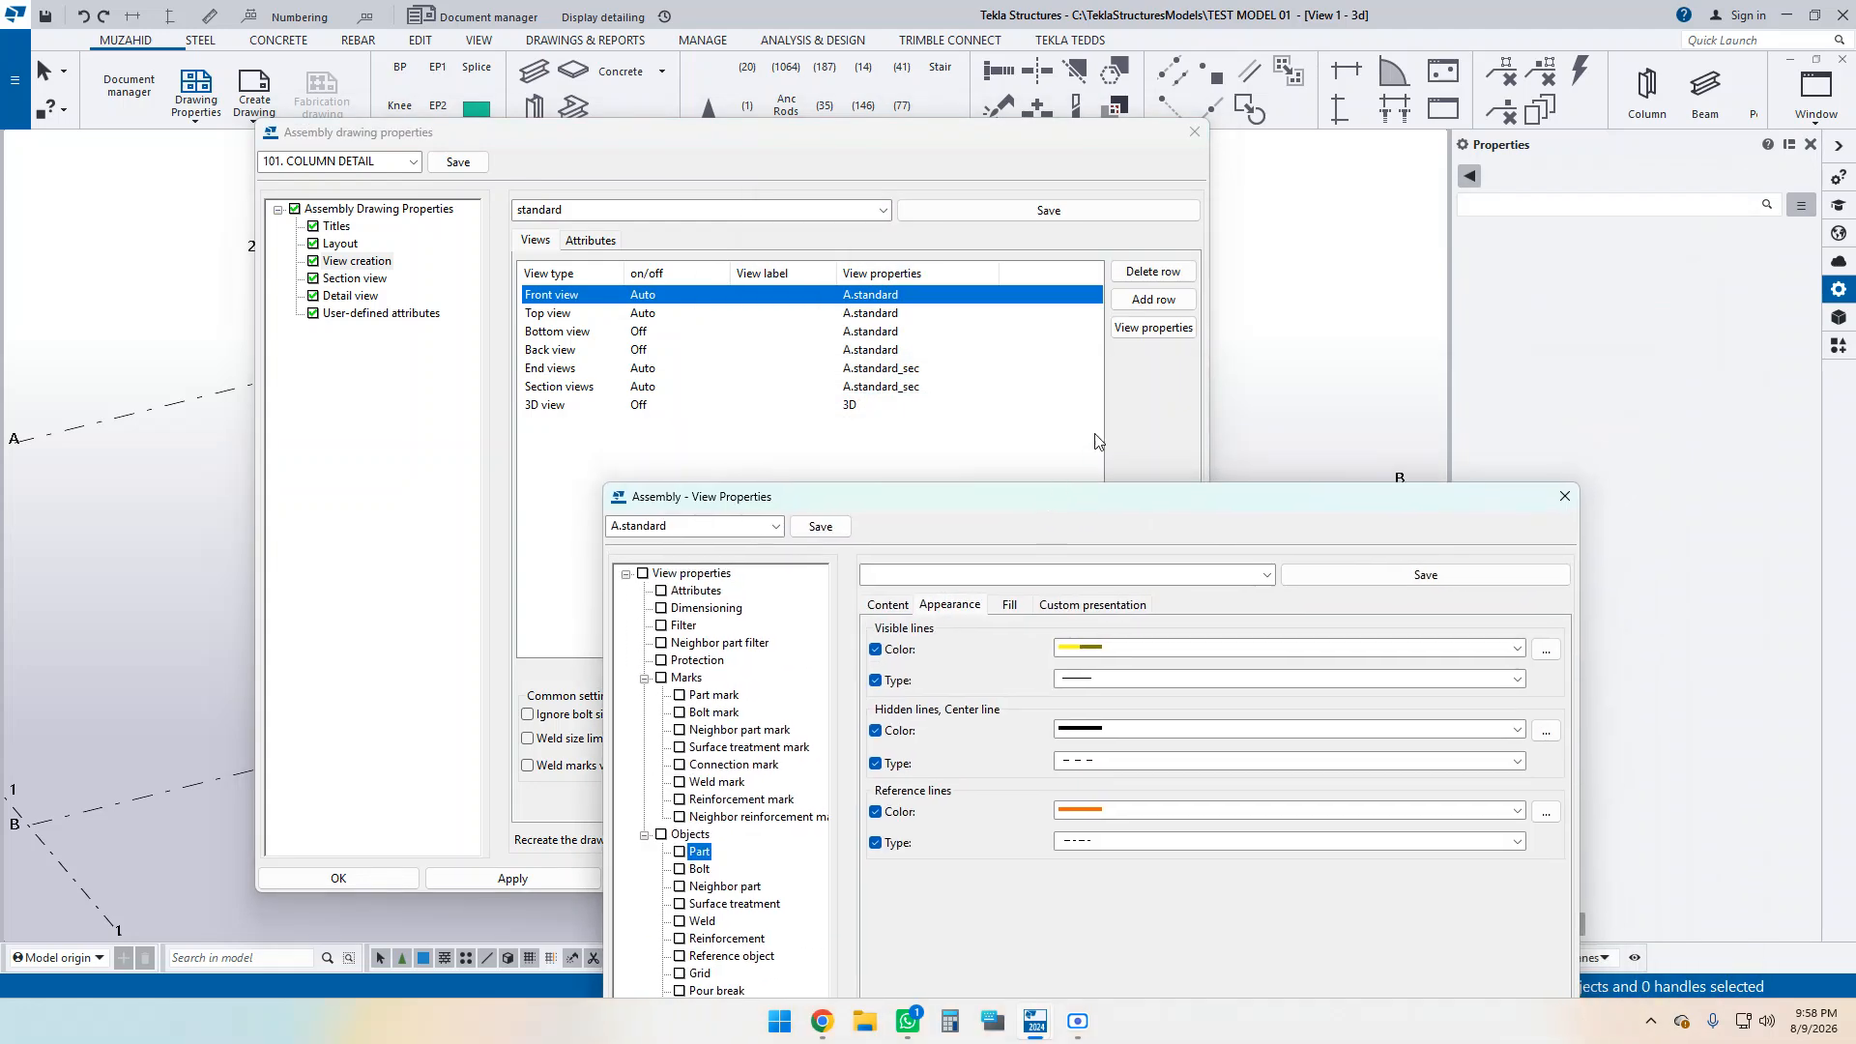
pyautogui.moveTo(1037, 502); pyautogui.dragTo(892, 120)
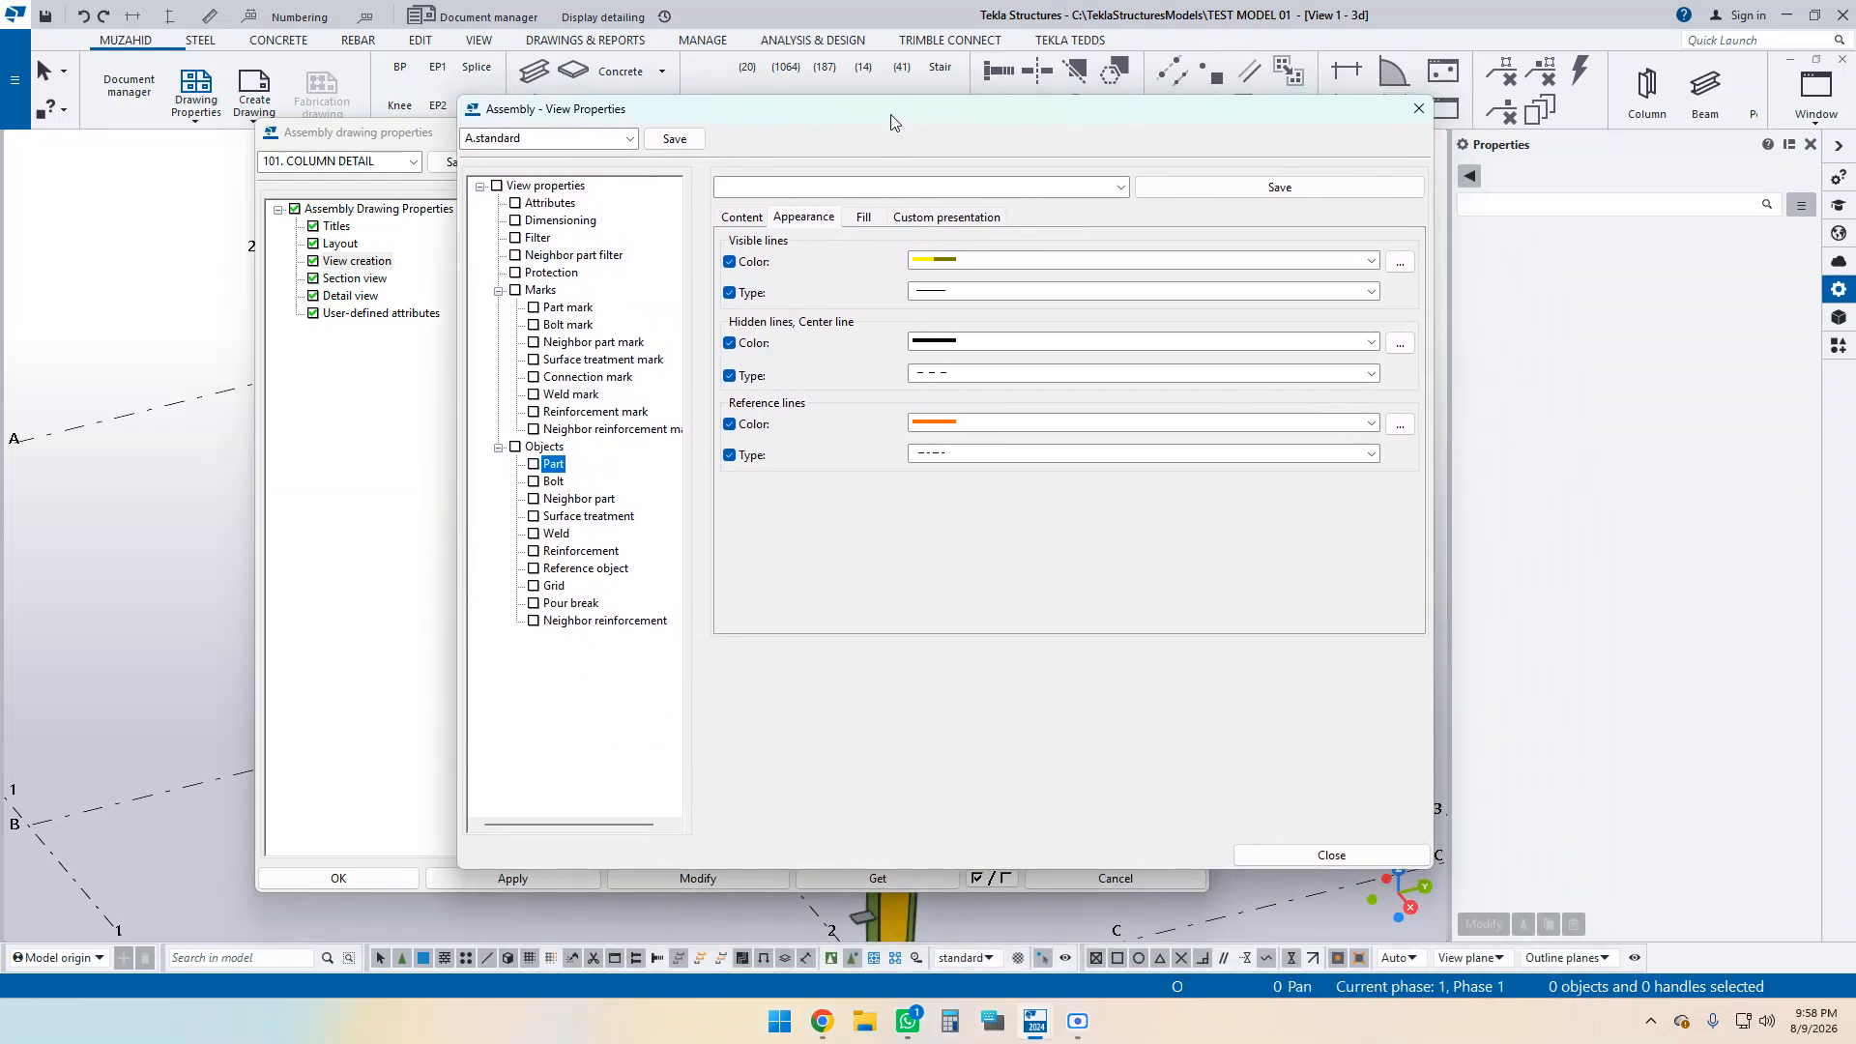
pyautogui.click(497, 187)
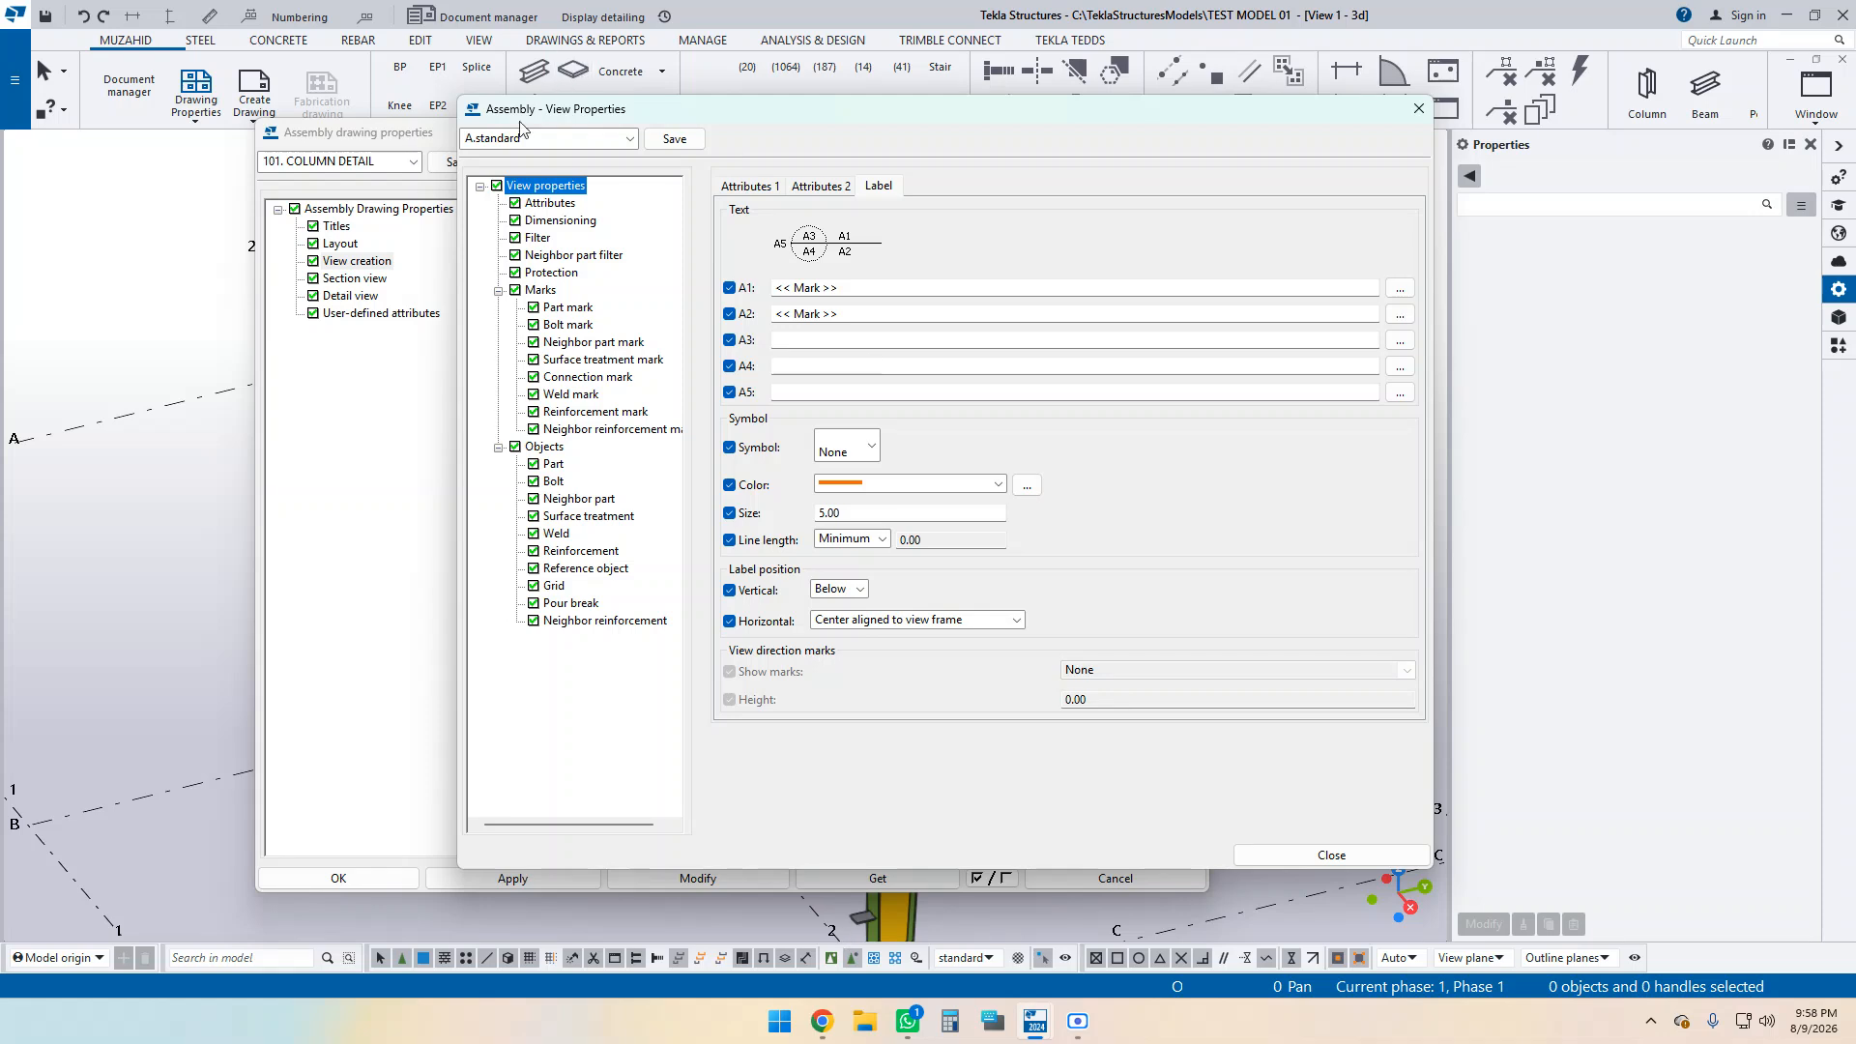
# Save the front view's properties under the new name 101. view_as.
pyautogui.click(547, 143)
pyautogui.write('101')
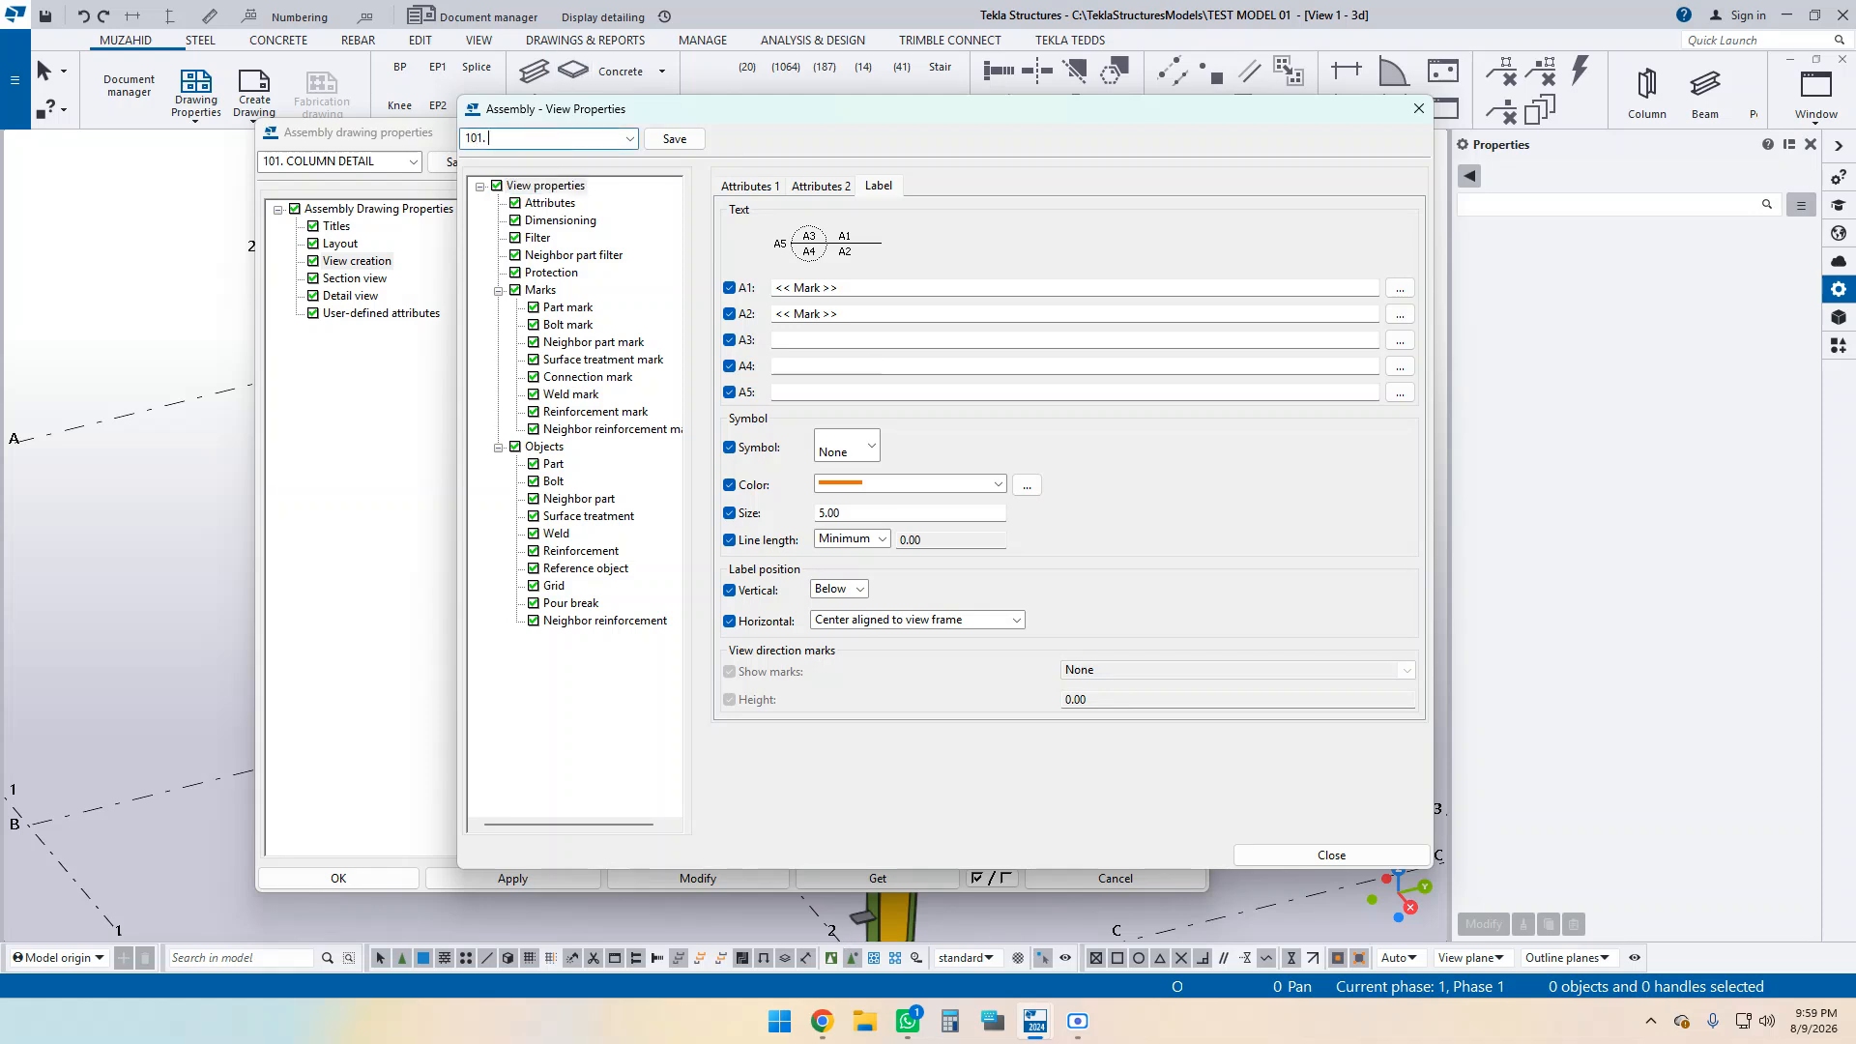
pyautogui.write('. VIEW')
pyautogui.press('BackSpace')
pyautogui.press('BackSpace')
pyautogui.press('BackSpace')
pyautogui.write('iew')
pyautogui.click(675, 138)
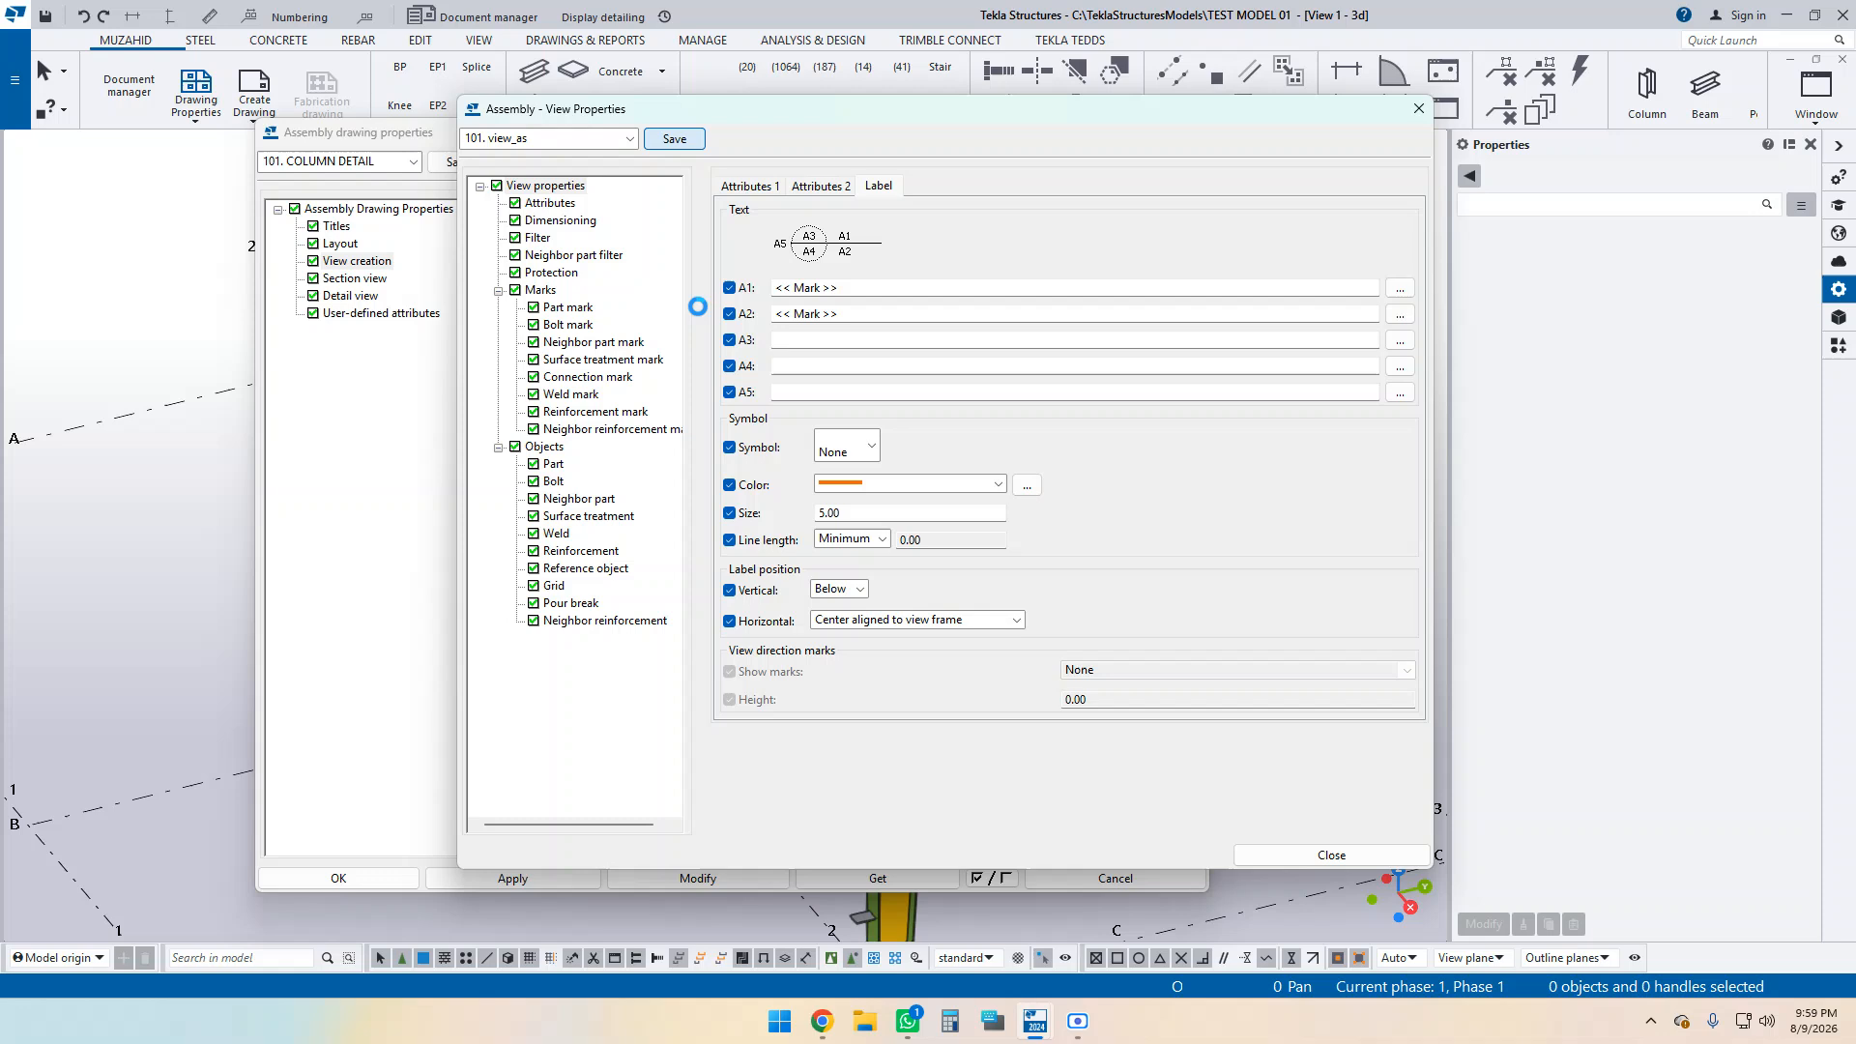
# Bring up the dimensioning rules of the 101. view_as view properties and move both property dialogs off the column model.
pyautogui.click(558, 223)
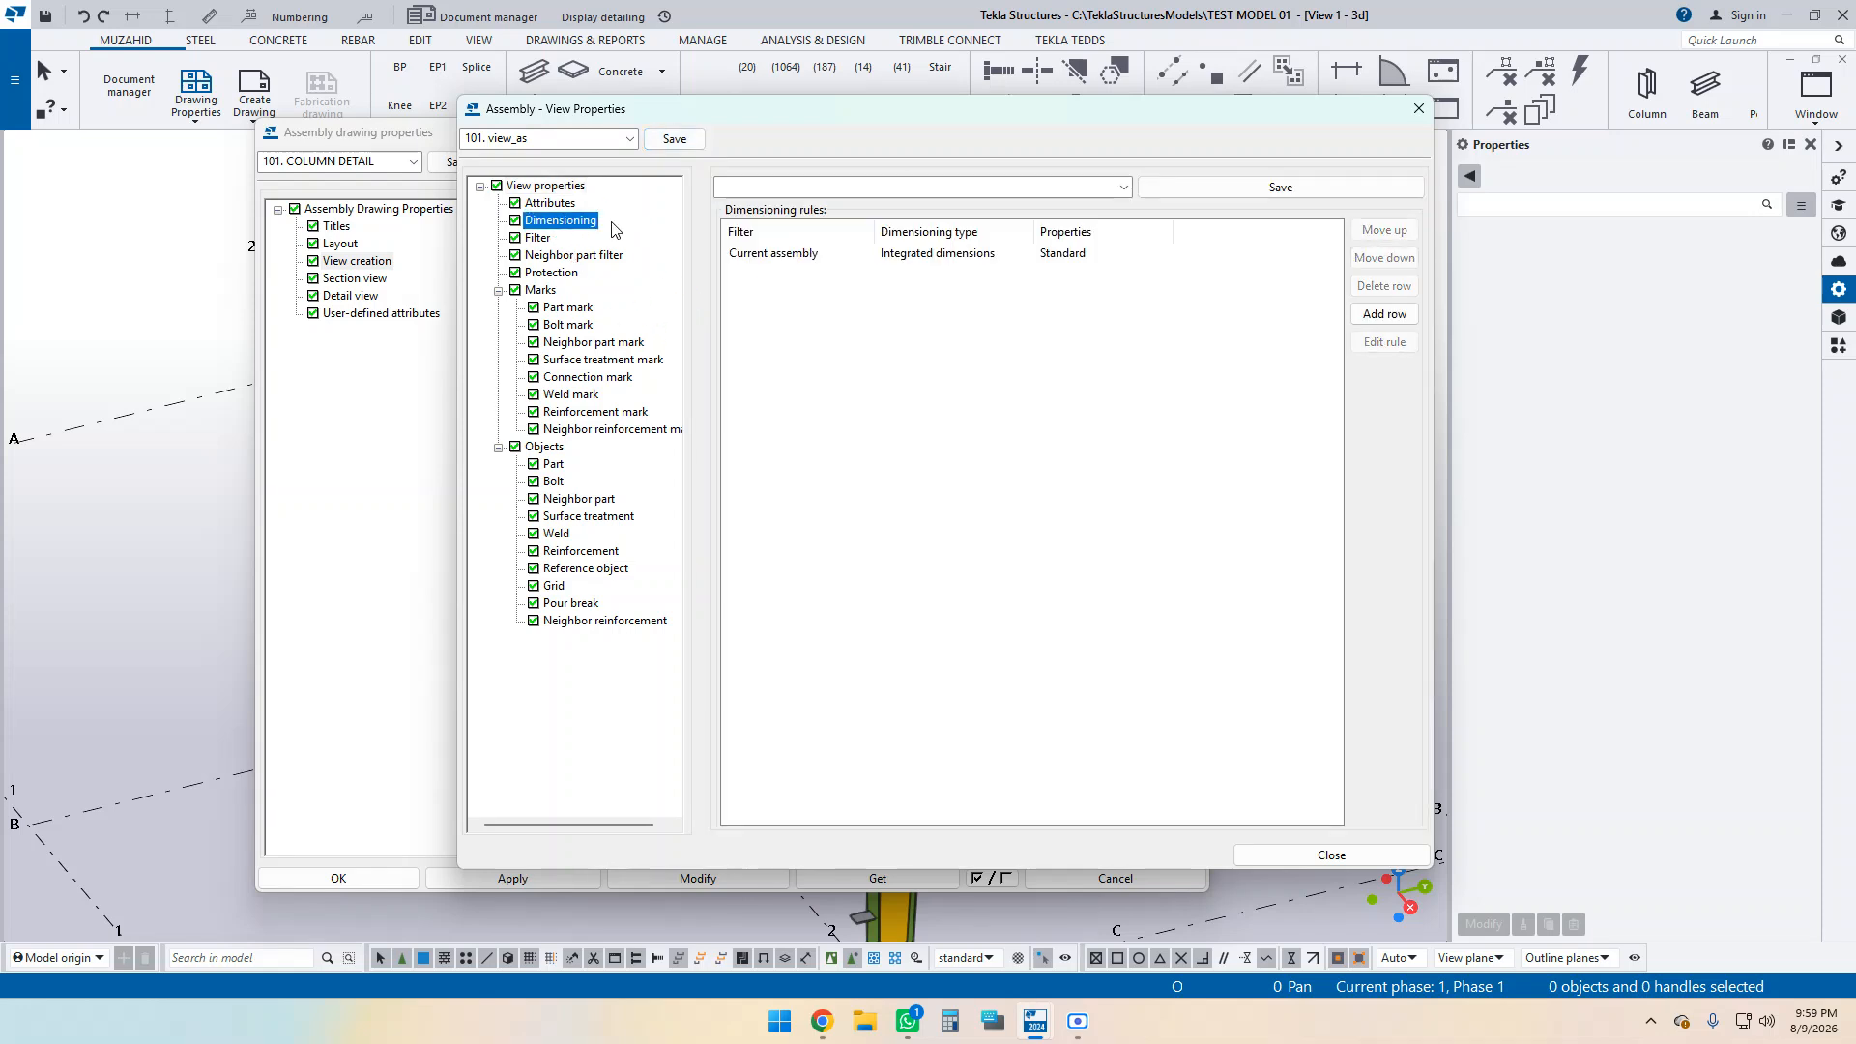
pyautogui.moveTo(853, 126); pyautogui.dragTo(1163, 137)
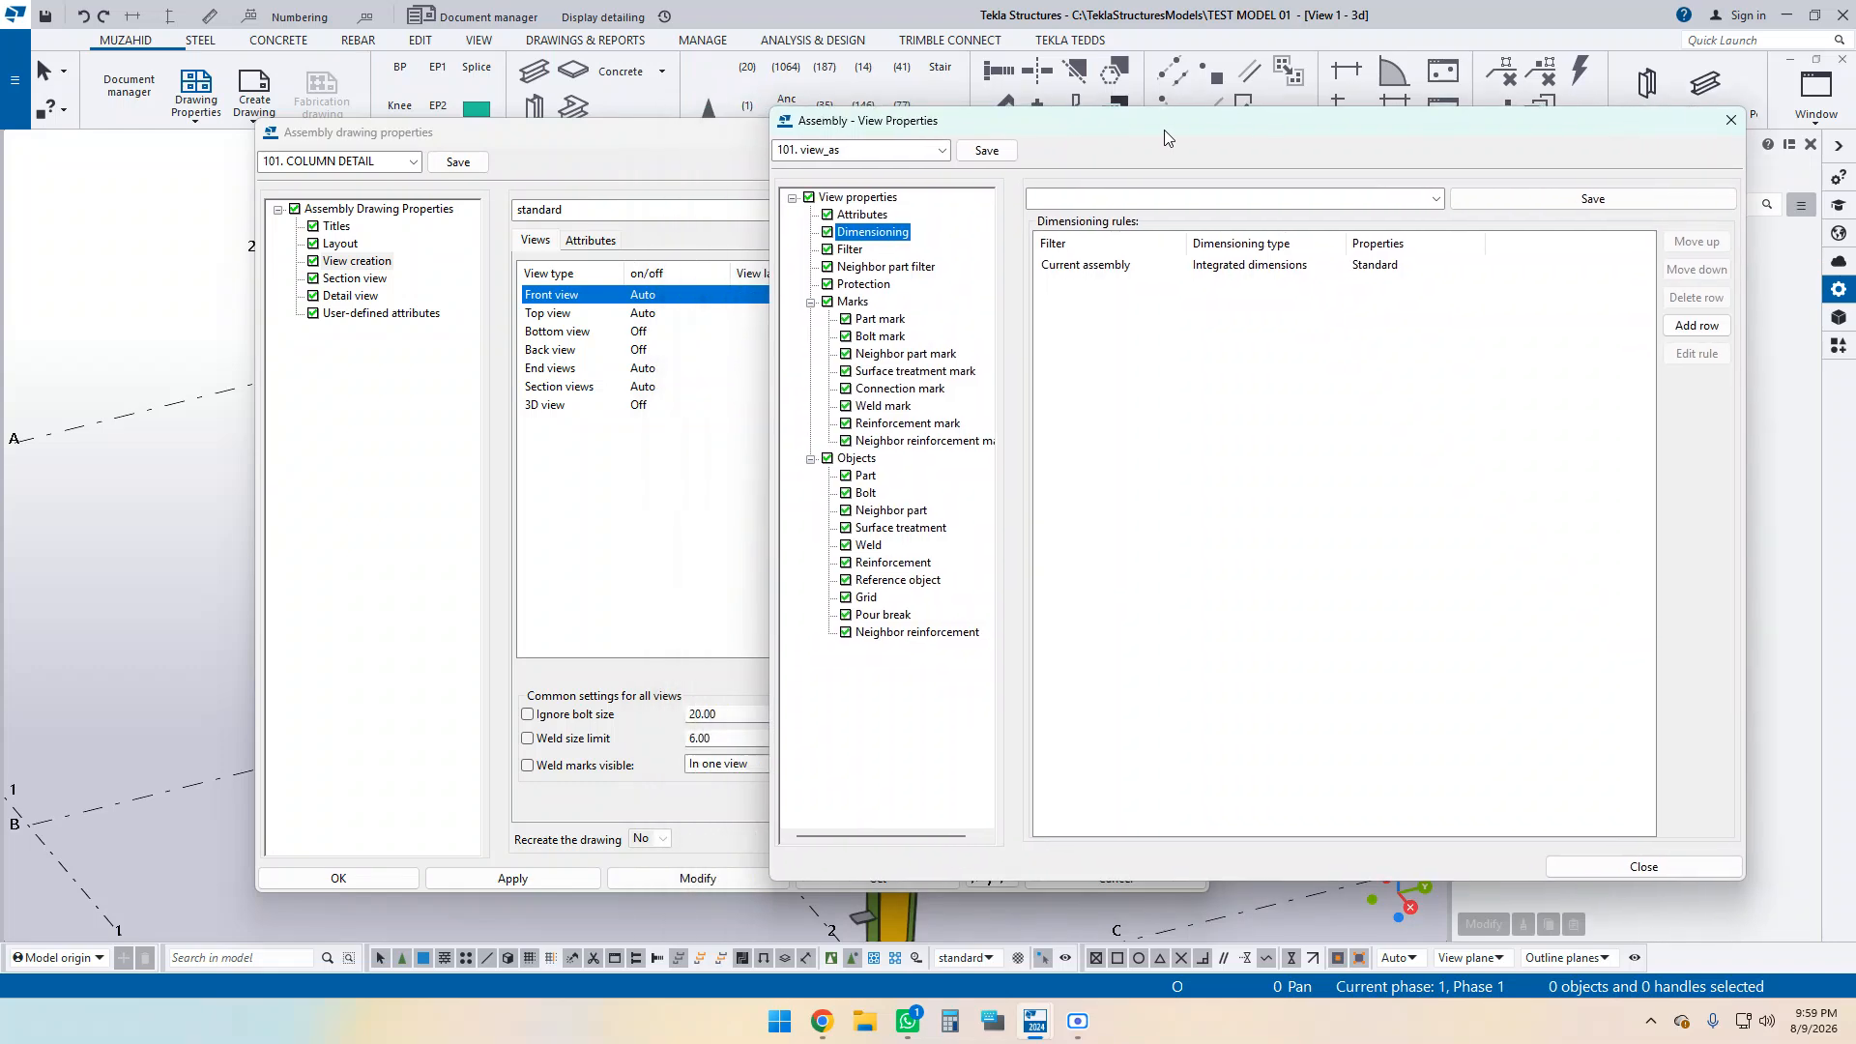
pyautogui.moveTo(676, 135); pyautogui.dragTo(1186, 154)
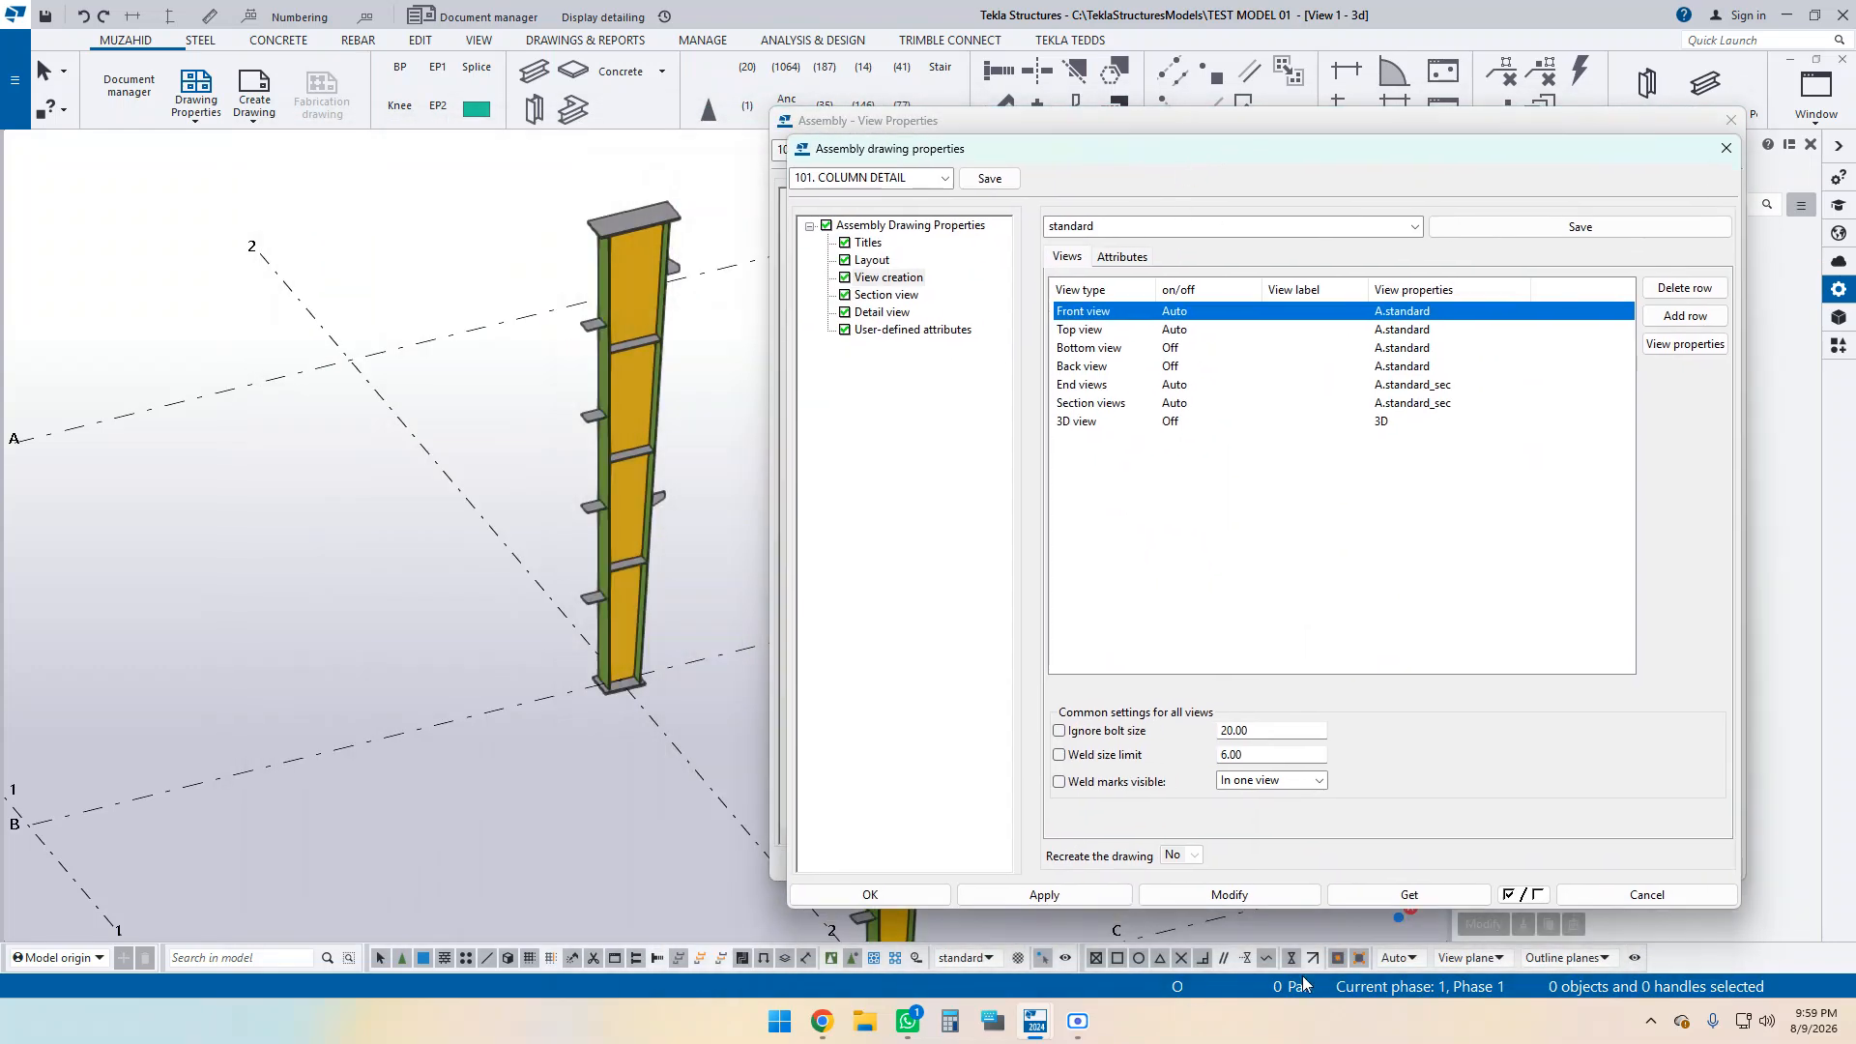
# Open the object group filter settings from the 3D model view's properties and close those view properties.
pyautogui.doubleClick(305, 510)
pyautogui.click(672, 583)
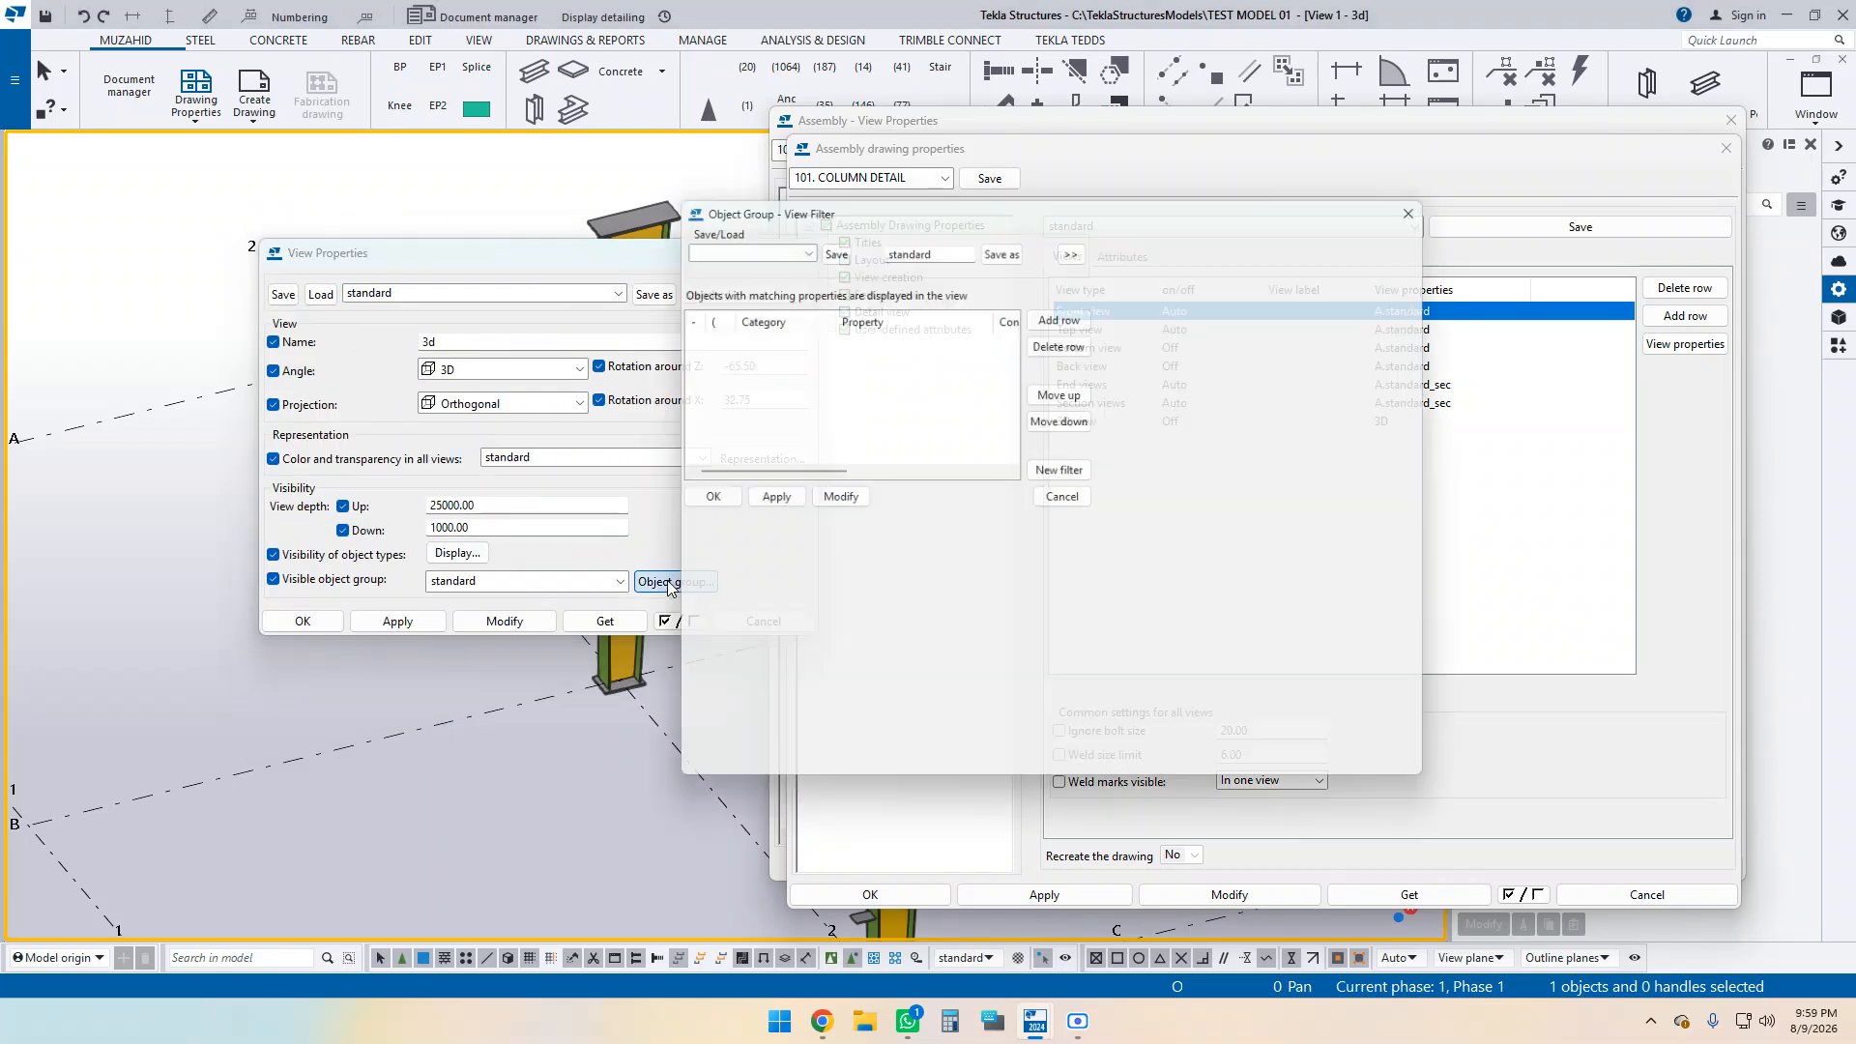
pyautogui.moveTo(525, 259); pyautogui.dragTo(364, 296)
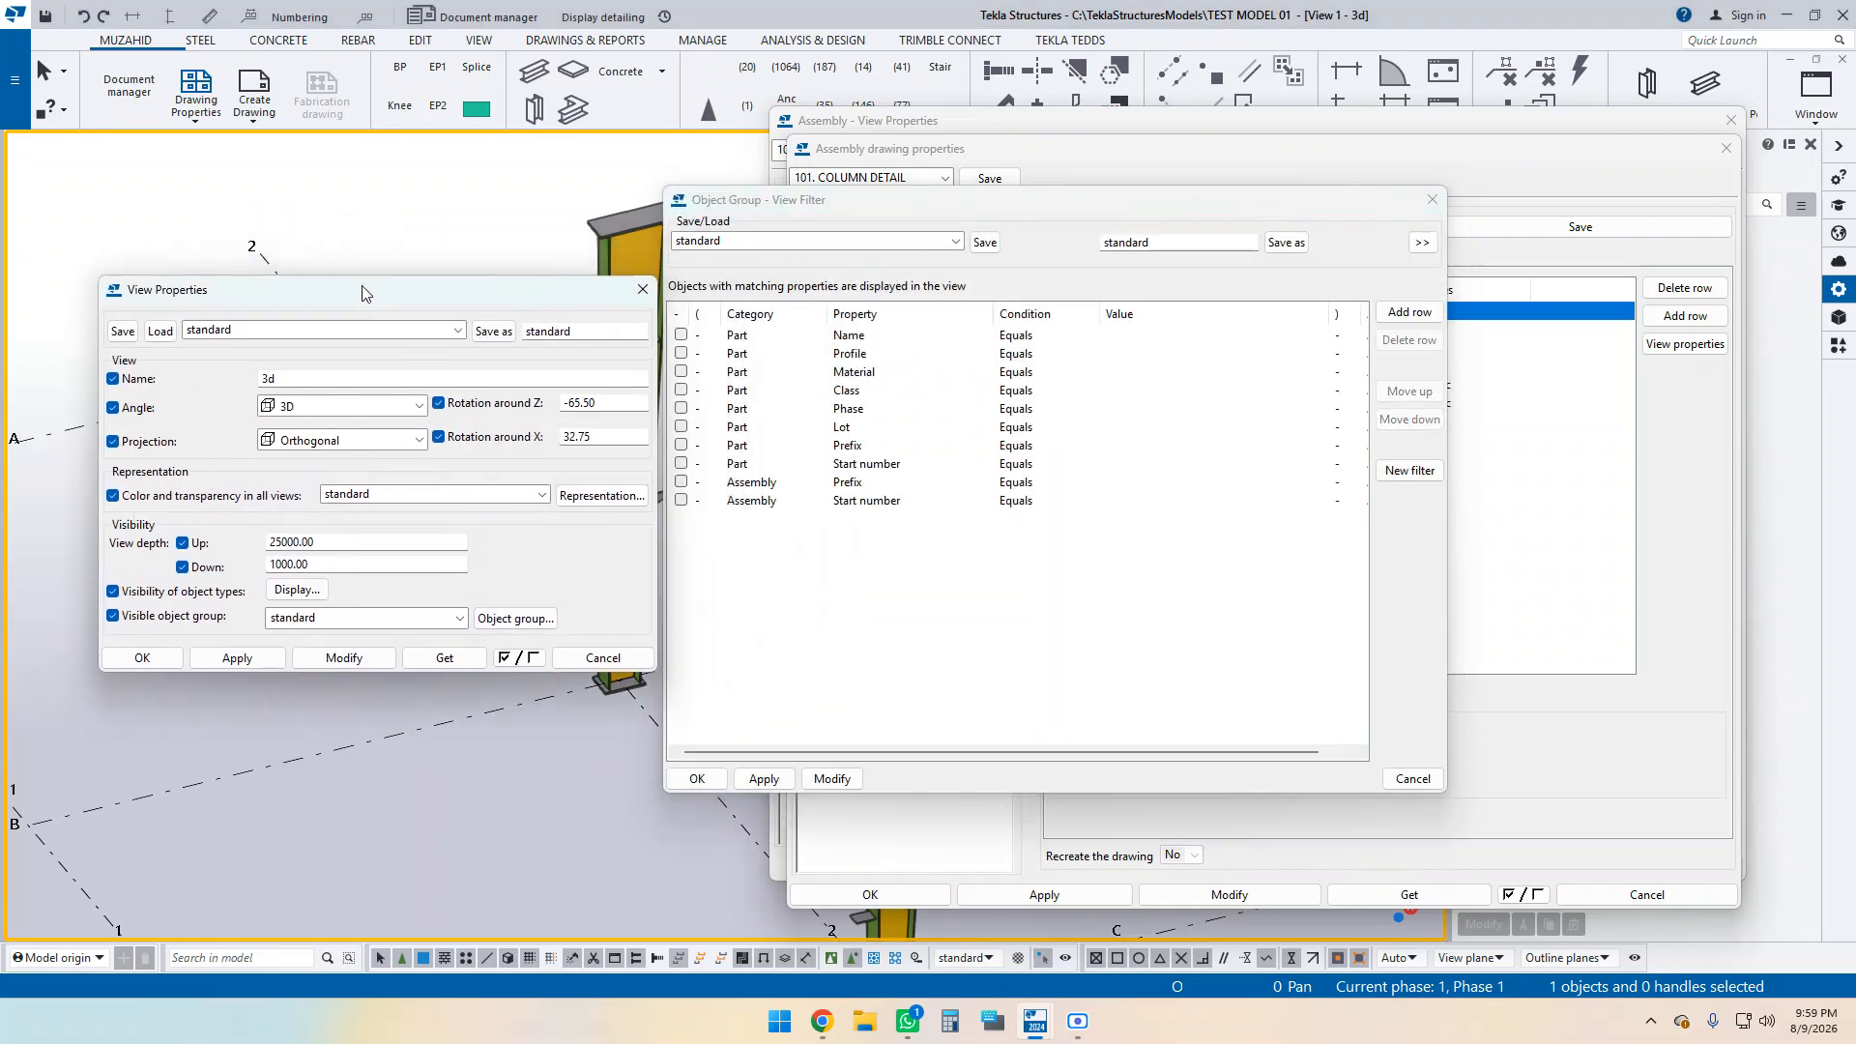
pyautogui.click(641, 289)
pyautogui.moveTo(872, 202); pyautogui.dragTo(302, 203)
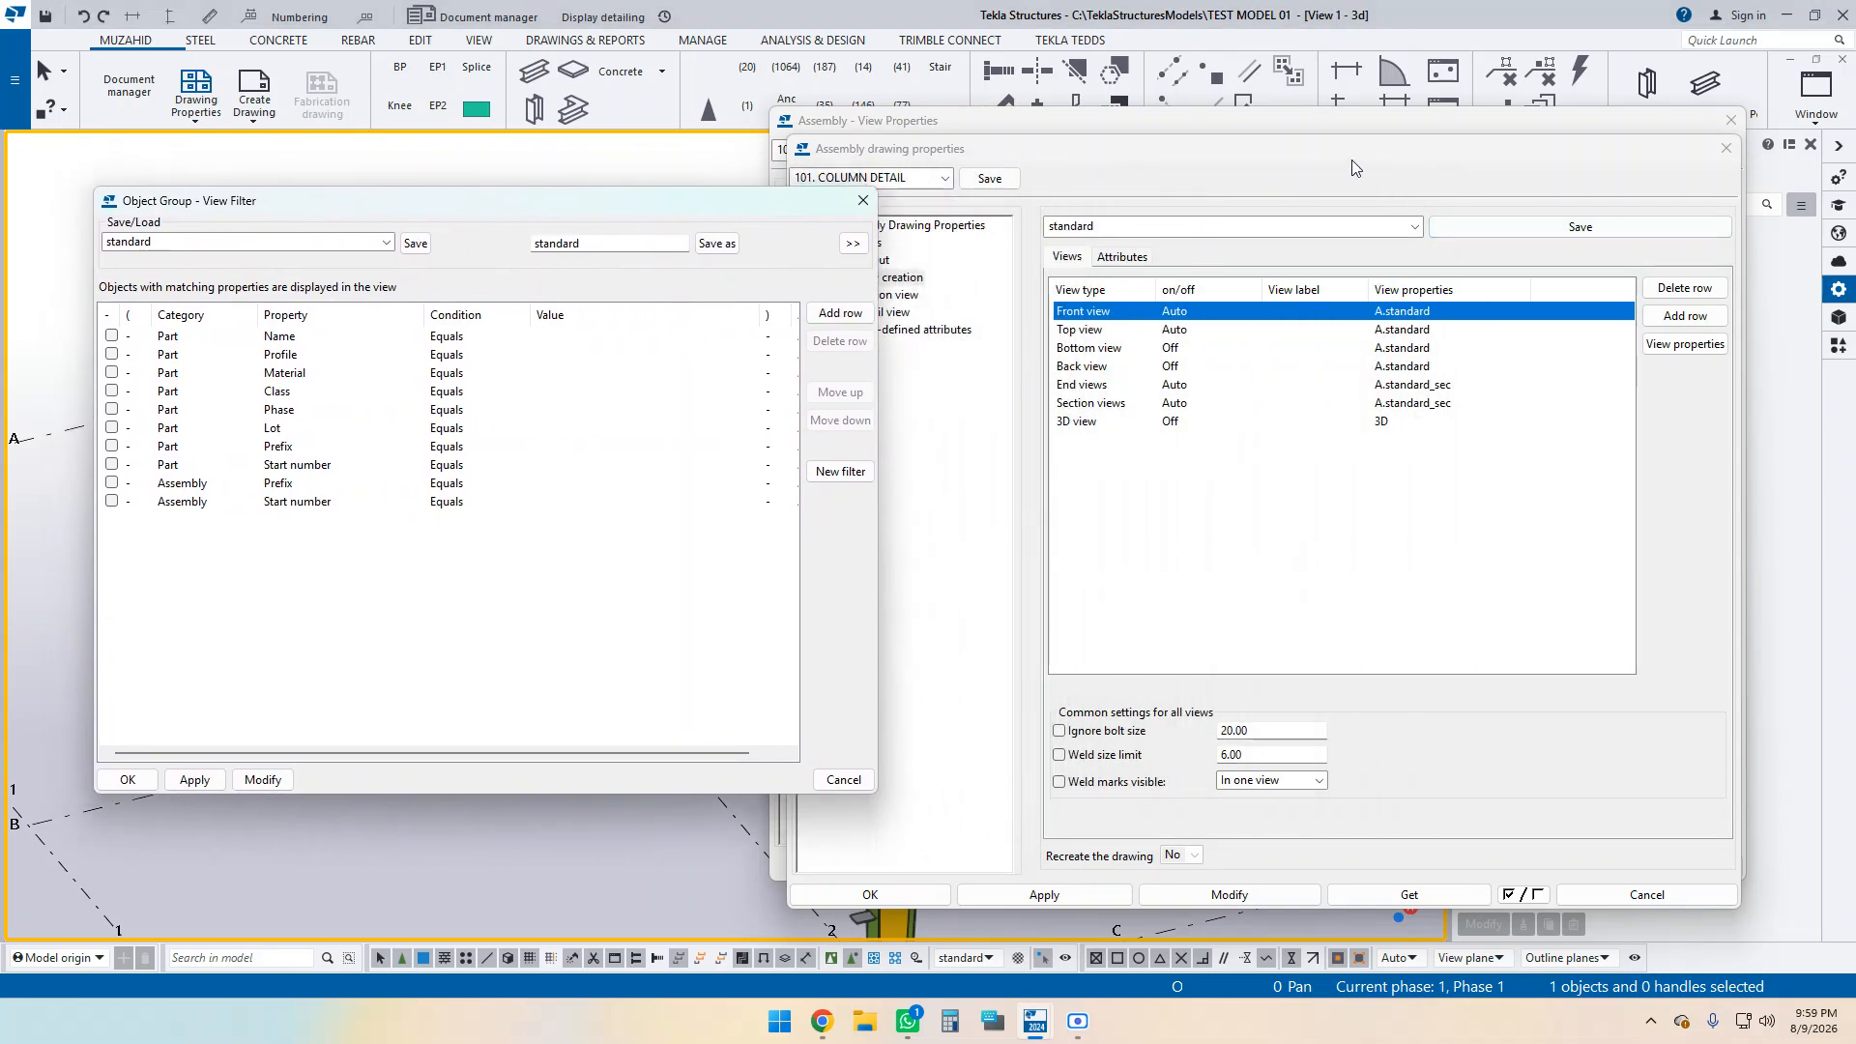
# Rearrange the open dialogs and the model view so the column stands clear beside the view filter dialog.
pyautogui.moveTo(1352, 167); pyautogui.dragTo(1385, 180)
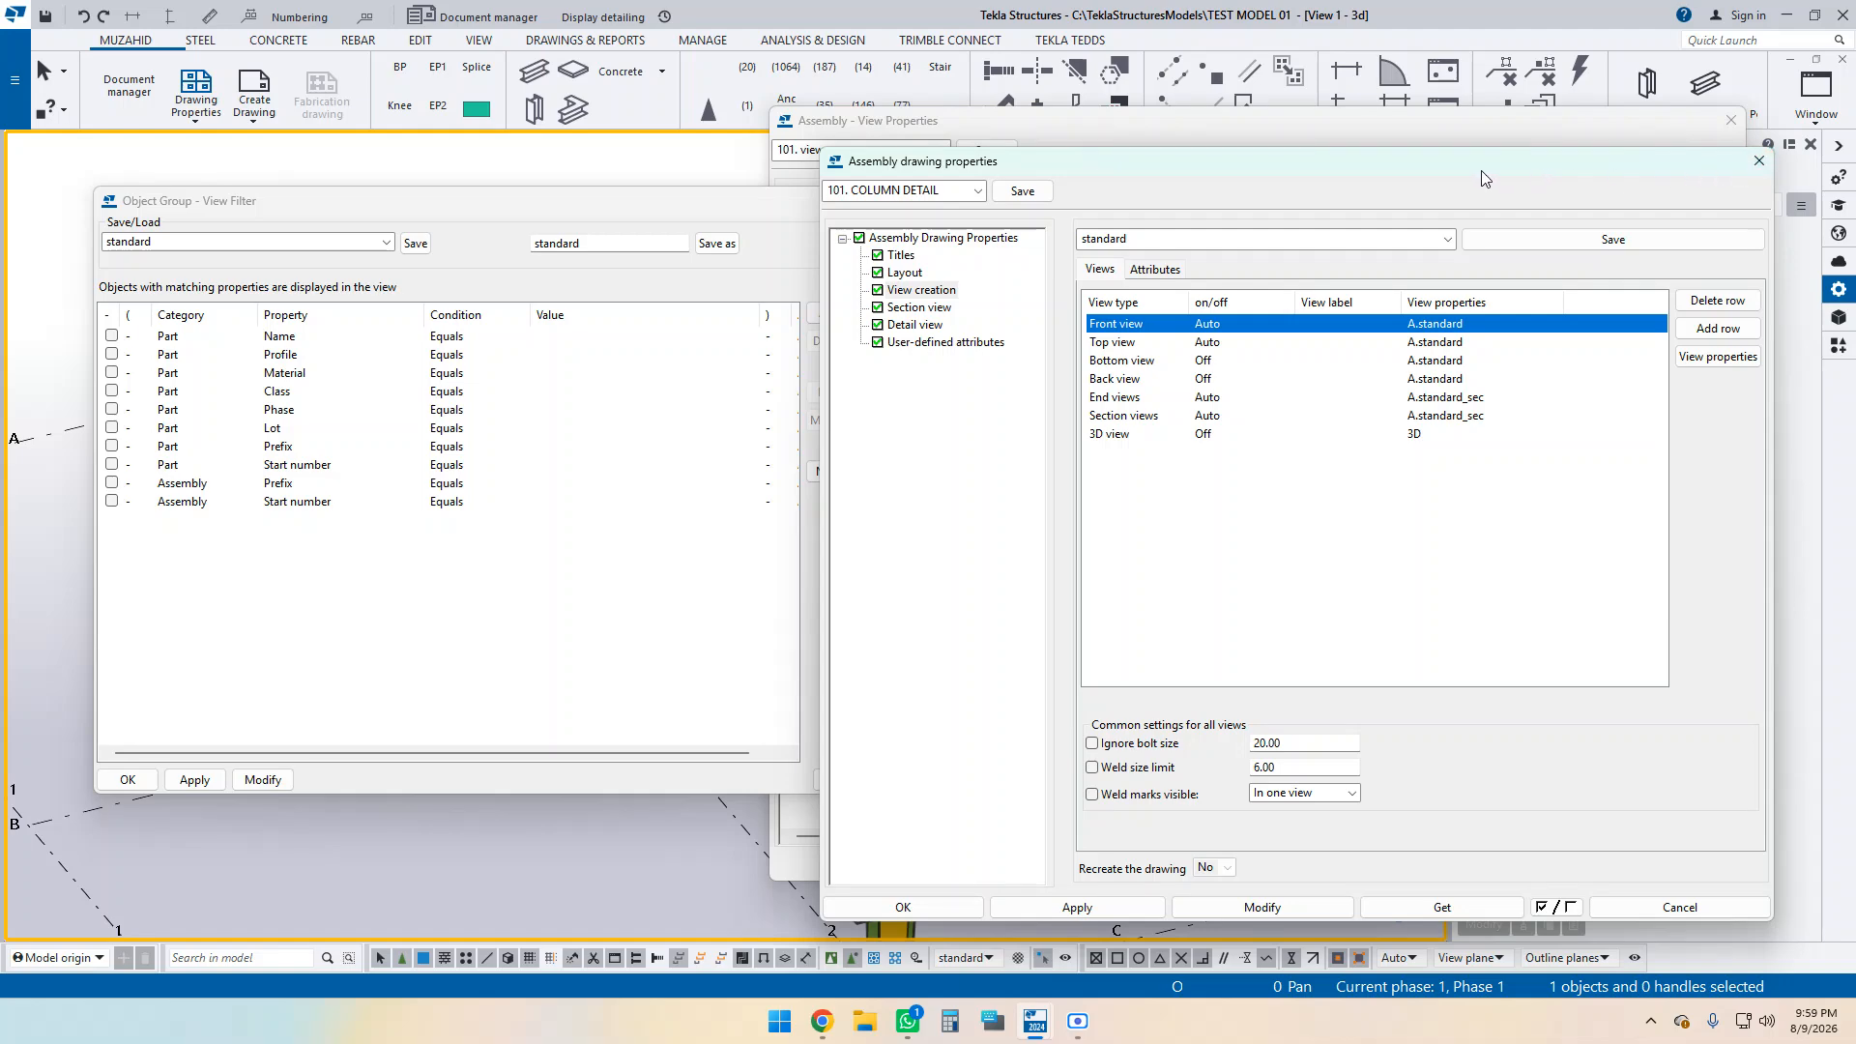
pyautogui.moveTo(1384, 166); pyautogui.dragTo(1658, 607)
pyautogui.moveTo(1257, 121); pyautogui.dragTo(1608, 513)
pyautogui.moveTo(650, 208); pyautogui.dragTo(498, 191)
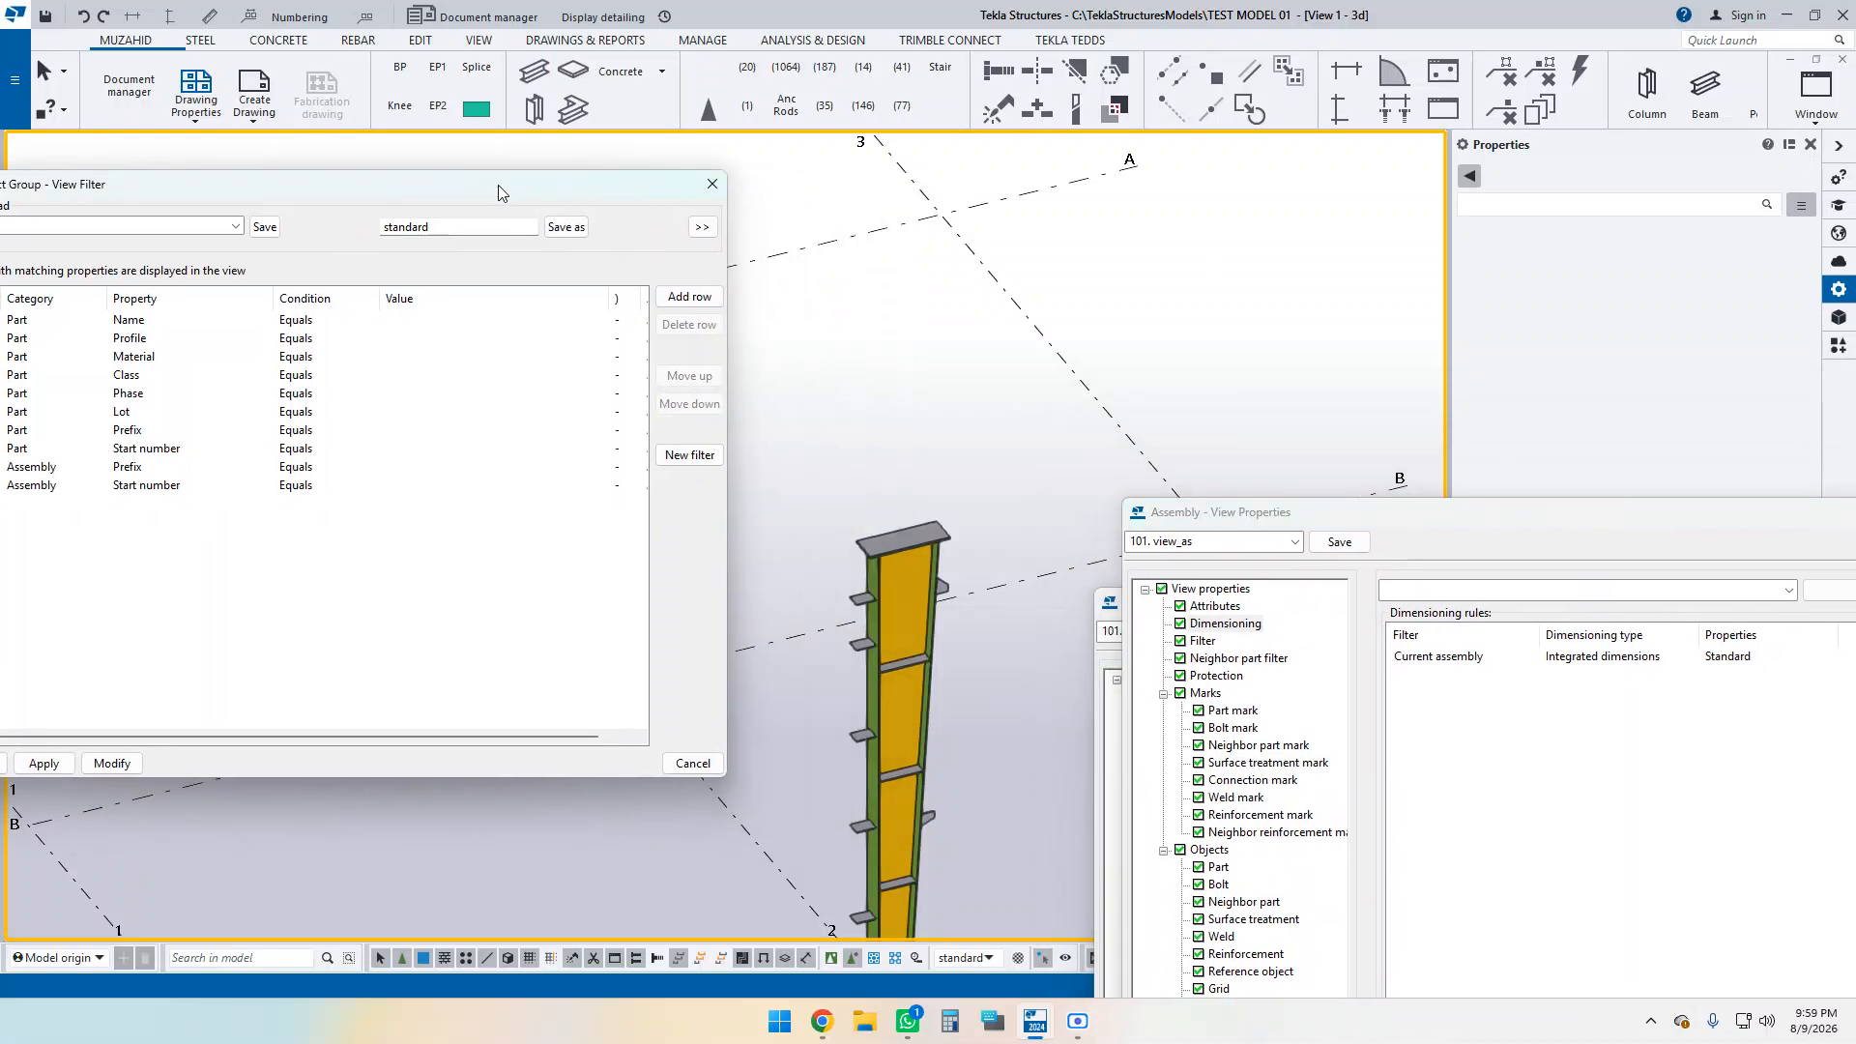
pyautogui.moveTo(1003, 452); pyautogui.dragTo(1045, 152, button='middle')
pyautogui.moveTo(498, 200); pyautogui.dragTo(627, 202)
pyautogui.moveTo(1153, 326); pyautogui.dragTo(1211, 305, button='middle')
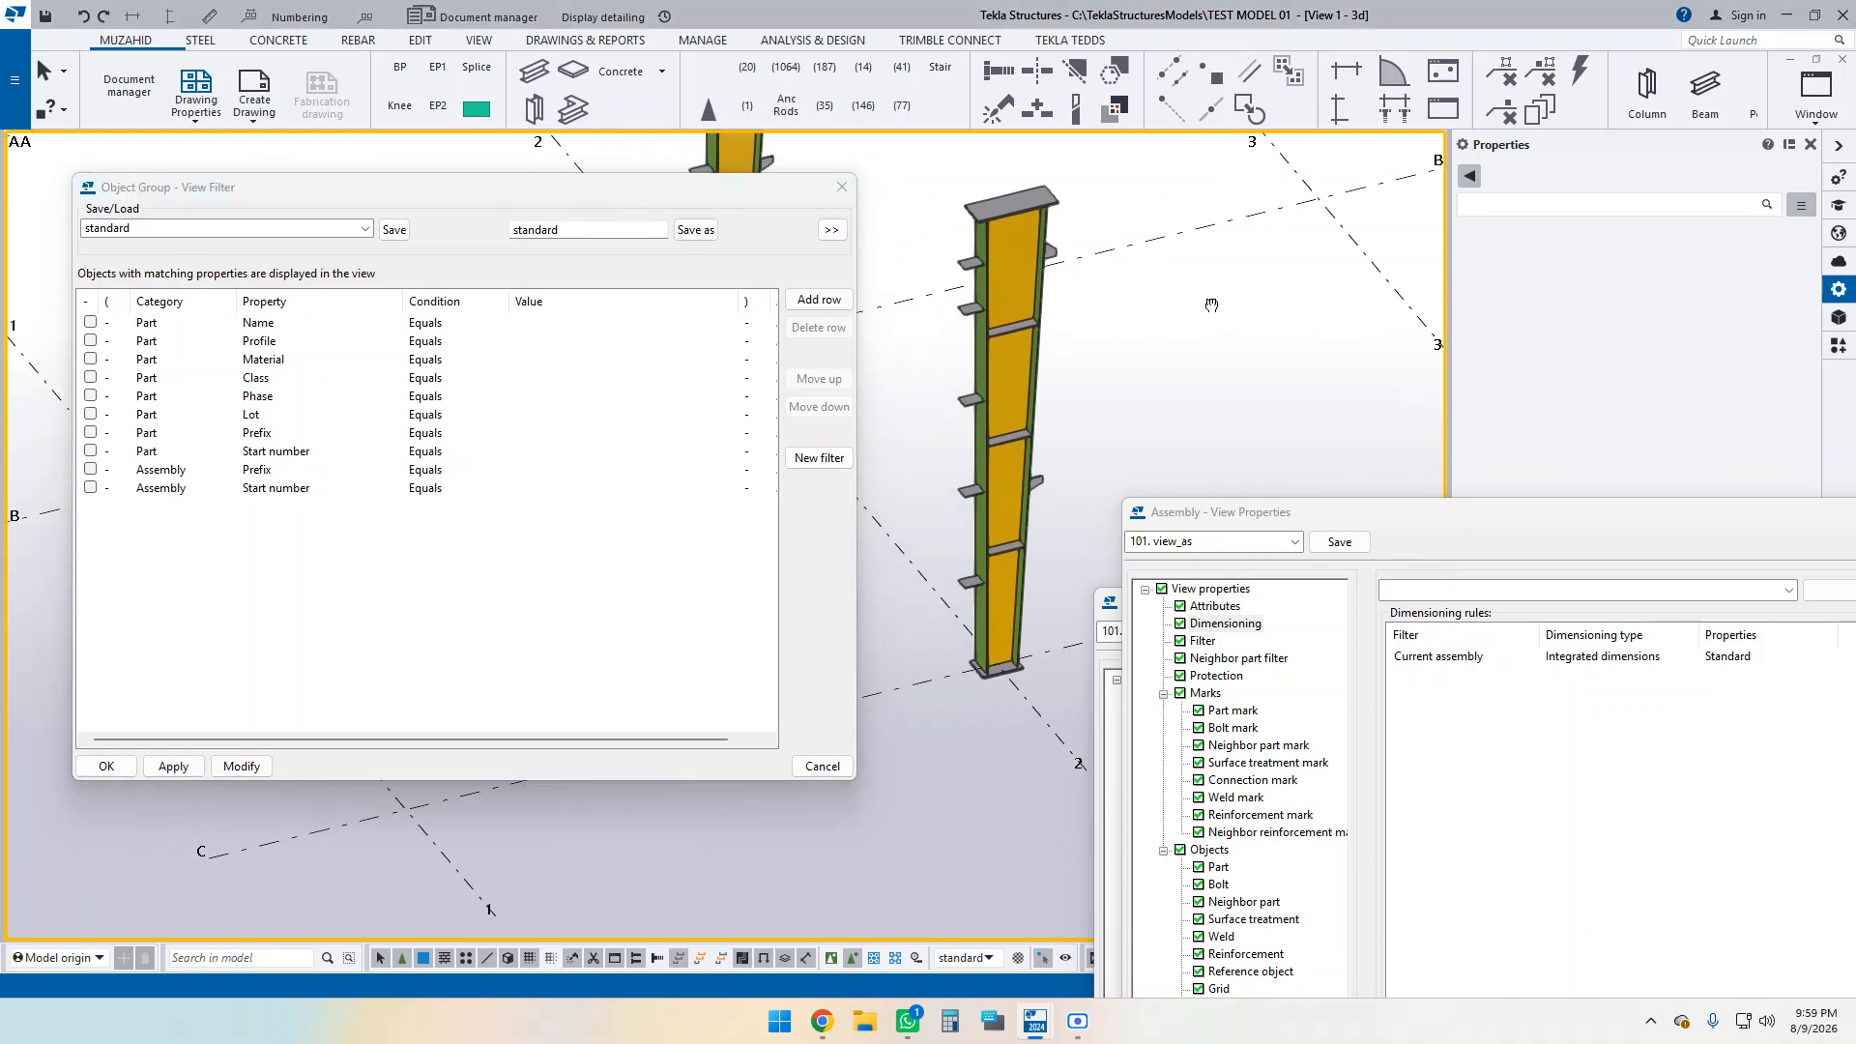
# Load the saved M_Filter_PC_GP_STIFF_CL view filter and show its filter type options.
pyautogui.click(366, 229)
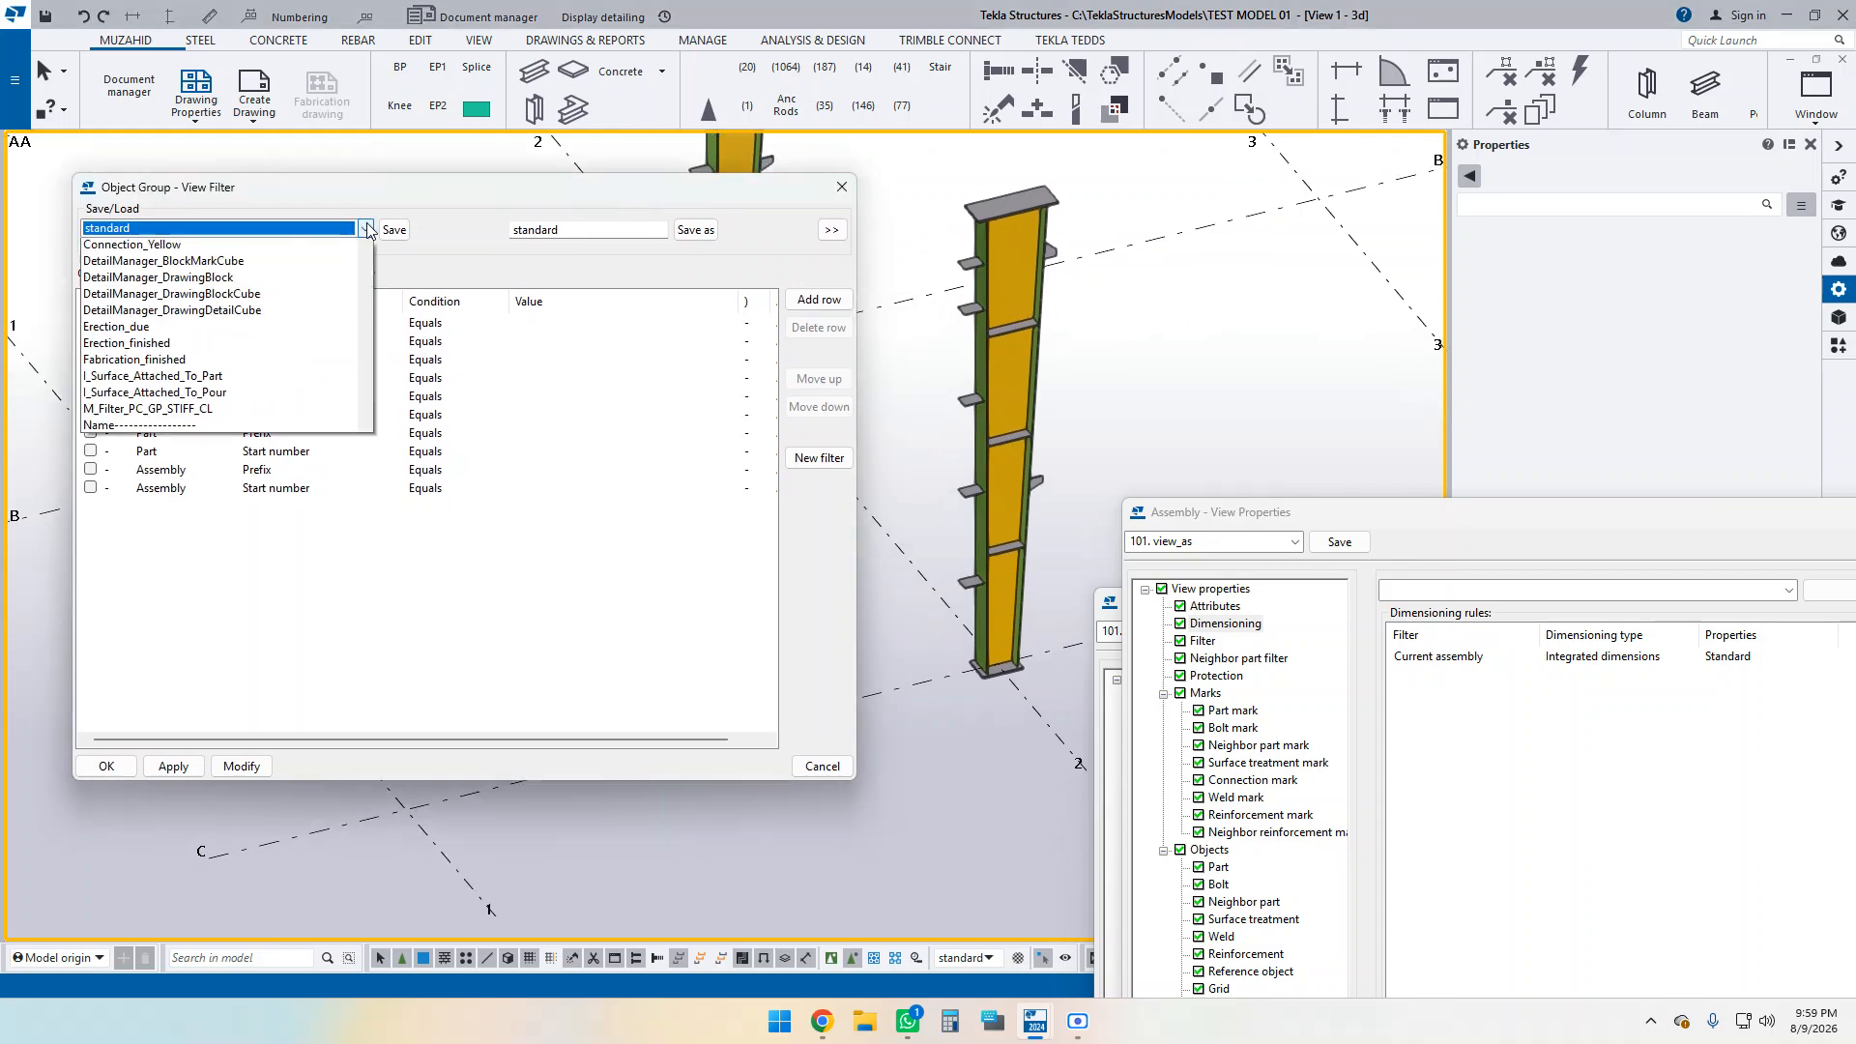
pyautogui.scroll(-2, 205, 701)
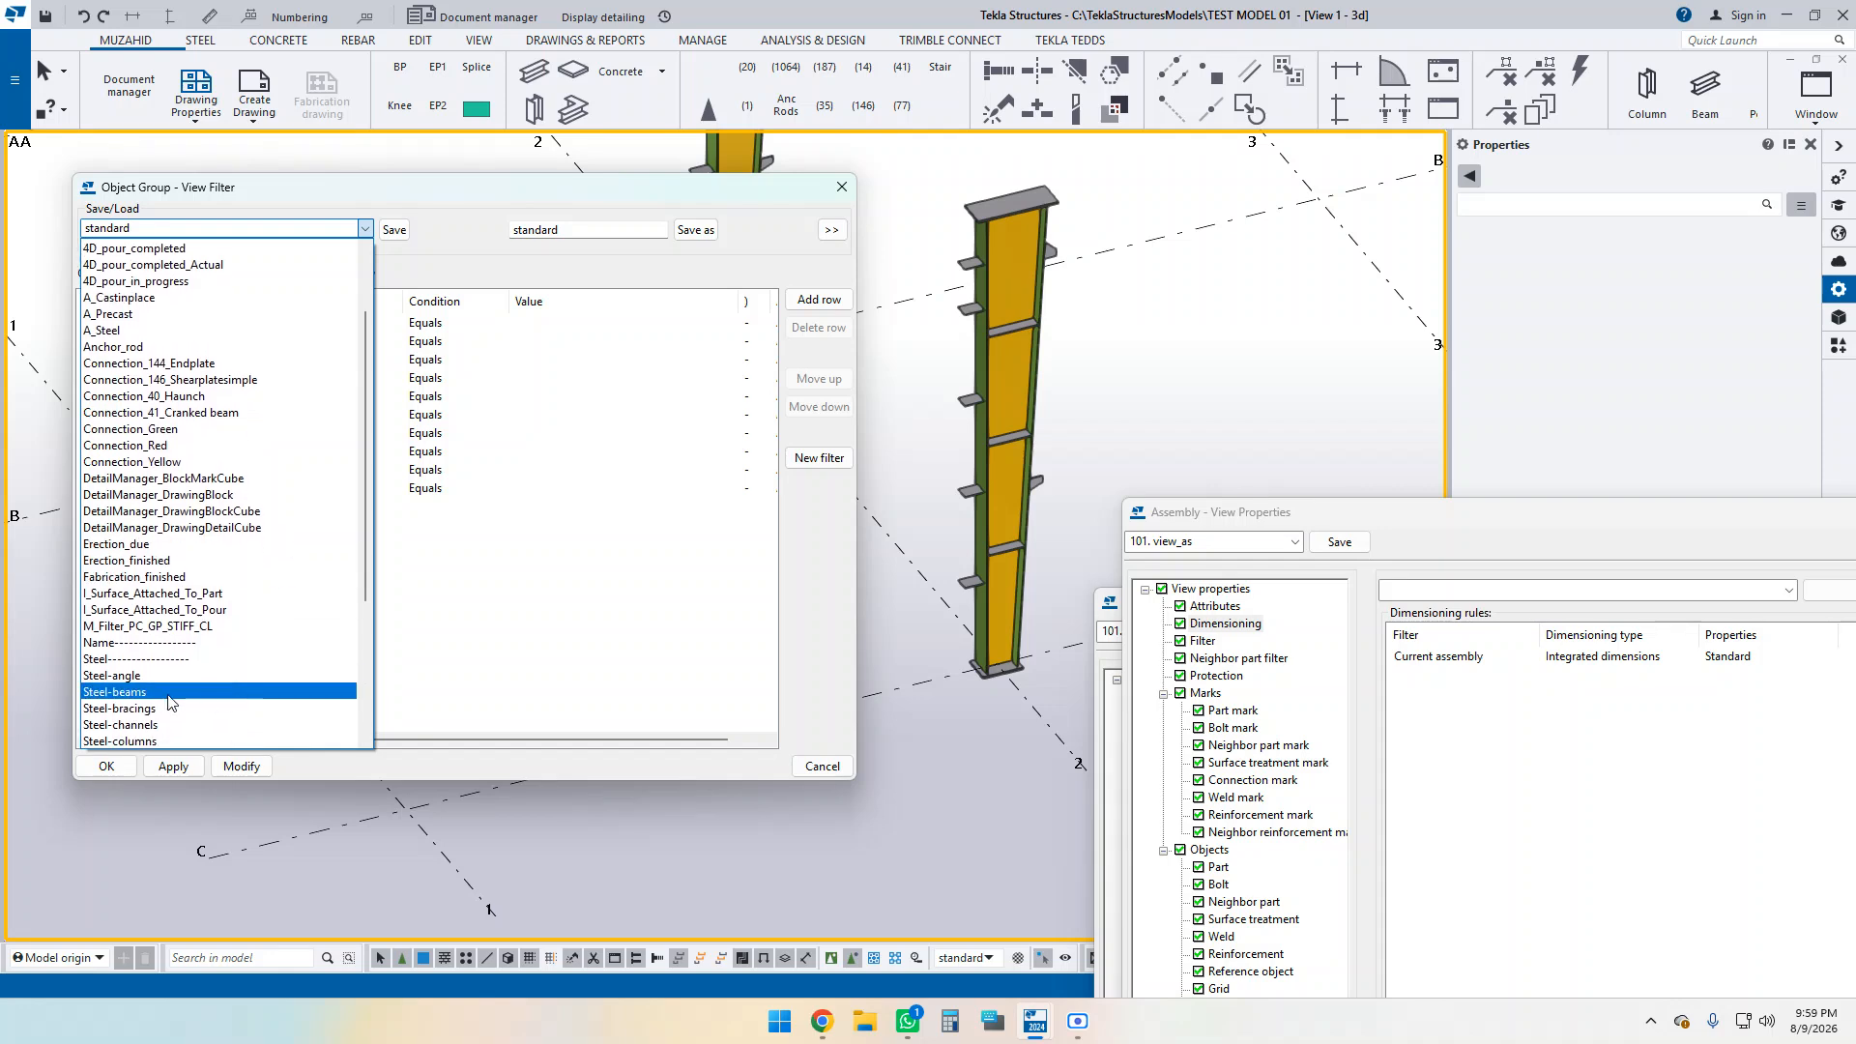
pyautogui.click(116, 626)
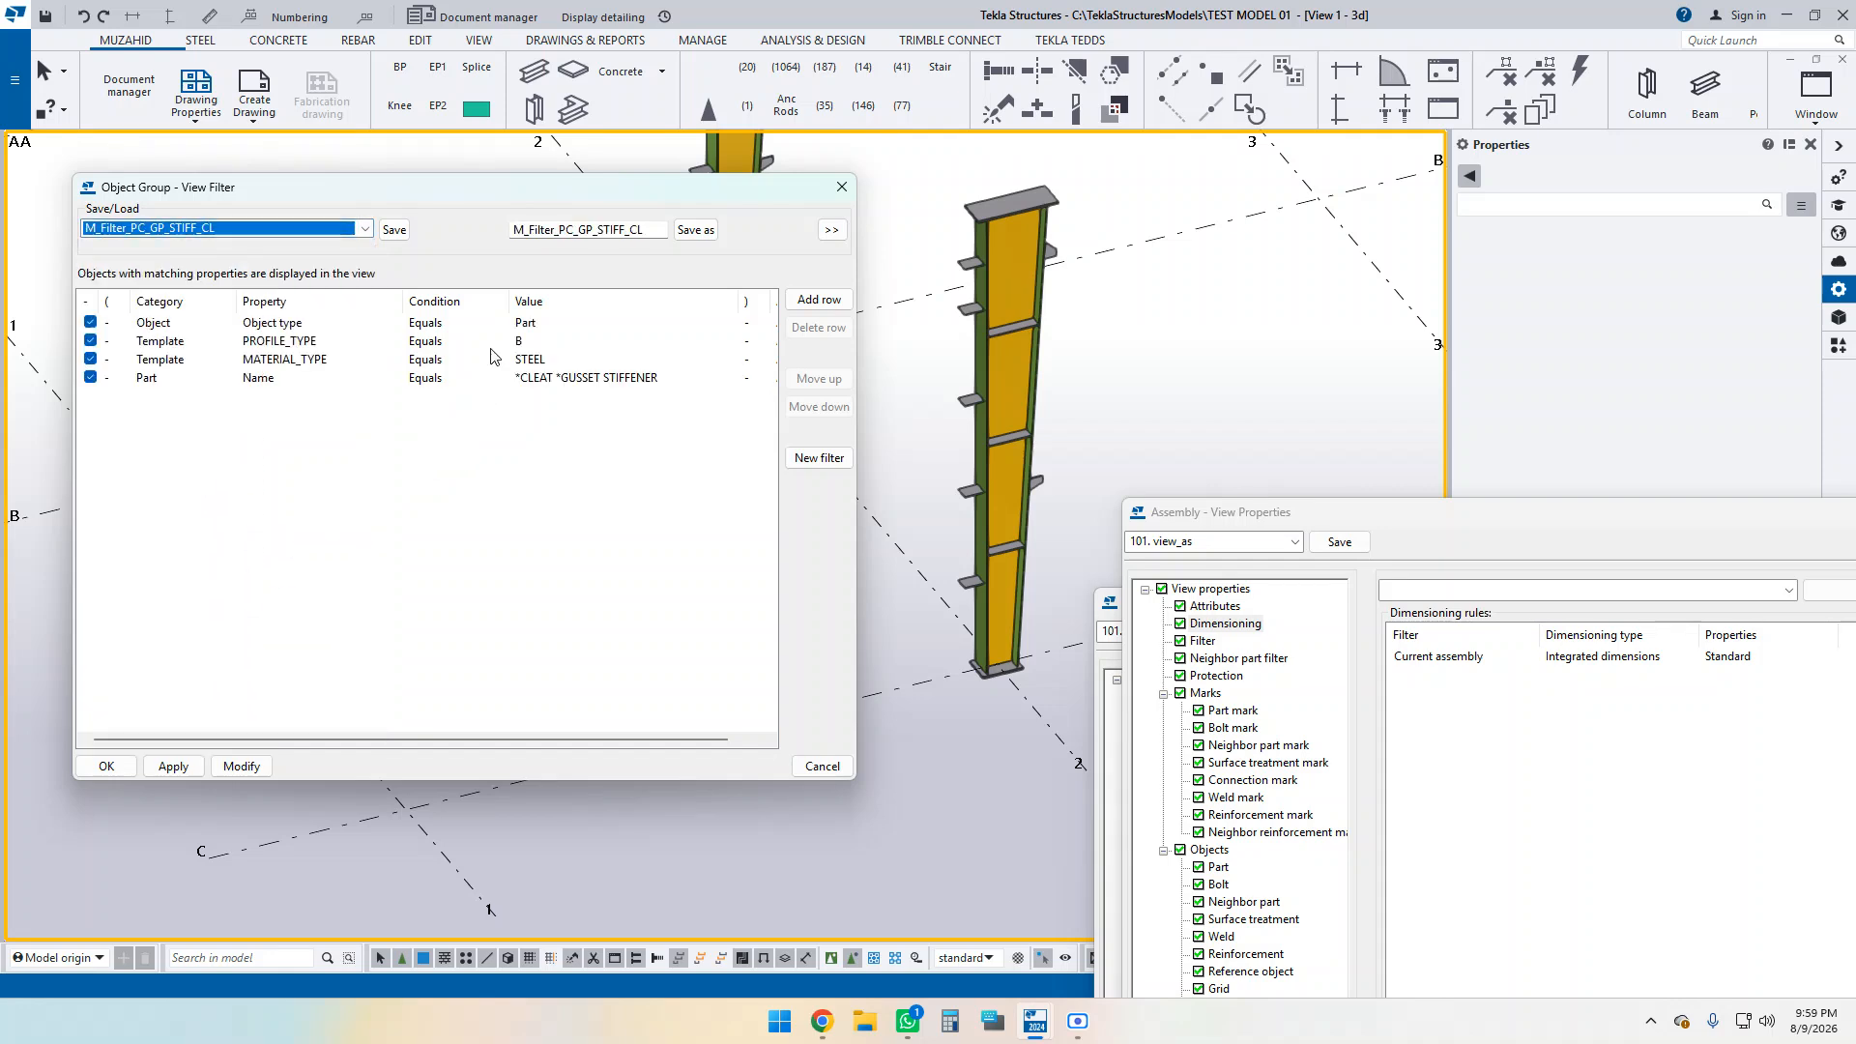
pyautogui.click(832, 229)
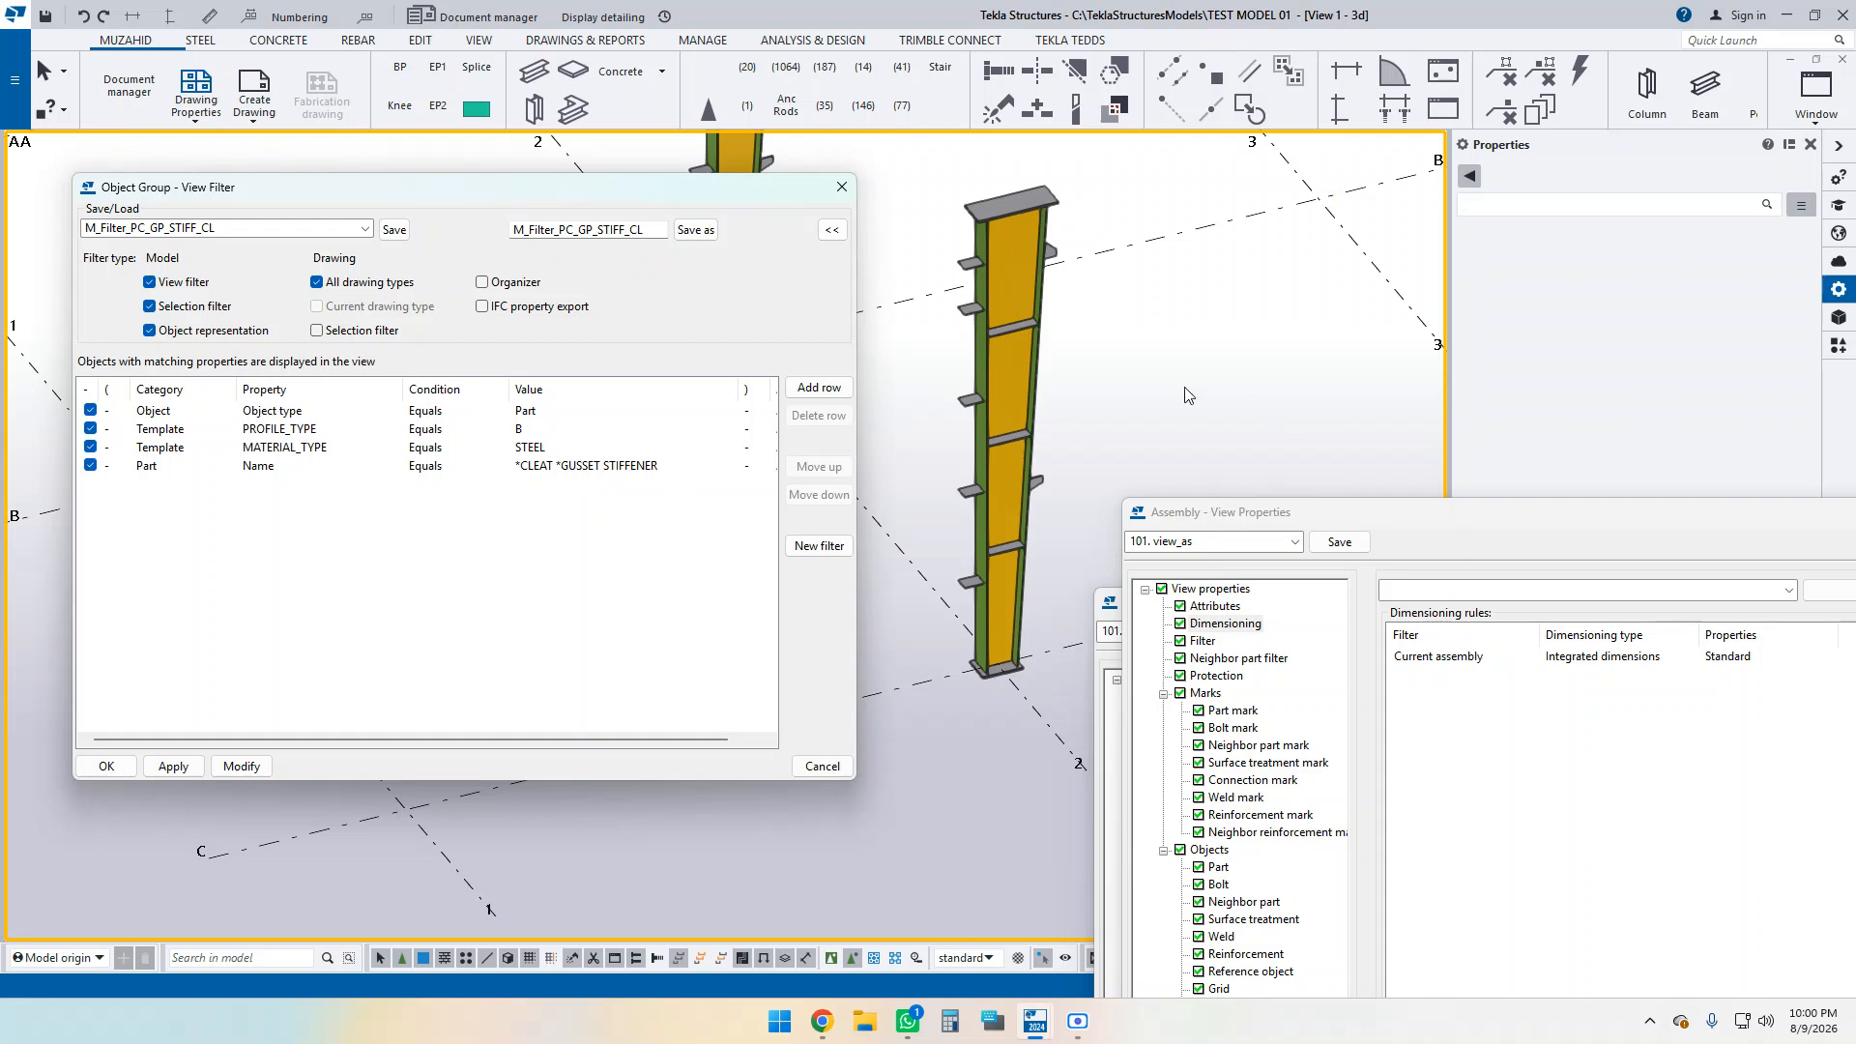
# Select a purlin cleat on the column and check its name against the filter's part name condition.
pyautogui.scroll(2, 1011, 413)
pyautogui.scroll(1, 1009, 425)
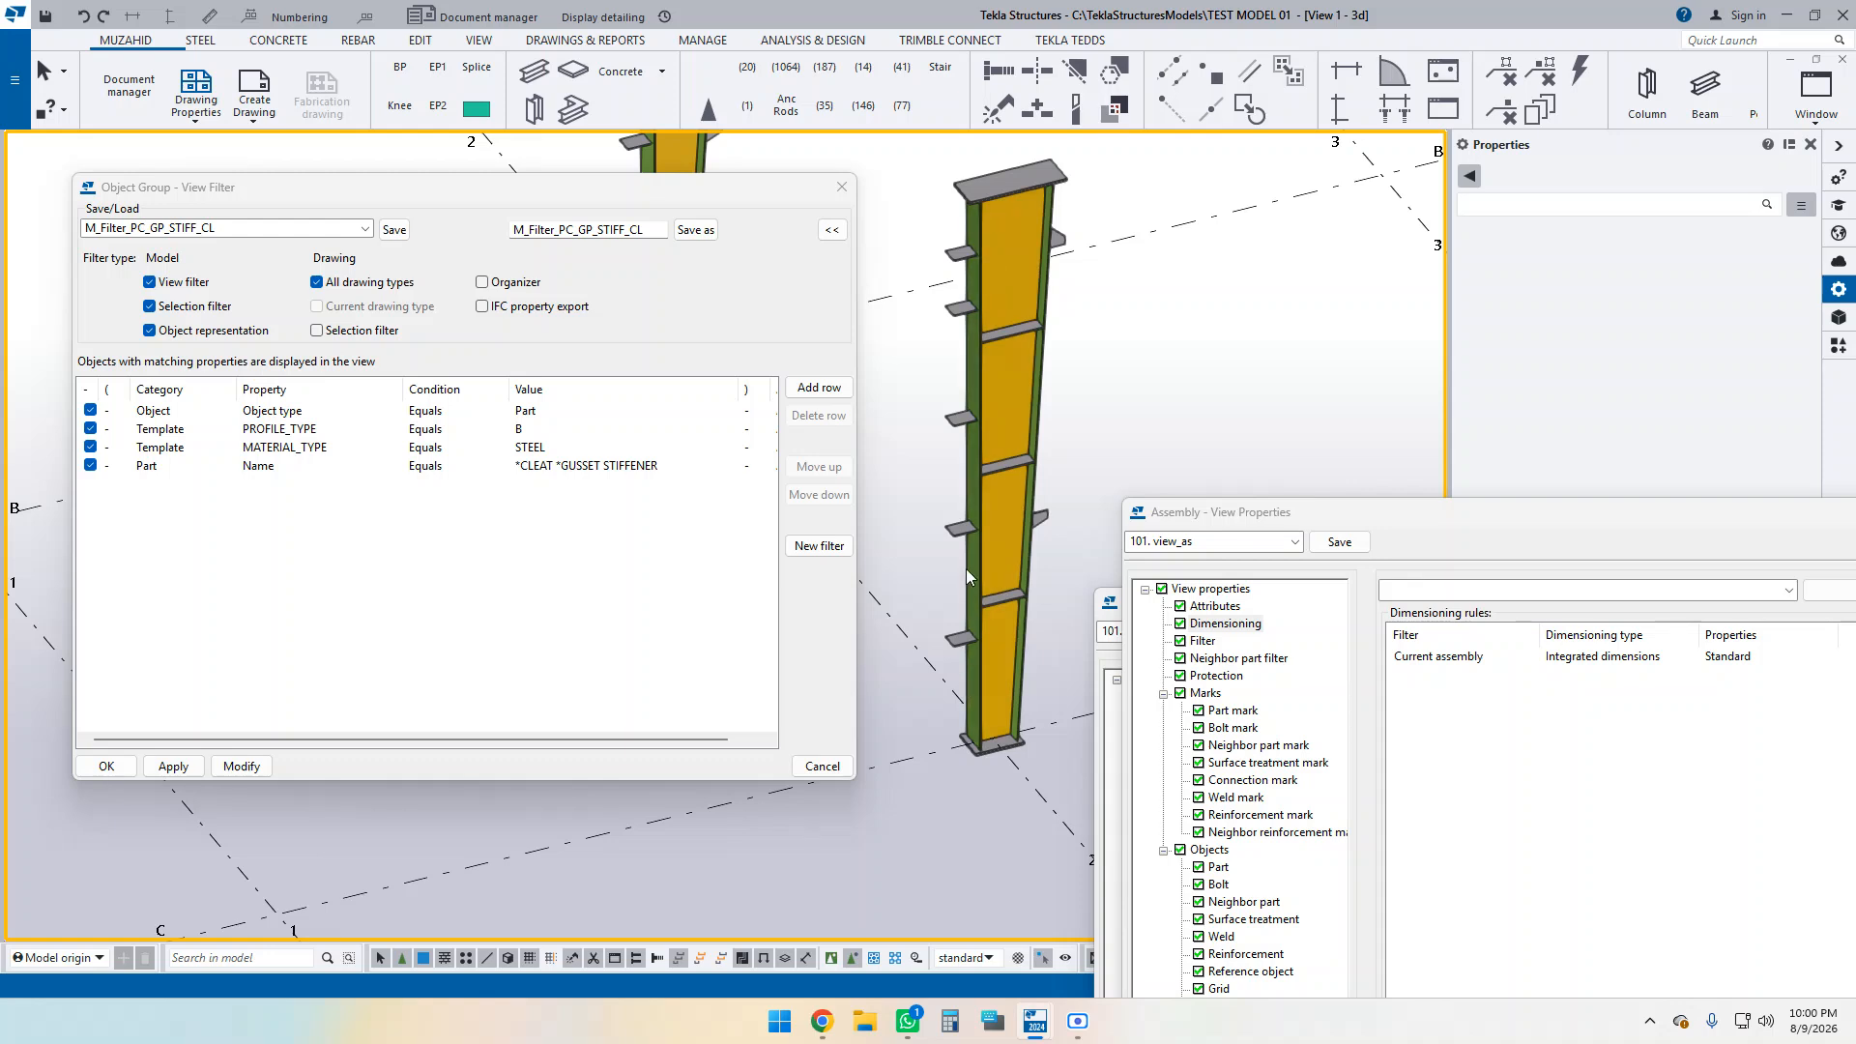
pyautogui.scroll(1, 949, 652)
pyautogui.click(950, 645)
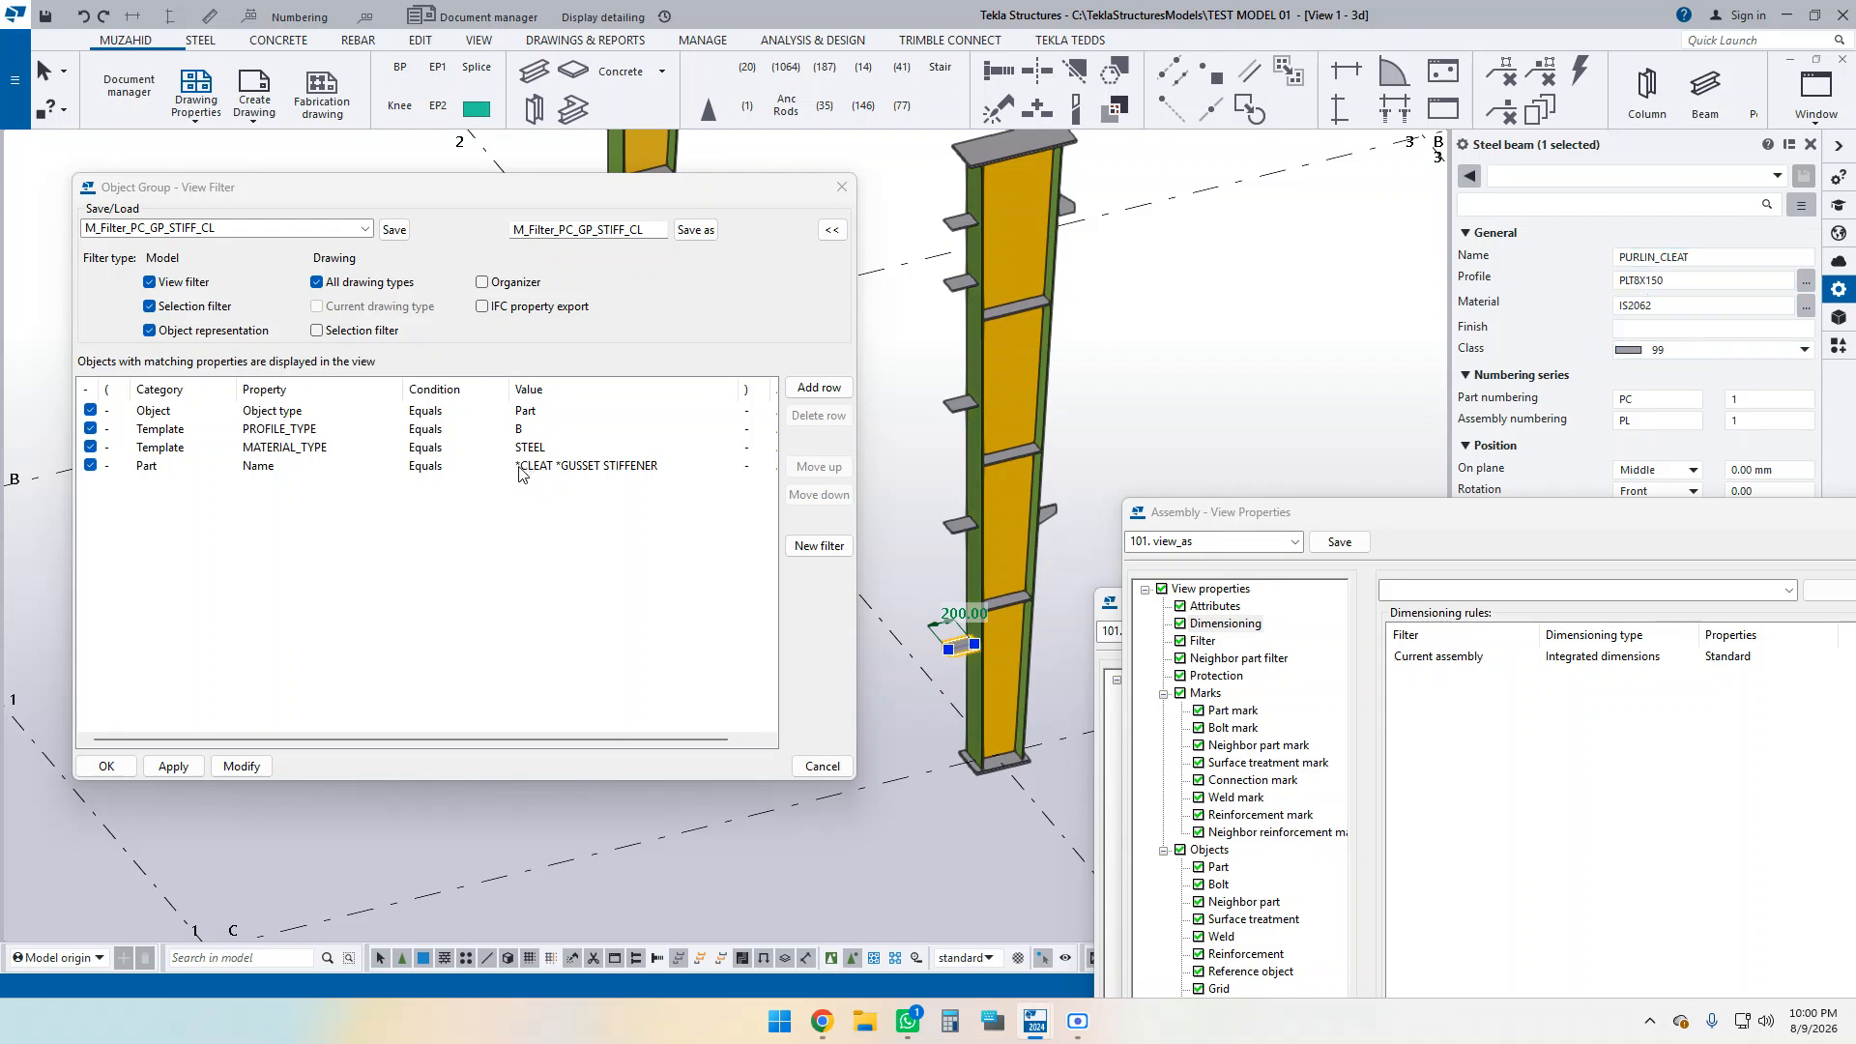
pyautogui.moveTo(1703, 259); pyautogui.dragTo(1622, 259)
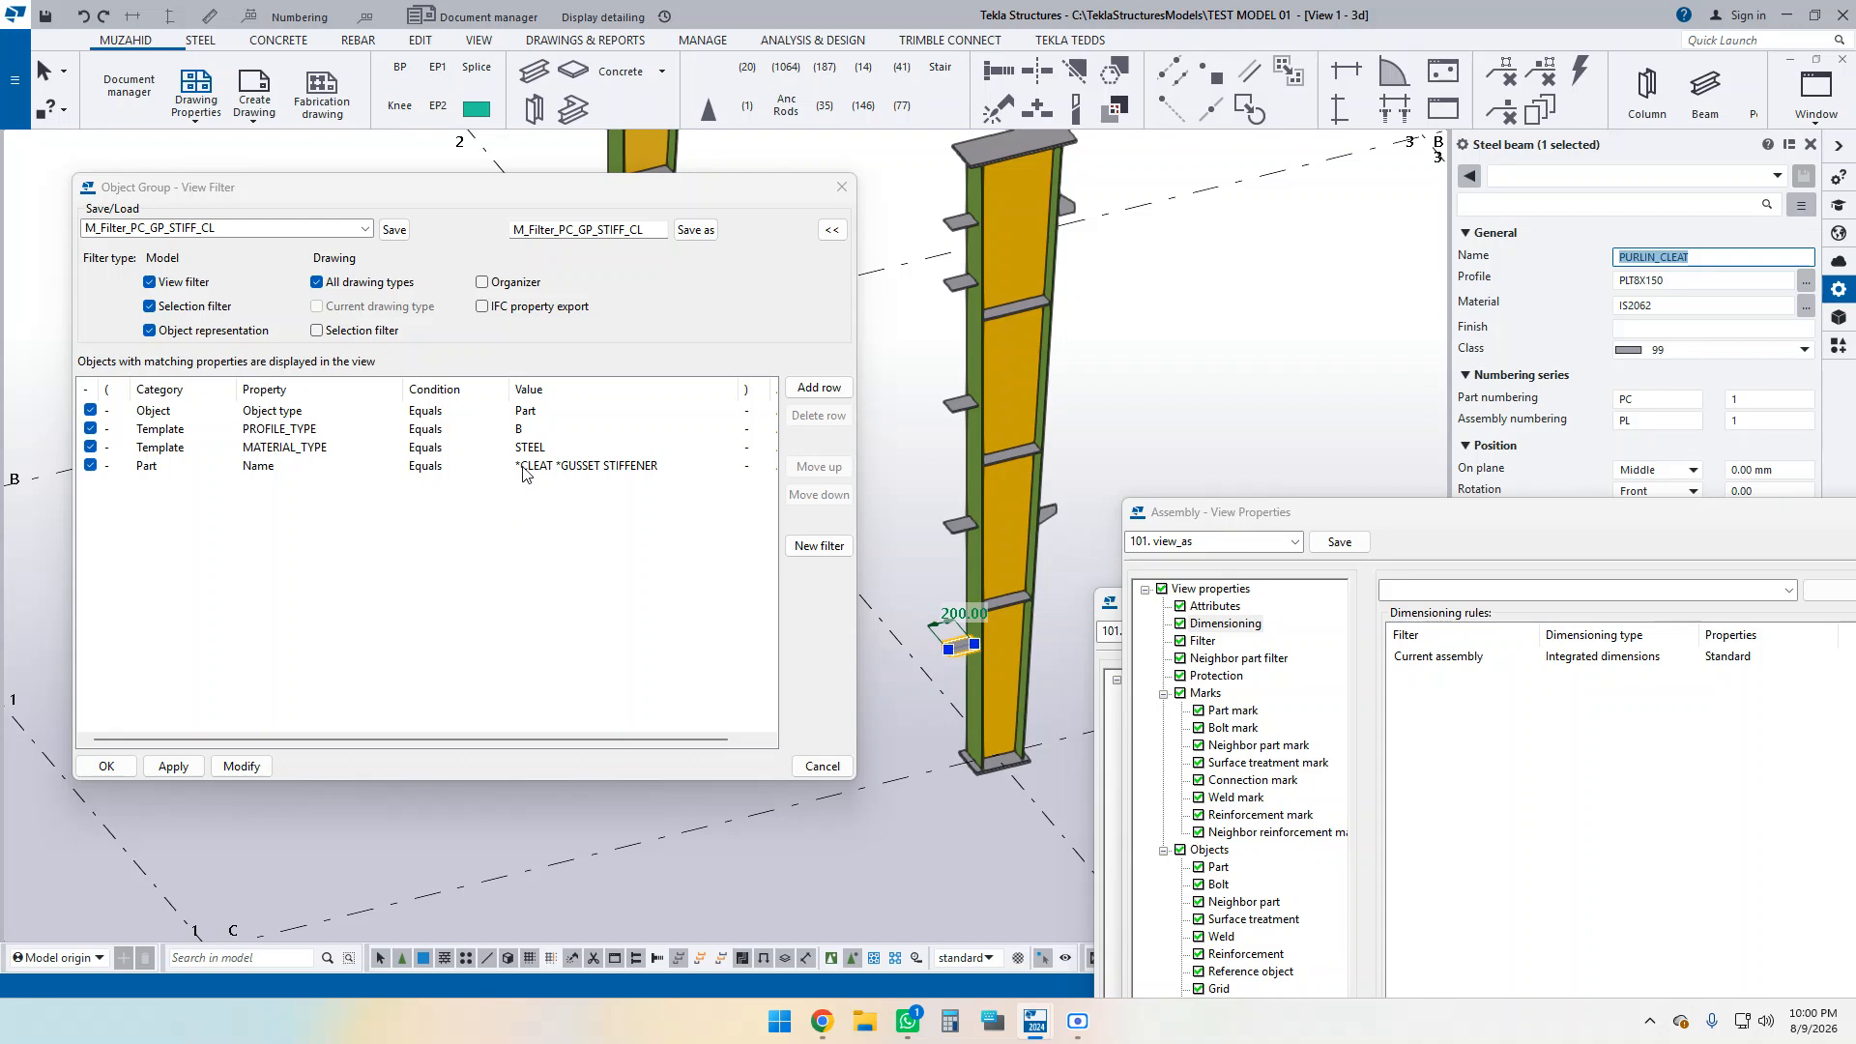
pyautogui.click(1697, 262)
# Inspect the names of a gusset plate and a web stiffener on the column to compare with the filter values.
pyautogui.click(1040, 560)
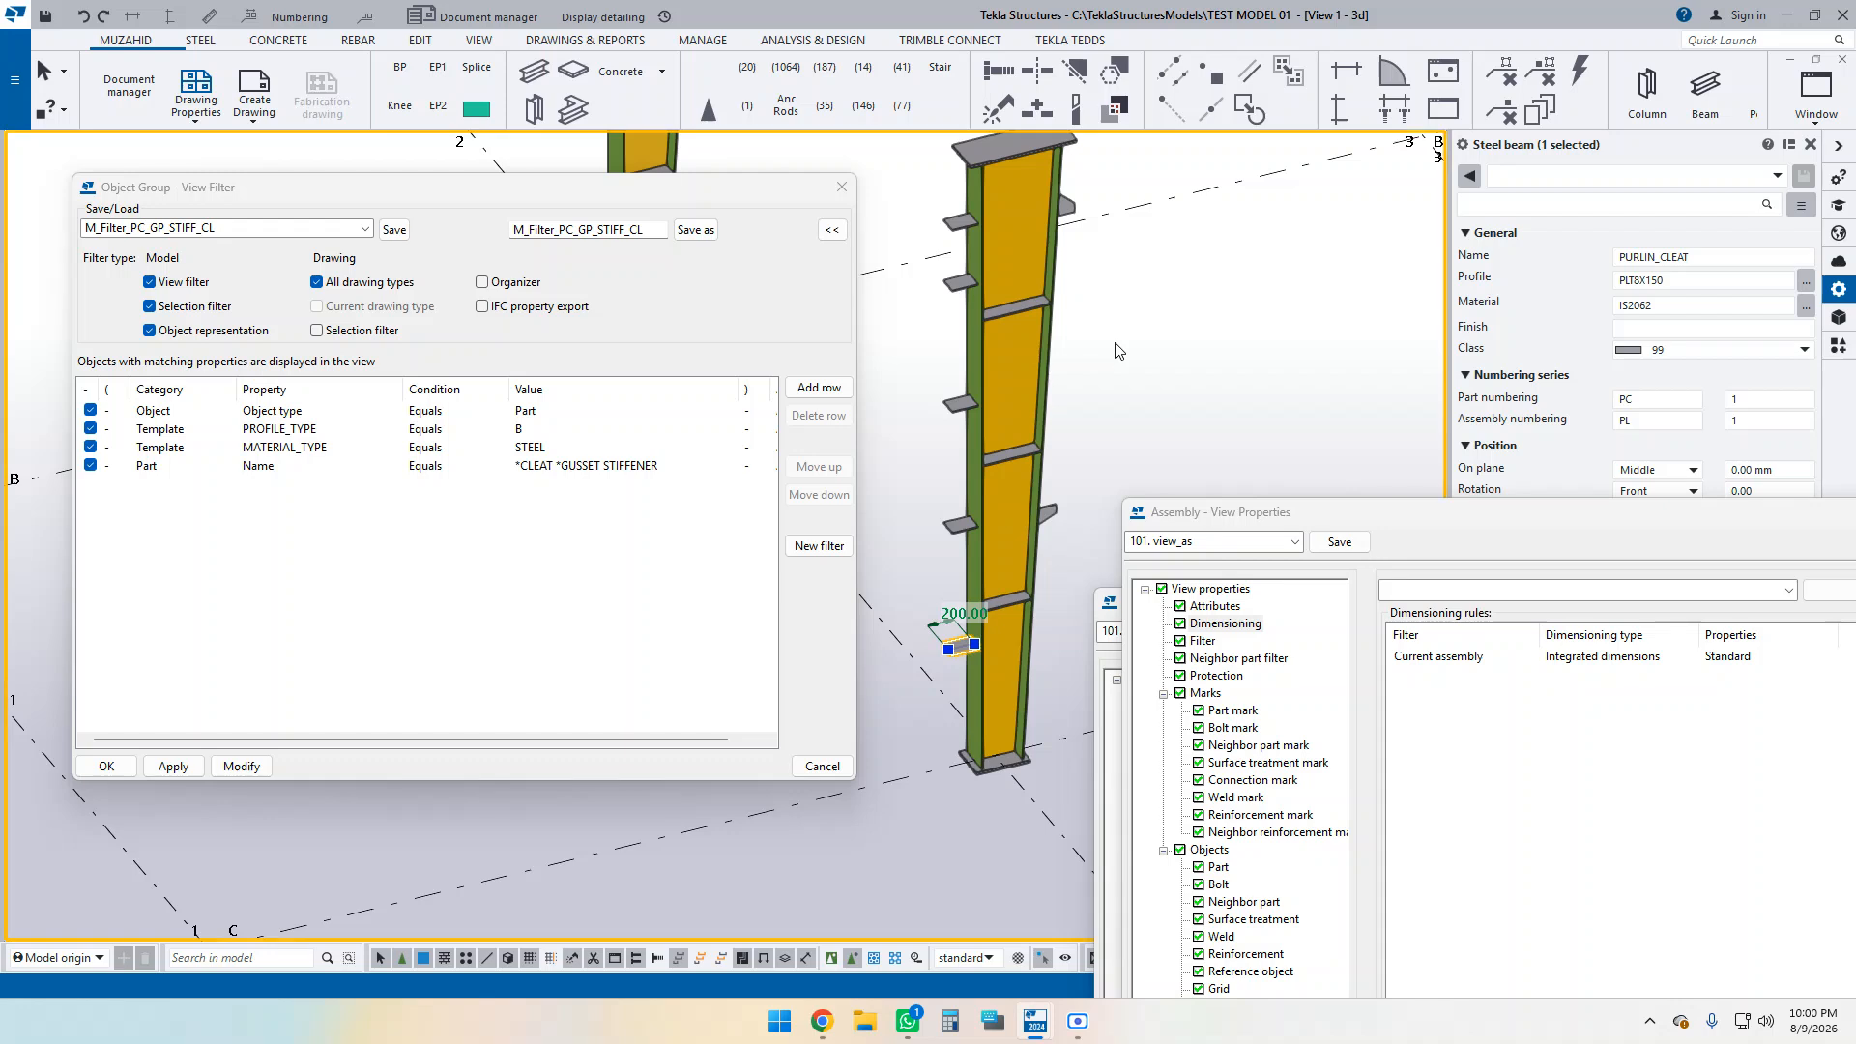
pyautogui.click(1050, 510)
pyautogui.scroll(2, 1047, 538)
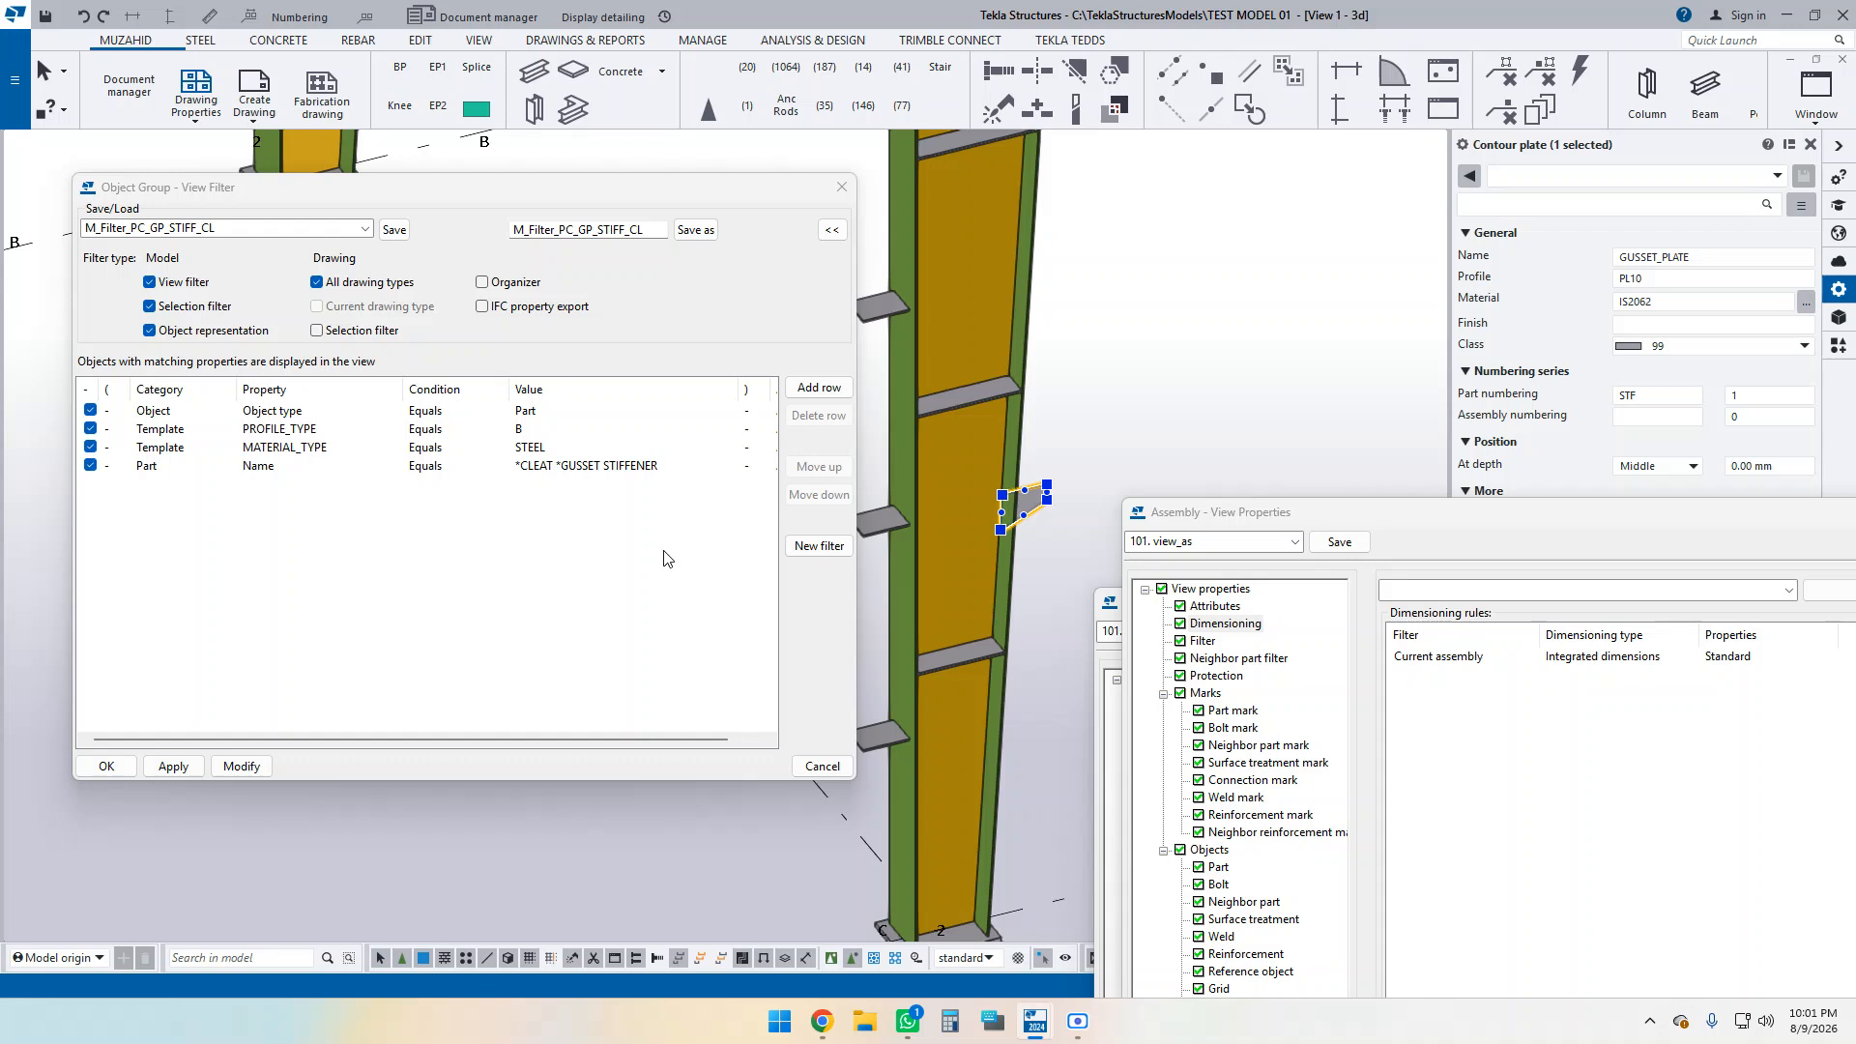
pyautogui.click(978, 413)
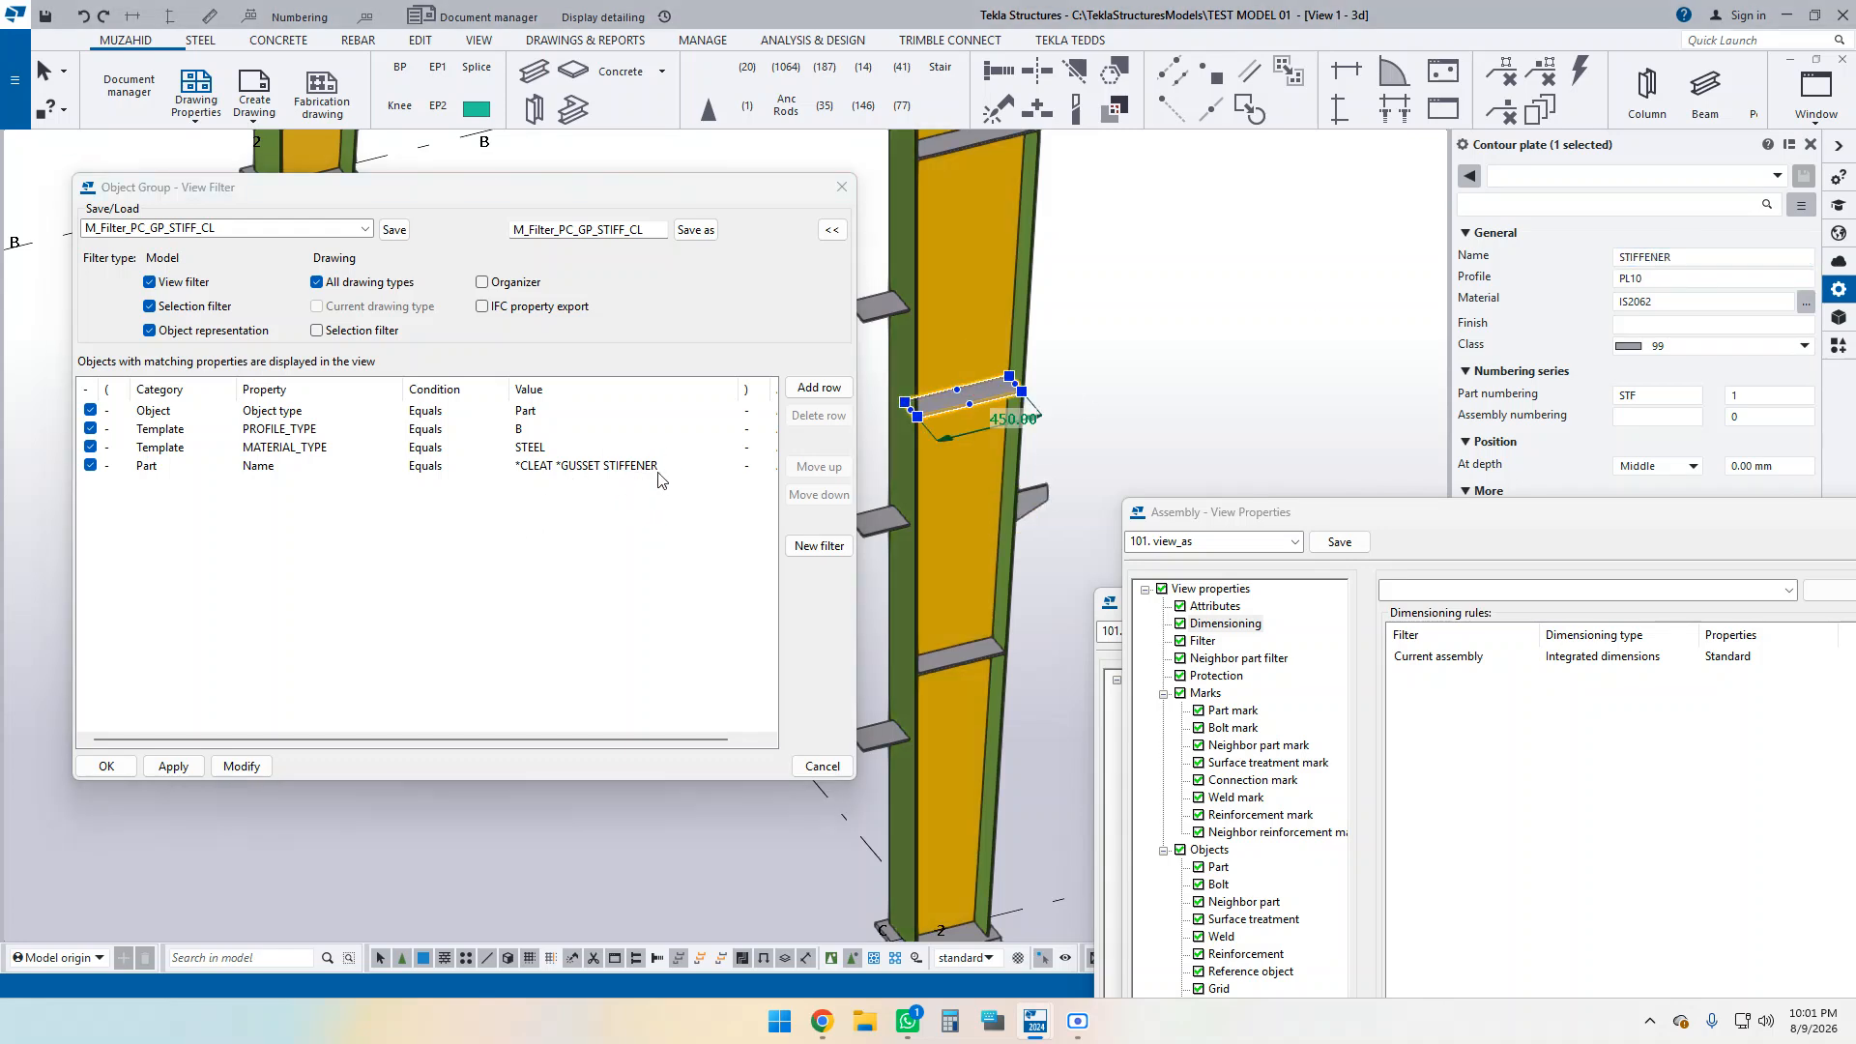
pyautogui.click(1250, 389)
pyautogui.click(758, 609)
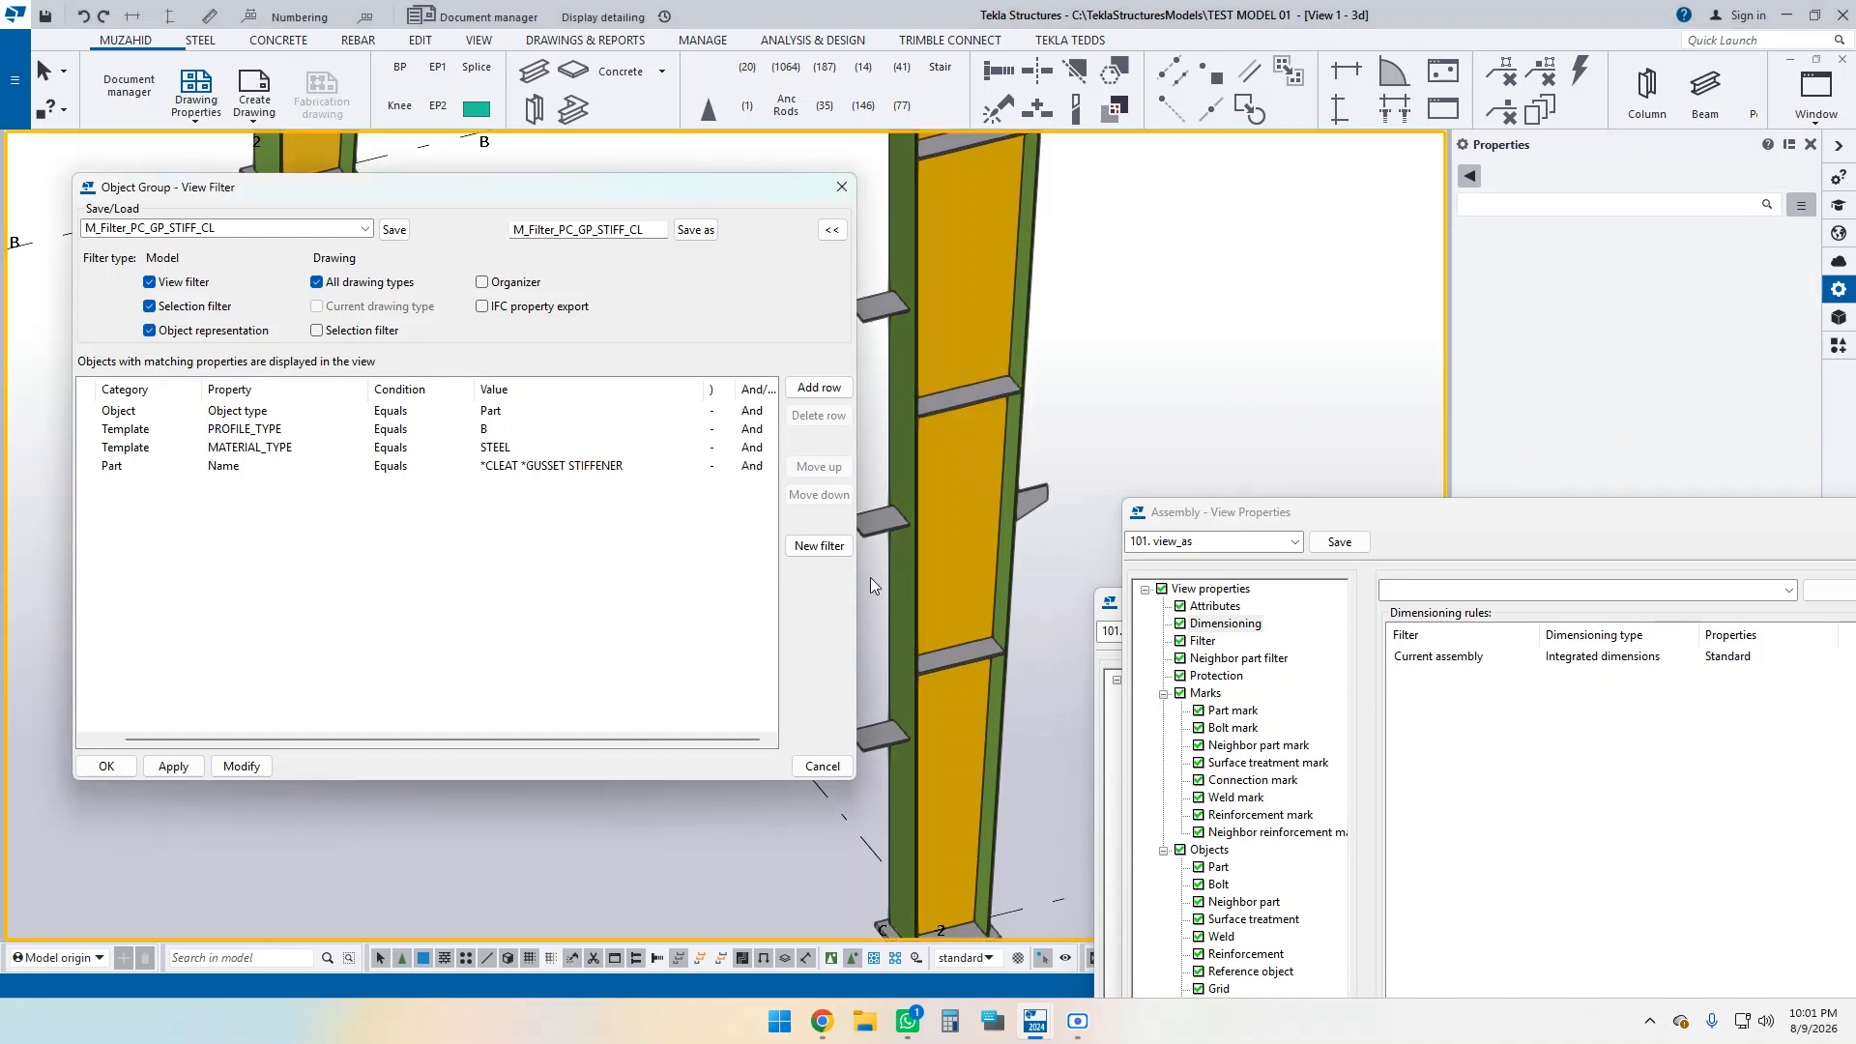
# Switch to the PROFILE_TYPE page of Trimble User Assistance in the browser and look up the DSTV-NC profile type for plates.
pyautogui.scroll(-6, 1175, 423)
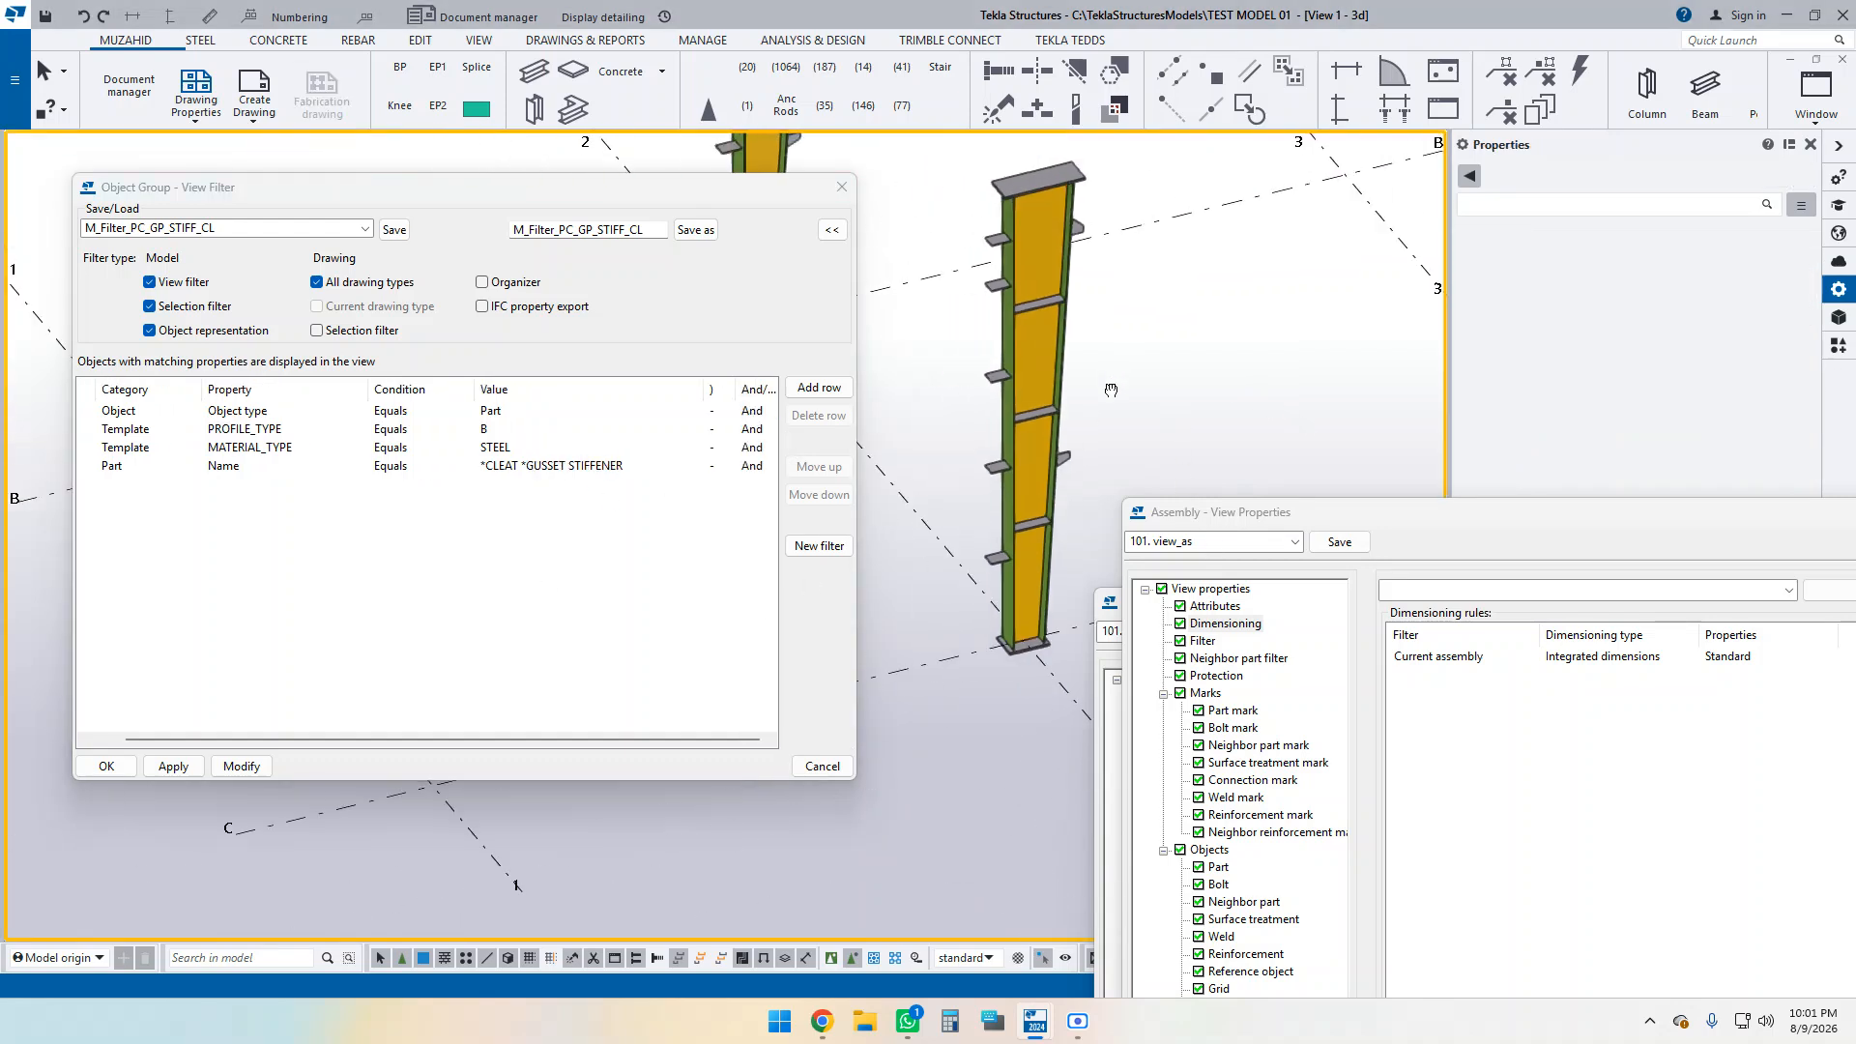
pyautogui.click(432, 455)
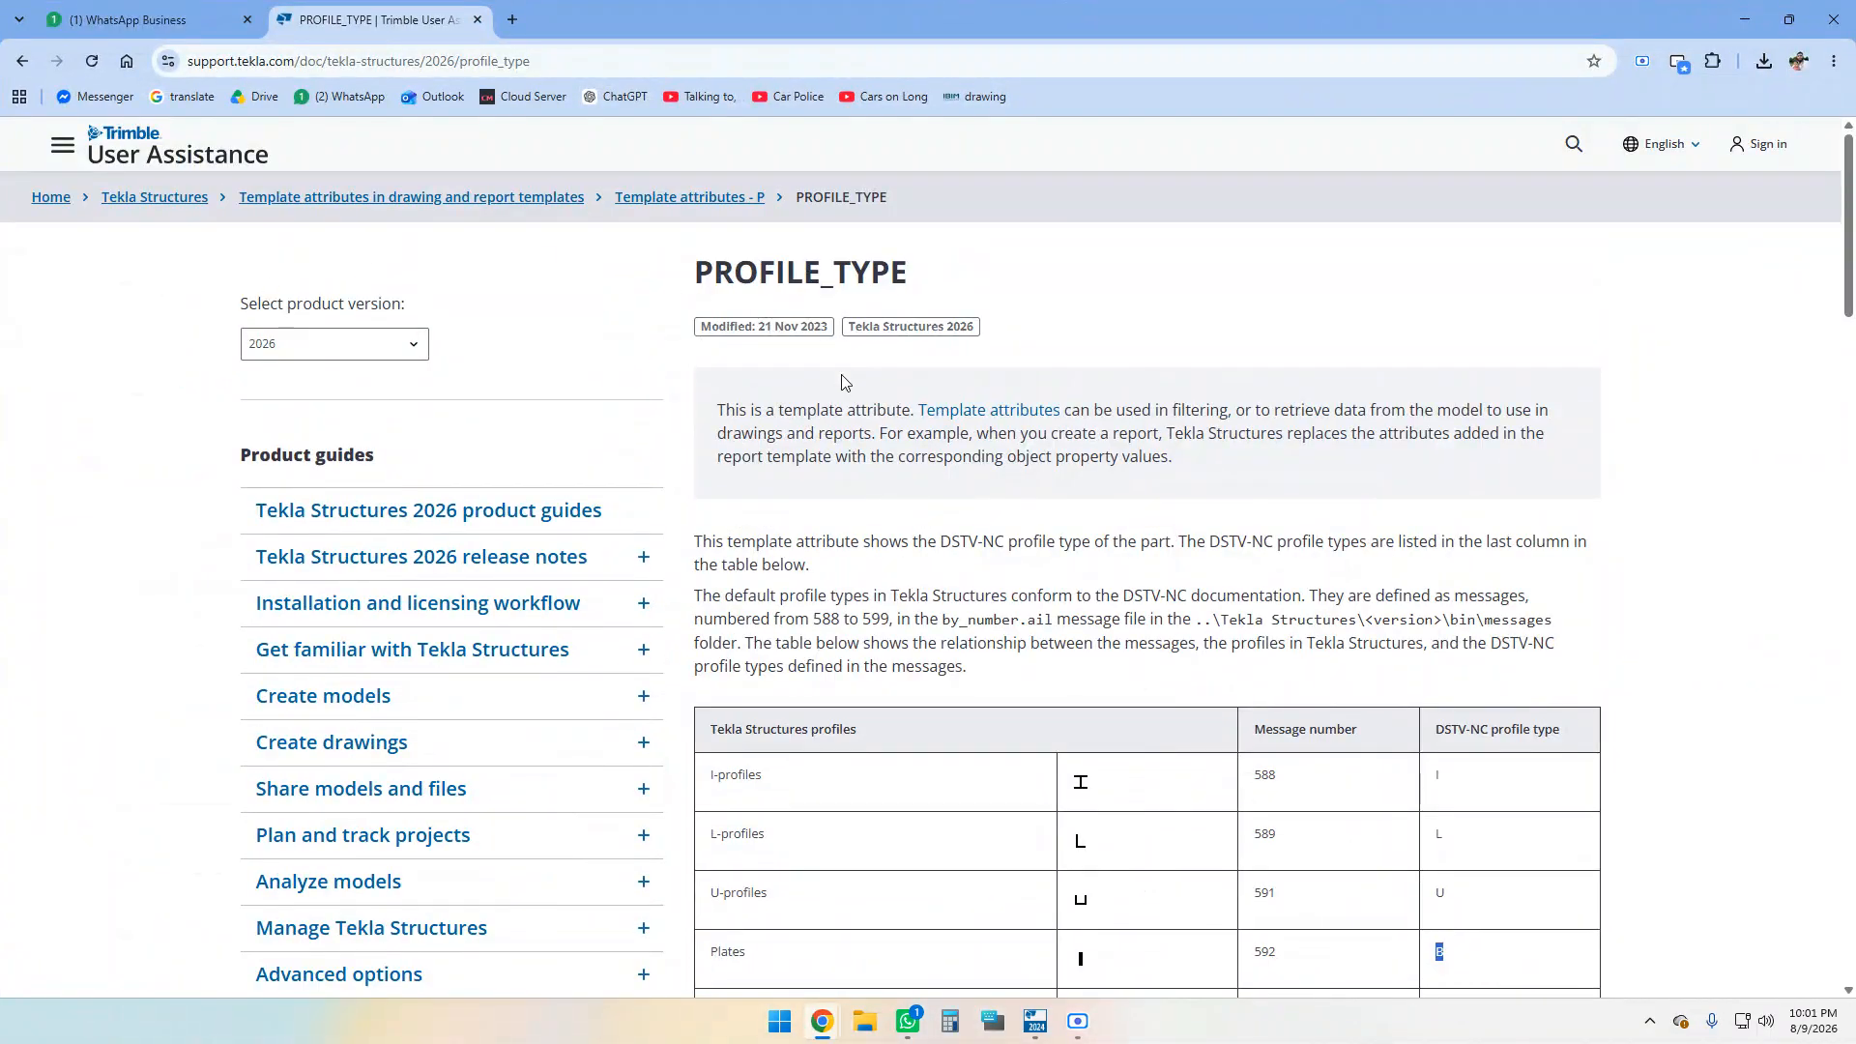
pyautogui.scroll(-5, 840, 375)
pyautogui.click(1683, 445)
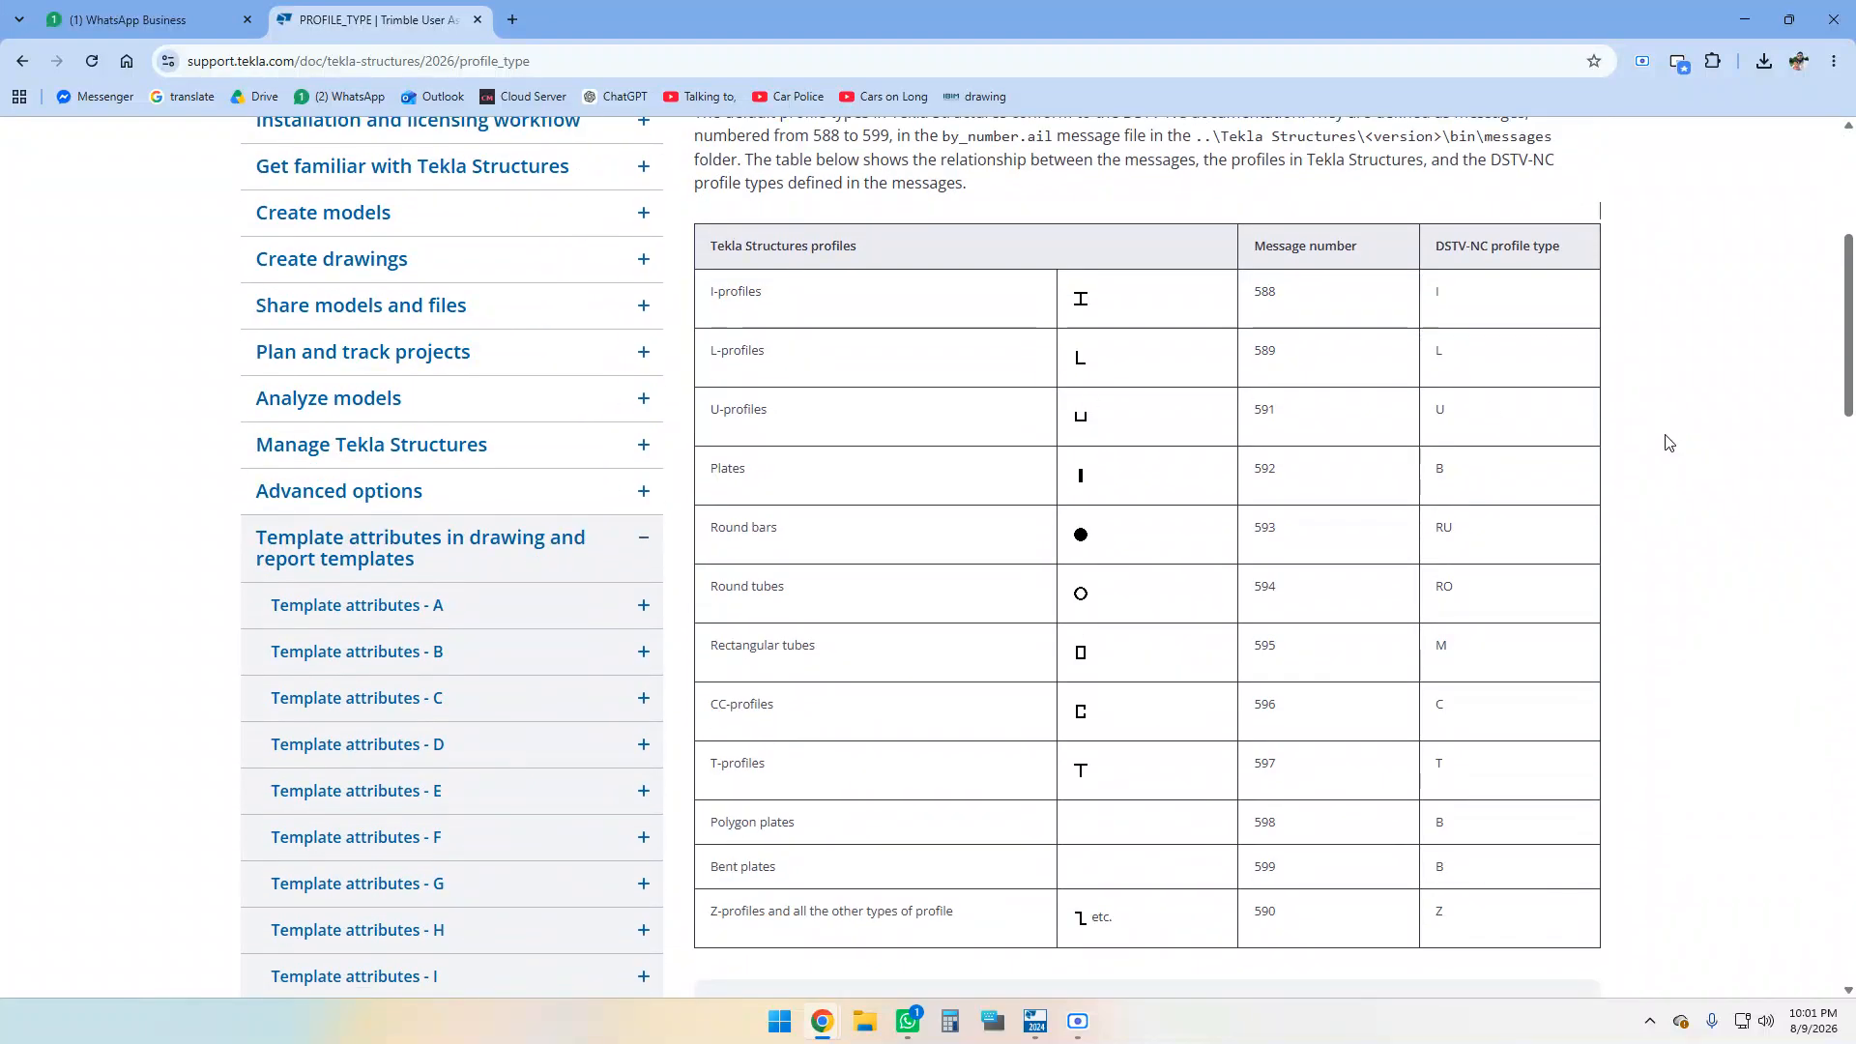
pyautogui.scroll(-1, 1437, 299)
pyautogui.scroll(1, 1228, 293)
pyautogui.doubleClick(1438, 479)
pyautogui.click(1501, 529)
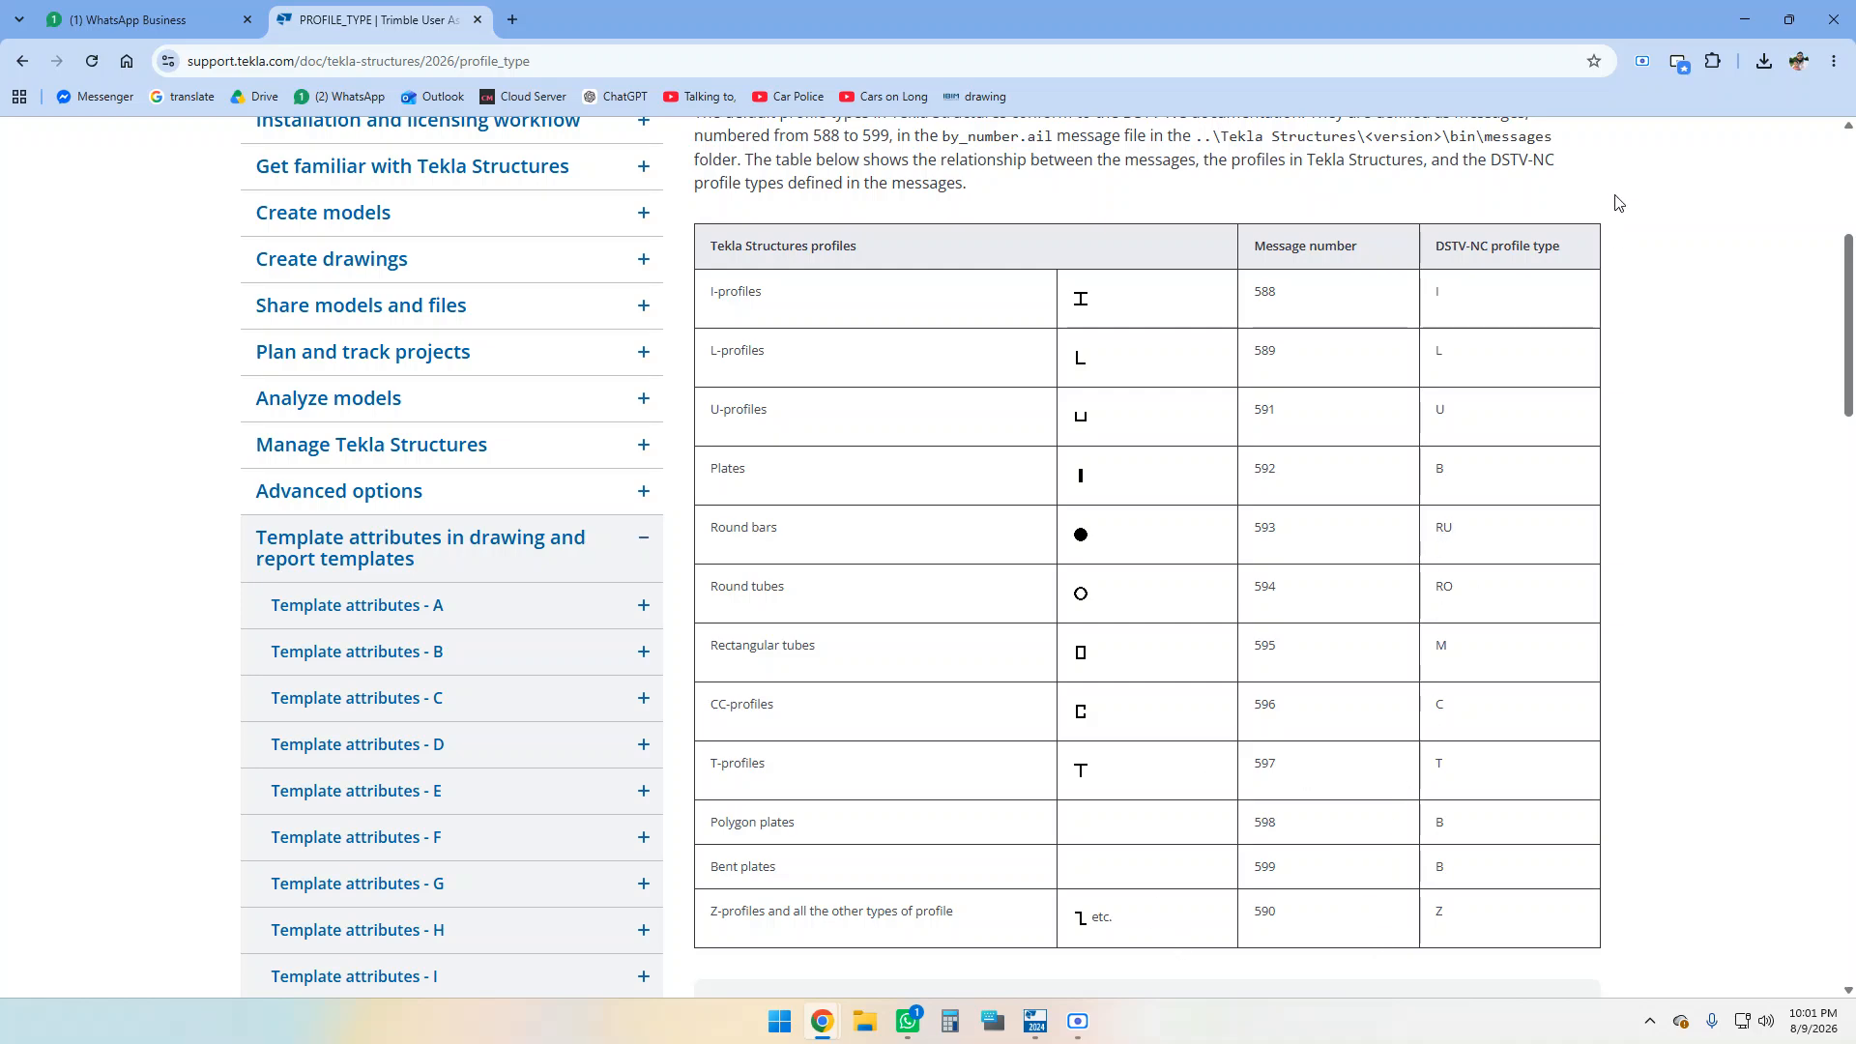
pyautogui.moveTo(1524, 14); pyautogui.dragTo(0, 68)
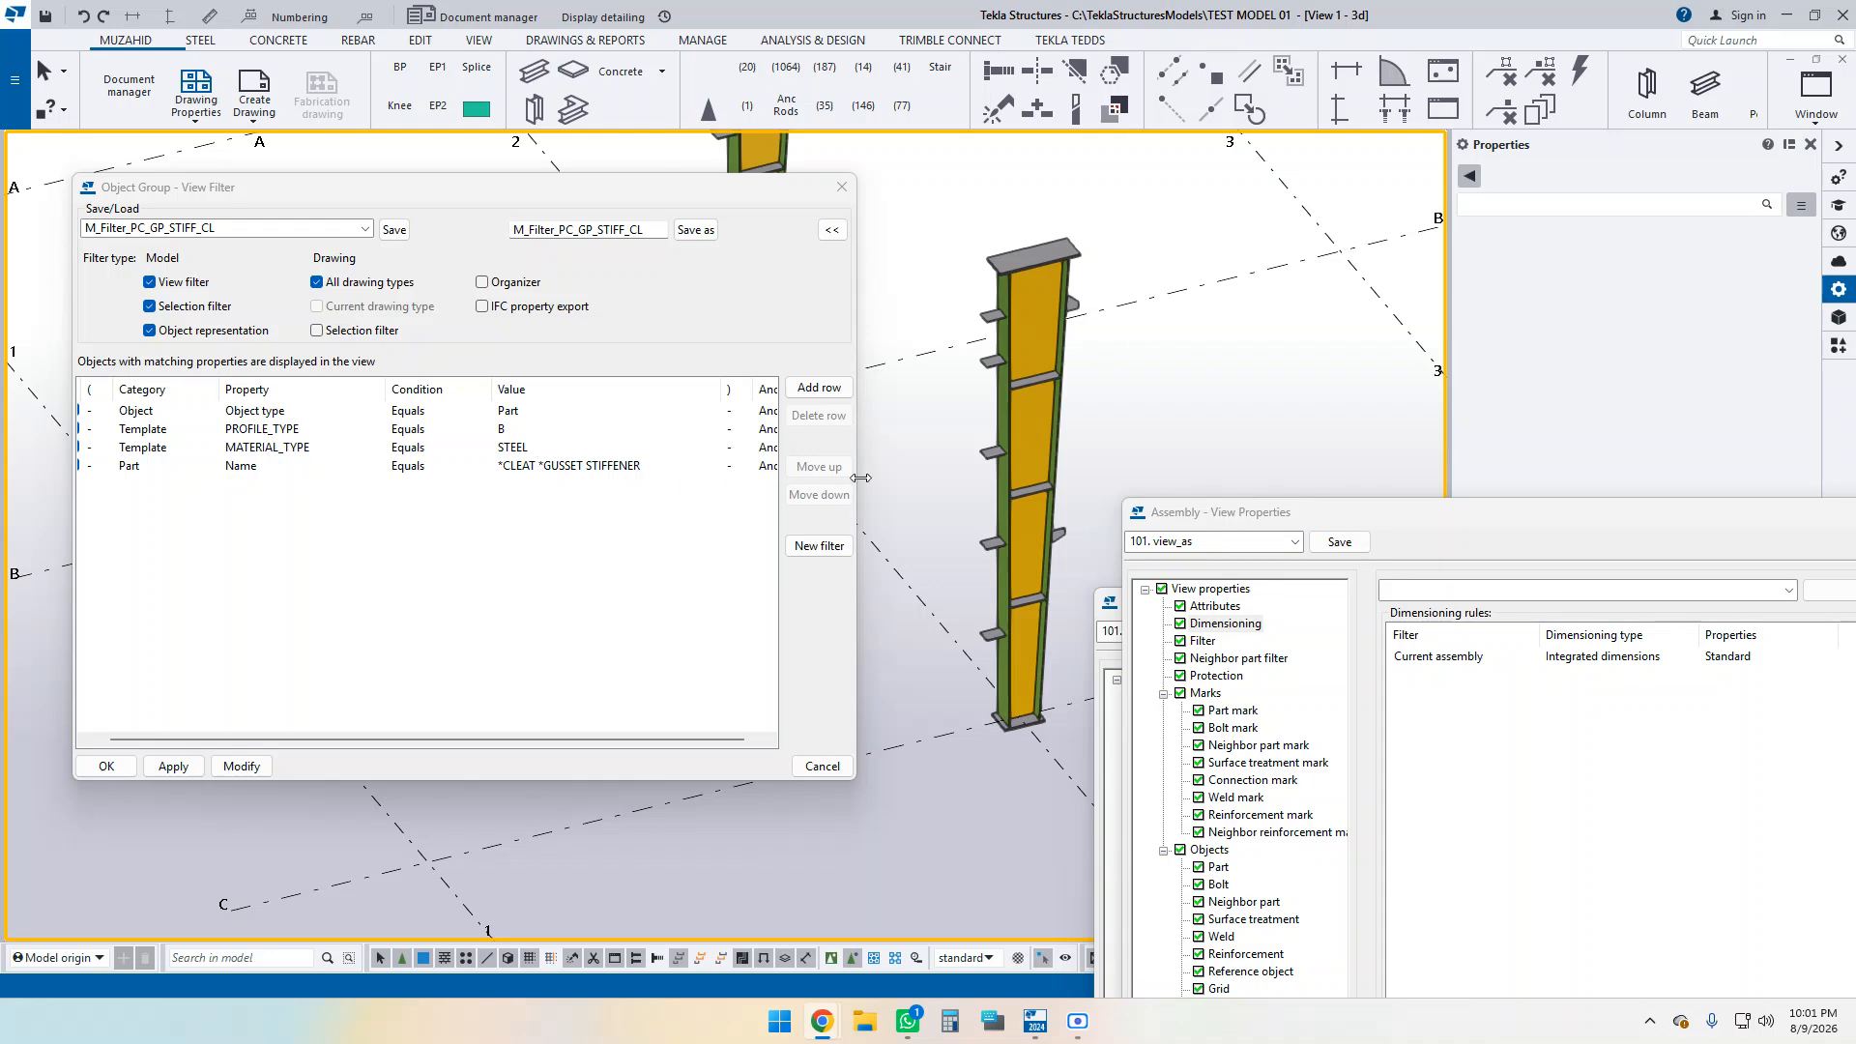
# Examine the column's attached plates and the value of the filter's PROFILE_TYPE condition.
pyautogui.keyDown('ctrl'); pyautogui.moveTo(913, 426); pyautogui.dragTo(982, 411, button='middle'); pyautogui.keyUp('ctrl')
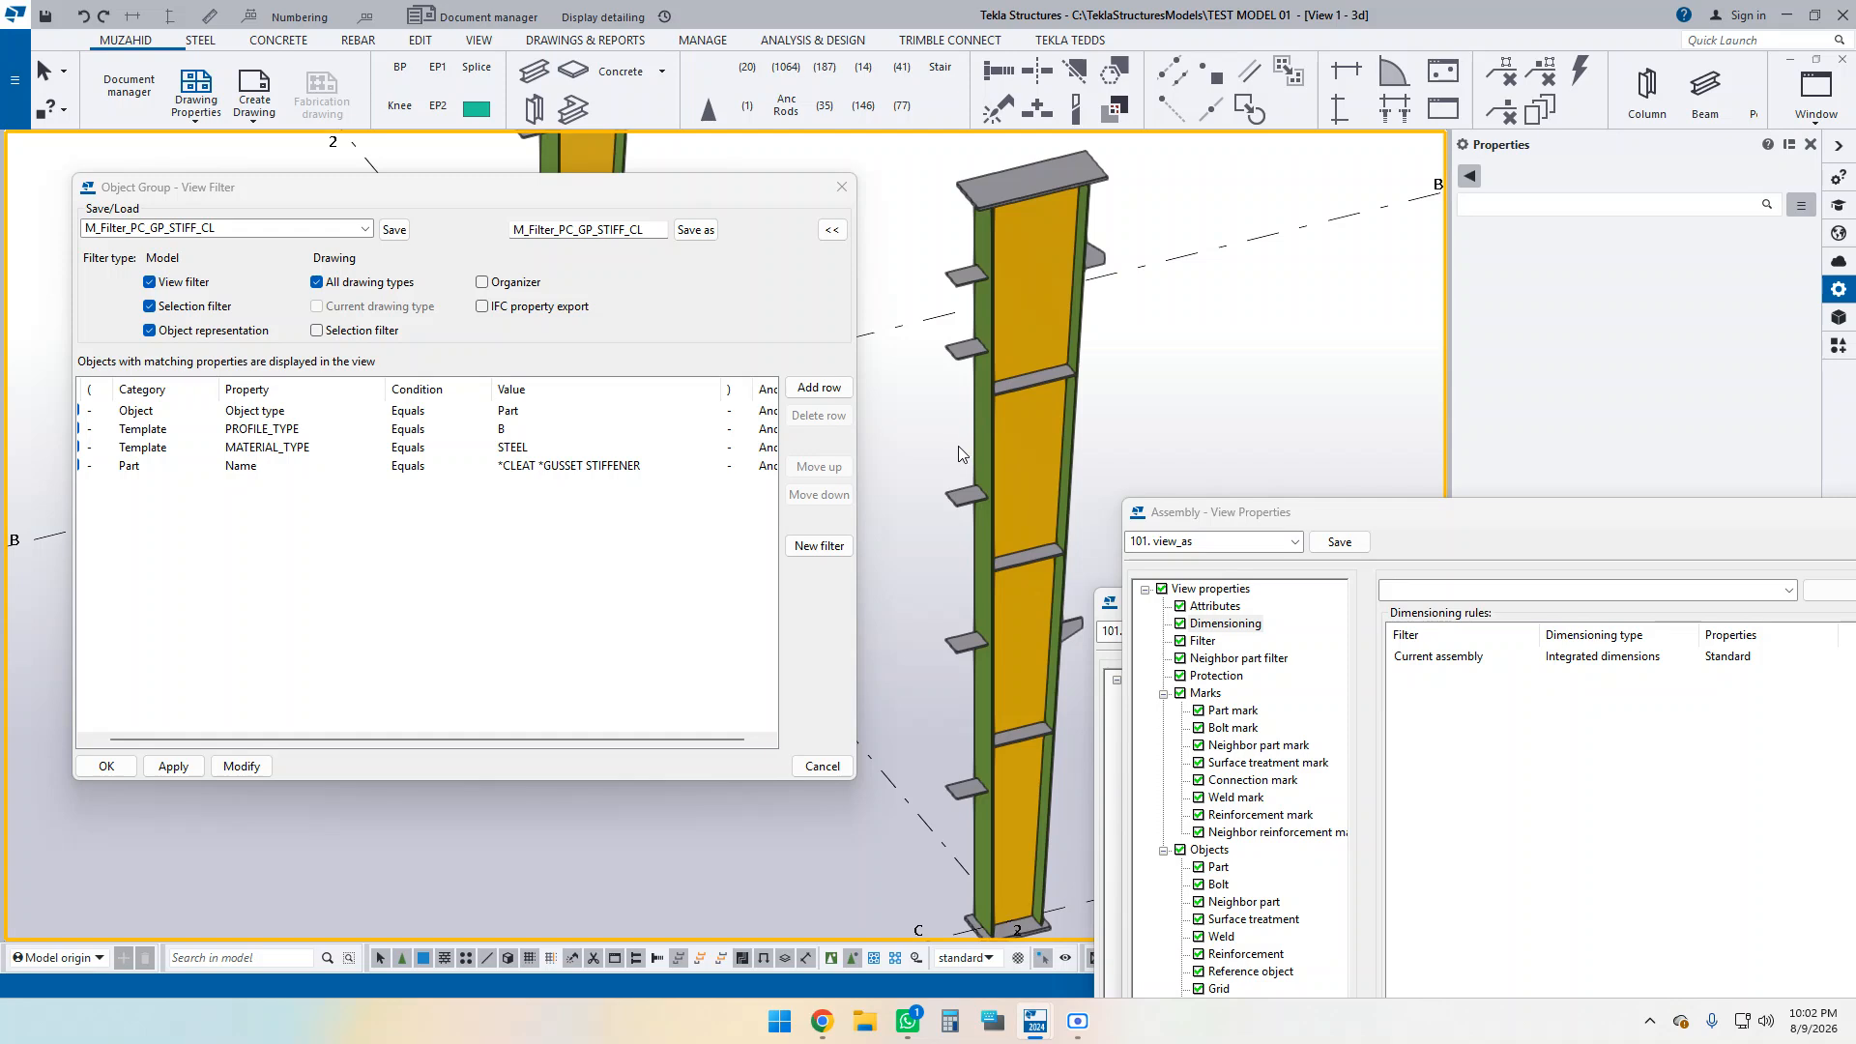
pyautogui.scroll(-1, 948, 447)
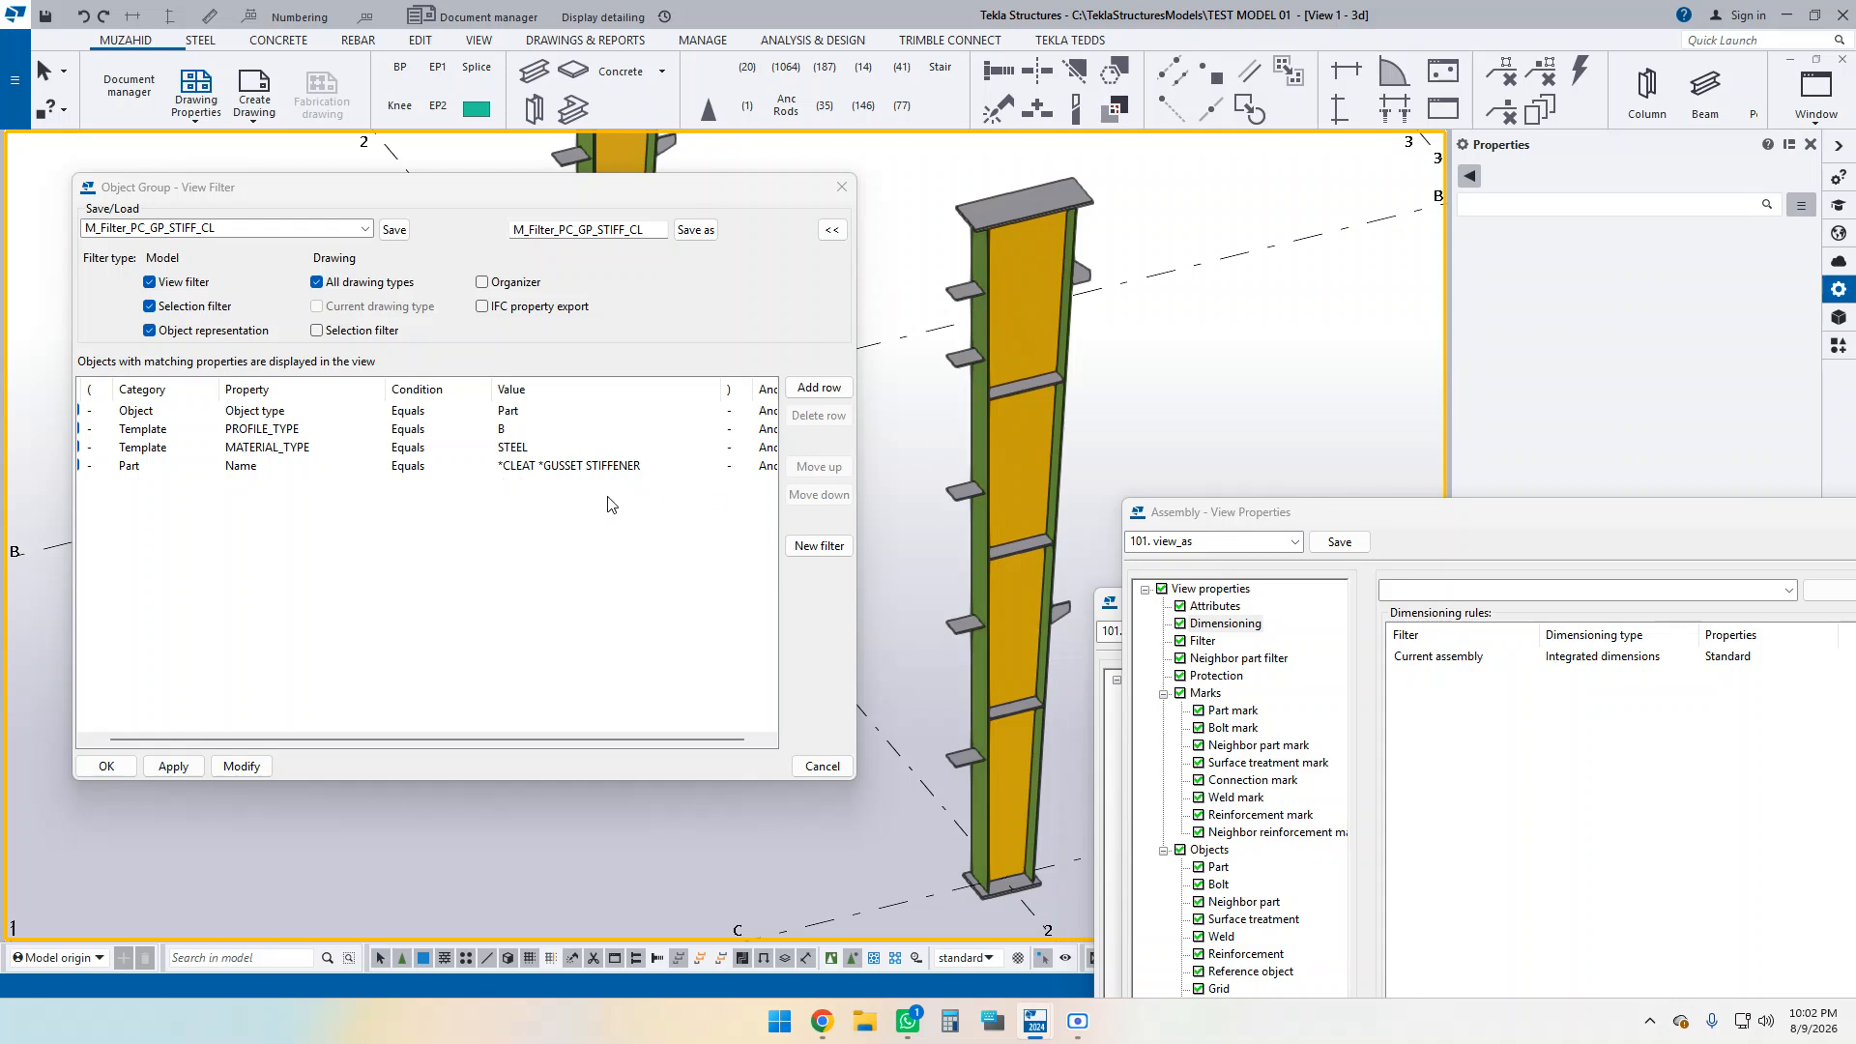
pyautogui.doubleClick(522, 432)
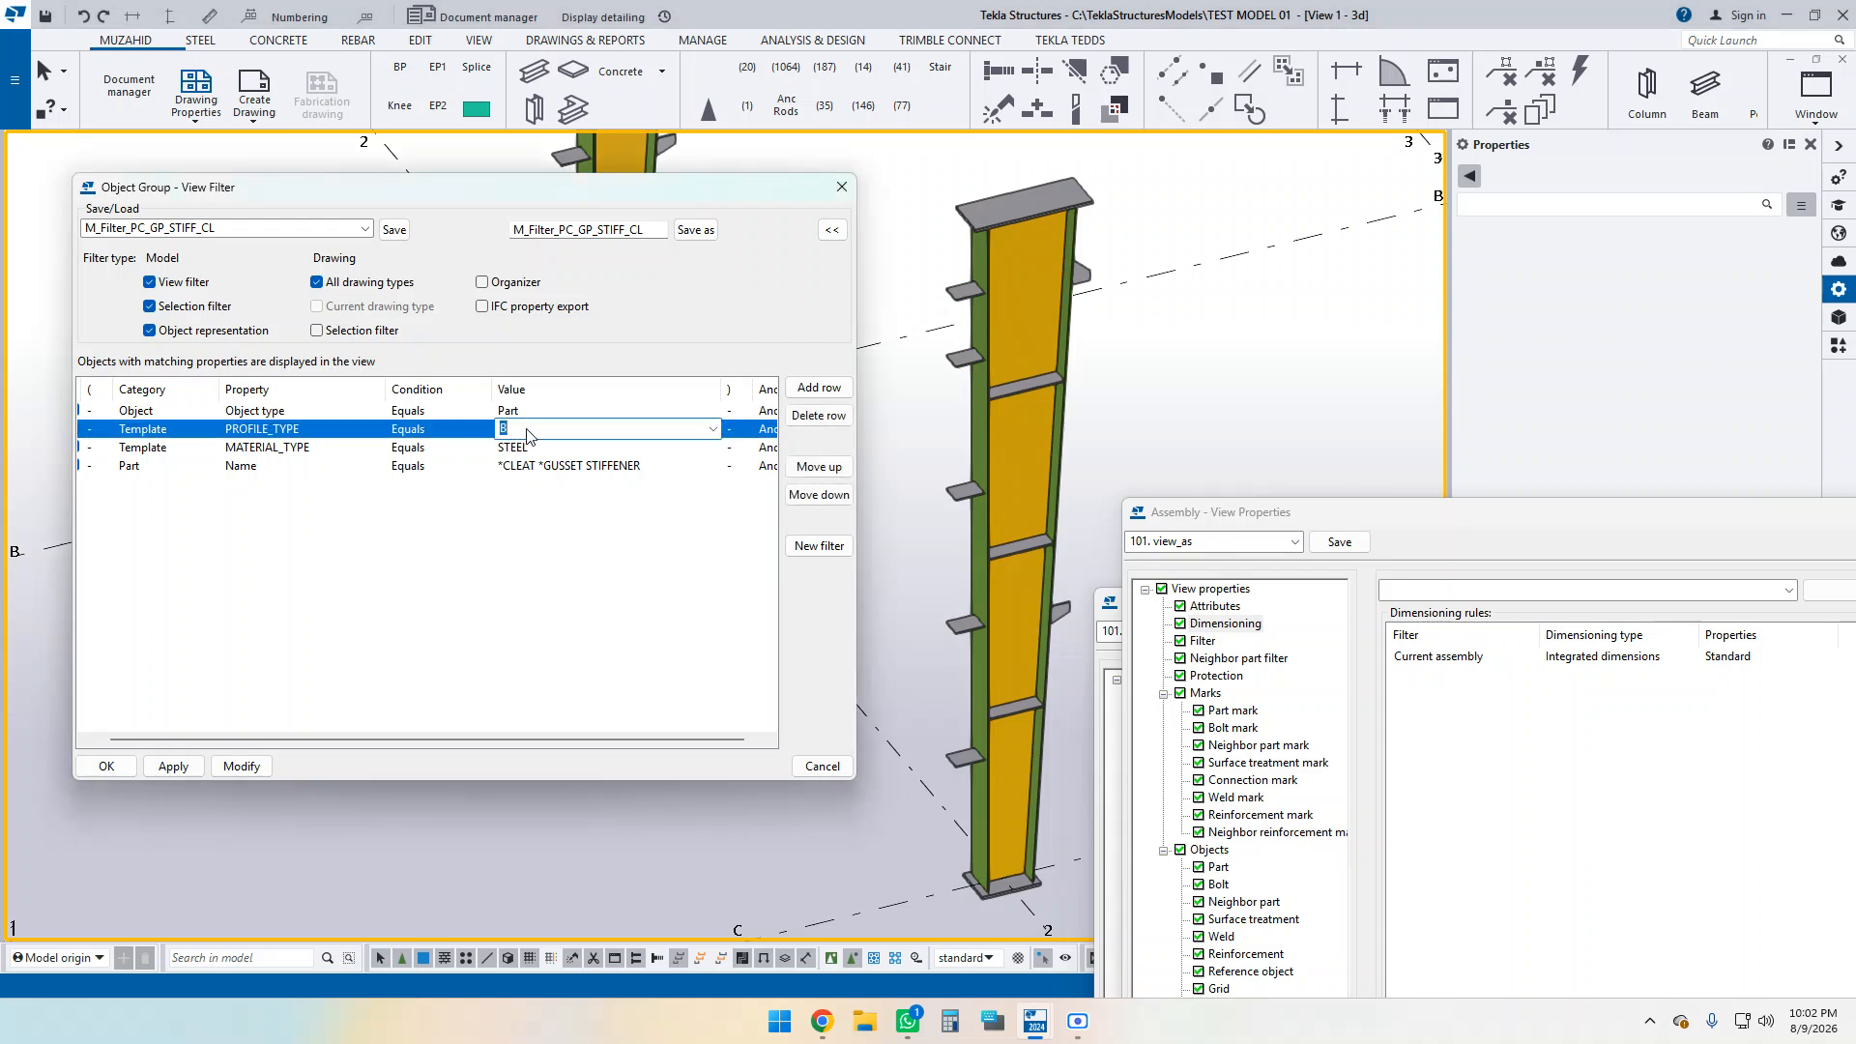
pyautogui.click(514, 595)
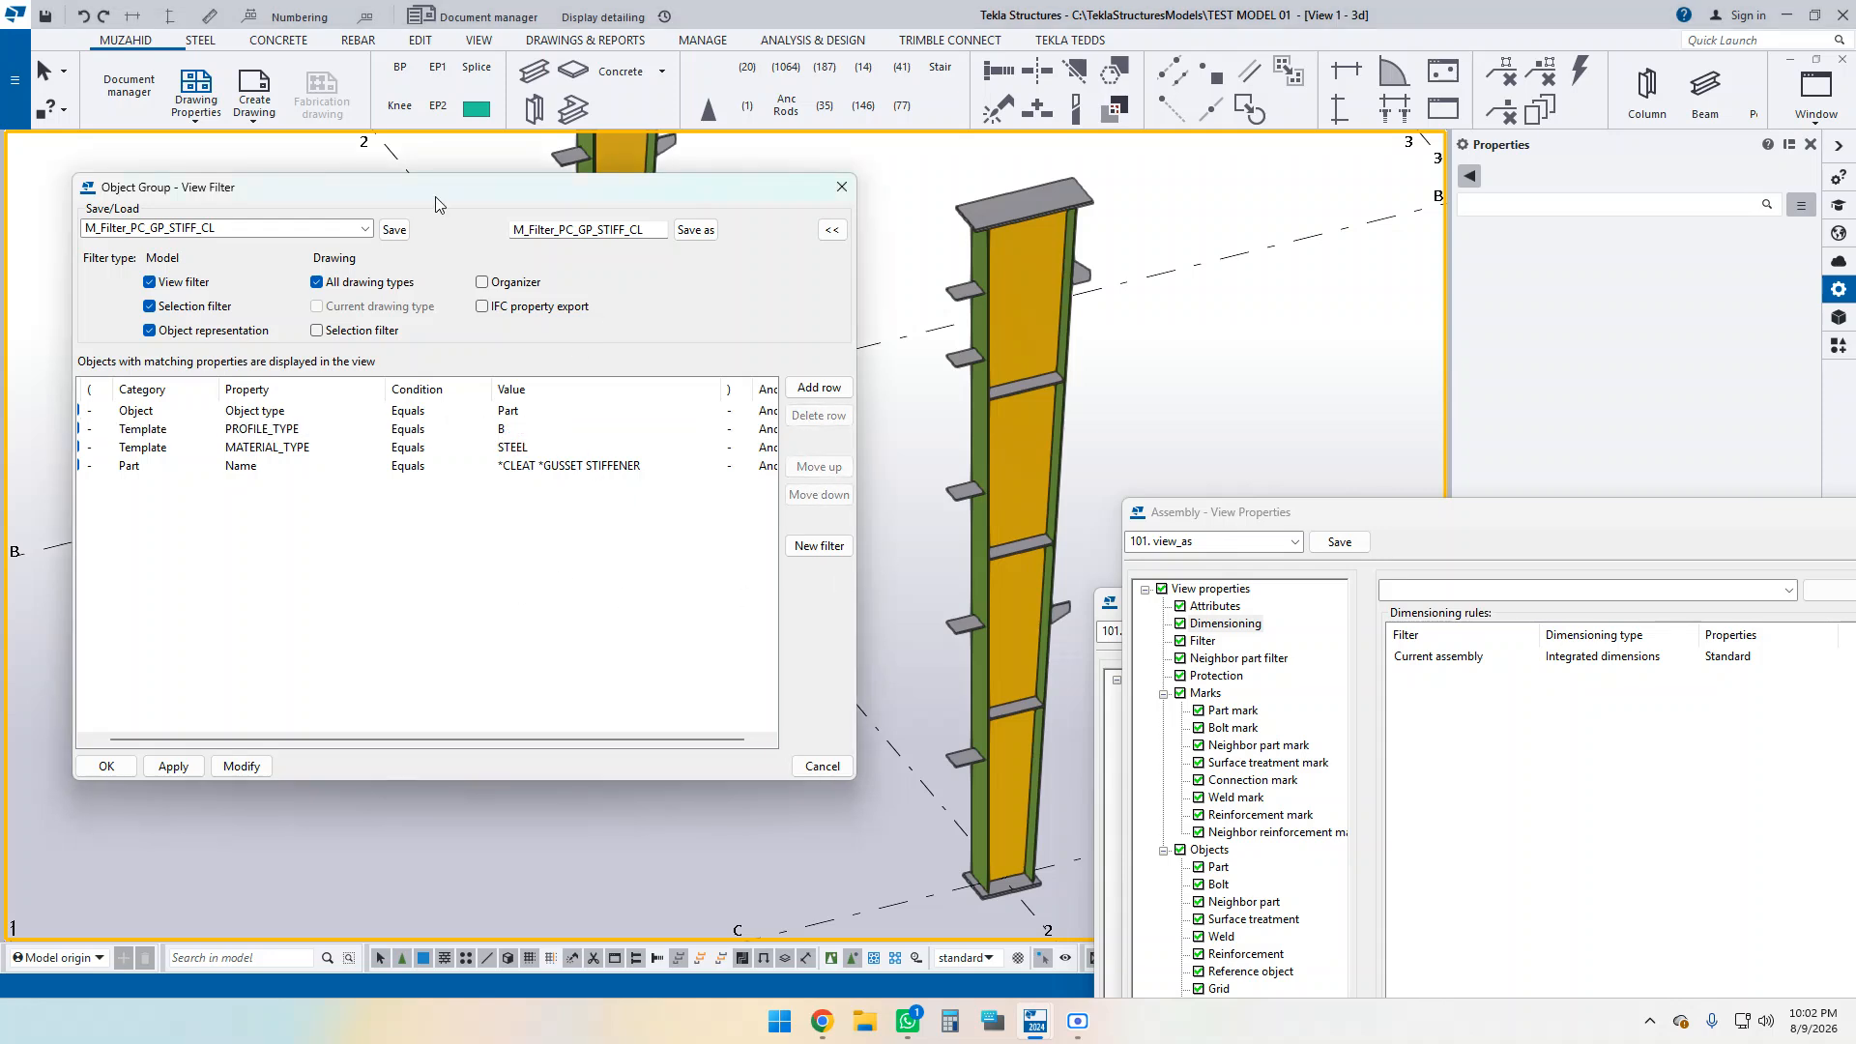
# Widen the view filter dialog and enter M_Filter_PC_STIFF_CL as the new filter name.
pyautogui.moveTo(388, 195); pyautogui.dragTo(439, 198)
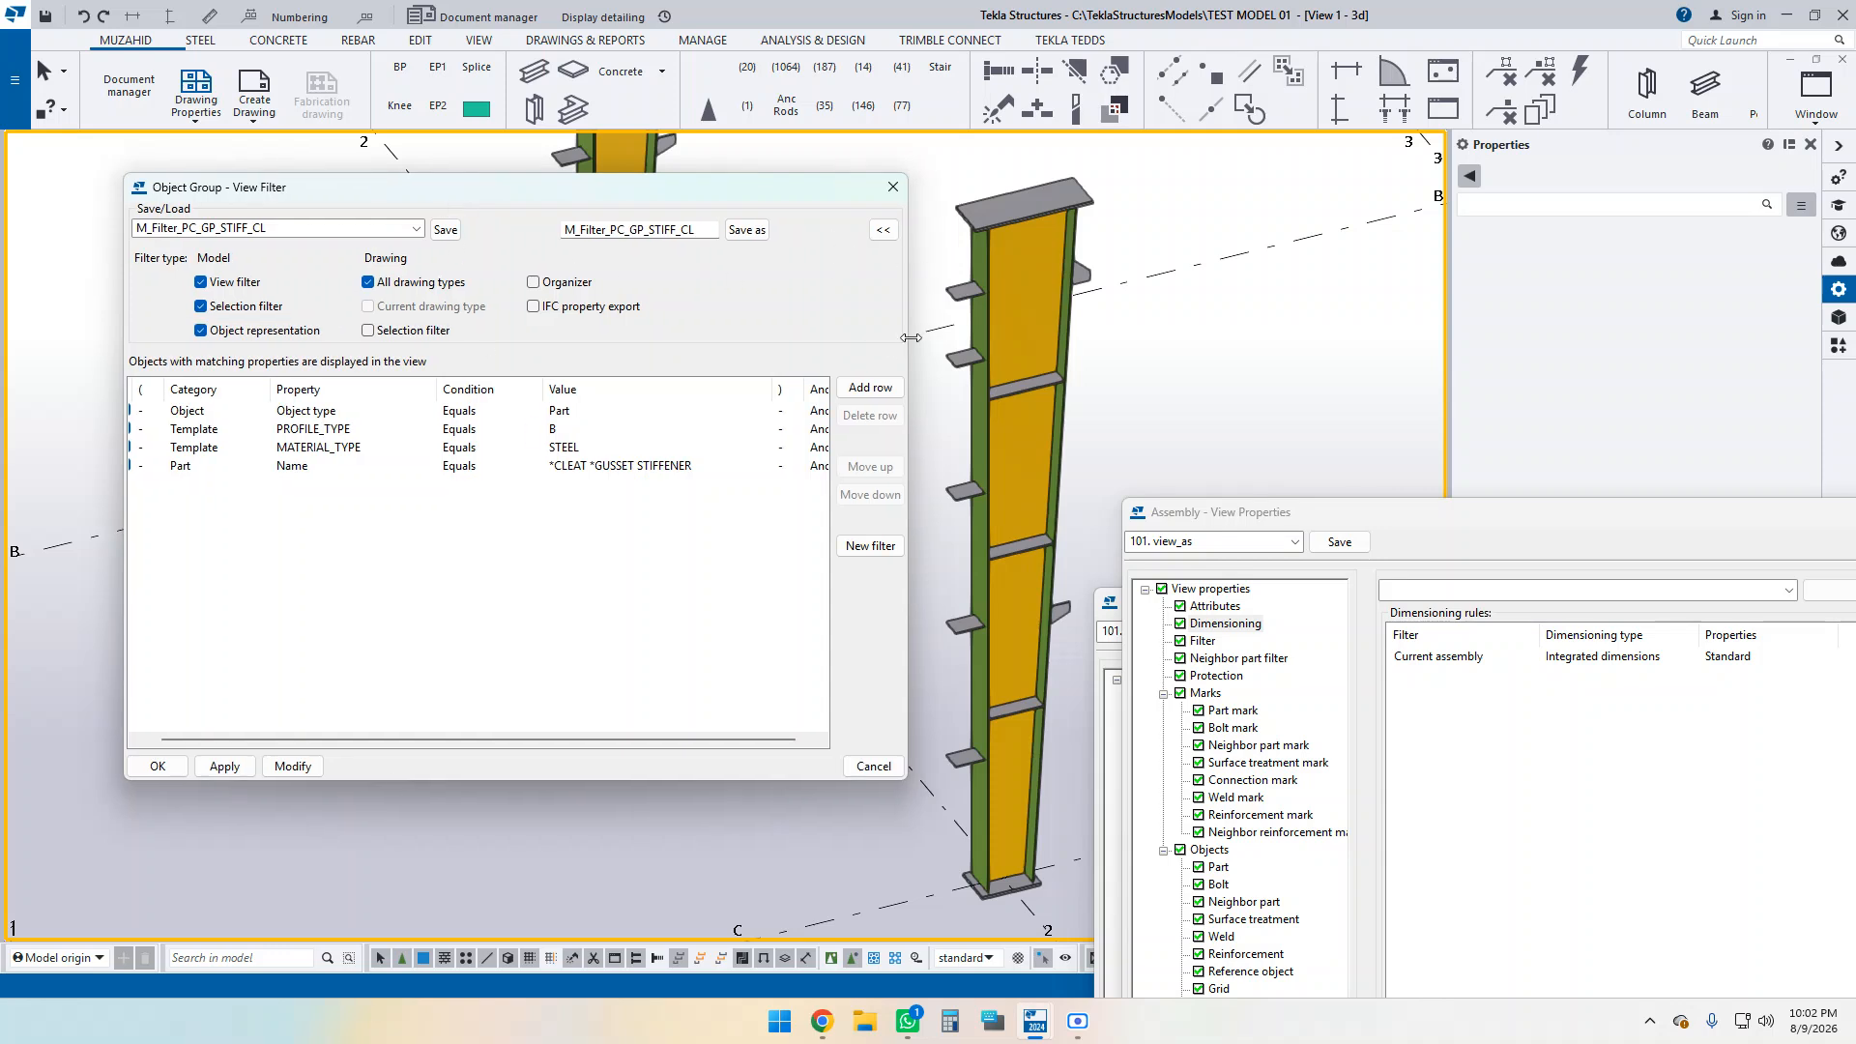
pyautogui.moveTo(907, 340); pyautogui.dragTo(982, 346)
pyautogui.moveTo(683, 232); pyautogui.dragTo(664, 234)
pyautogui.press('Delete')
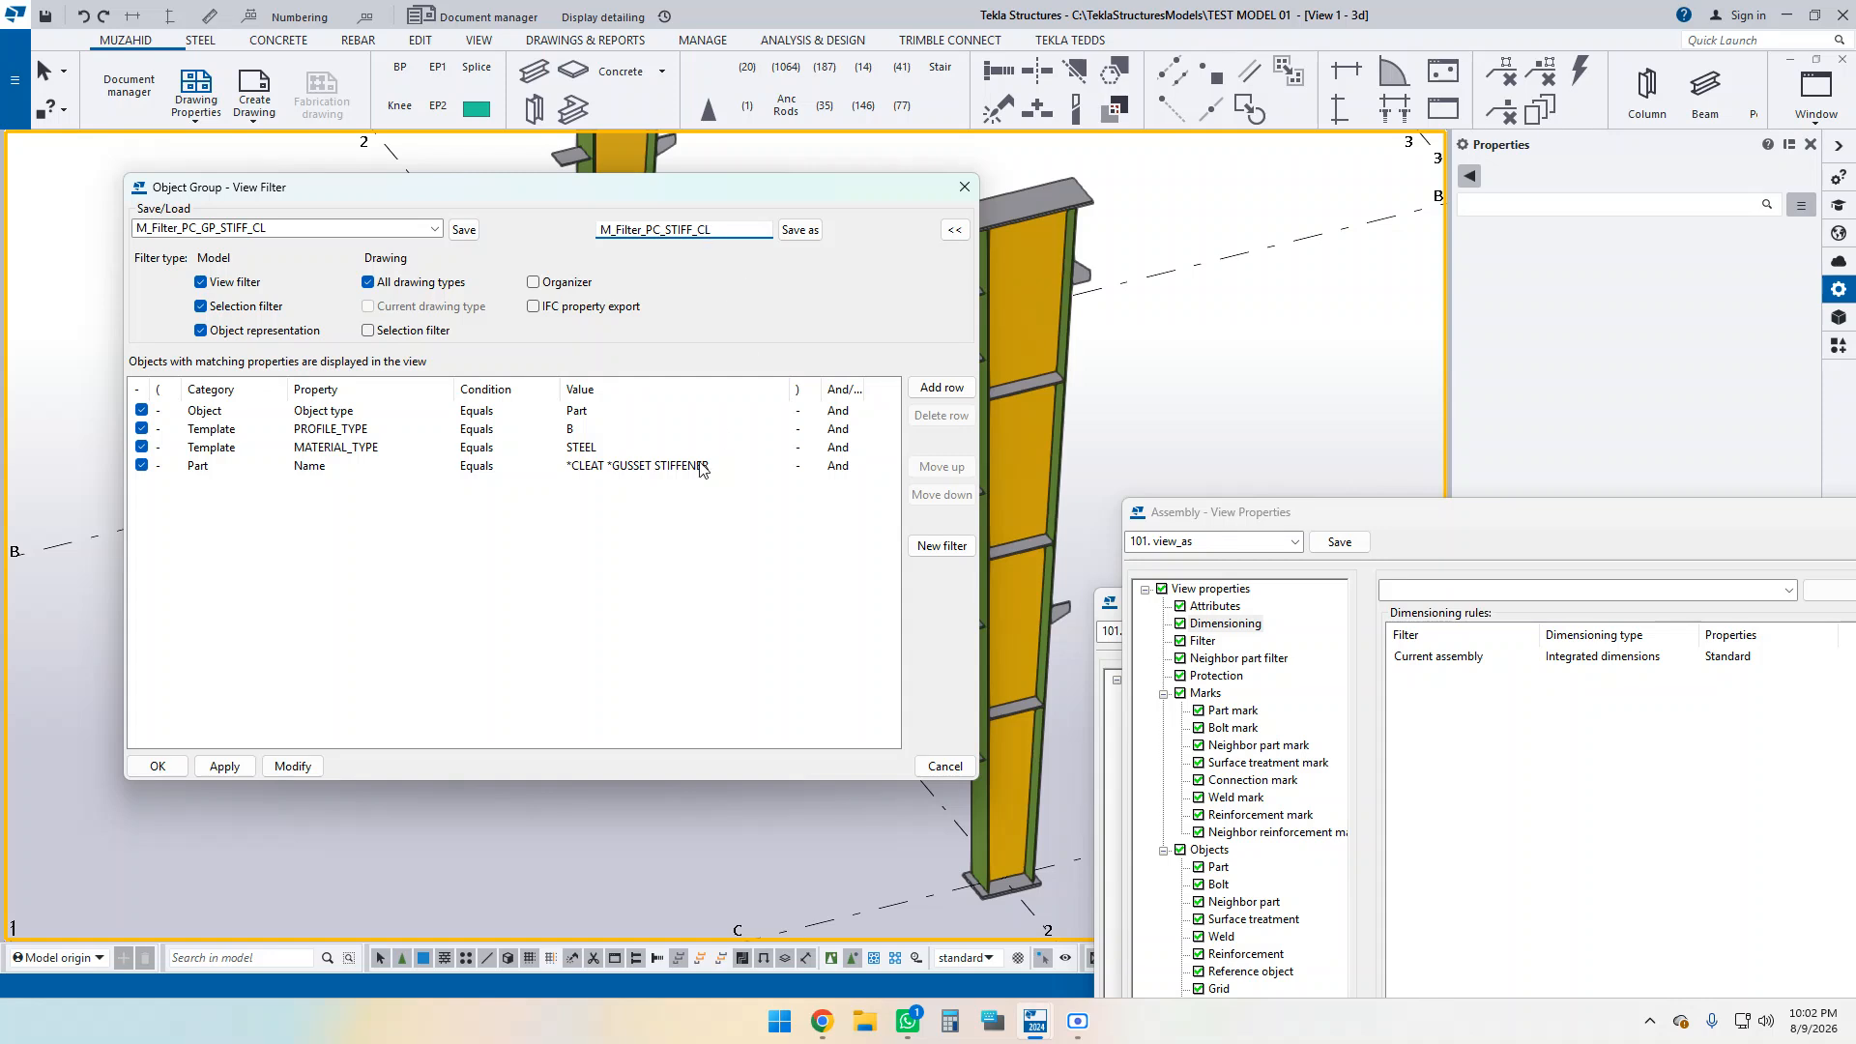
# Remove *GUSSET from the part name condition, leaving *CLEAT STIFFENER, and save the filter under the new name.
pyautogui.click(654, 468)
pyautogui.click(655, 468)
pyautogui.moveTo(654, 471); pyautogui.dragTo(612, 474)
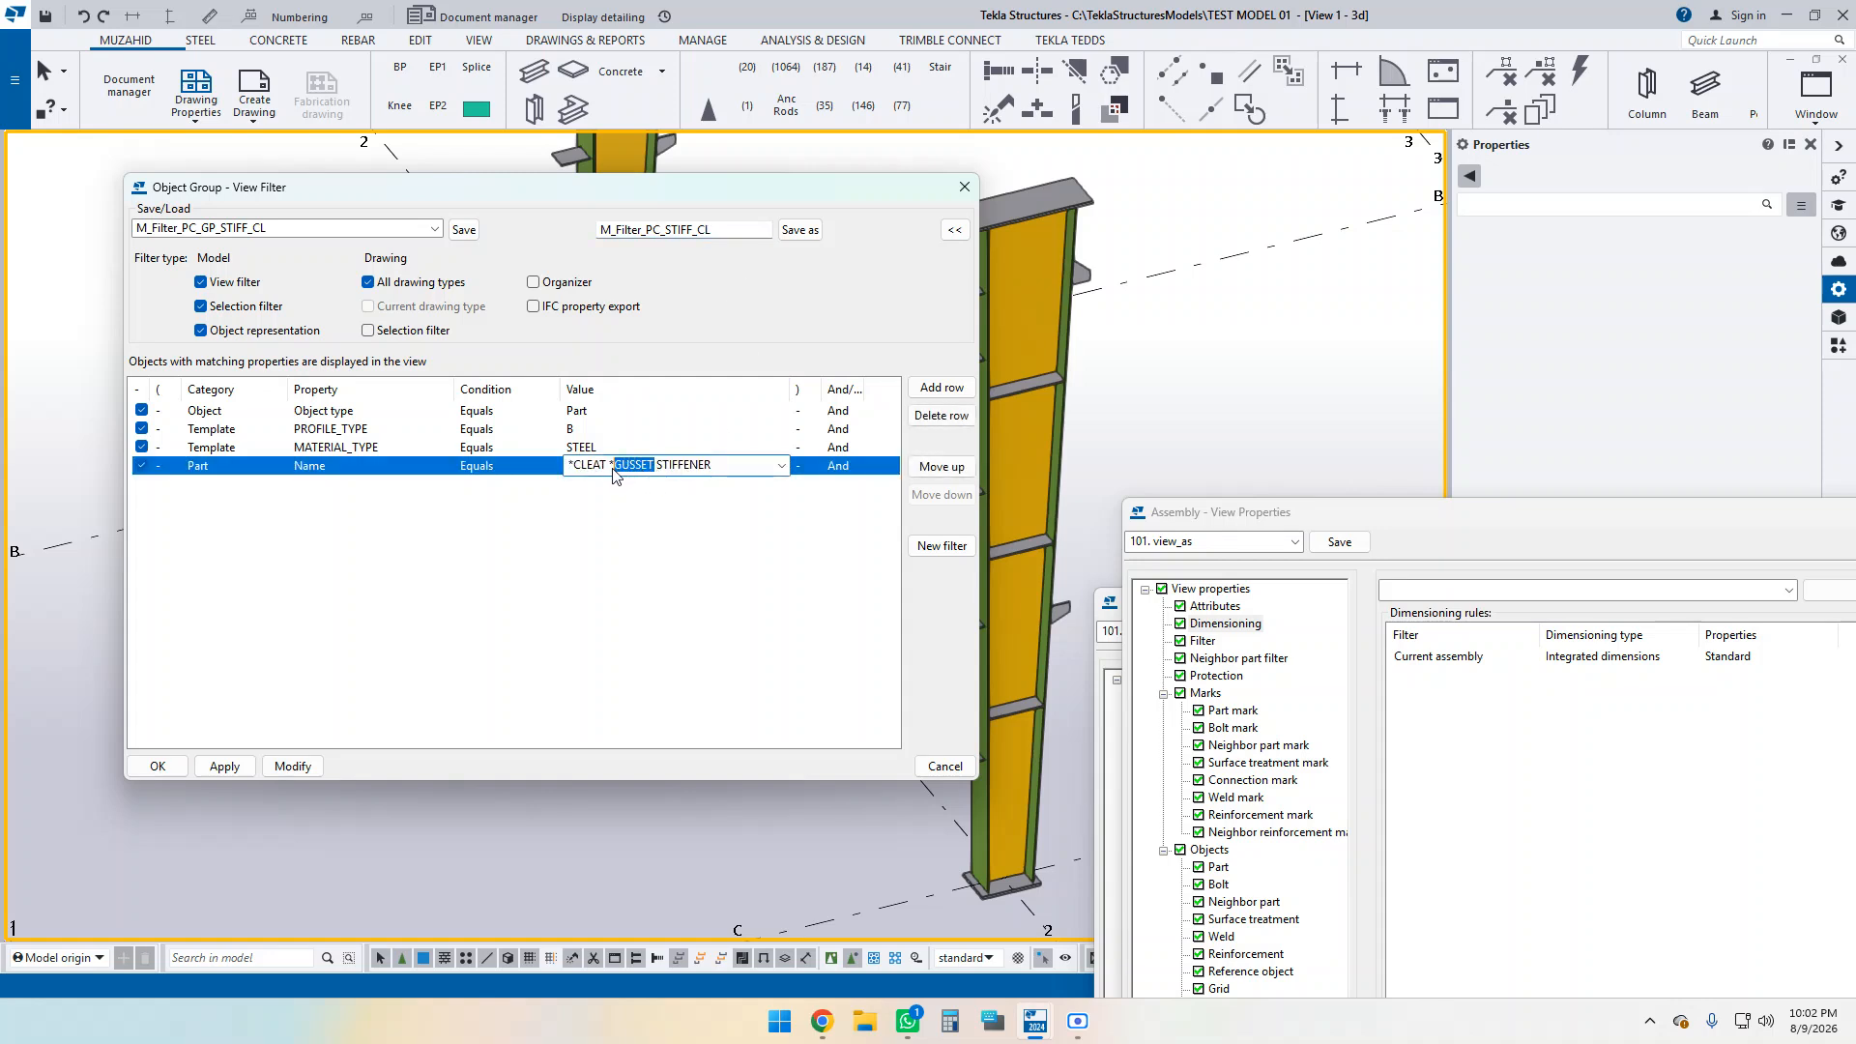
pyautogui.press('Delete')
pyautogui.click(791, 232)
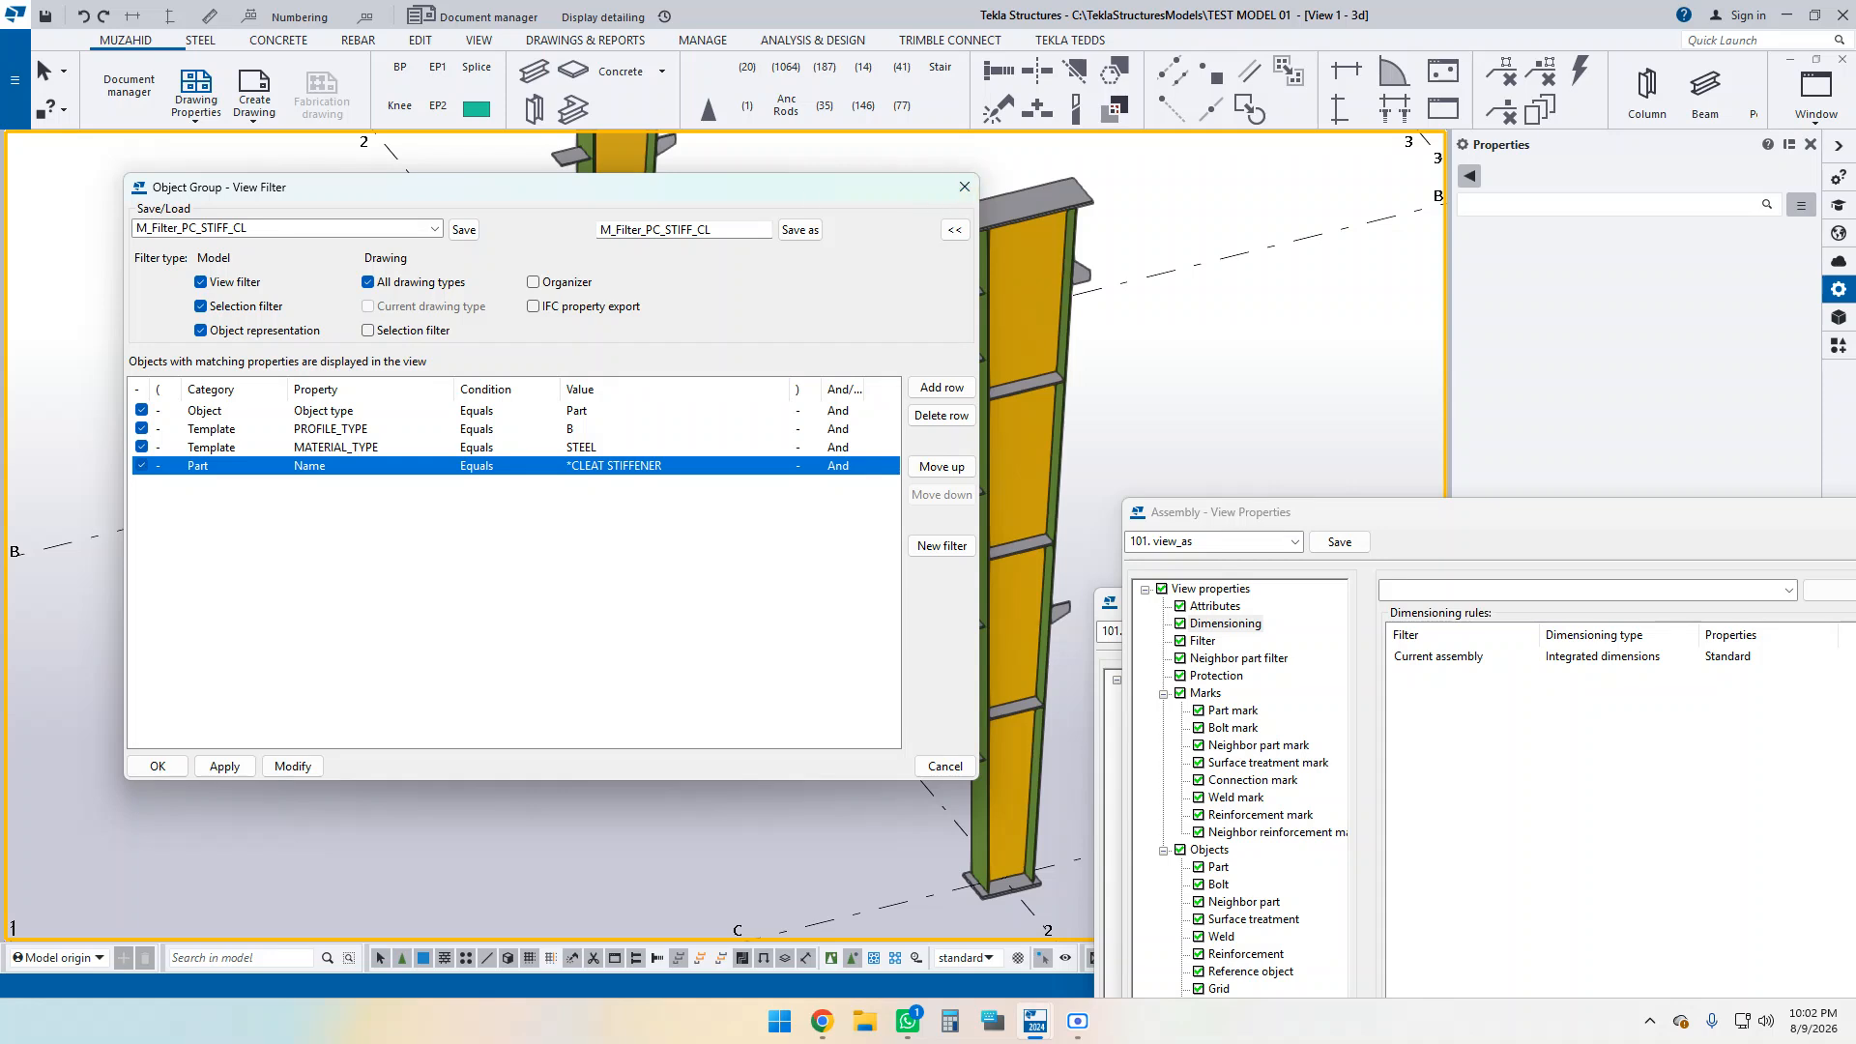
# Load the saved #GP view filter to review its gusset plate name condition.
pyautogui.click(434, 230)
pyautogui.scroll(6, 346, 397)
pyautogui.scroll(2, 346, 396)
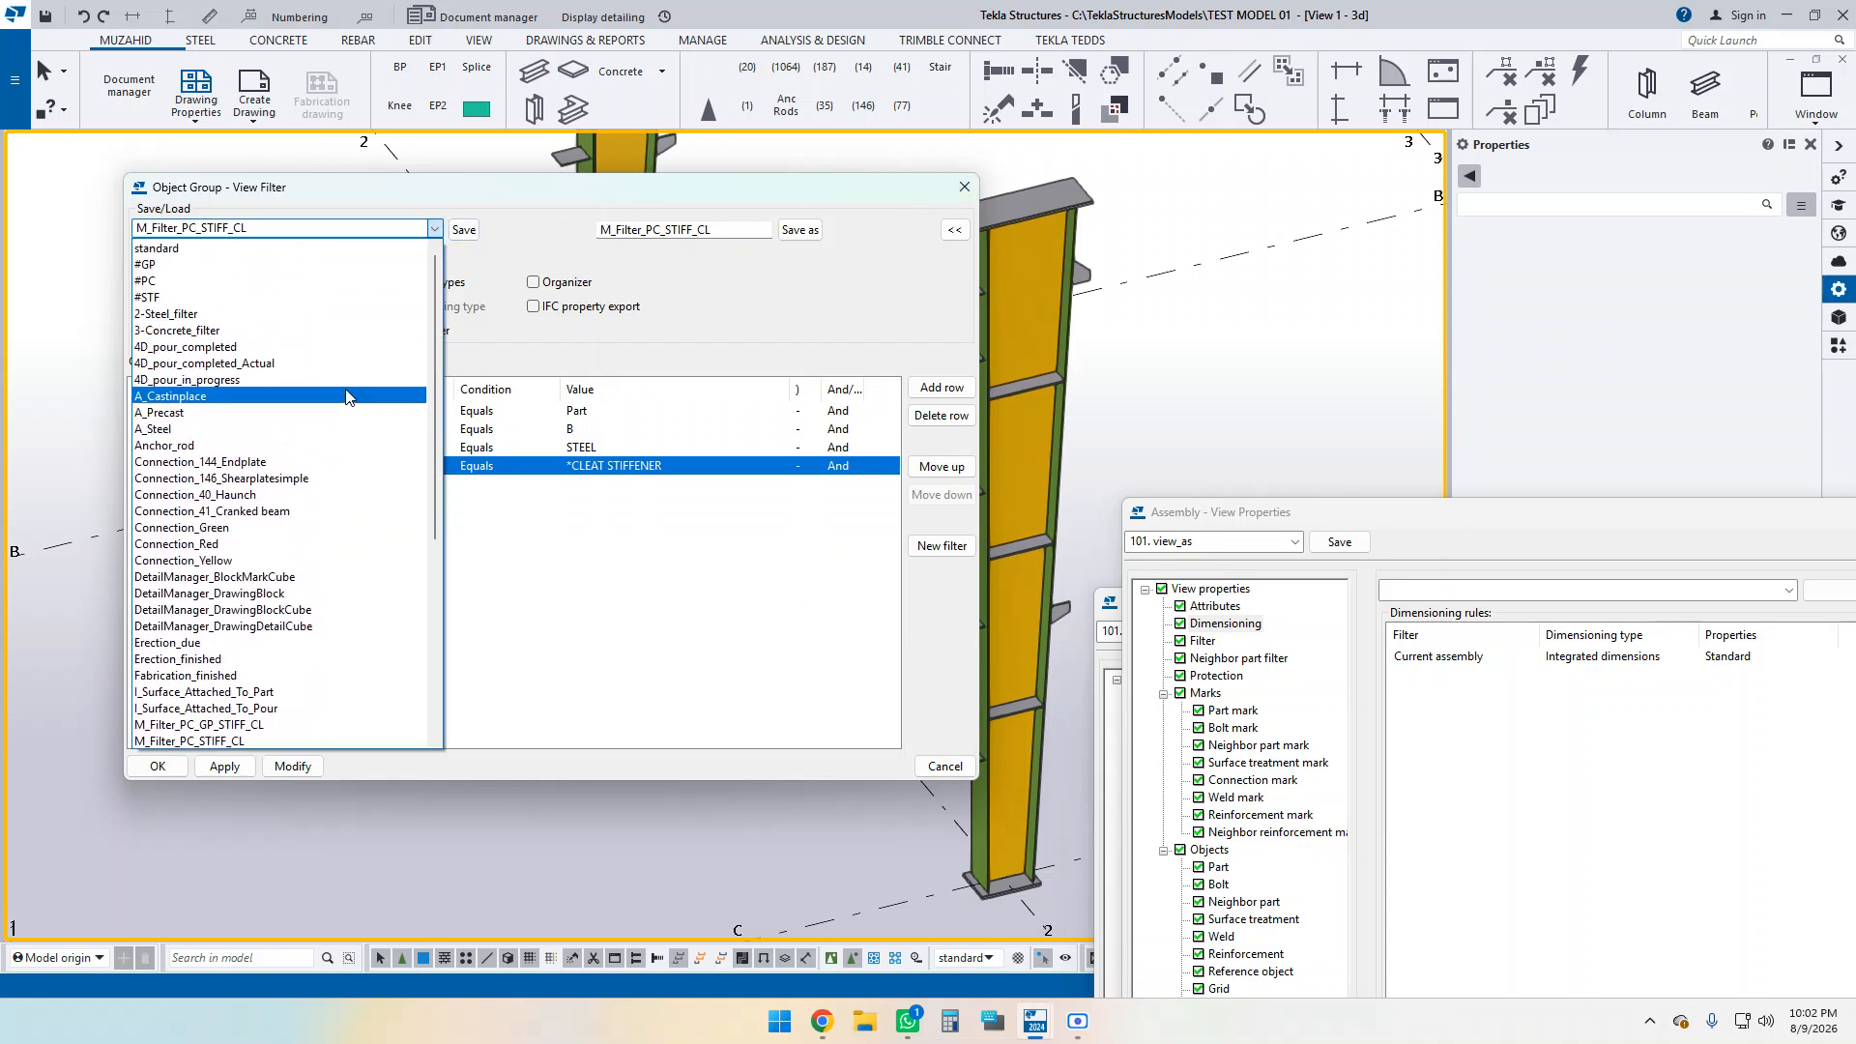
pyautogui.click(156, 265)
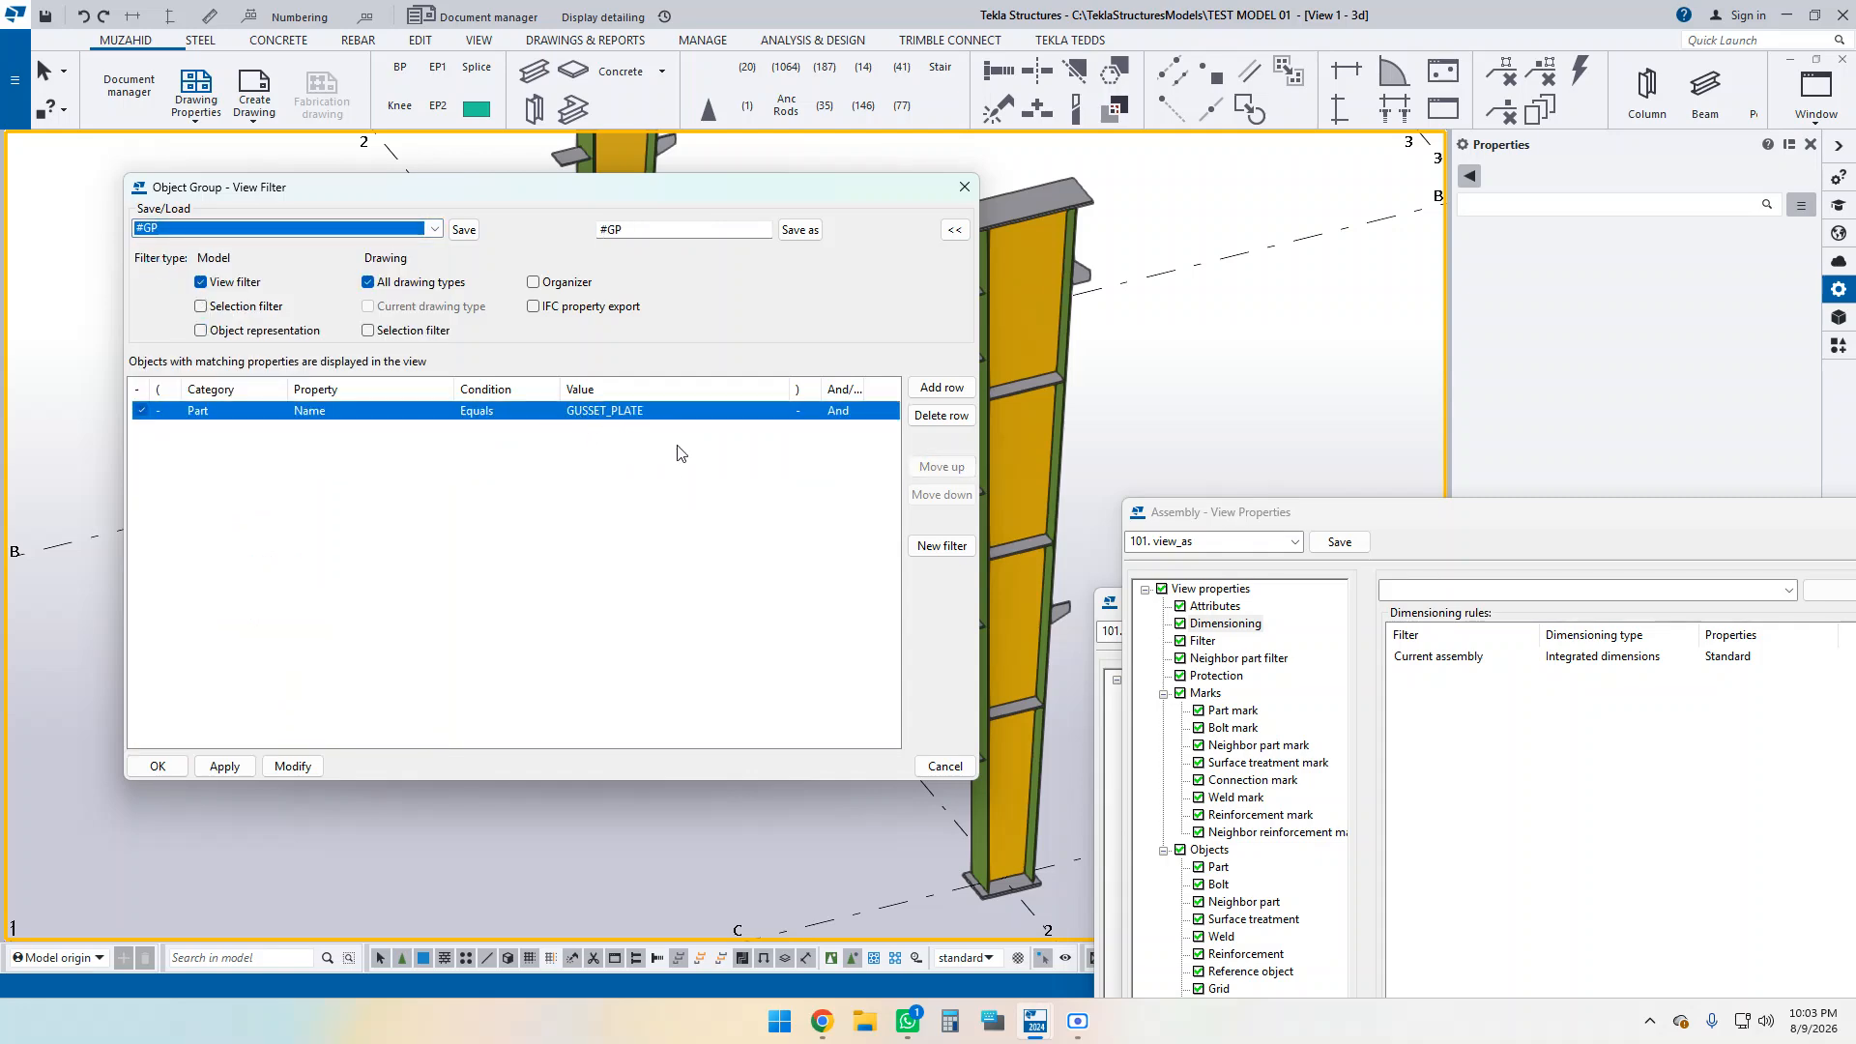
# Load the saved #PC and #STF view filters to review their name conditions, and close the view filter dialog.
pyautogui.click(435, 230)
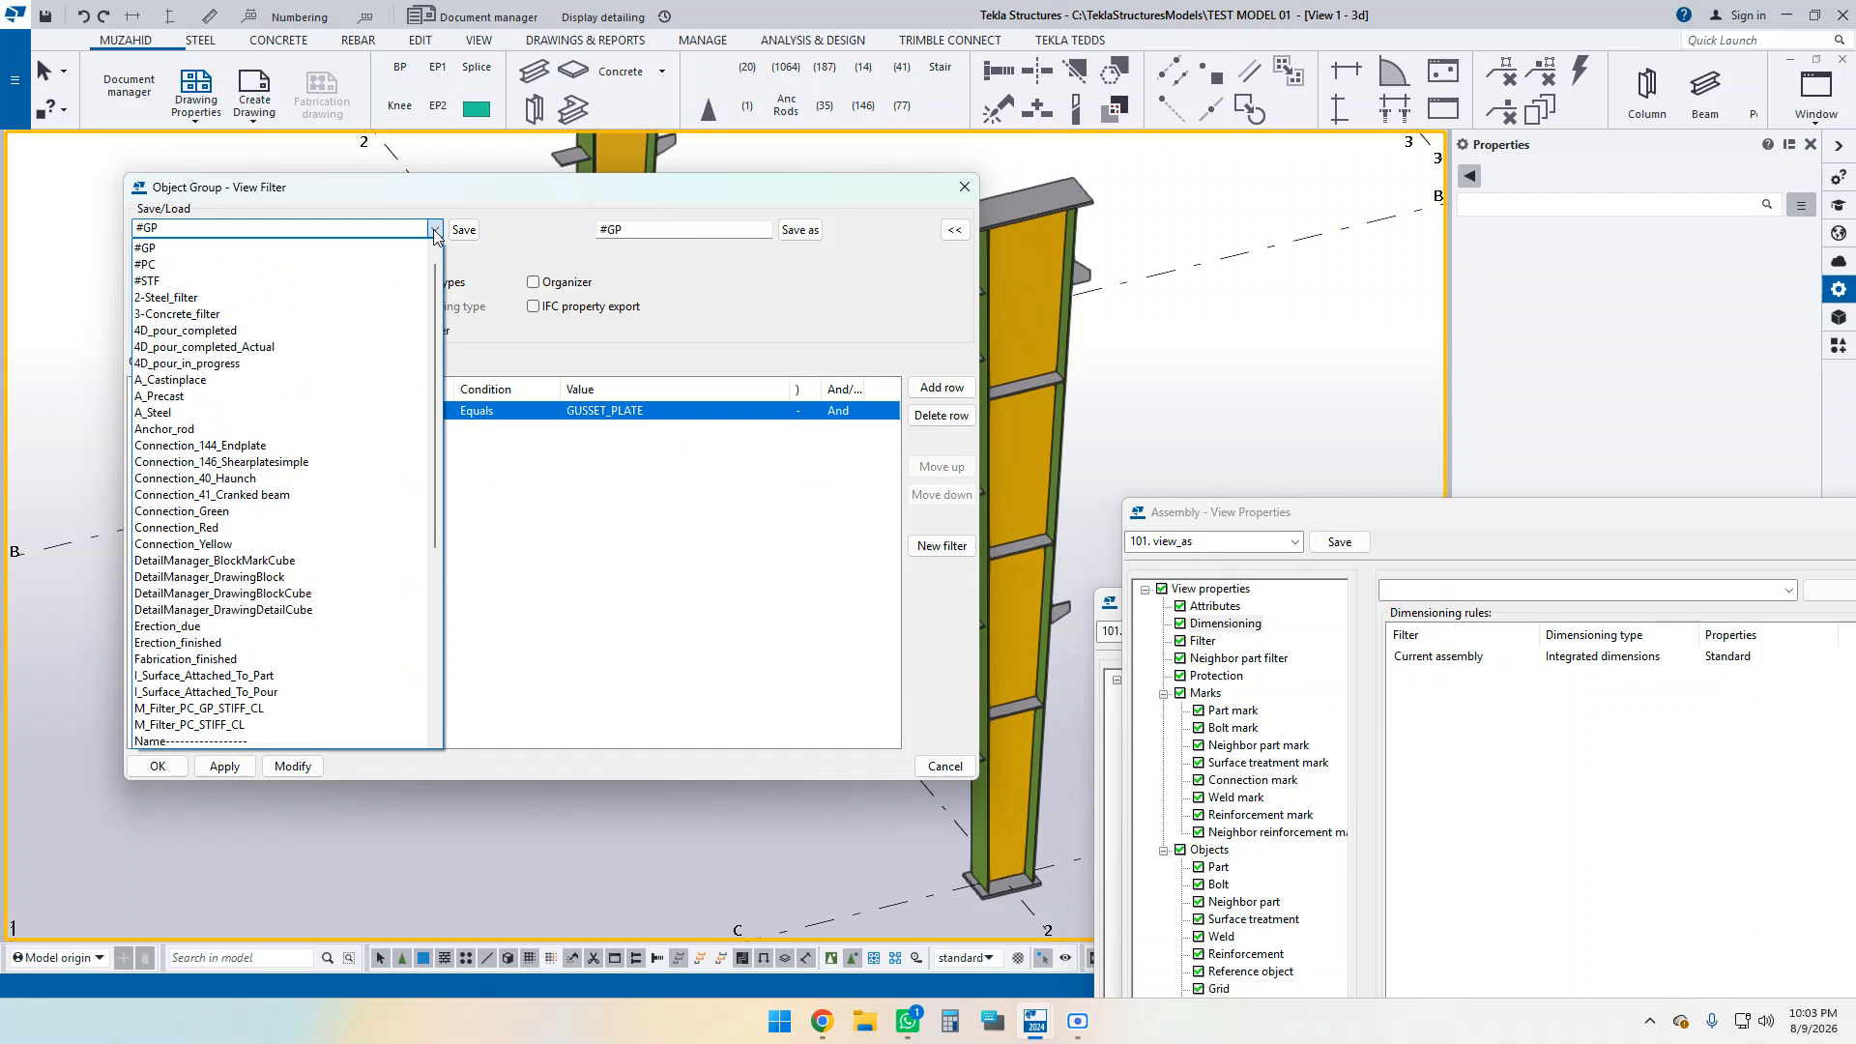
pyautogui.scroll(1, 435, 235)
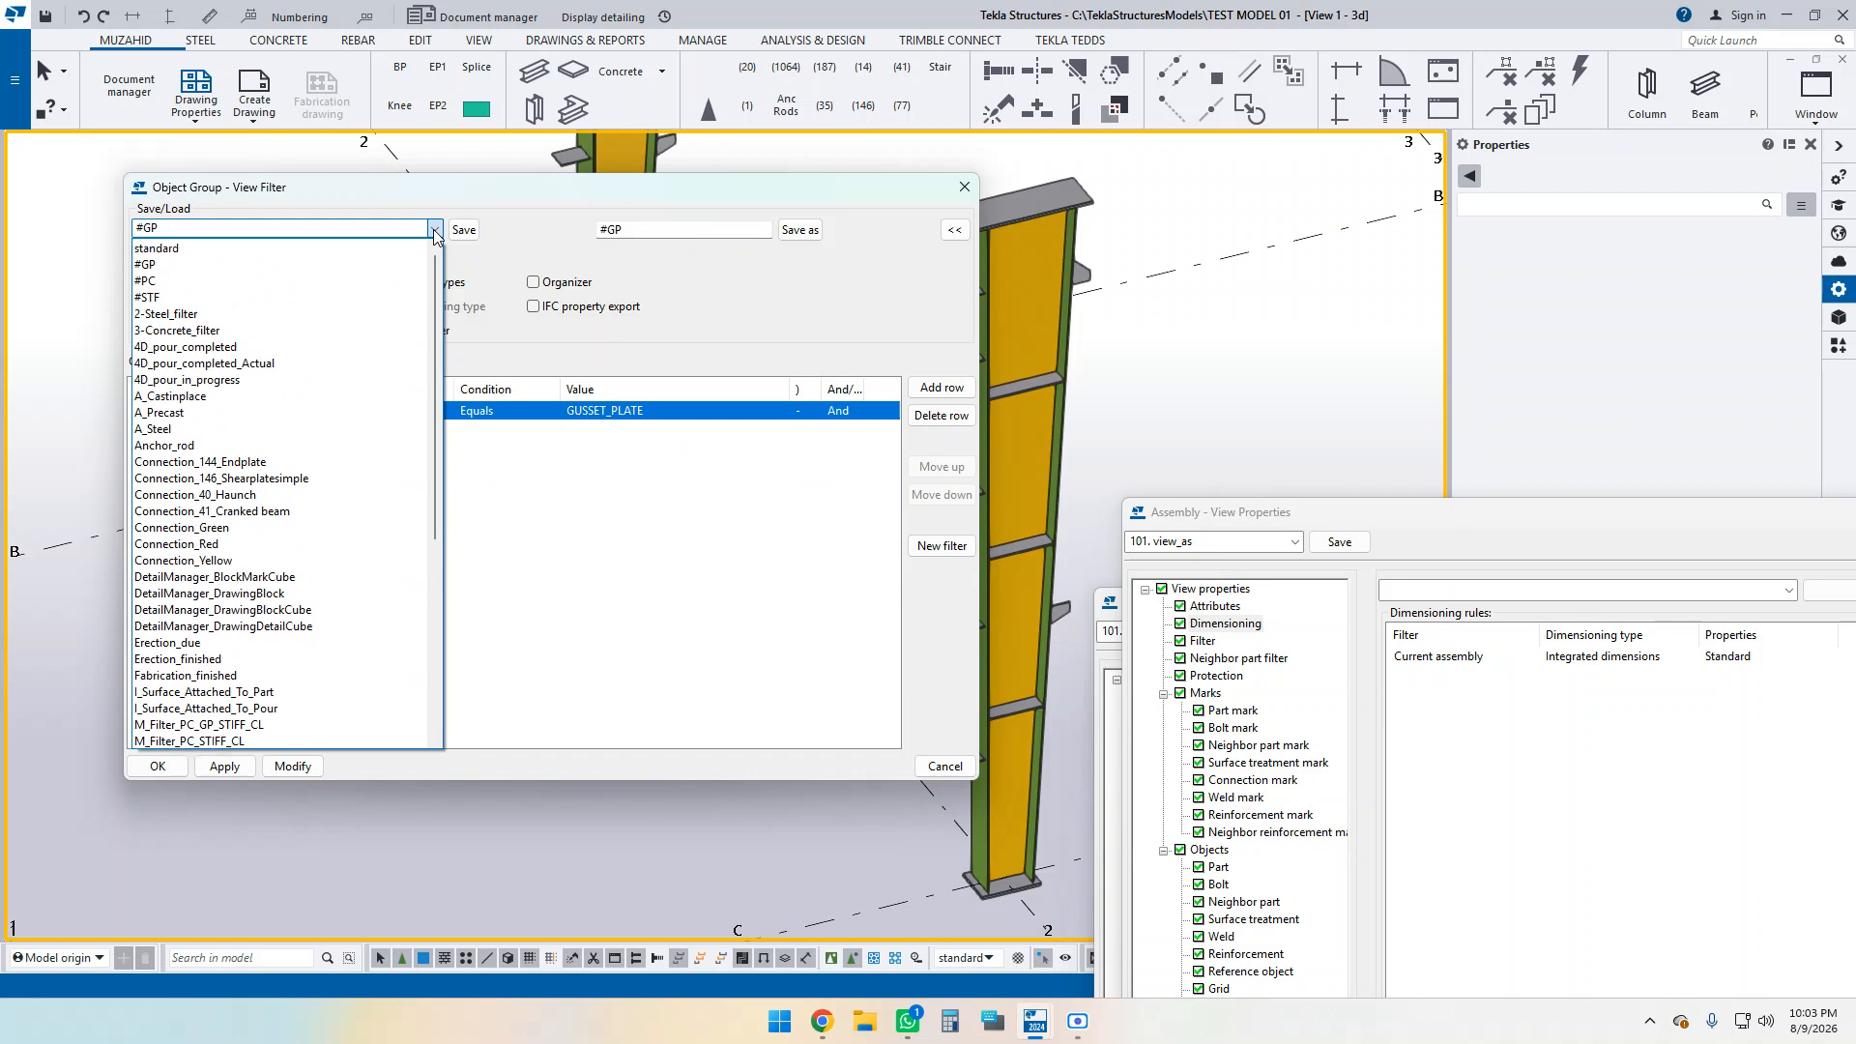
pyautogui.click(190, 282)
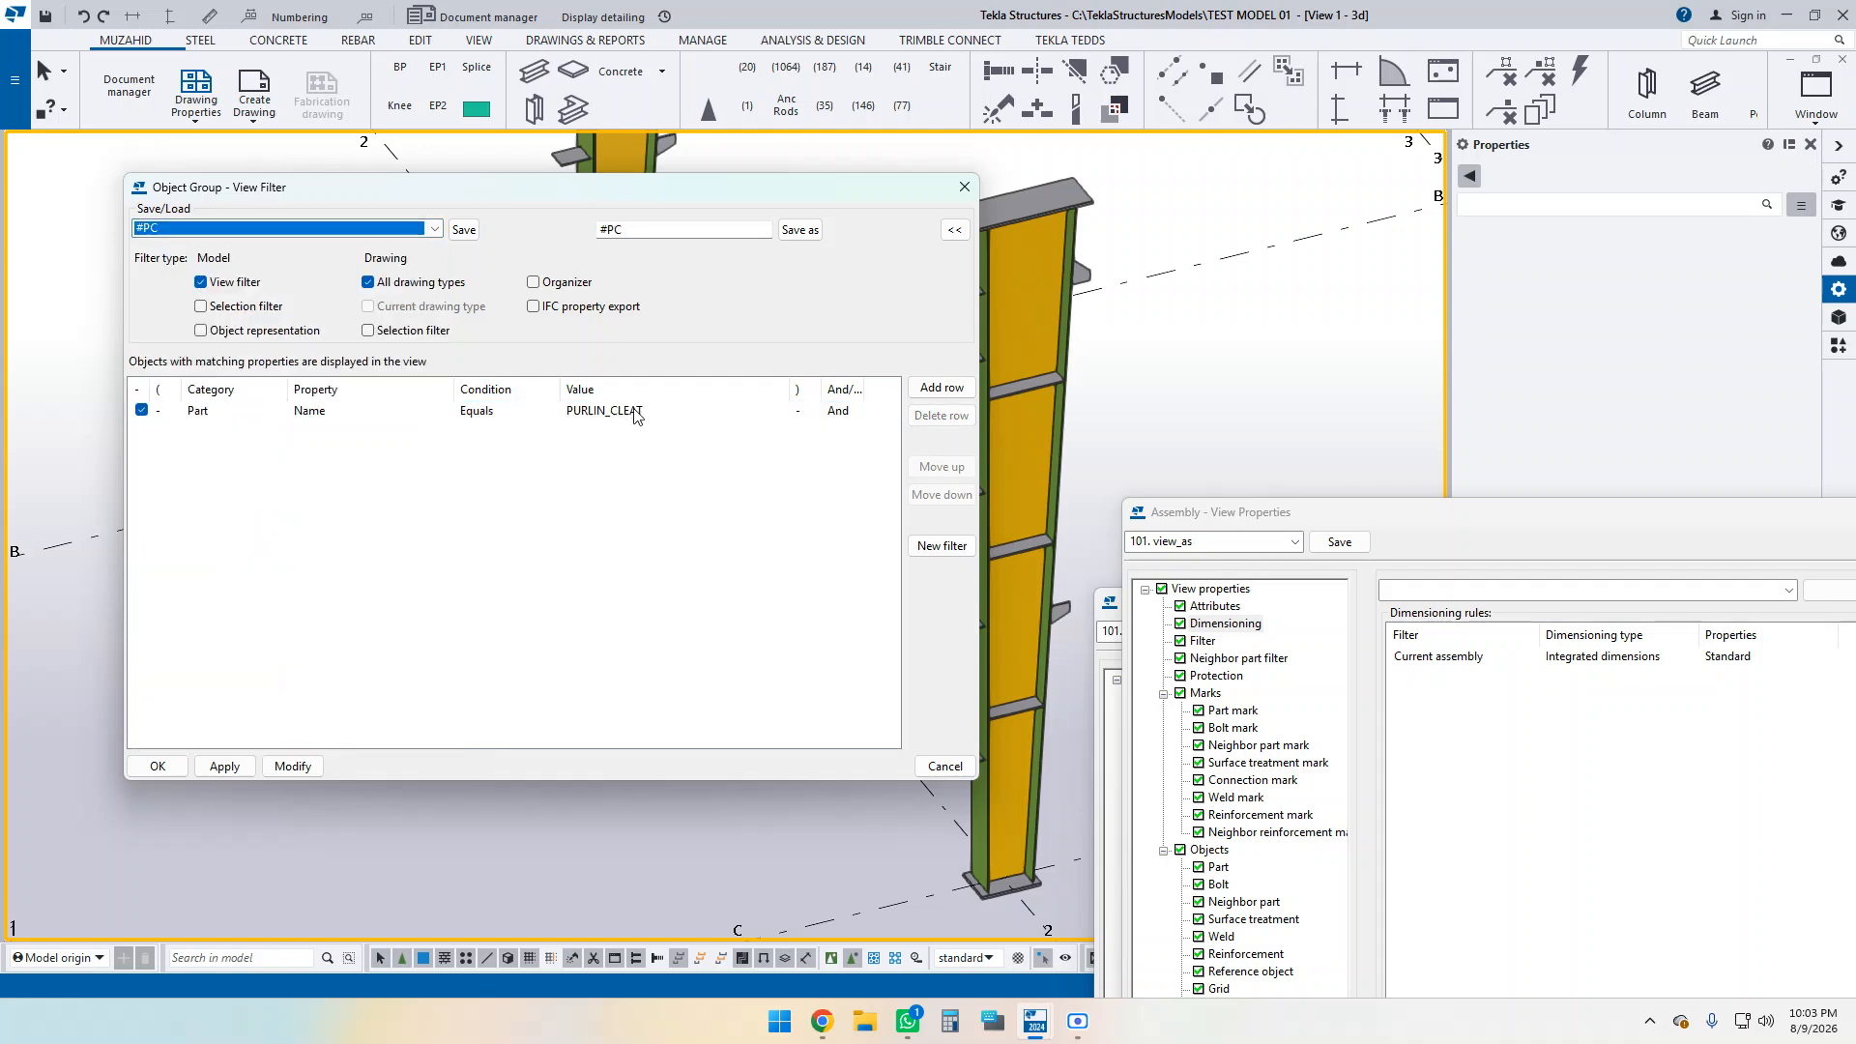
pyautogui.click(435, 229)
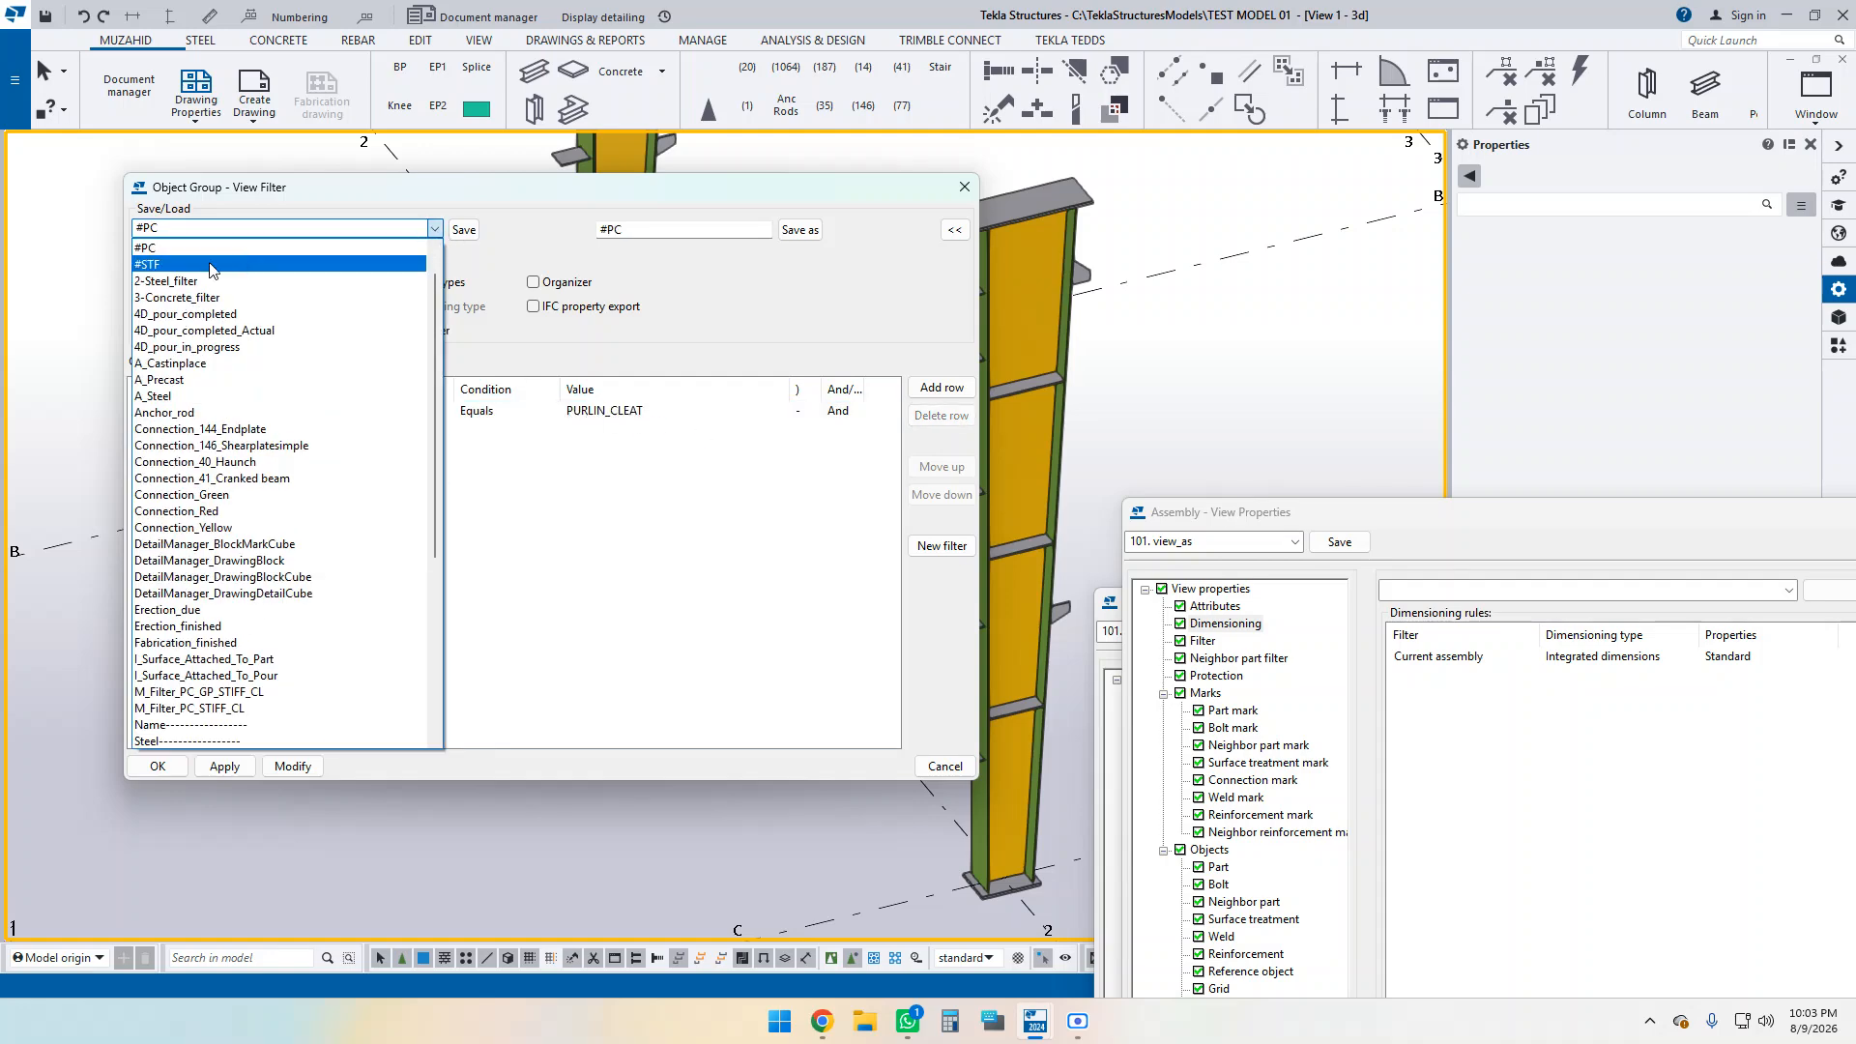
pyautogui.click(208, 269)
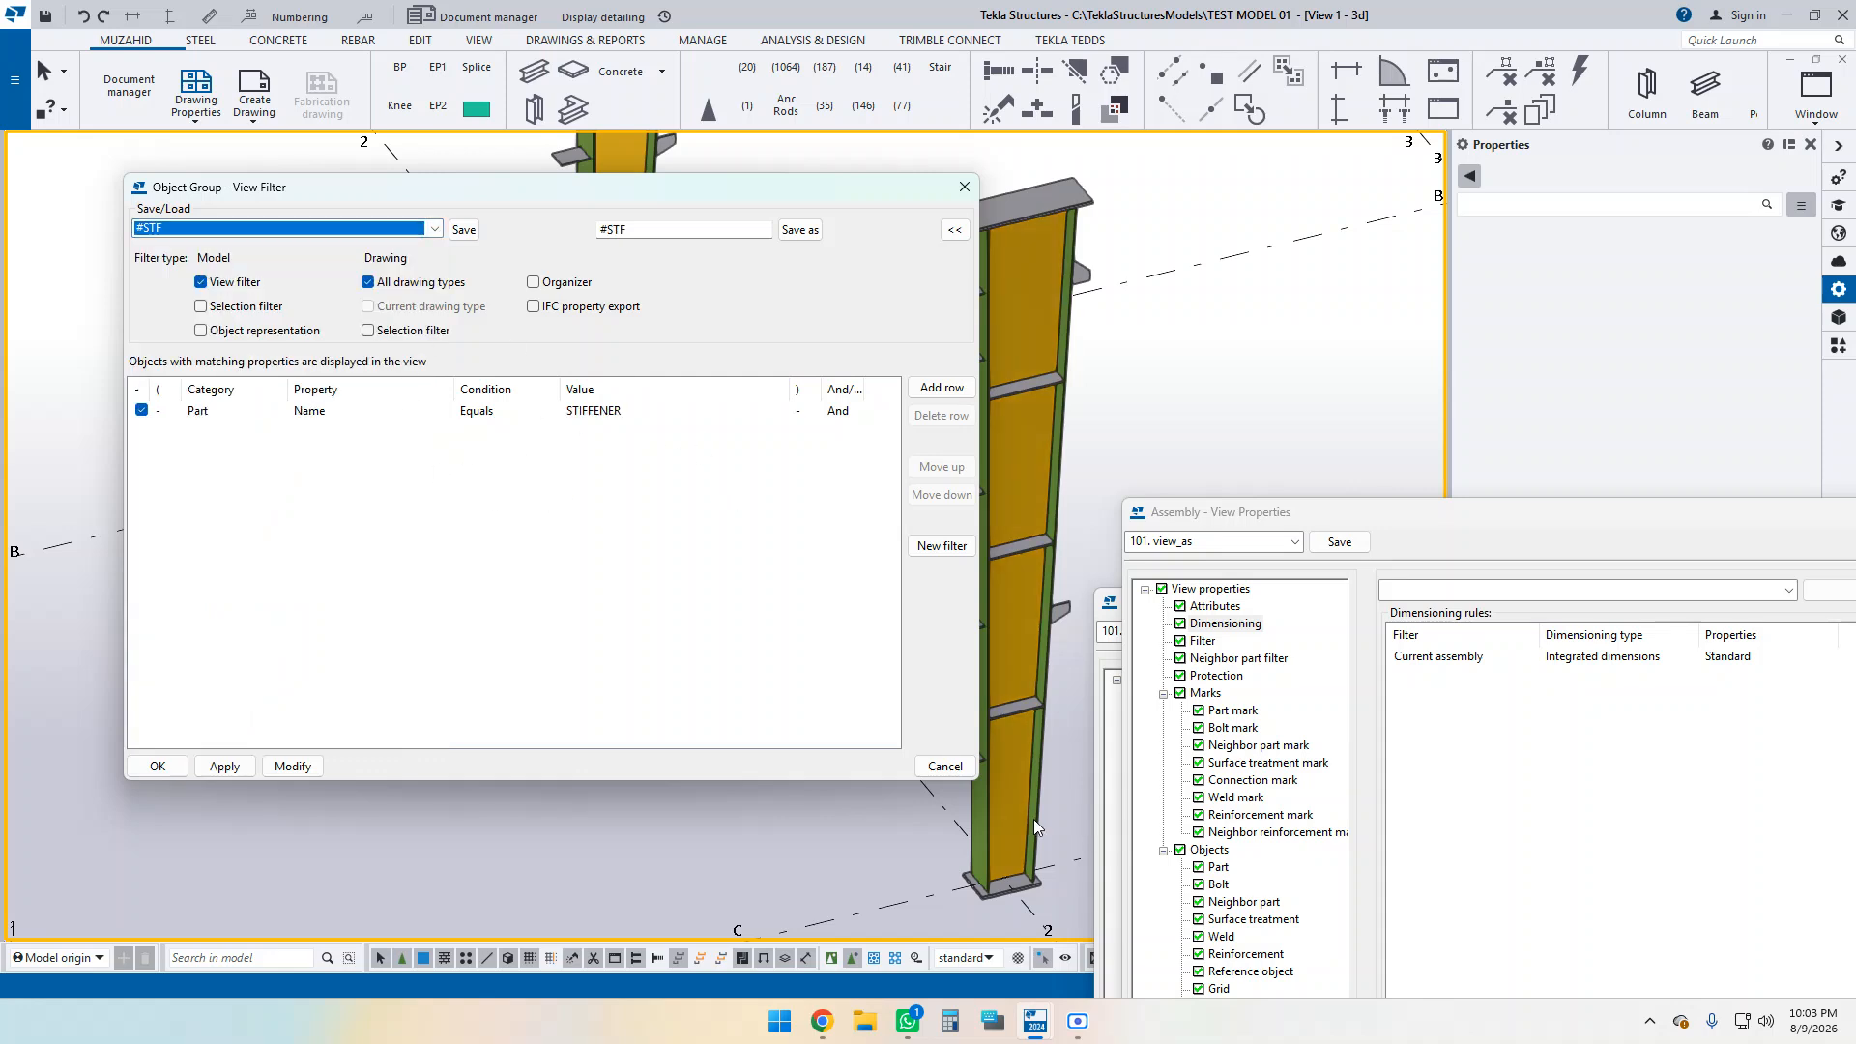
pyautogui.click(945, 767)
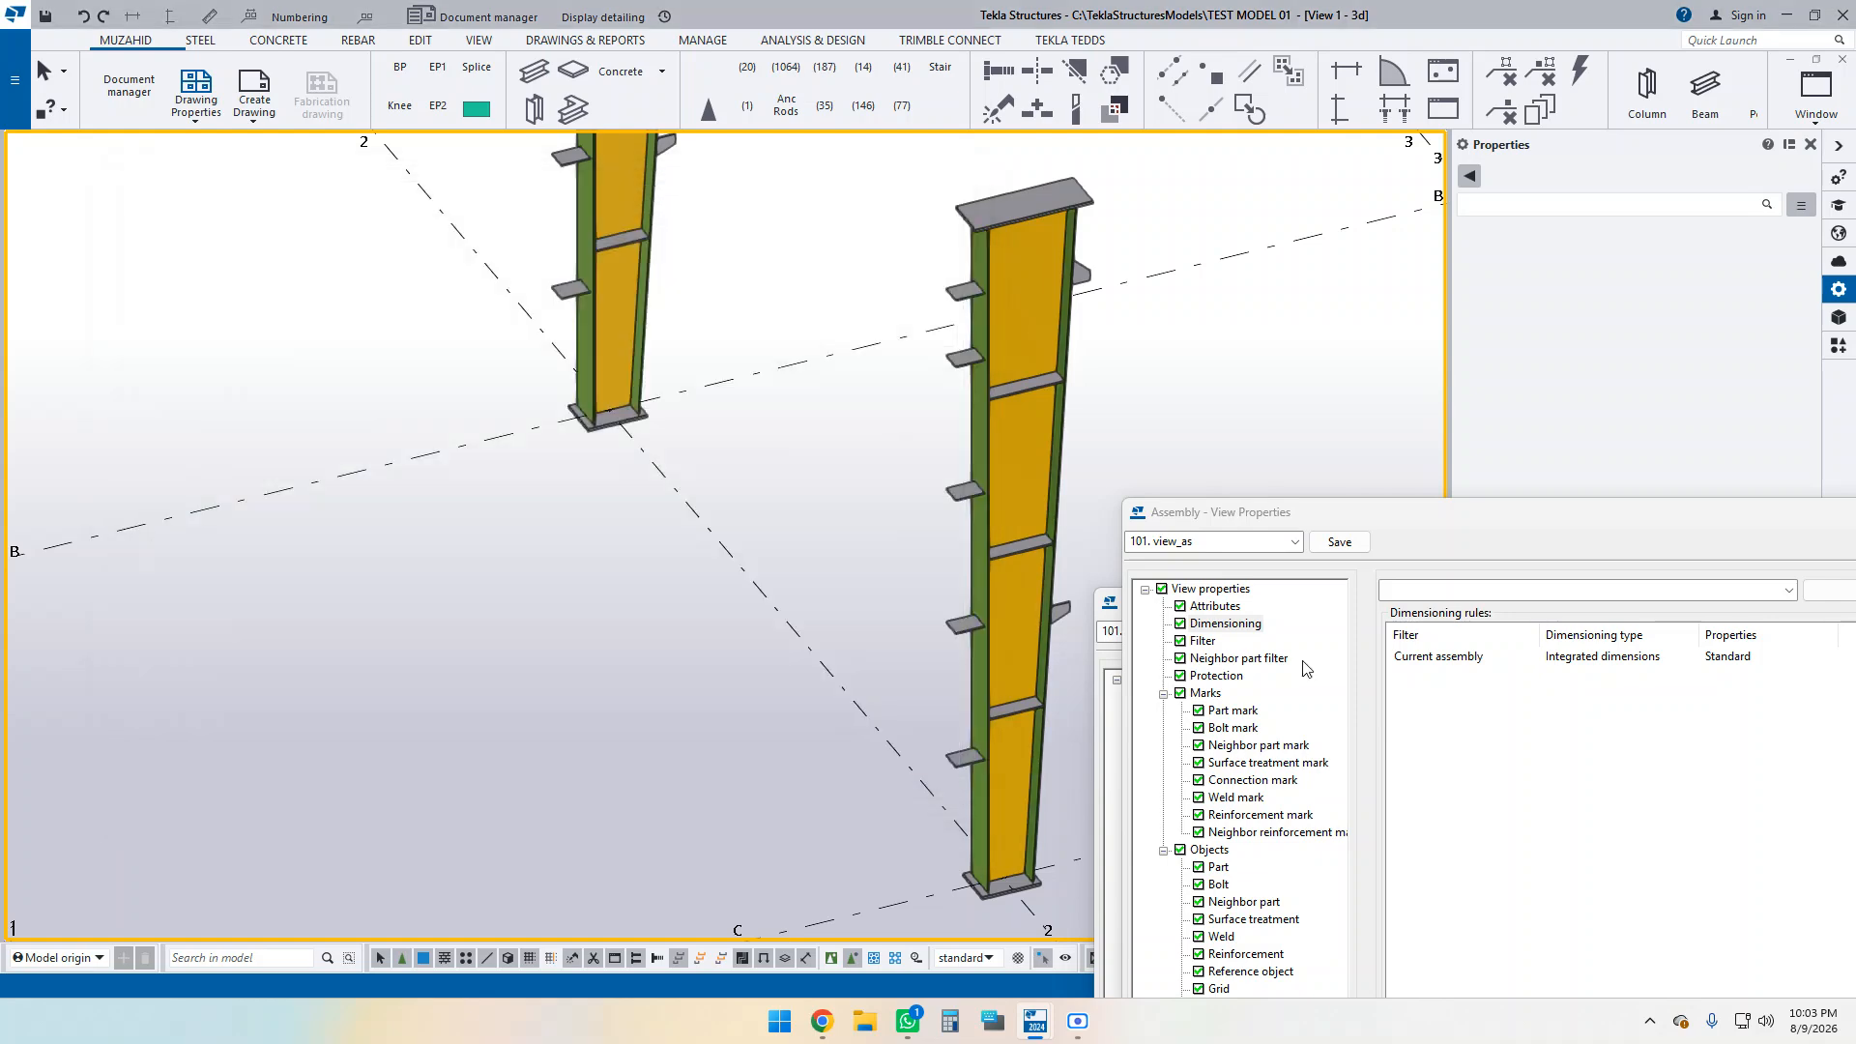
# Reposition the assembly drawing and view properties dialogs so both fit on screen, and save the 101. view_as view properties.
pyautogui.scroll(-3, 439, 406)
pyautogui.click(1105, 606)
pyautogui.moveTo(1426, 513)
pyautogui.mouseDown()
pyautogui.moveTo(474, 155)
pyautogui.moveTo(557, 129)
pyautogui.mouseUp()
pyautogui.moveTo(1457, 609)
pyautogui.mouseDown()
pyautogui.moveTo(1445, 442)
pyautogui.moveTo(676, 126)
pyautogui.moveTo(722, 148)
pyautogui.mouseUp()
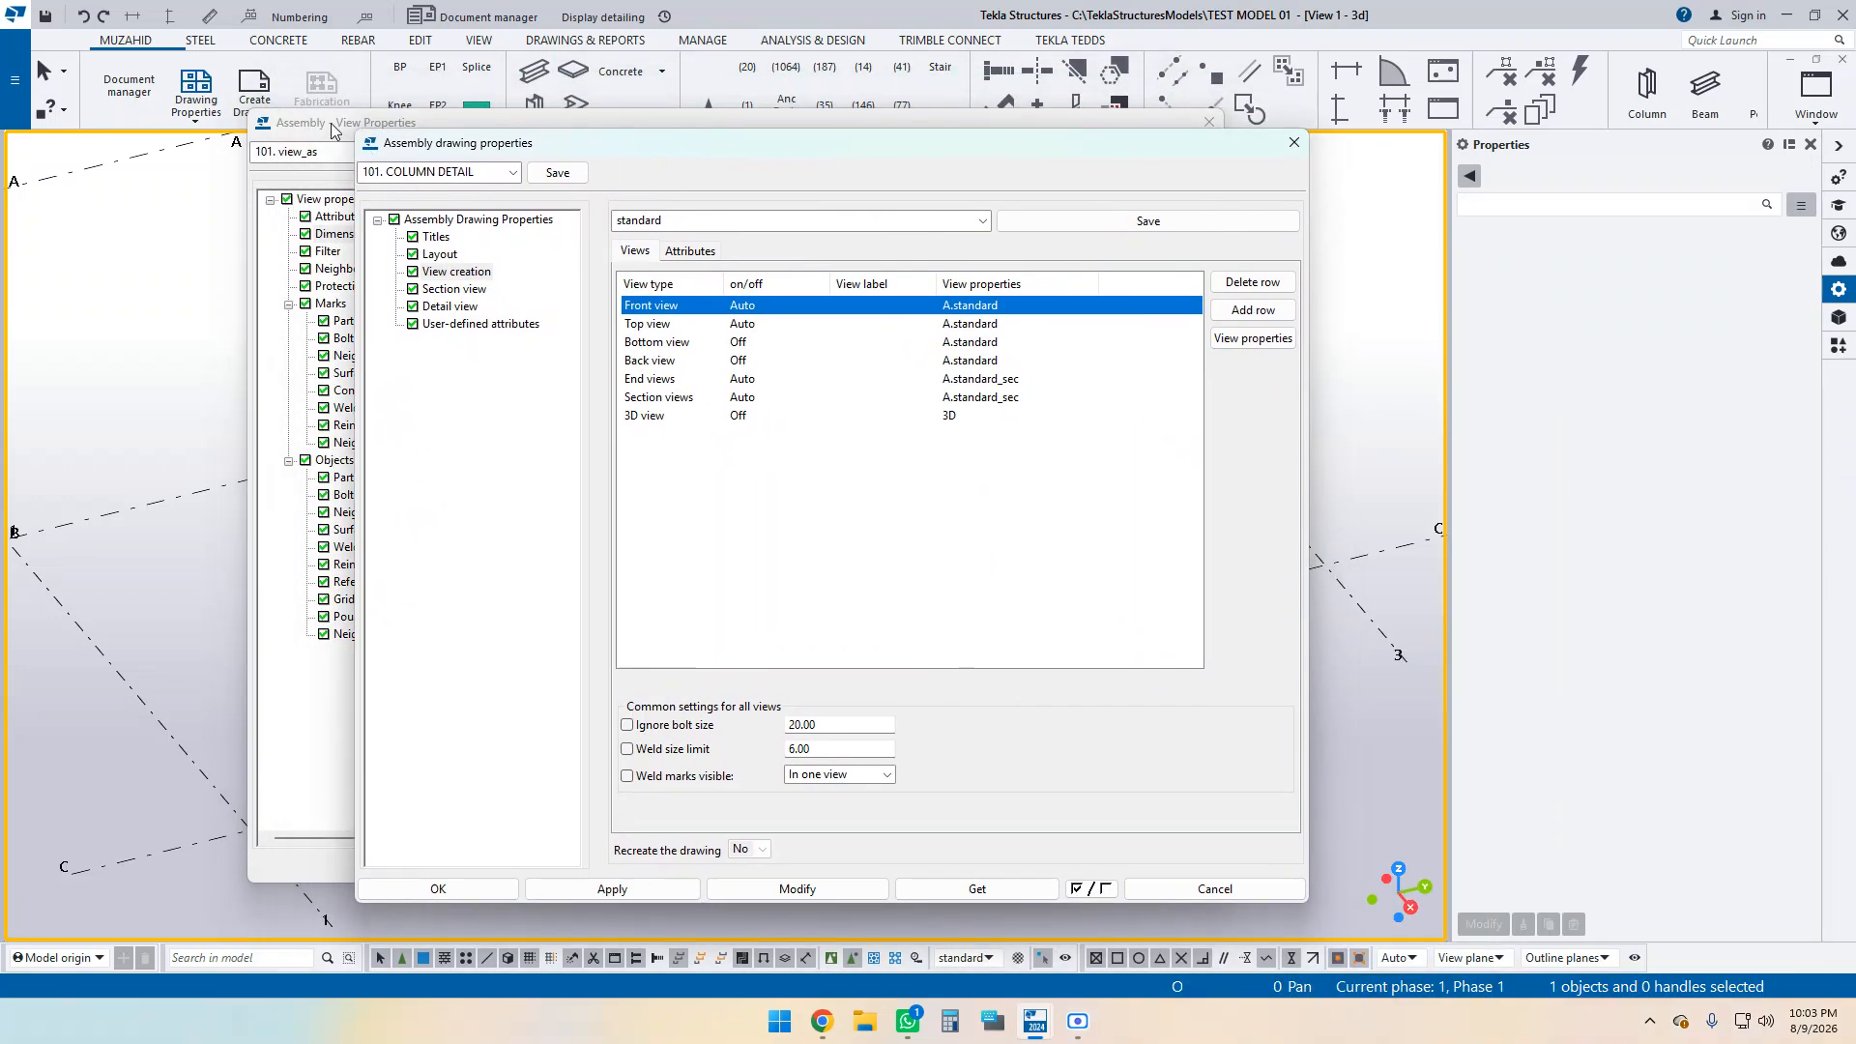
pyautogui.click(447, 138)
pyautogui.moveTo(447, 138); pyautogui.dragTo(685, 143)
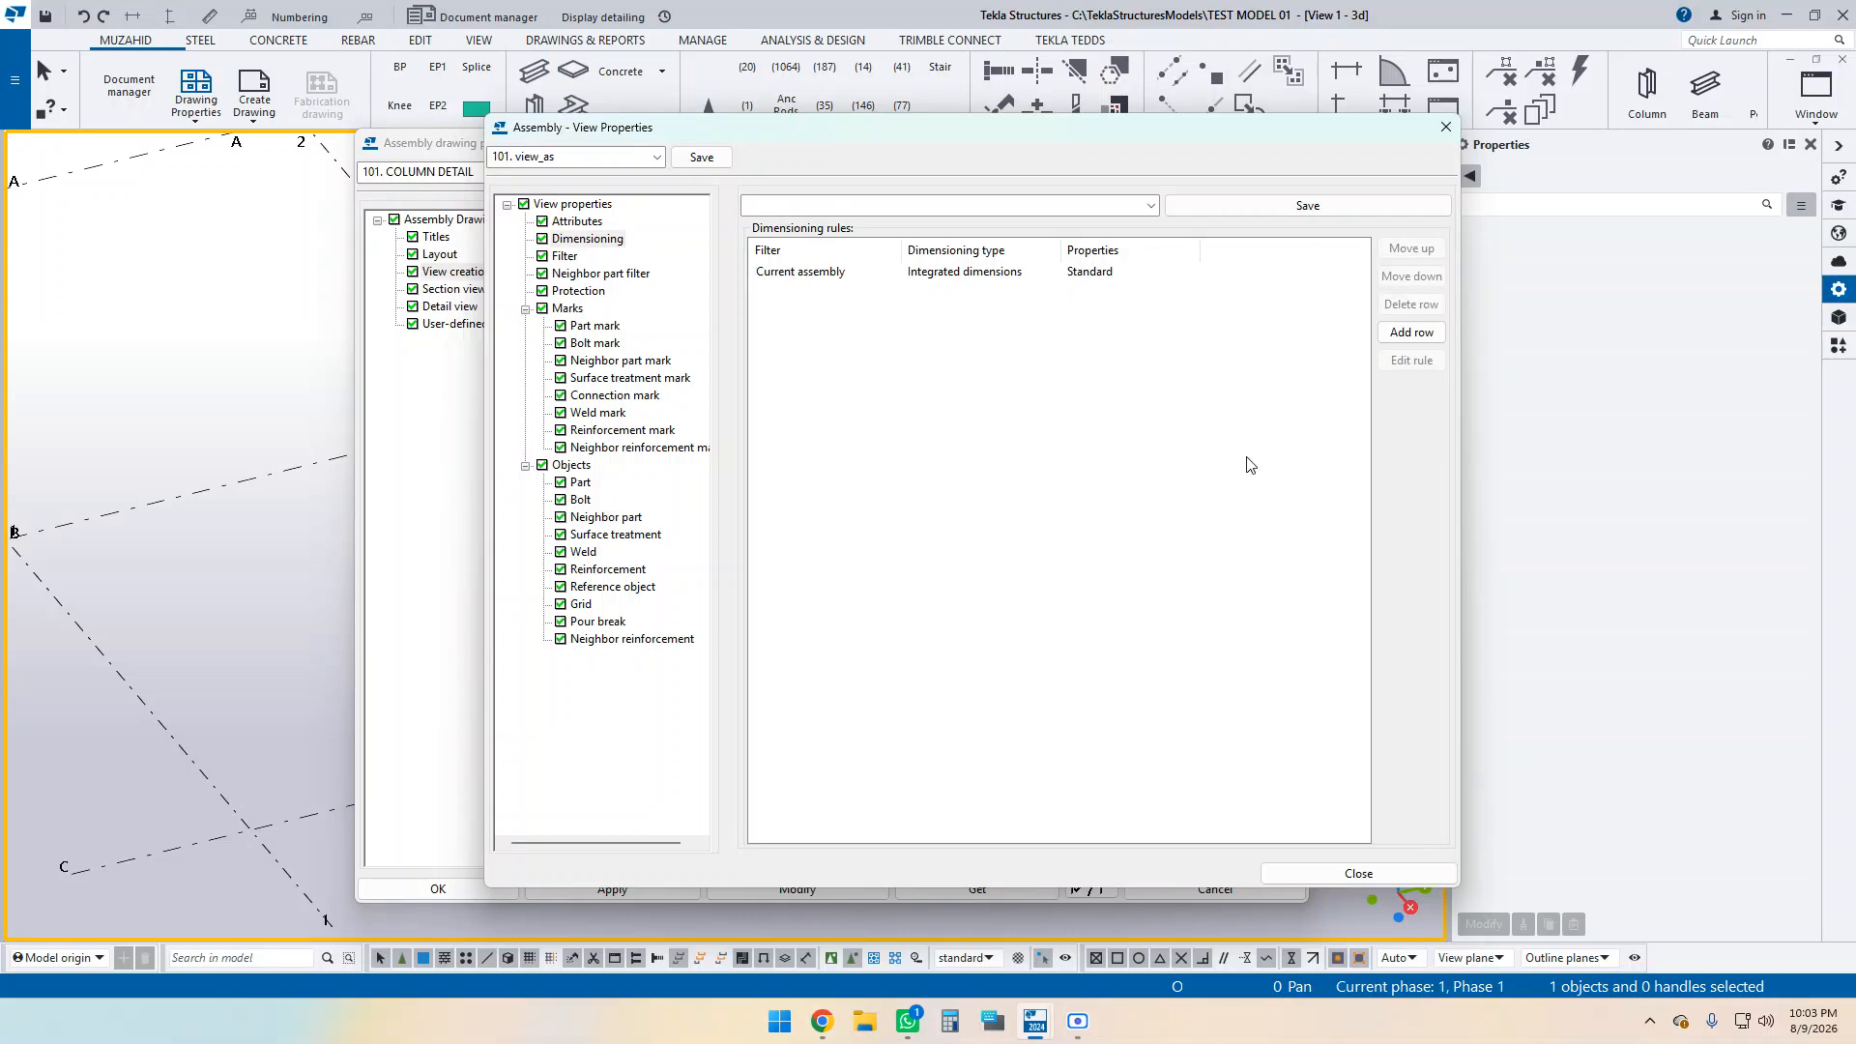
pyautogui.click(701, 157)
# Set the dimensioning type of the Current assembly dimensioning rule to Filter dimensions.
pyautogui.click(576, 242)
pyautogui.click(948, 278)
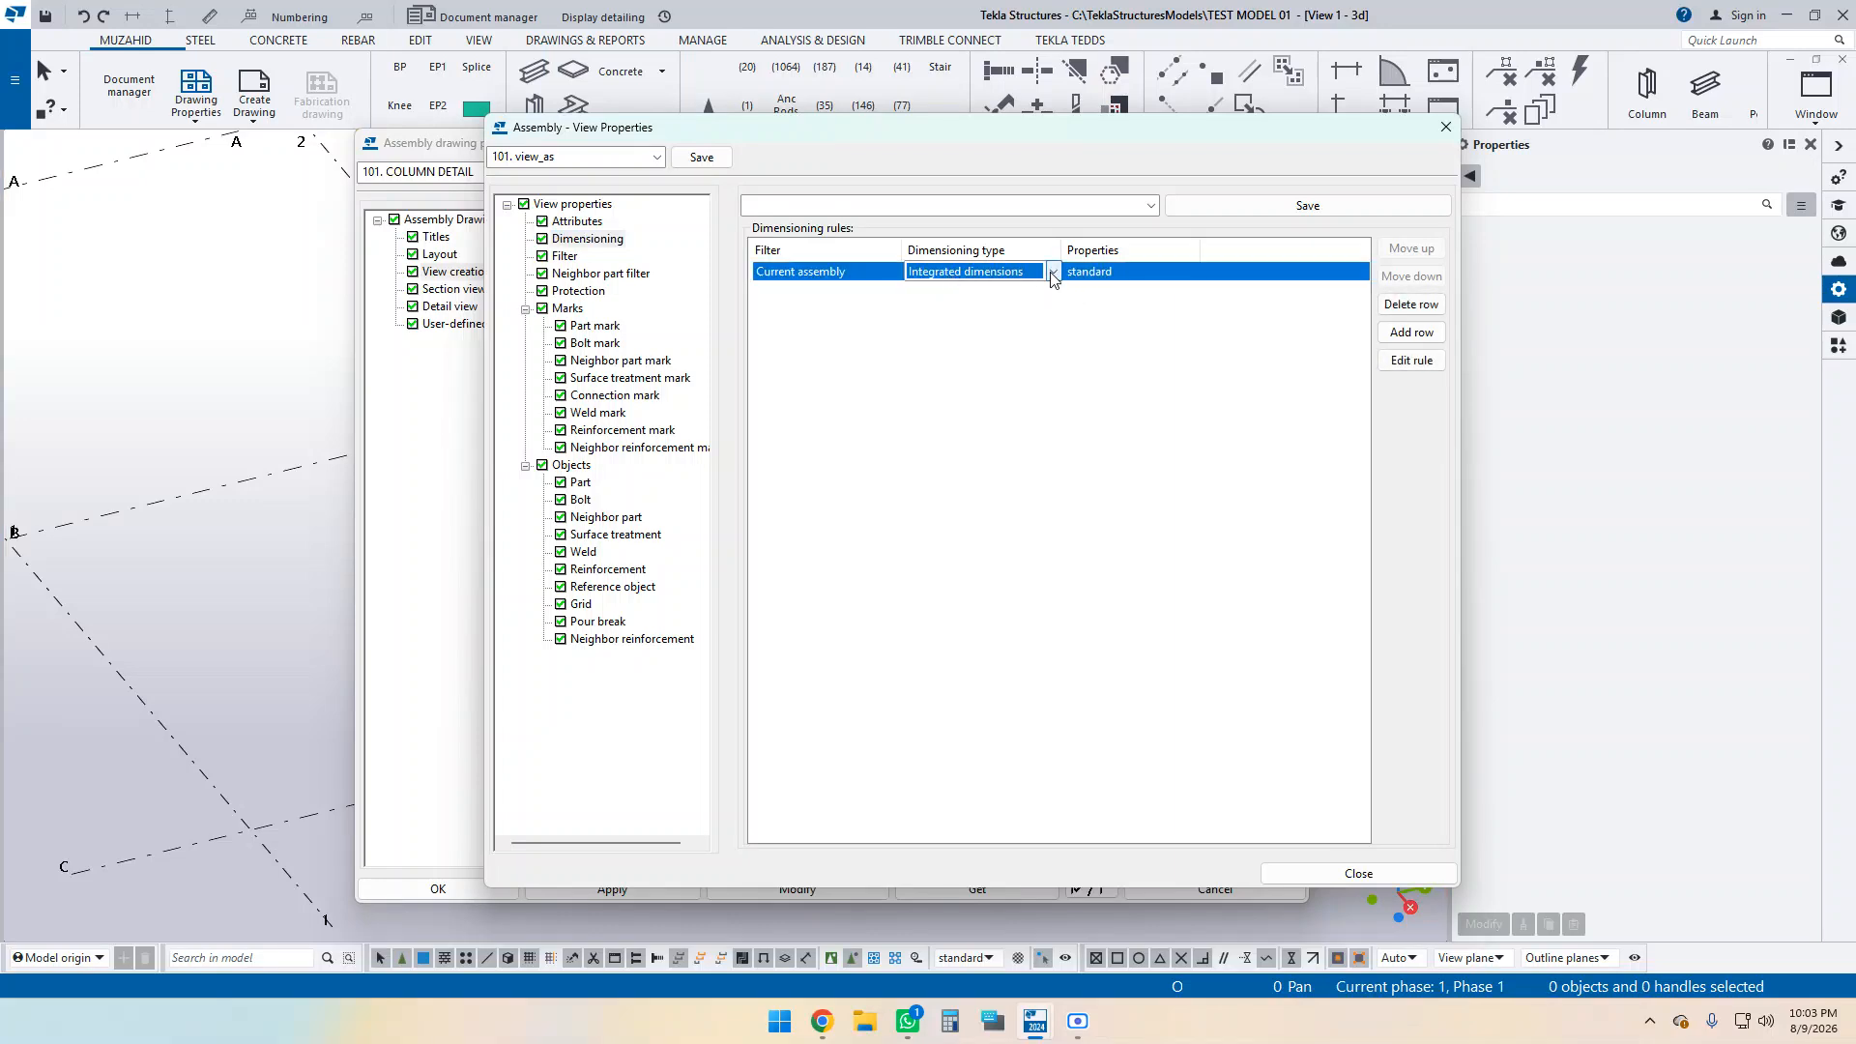
pyautogui.click(1052, 275)
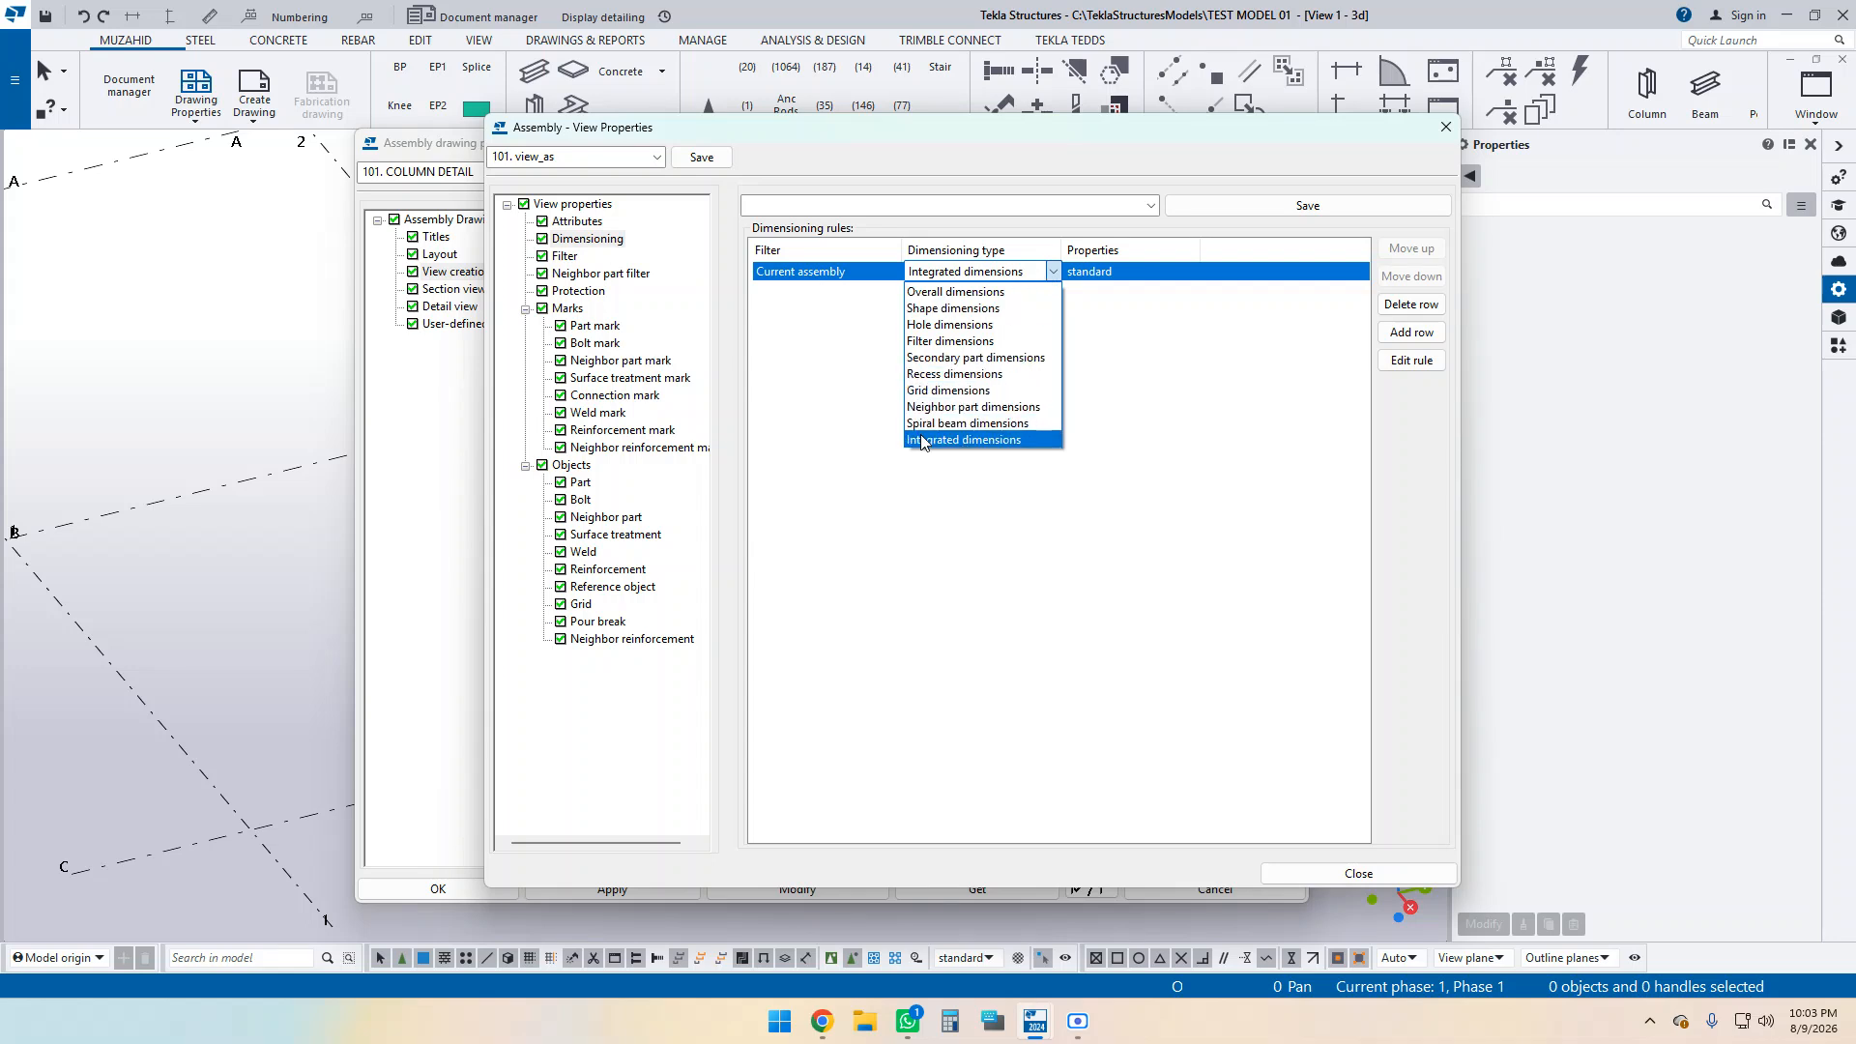
pyautogui.click(936, 341)
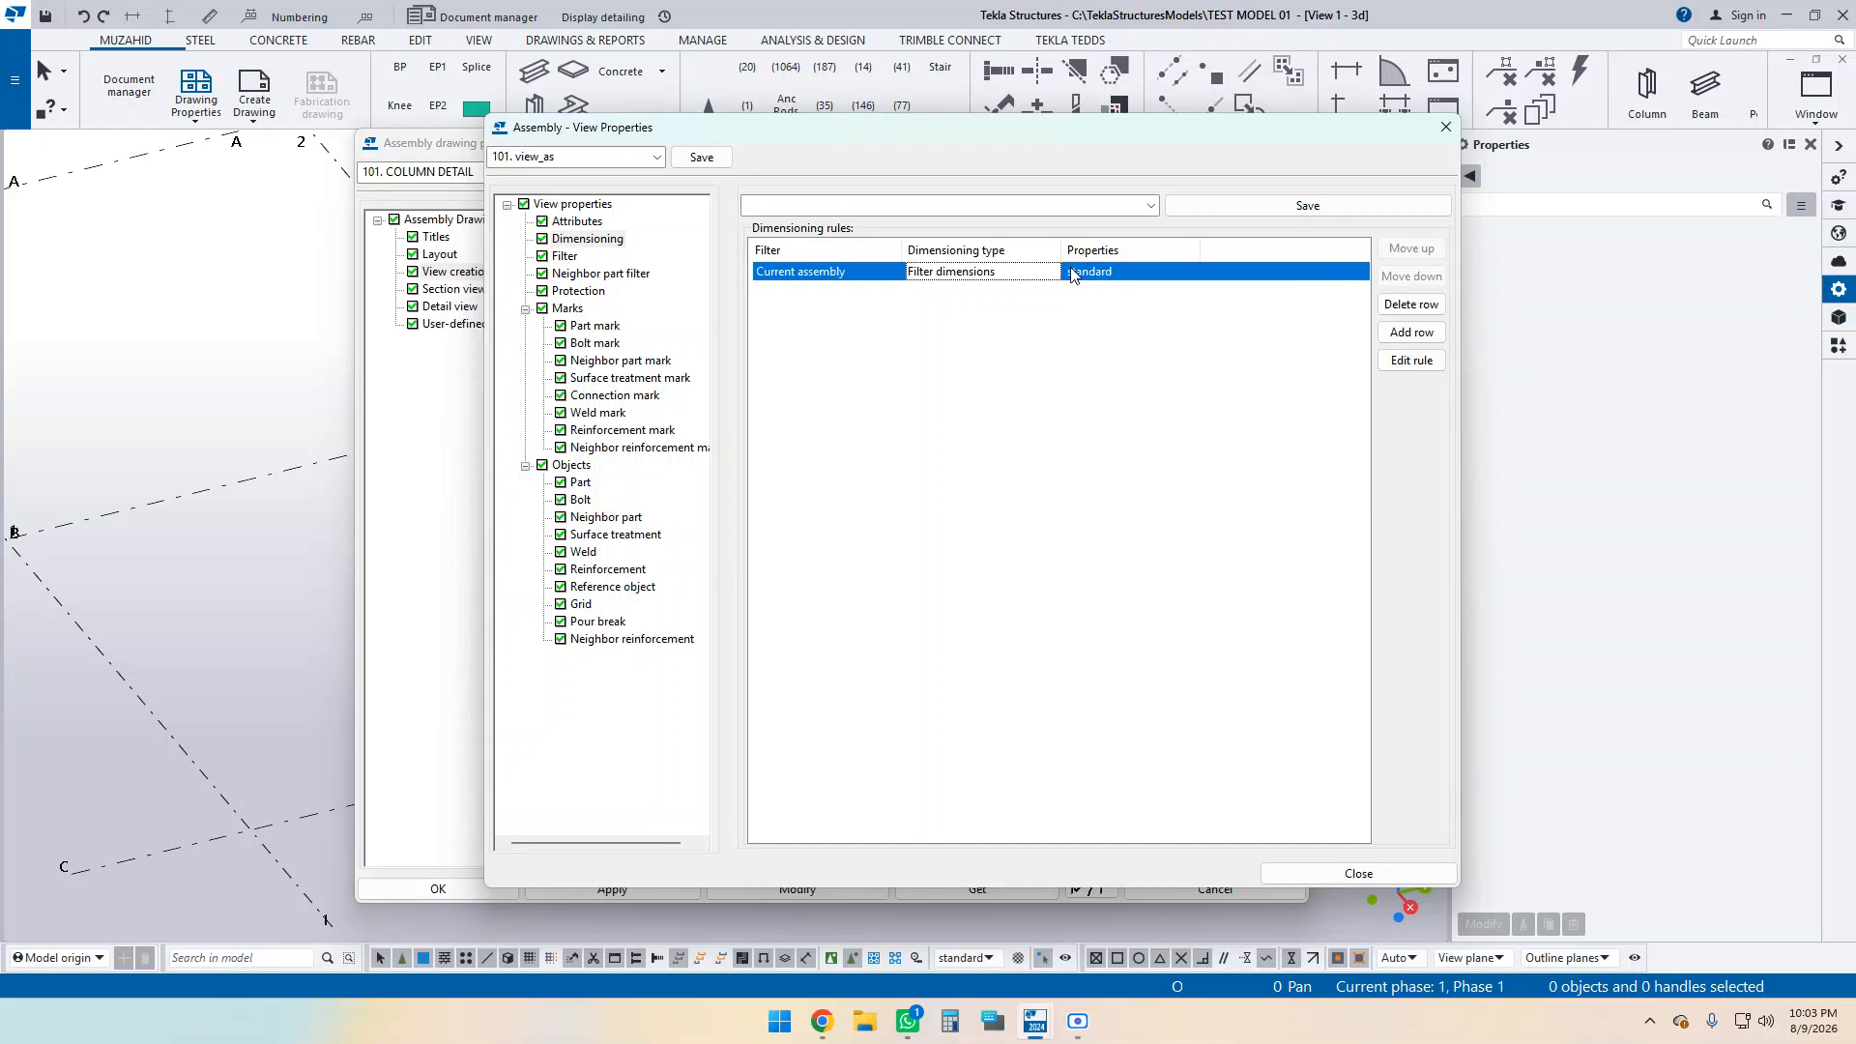
# Edit the Current assembly rule so that it dimensions the objects matching filter M_Filter_PC_GP_STIFF_CL.
pyautogui.click(1411, 360)
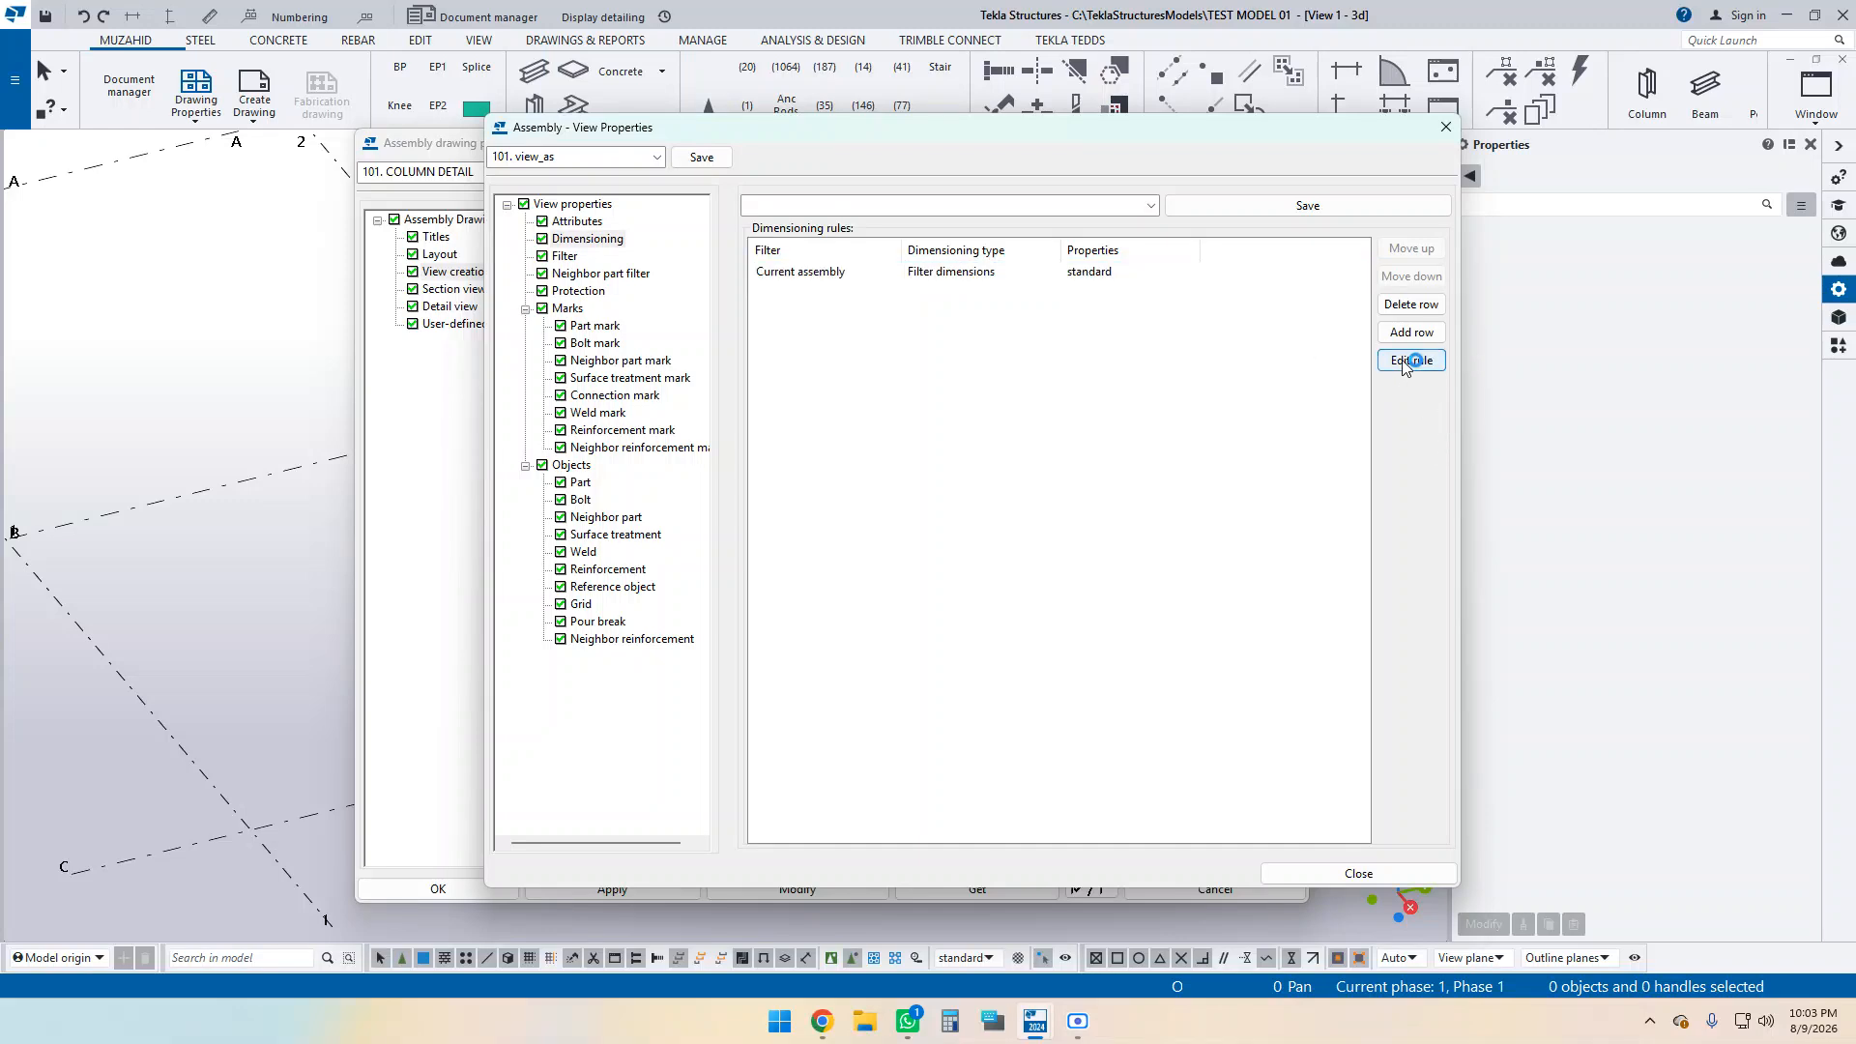
pyautogui.moveTo(571, 18); pyautogui.dragTo(799, 184)
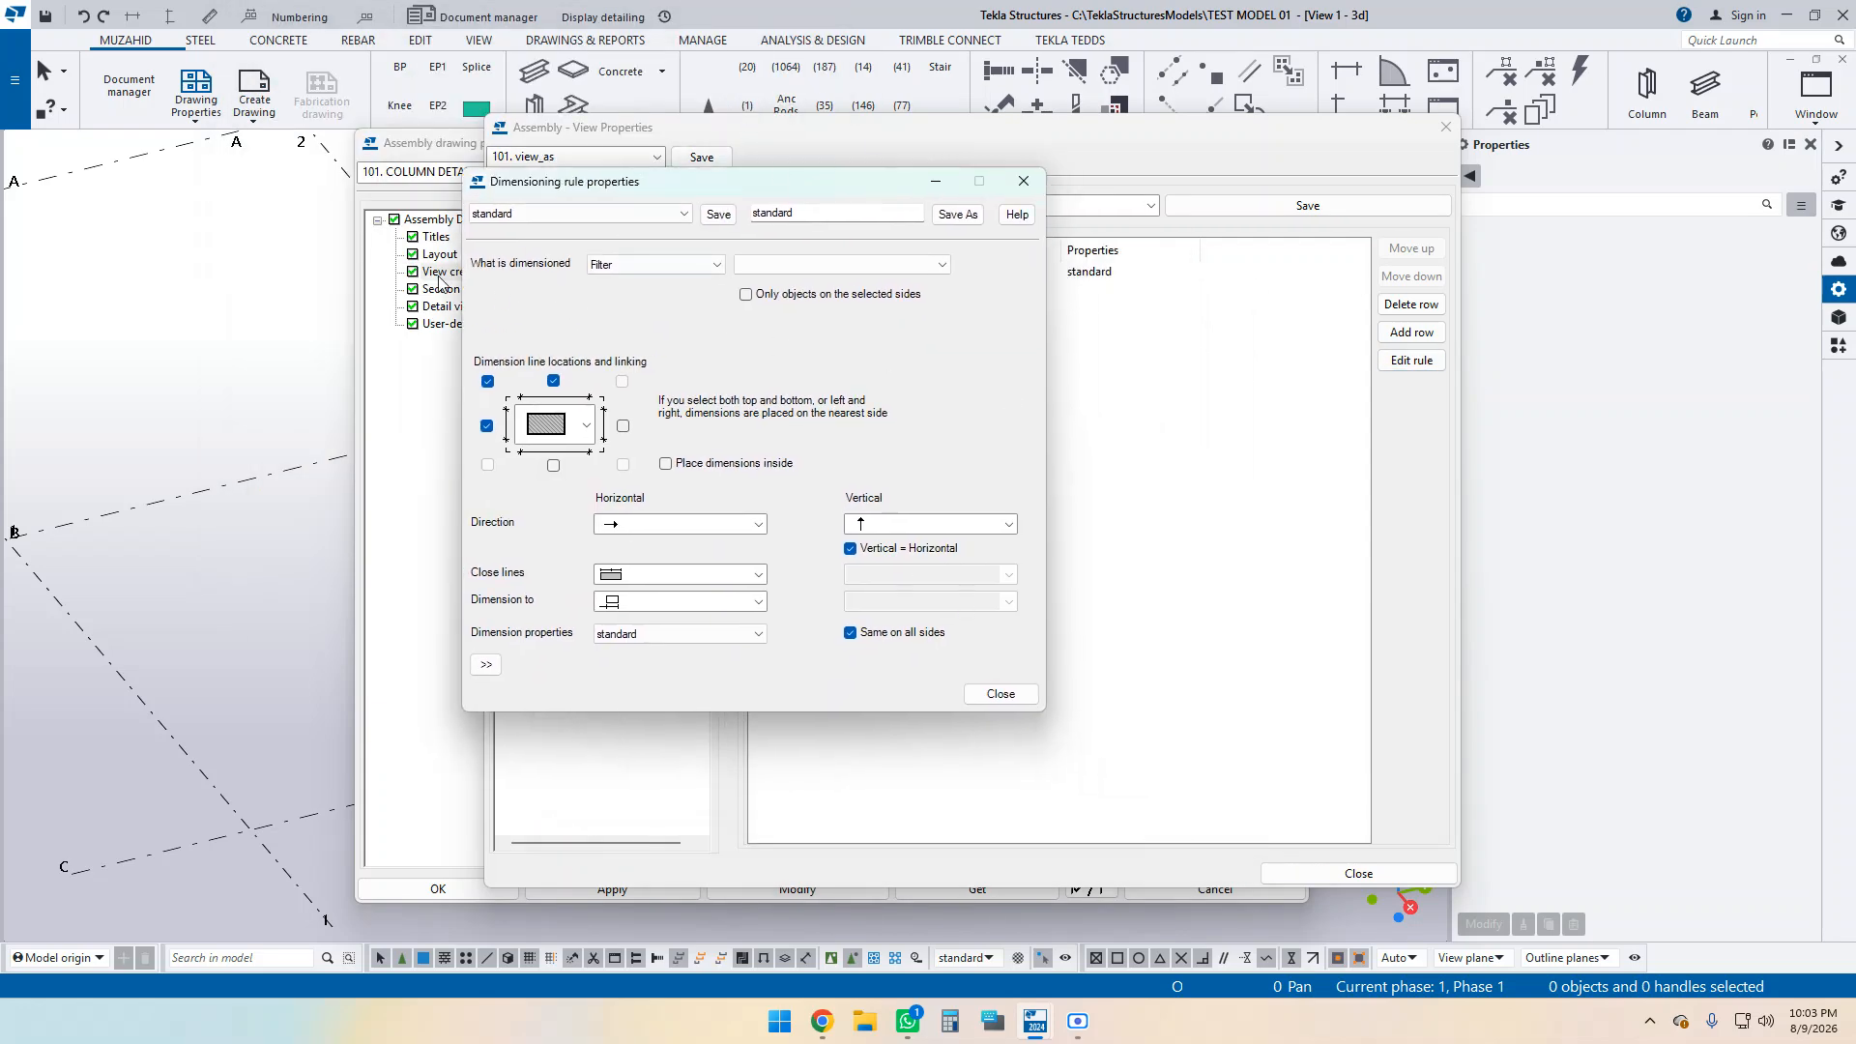
pyautogui.click(684, 267)
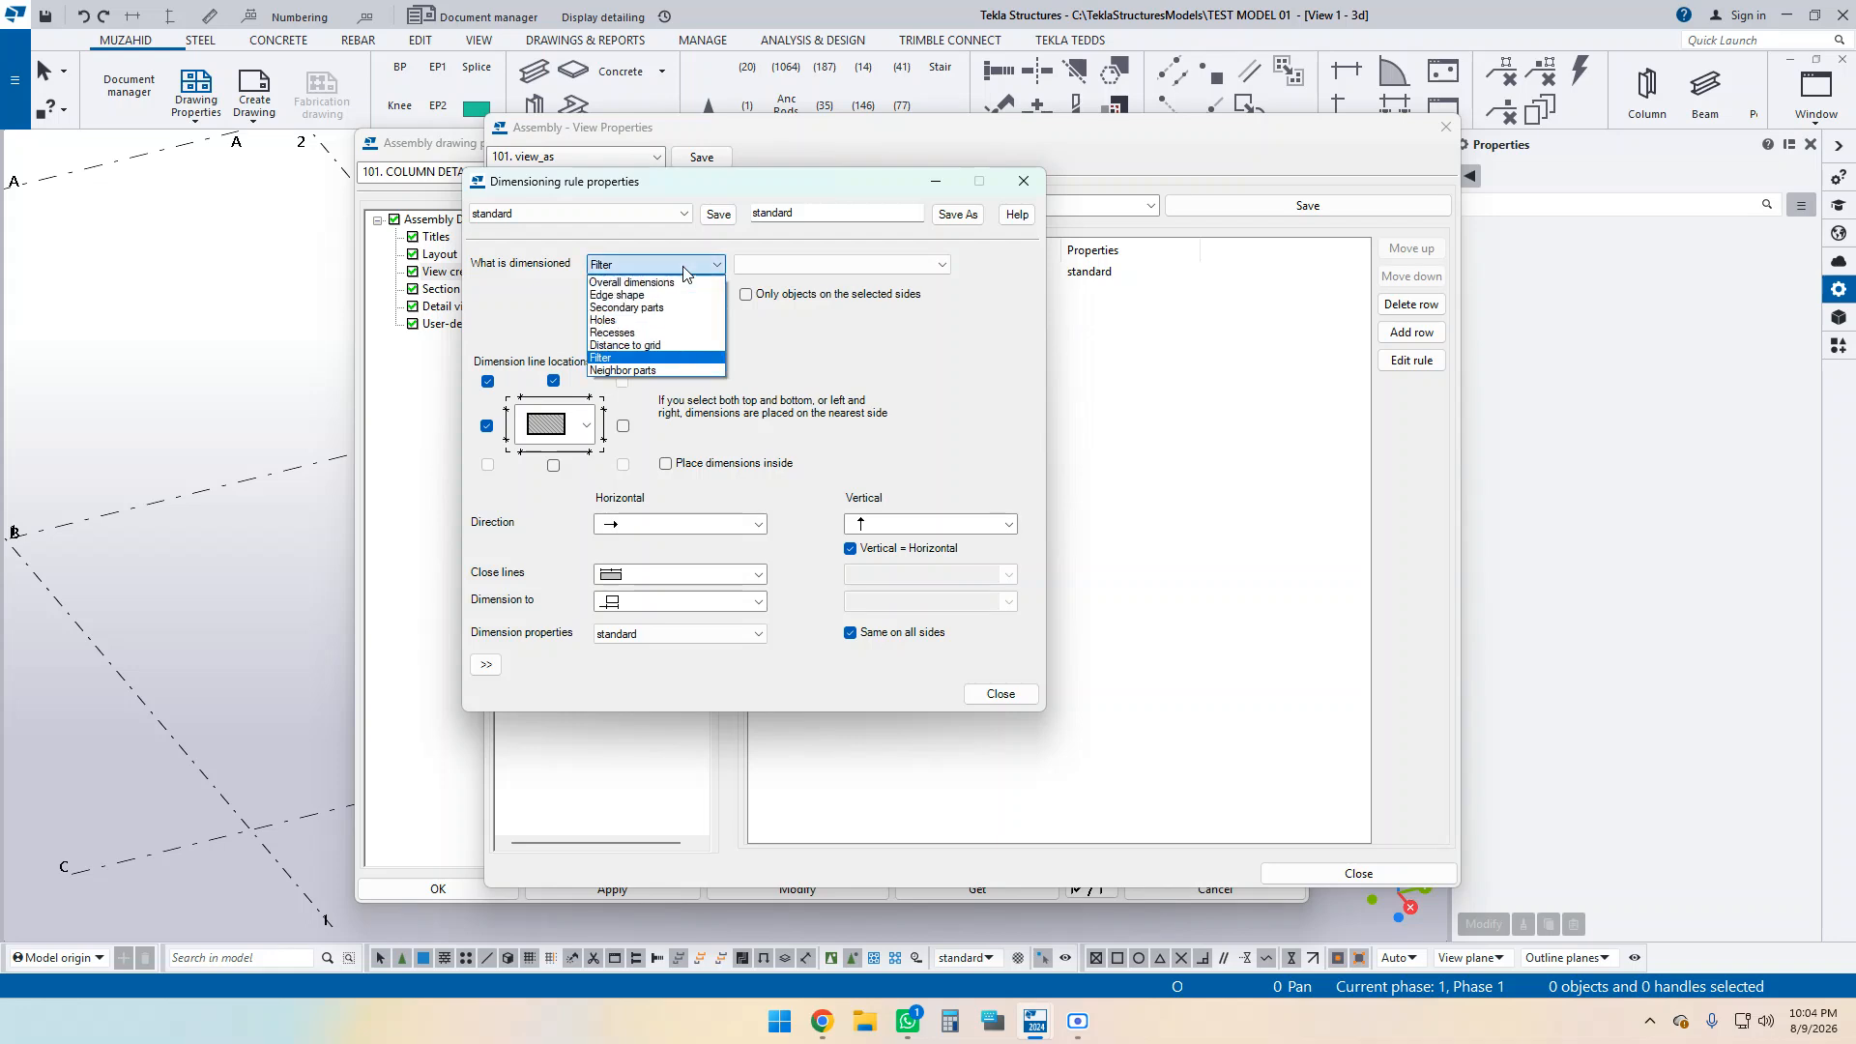
pyautogui.click(619, 357)
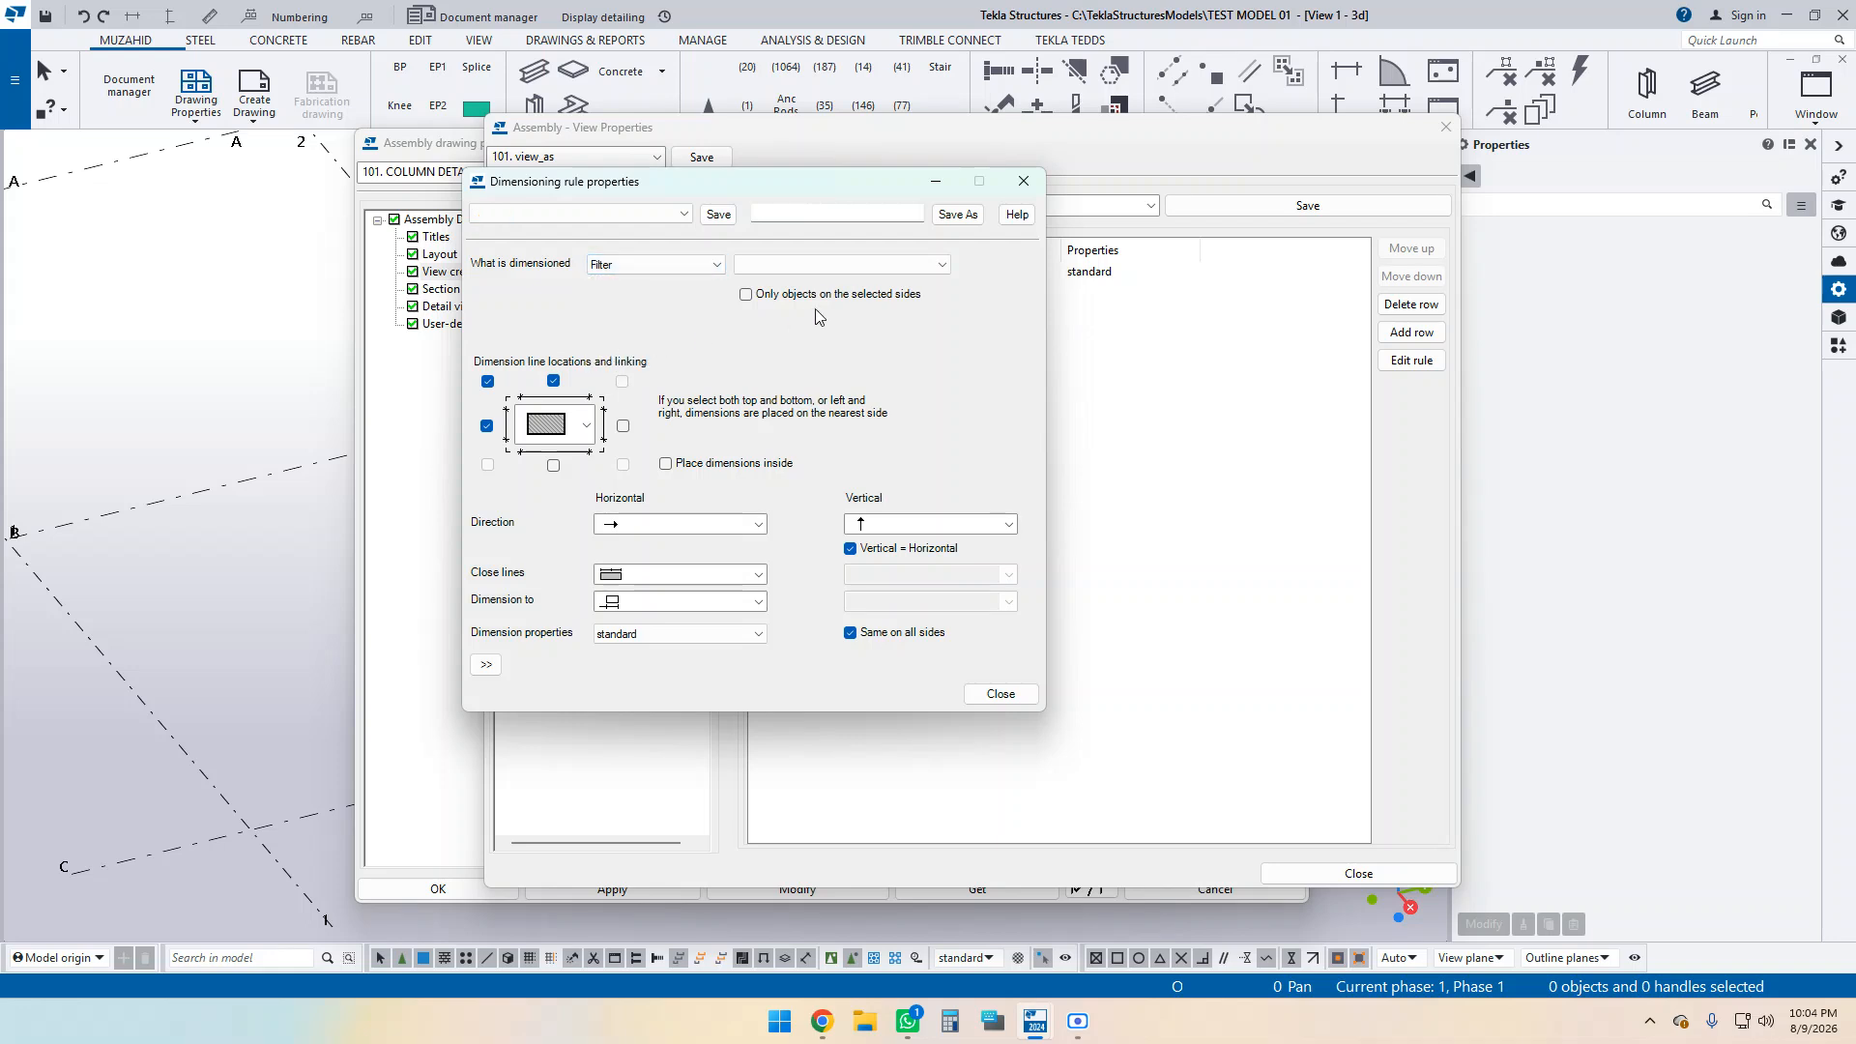
pyautogui.click(911, 269)
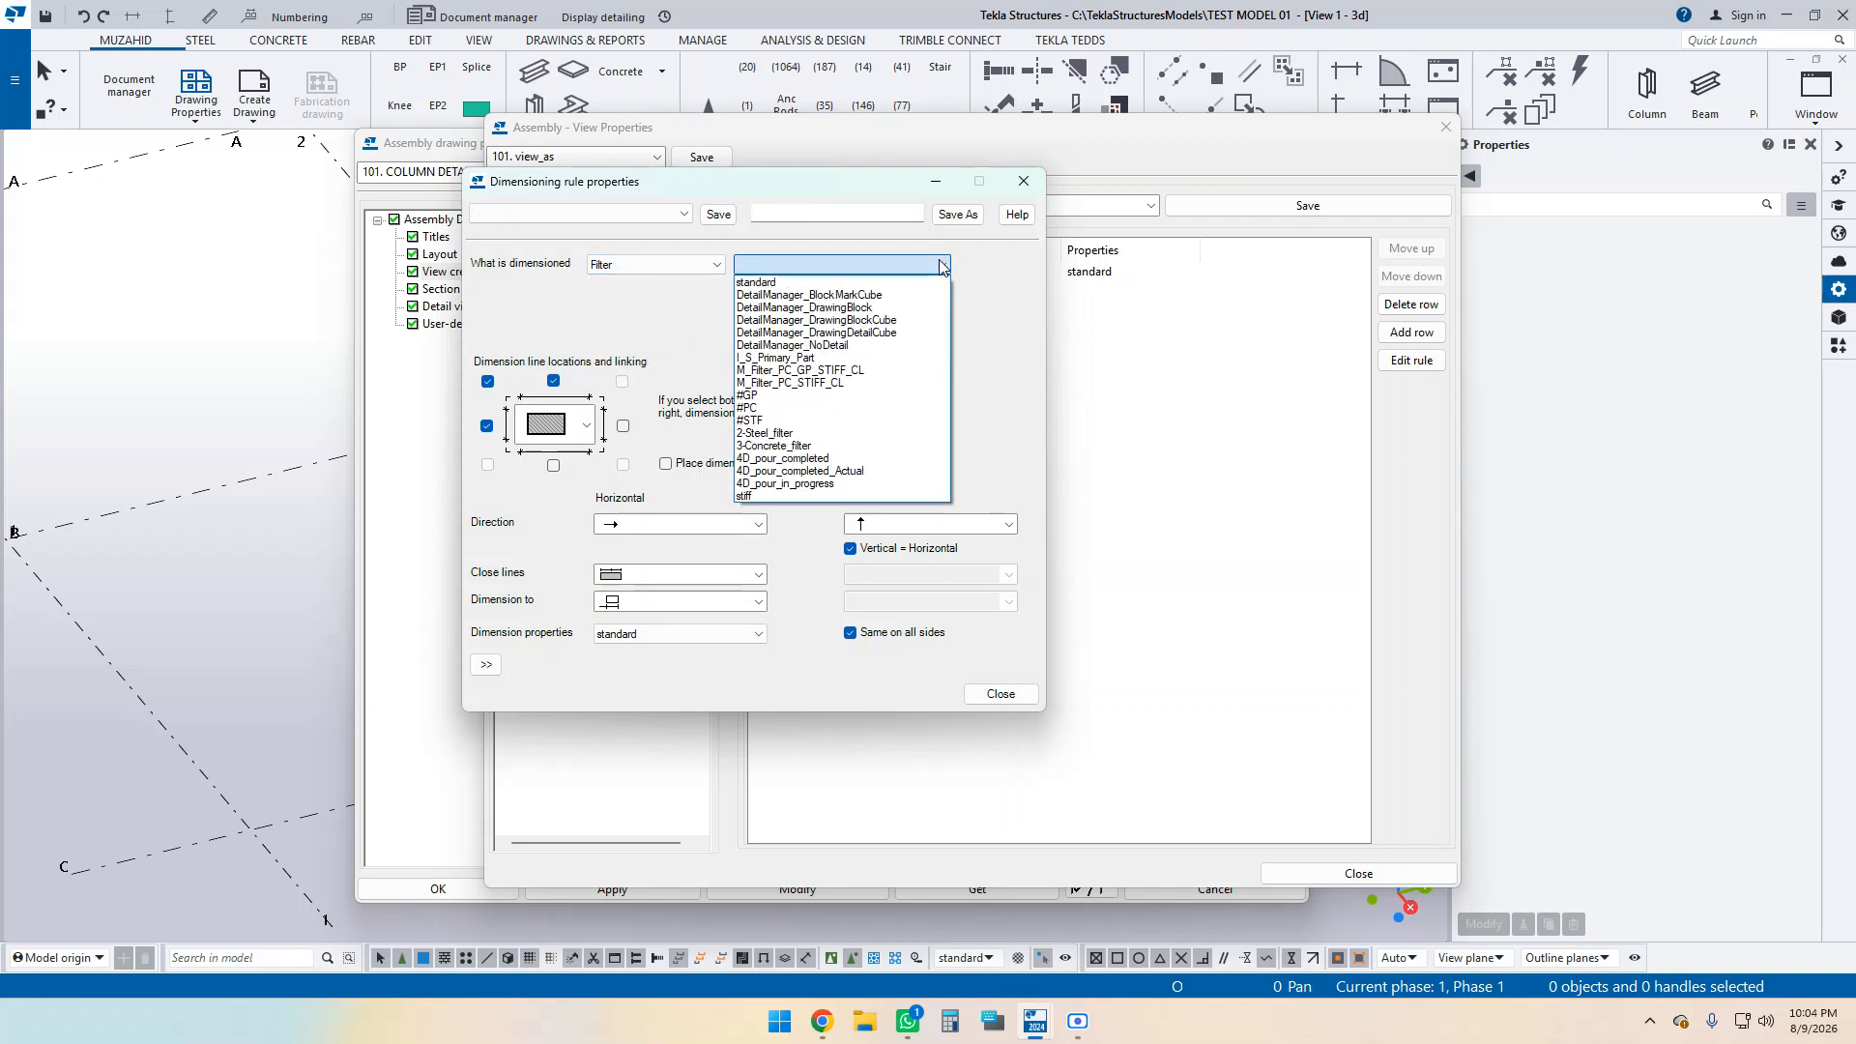
pyautogui.click(844, 372)
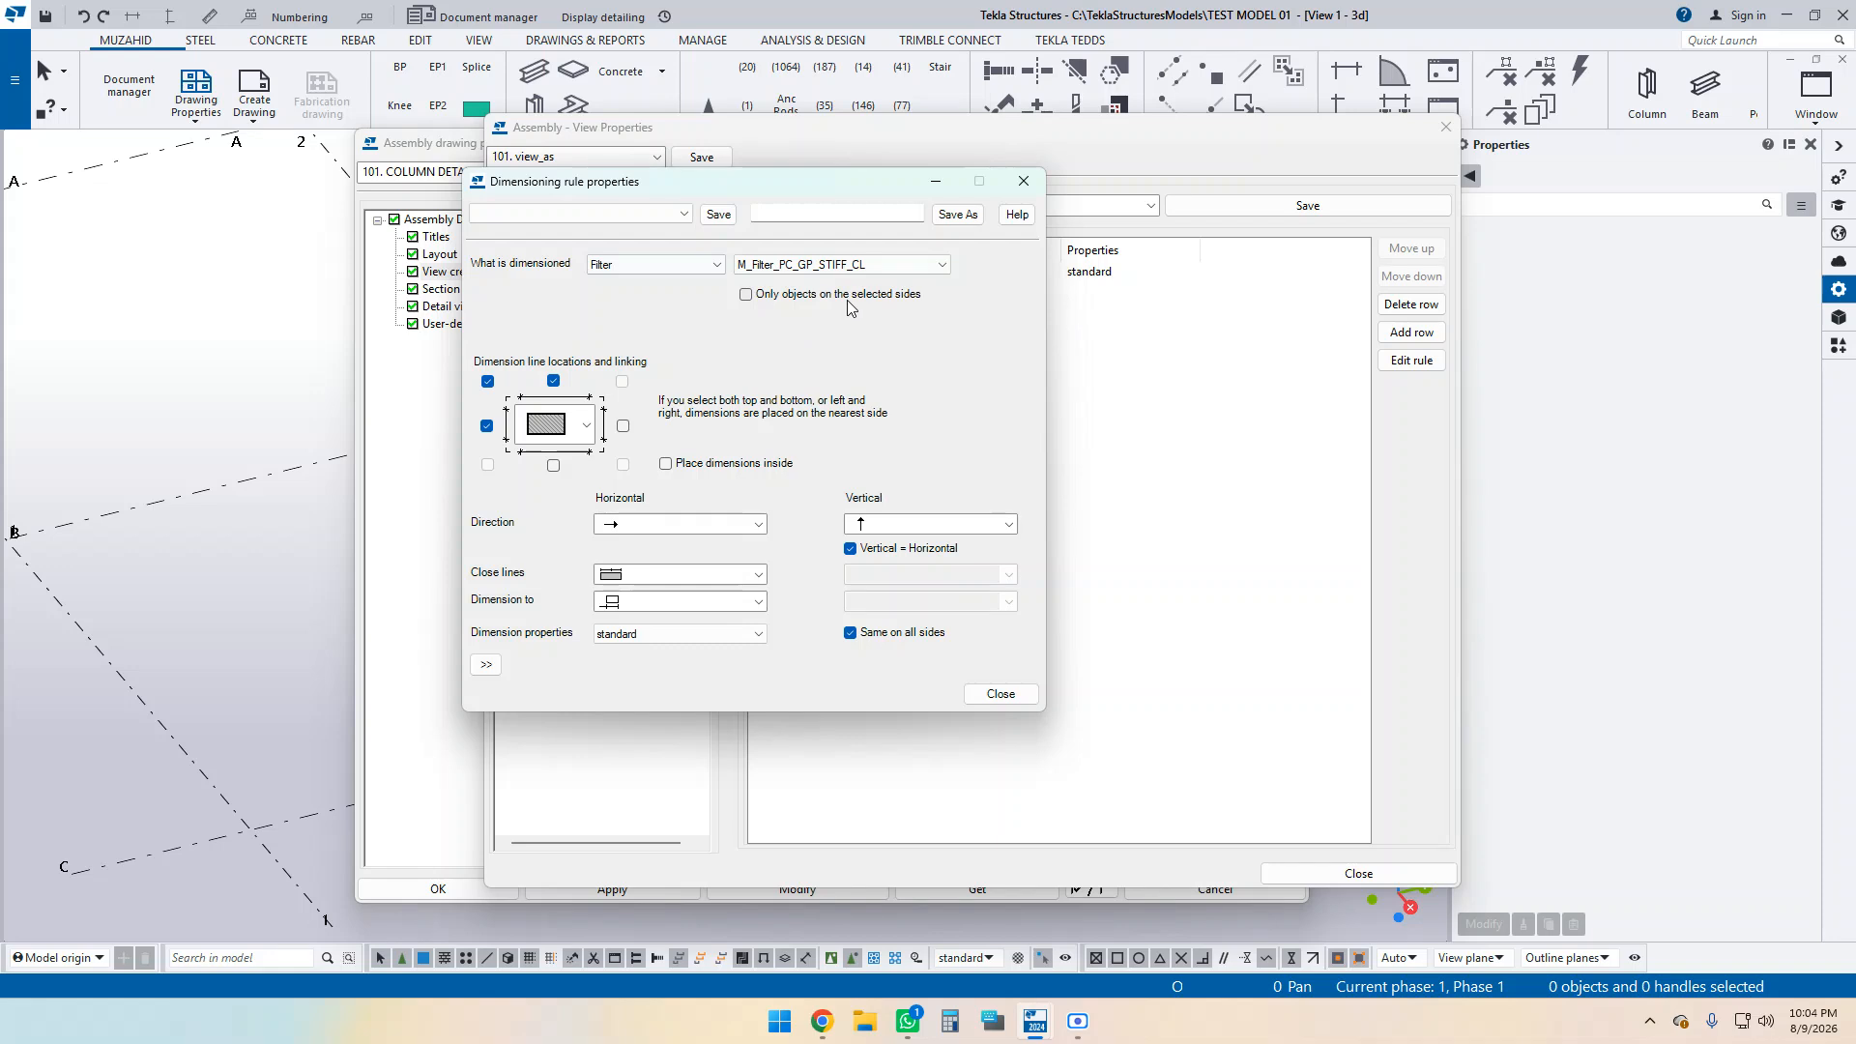
# Turn off the left-side dimension line location in the rule, leaving only the one above the part active.
pyautogui.moveTo(754, 184); pyautogui.dragTo(769, 186)
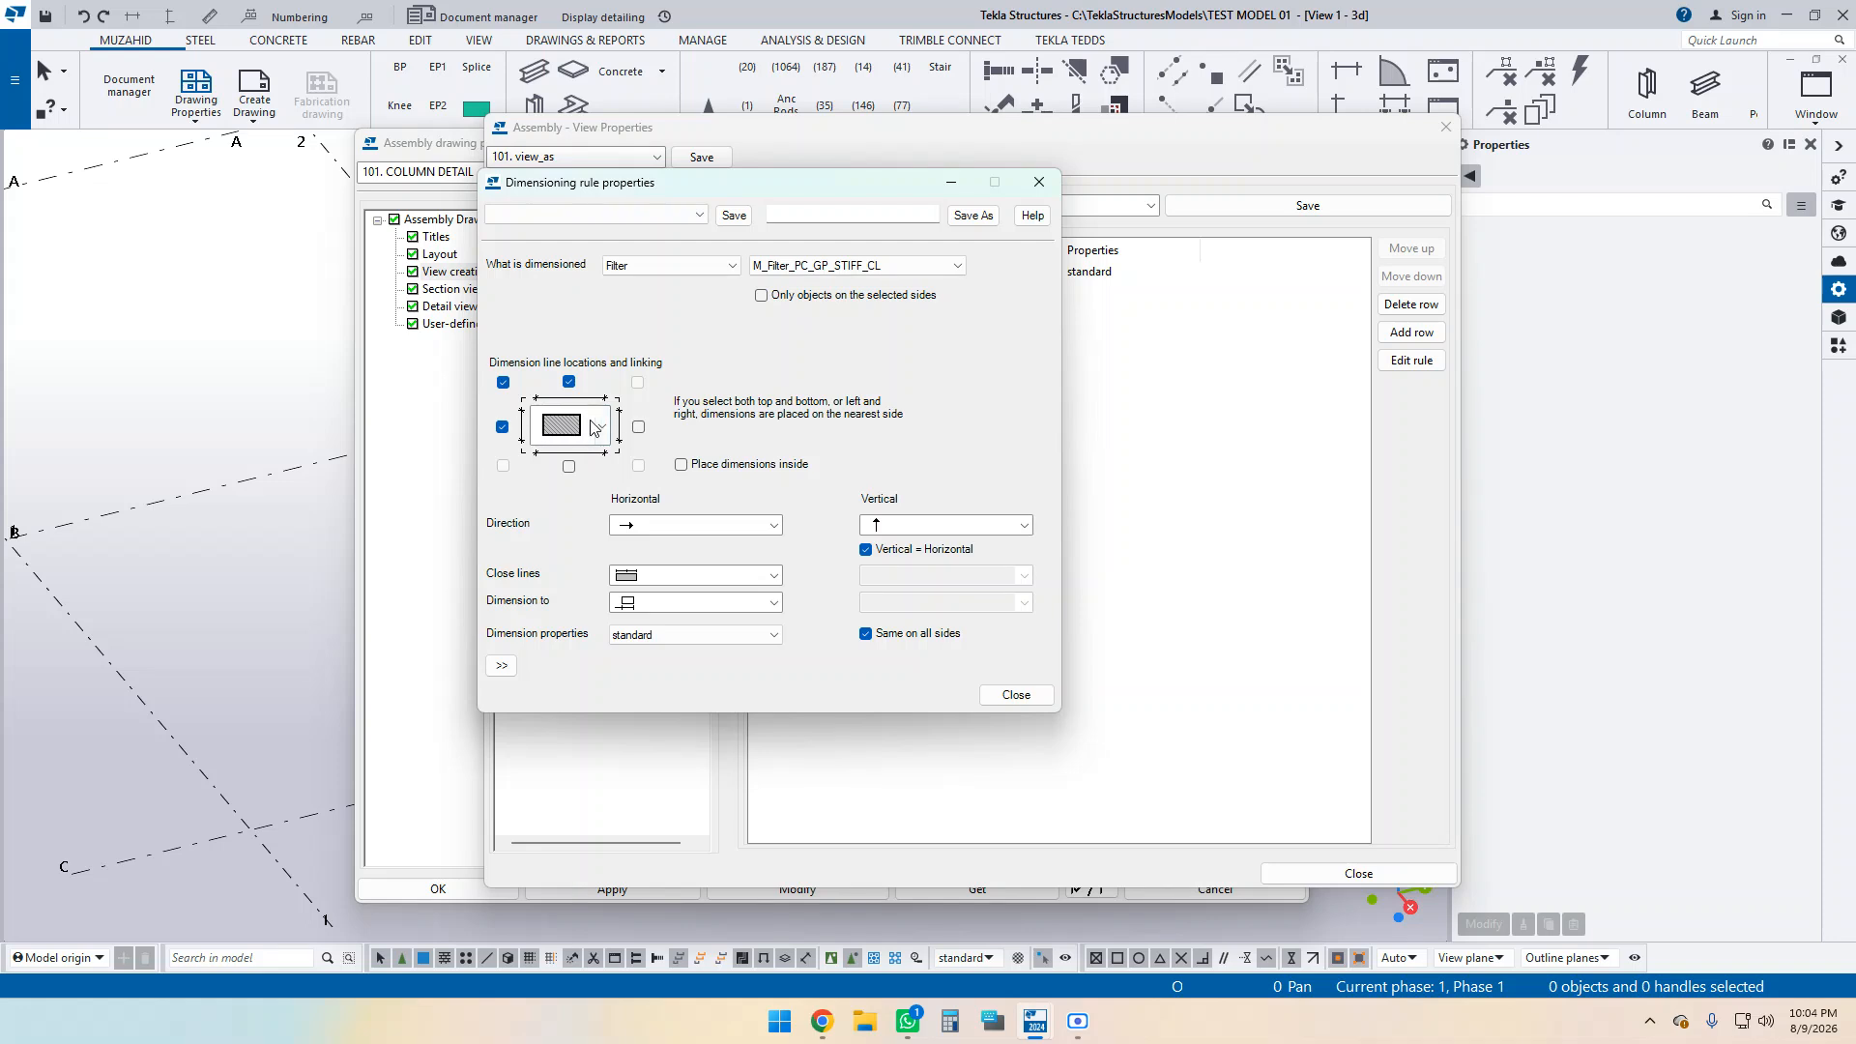
pyautogui.click(502, 426)
pyautogui.moveTo(695, 183); pyautogui.dragTo(695, 131)
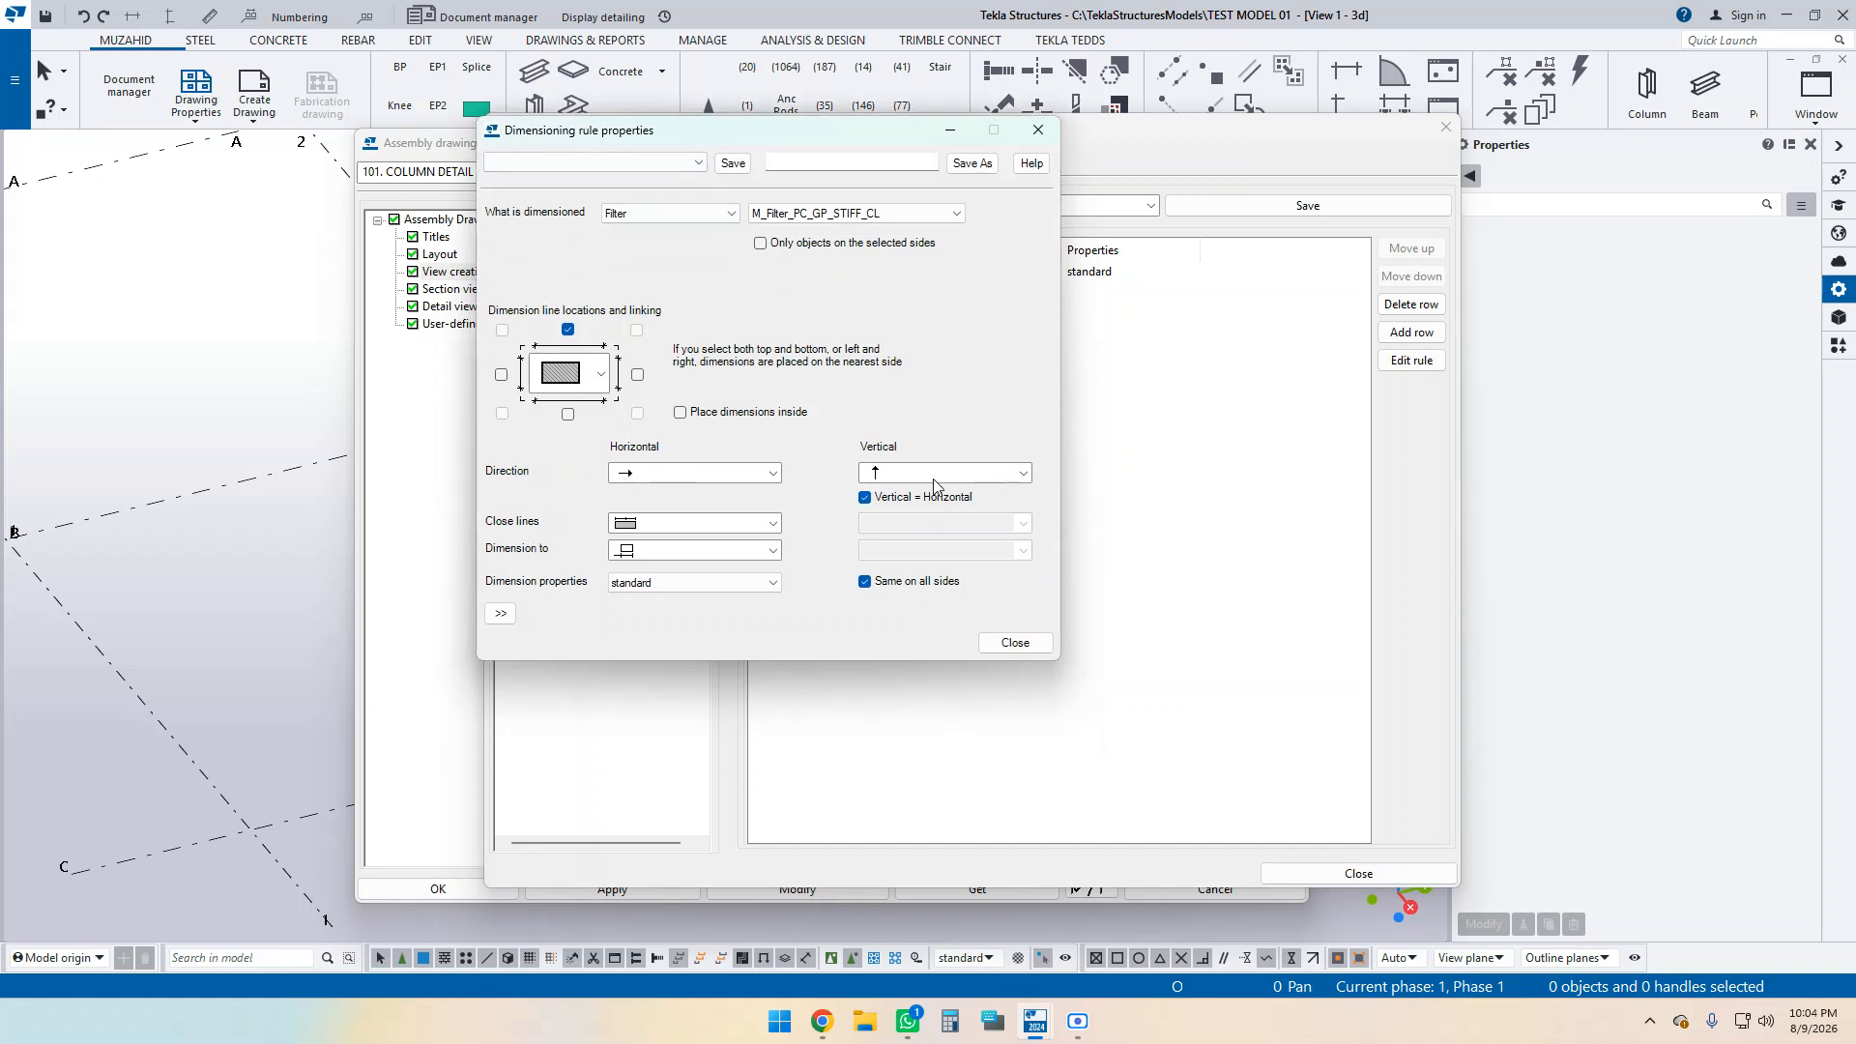
# Try the leftward horizontal dimension direction, restore the rightward one, and check the Close lines choices.
pyautogui.click(671, 476)
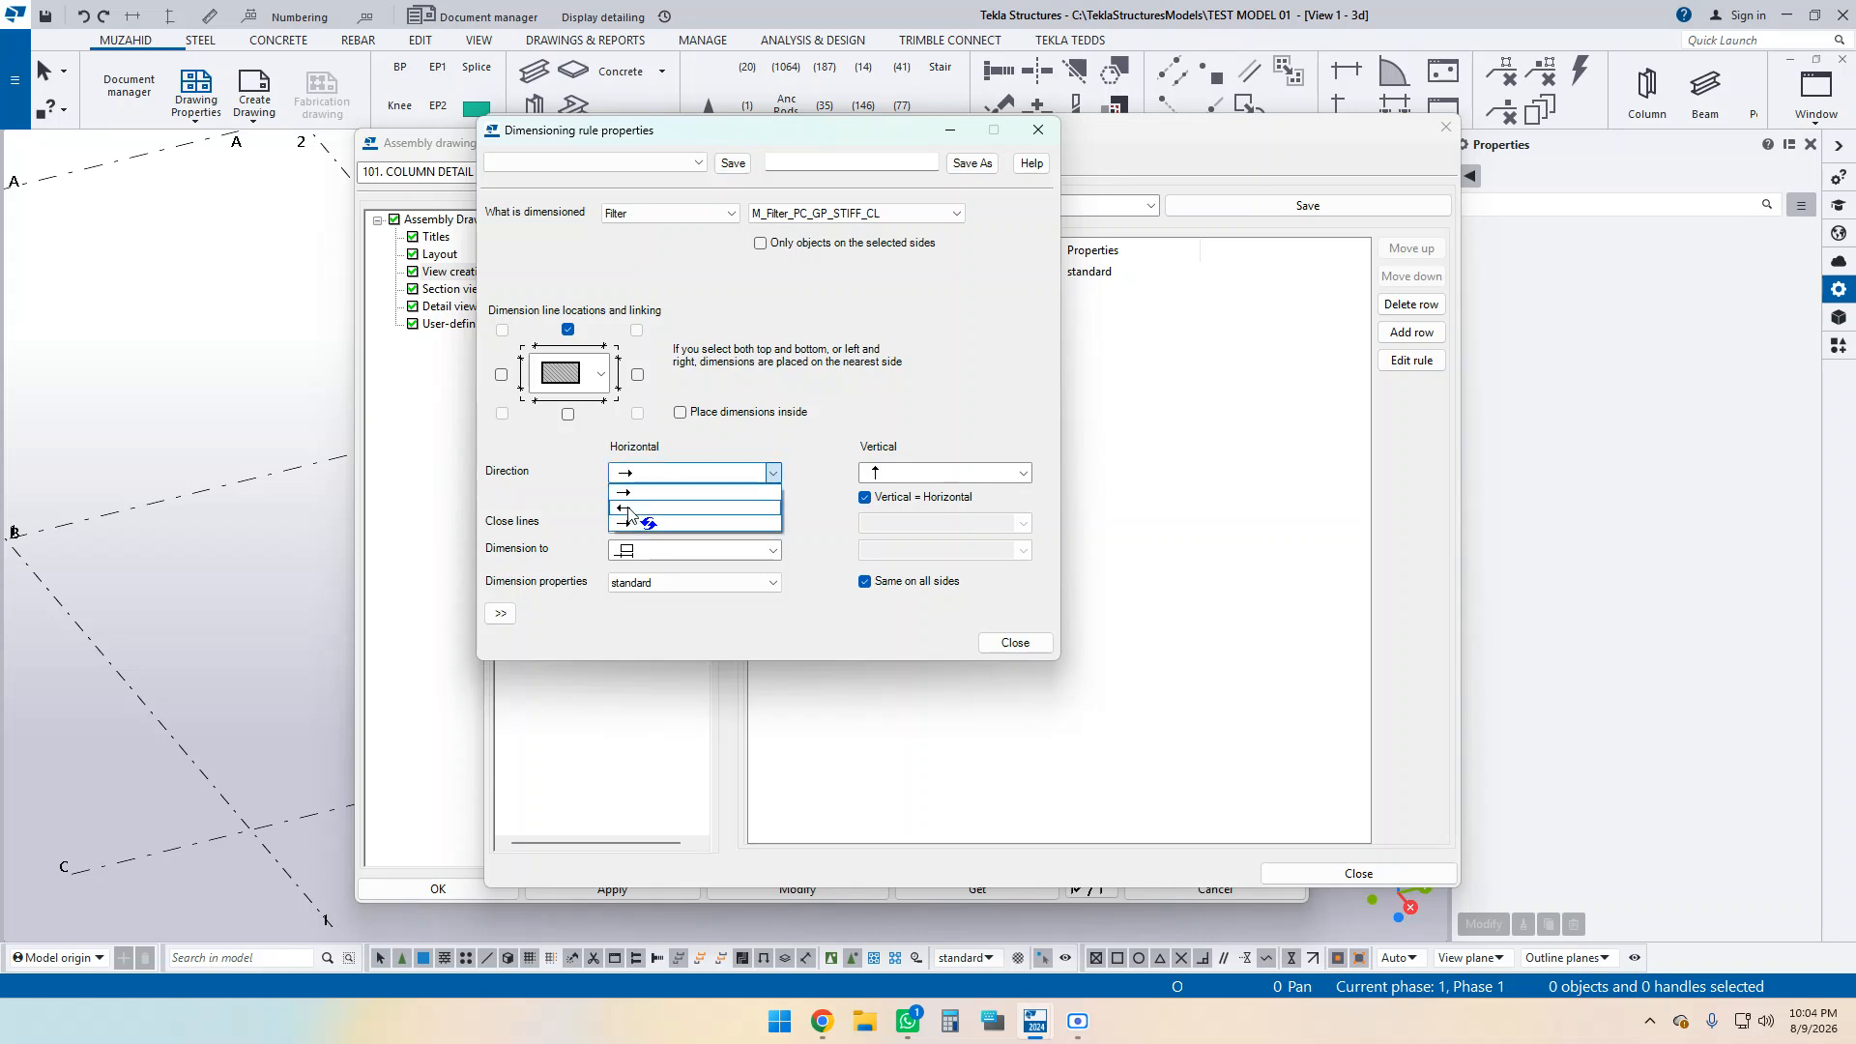
pyautogui.click(646, 507)
pyautogui.click(656, 475)
pyautogui.click(640, 490)
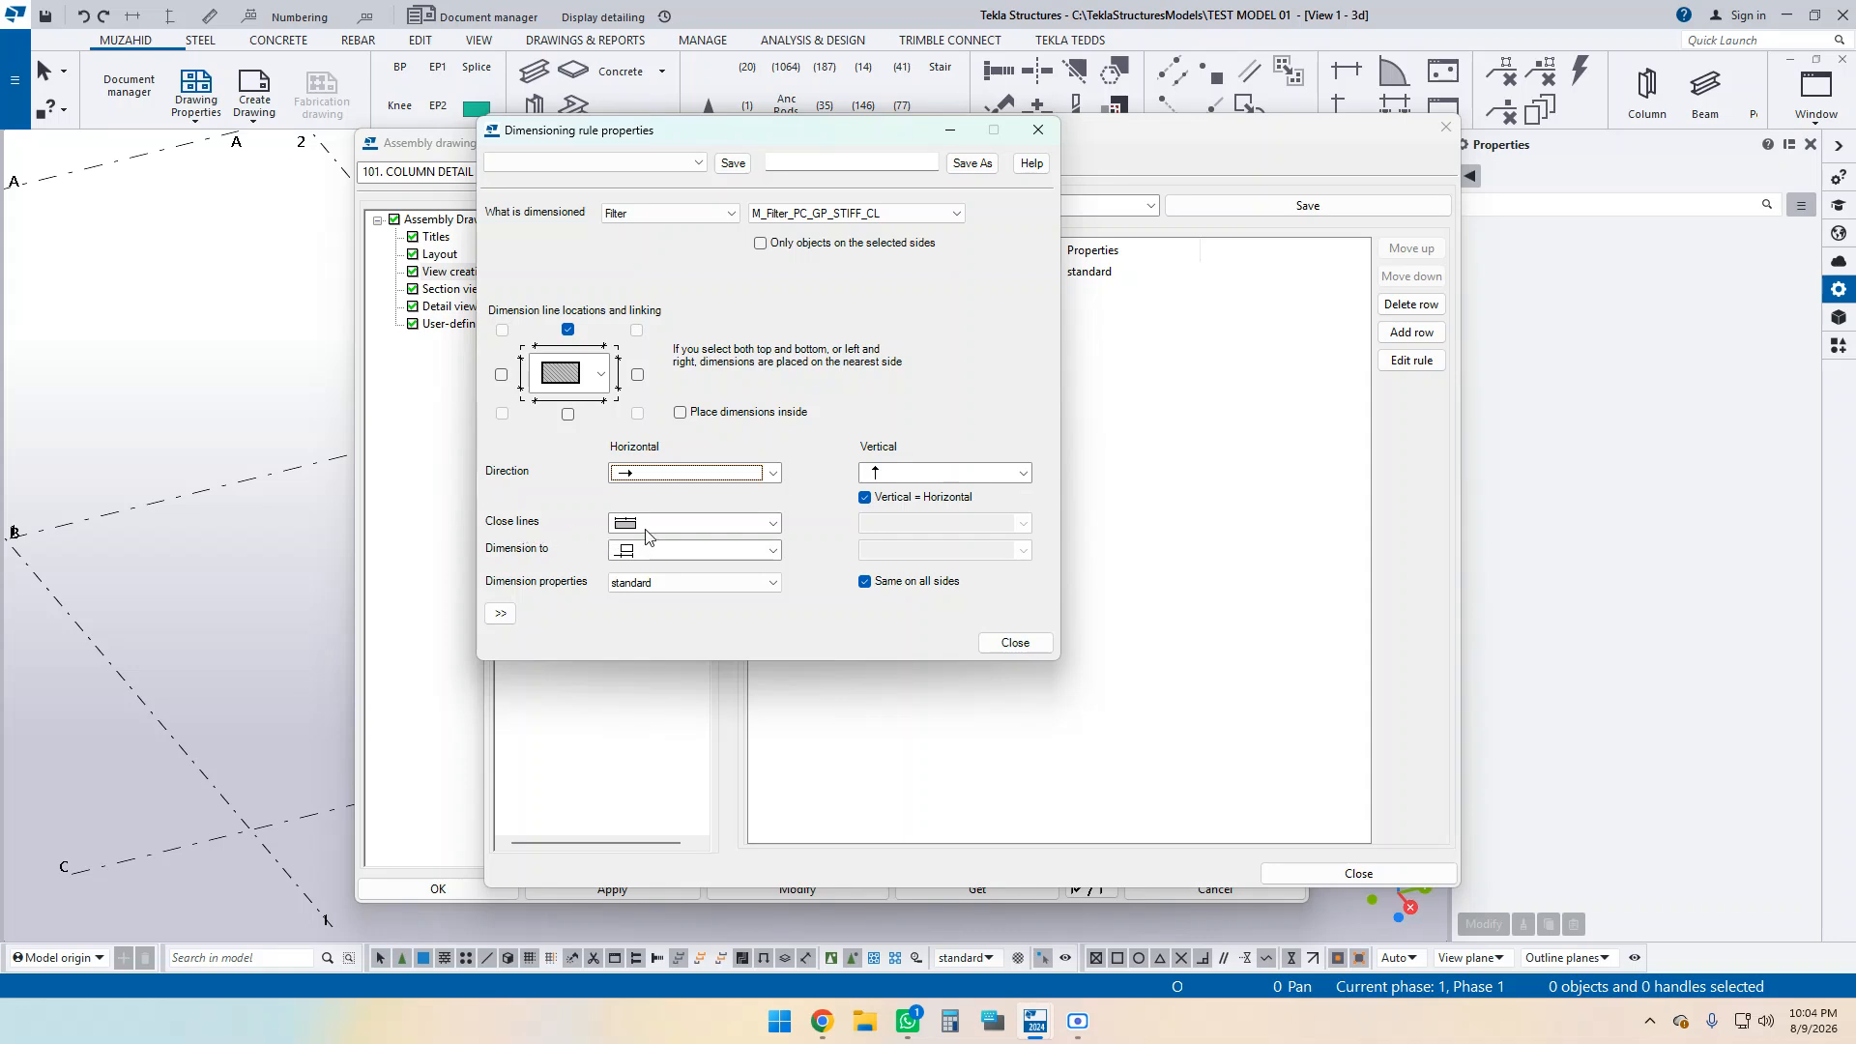
pyautogui.click(717, 531)
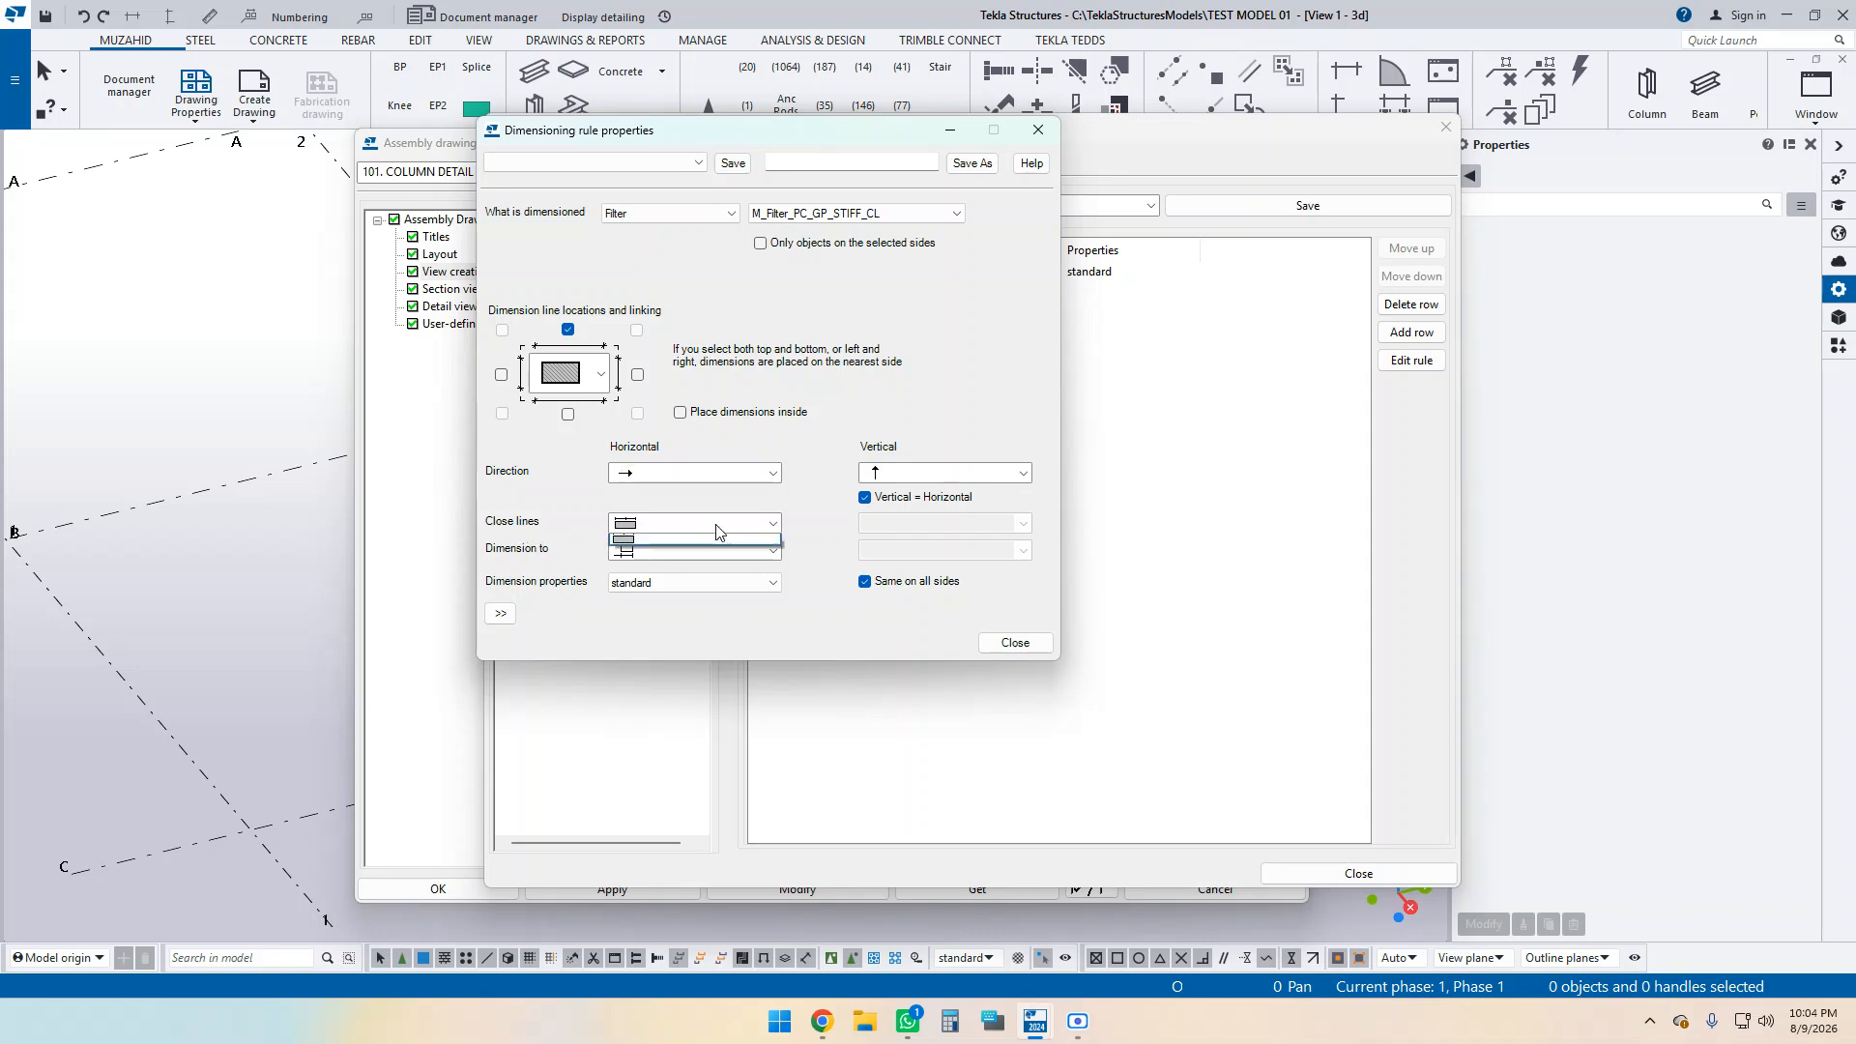
pyautogui.click(717, 528)
pyautogui.click(717, 527)
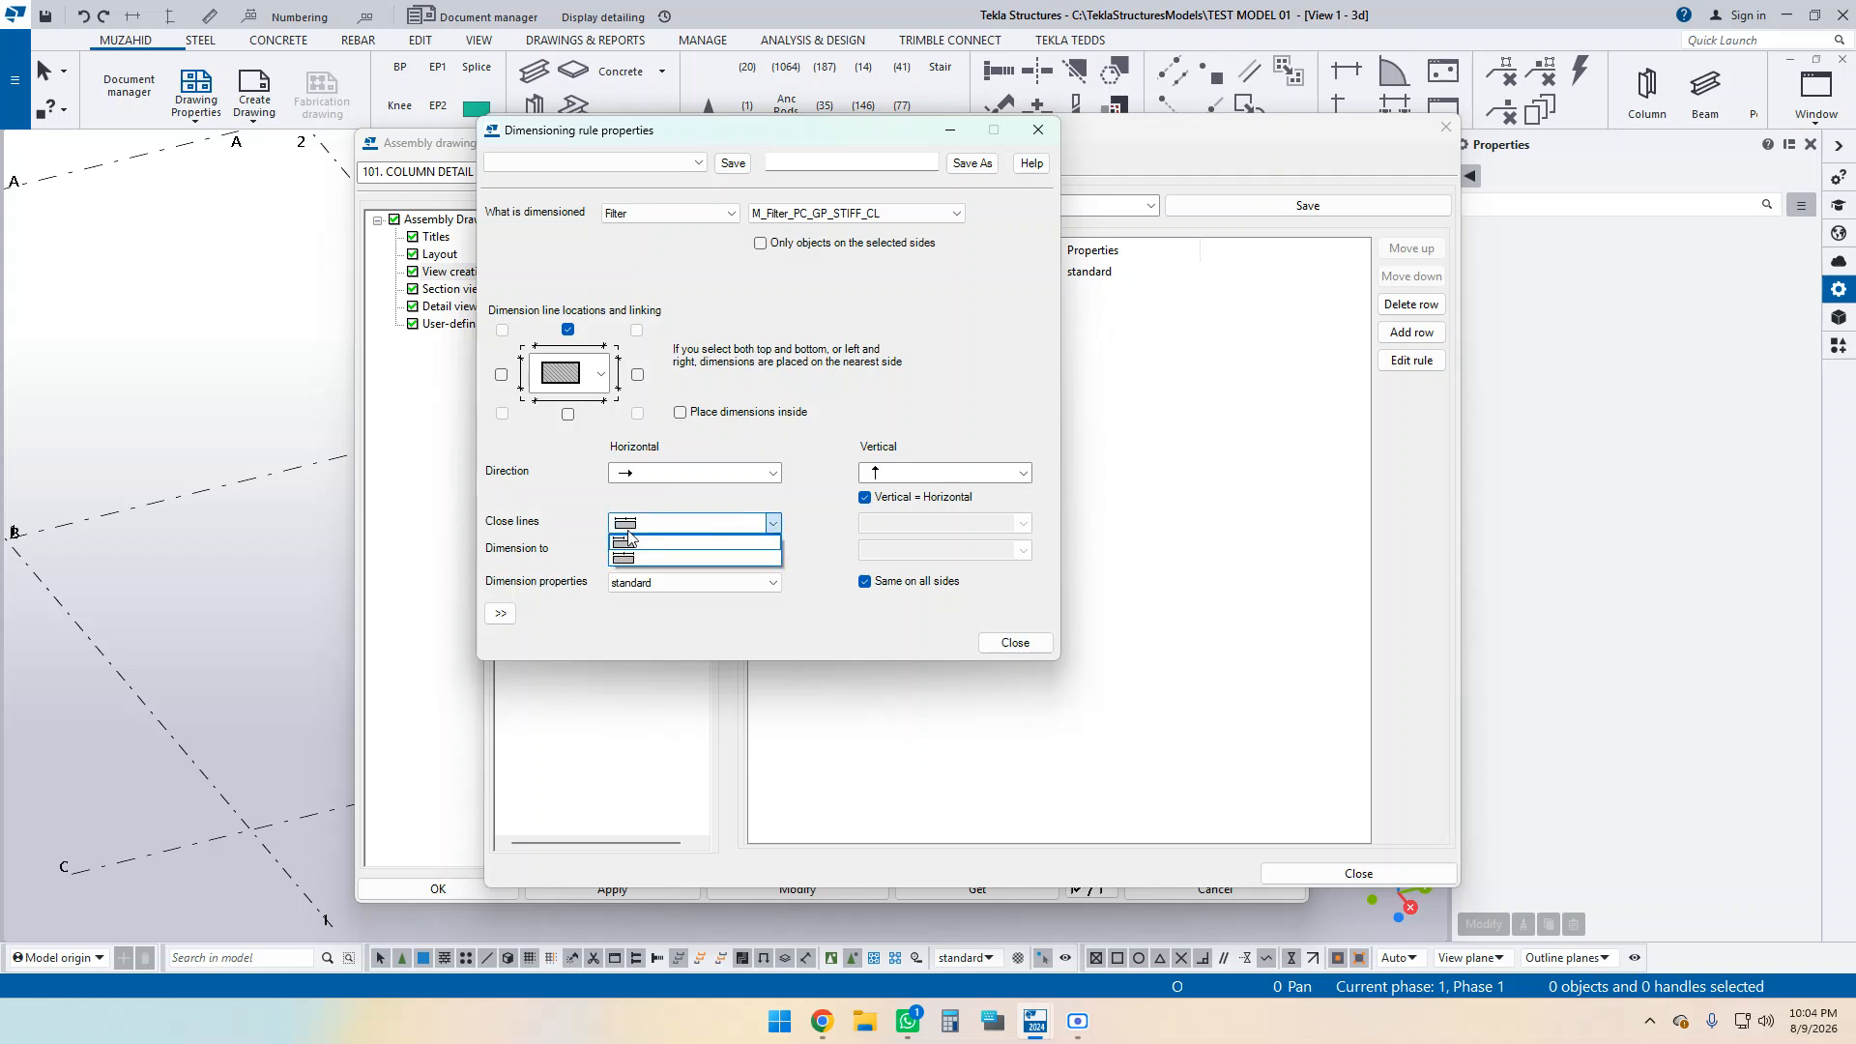
pyautogui.click(658, 497)
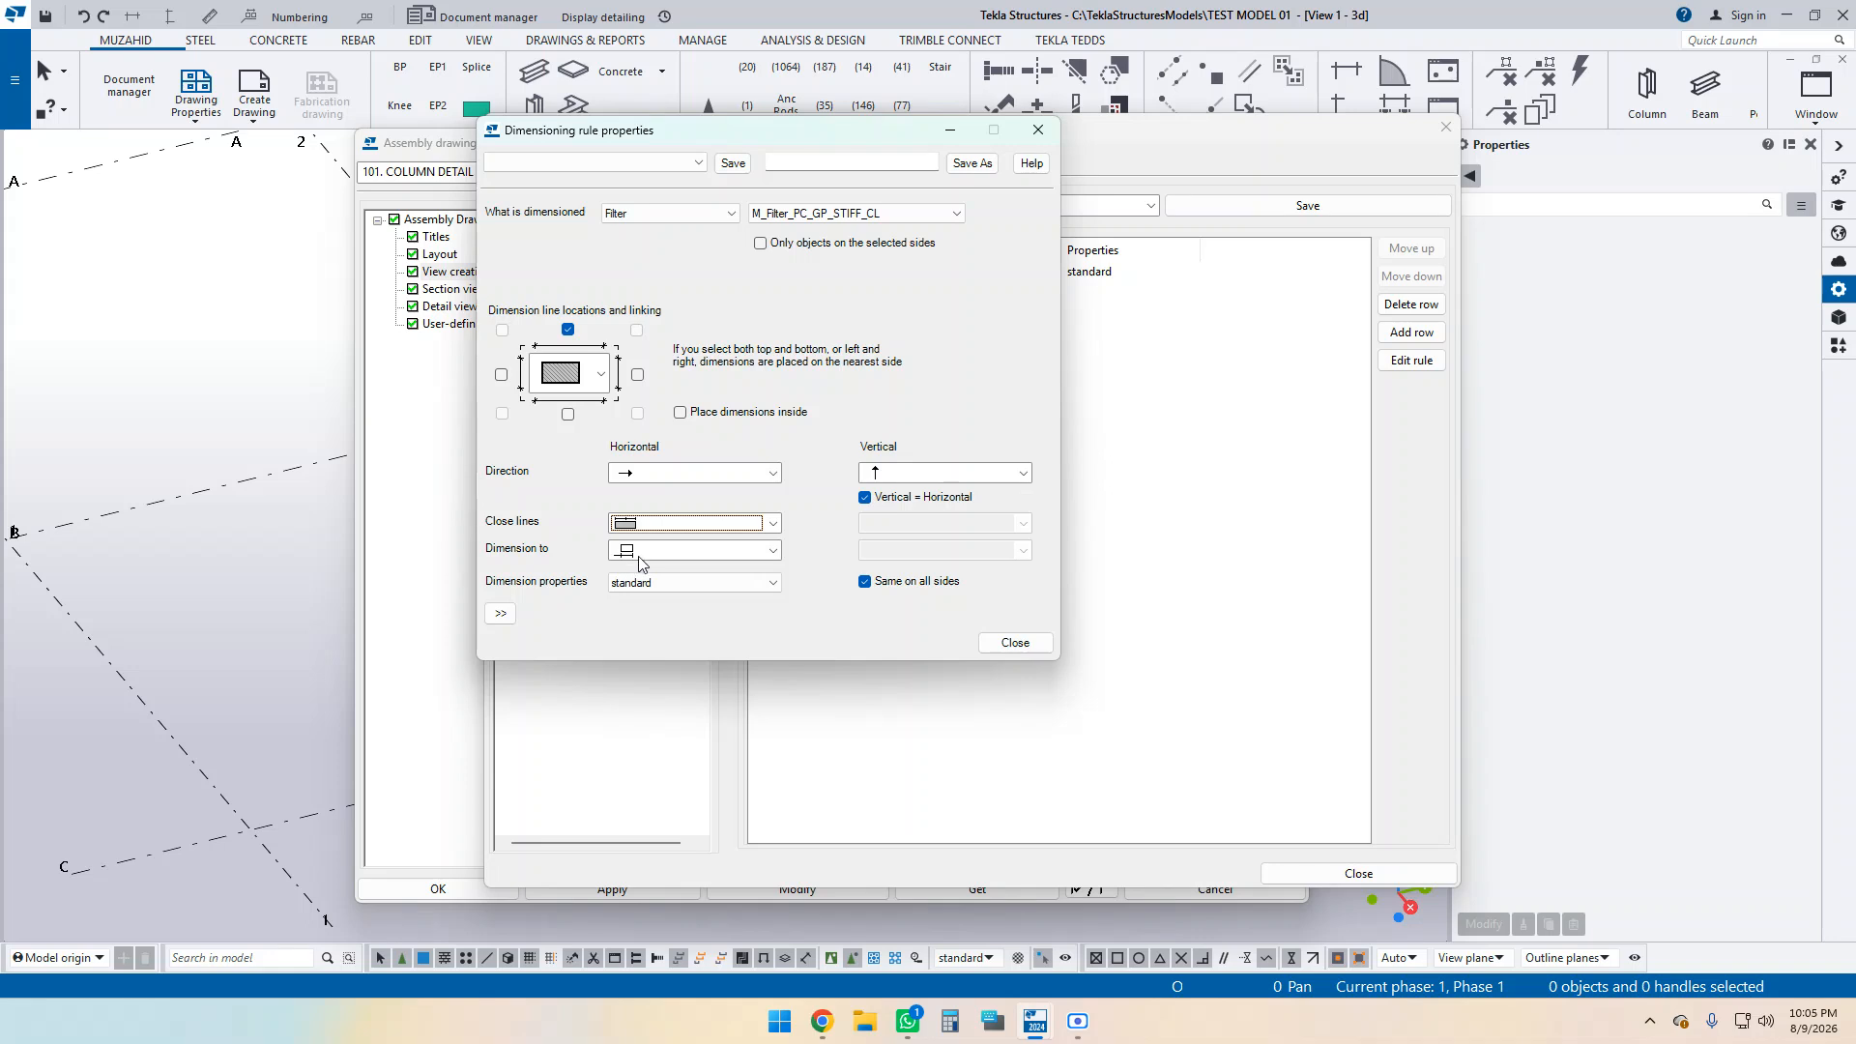
# Try several horizontal Dimension to options for the rule and settle on the first one.
pyautogui.click(666, 557)
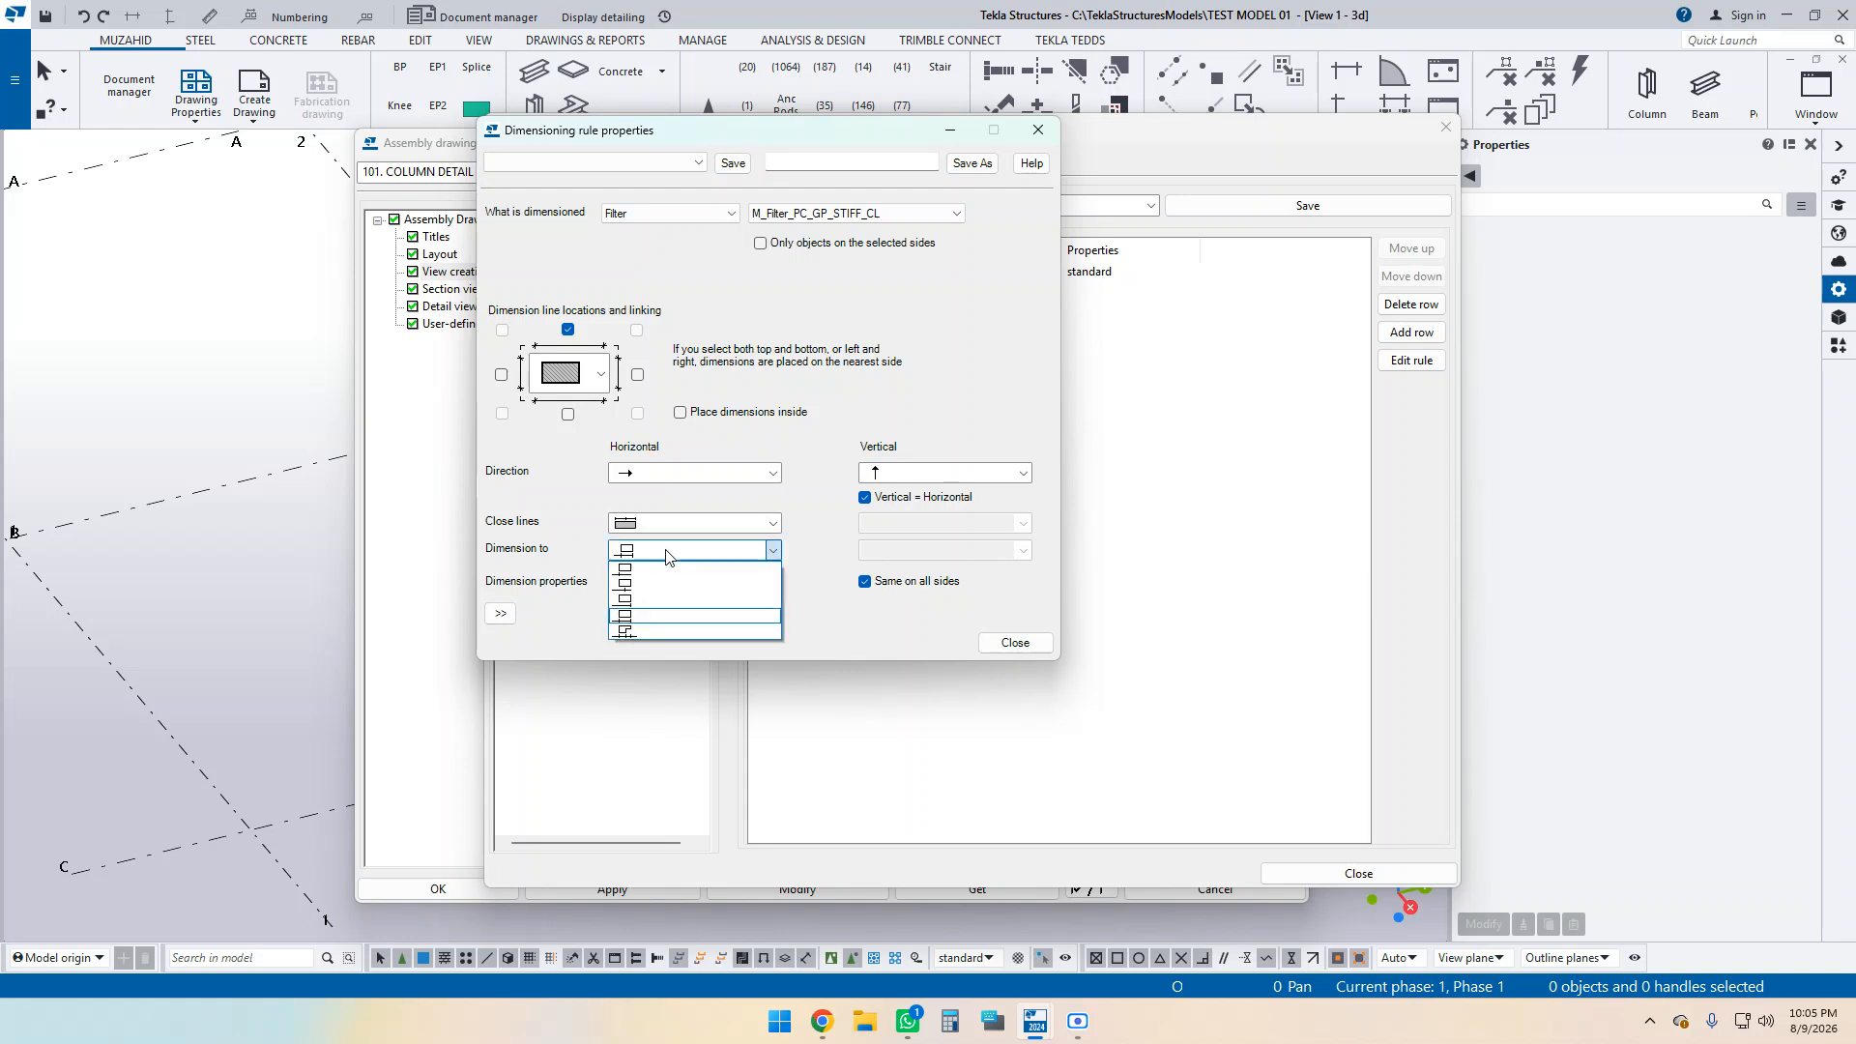
pyautogui.click(645, 580)
pyautogui.click(758, 550)
pyautogui.click(639, 584)
pyautogui.click(643, 550)
pyautogui.click(645, 611)
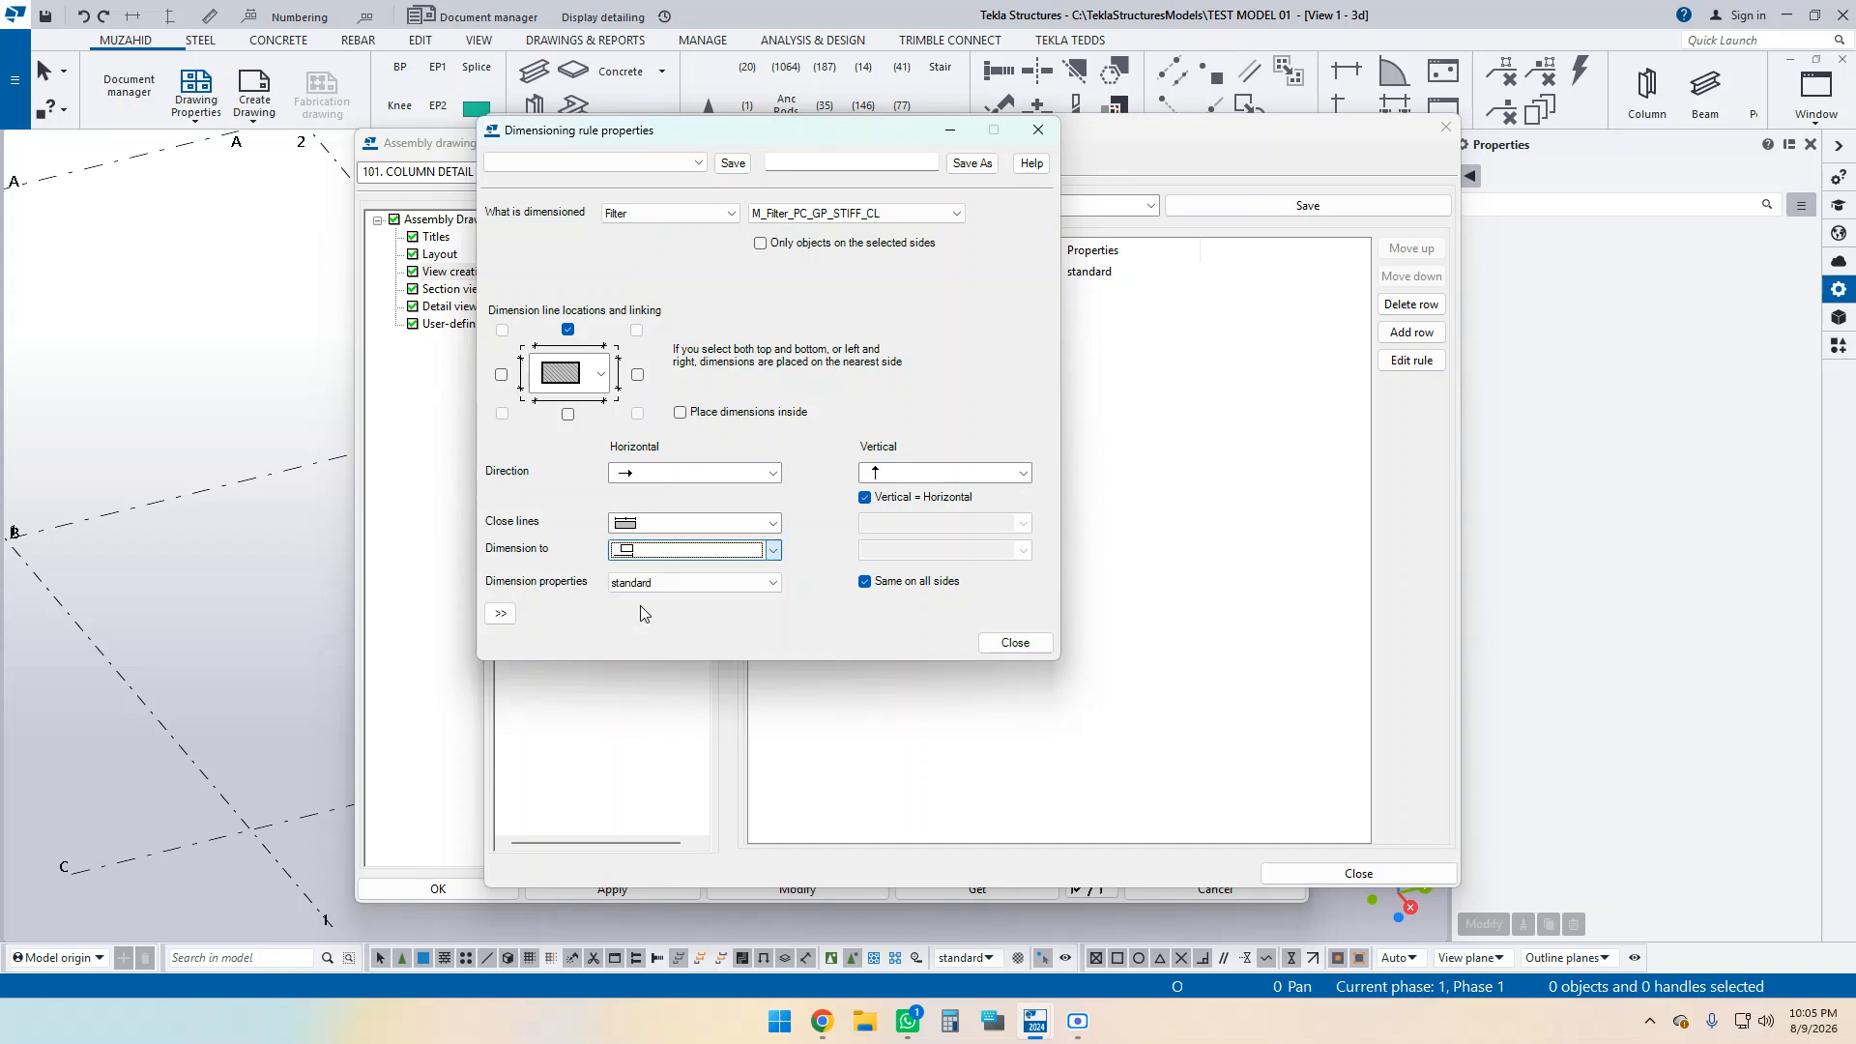
pyautogui.click(676, 553)
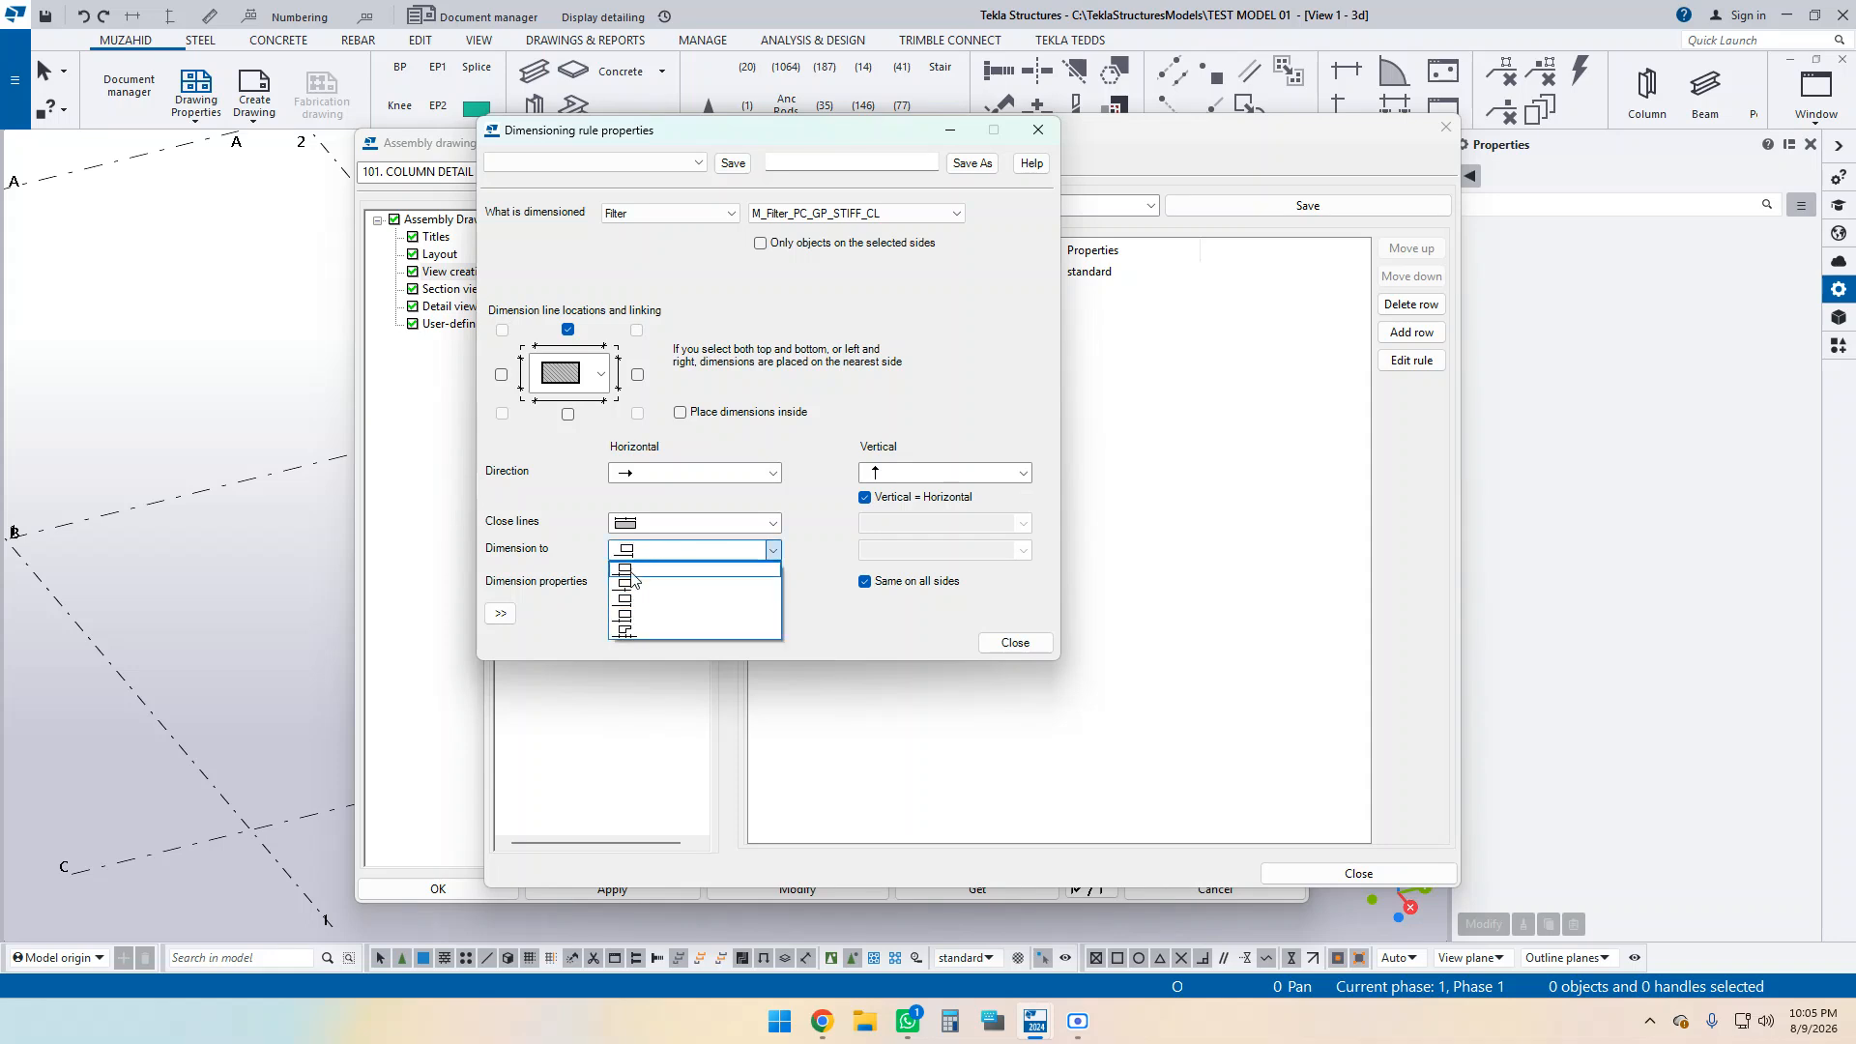
pyautogui.click(628, 570)
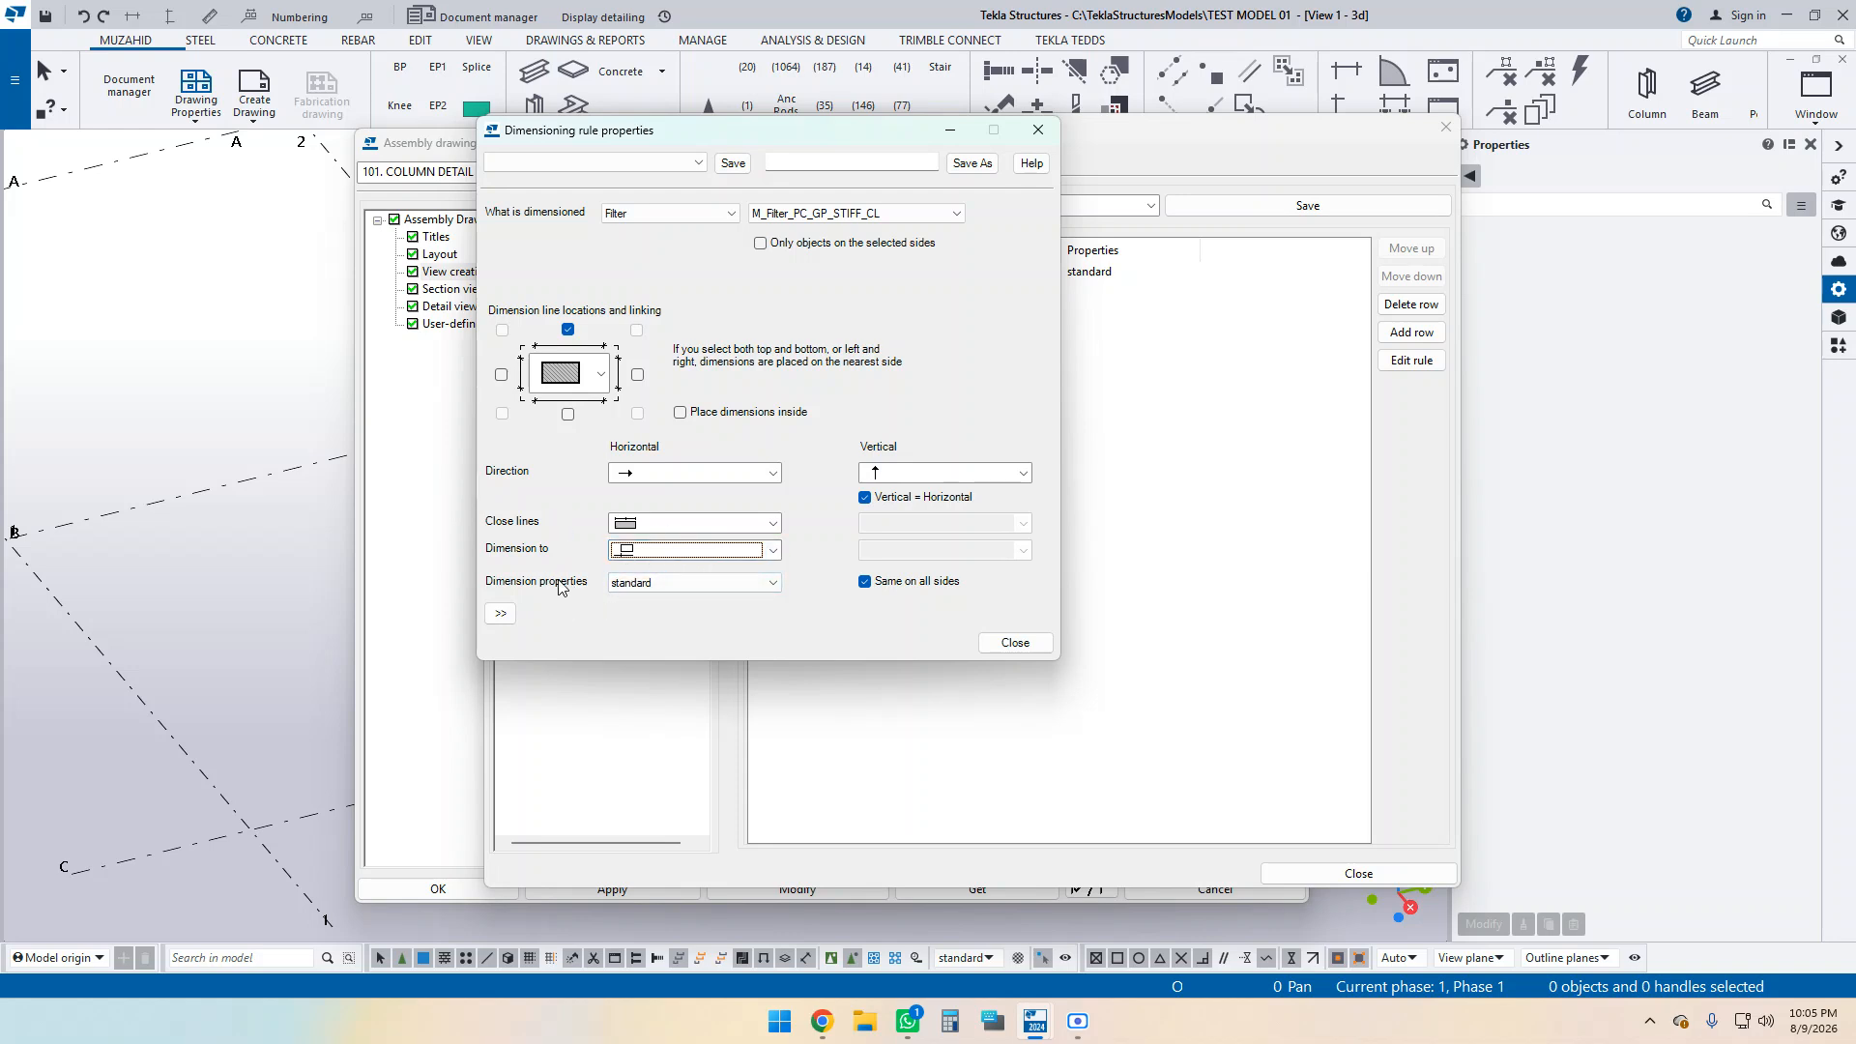
# Set the rule's dimension properties to 101. DIM3.0 and save the rule as filter_dim_top.
pyautogui.click(652, 583)
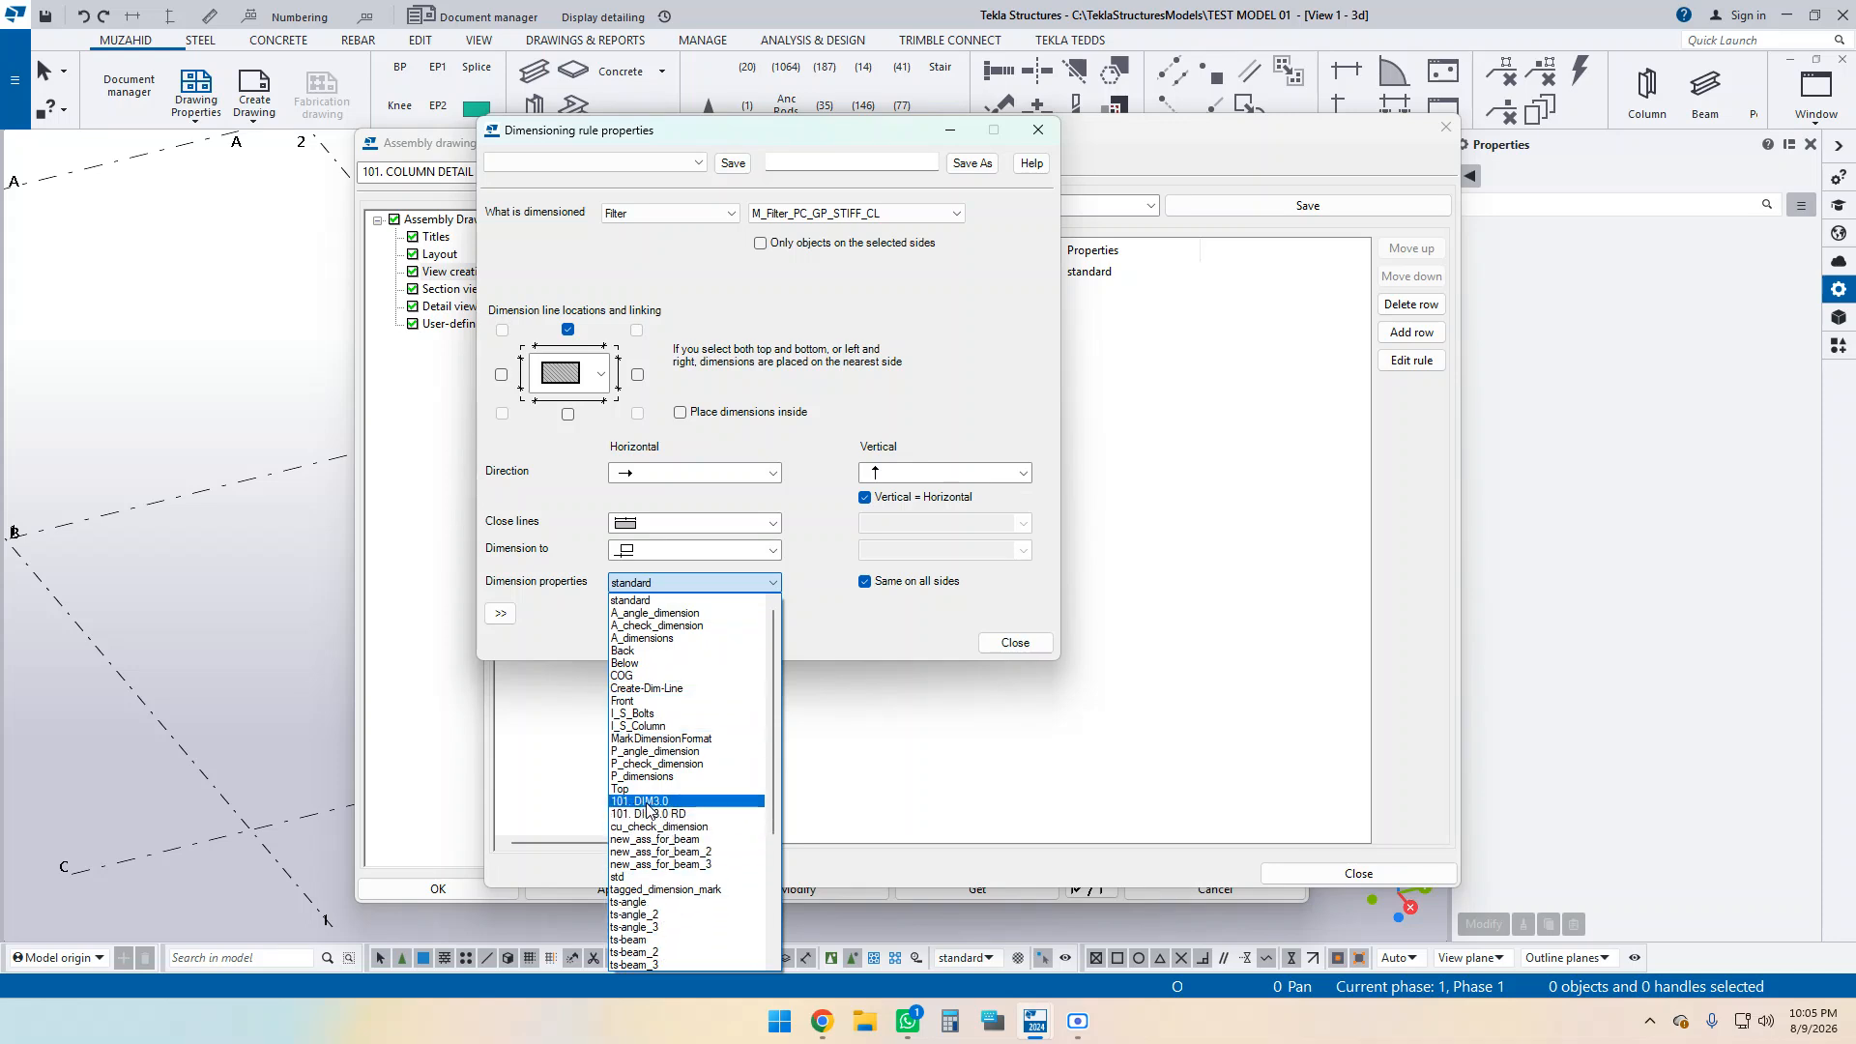
pyautogui.click(647, 805)
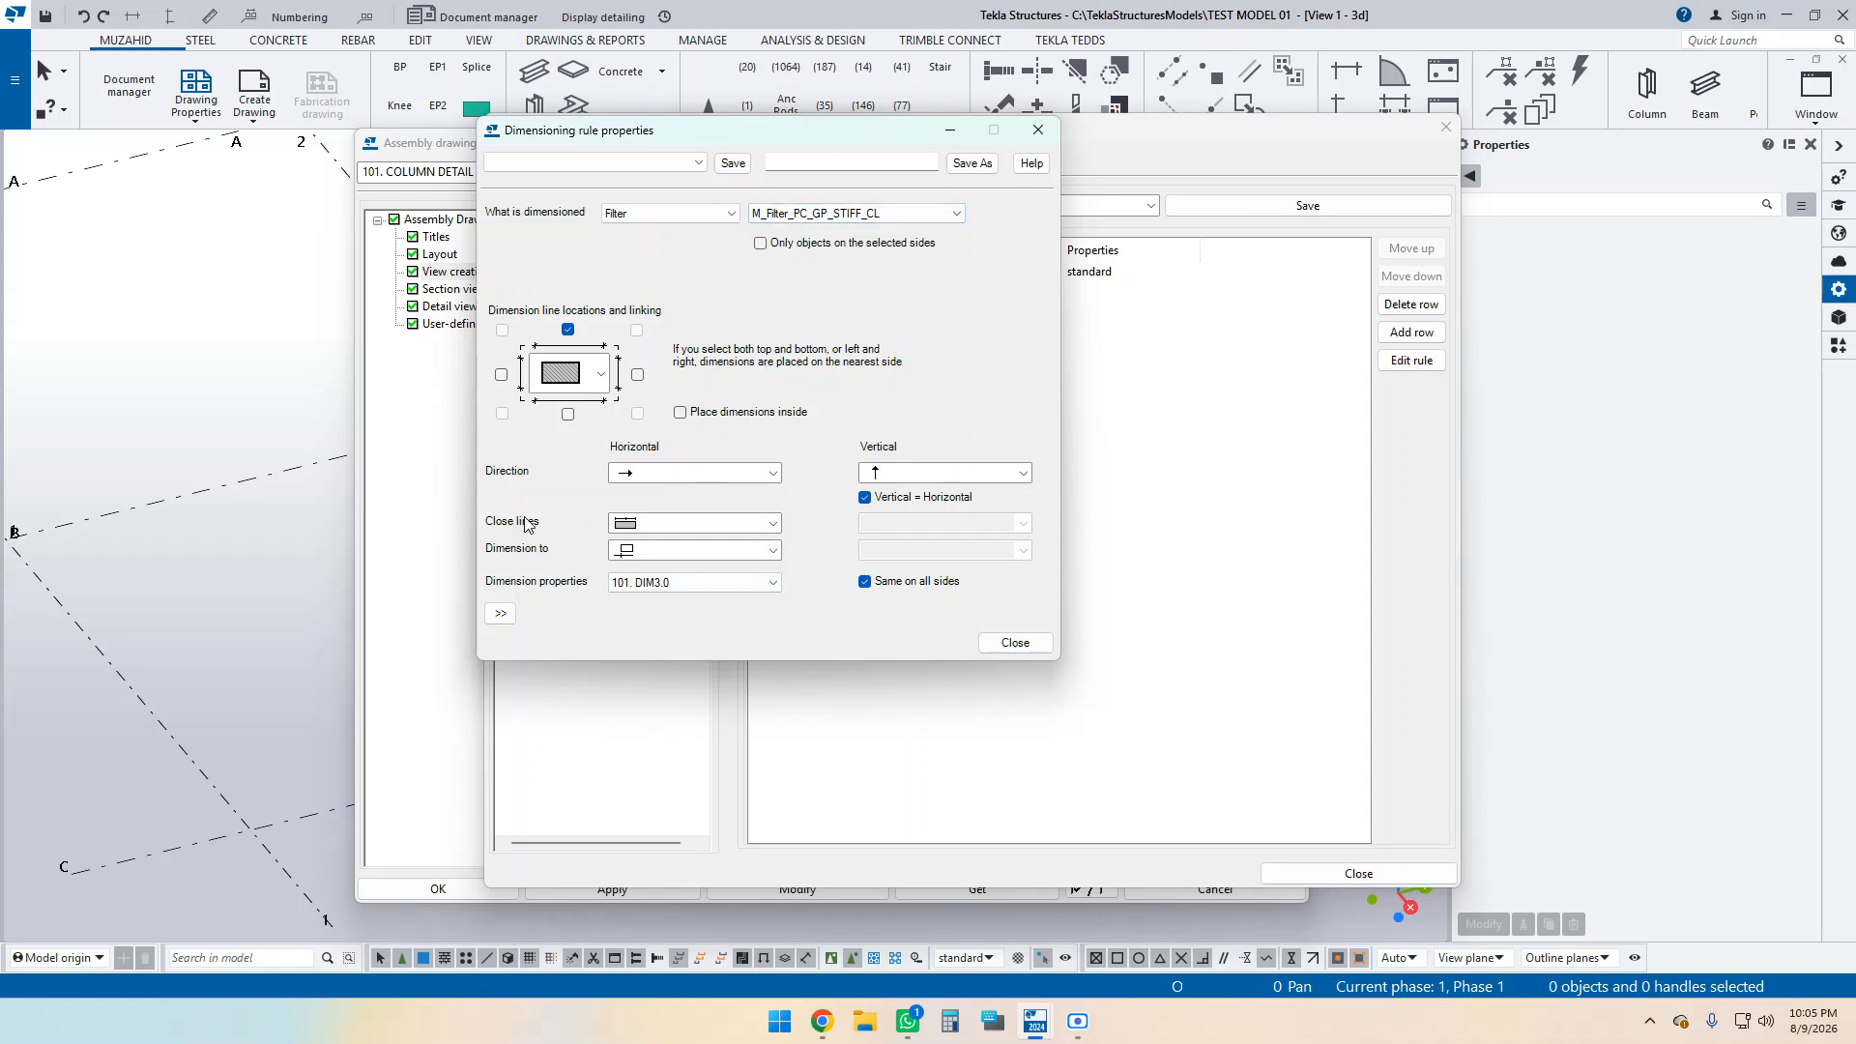
pyautogui.click(791, 165)
pyautogui.write('top')
pyautogui.click(972, 164)
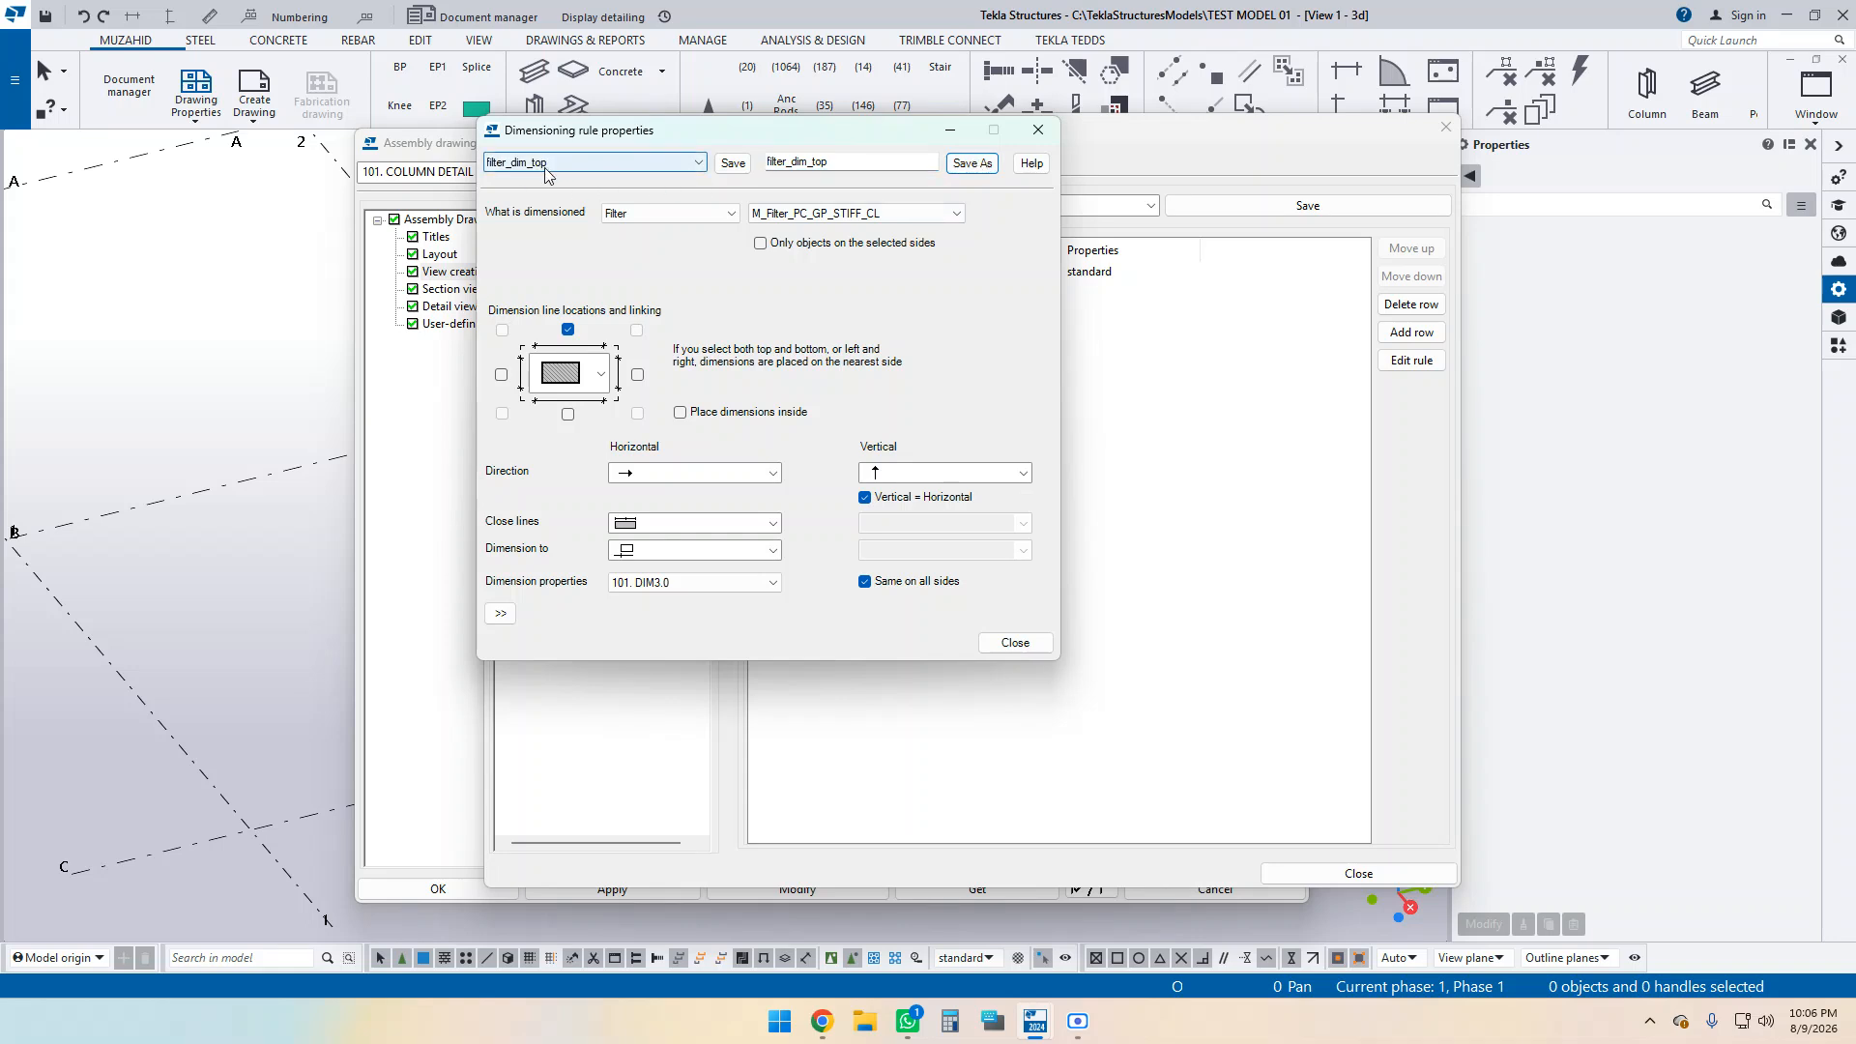
# Try #GP as the filter to dimension in the rule.
pyautogui.click(907, 214)
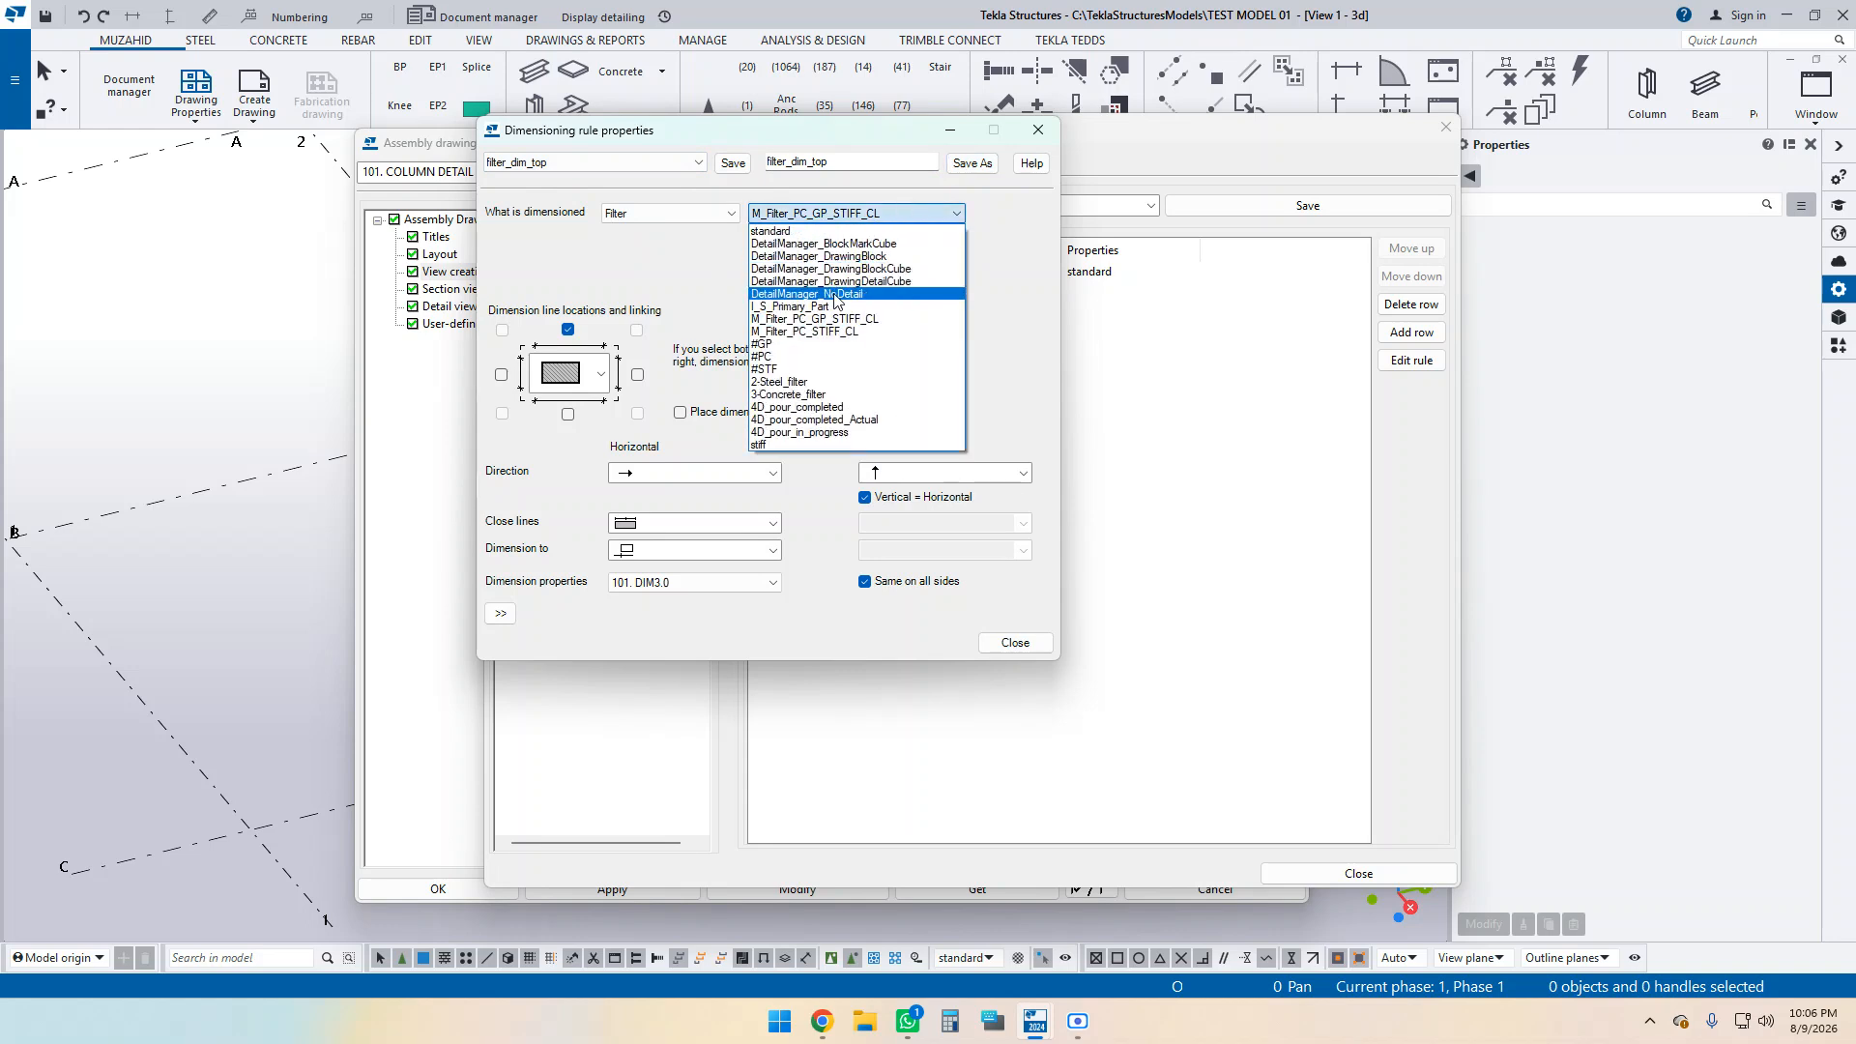
pyautogui.click(768, 346)
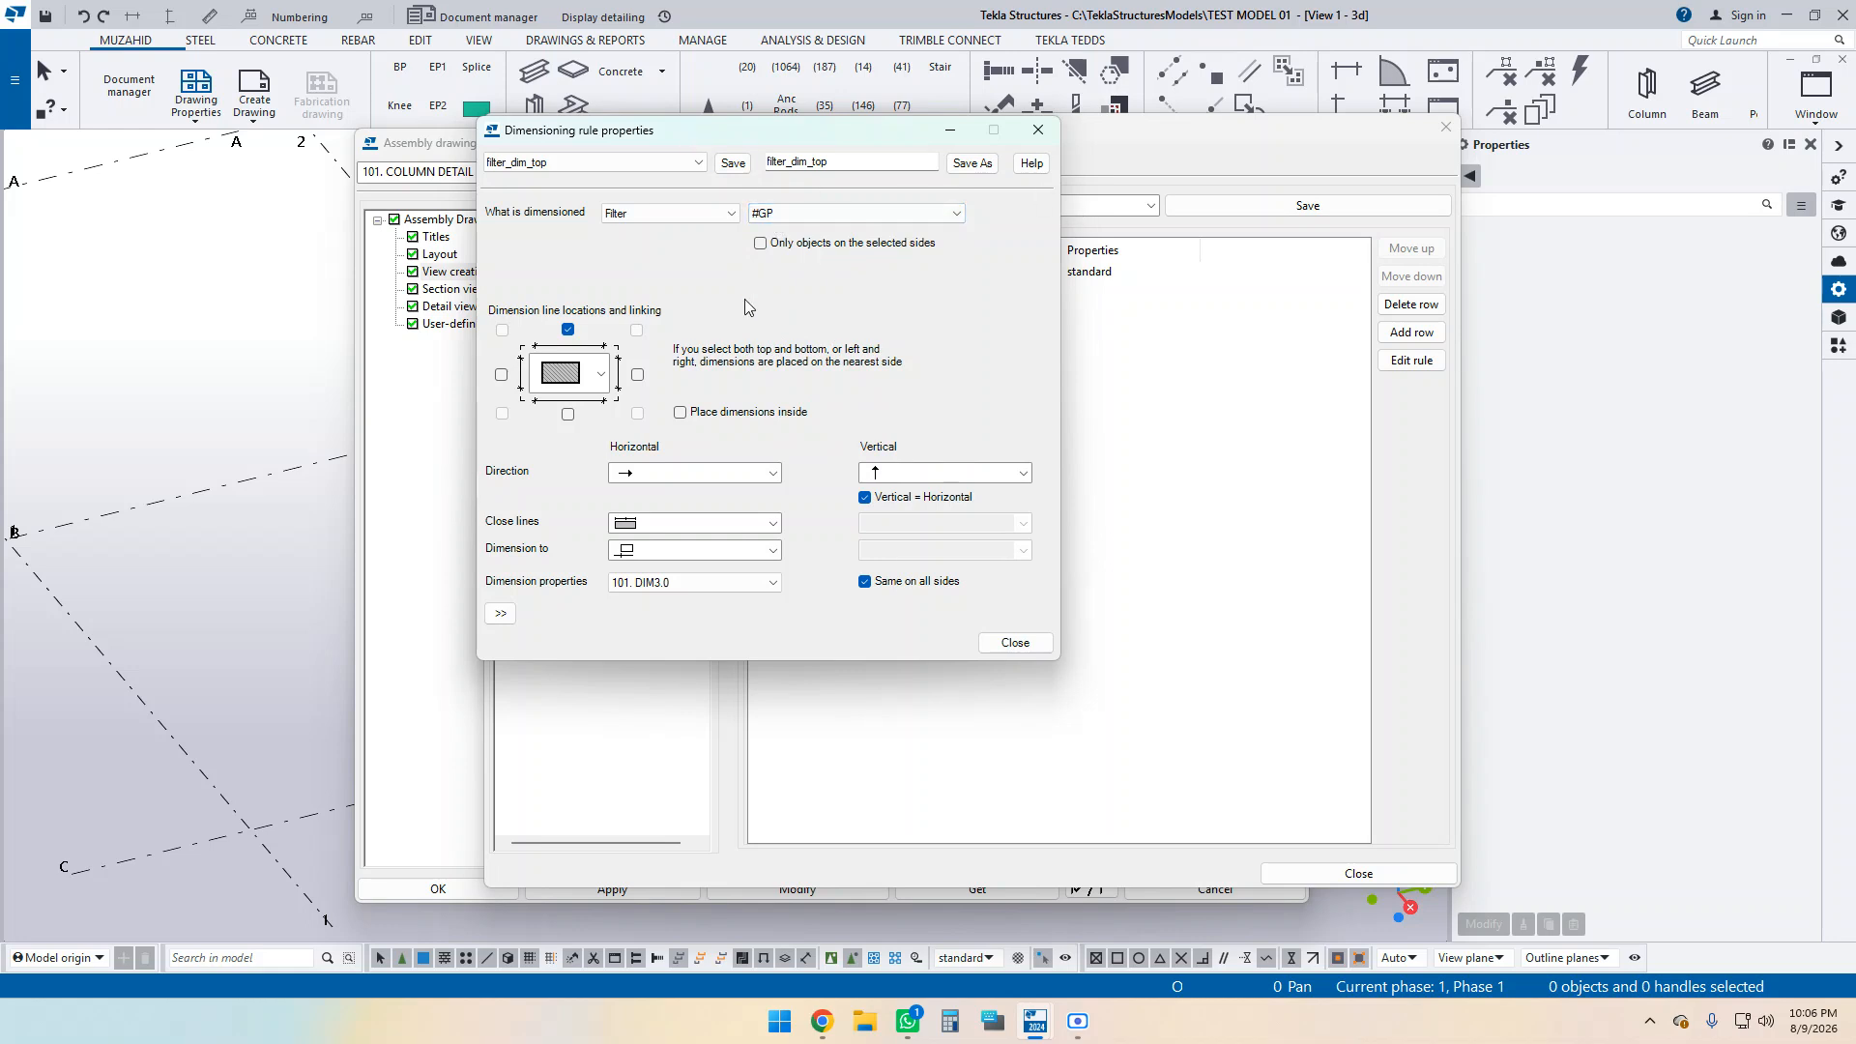
# Assign the filter_dim_top properties to the Current assembly dimensioning rule and save the view properties as 101. view_as.
pyautogui.click(1013, 644)
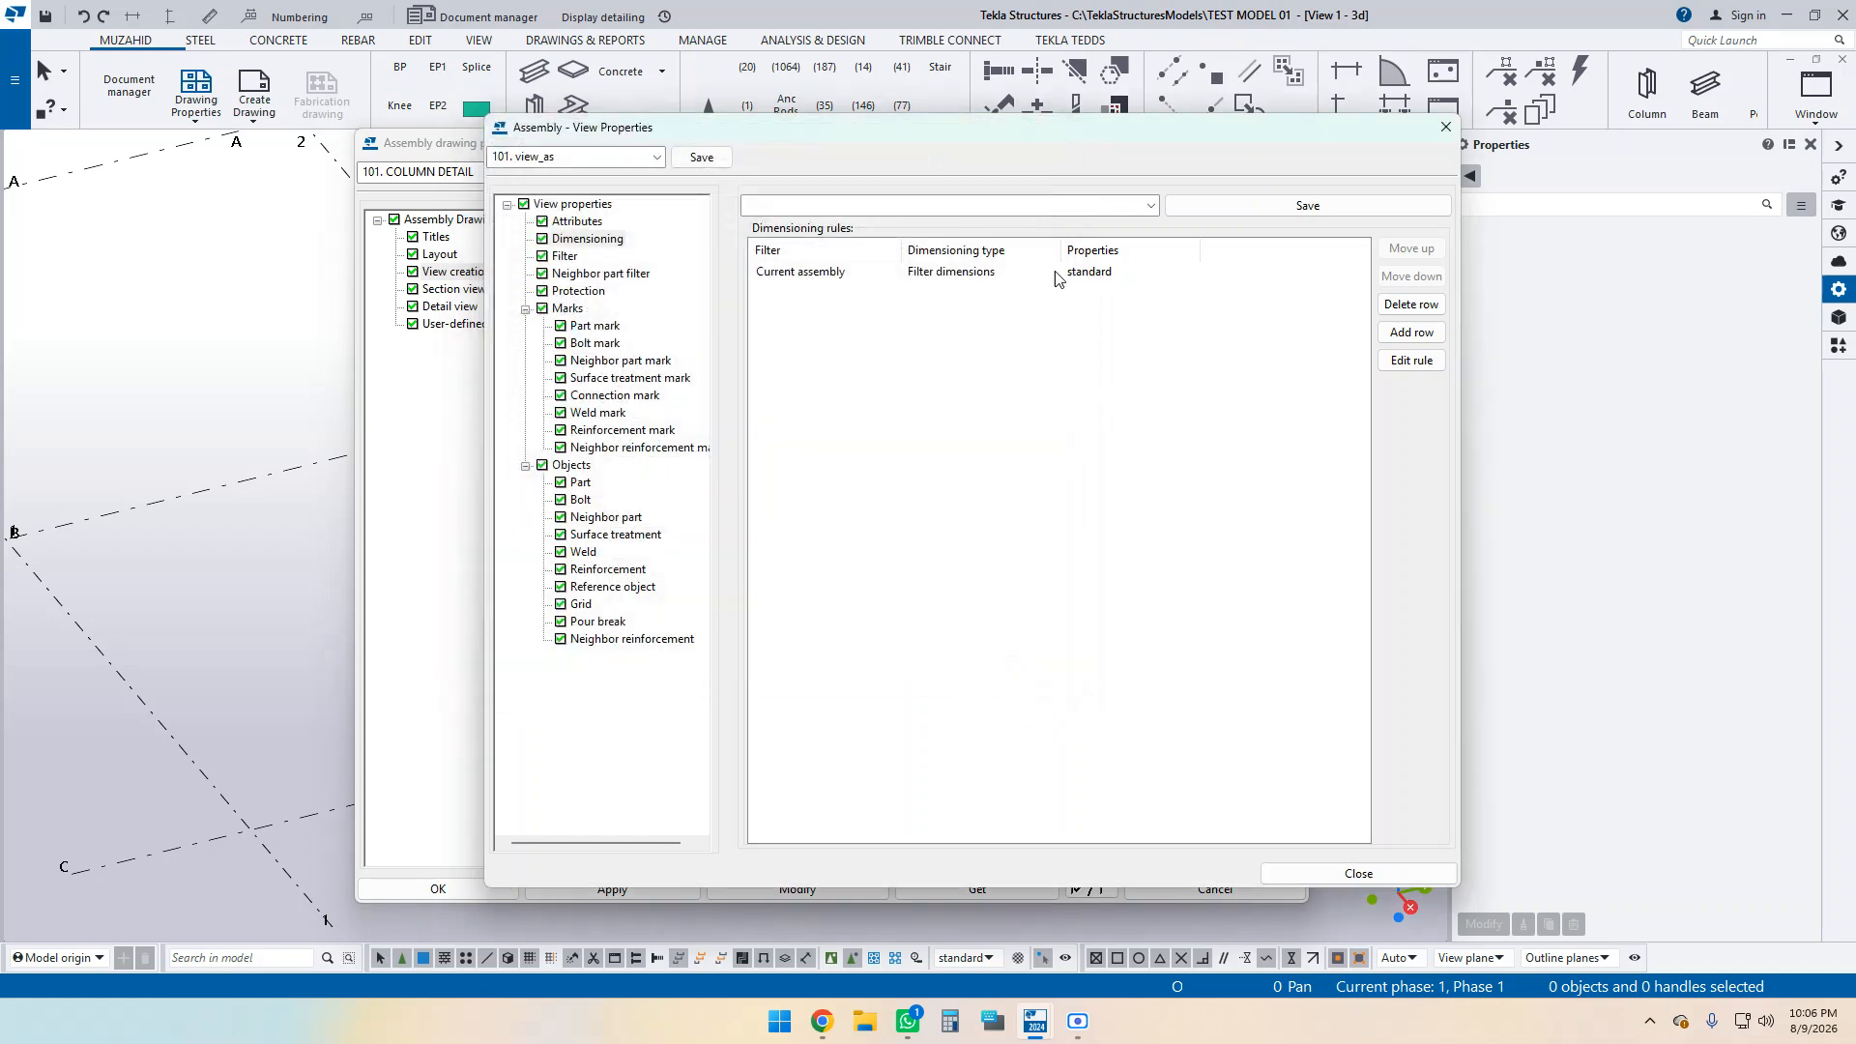
pyautogui.click(1103, 279)
pyautogui.click(1103, 274)
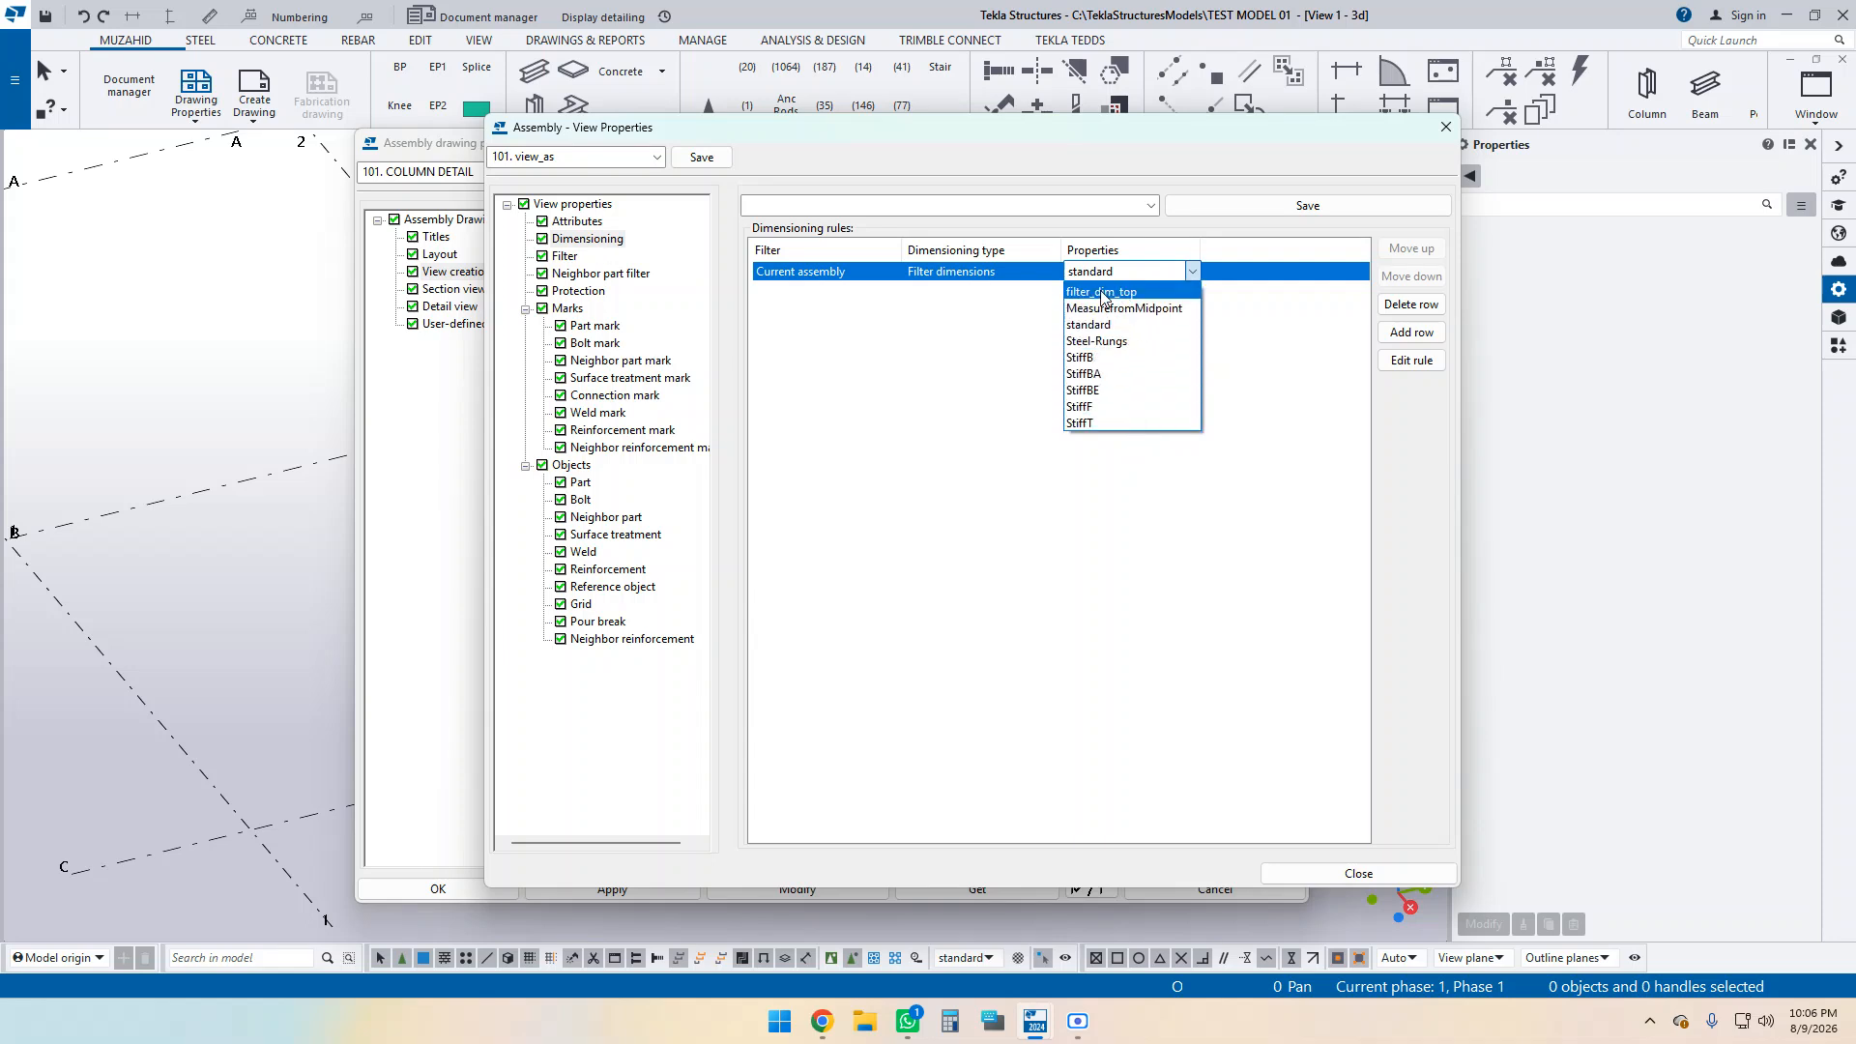
pyautogui.click(1098, 292)
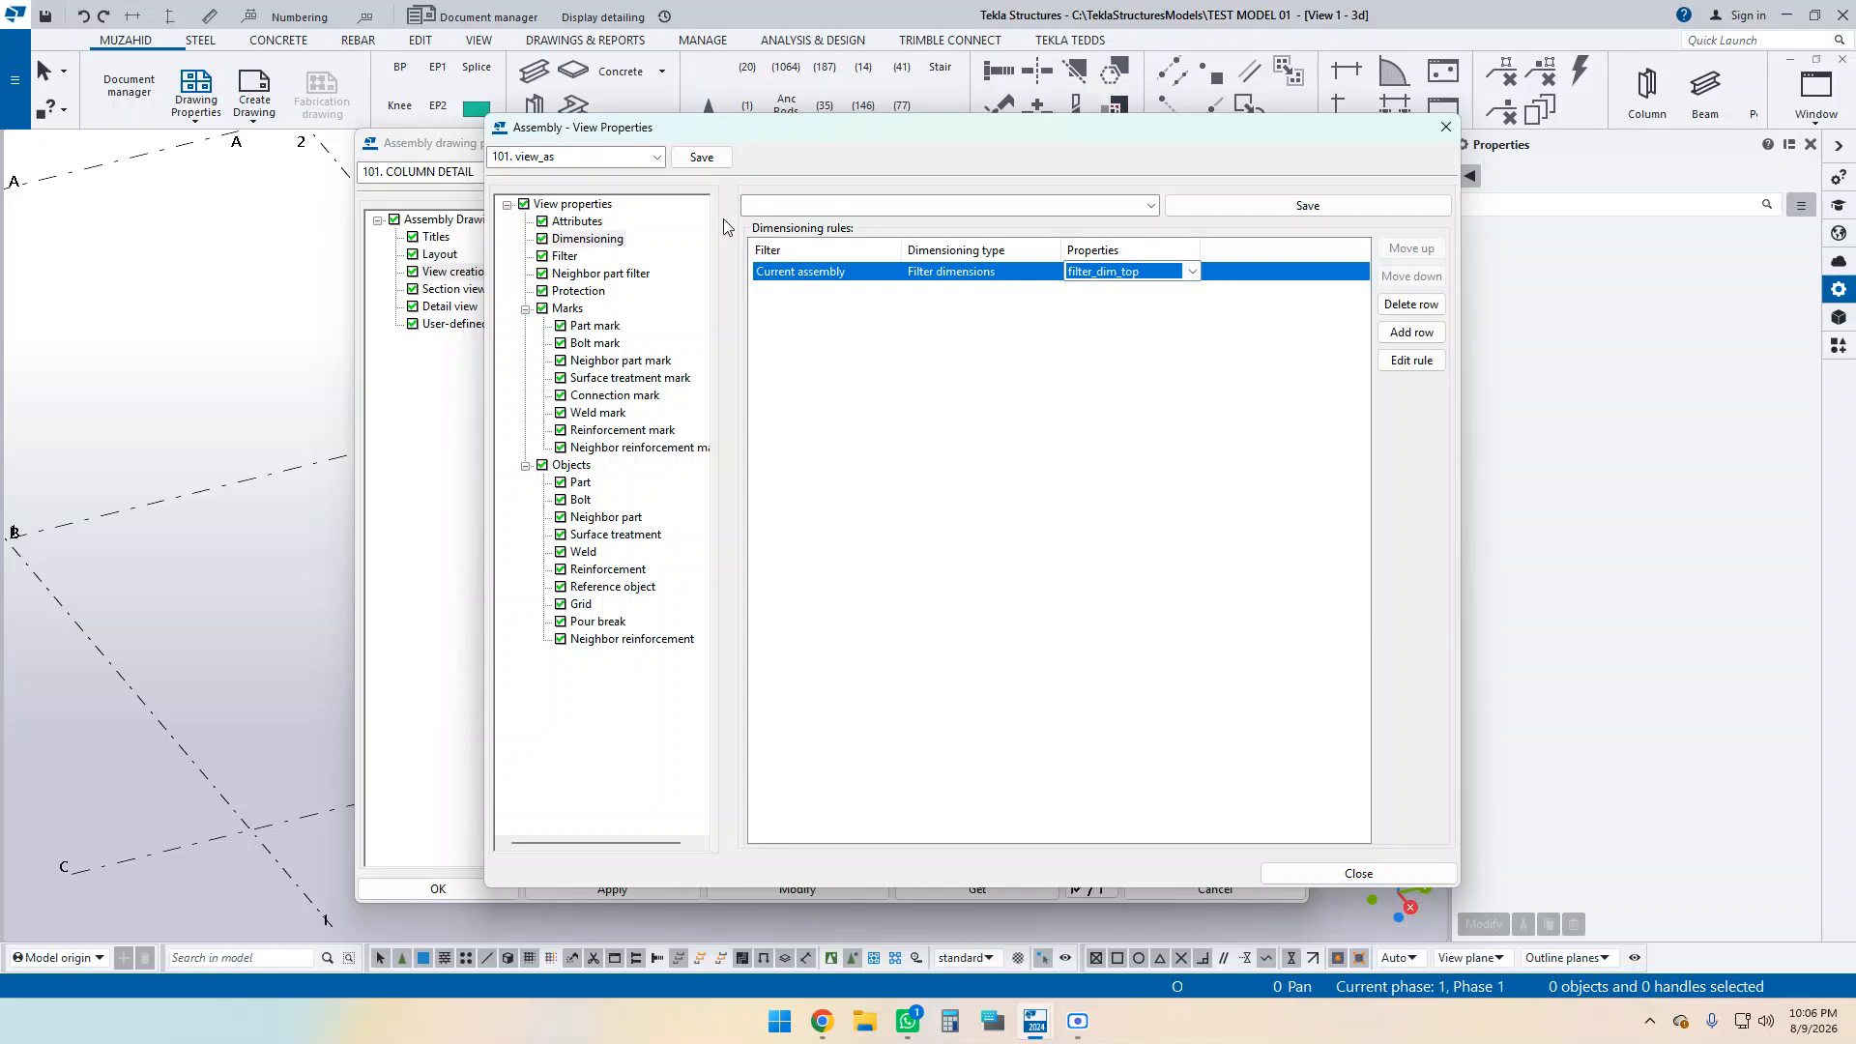
pyautogui.click(702, 157)
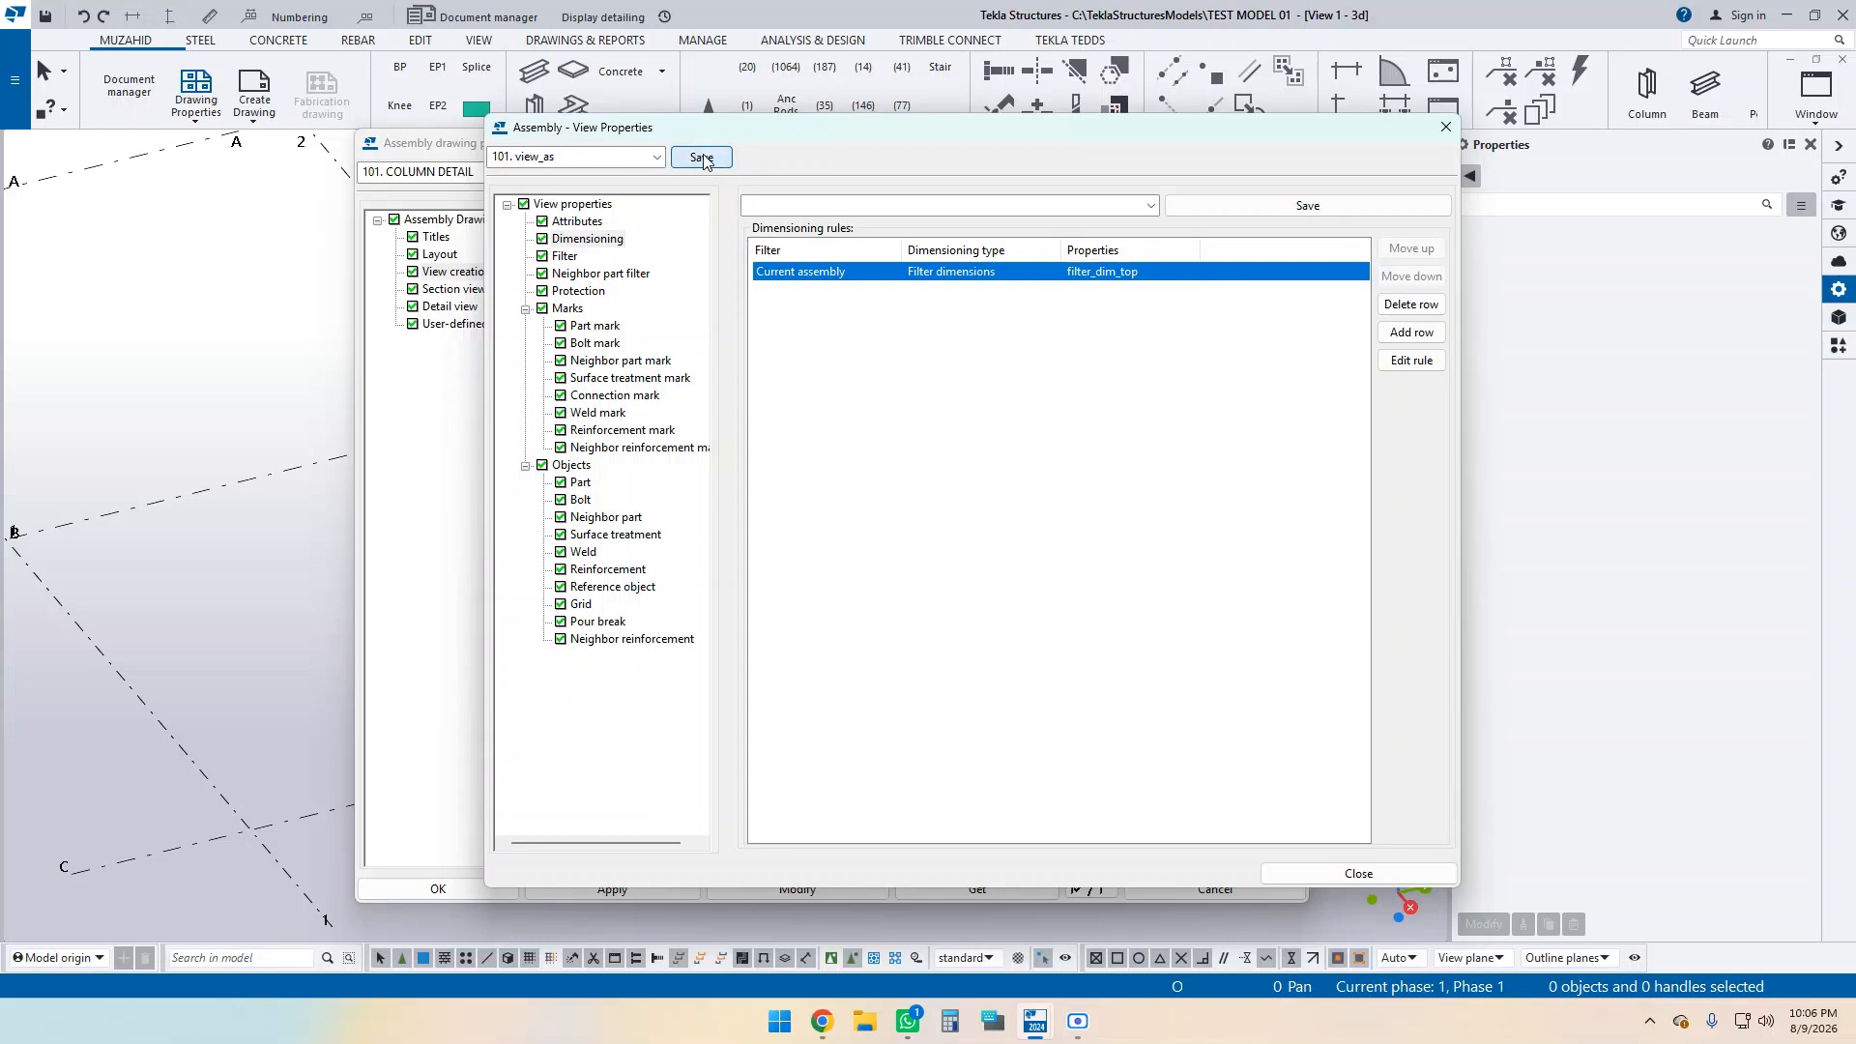
pyautogui.click(1445, 126)
# Open the C.2 assembly drawing from the document manager and place the drawing properties dialog beside it.
pyautogui.click(129, 85)
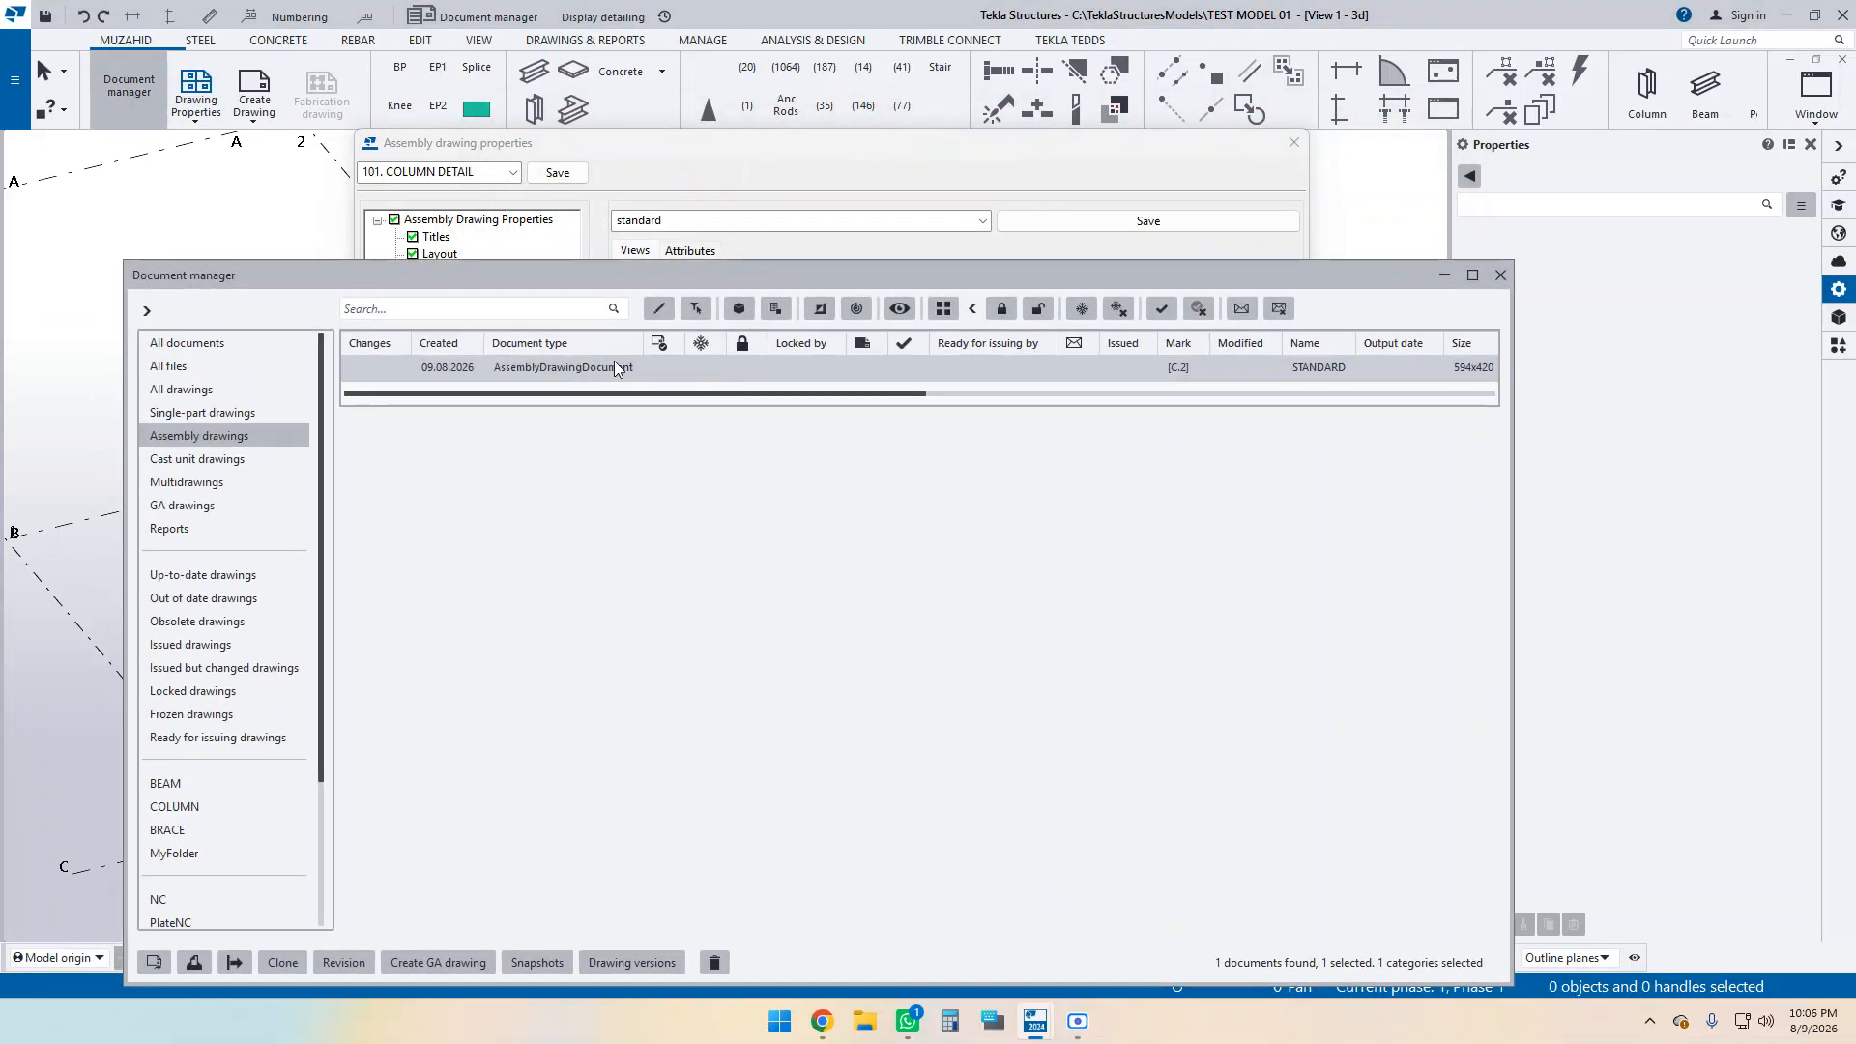
pyautogui.doubleClick(613, 362)
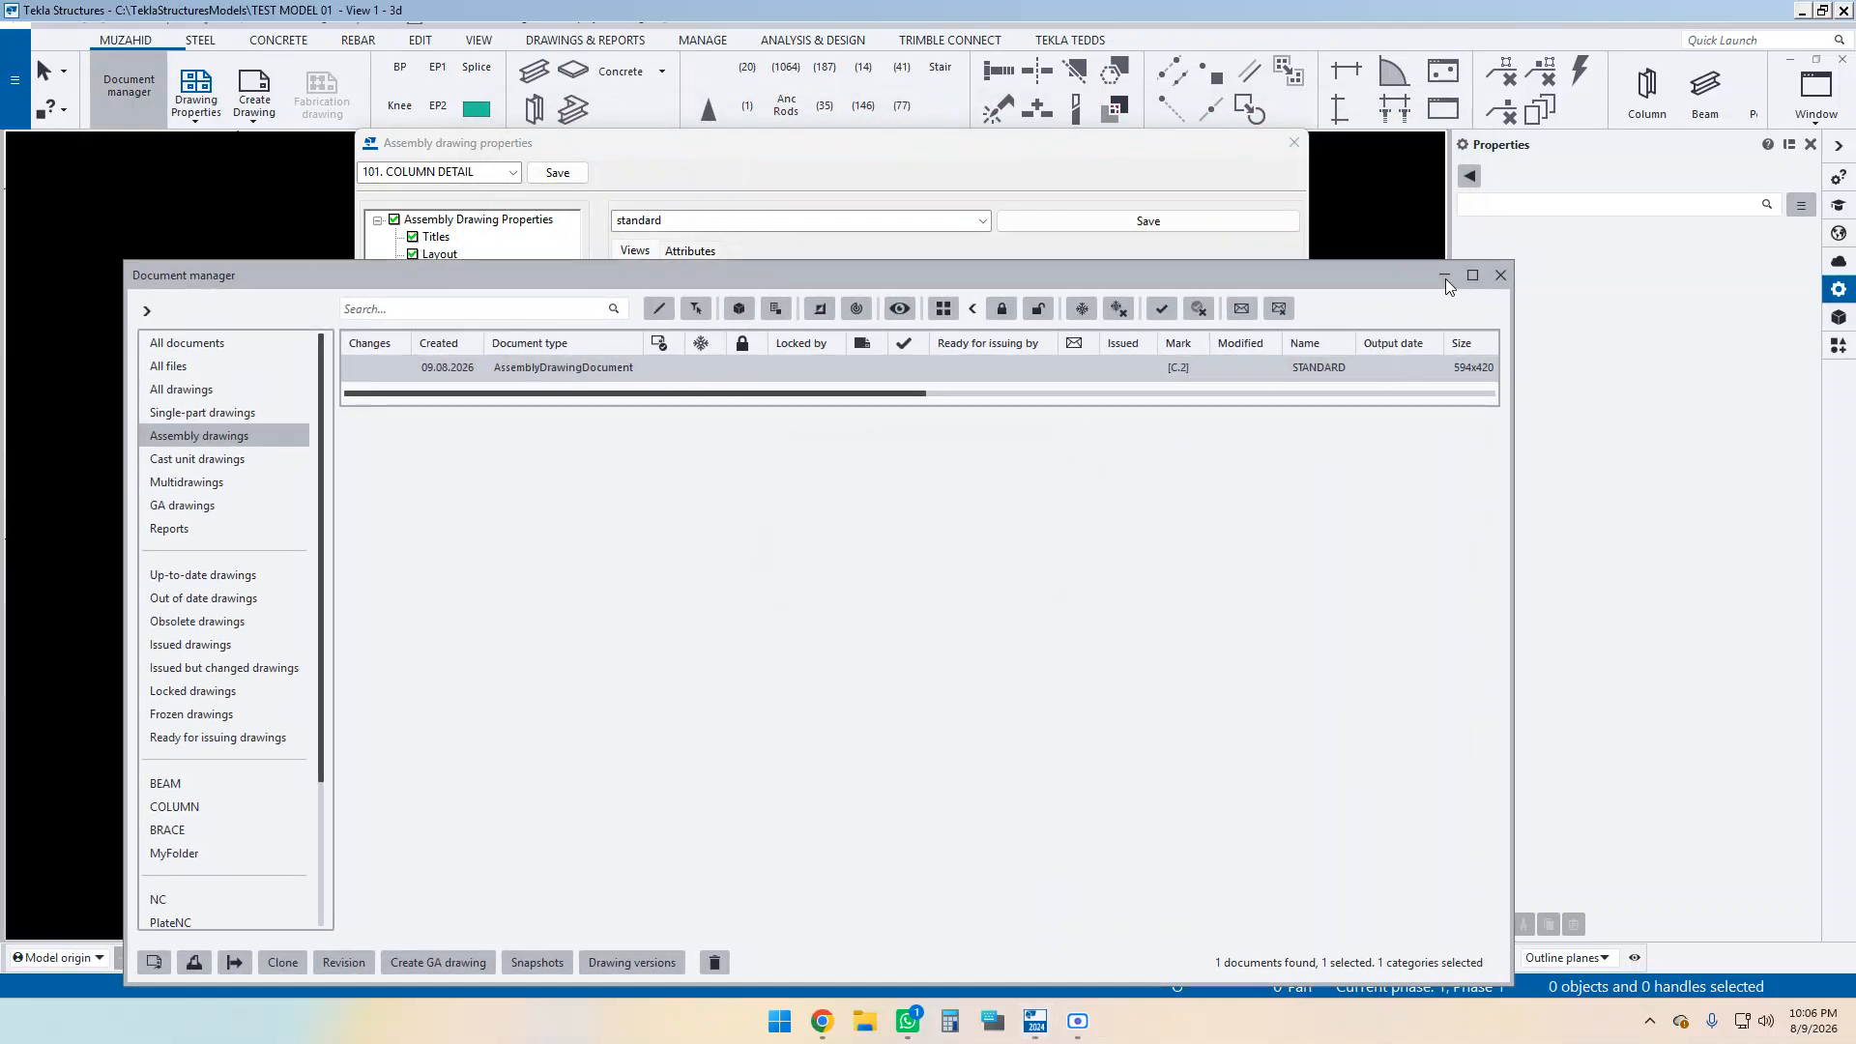
pyautogui.click(1446, 278)
pyautogui.moveTo(873, 160)
pyautogui.mouseDown()
pyautogui.moveTo(1340, 165)
pyautogui.moveTo(1303, 98)
pyautogui.mouseUp()
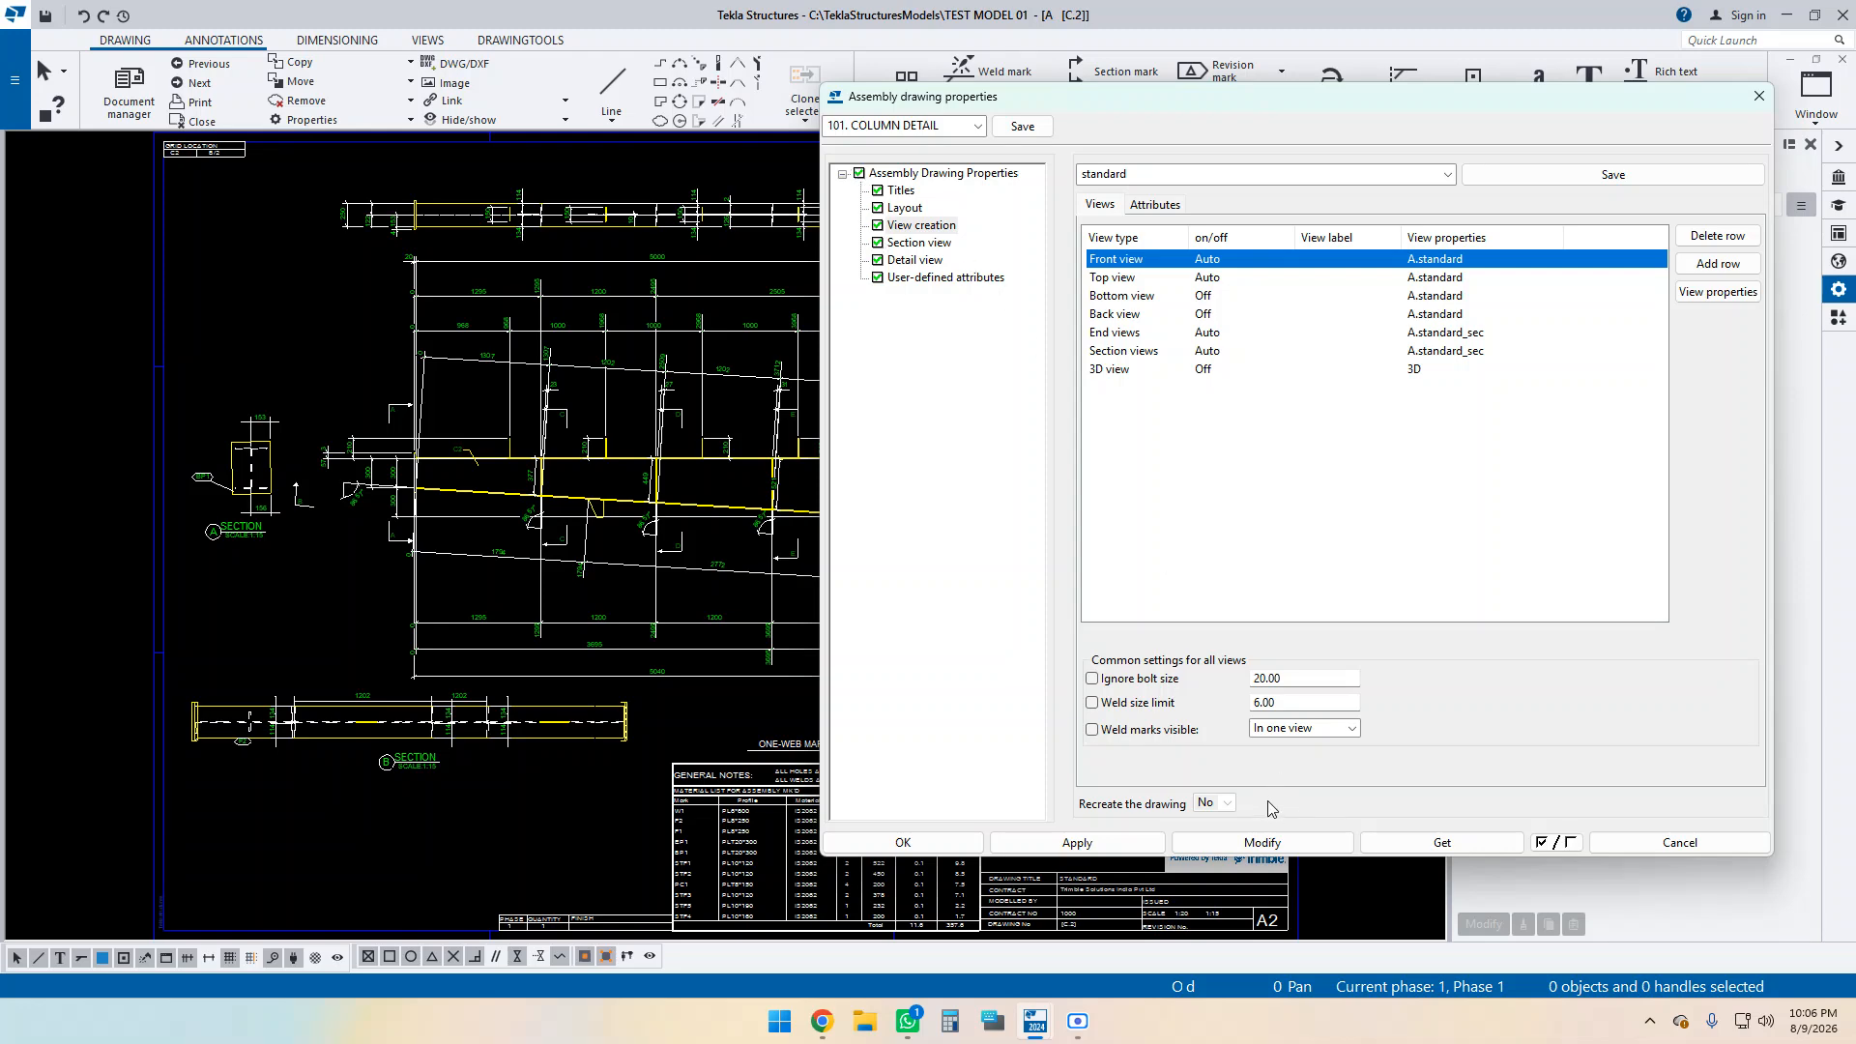
pyautogui.scroll(-3, 394, 582)
pyautogui.moveTo(615, 632)
pyautogui.mouseDown(button='middle')
pyautogui.moveTo(563, 609)
pyautogui.moveTo(714, 642)
pyautogui.mouseUp(button='middle')
pyautogui.scroll(1, 571, 610)
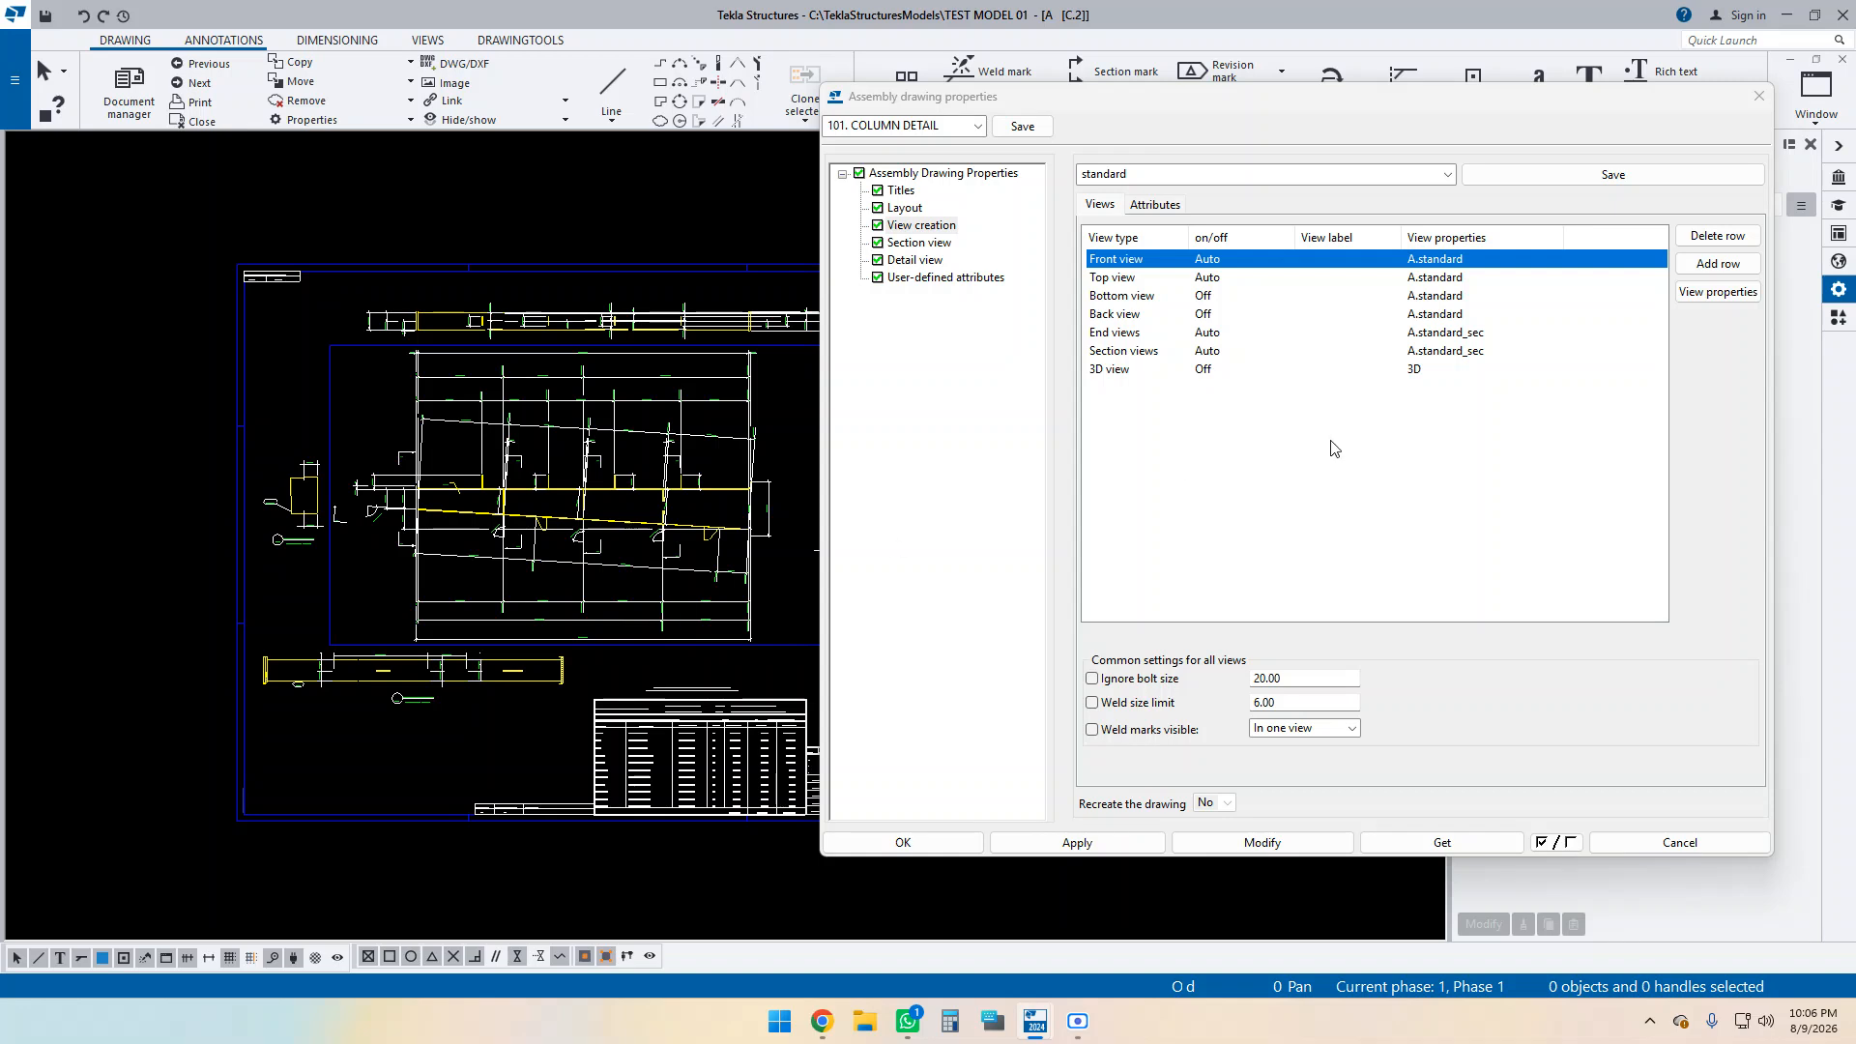
pyautogui.click(1443, 266)
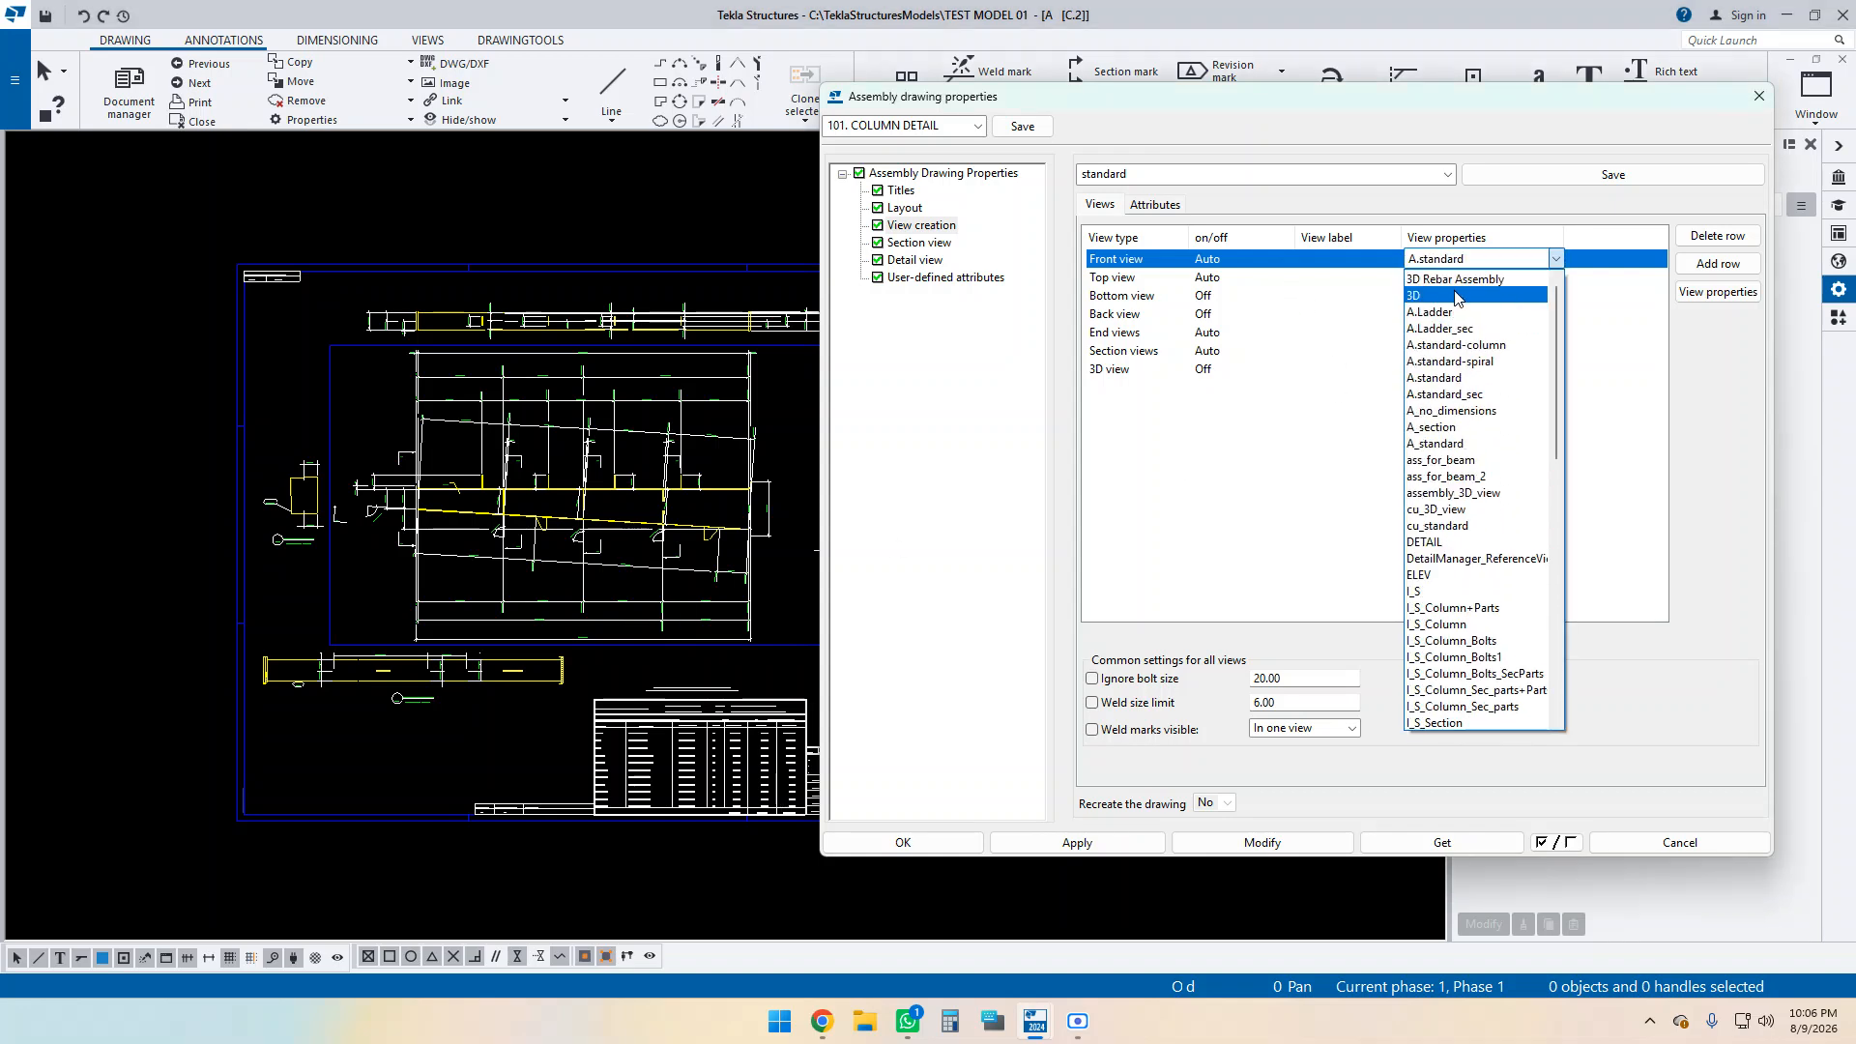
pyautogui.scroll(-7, 1476, 401)
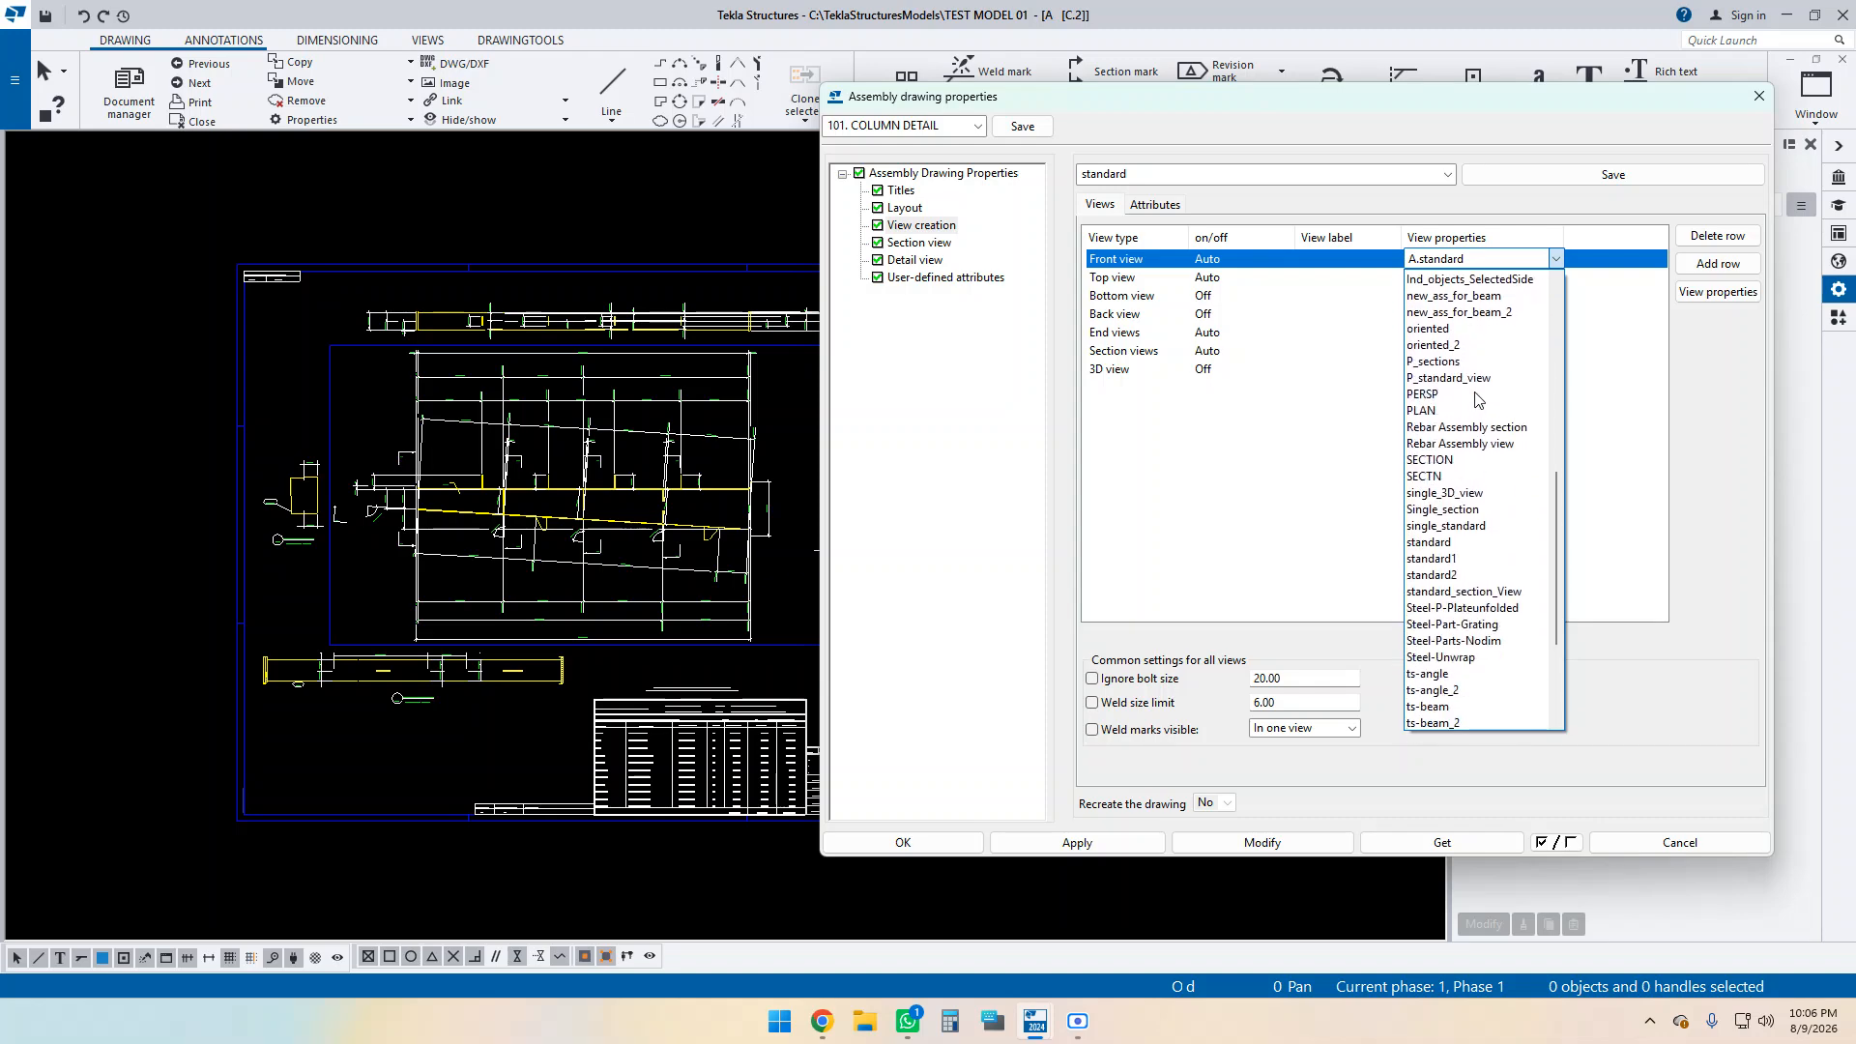
pyautogui.scroll(7, 1475, 401)
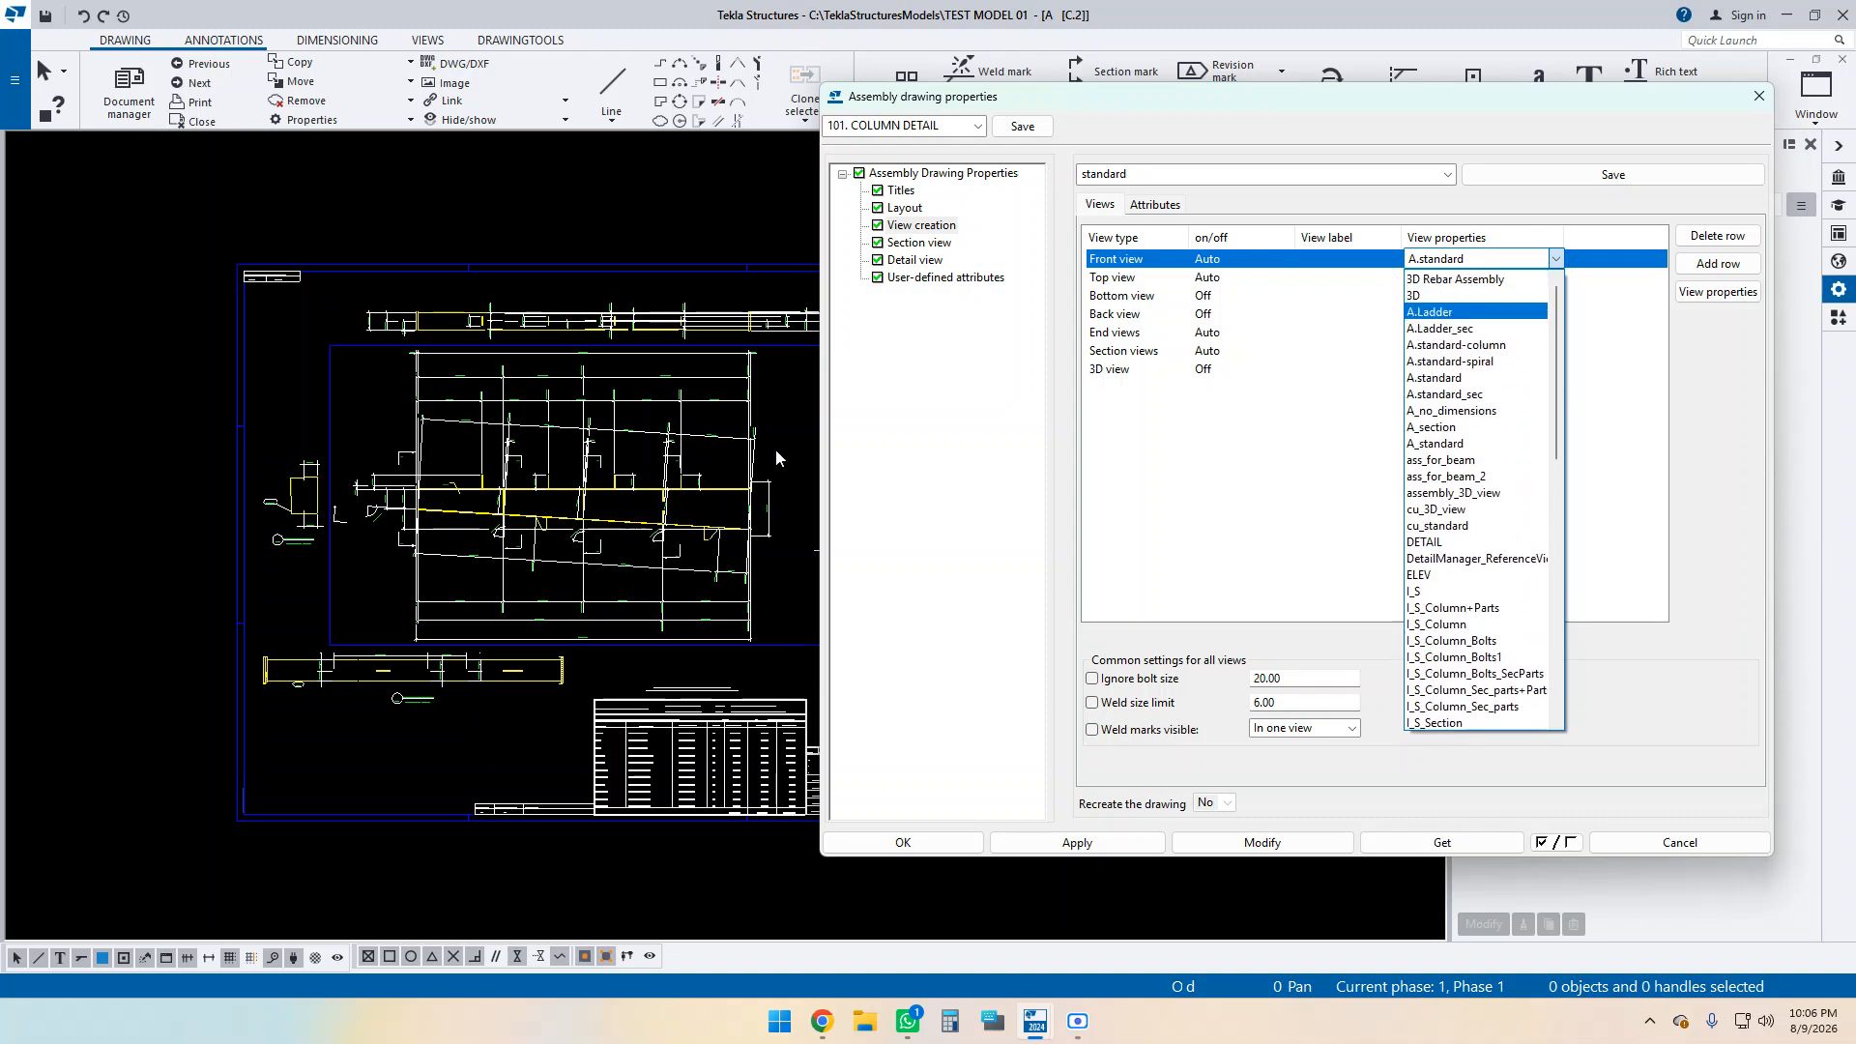
pyautogui.click(968, 416)
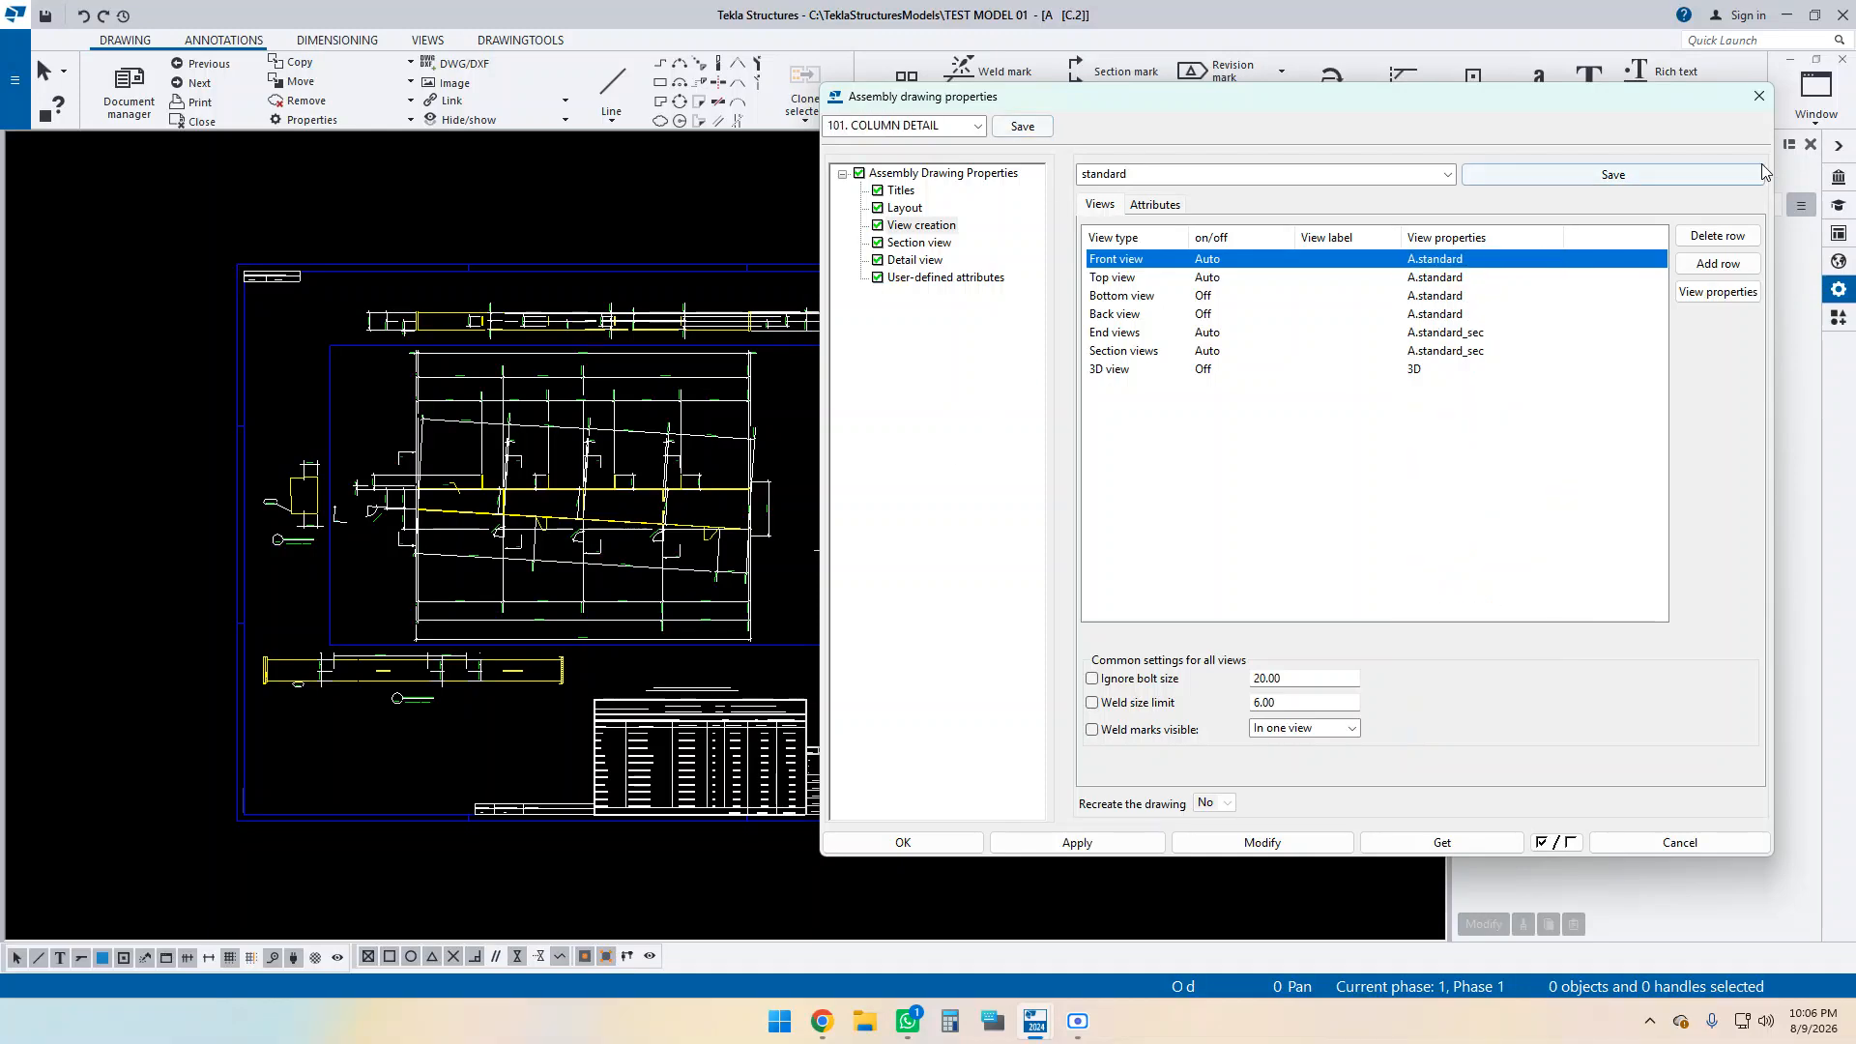
pyautogui.click(1758, 97)
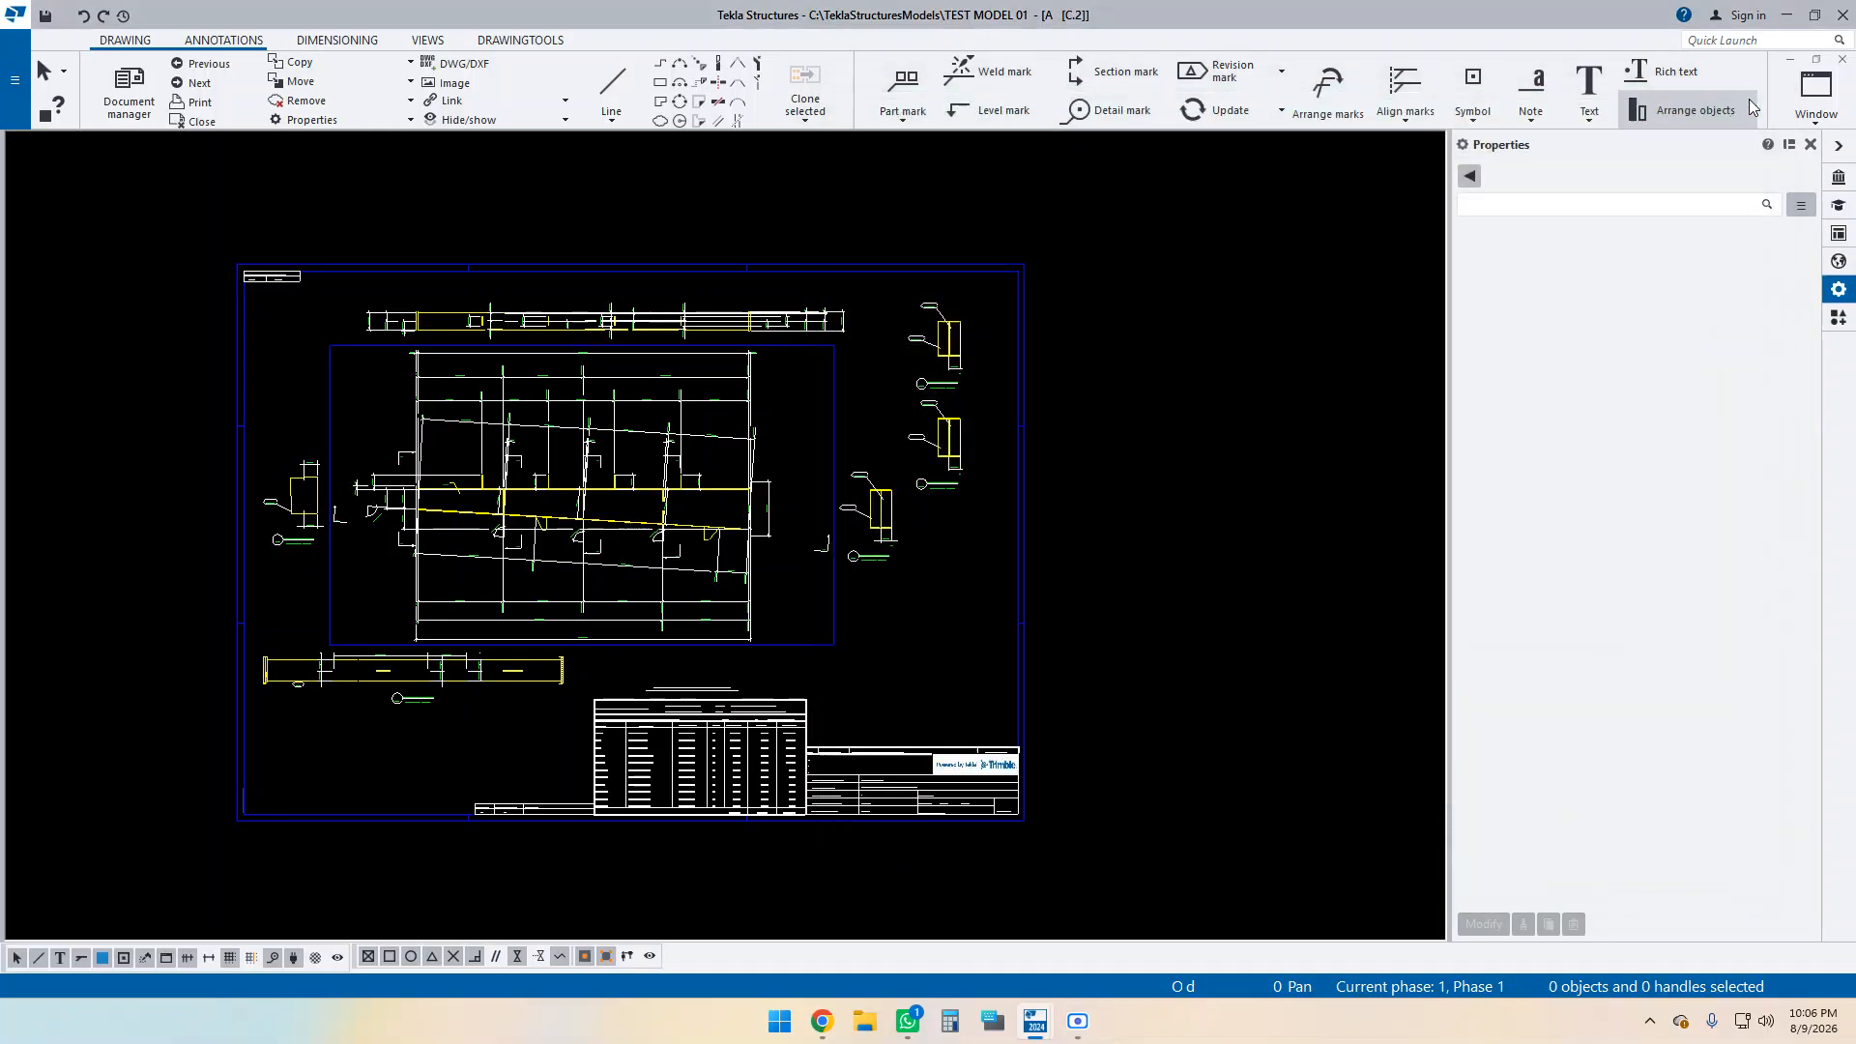
# Load the 101. COLUMN DETAIL properties for the open drawing and modify it with Recreate the drawing turned on.
pyautogui.doubleClick(698, 201)
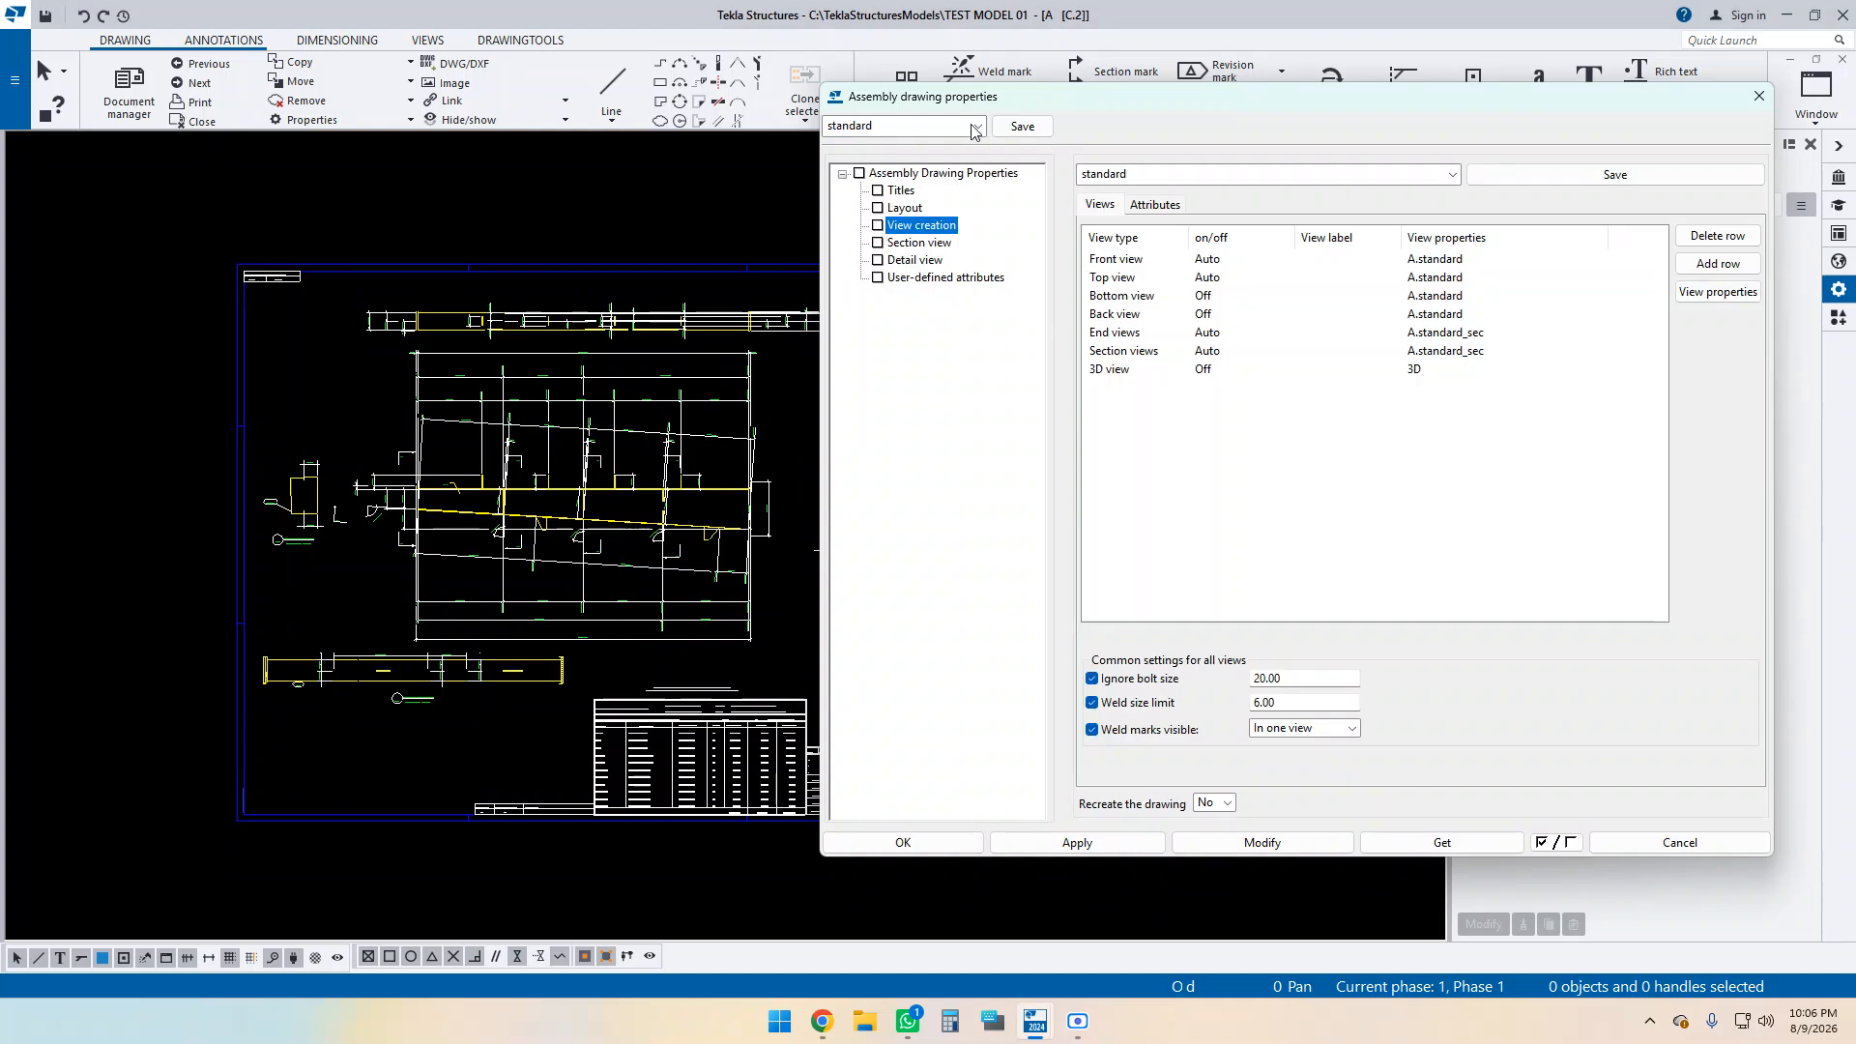
pyautogui.click(973, 130)
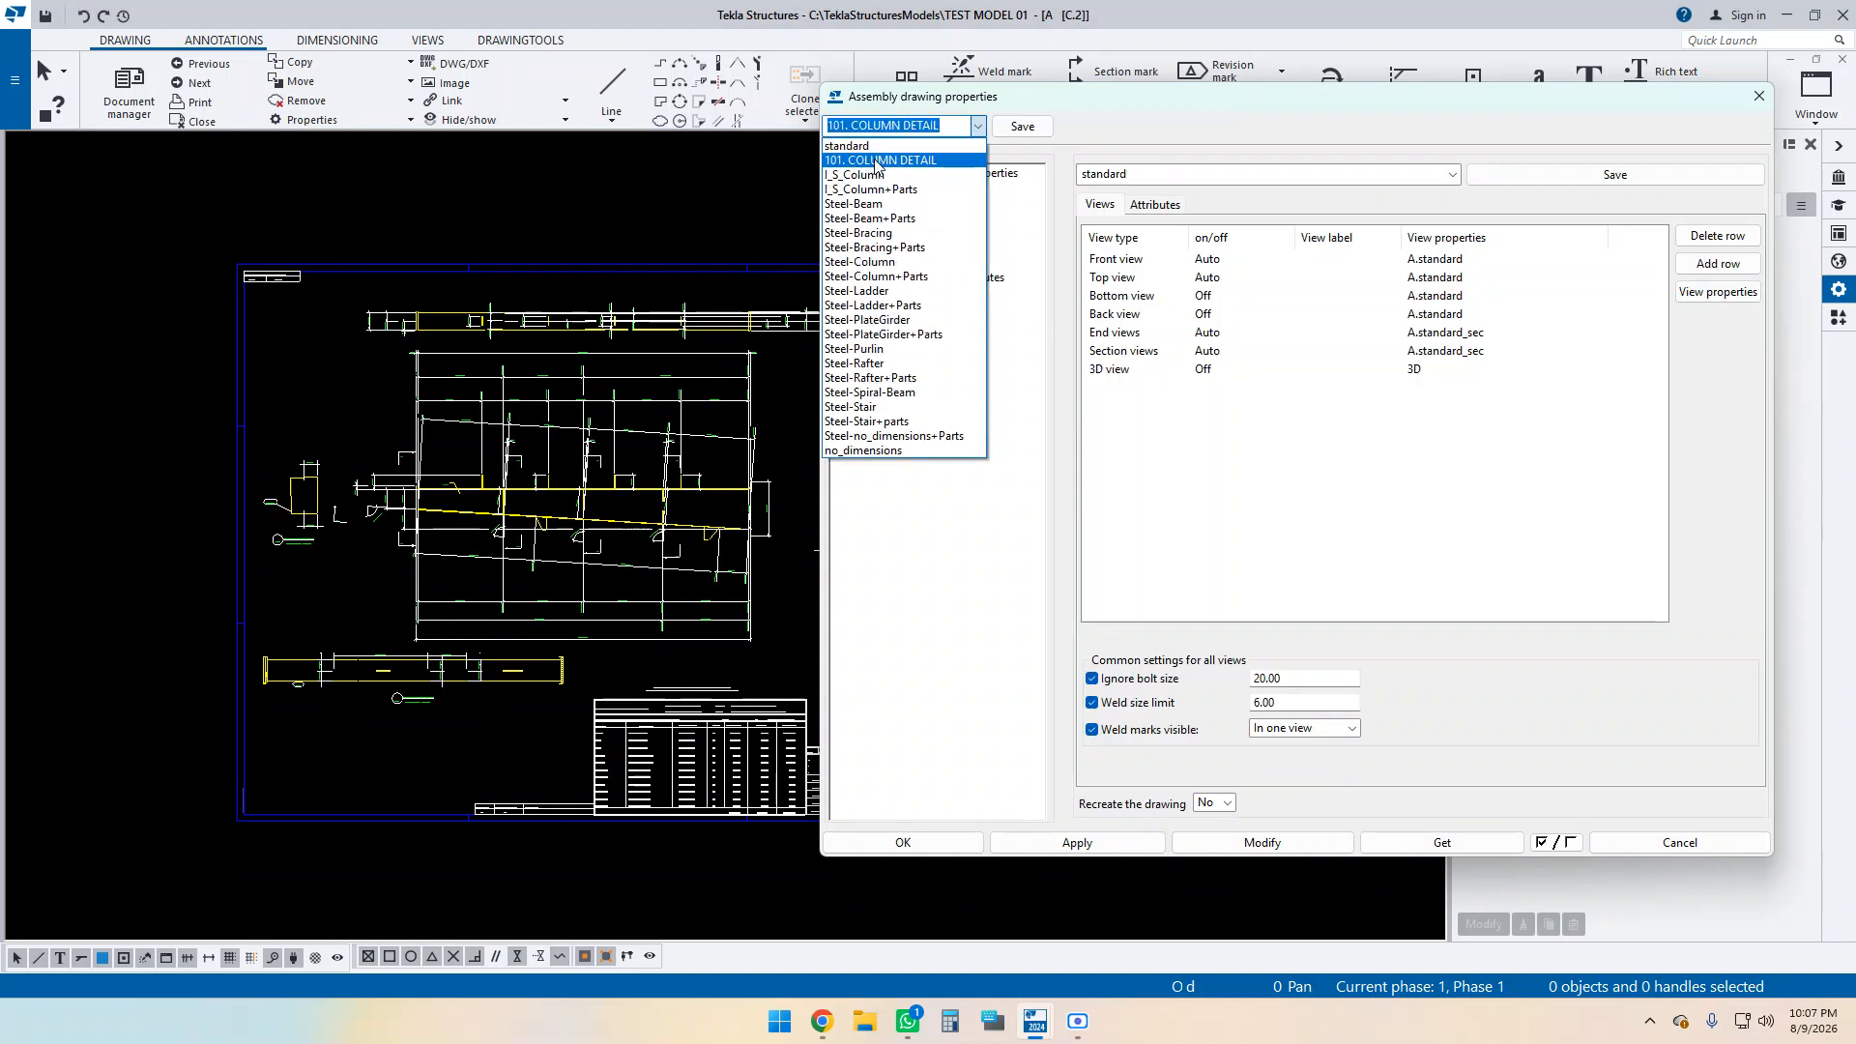
pyautogui.click(876, 160)
pyautogui.click(1225, 802)
pyautogui.click(1216, 837)
pyautogui.click(1262, 842)
pyautogui.click(884, 556)
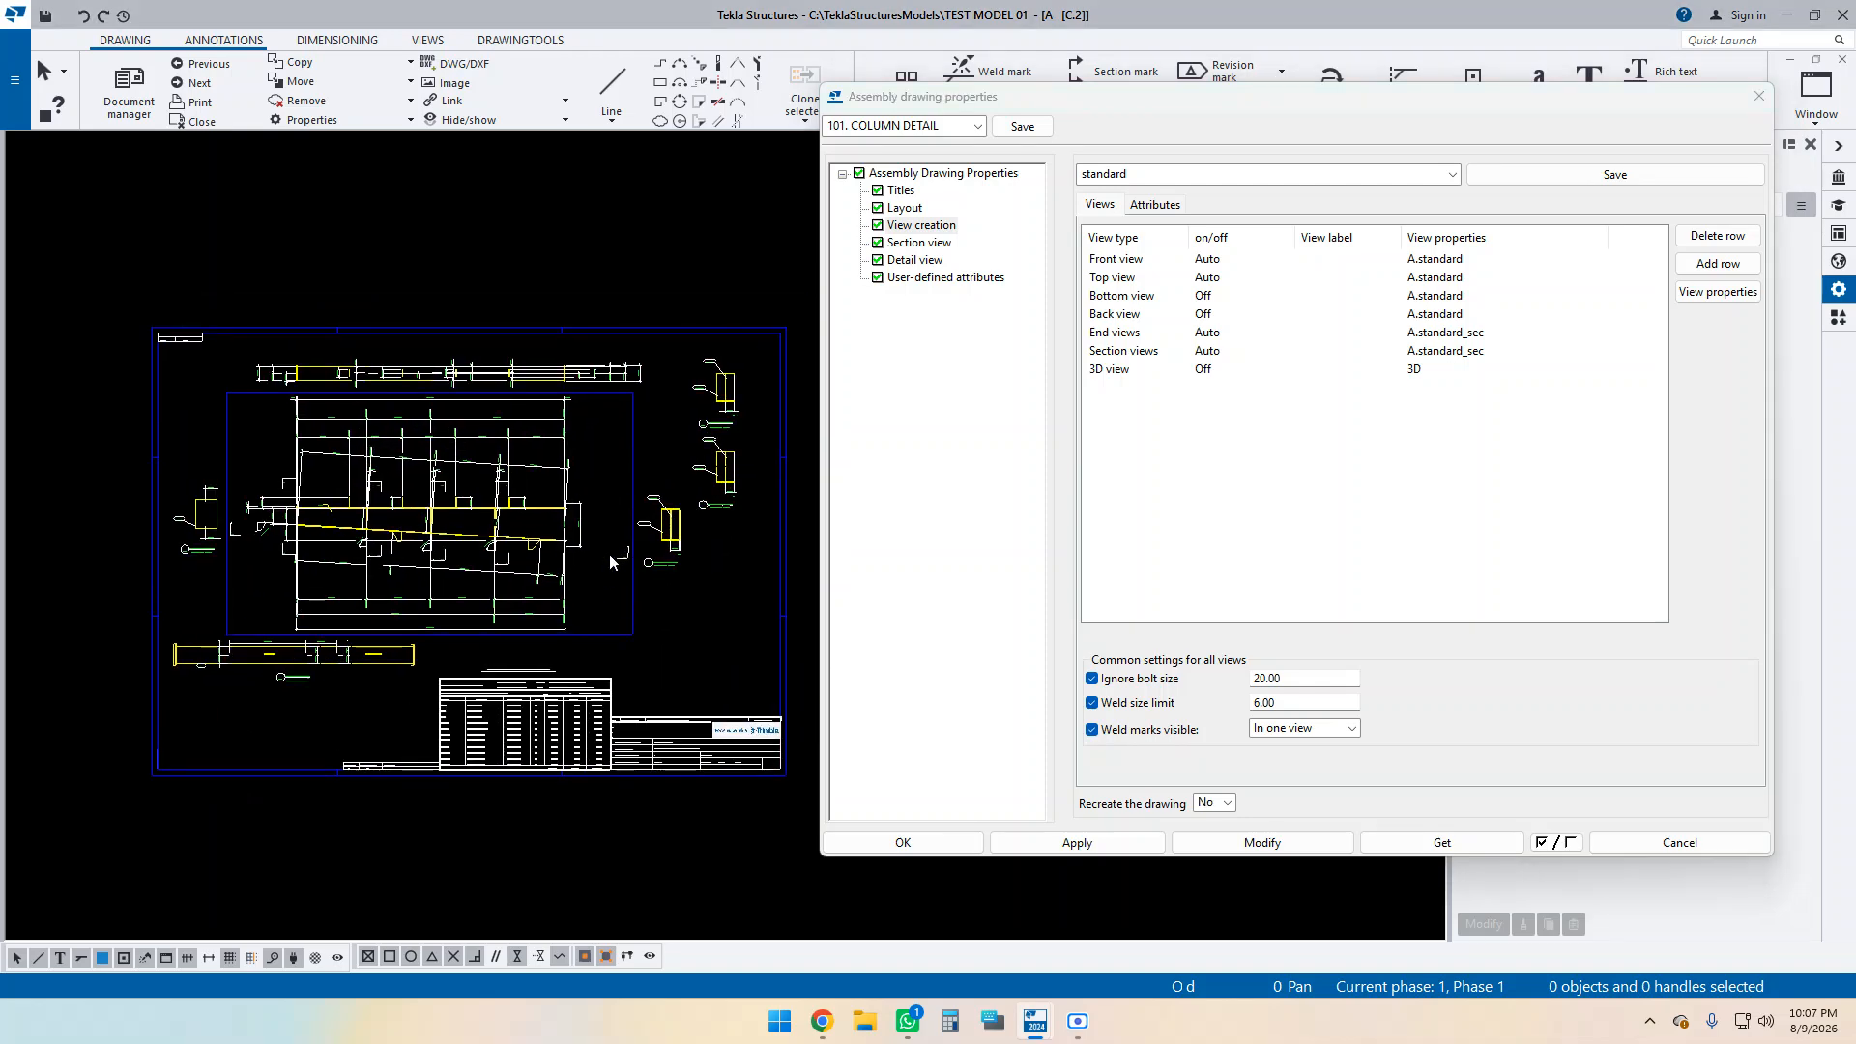
# Turn off the end views and section views and apply the change to the drawing.
pyautogui.moveTo(494, 686); pyautogui.dragTo(494, 650, button='middle')
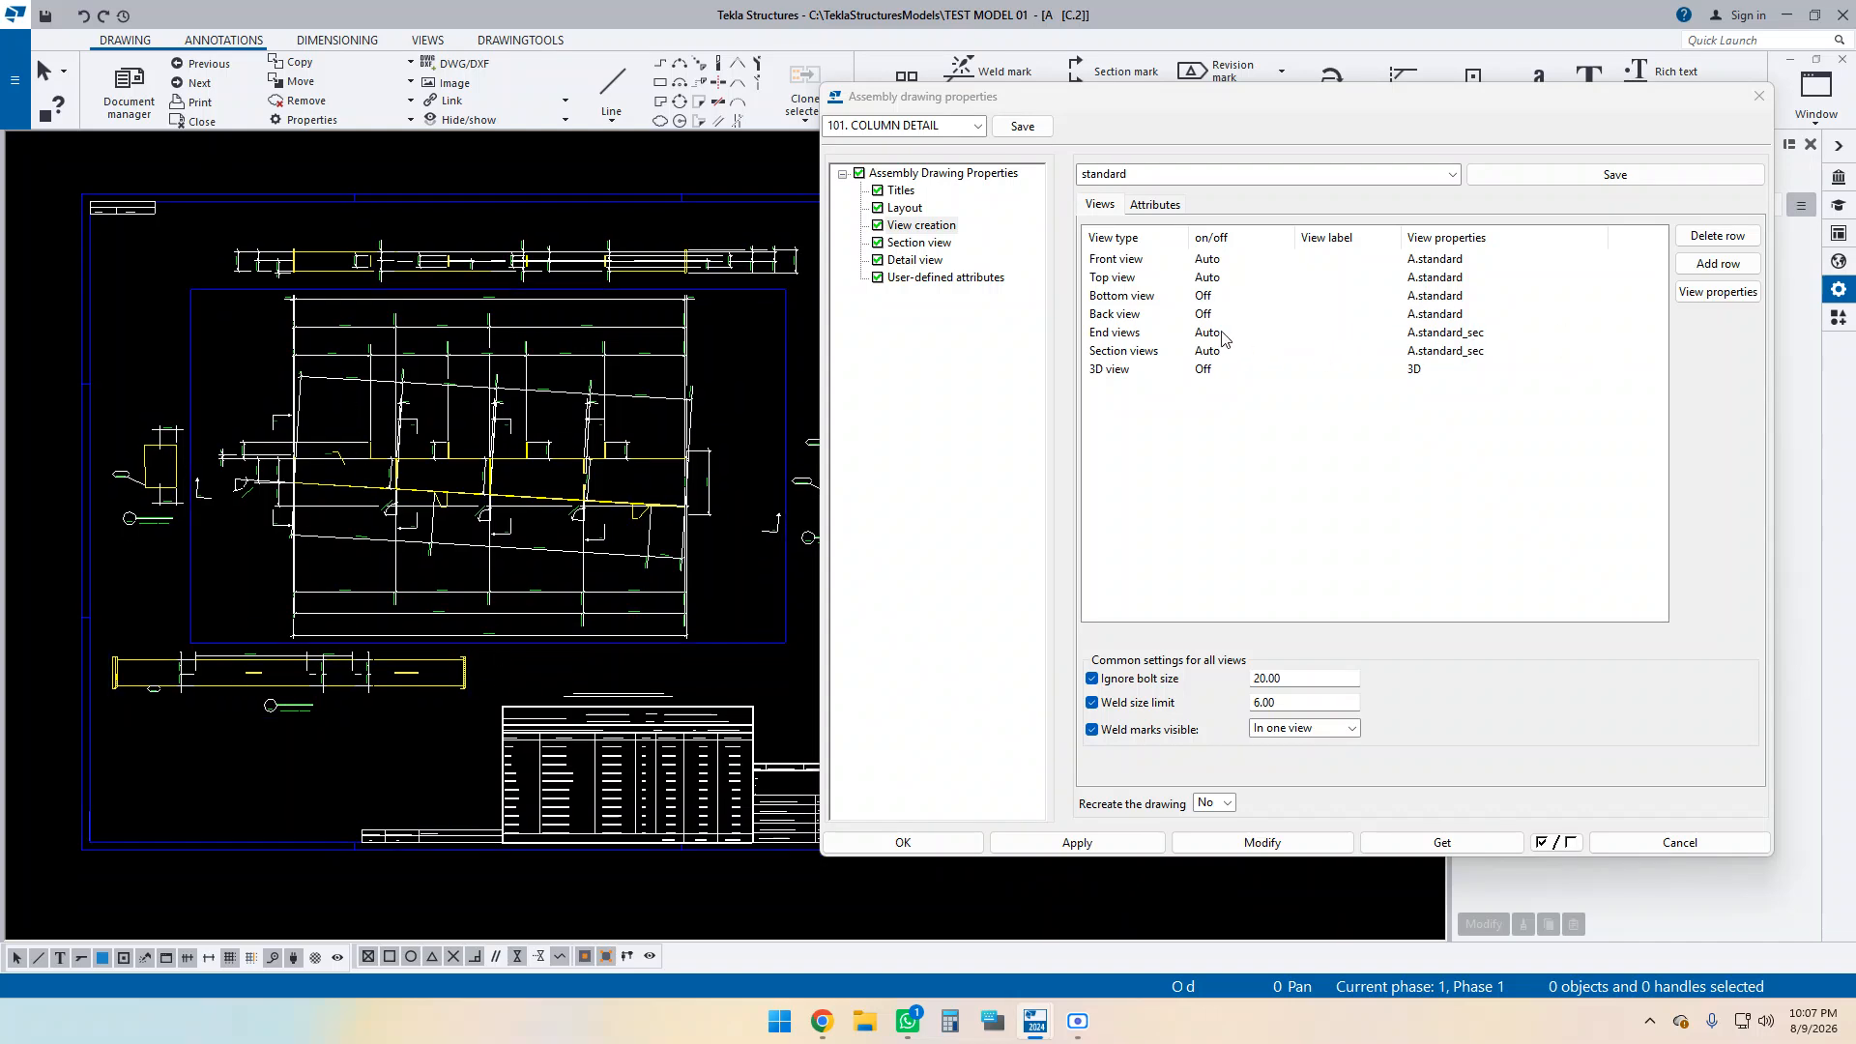
pyautogui.click(1201, 335)
pyautogui.press('o')
pyautogui.click(1213, 349)
pyautogui.press('o')
pyautogui.click(1262, 842)
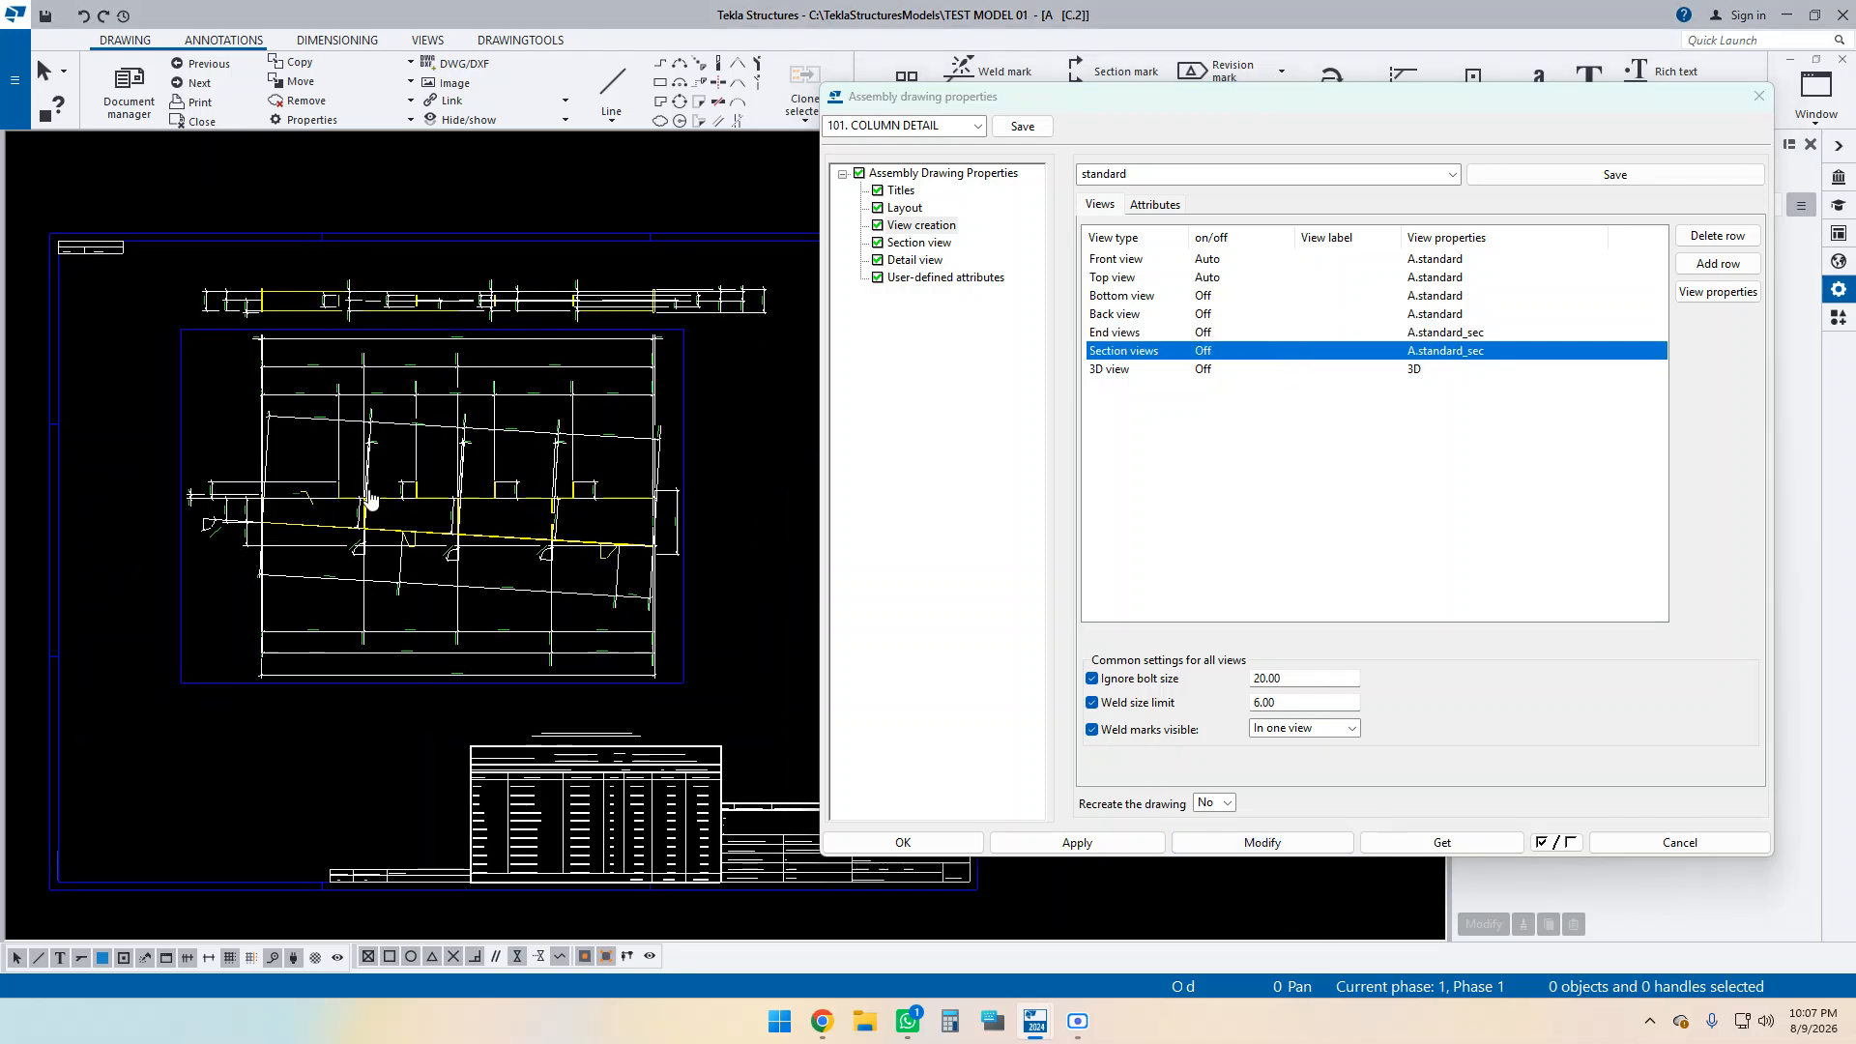
# Set the front and top views to the 101. view_as view properties and save the 101. COLUMN DETAIL settings.
pyautogui.click(1450, 259)
pyautogui.click(1459, 259)
pyautogui.scroll(2, 1505, 287)
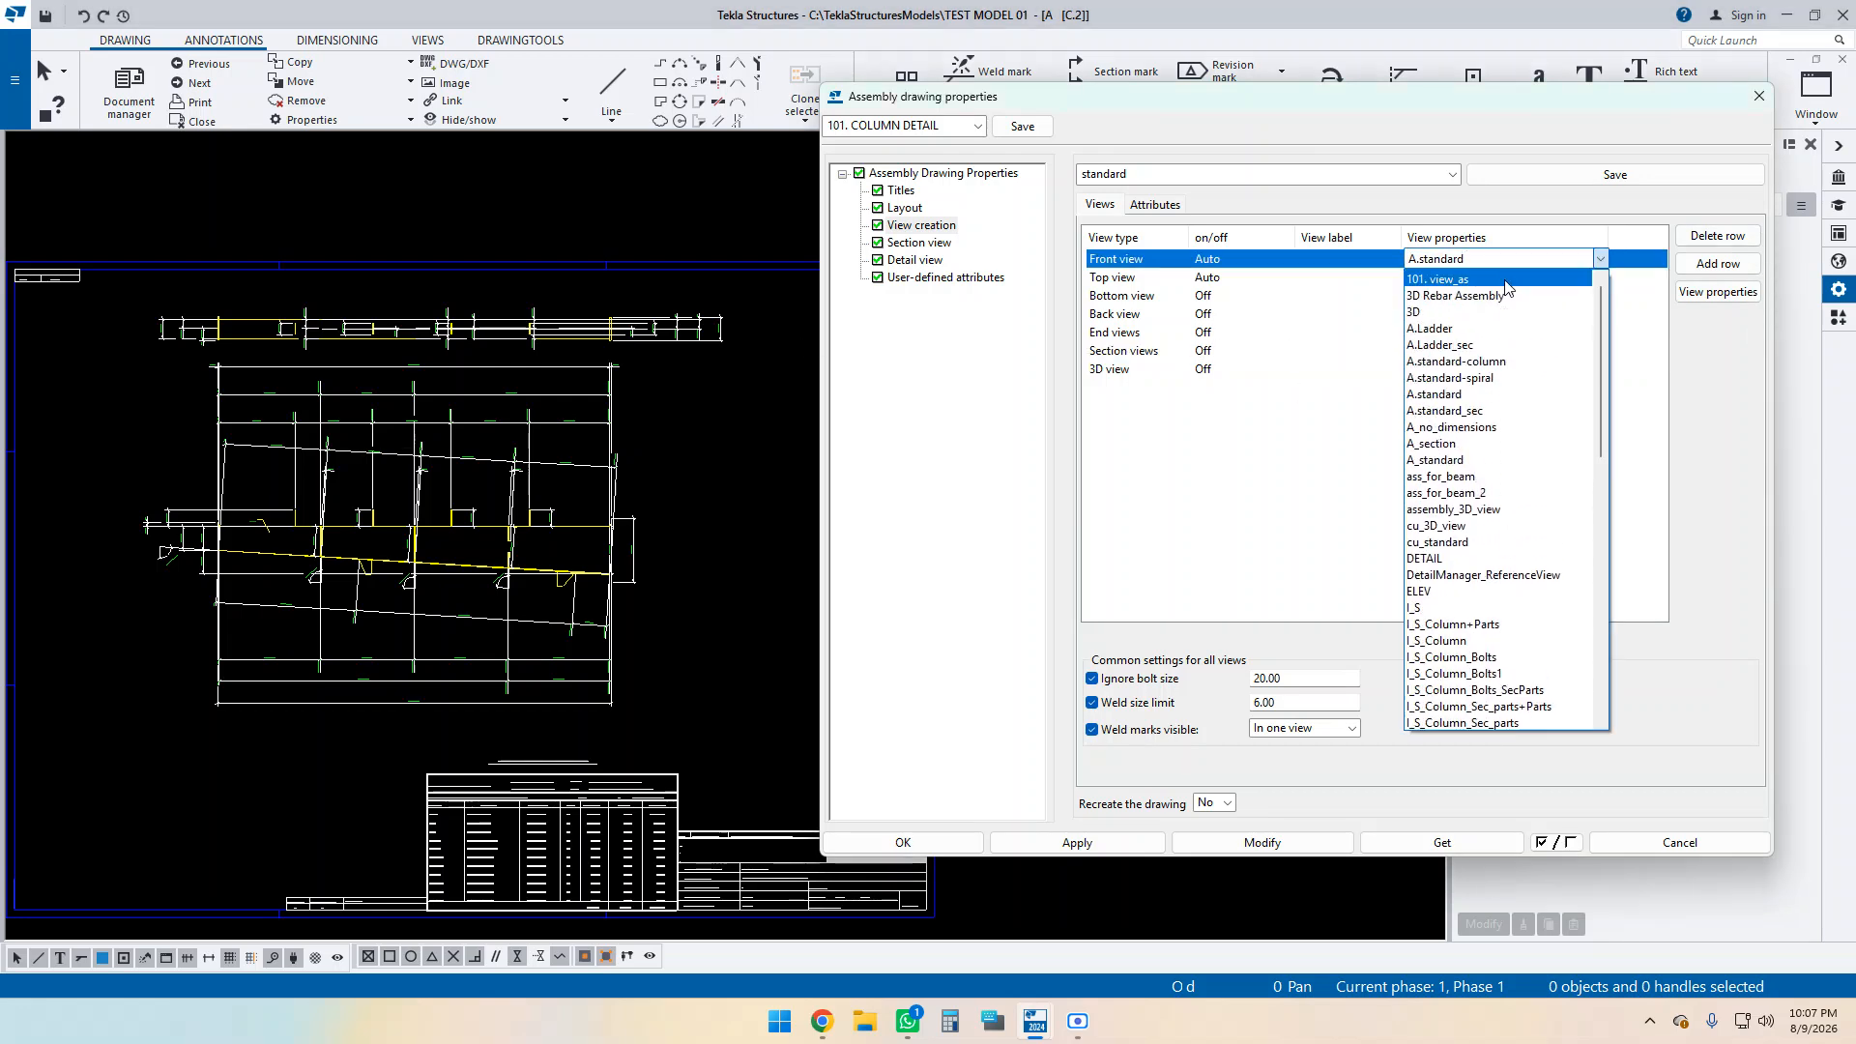
pyautogui.click(1444, 281)
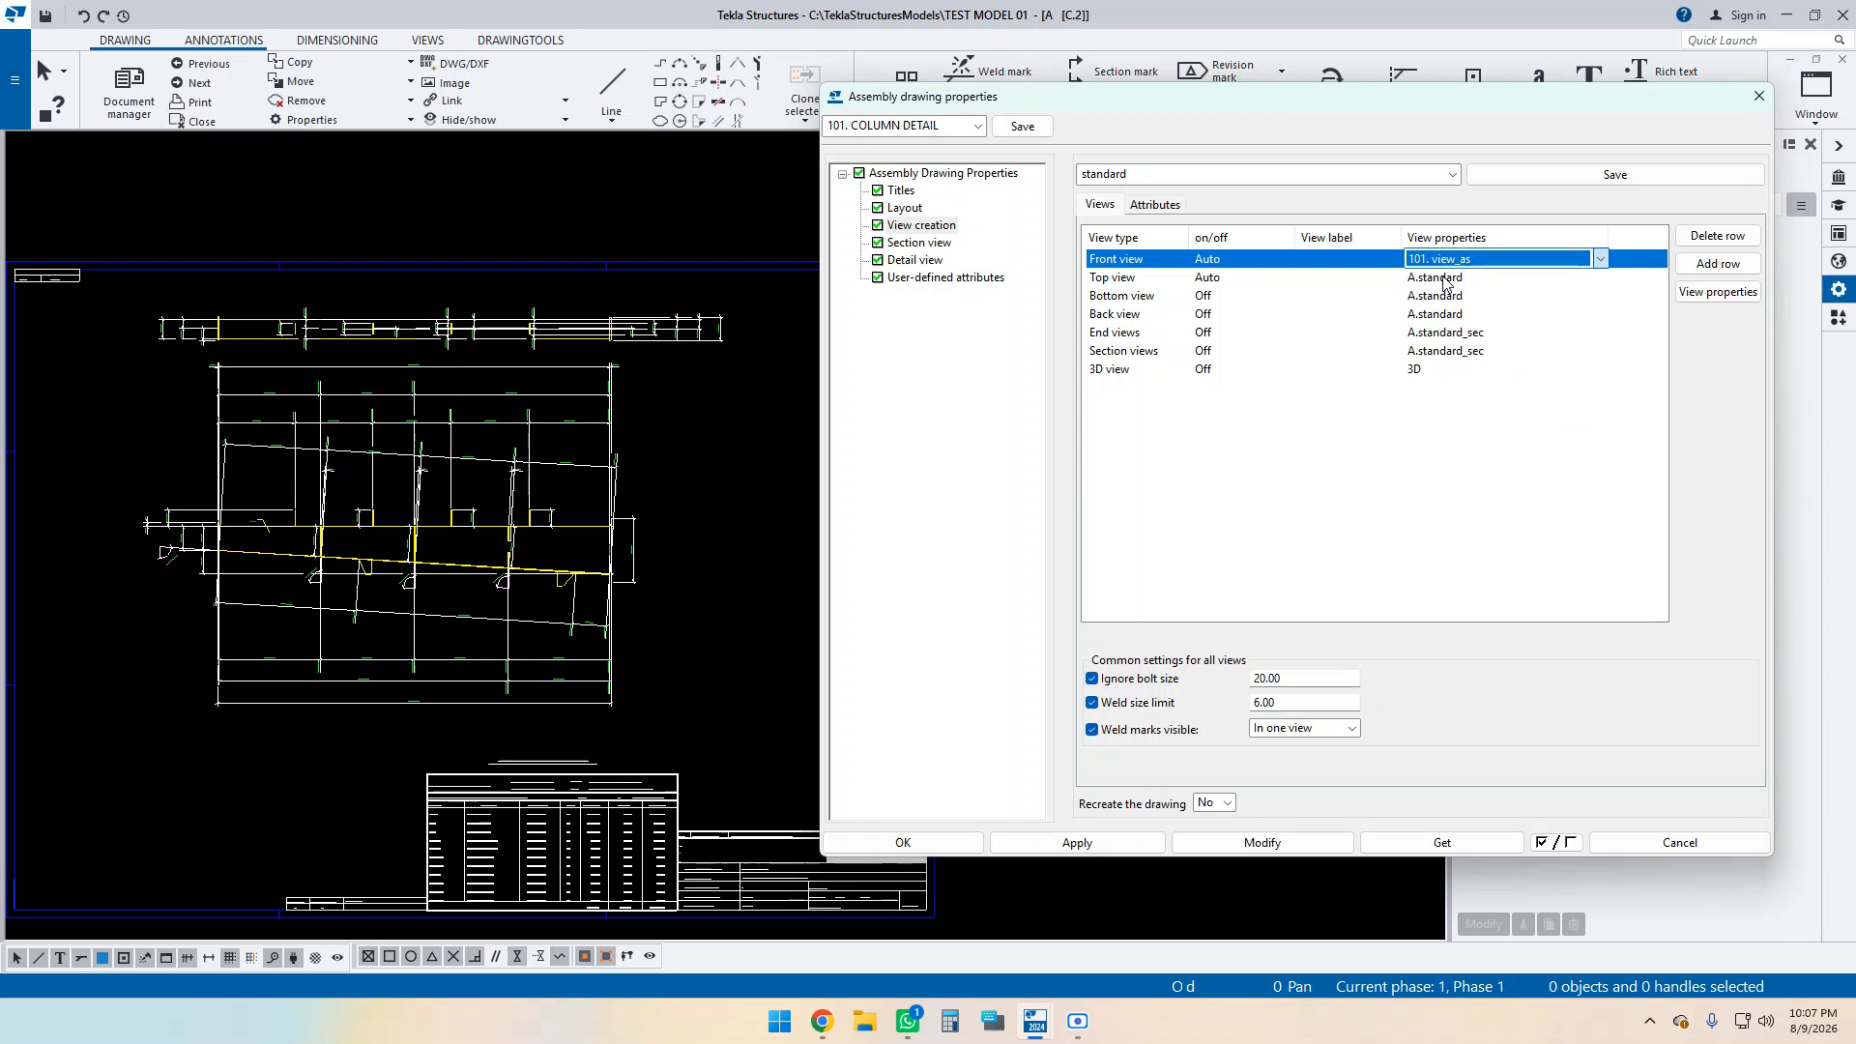
pyautogui.click(1455, 277)
pyautogui.click(1469, 277)
pyautogui.scroll(3, 1479, 298)
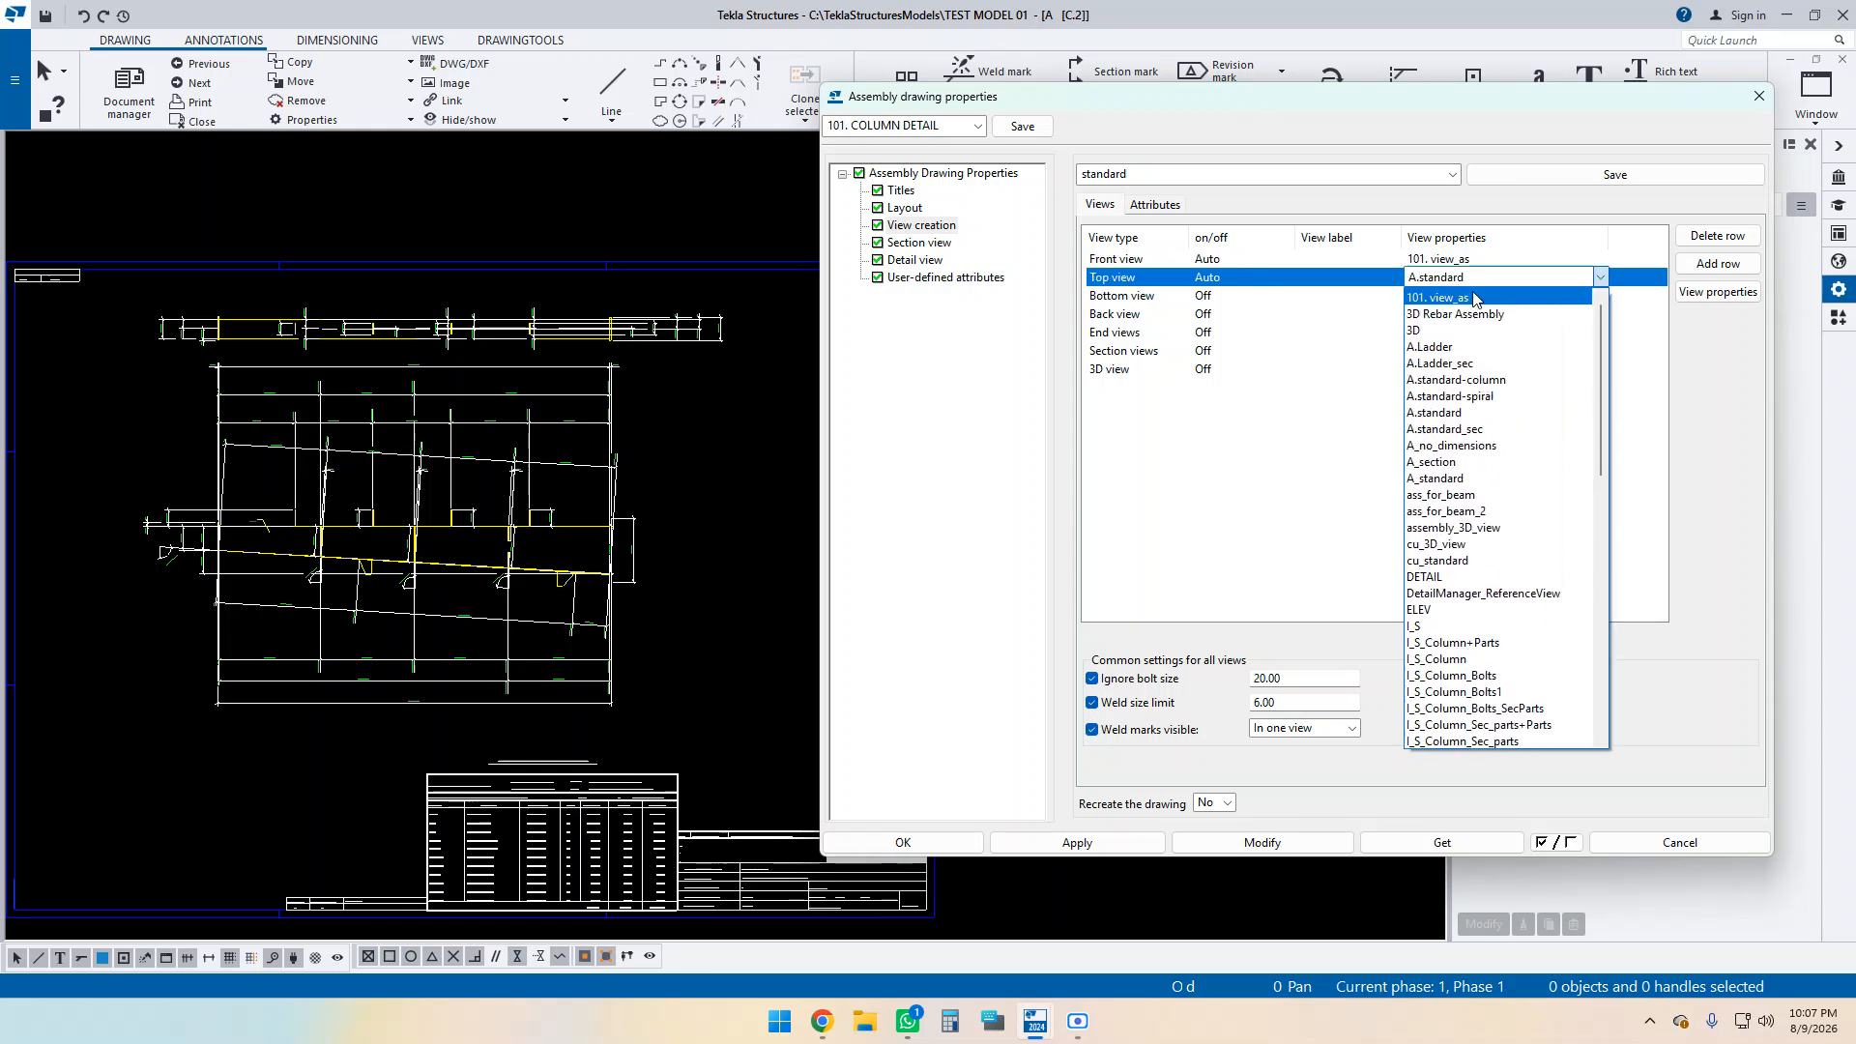
pyautogui.click(1464, 298)
pyautogui.click(1014, 129)
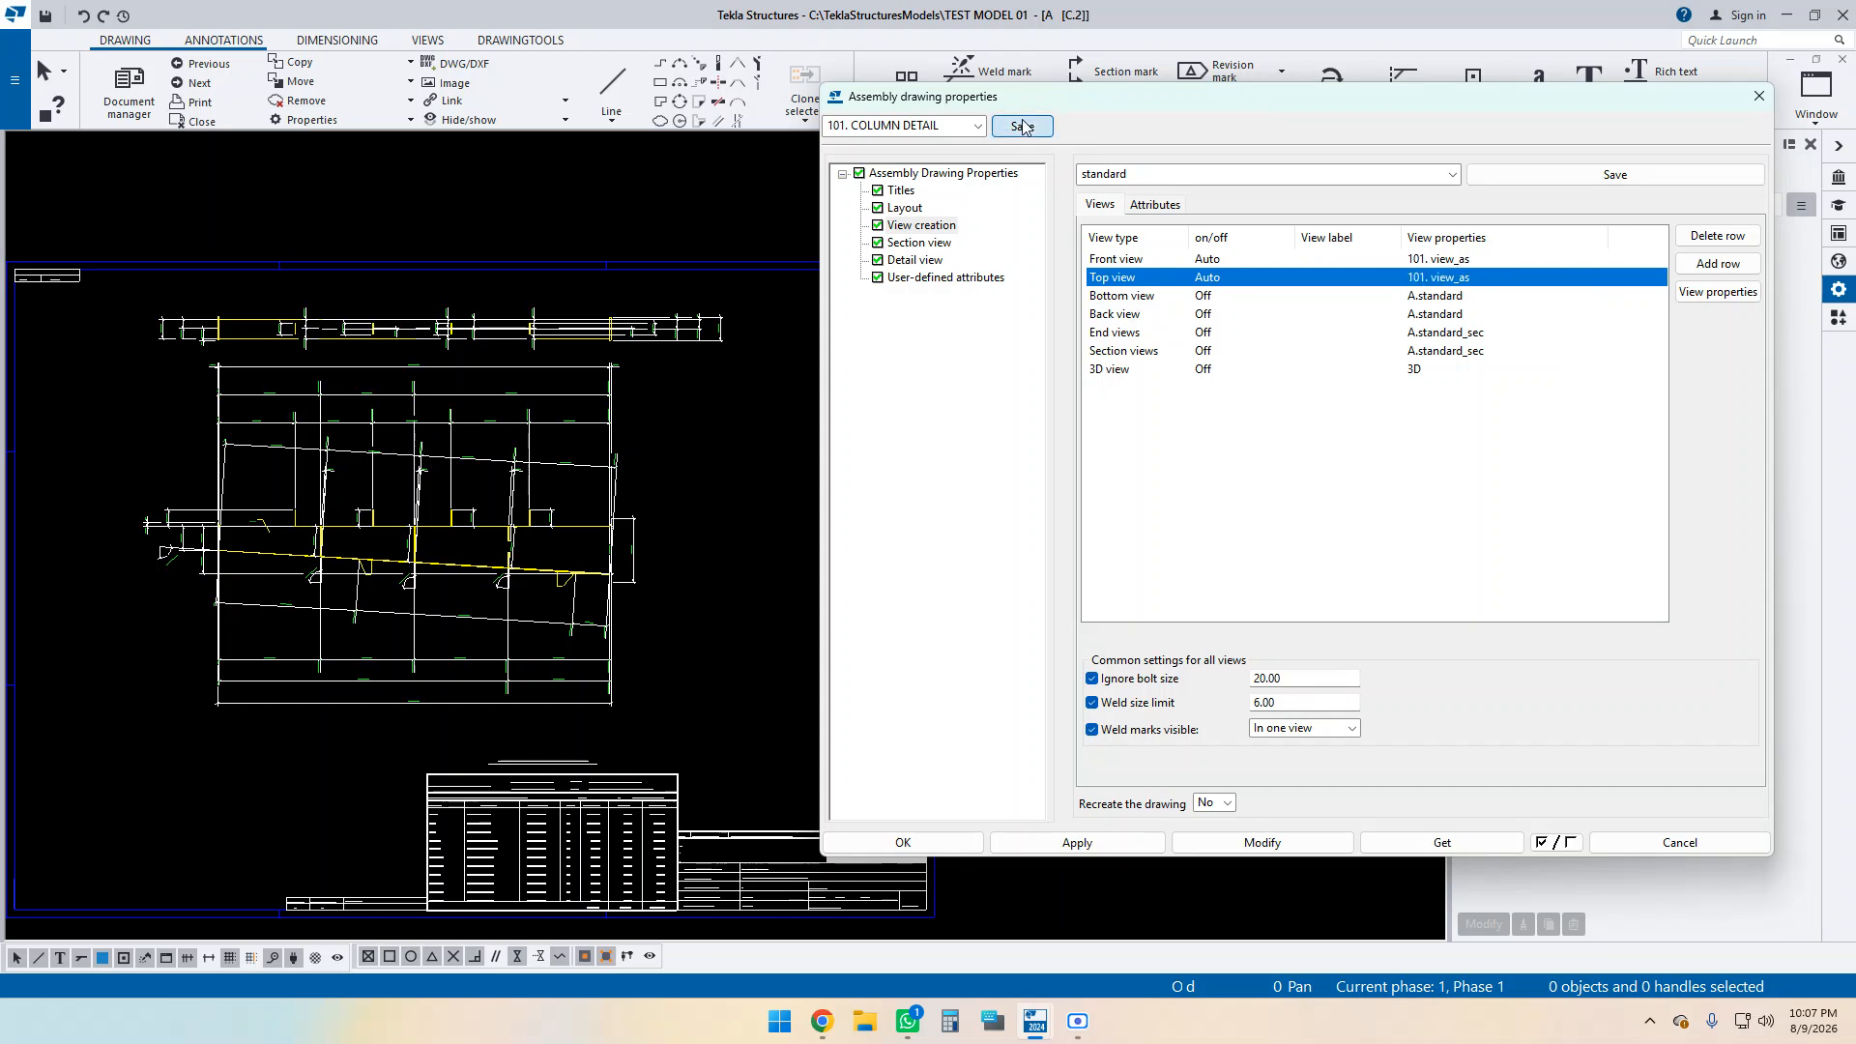
# Recreate the drawing with the modified front and top view properties.
pyautogui.click(1229, 810)
pyautogui.click(1208, 835)
pyautogui.click(1261, 842)
pyautogui.click(890, 568)
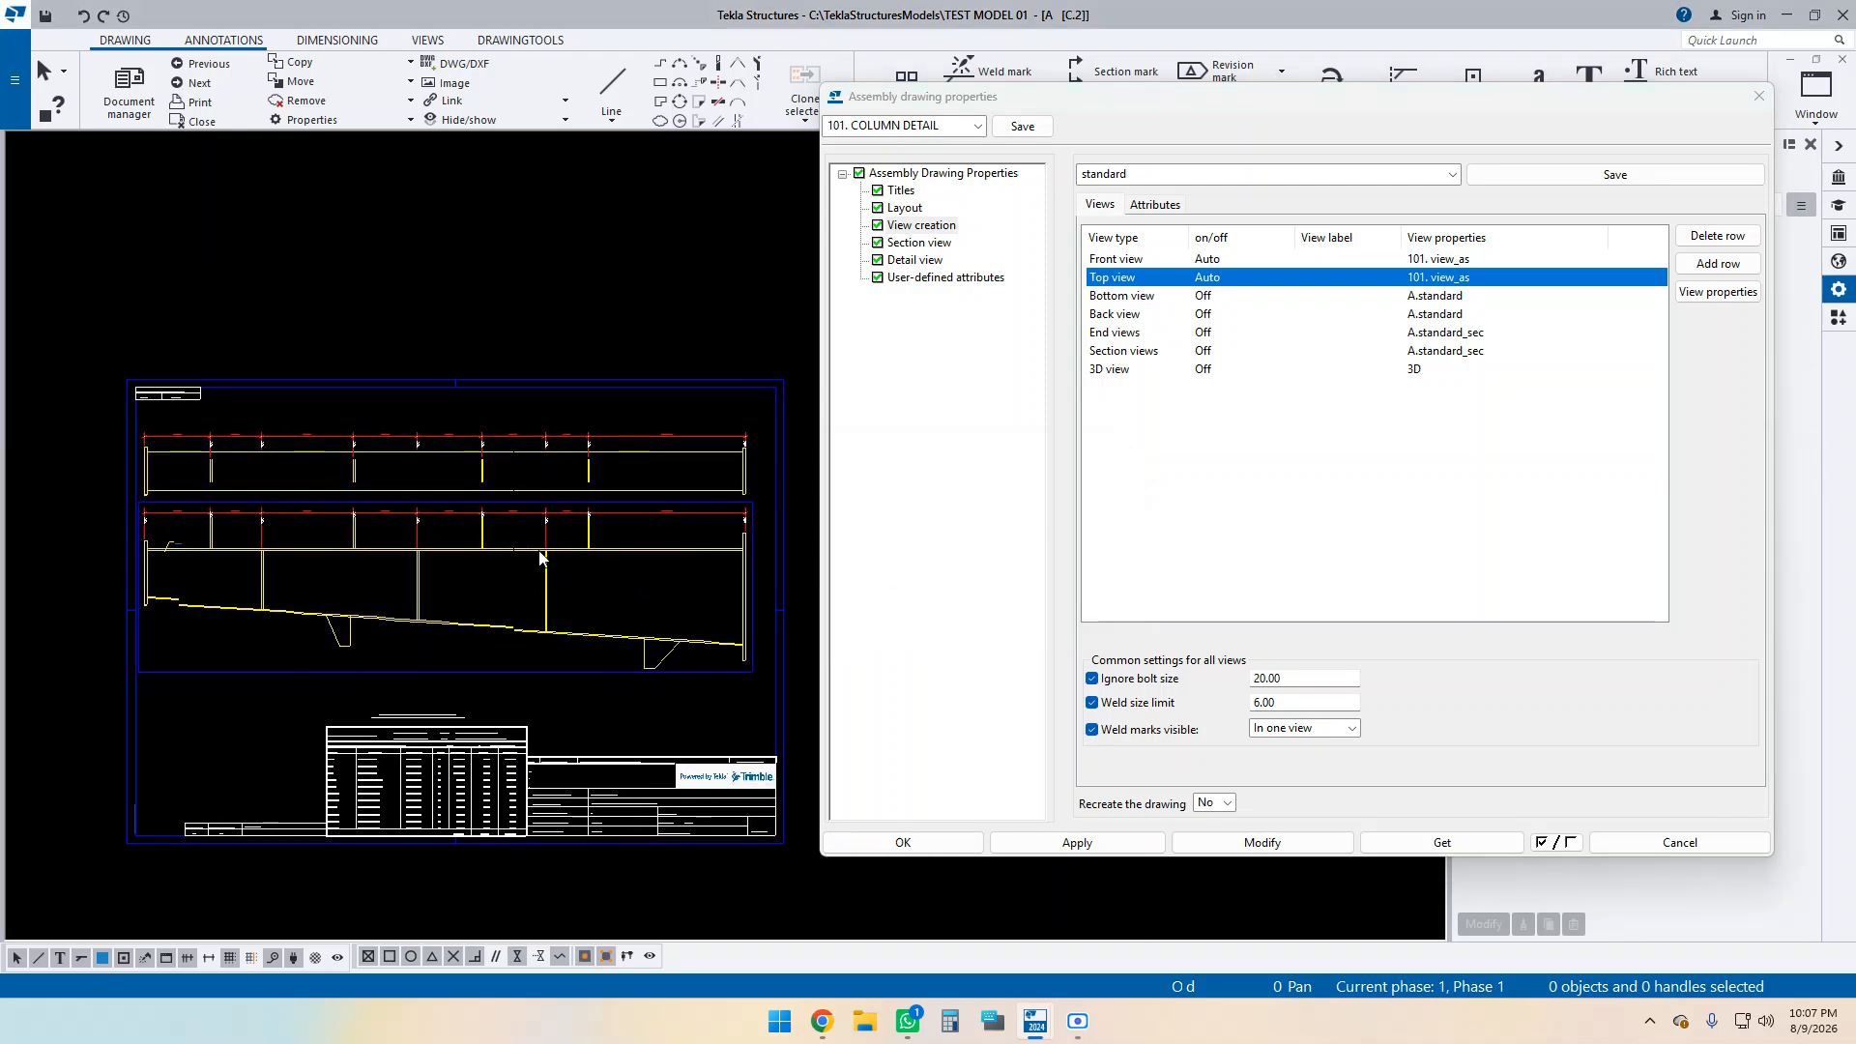
# Move the front view's horizontal dimension line upward, farther from the column, and deselect it.
pyautogui.scroll(3, 193, 558)
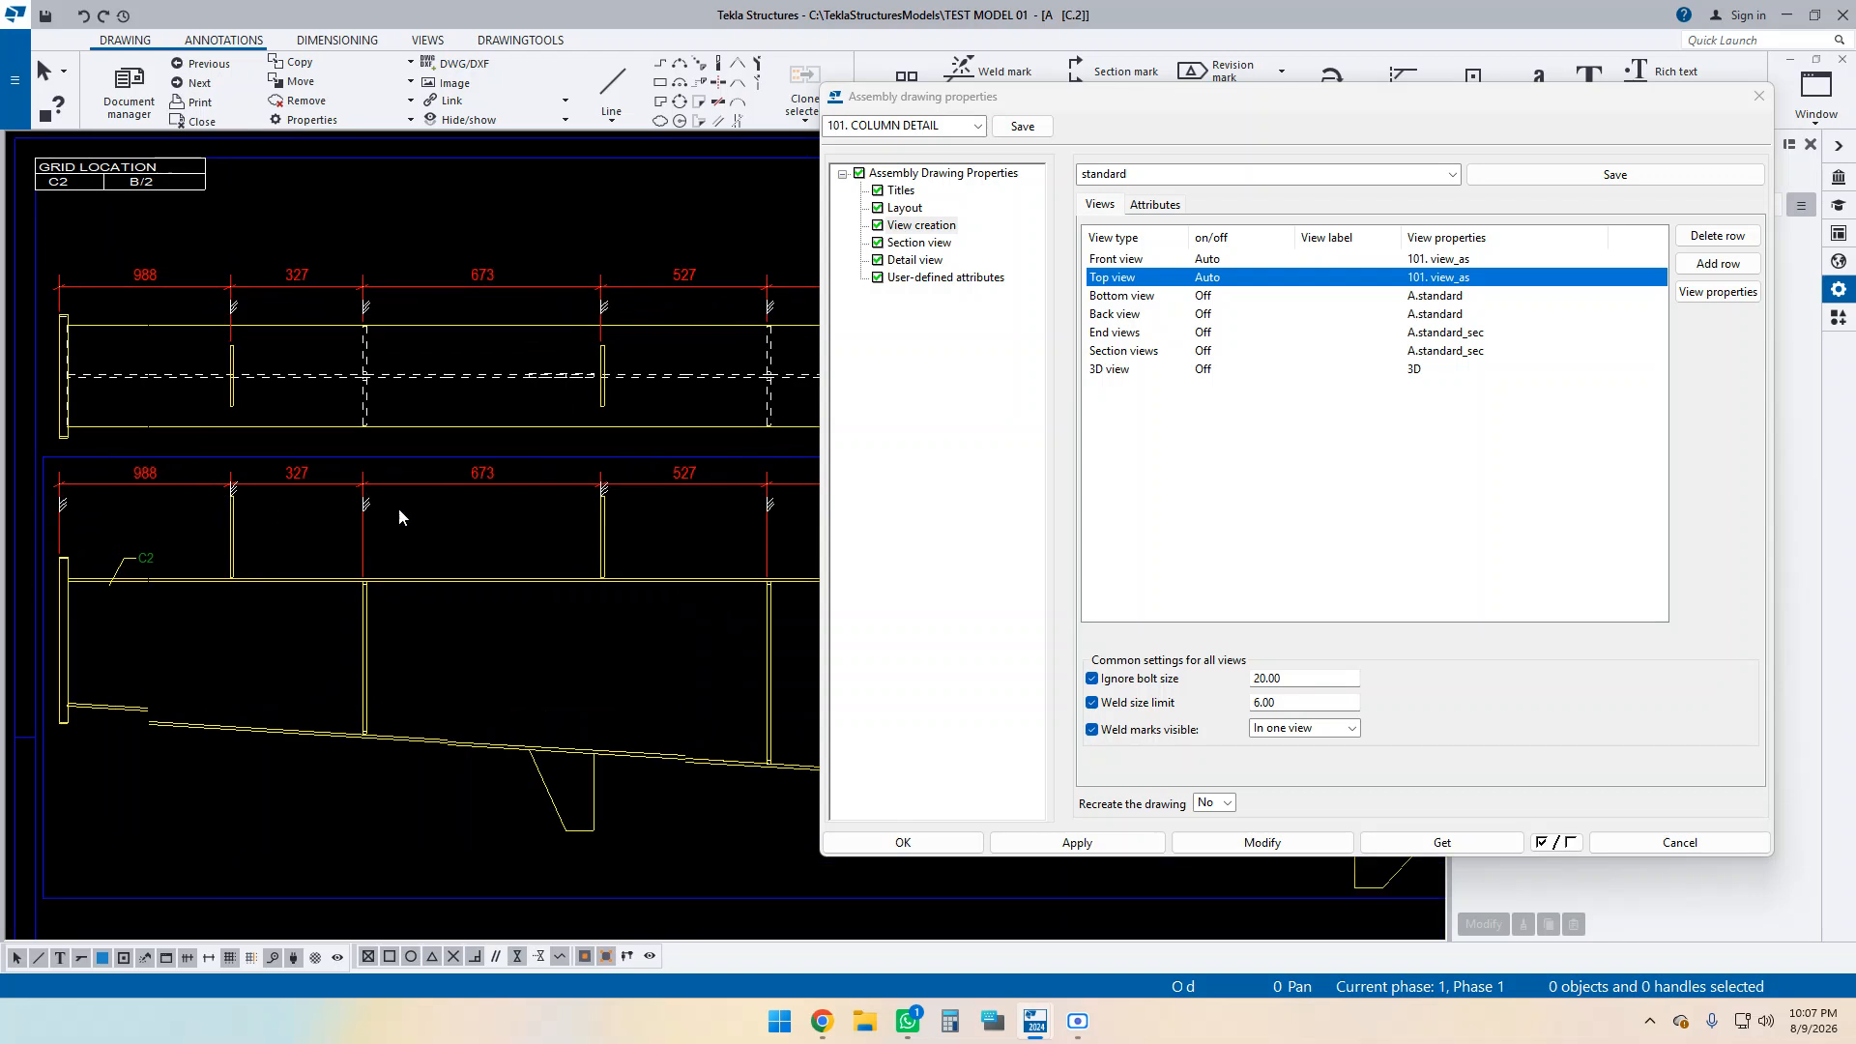
pyautogui.click(477, 477)
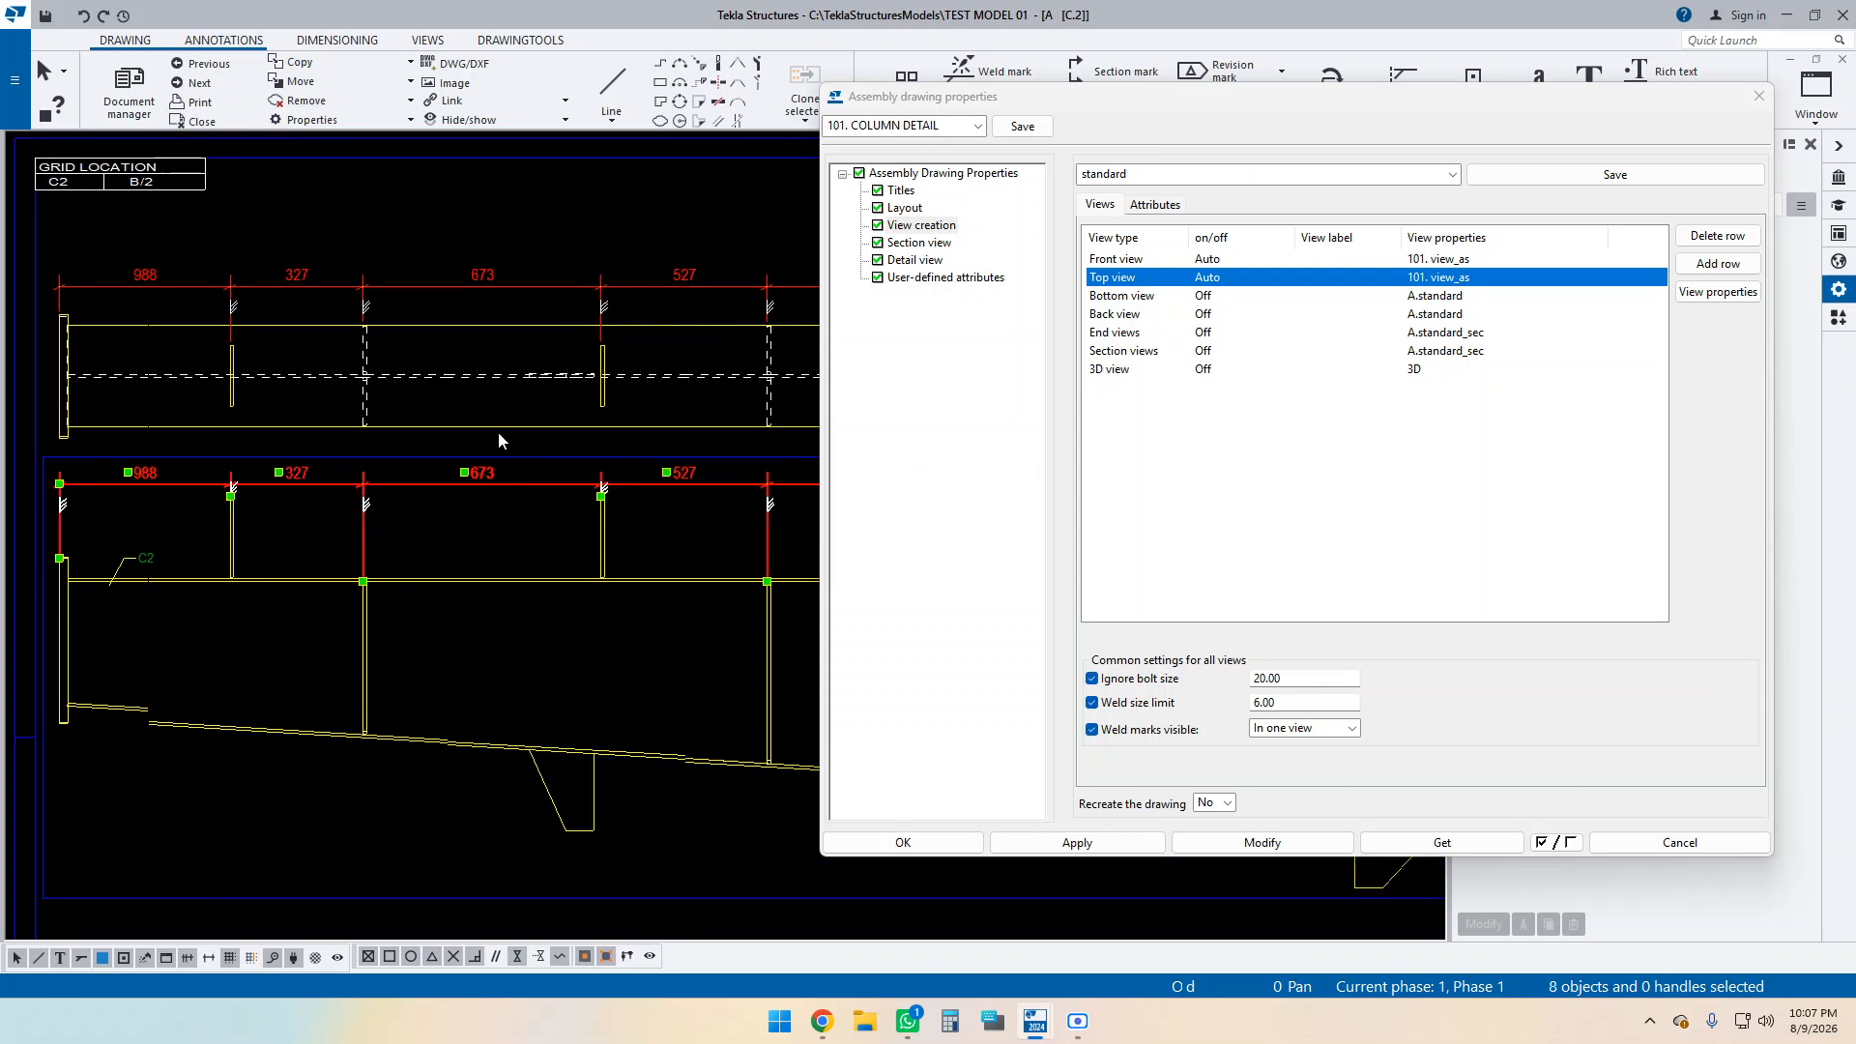
pyautogui.moveTo(484, 478); pyautogui.dragTo(480, 427)
pyautogui.scroll(-2, 429, 491)
pyautogui.scroll(-1, 430, 489)
pyautogui.click(520, 40)
pyautogui.scroll(-1, 242, 387)
pyautogui.click(375, 472)
# Examine the filter dimensions to the cleats, stiffeners and gusset plates along the front and top views.
pyautogui.scroll(3, 232, 530)
pyautogui.scroll(1, 270, 479)
pyautogui.moveTo(373, 420); pyautogui.dragTo(267, 454, button='middle')
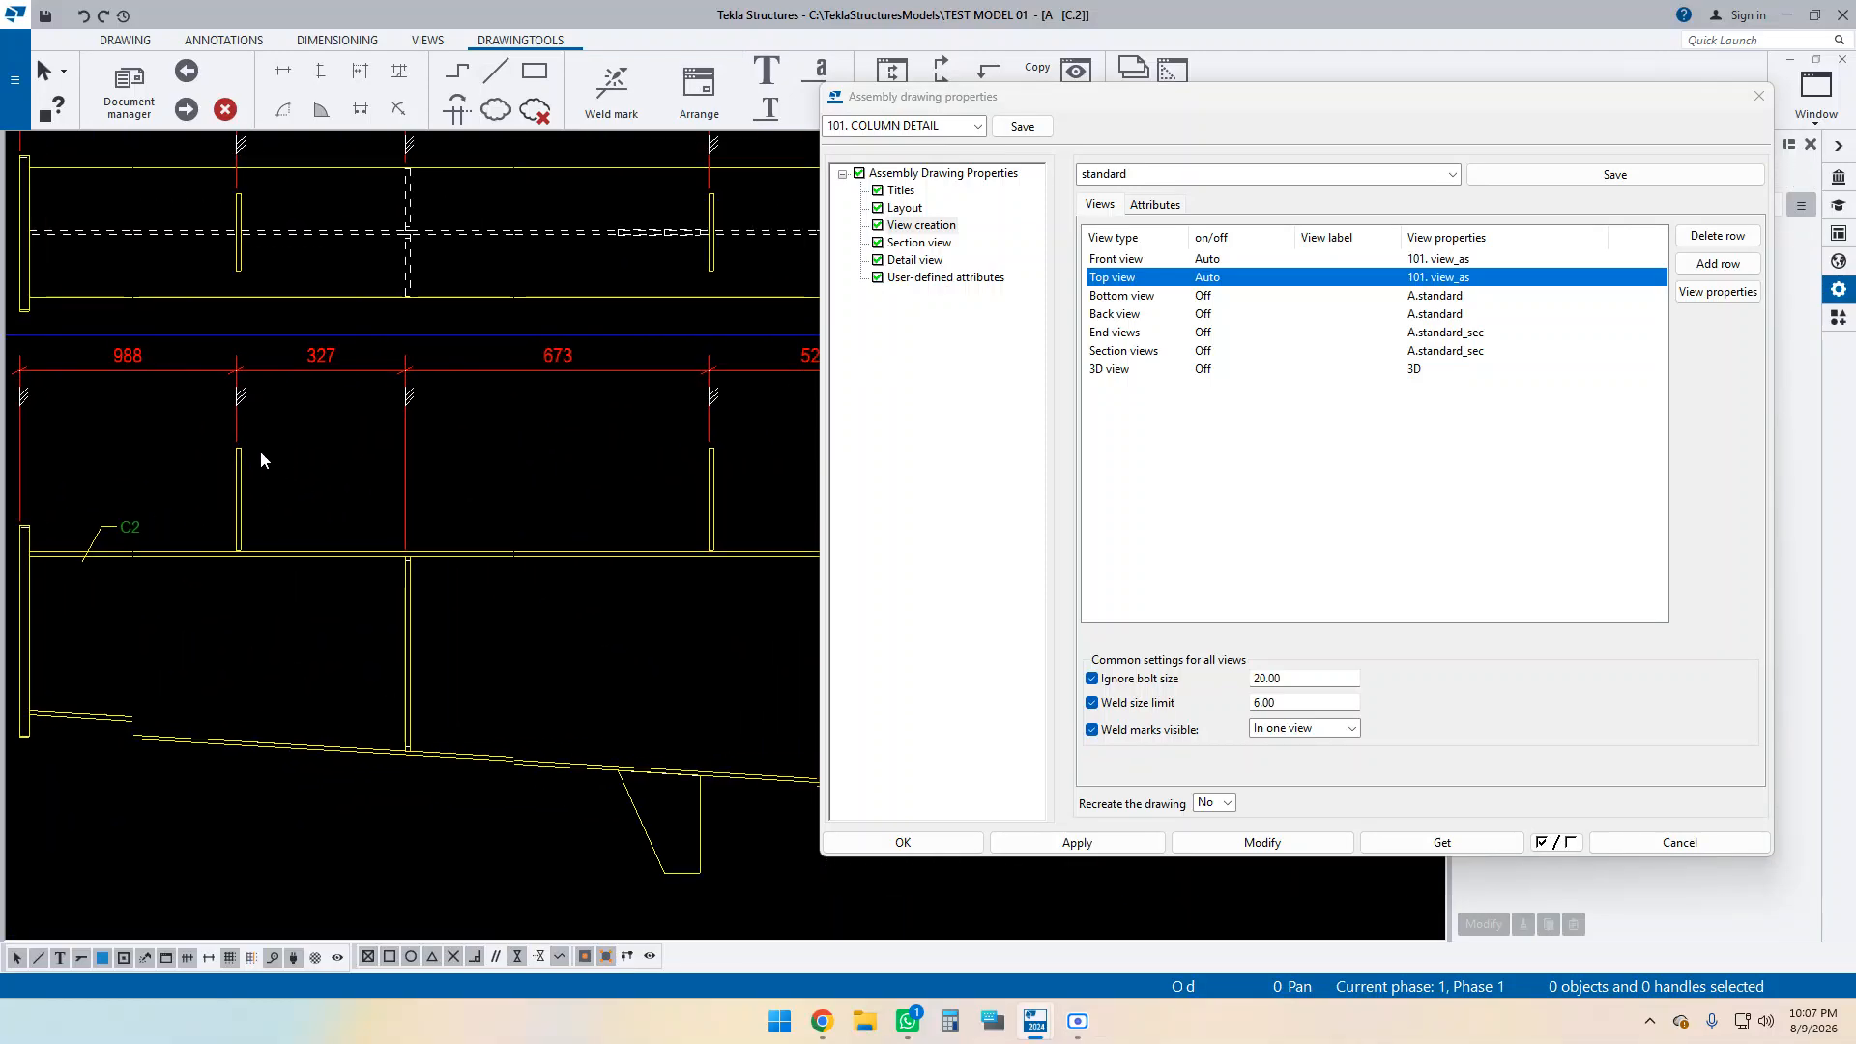
pyautogui.scroll(1, 397, 560)
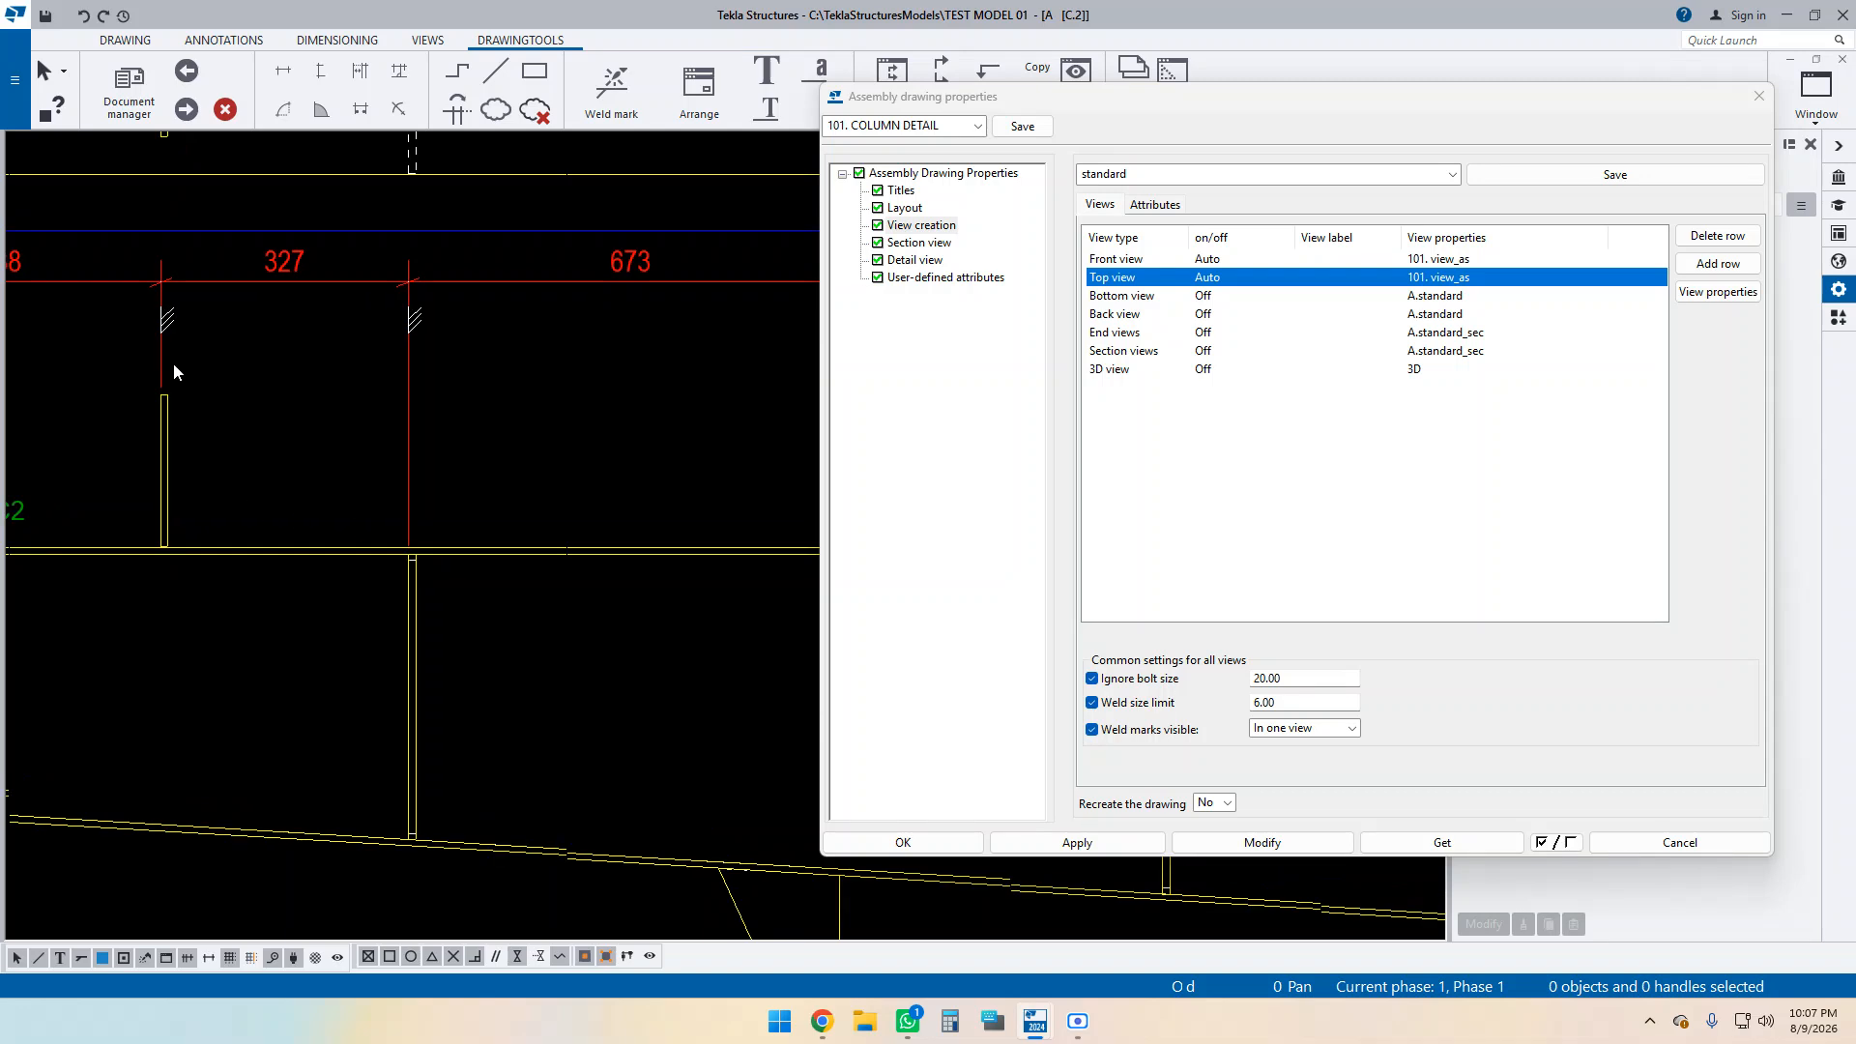
pyautogui.scroll(-2, 399, 549)
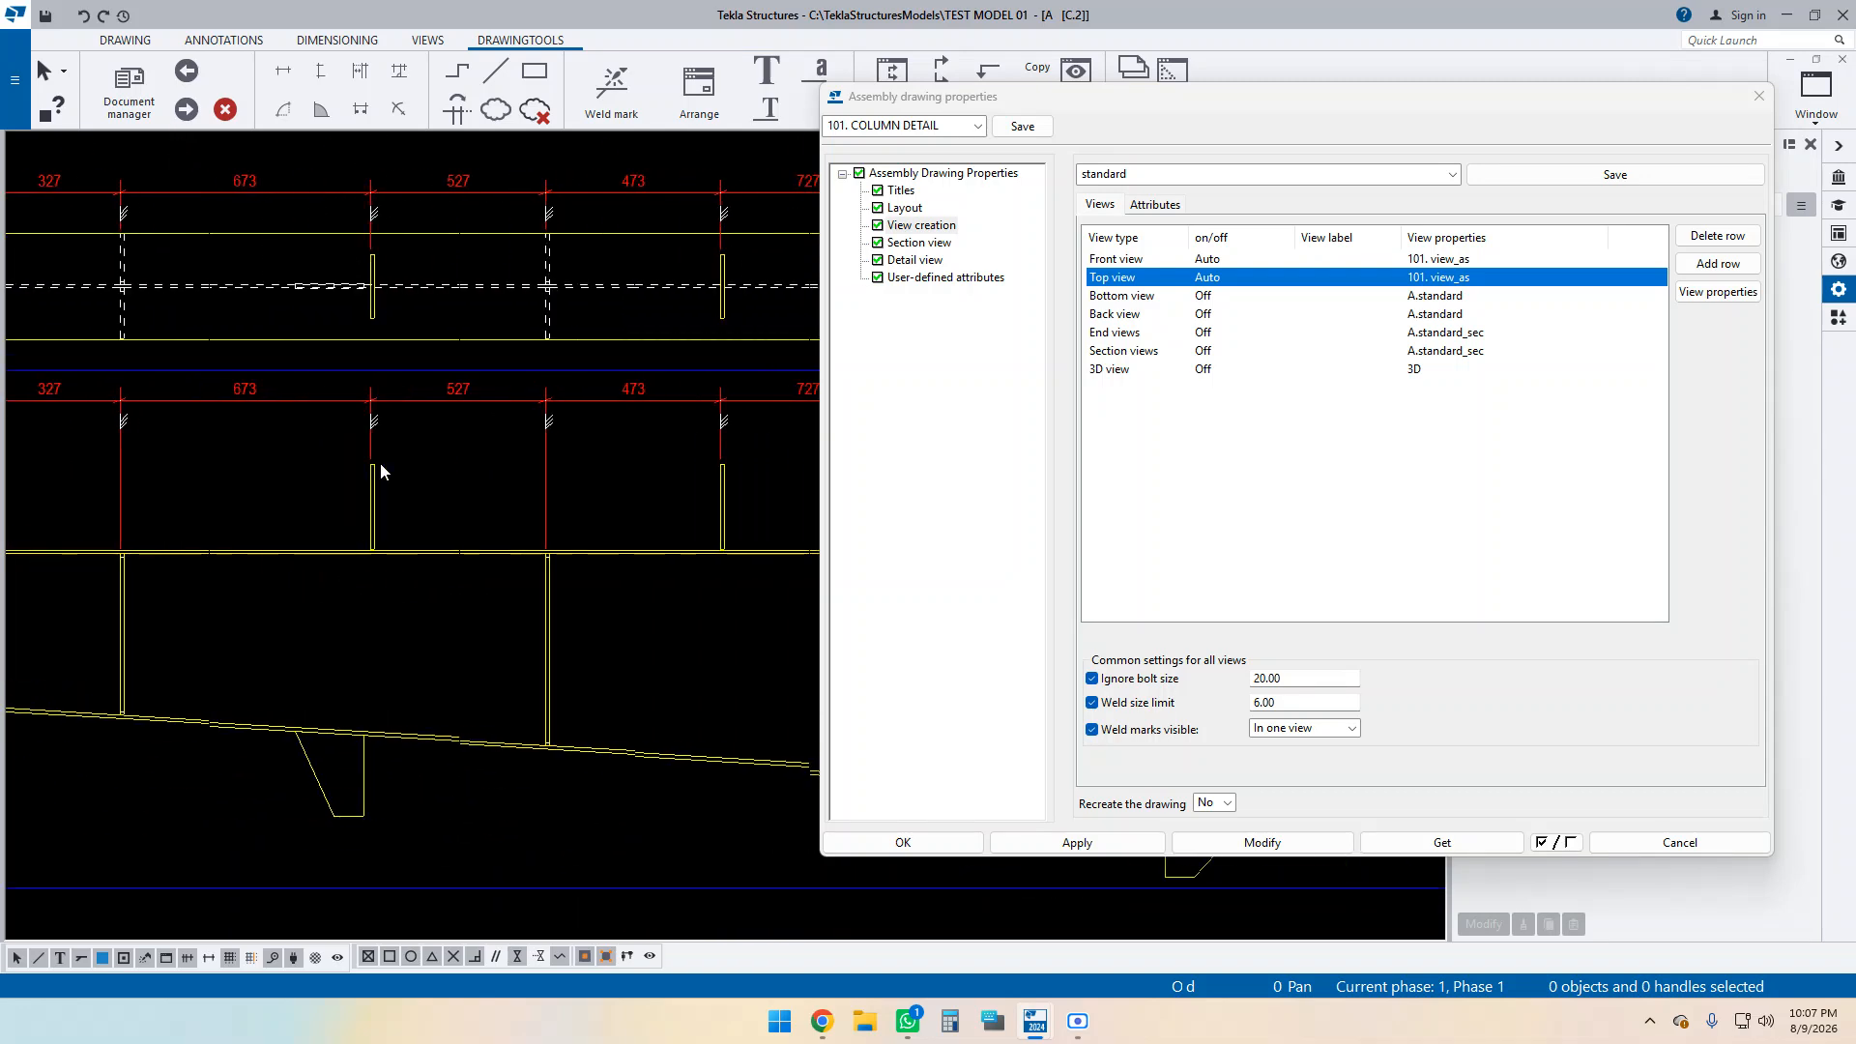
pyautogui.moveTo(535, 640); pyautogui.dragTo(270, 642, button='middle')
pyautogui.moveTo(500, 551)
pyautogui.mouseDown(button='middle')
pyautogui.moveTo(252, 565)
pyautogui.moveTo(505, 554)
pyautogui.moveTo(300, 556)
pyautogui.mouseUp(button='middle')
pyautogui.scroll(-2, 582, 513)
pyautogui.moveTo(529, 688); pyautogui.dragTo(683, 571, button='middle')
pyautogui.scroll(-1, 565, 540)
pyautogui.moveTo(538, 542)
pyautogui.mouseDown(button='middle')
pyautogui.moveTo(622, 555)
pyautogui.moveTo(600, 605)
pyautogui.moveTo(597, 580)
pyautogui.mouseUp(button='middle')
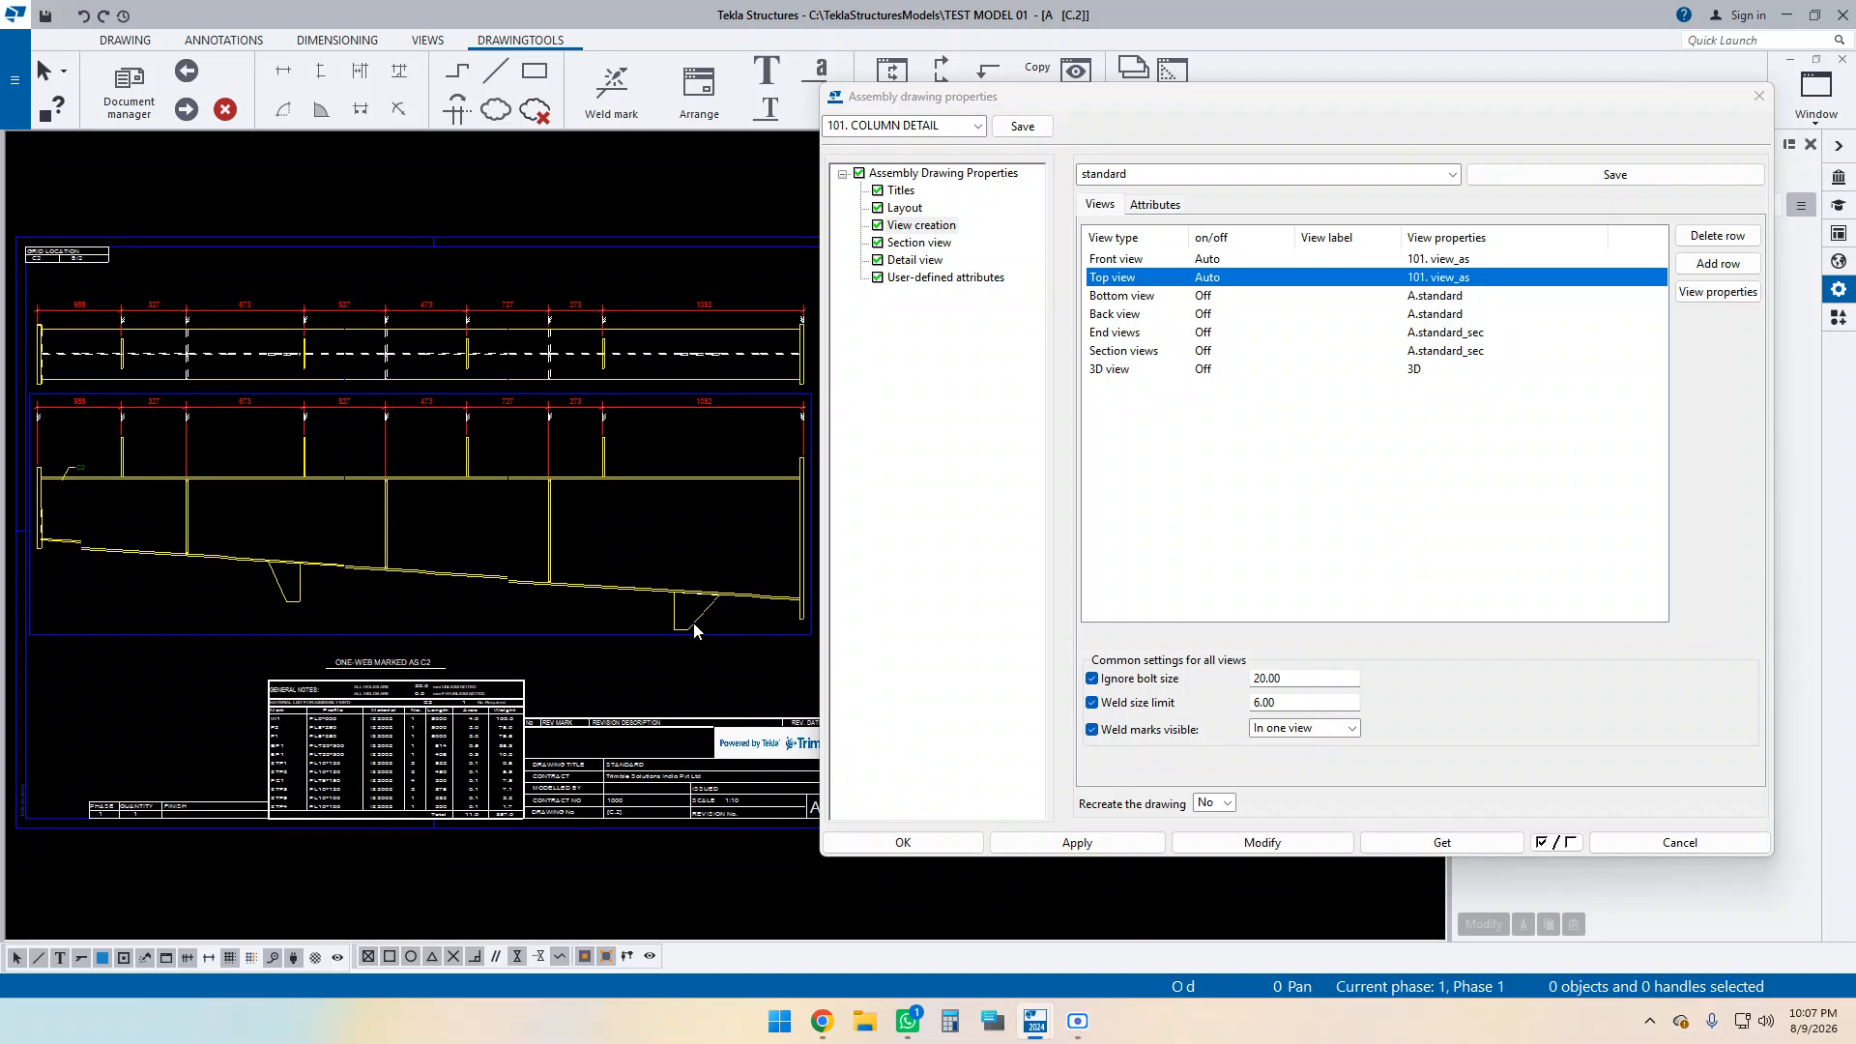
pyautogui.moveTo(330, 564)
pyautogui.mouseDown(button='middle')
pyautogui.moveTo(406, 539)
pyautogui.moveTo(414, 604)
pyautogui.mouseUp(button='middle')
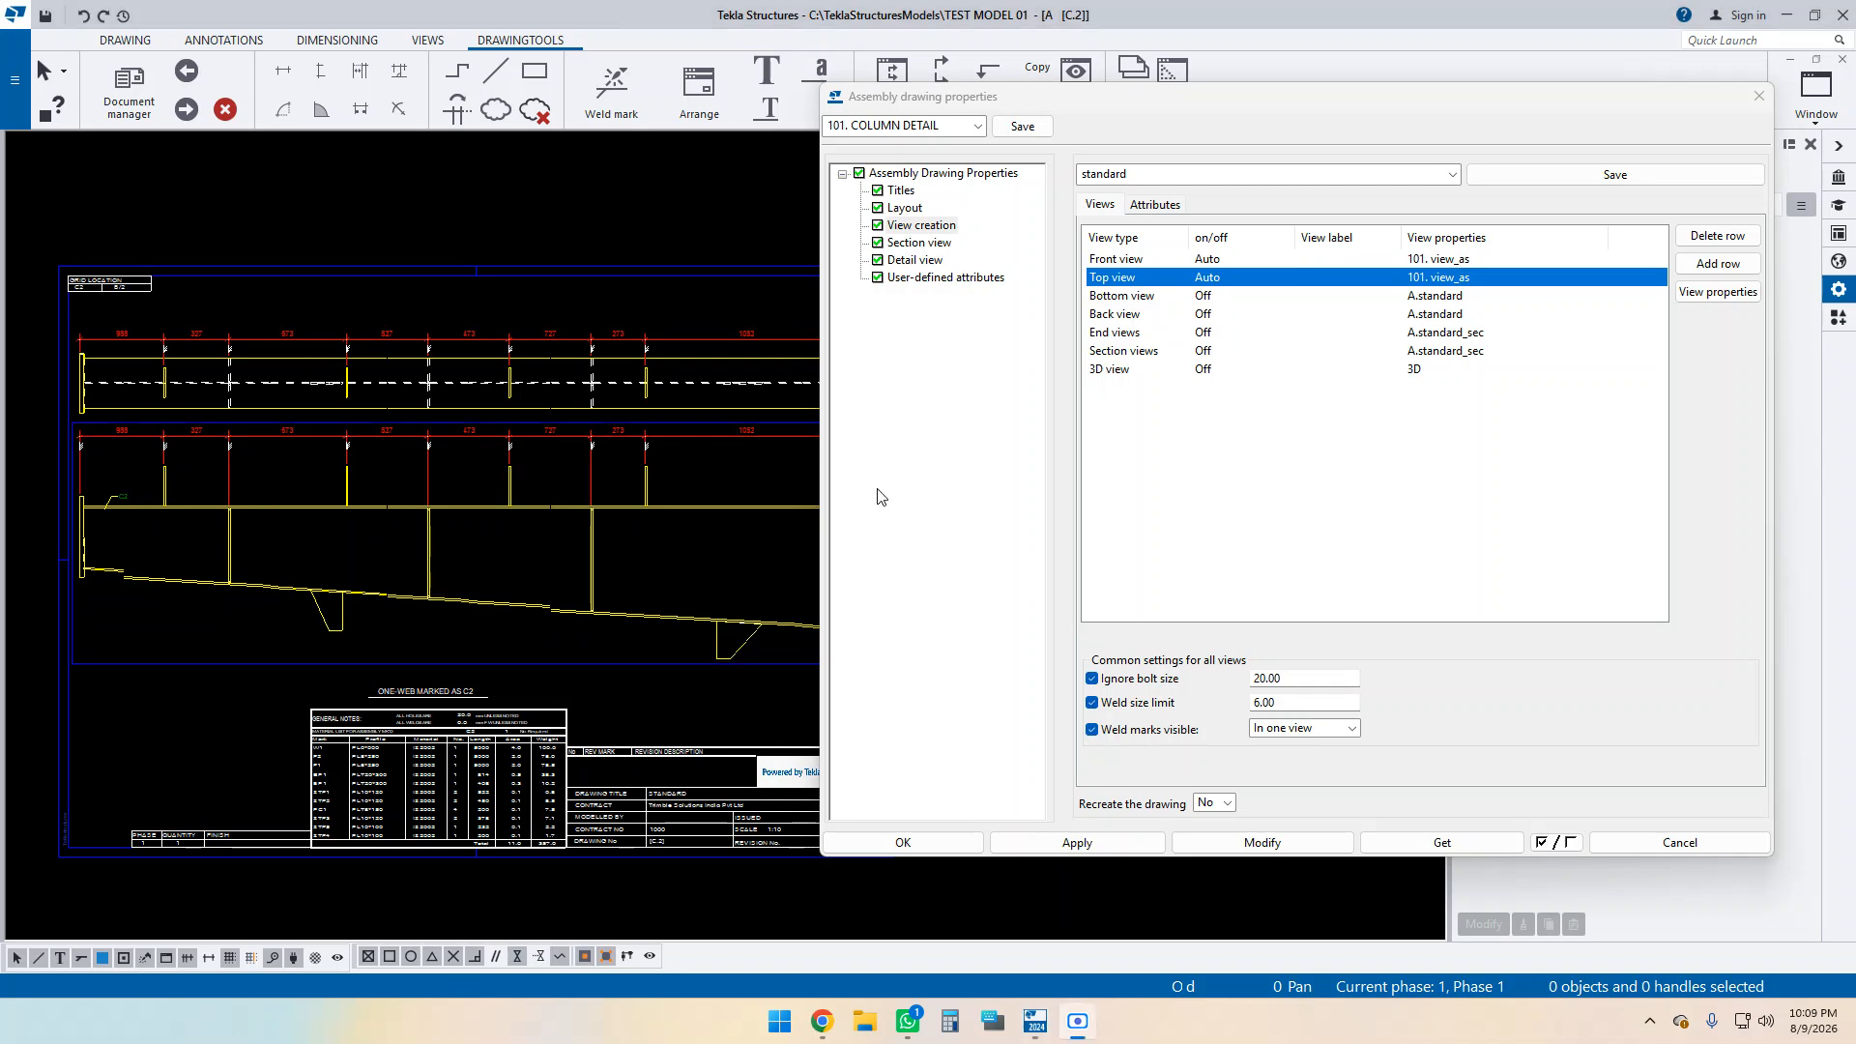
pyautogui.scroll(2, 587, 553)
pyautogui.scroll(-1, 418, 520)
pyautogui.moveTo(655, 597); pyautogui.dragTo(582, 544, button='middle')
# Review the filter and placement settings of the filter_dim_top dimensioning rule in the top view's properties.
pyautogui.click(1717, 291)
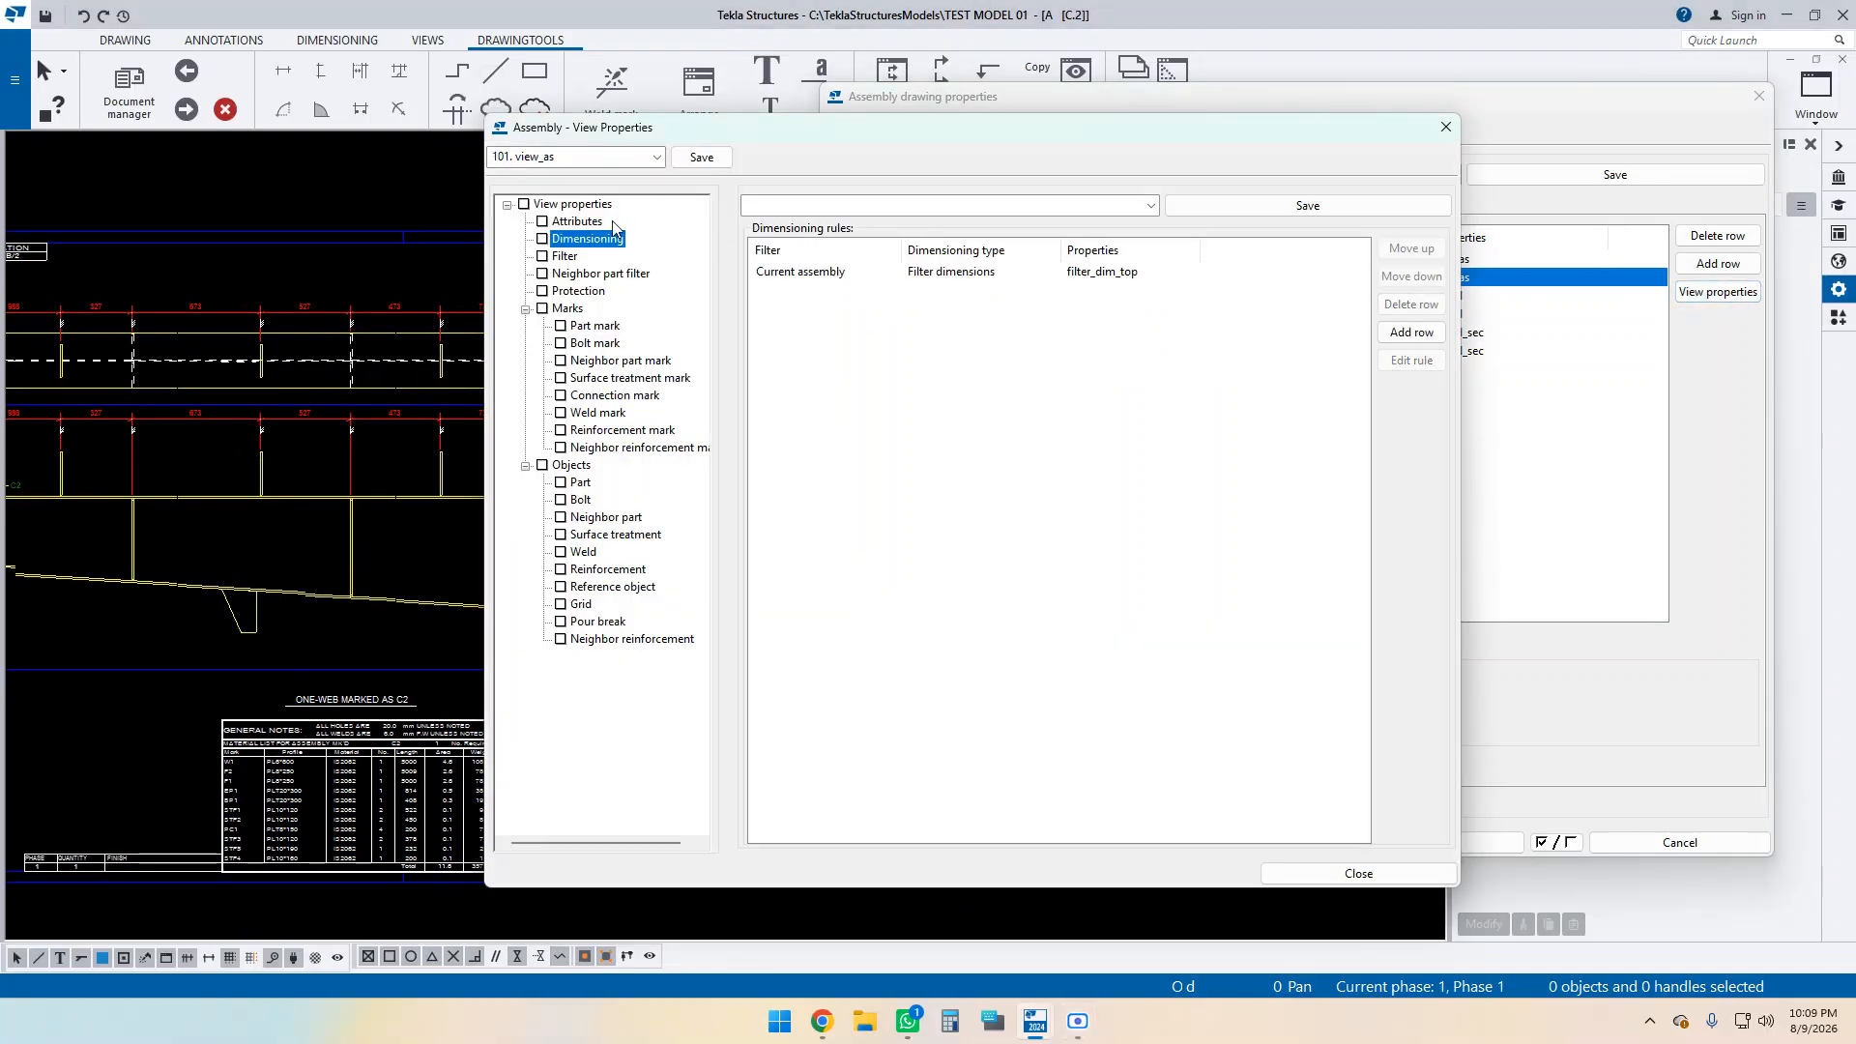
pyautogui.click(1111, 274)
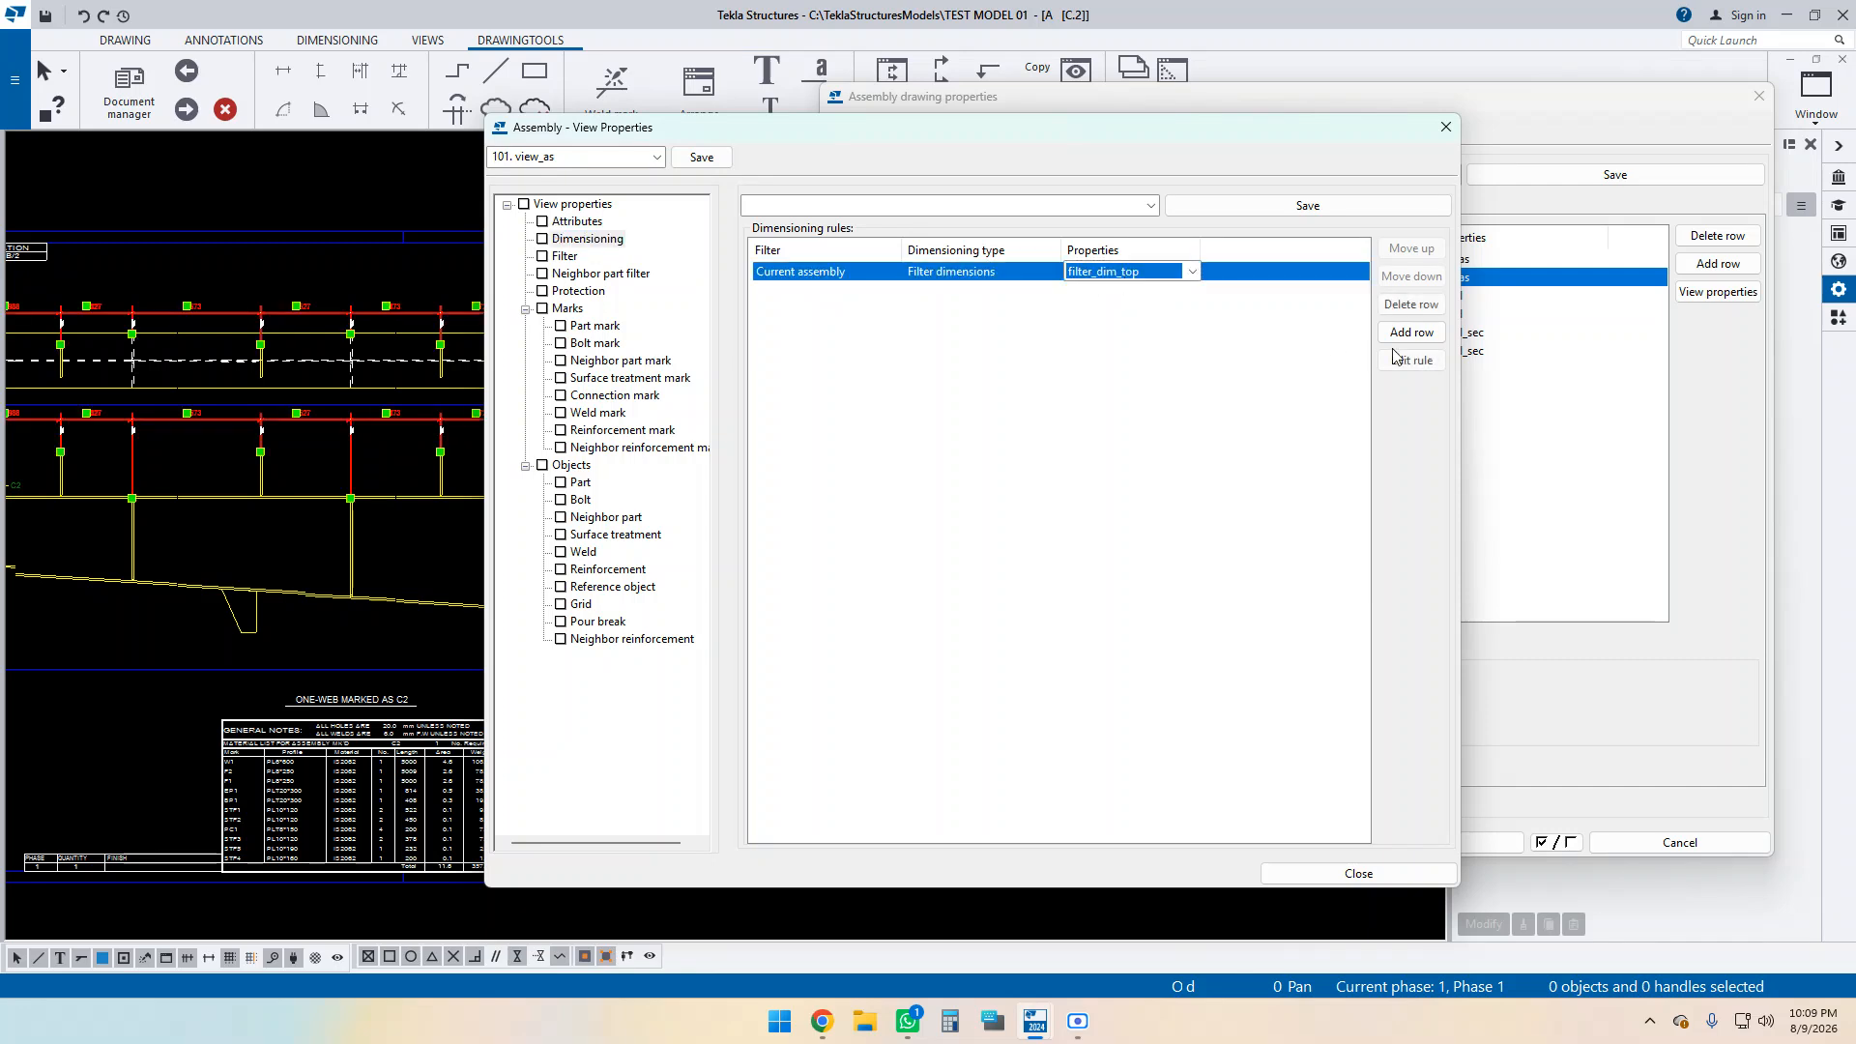
pyautogui.click(1411, 360)
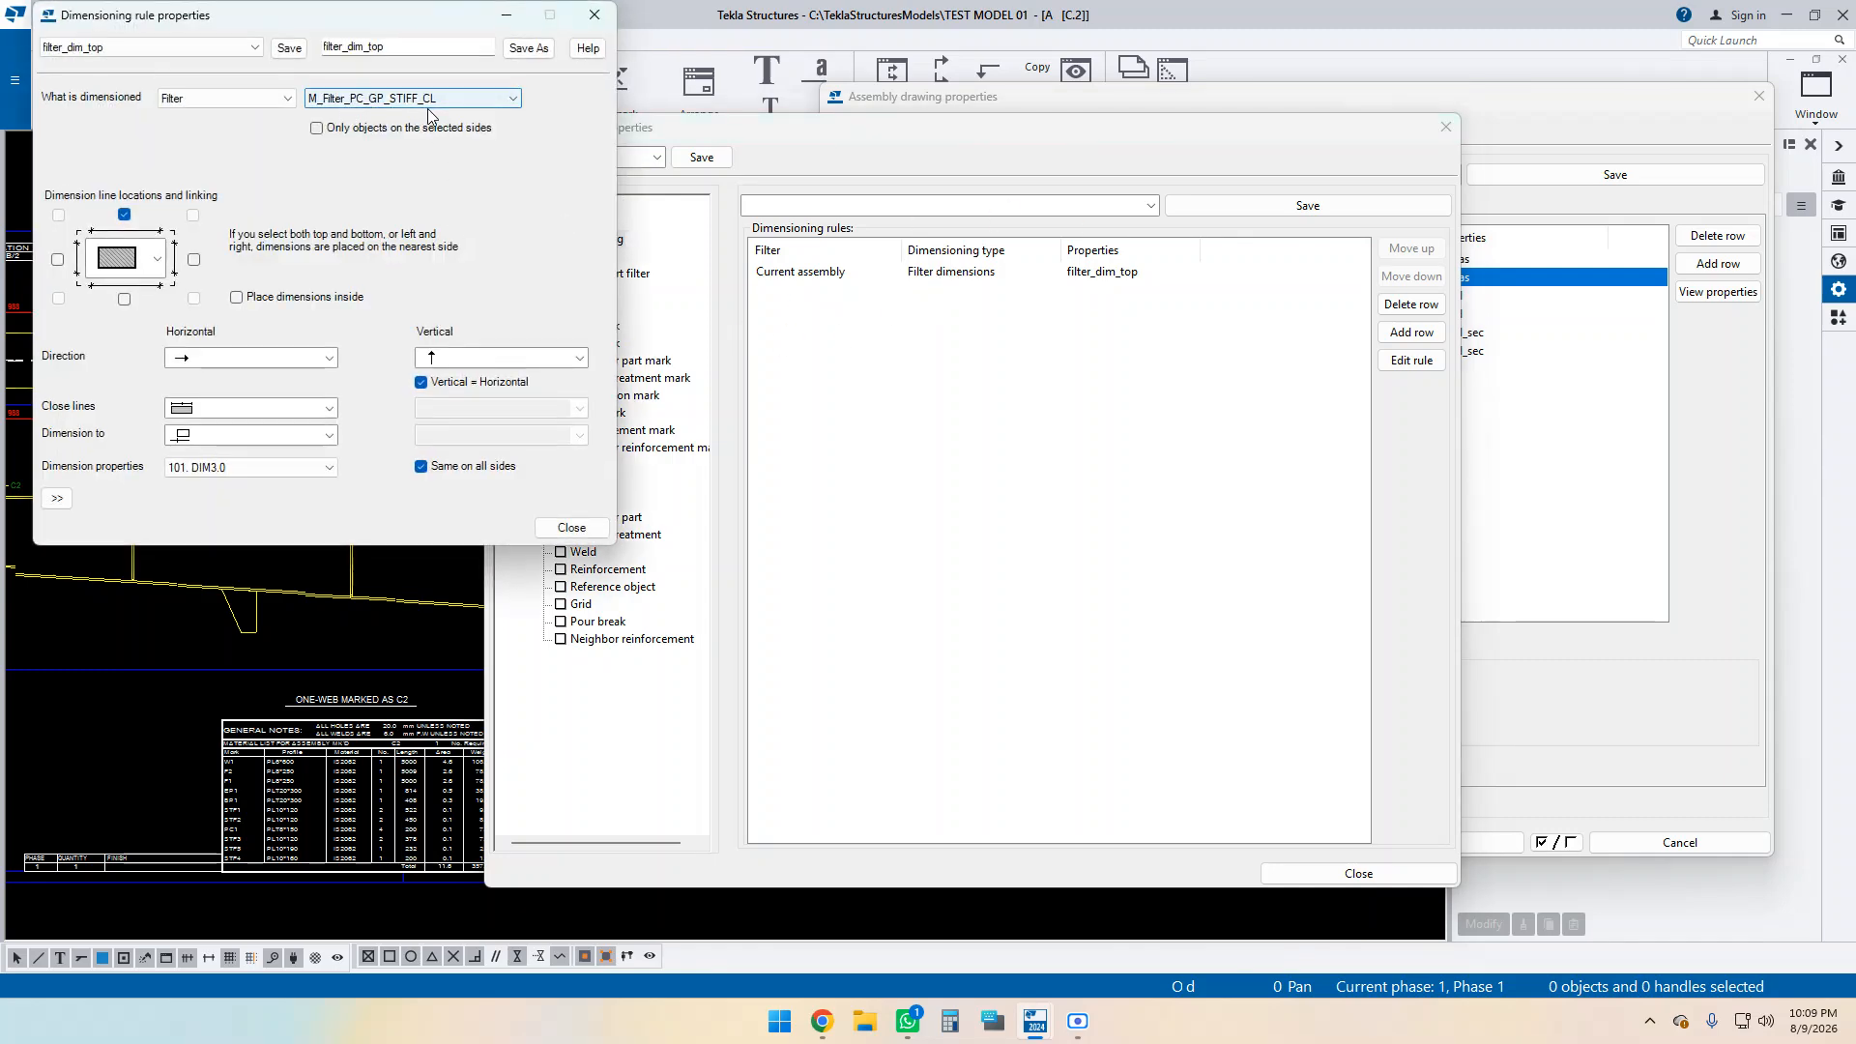
pyautogui.moveTo(464, 16); pyautogui.dragTo(1032, 174)
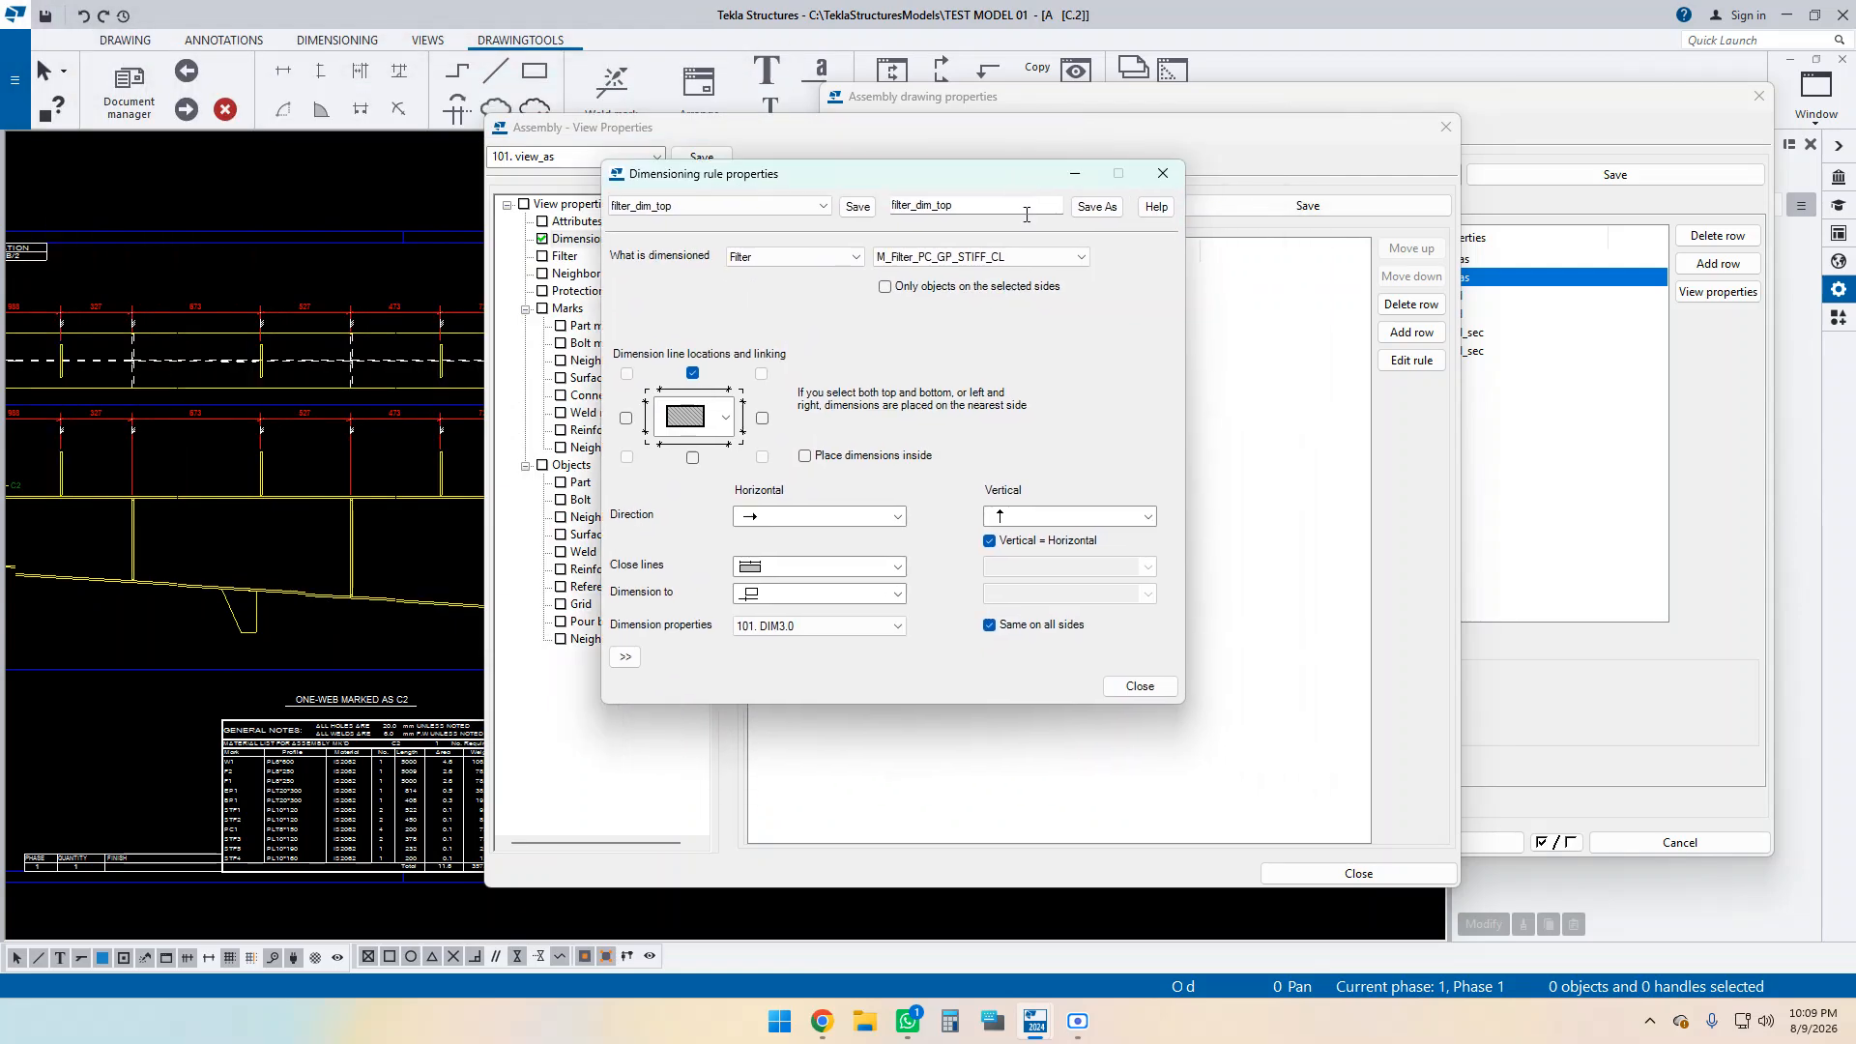
pyautogui.click(1163, 173)
# Close the assembly drawing and return to the 3D model view.
pyautogui.click(224, 109)
pyautogui.click(519, 570)
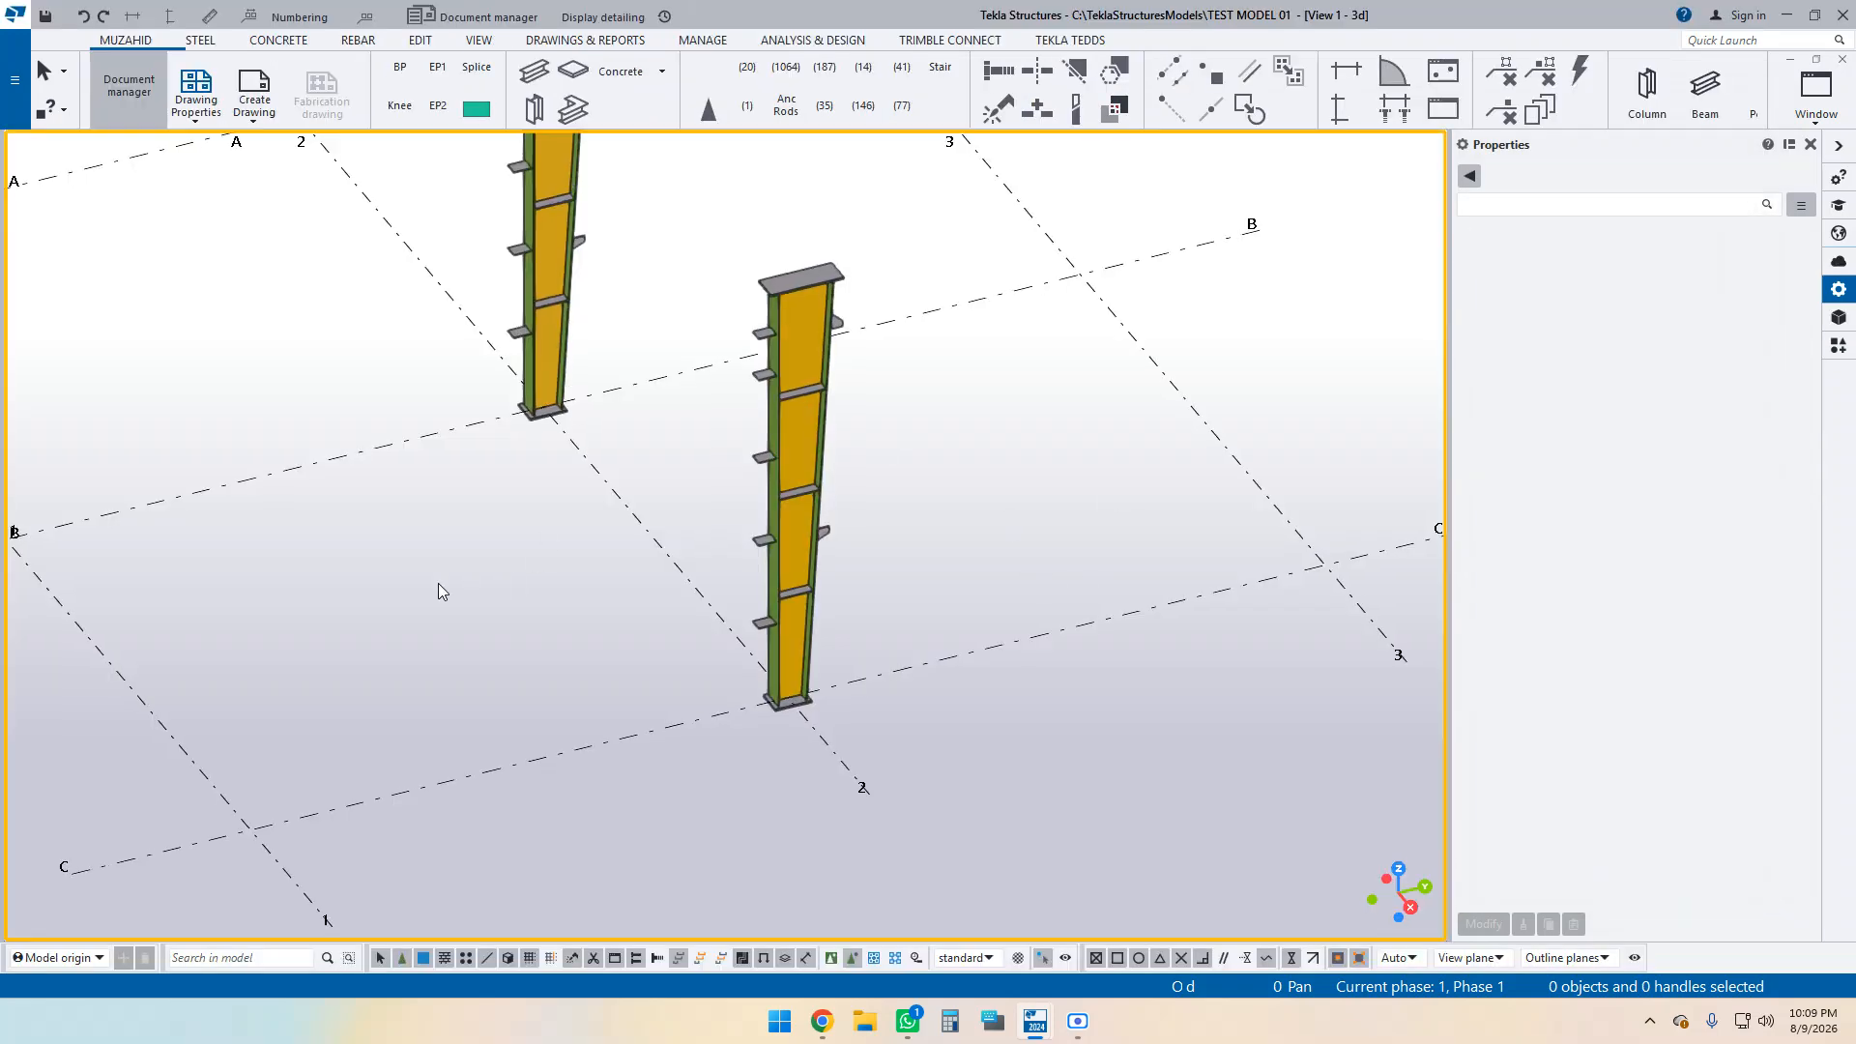
# Load the M_Filter_PC_GP_STIFF_CL filter in the 3D view's object group settings.
pyautogui.doubleClick(437, 583)
pyautogui.click(515, 617)
pyautogui.click(434, 228)
pyautogui.scroll(-4, 363, 568)
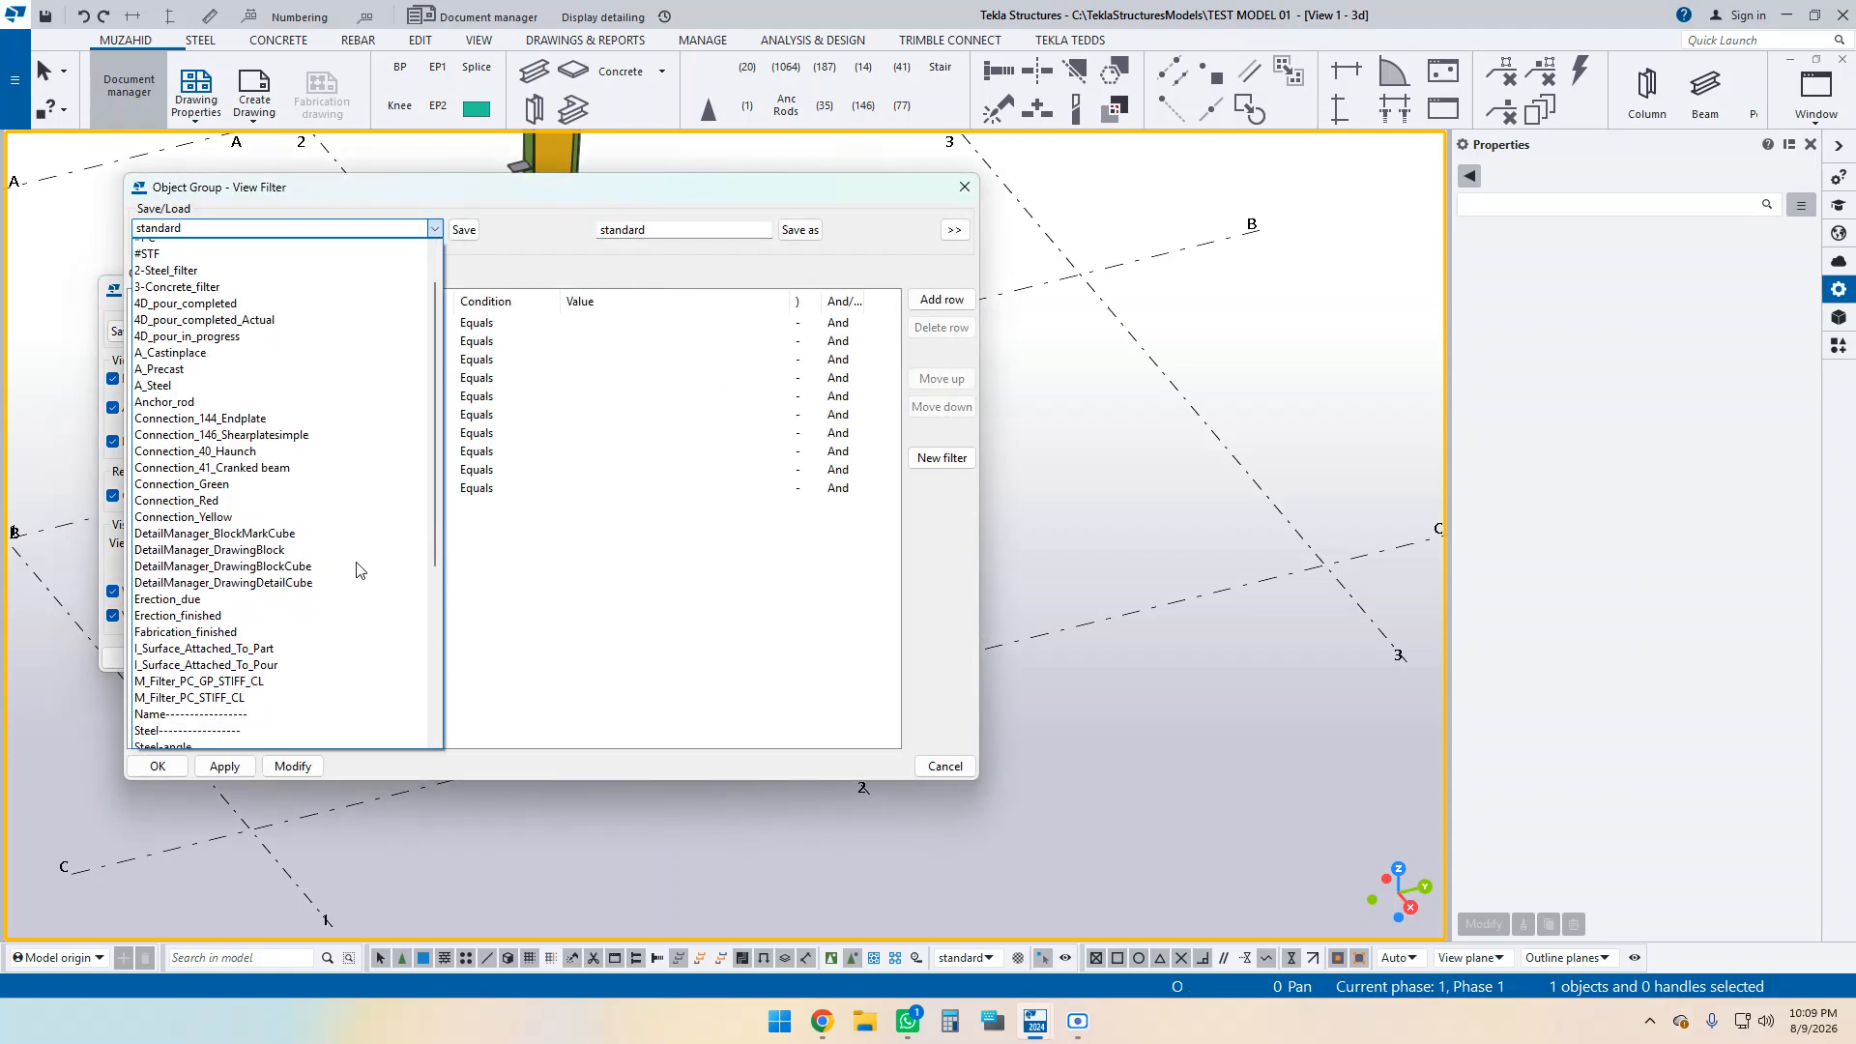
pyautogui.click(213, 528)
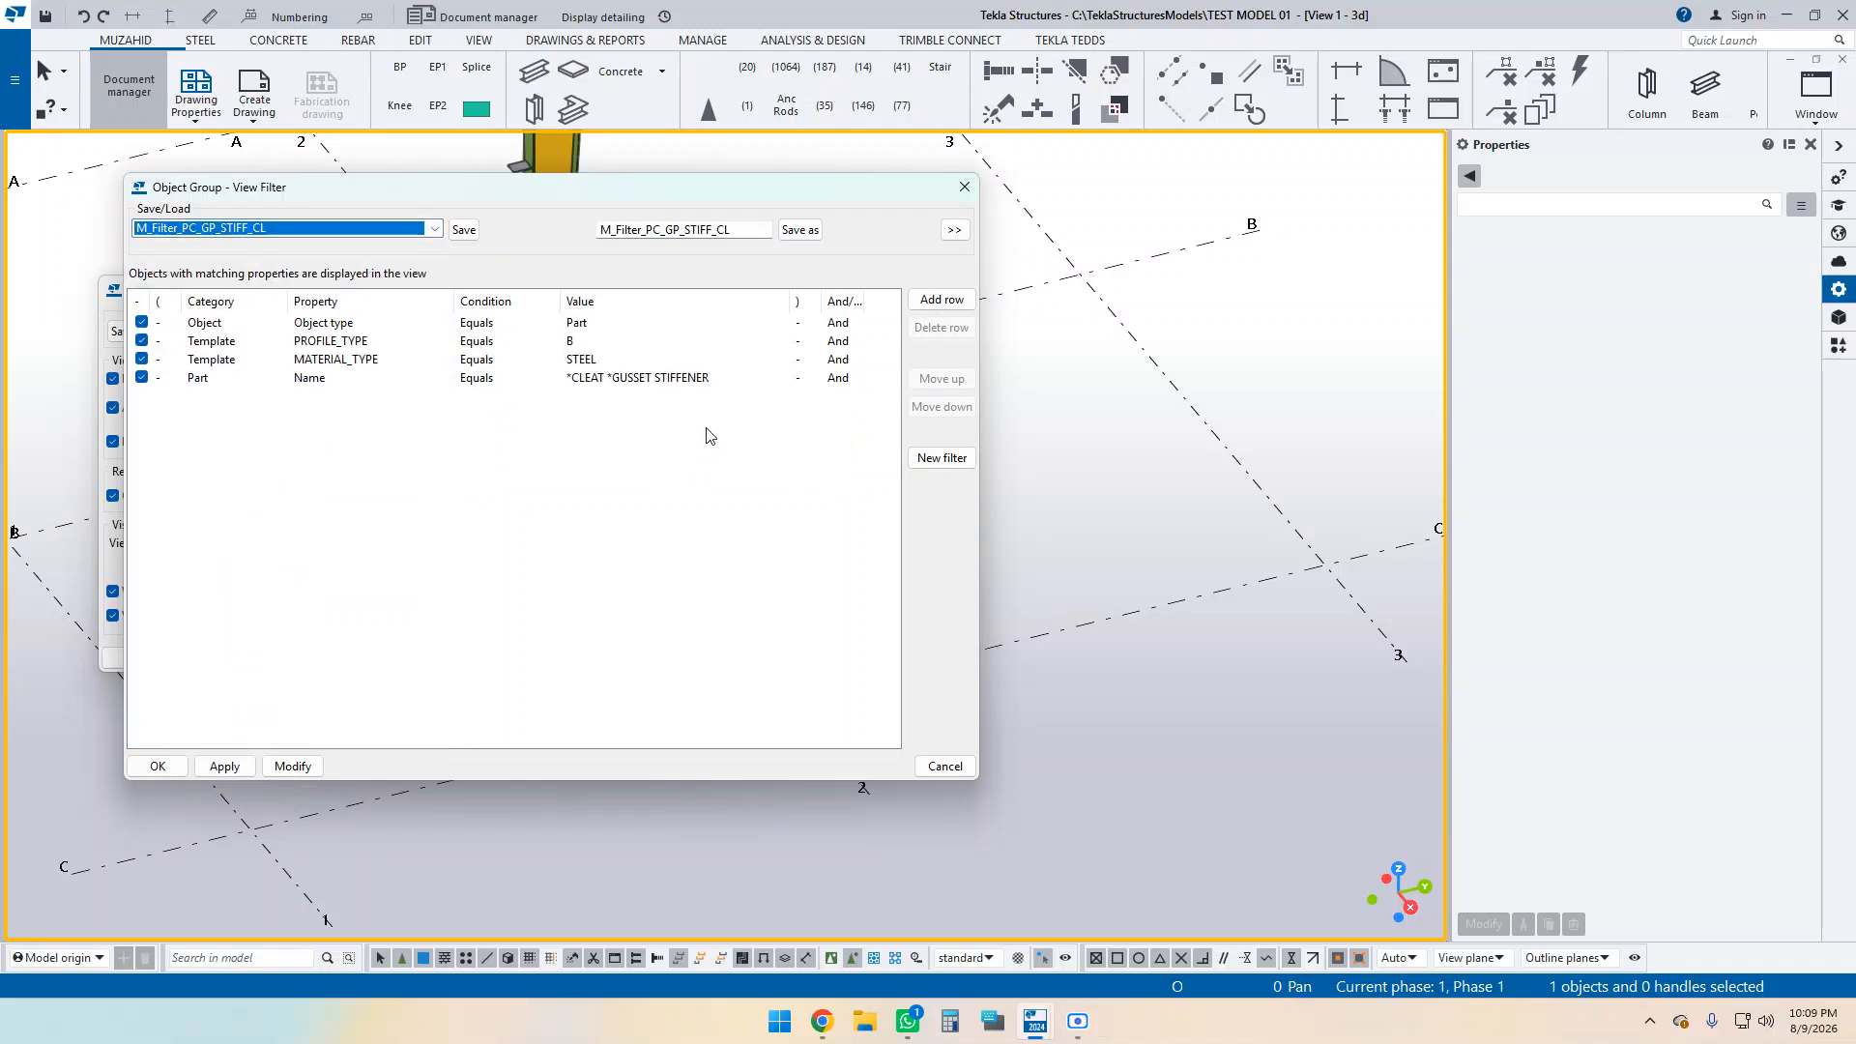
# Set the filter's part name value to "*CLEAT GUSSET* STIFFENER", save the filter and close the view properties.
pyautogui.click(615, 388)
pyautogui.click(616, 388)
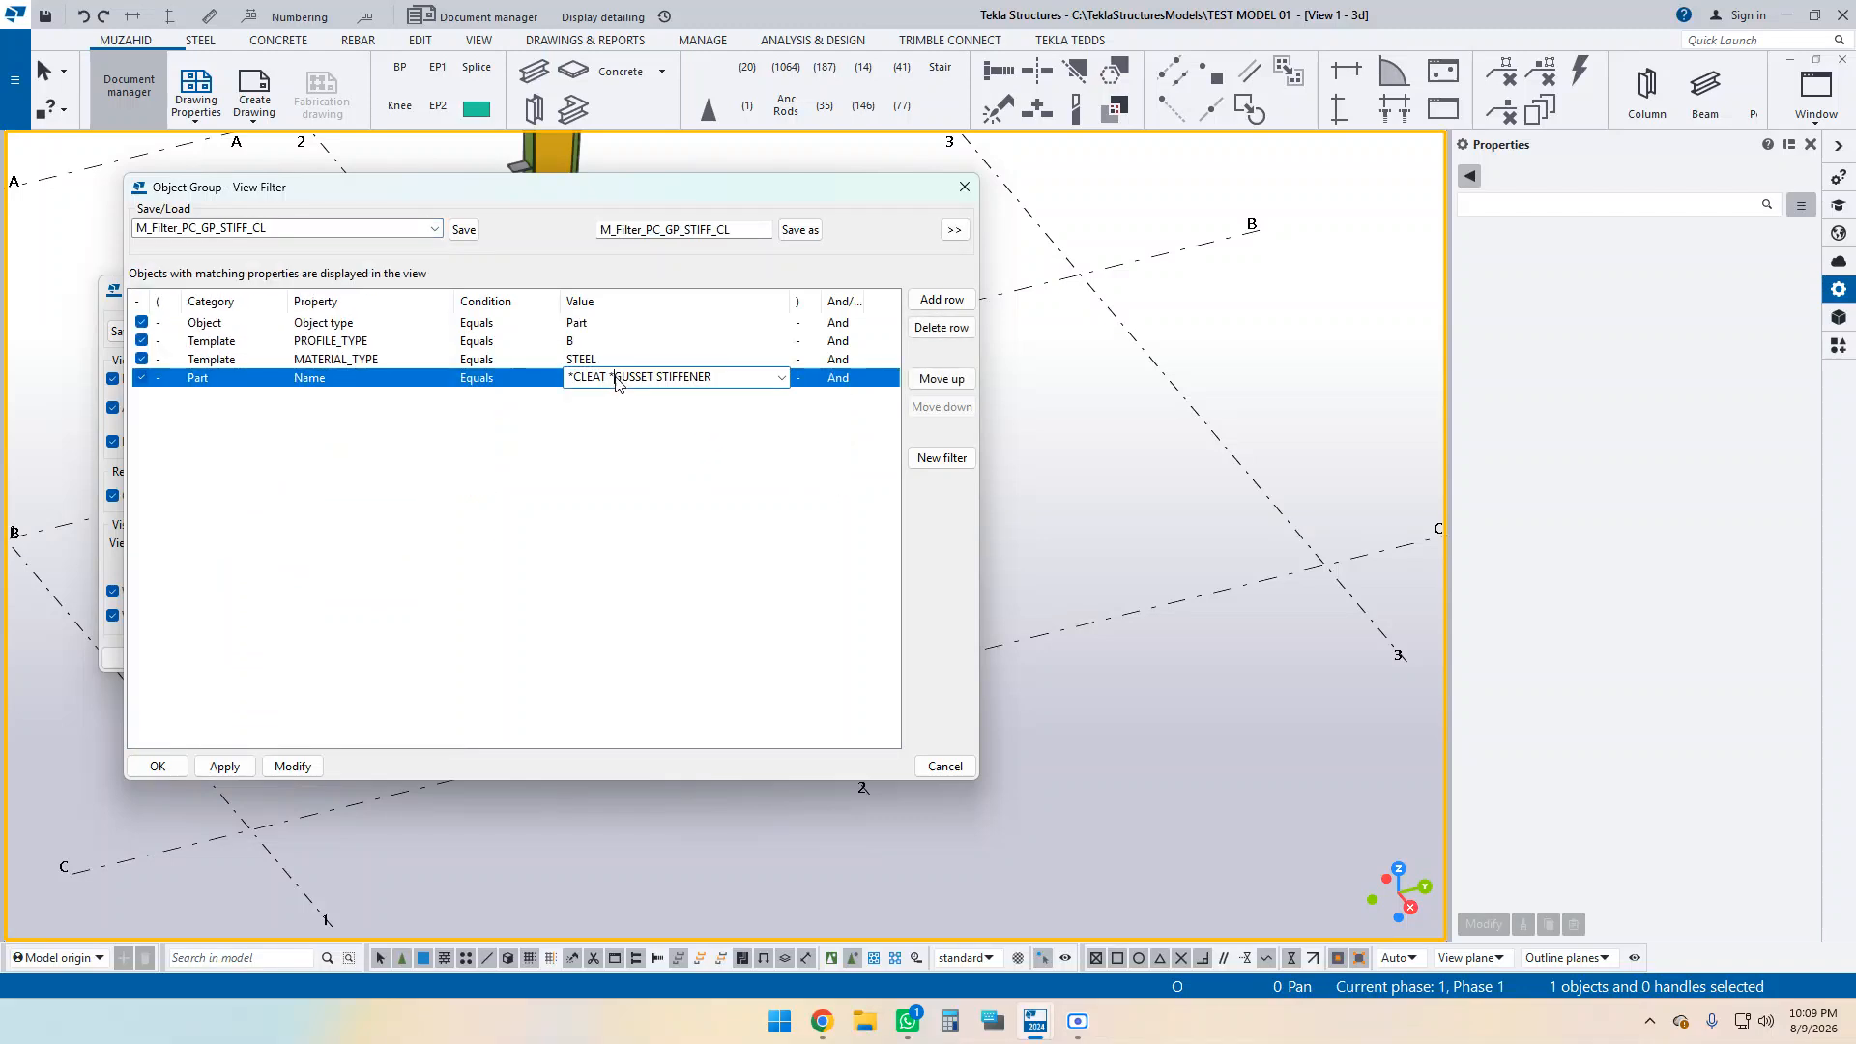
pyautogui.press('BackSpace')
pyautogui.write('*')
pyautogui.click(954, 229)
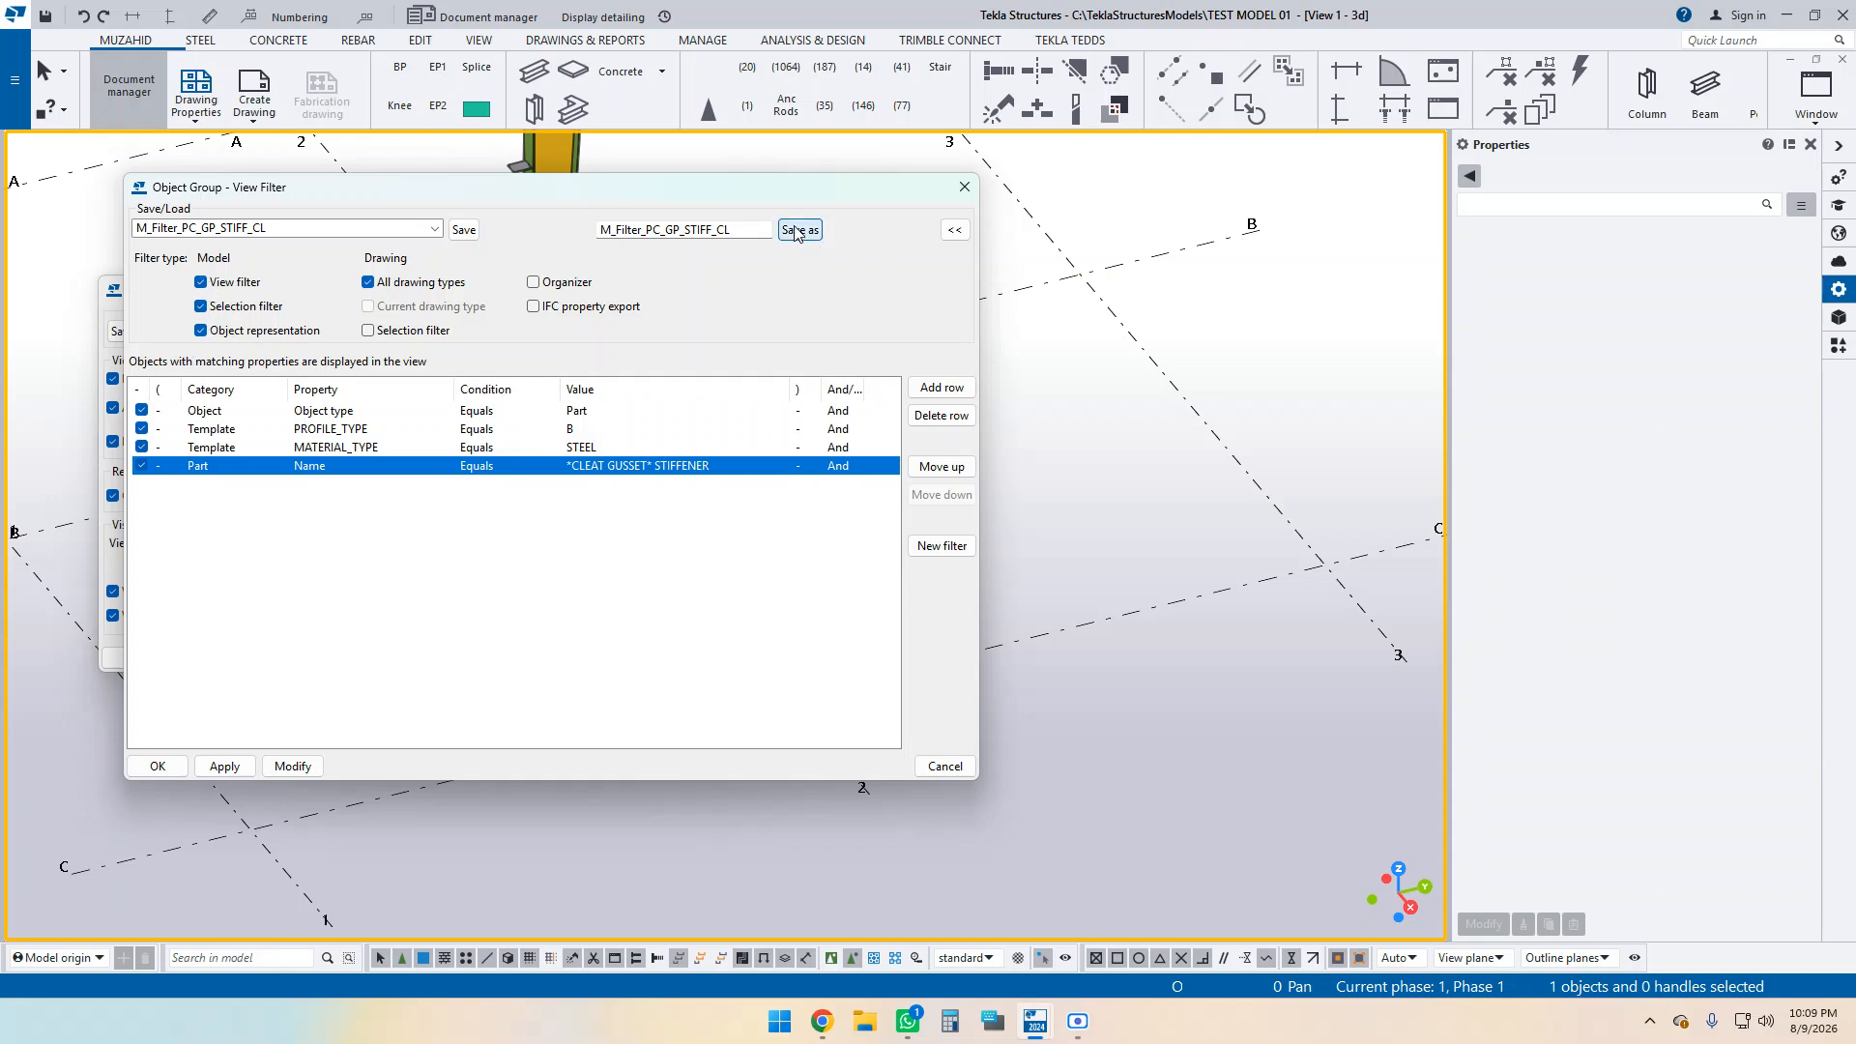
pyautogui.click(465, 232)
pyautogui.click(945, 767)
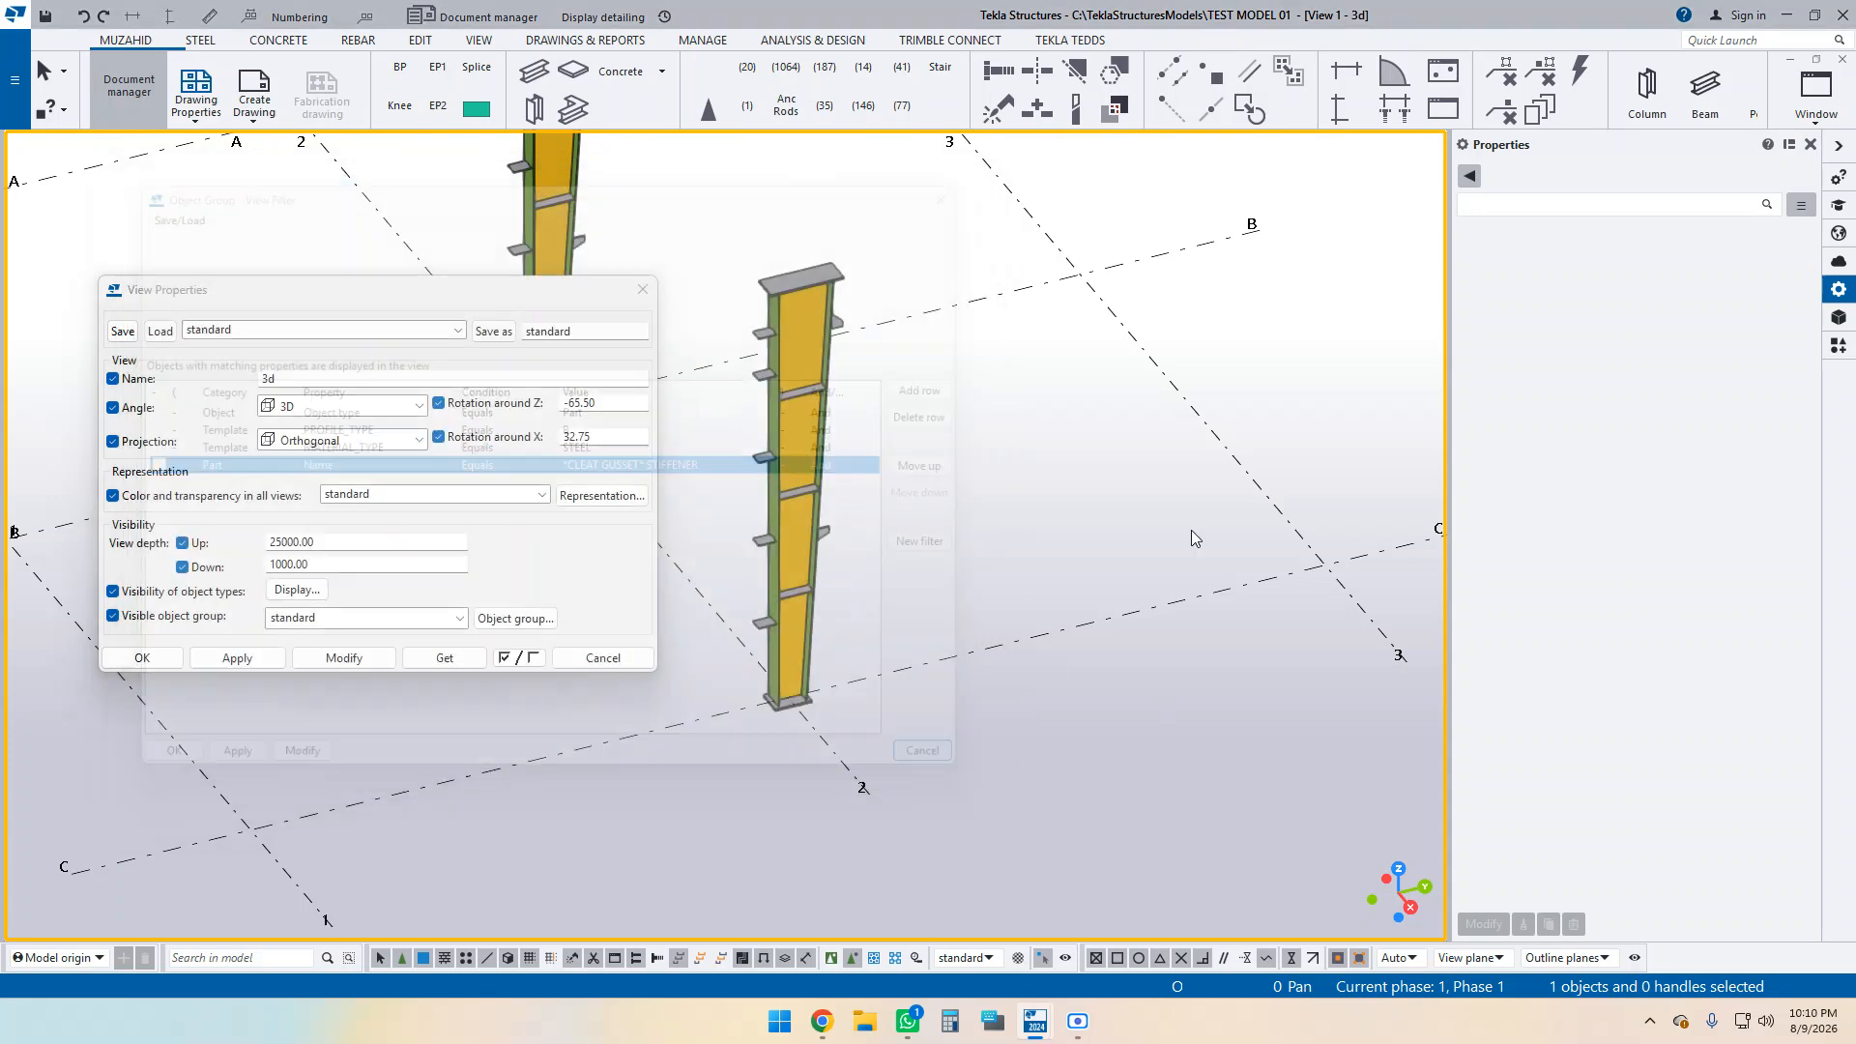
pyautogui.click(158, 650)
# Reopen assembly drawing C.2 and recreate it with all 101. COLUMN DETAIL property groups included.
pyautogui.click(166, 117)
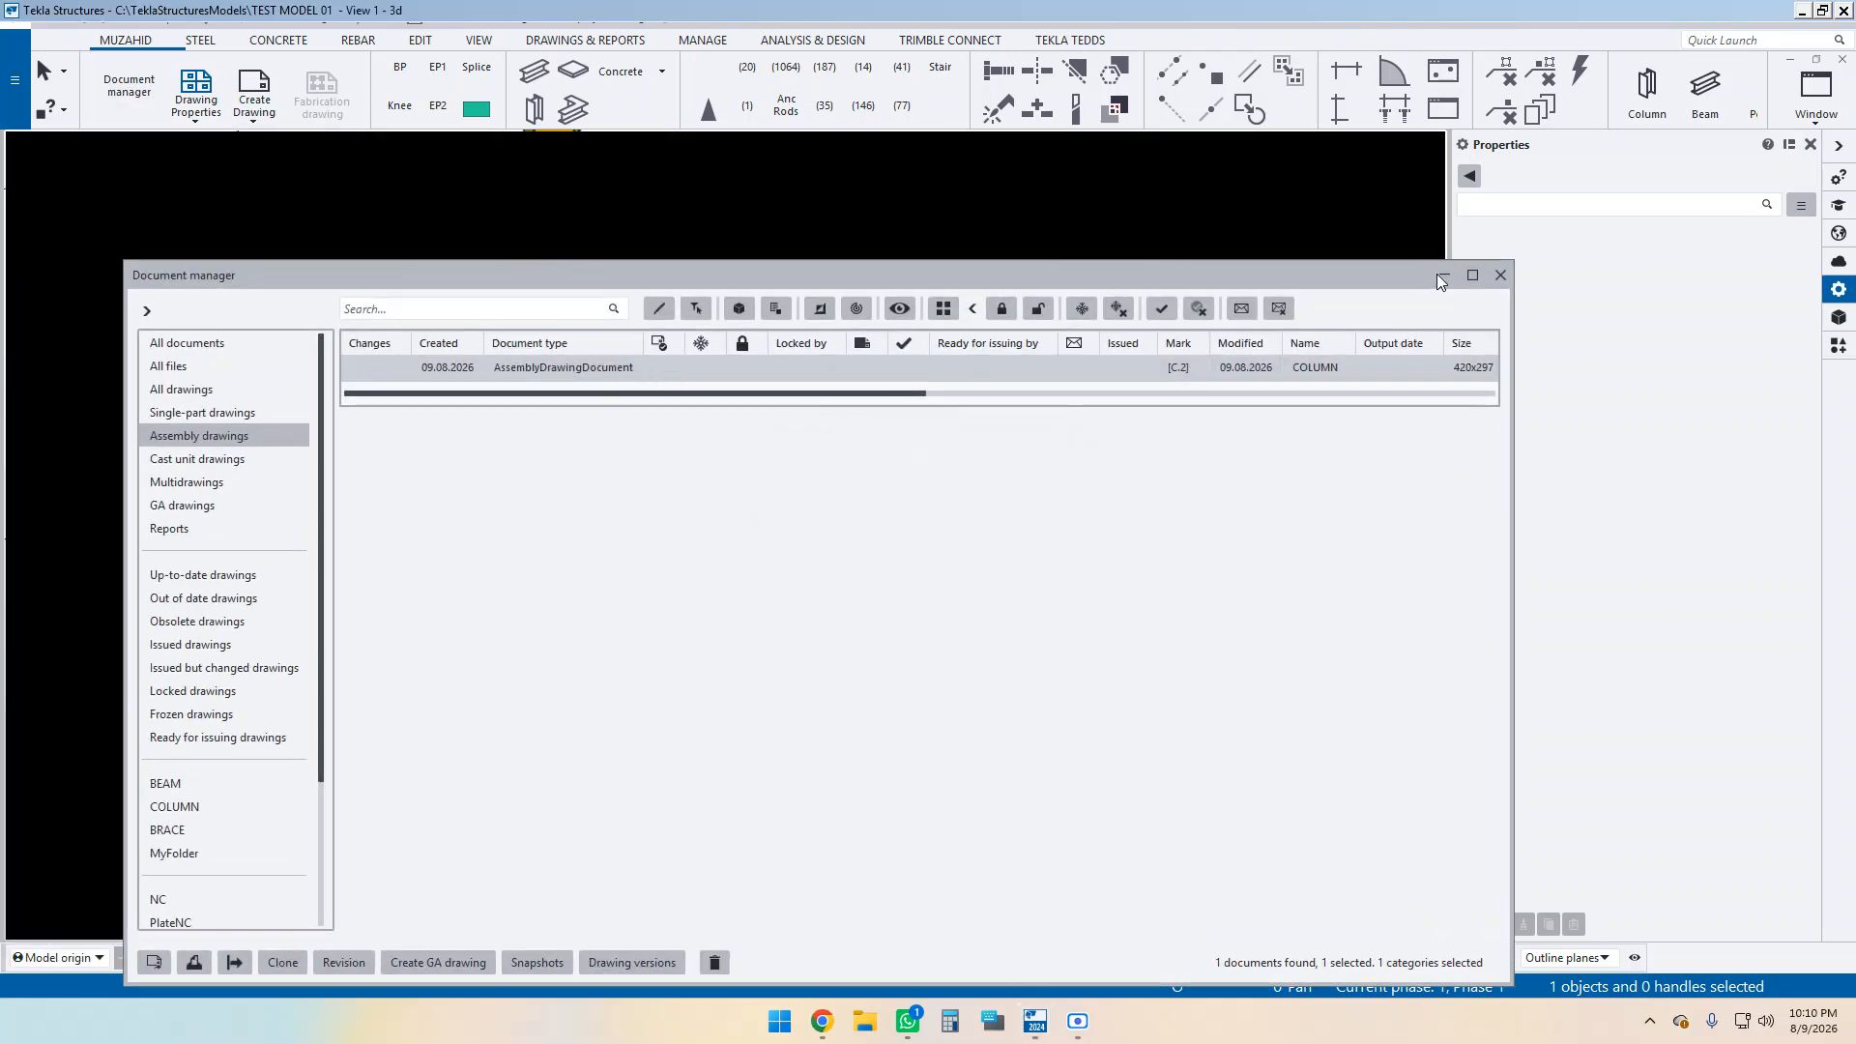
pyautogui.click(1439, 274)
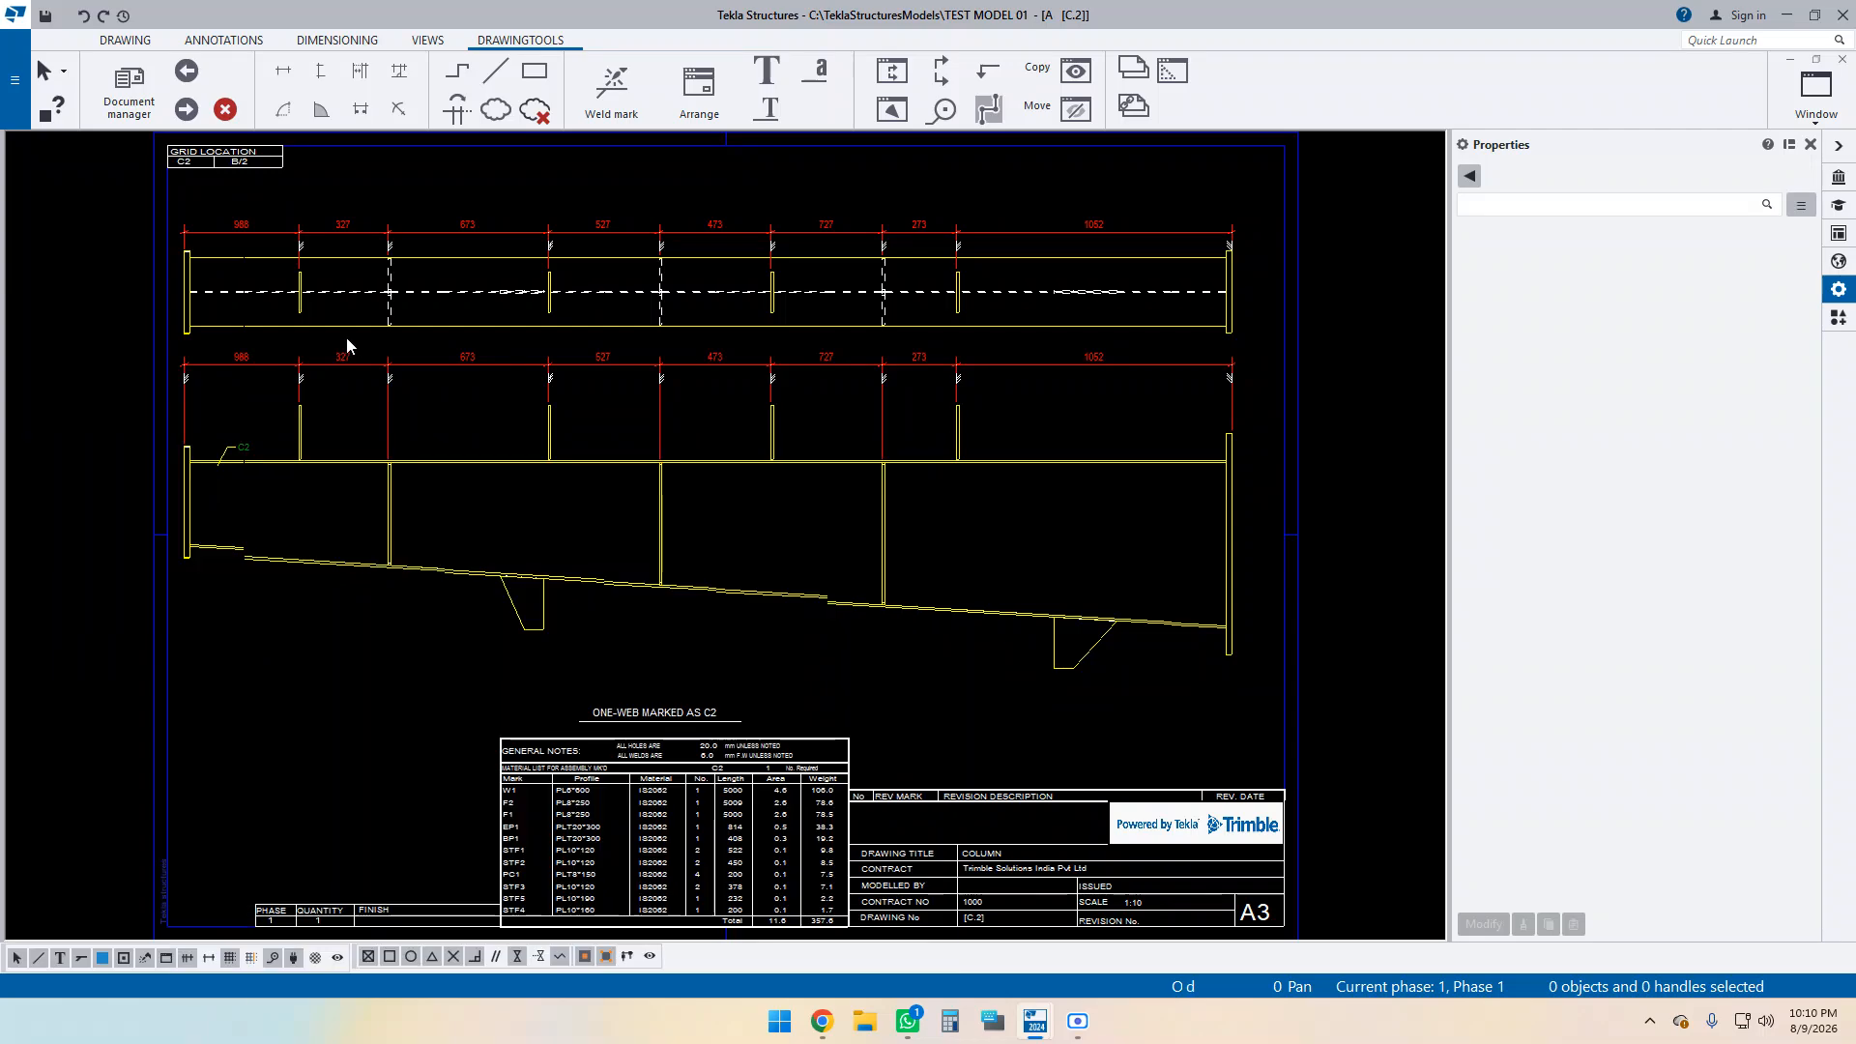
pyautogui.doubleClick(664, 613)
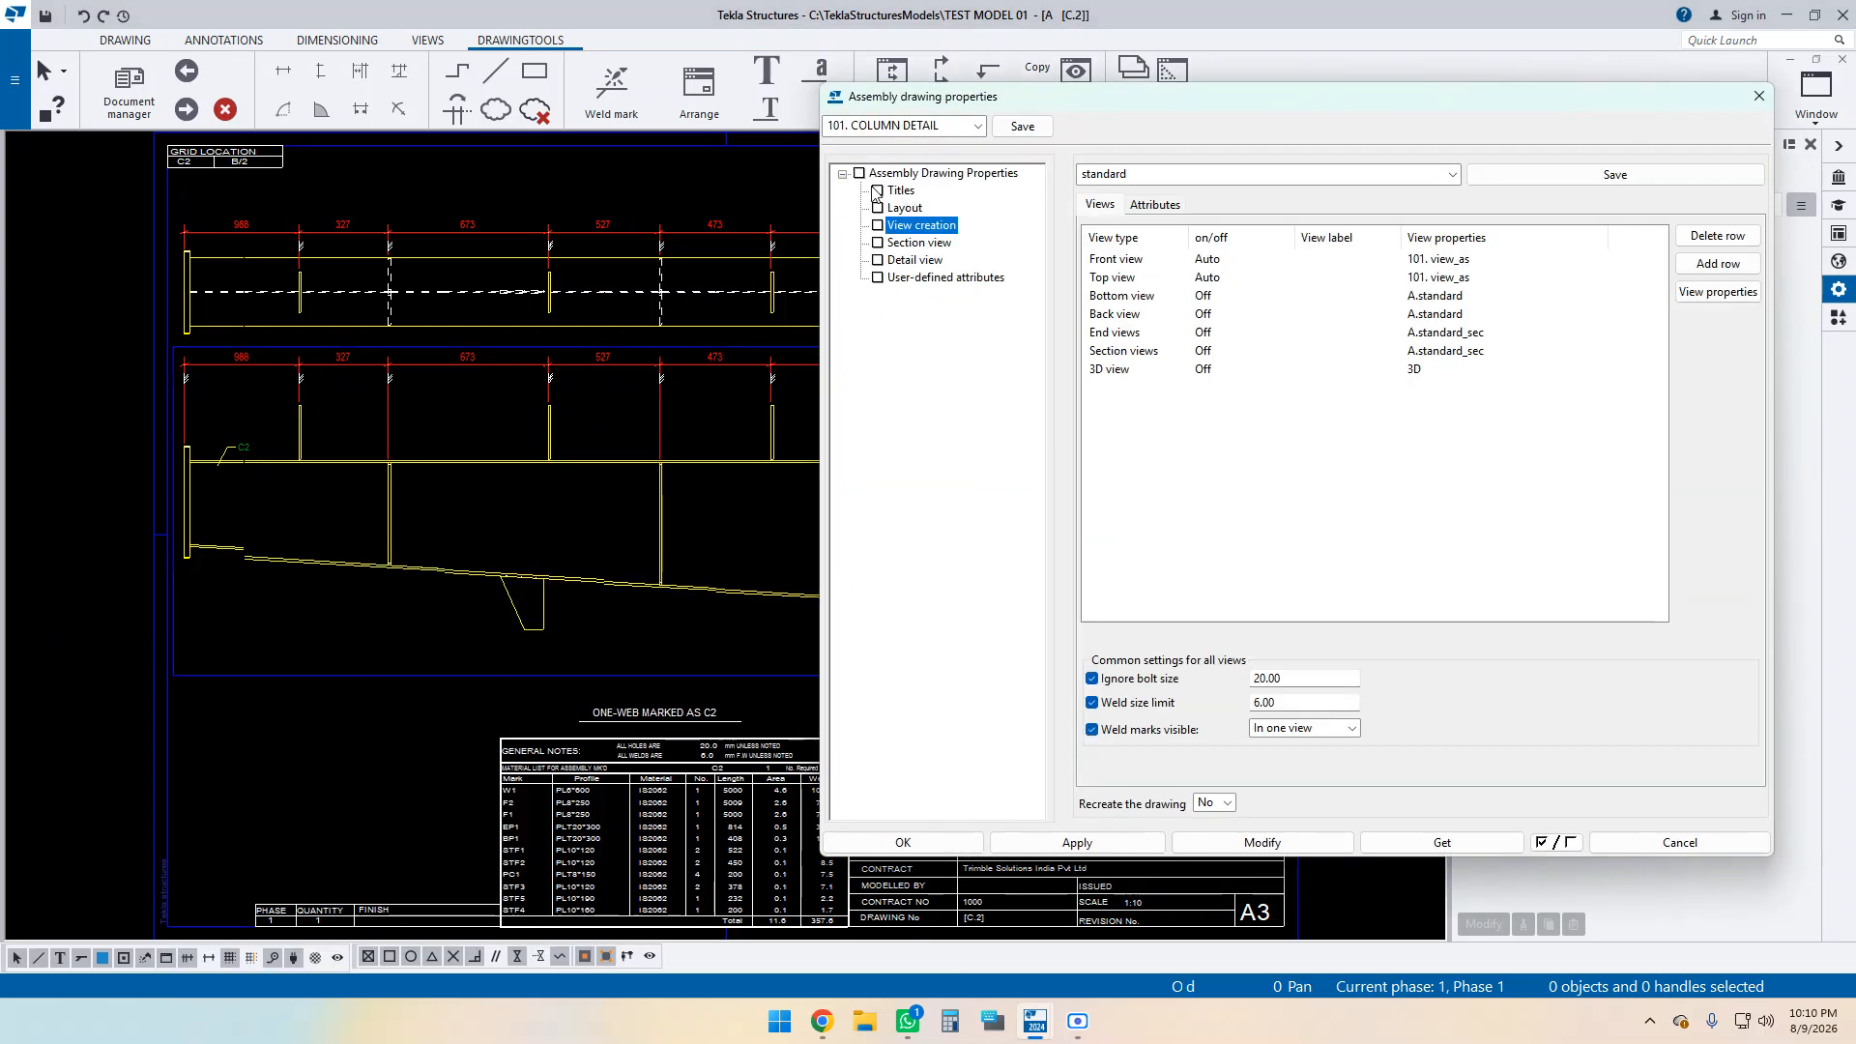
pyautogui.click(859, 174)
pyautogui.click(919, 225)
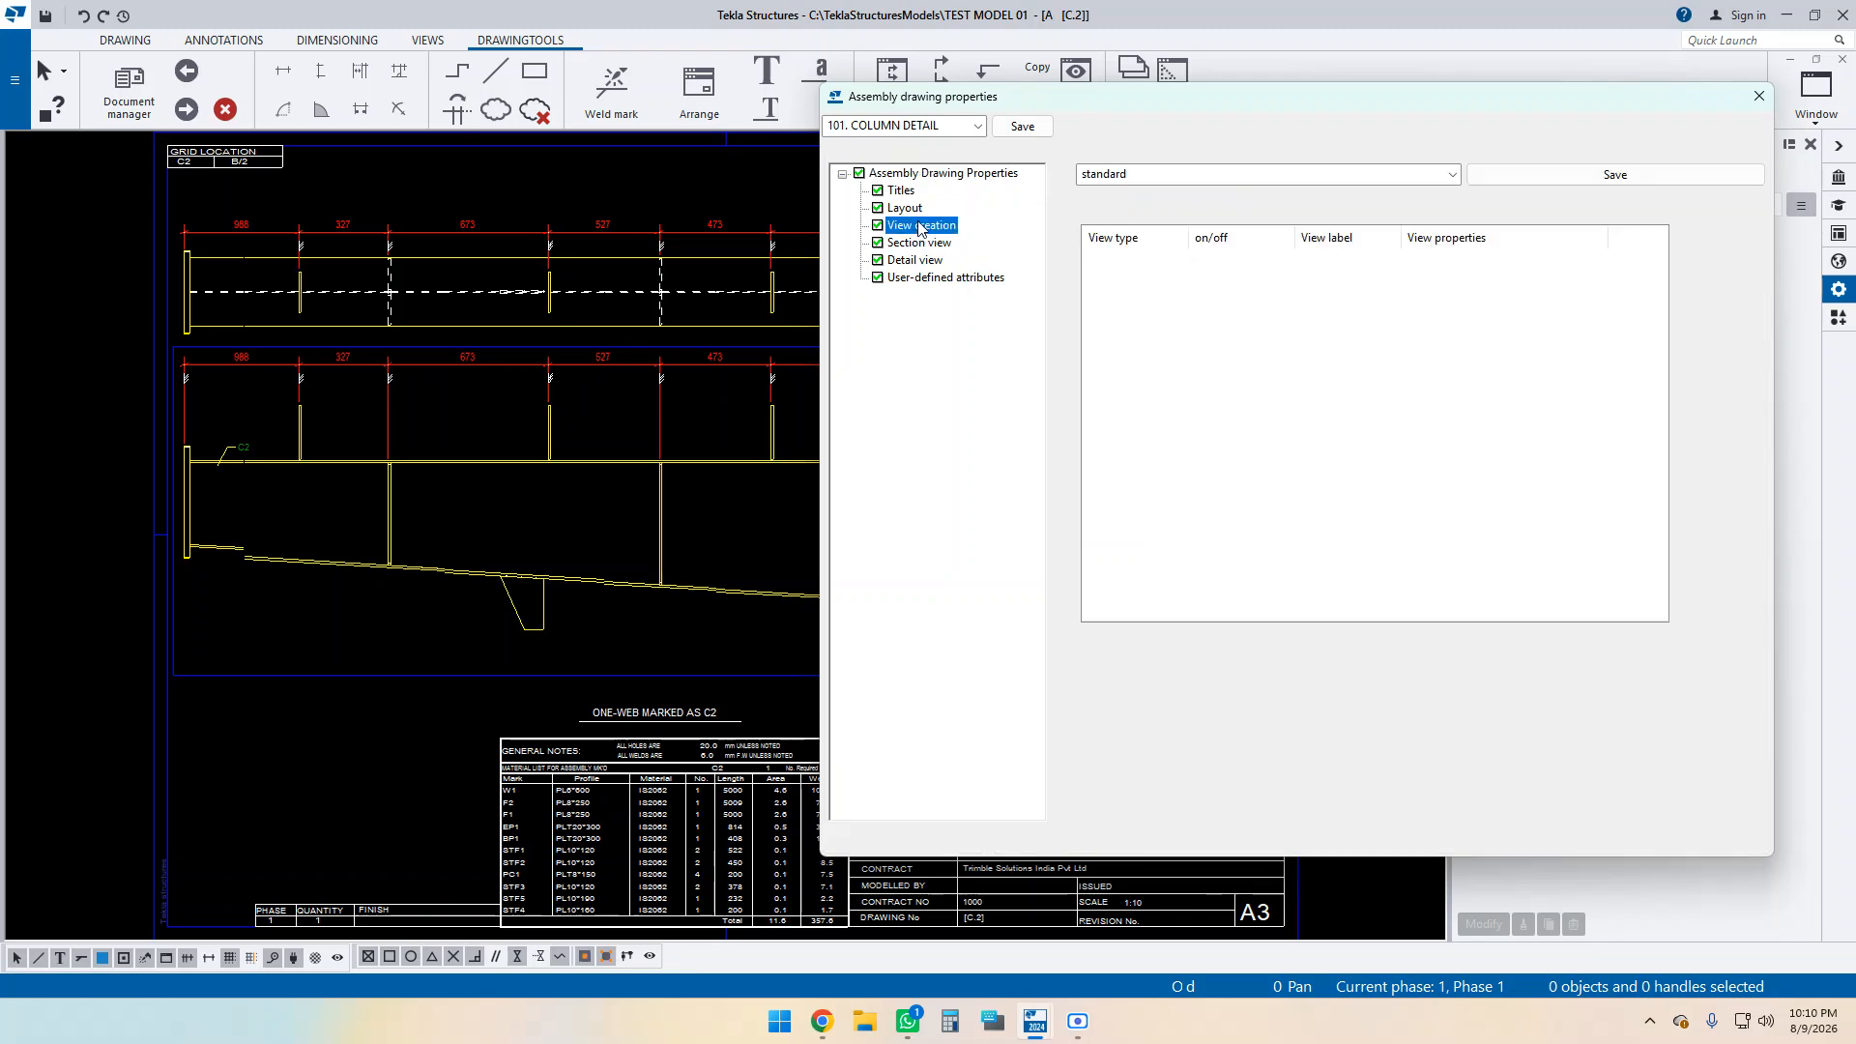
pyautogui.click(1214, 802)
pyautogui.click(1209, 837)
pyautogui.click(1350, 841)
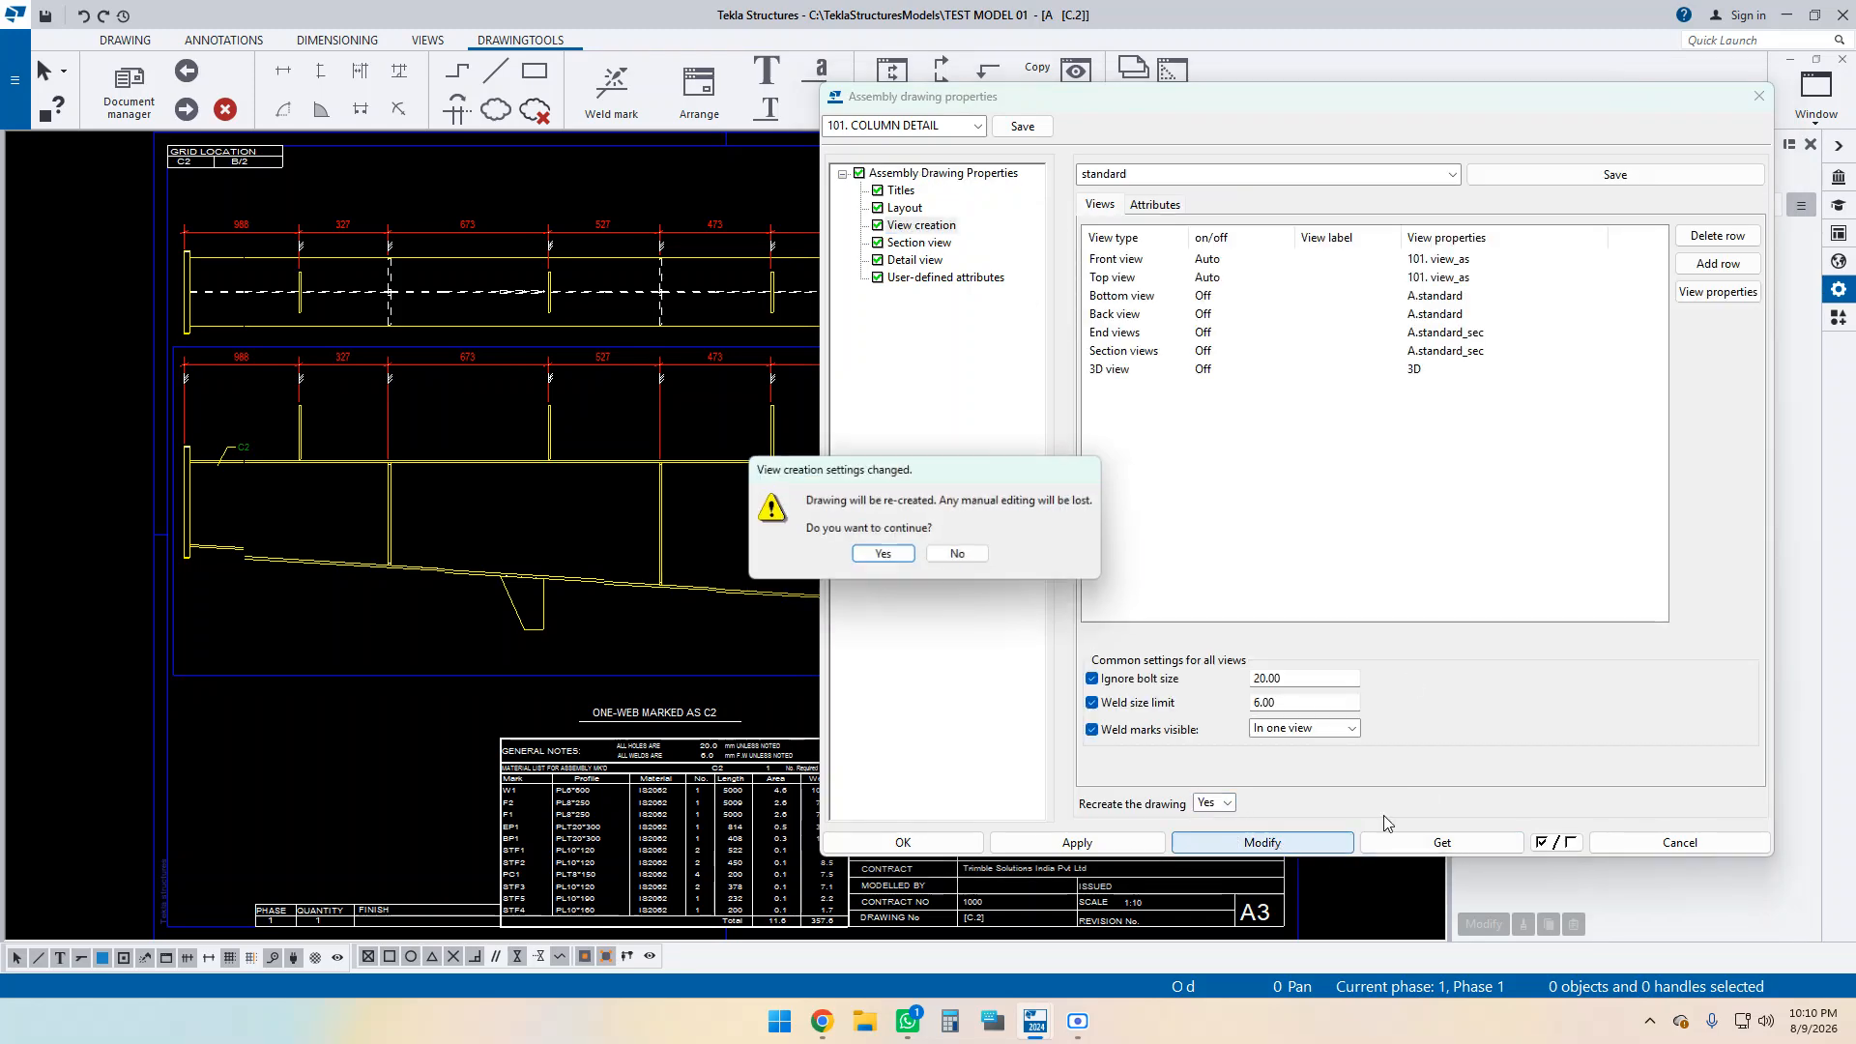
pyautogui.click(883, 551)
# Examine the recreated front view's dimensions to the cleats, stiffeners and gusset plates along the column, and clear the selection.
pyautogui.scroll(3, 466, 474)
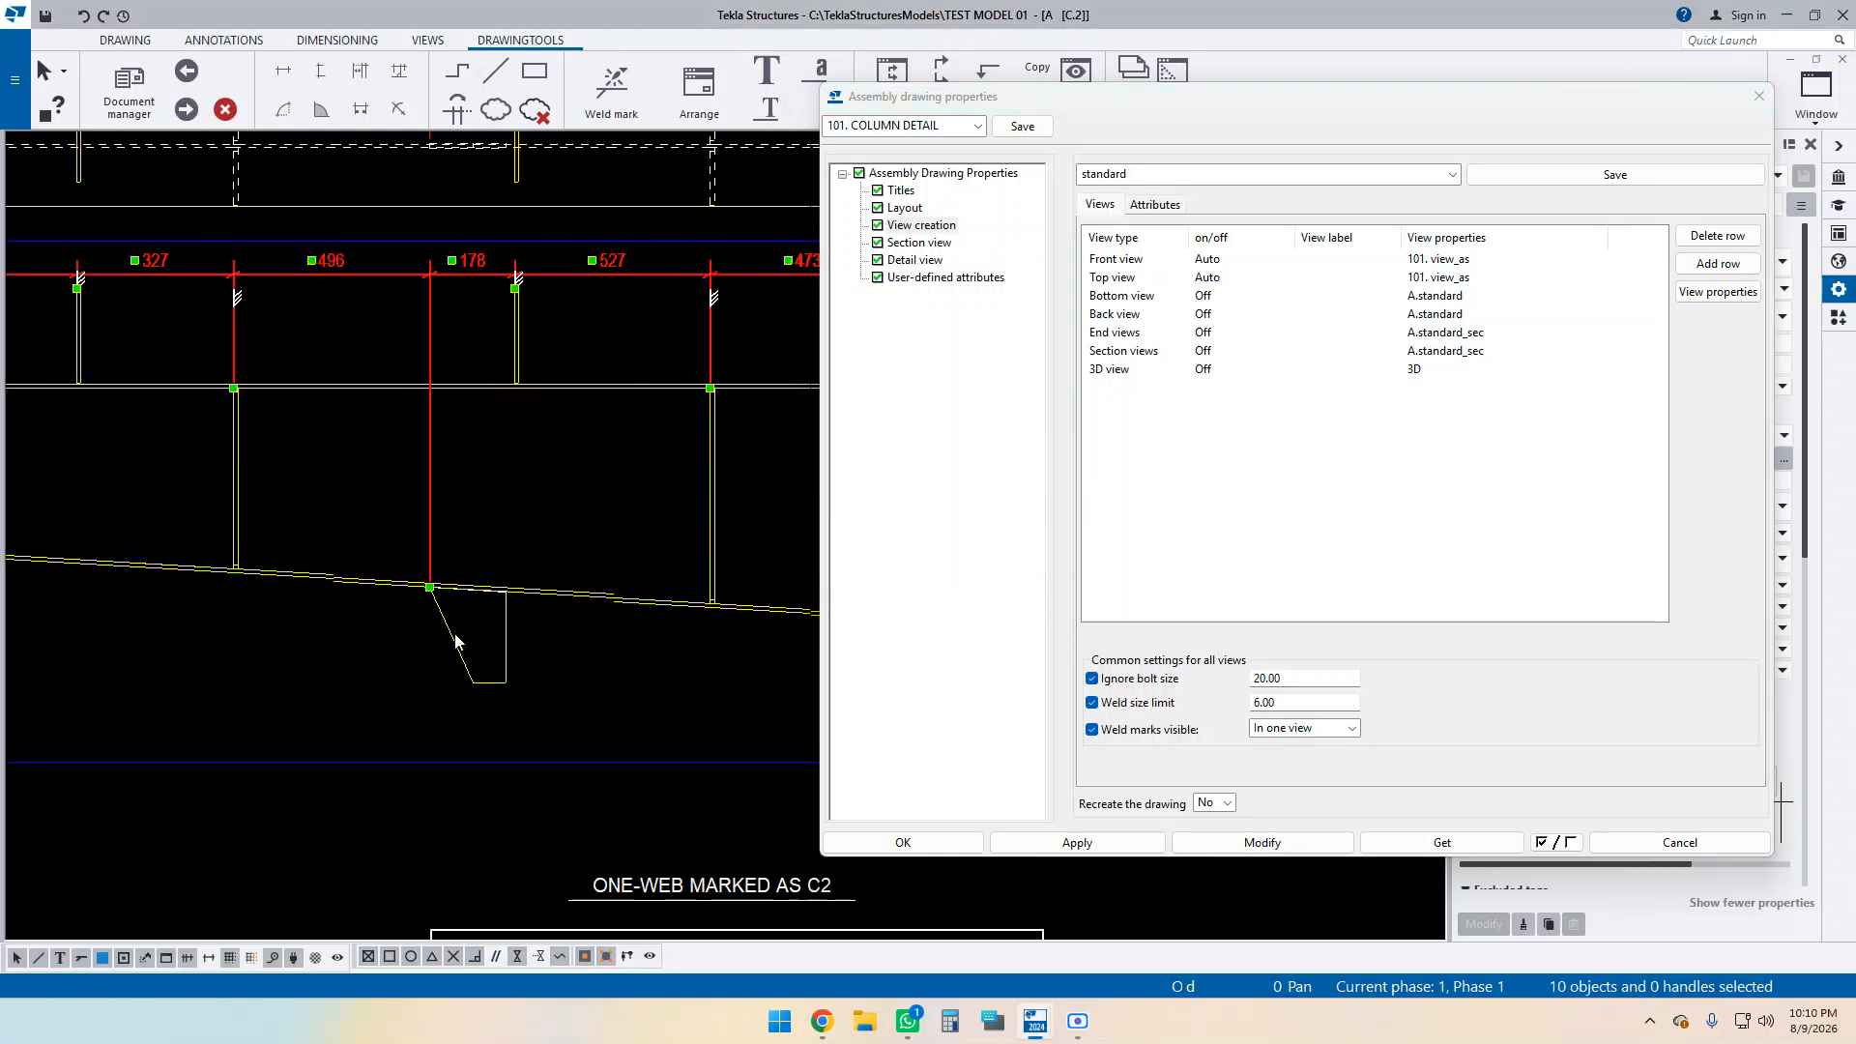
pyautogui.scroll(4, 432, 592)
pyautogui.scroll(-6, 513, 623)
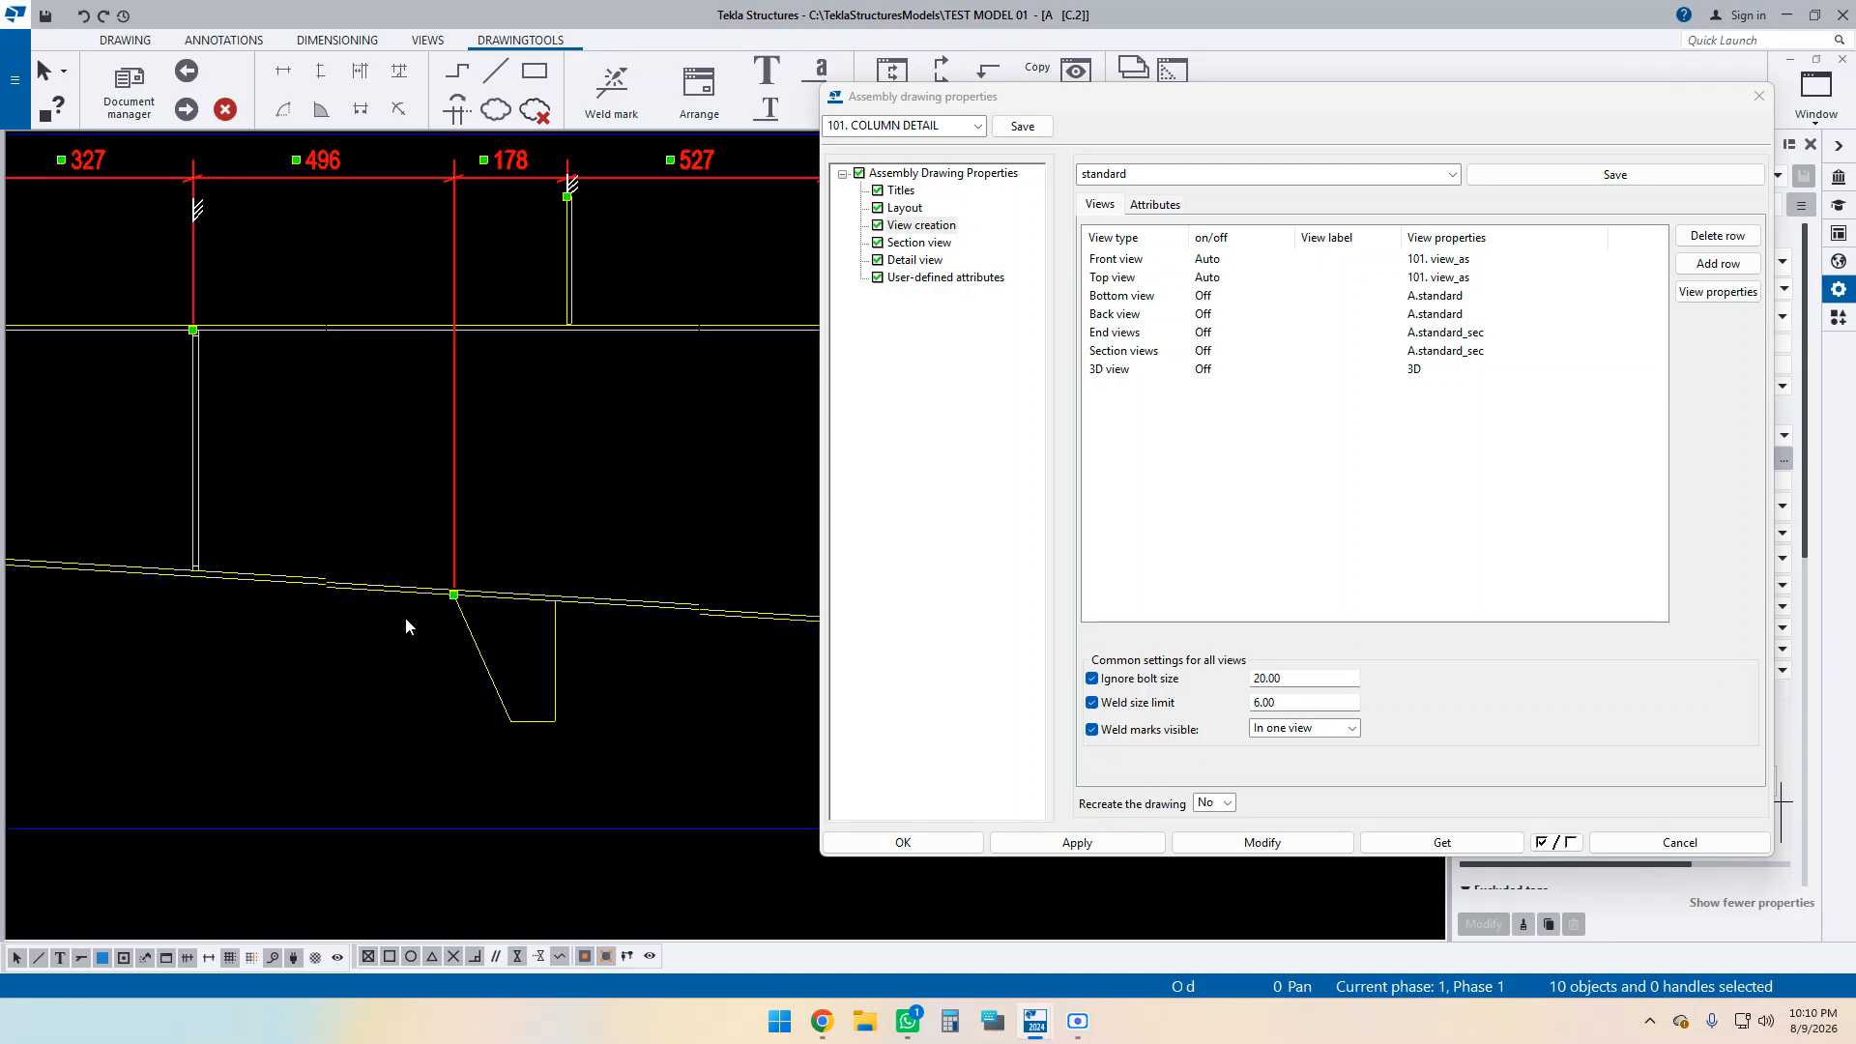
pyautogui.scroll(2, 648, 556)
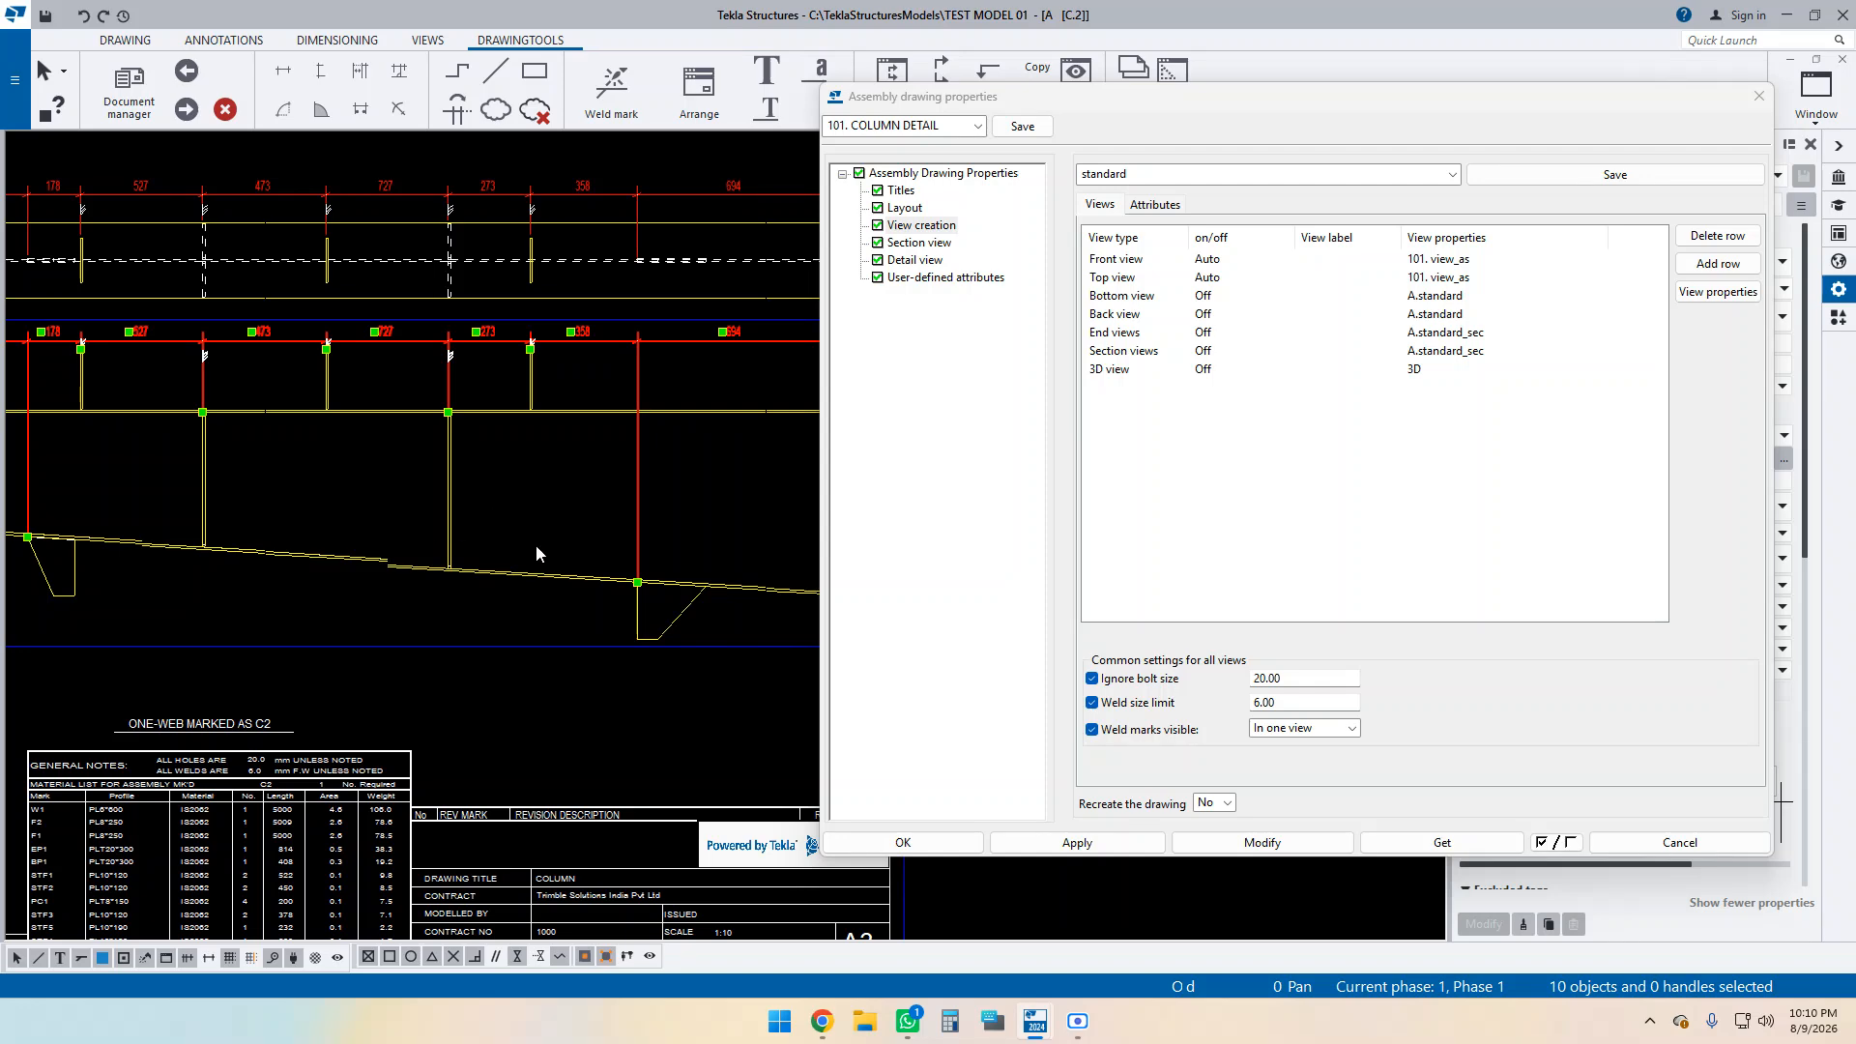
pyautogui.moveTo(371, 491); pyautogui.dragTo(642, 520, button='middle')
pyautogui.moveTo(231, 524); pyautogui.dragTo(501, 565, button='middle')
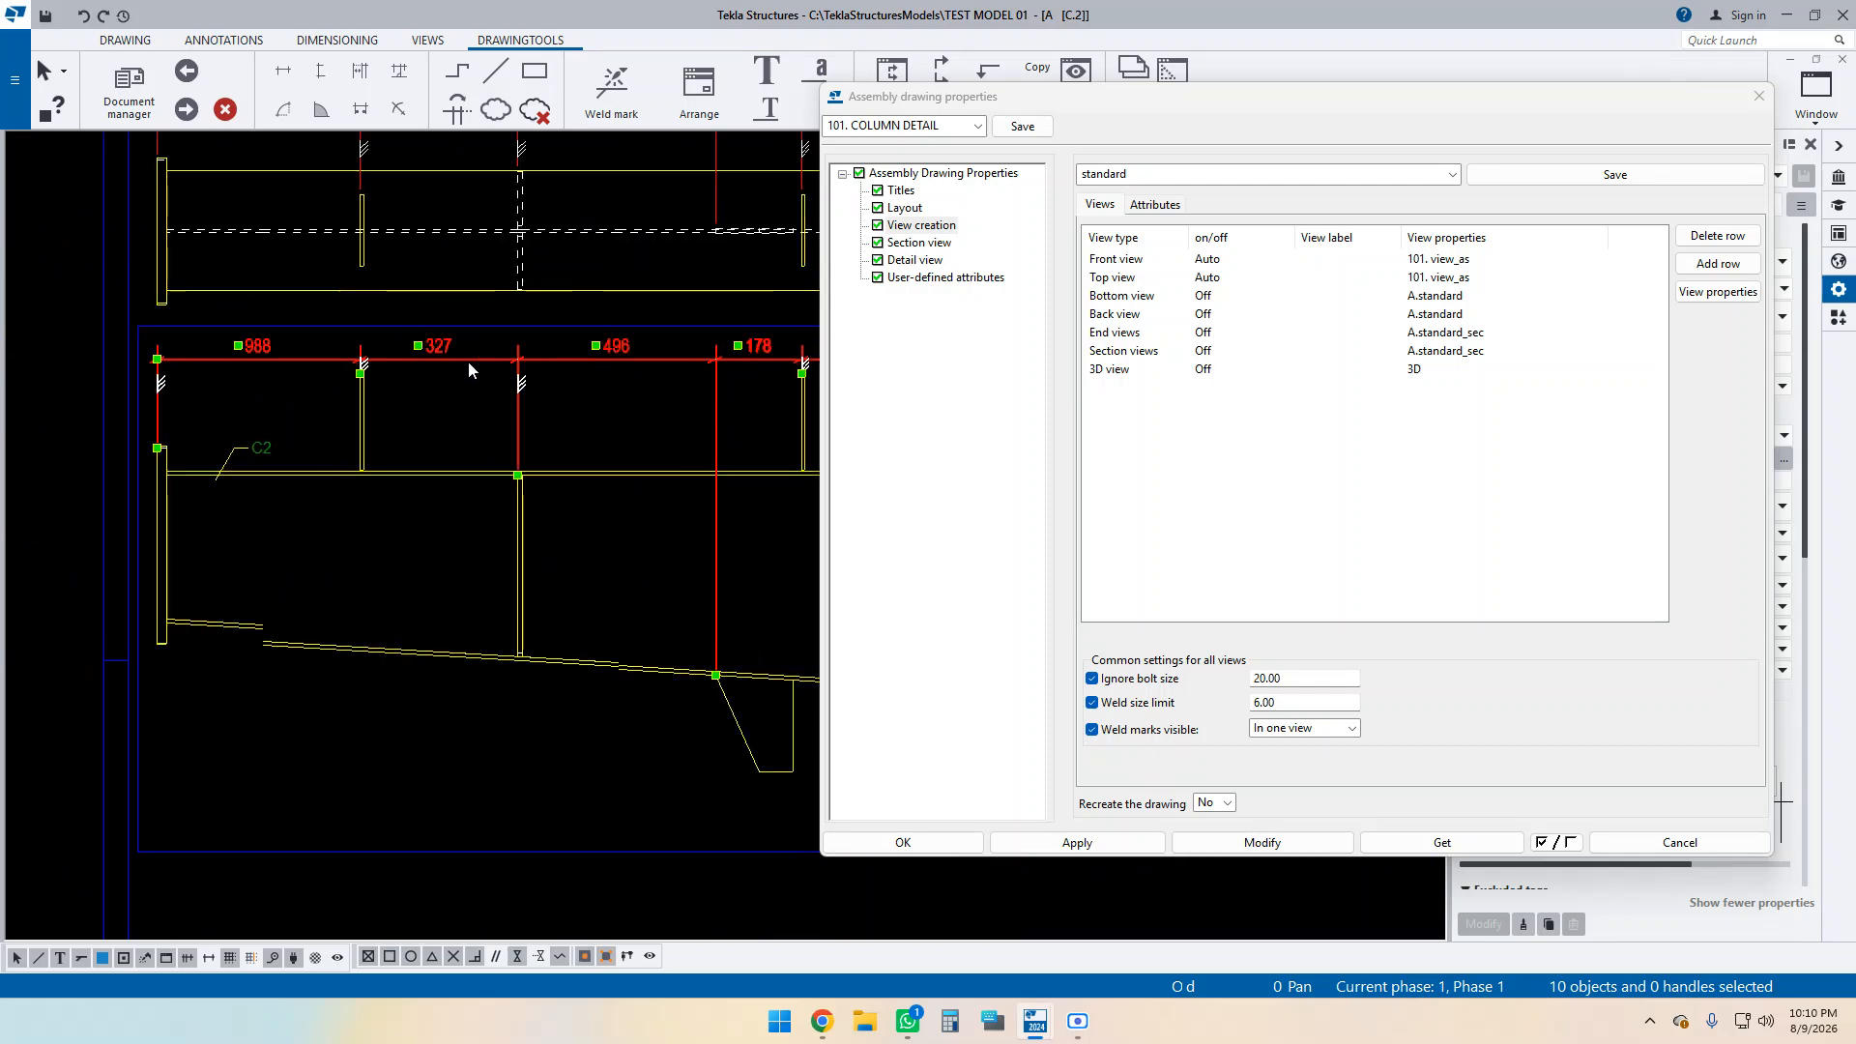
pyautogui.scroll(-5, 425, 483)
pyautogui.scroll(-2, 580, 527)
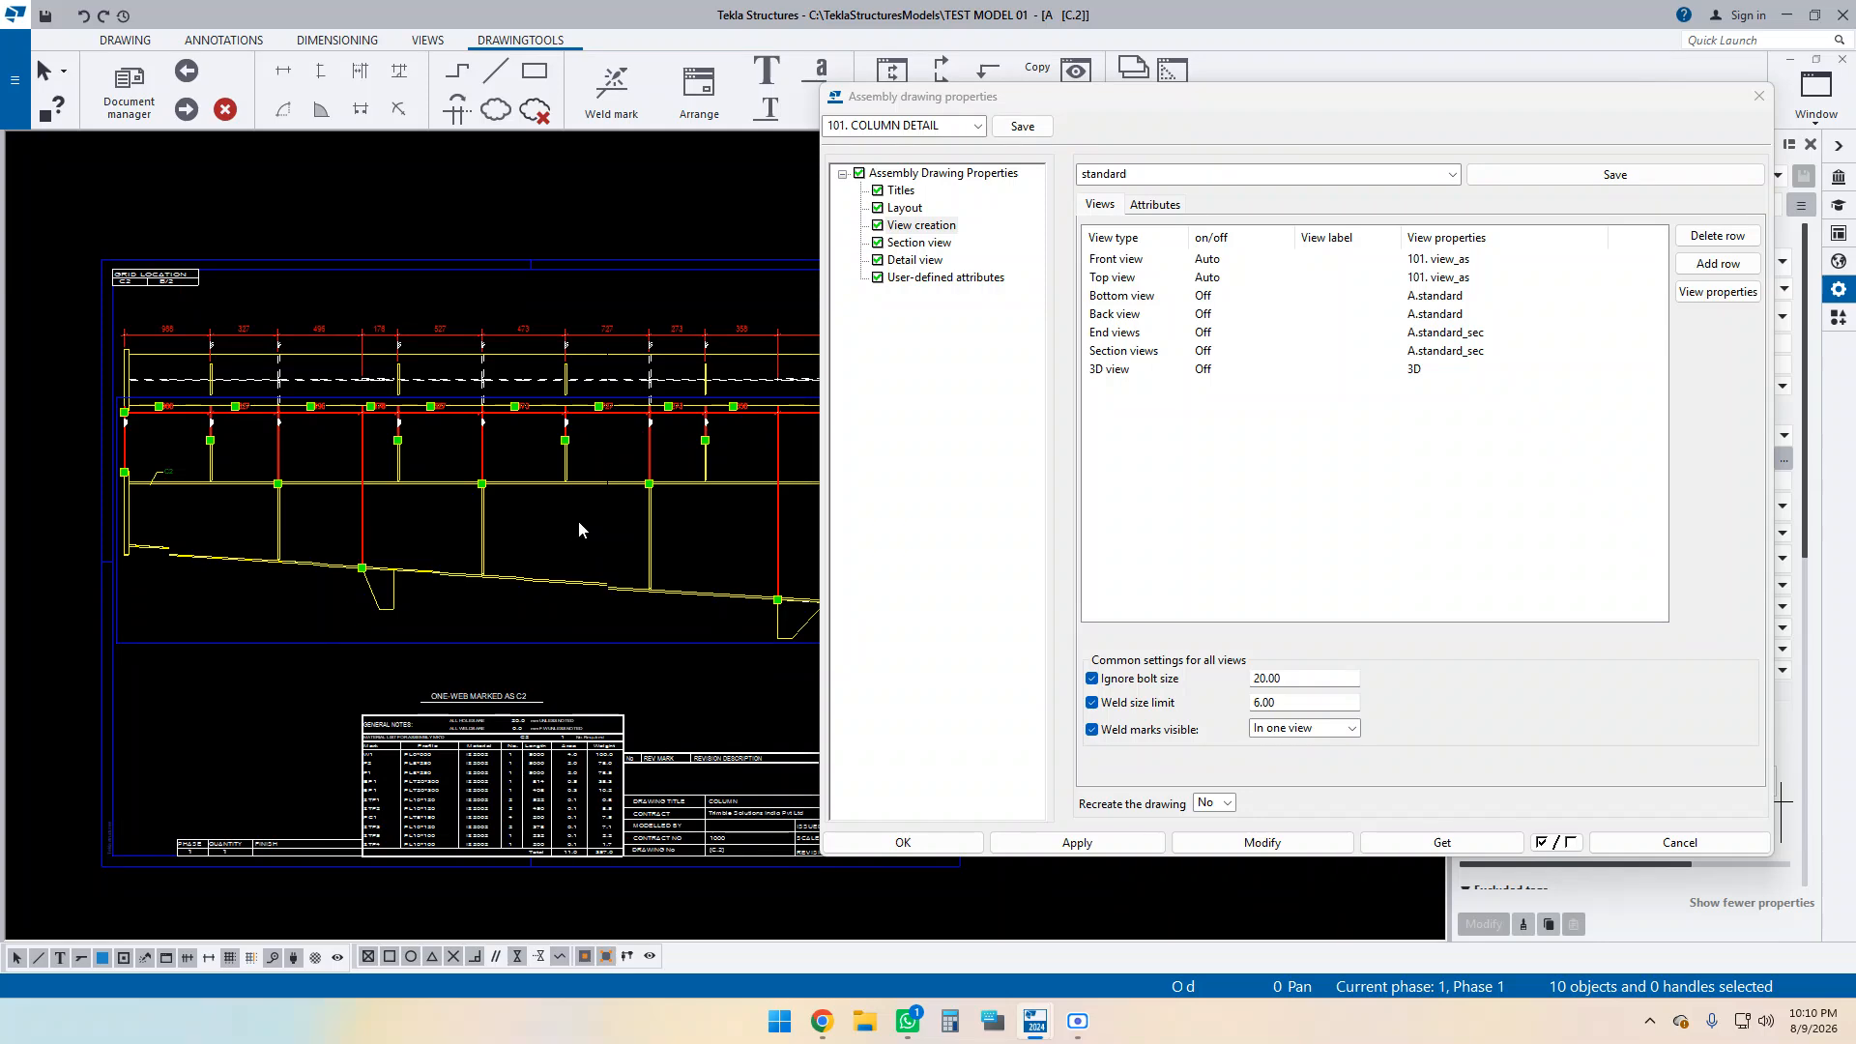
pyautogui.moveTo(438, 529); pyautogui.dragTo(458, 496, button='middle')
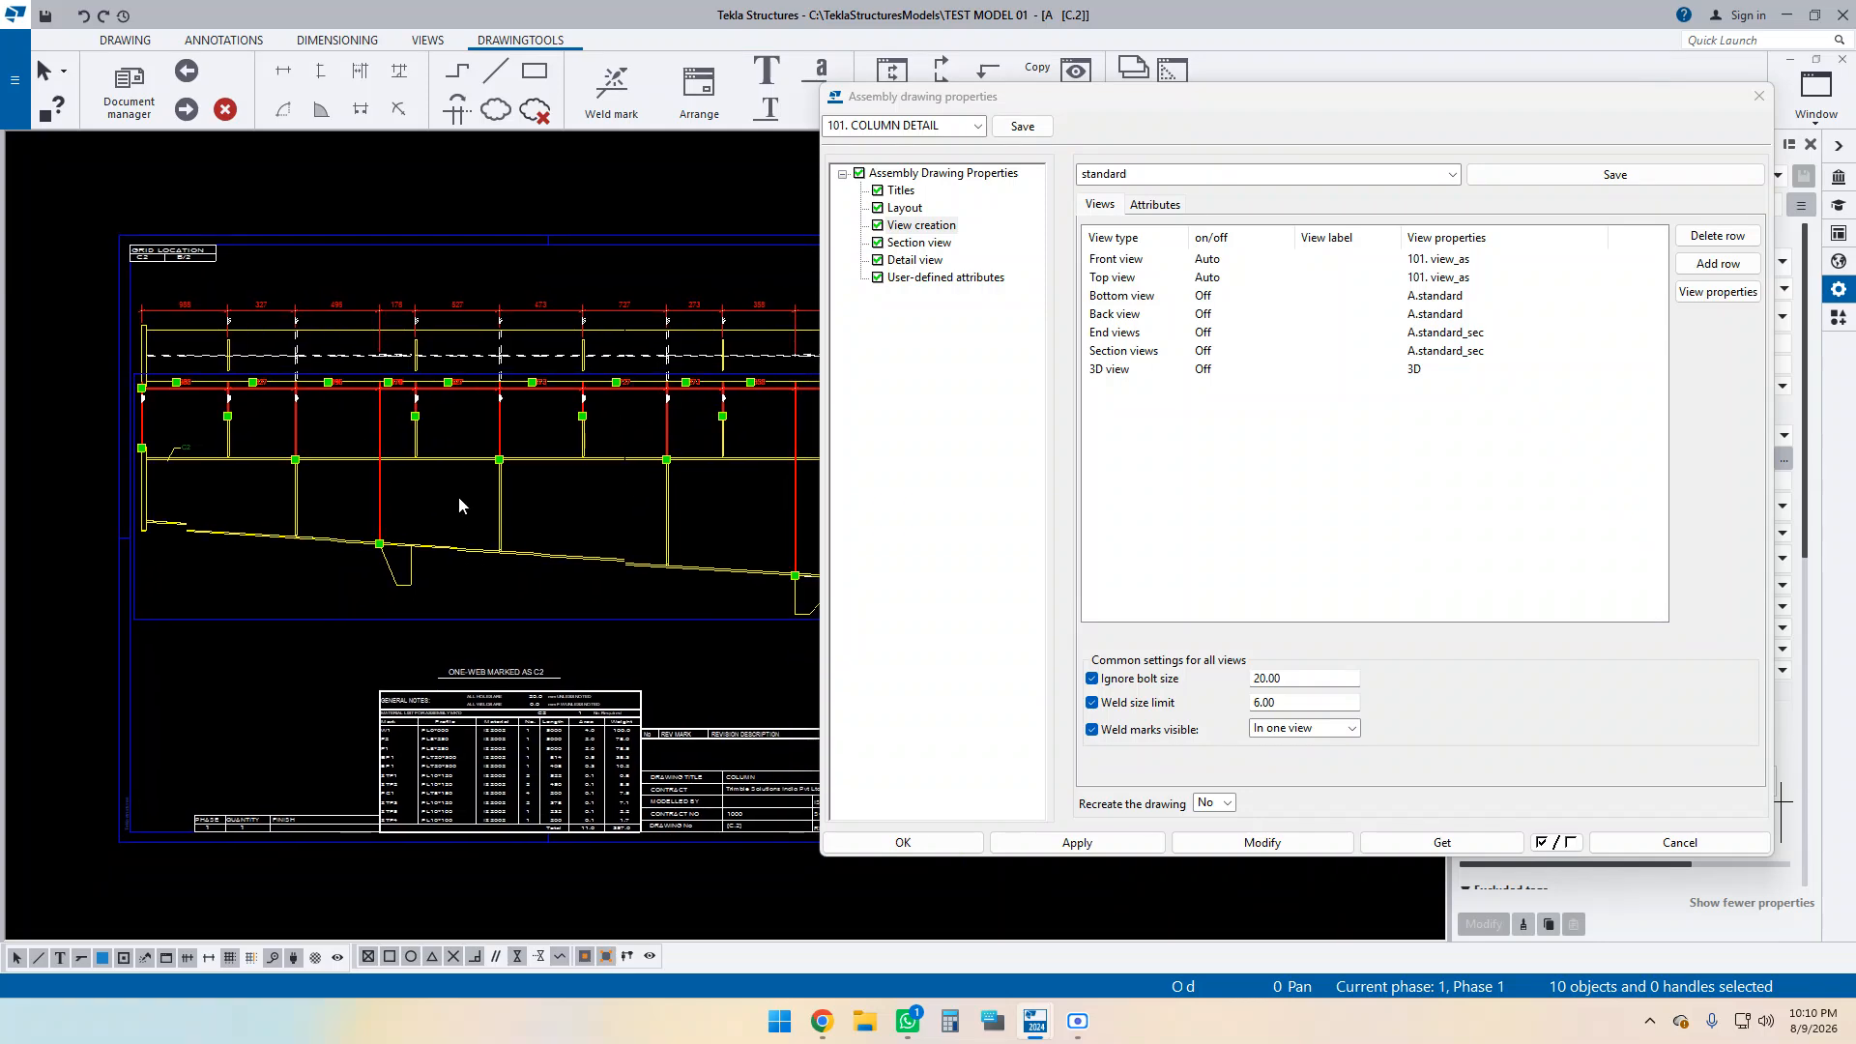
pyautogui.moveTo(598, 462); pyautogui.dragTo(549, 427, button='middle')
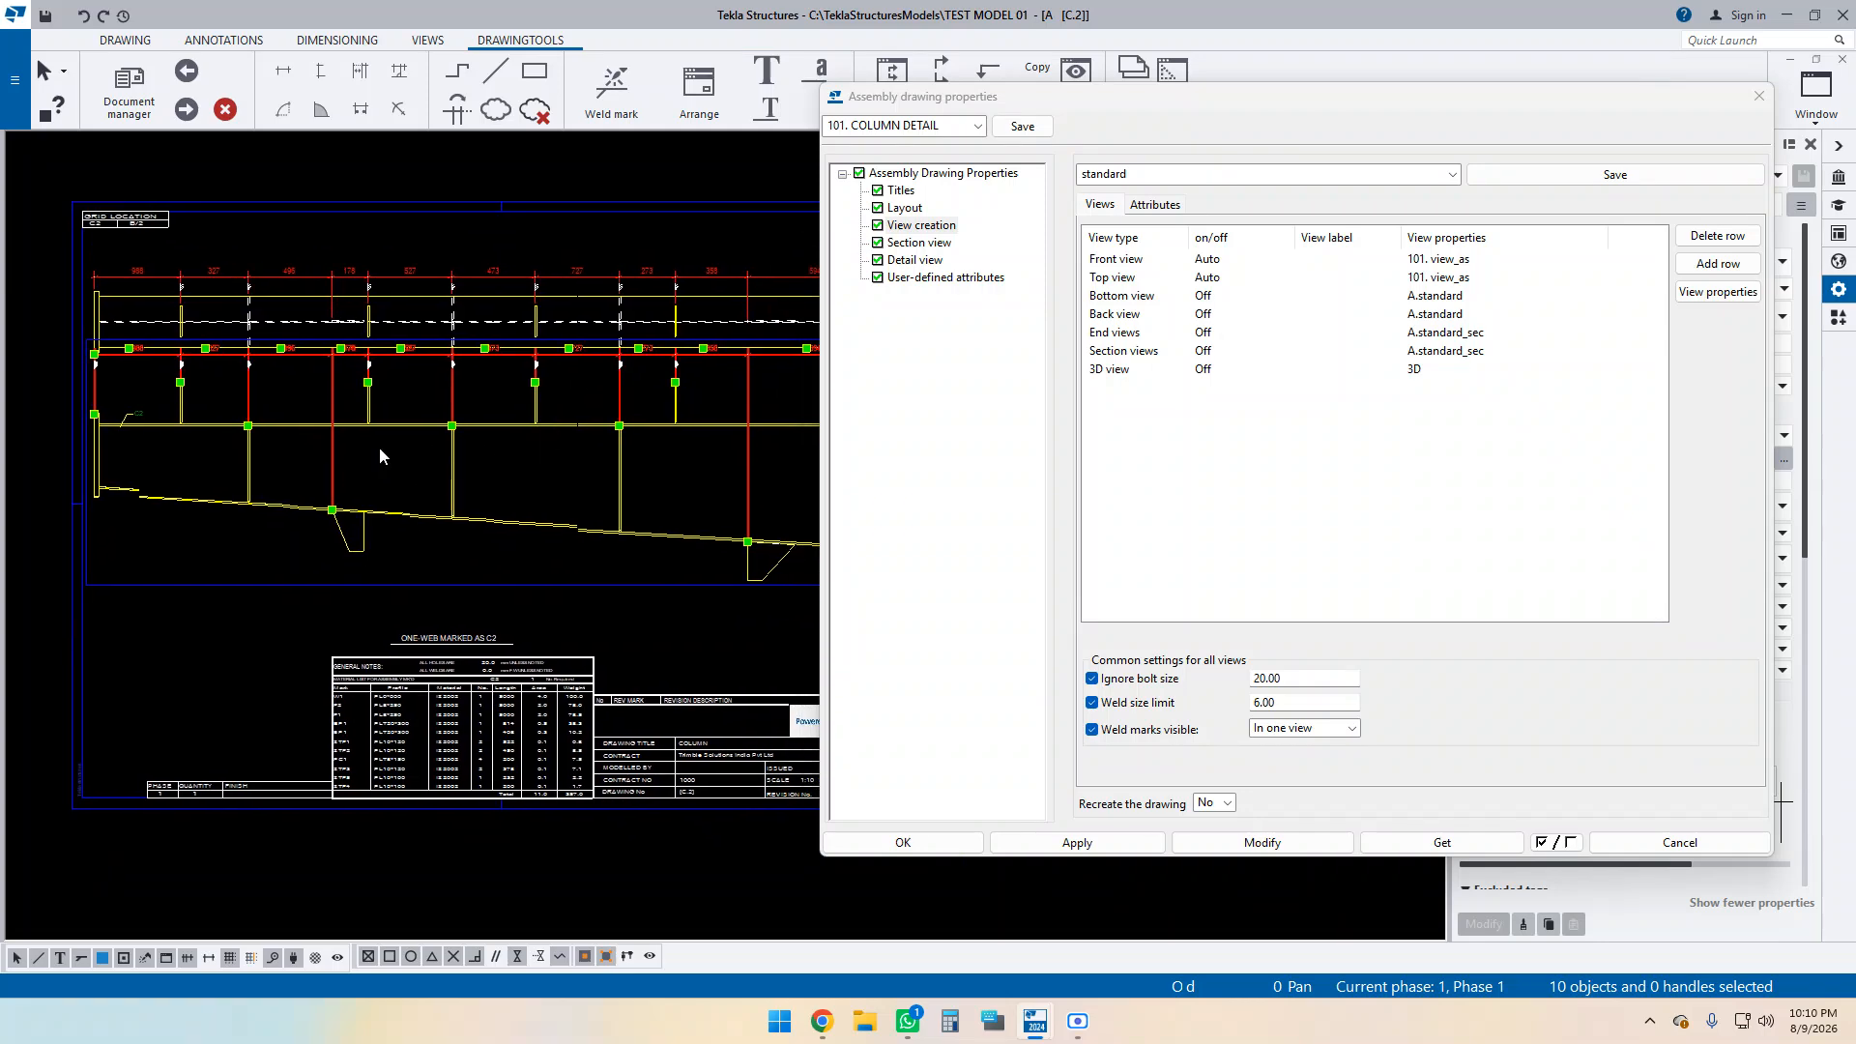
pyautogui.scroll(1, 396, 447)
pyautogui.click(404, 470)
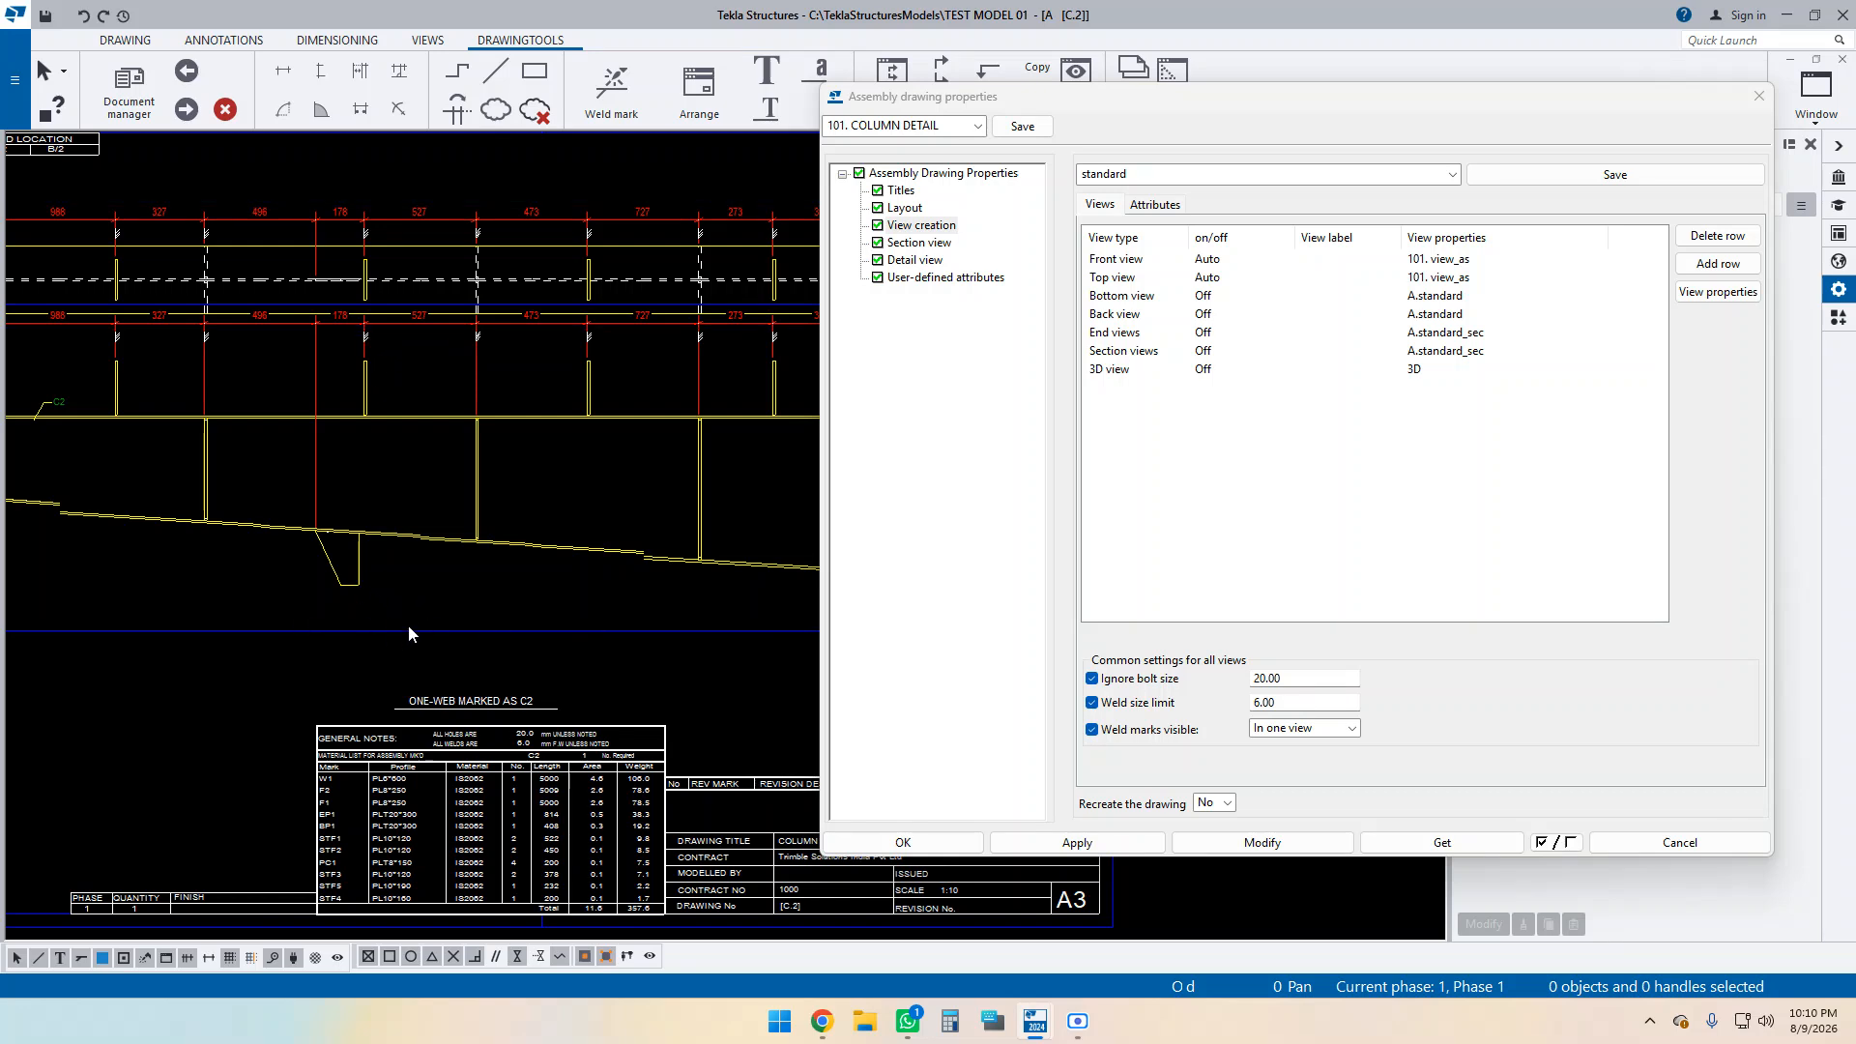
# Select the front view's dimension line and check how the gusset plate points sit among the cleat and stiffener dimensions.
pyautogui.scroll(-2, 348, 417)
pyautogui.moveTo(370, 485)
pyautogui.mouseDown(button='middle')
pyautogui.moveTo(468, 443)
pyautogui.moveTo(439, 500)
pyautogui.mouseUp(button='middle')
pyautogui.scroll(2, 435, 486)
pyautogui.click(386, 455)
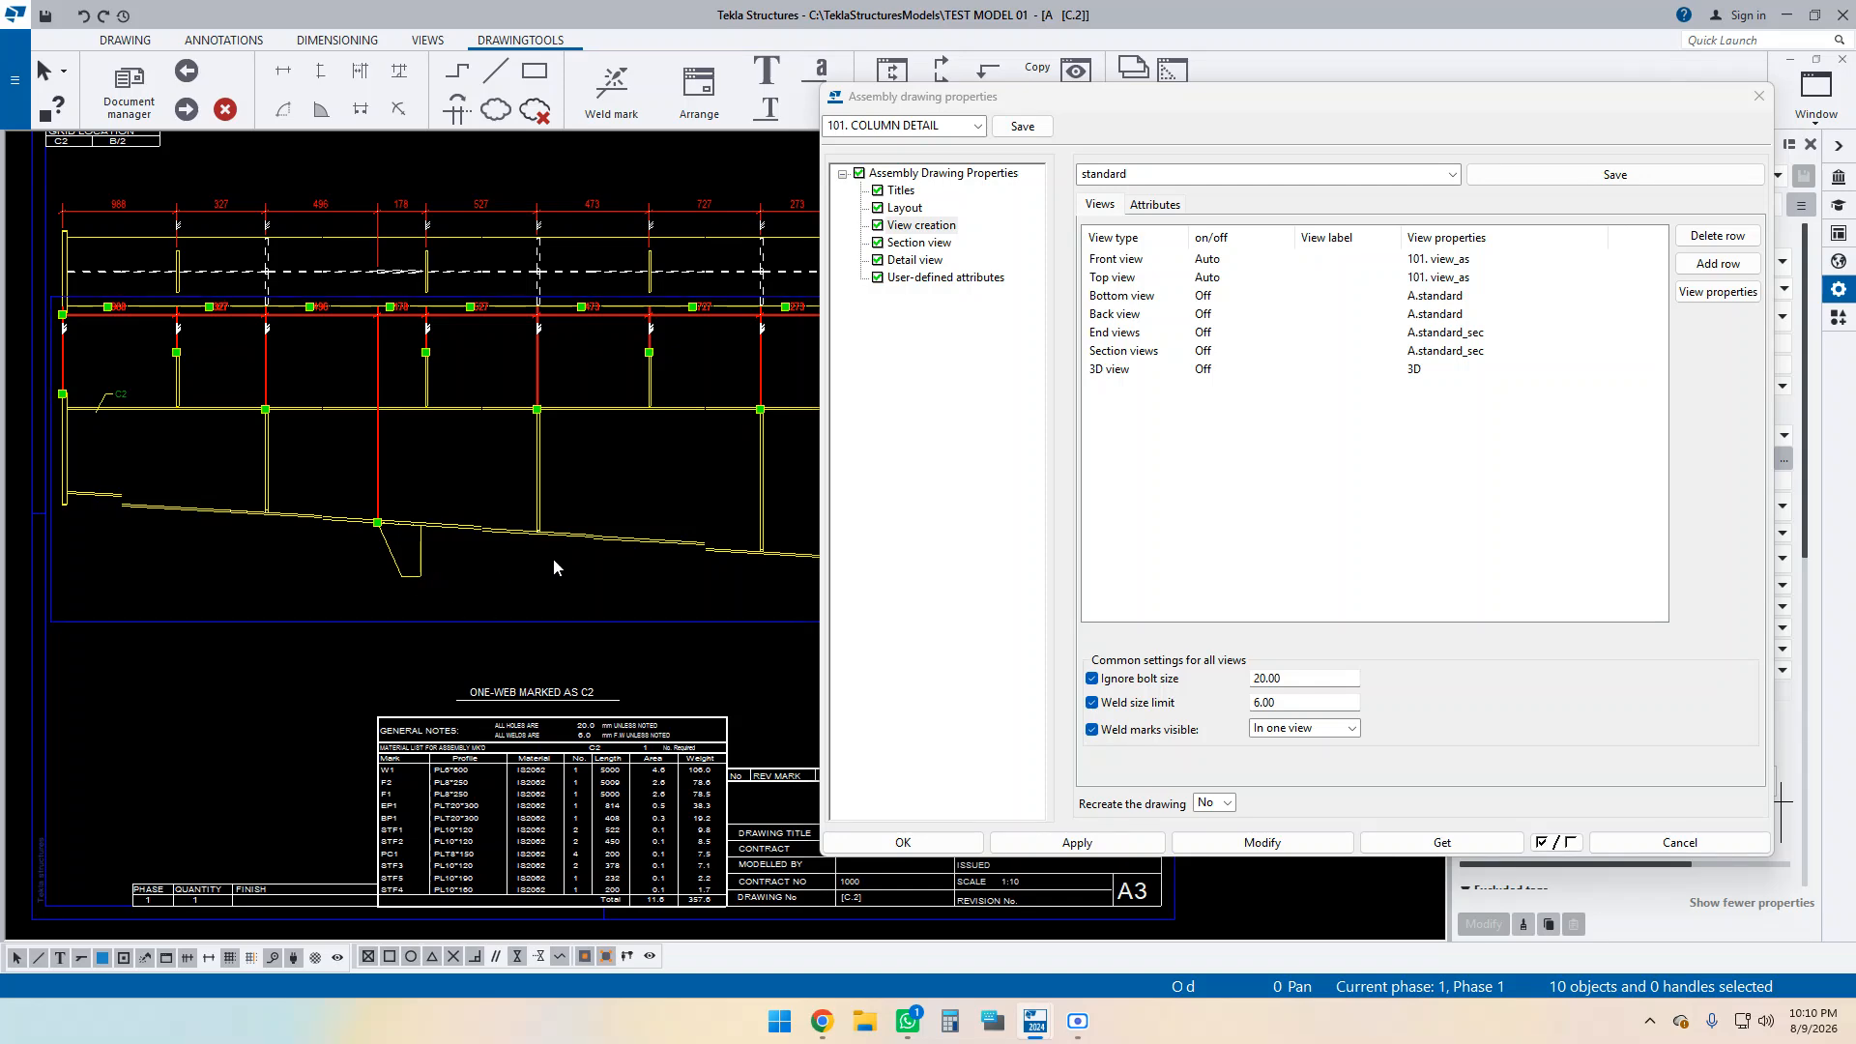
pyautogui.scroll(-1, 290, 466)
pyautogui.moveTo(559, 524); pyautogui.dragTo(484, 518, button='middle')
pyautogui.scroll(1, 325, 548)
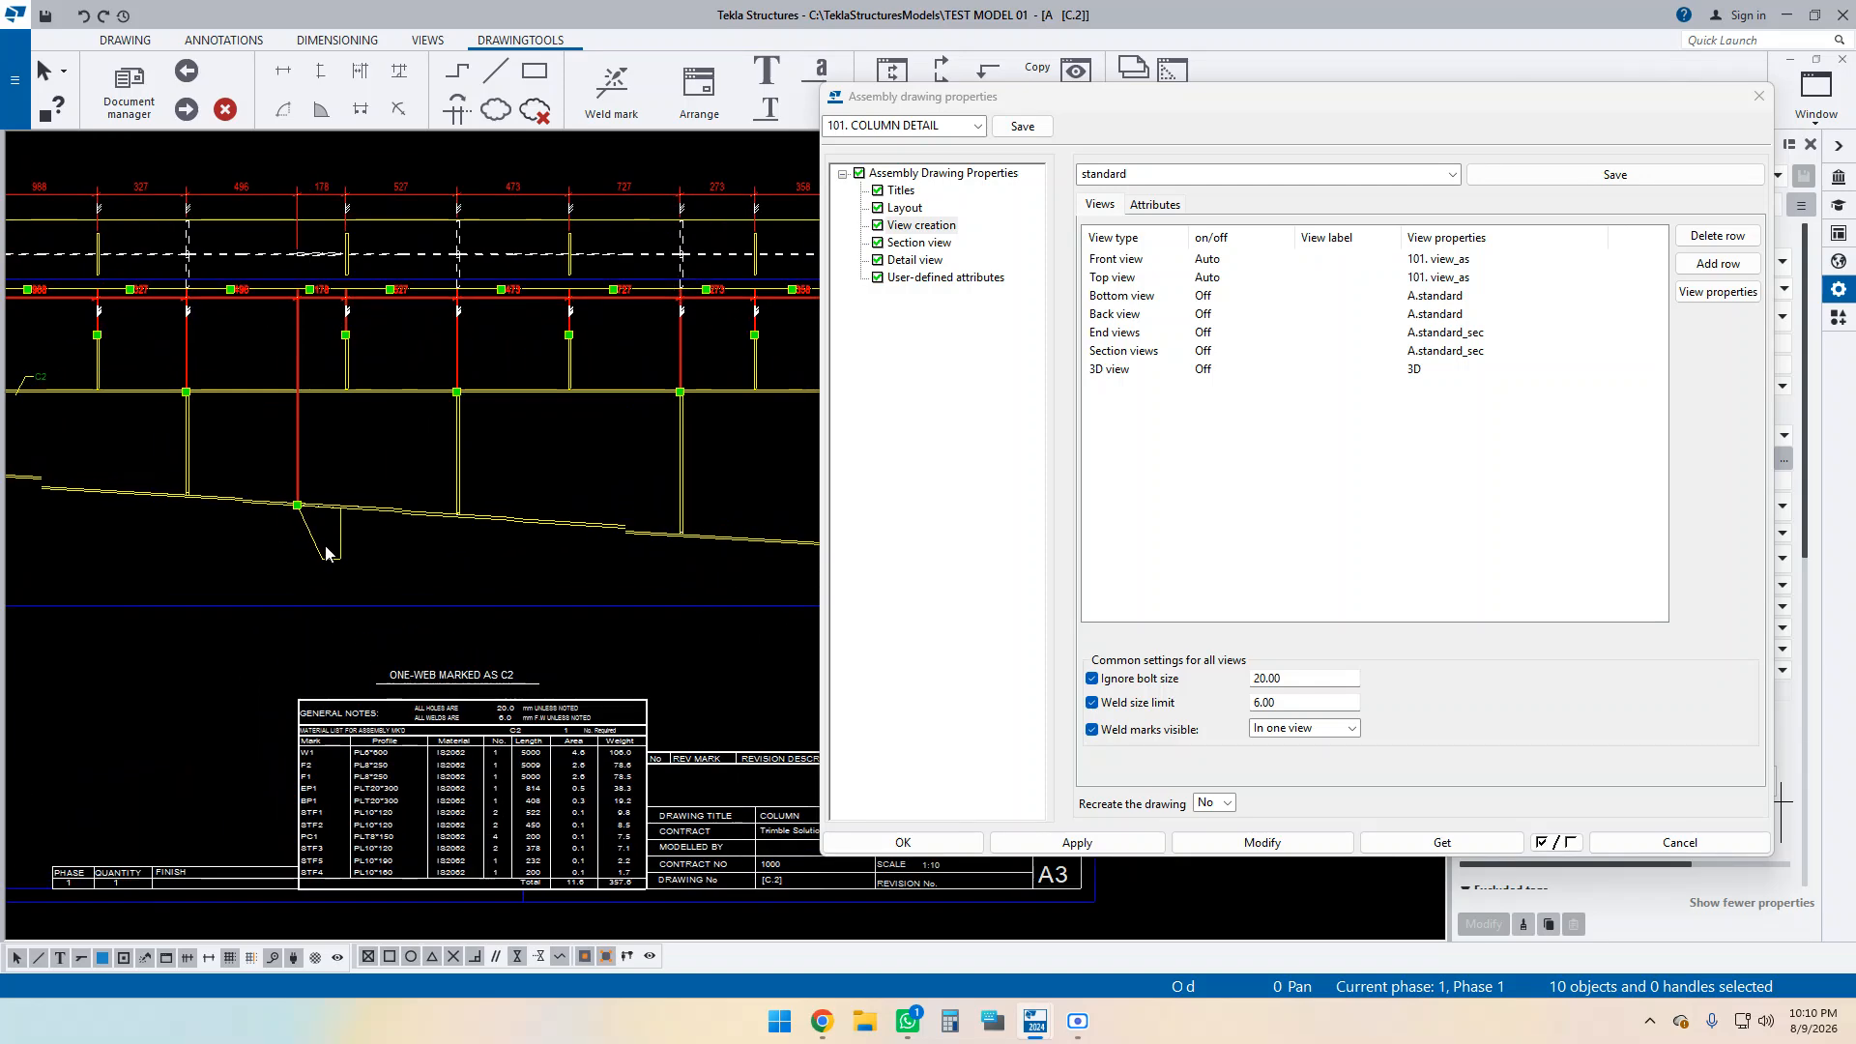
pyautogui.scroll(-3, 228, 379)
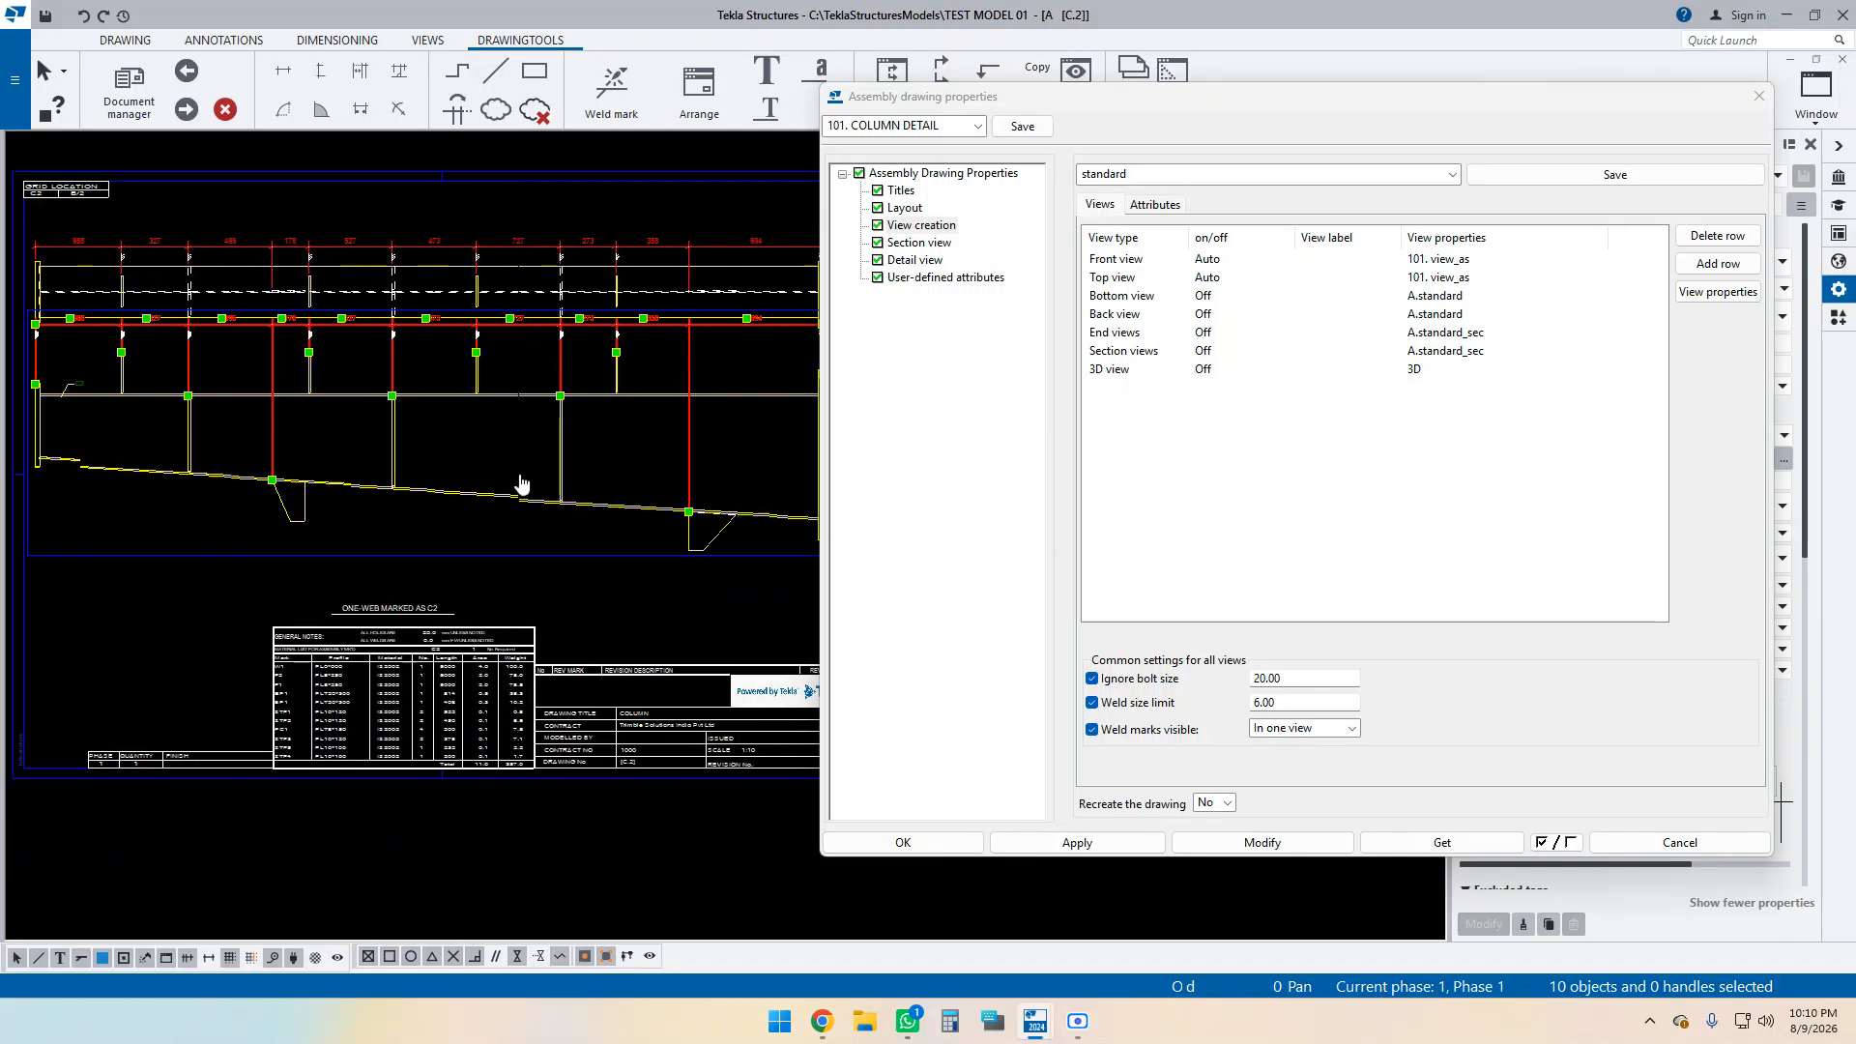
pyautogui.moveTo(526, 473); pyautogui.dragTo(508, 500, button='middle')
pyautogui.scroll(1, 487, 473)
pyautogui.click(484, 471)
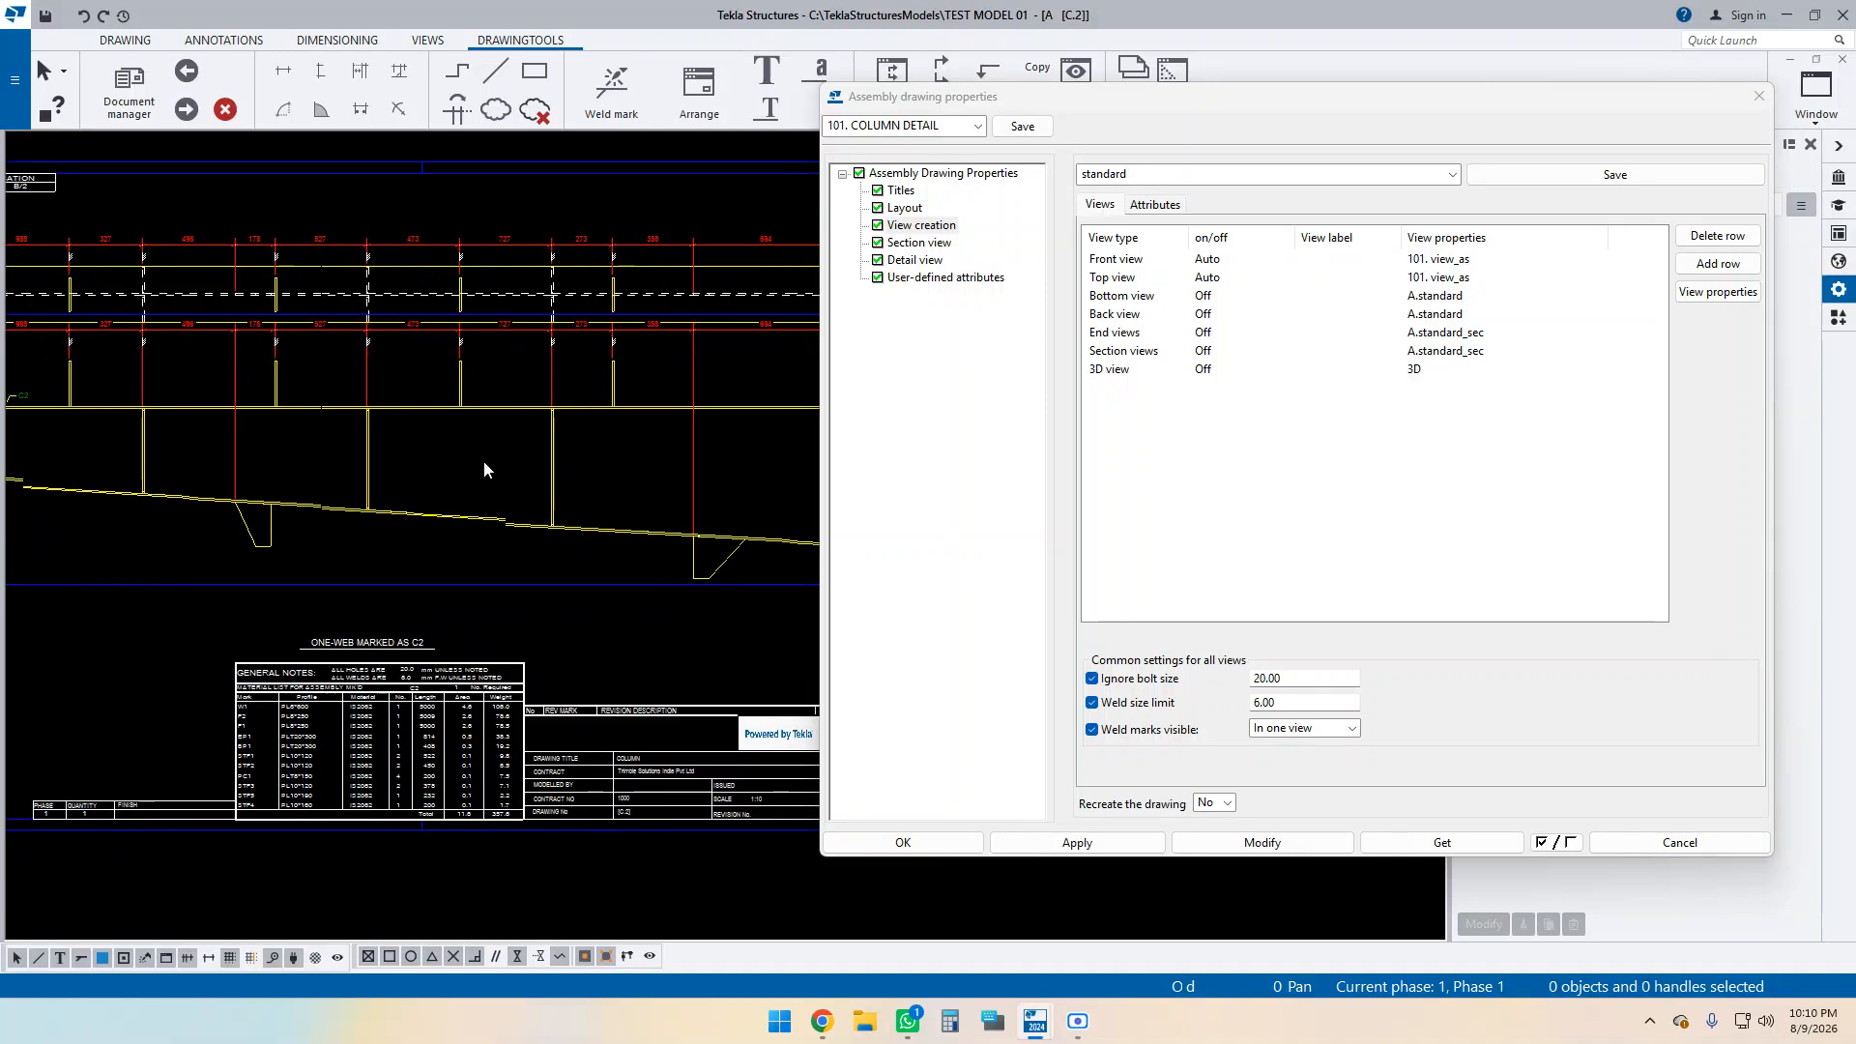
# In the top view's properties, save a copy of the filter_dim_top dimensioning rule as filter_dim_top2 using the M_Filter_PC_STIFF_CL filter.
pyautogui.click(1452, 280)
pyautogui.click(1717, 291)
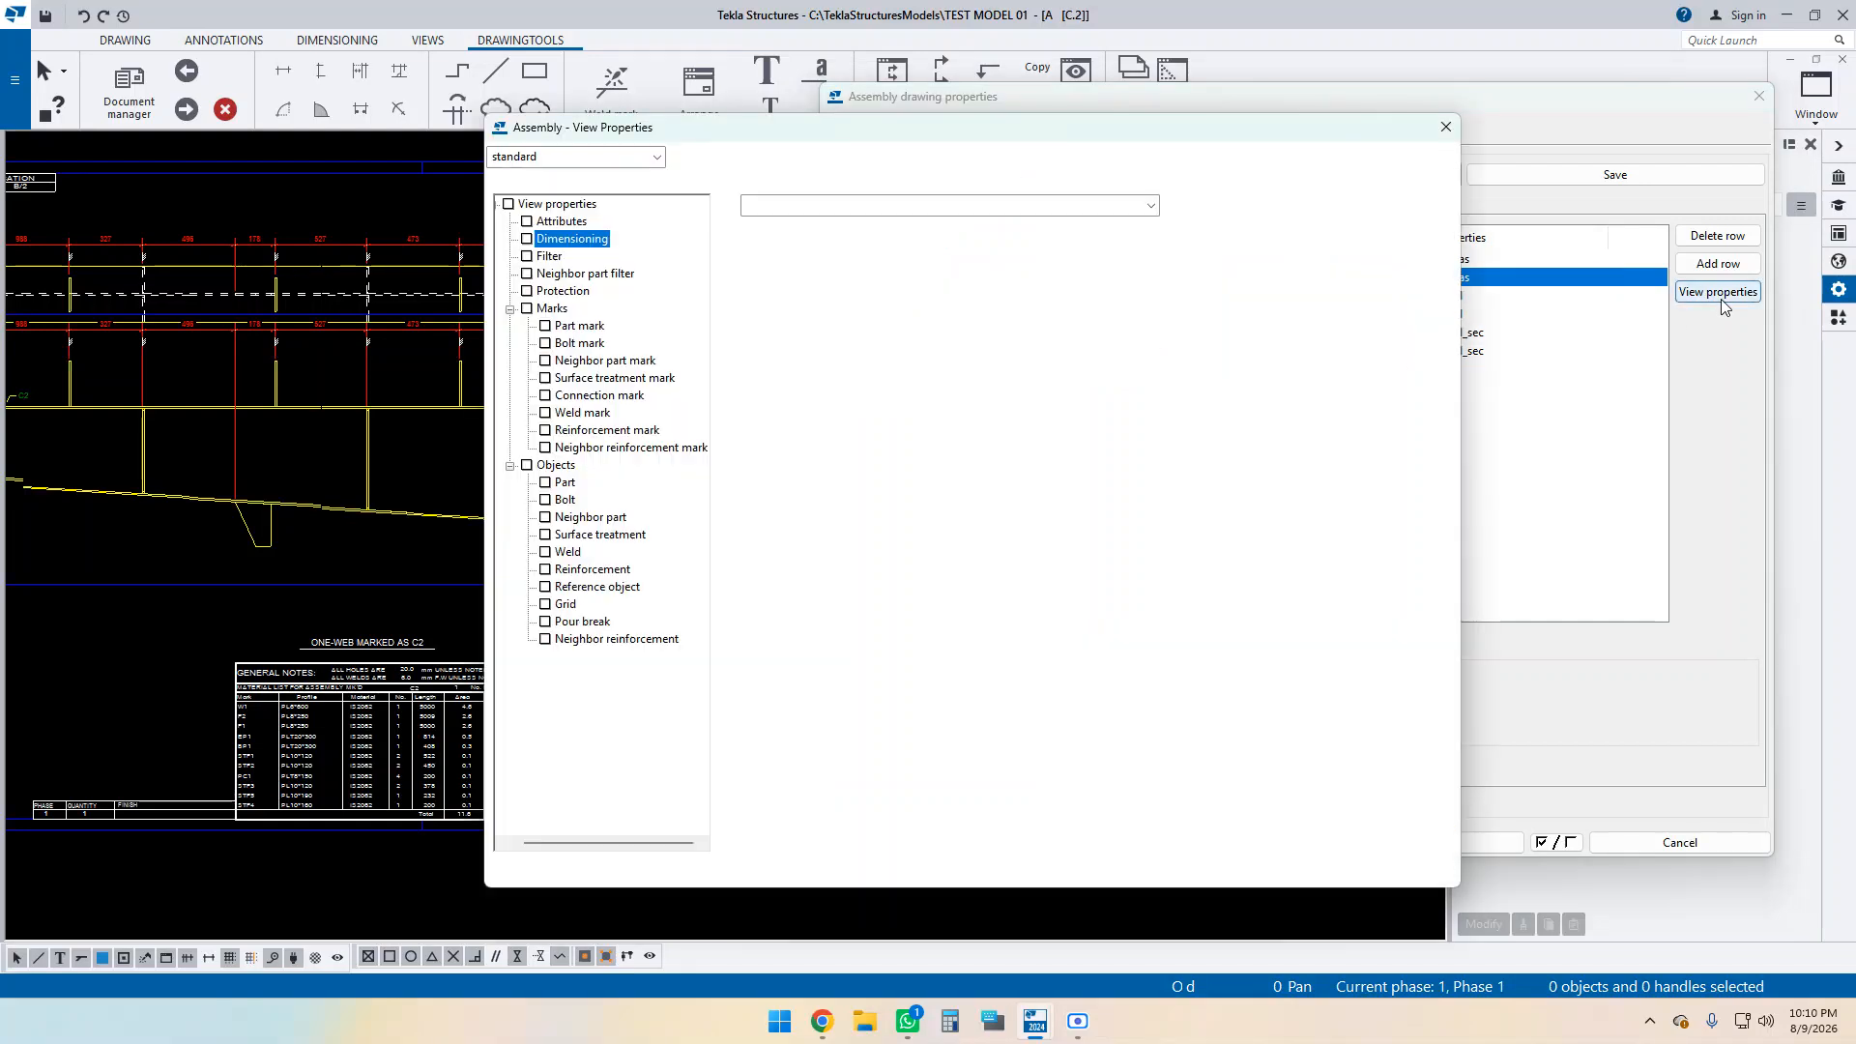
pyautogui.click(808, 282)
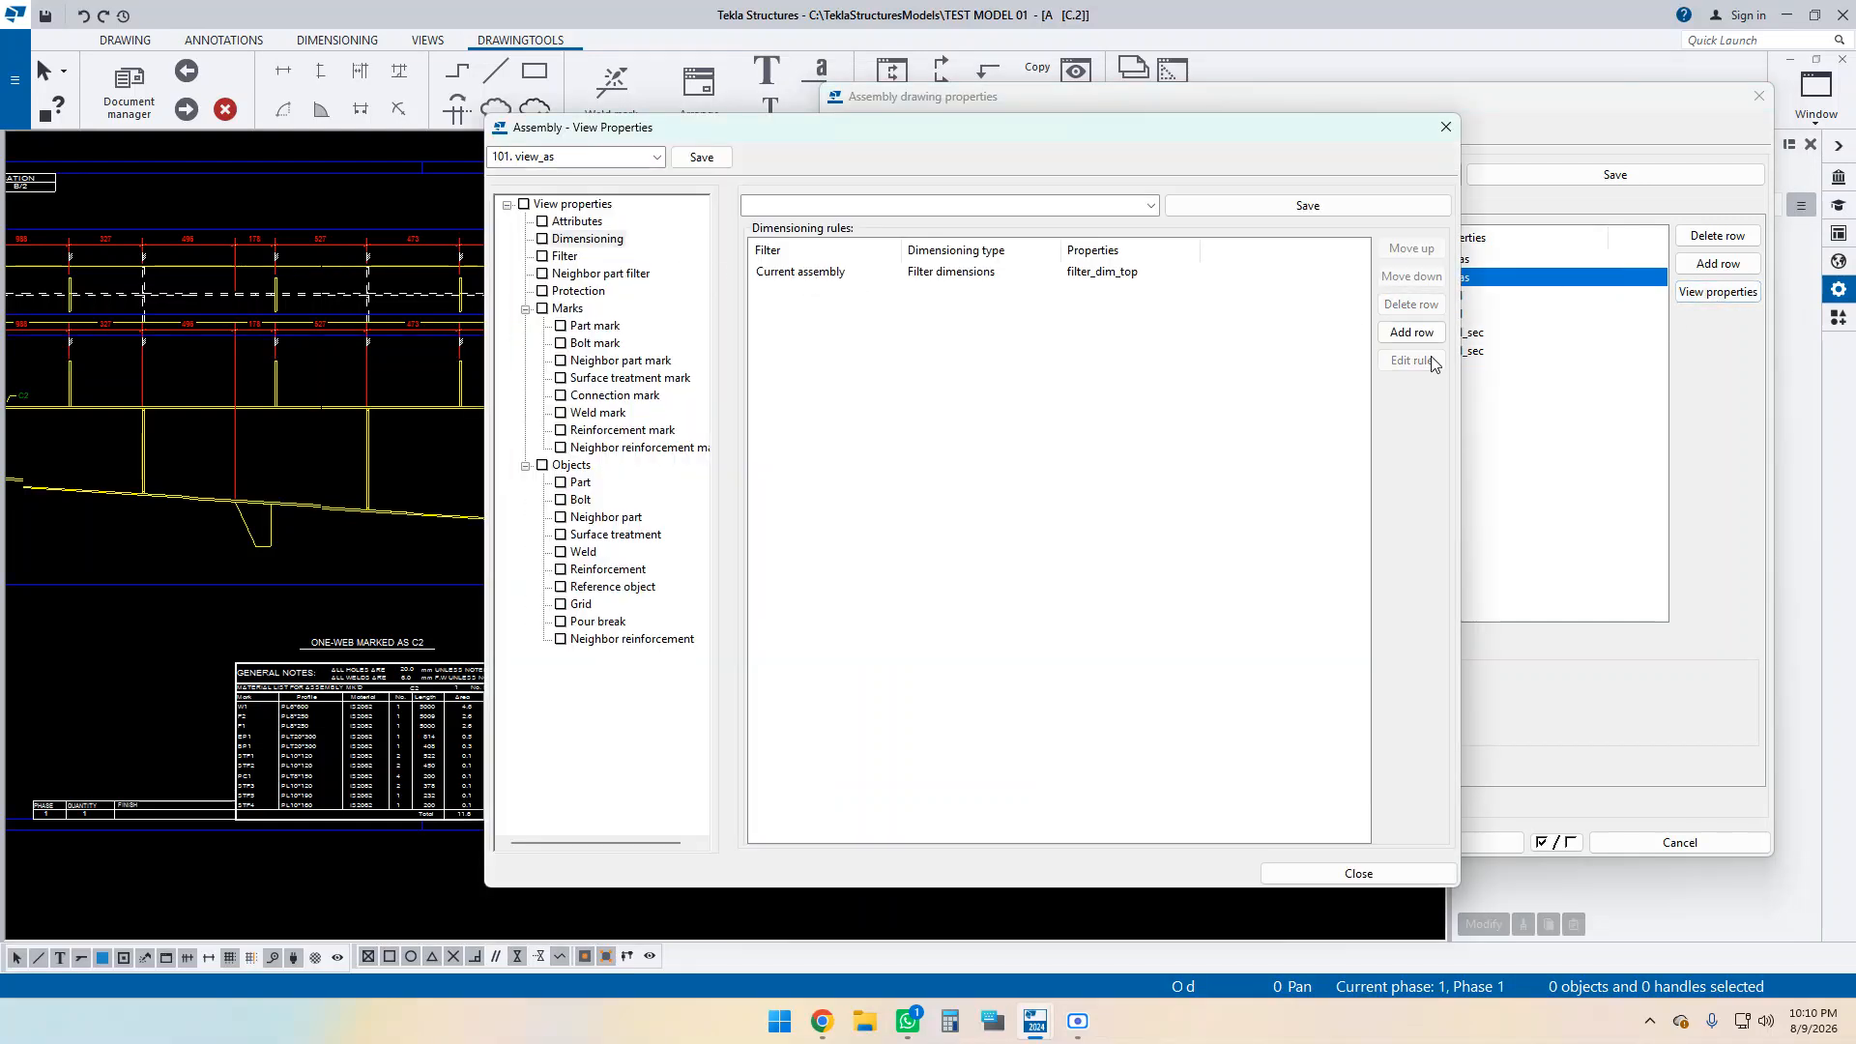
pyautogui.click(970, 282)
pyautogui.doubleClick(1109, 276)
pyautogui.moveTo(382, 19); pyautogui.dragTo(809, 175)
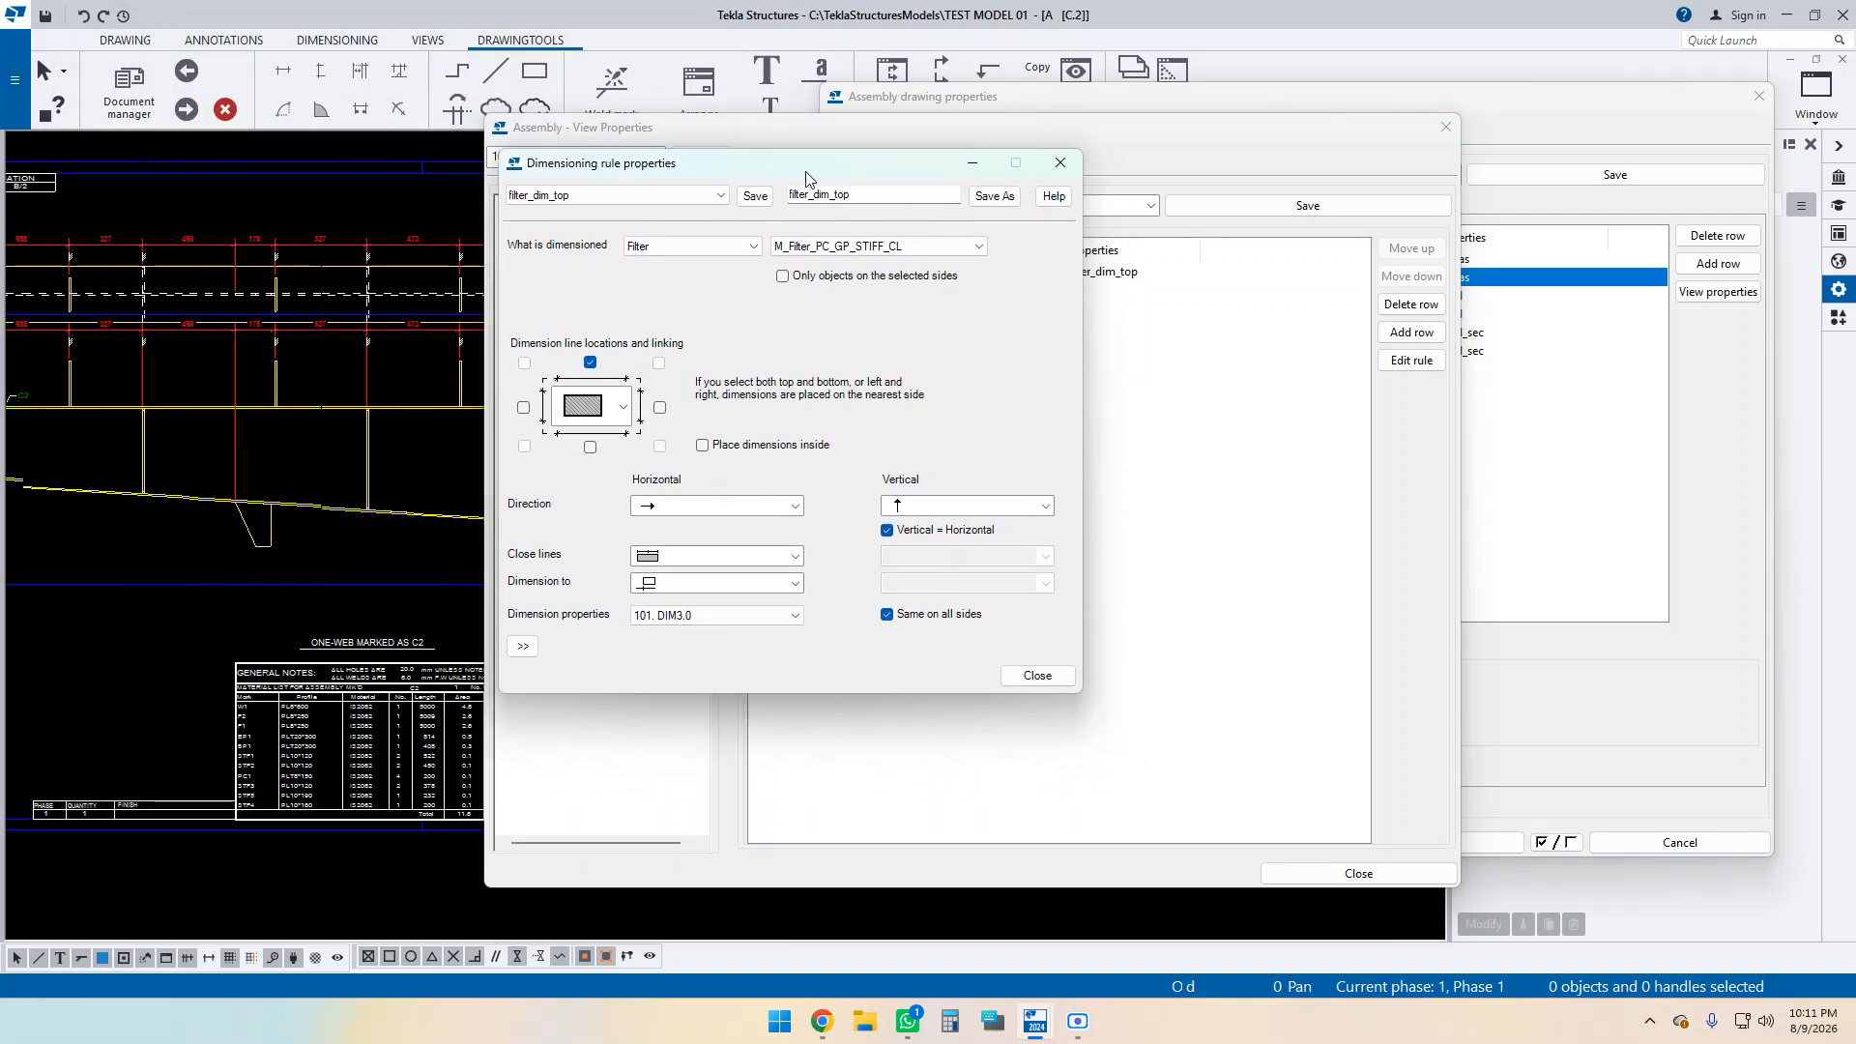
pyautogui.click(866, 197)
pyautogui.write('2')
pyautogui.click(952, 247)
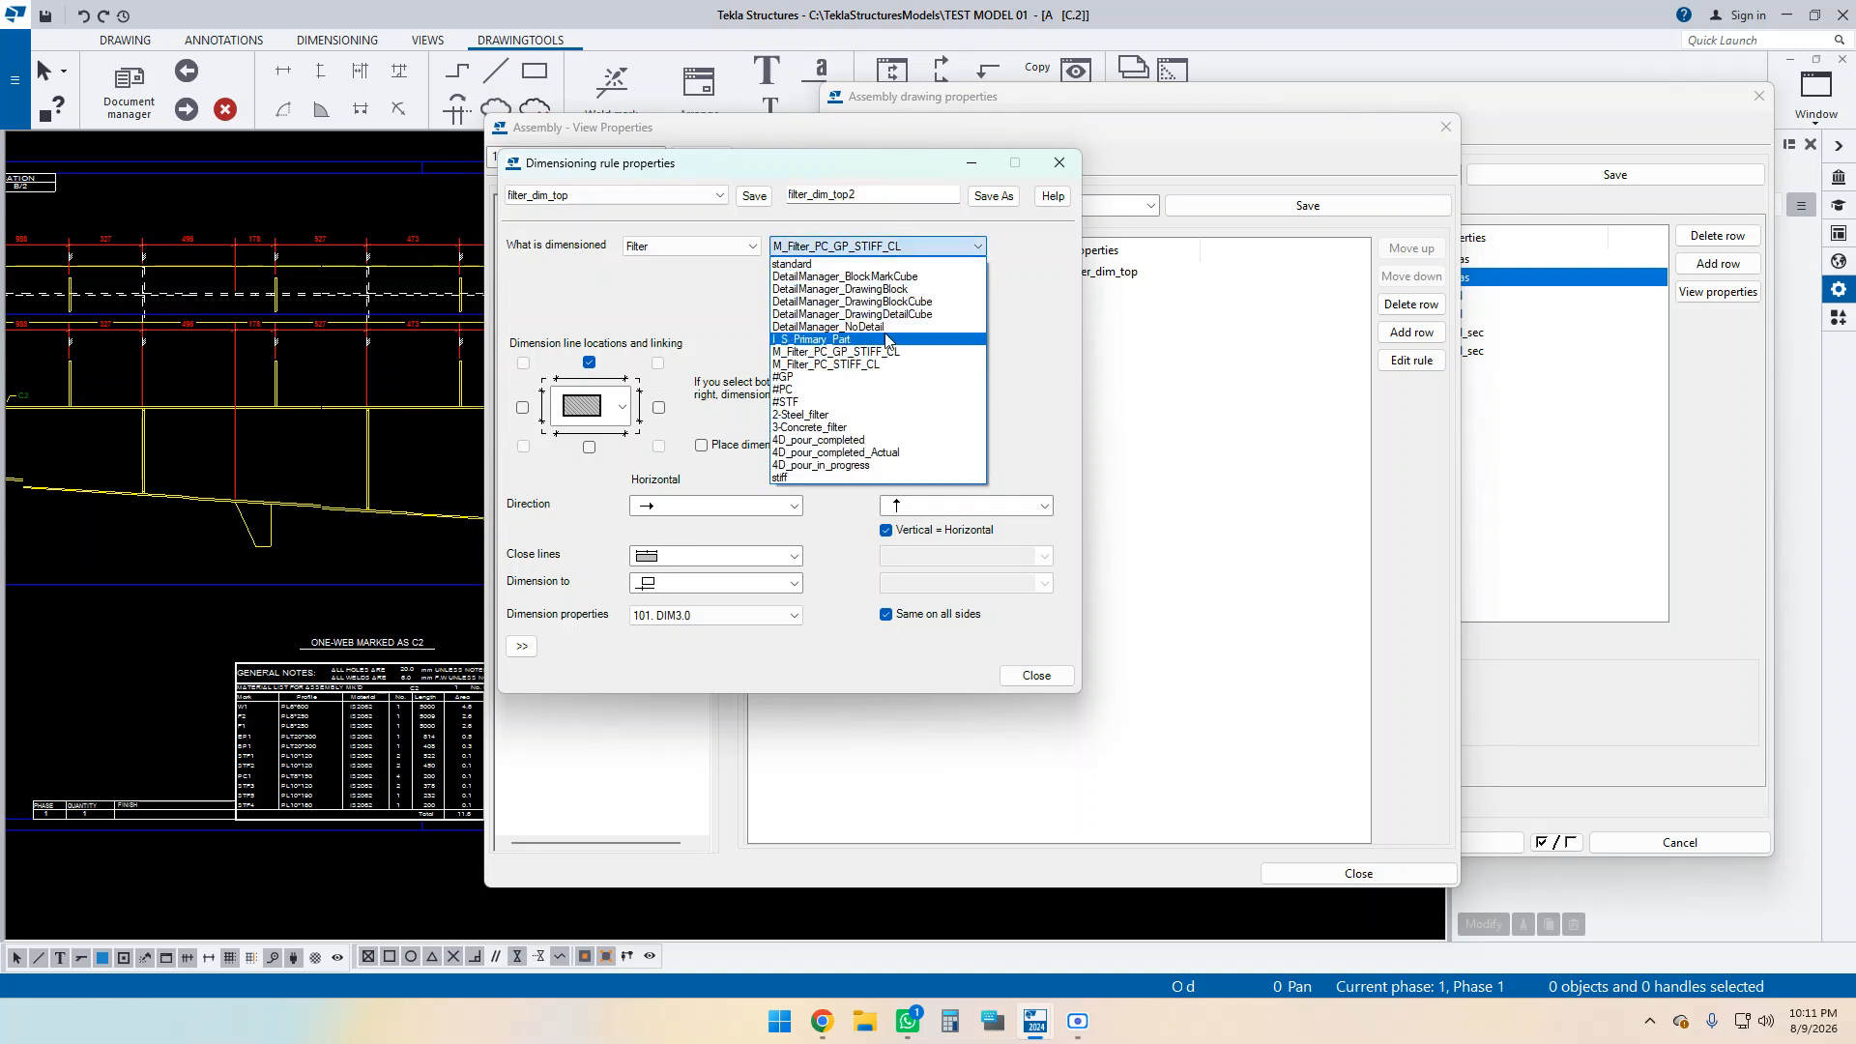
pyautogui.click(844, 365)
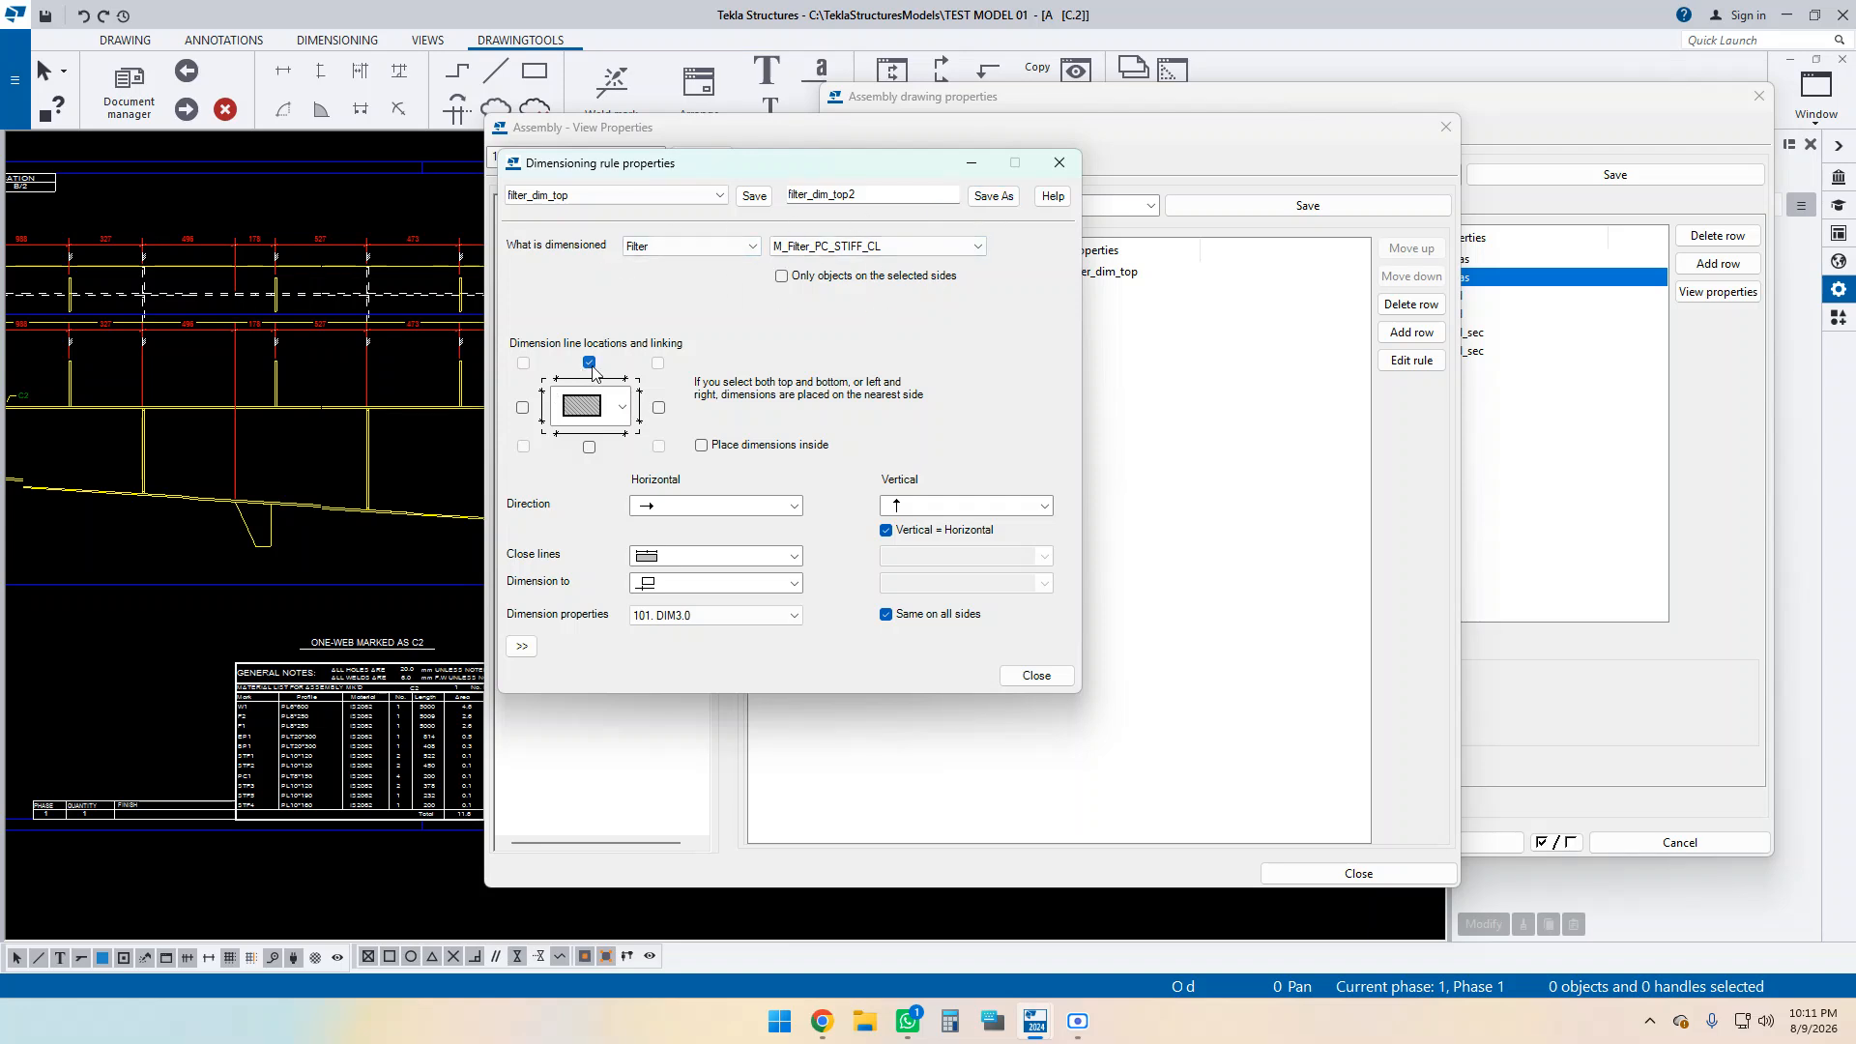
pyautogui.click(994, 196)
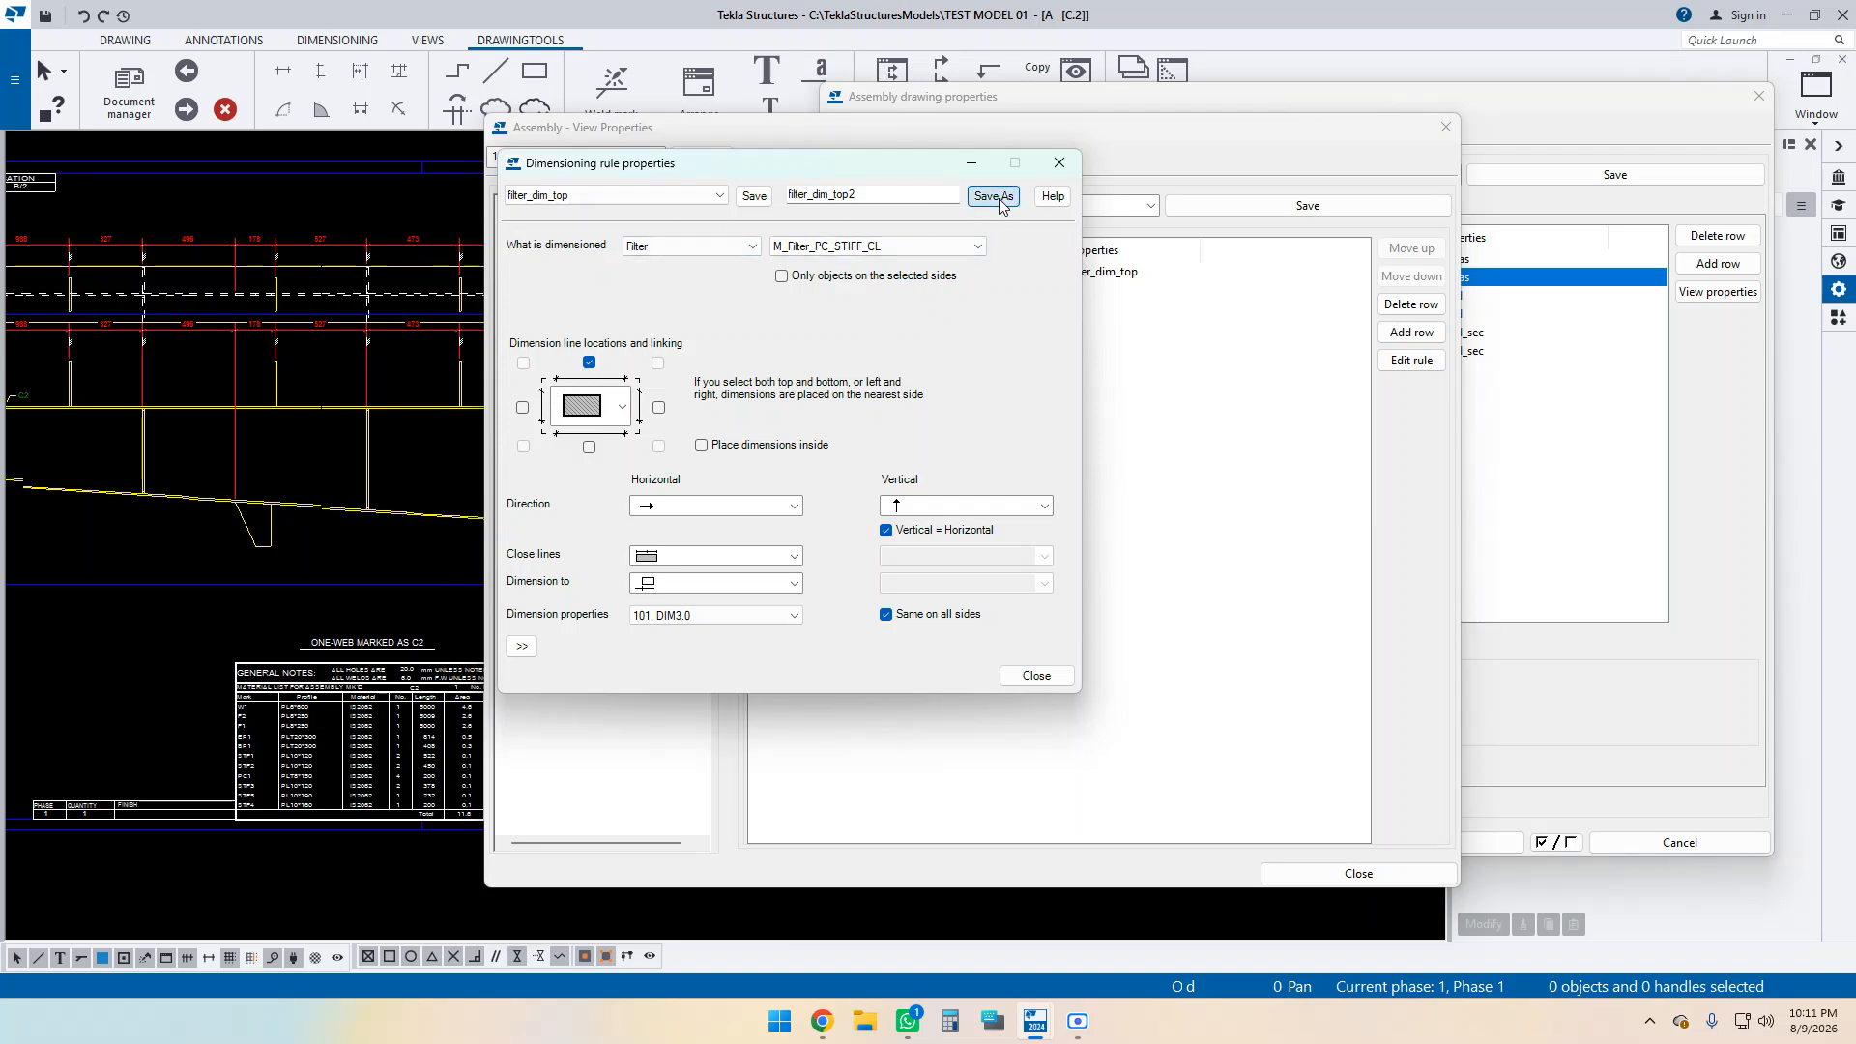
# Save another dimensioning rule as filter_dim_gp using the #GP filter, with the dimension line only below the part.
pyautogui.click(904, 248)
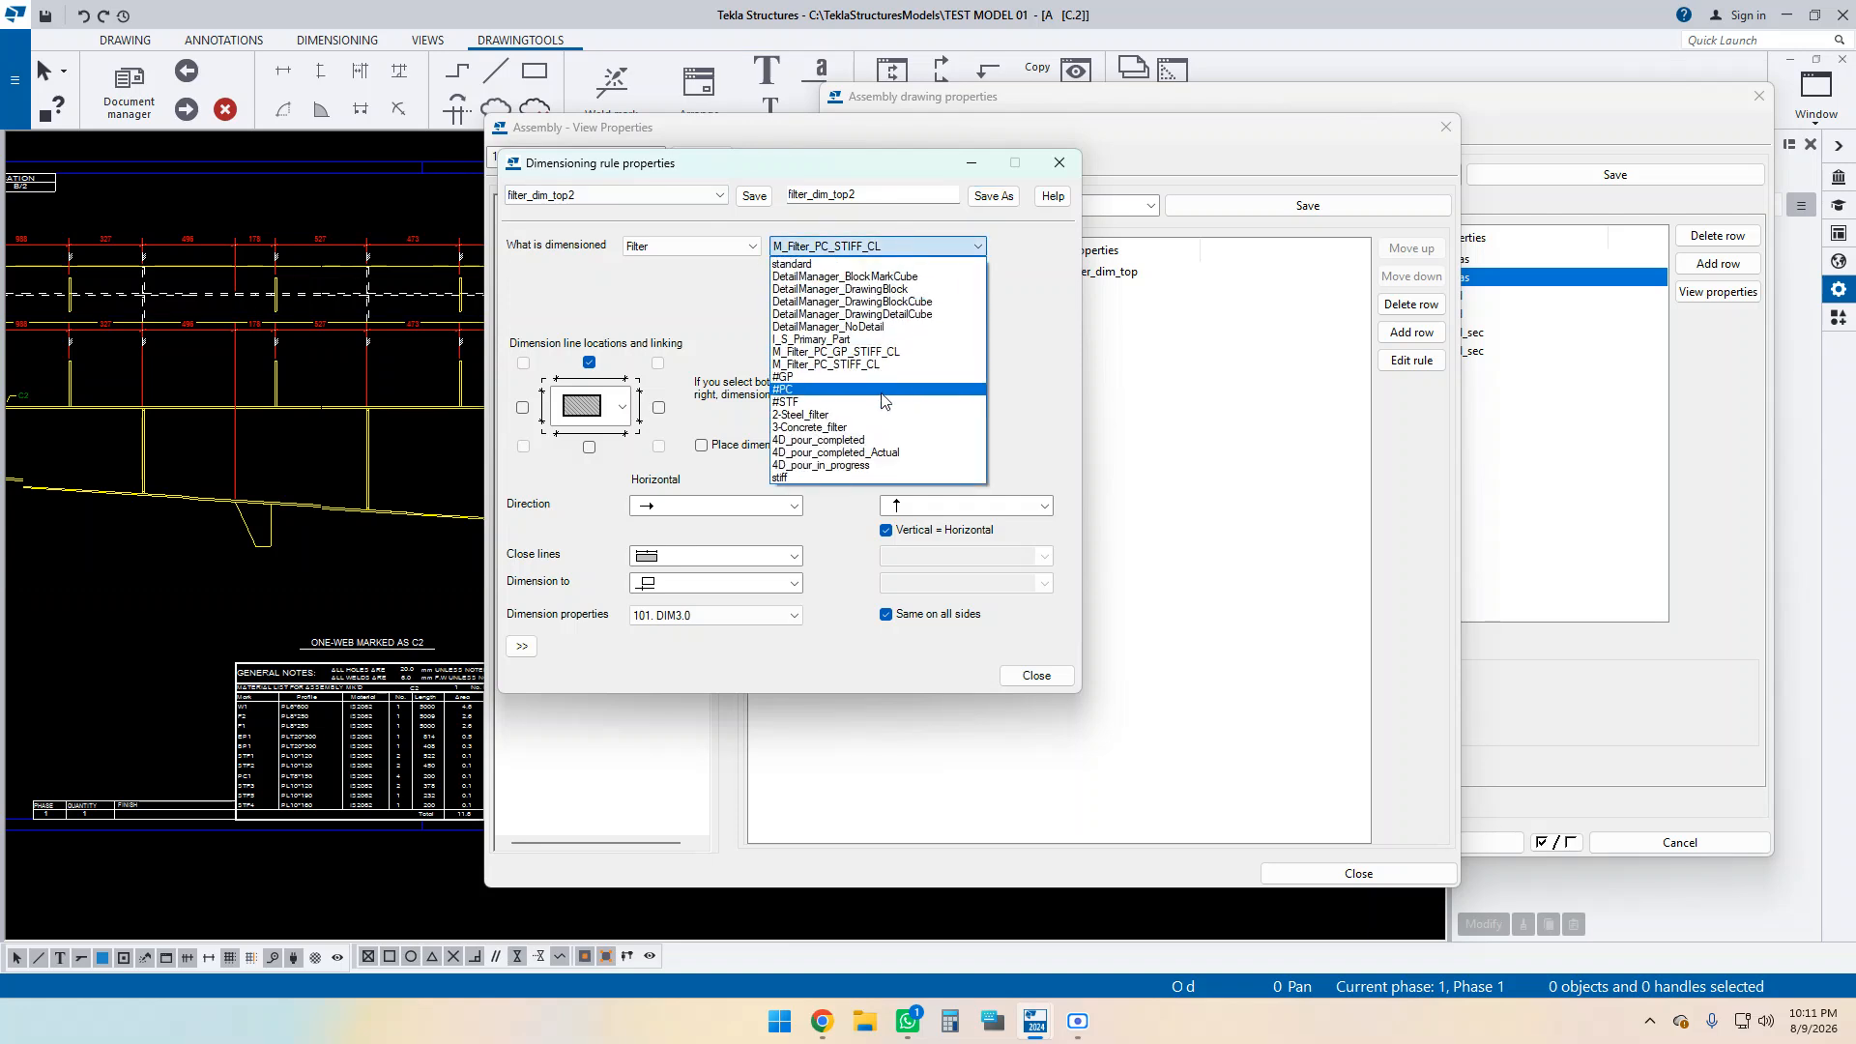
pyautogui.click(807, 377)
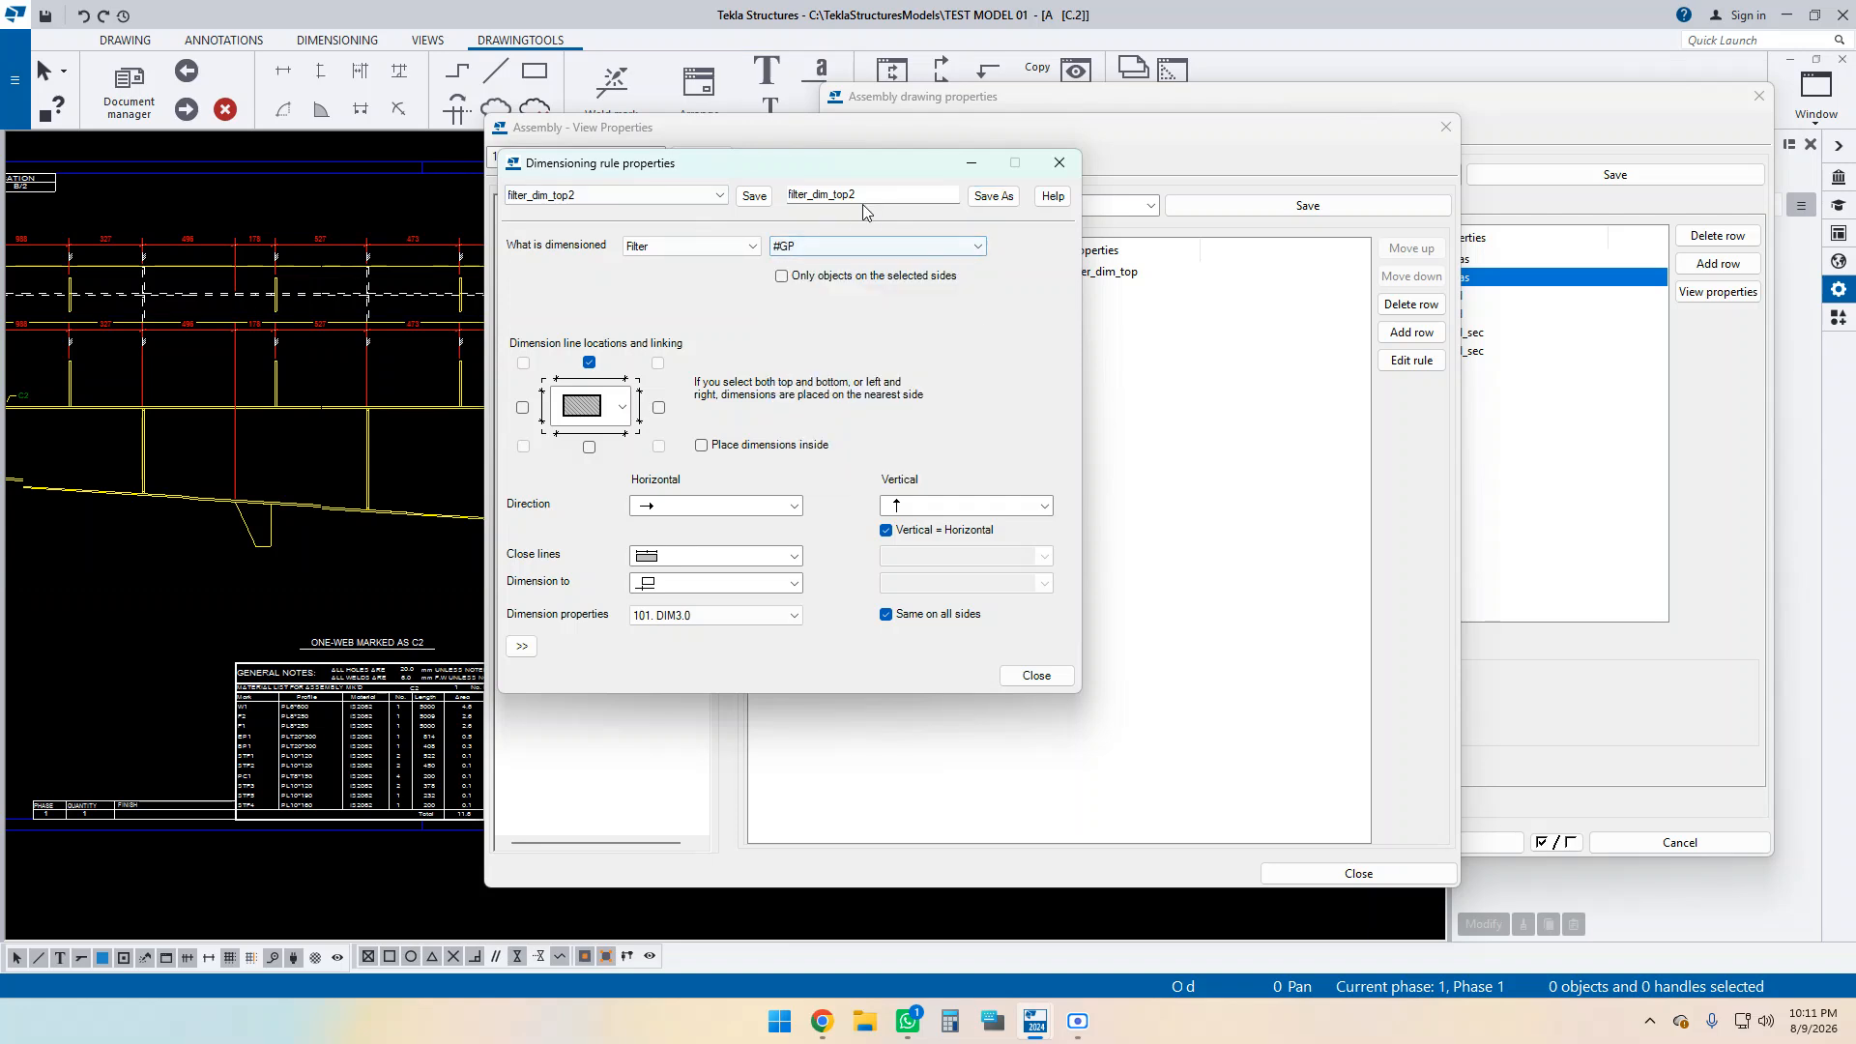
pyautogui.moveTo(860, 194); pyautogui.dragTo(840, 194)
pyautogui.click(590, 364)
pyautogui.click(589, 446)
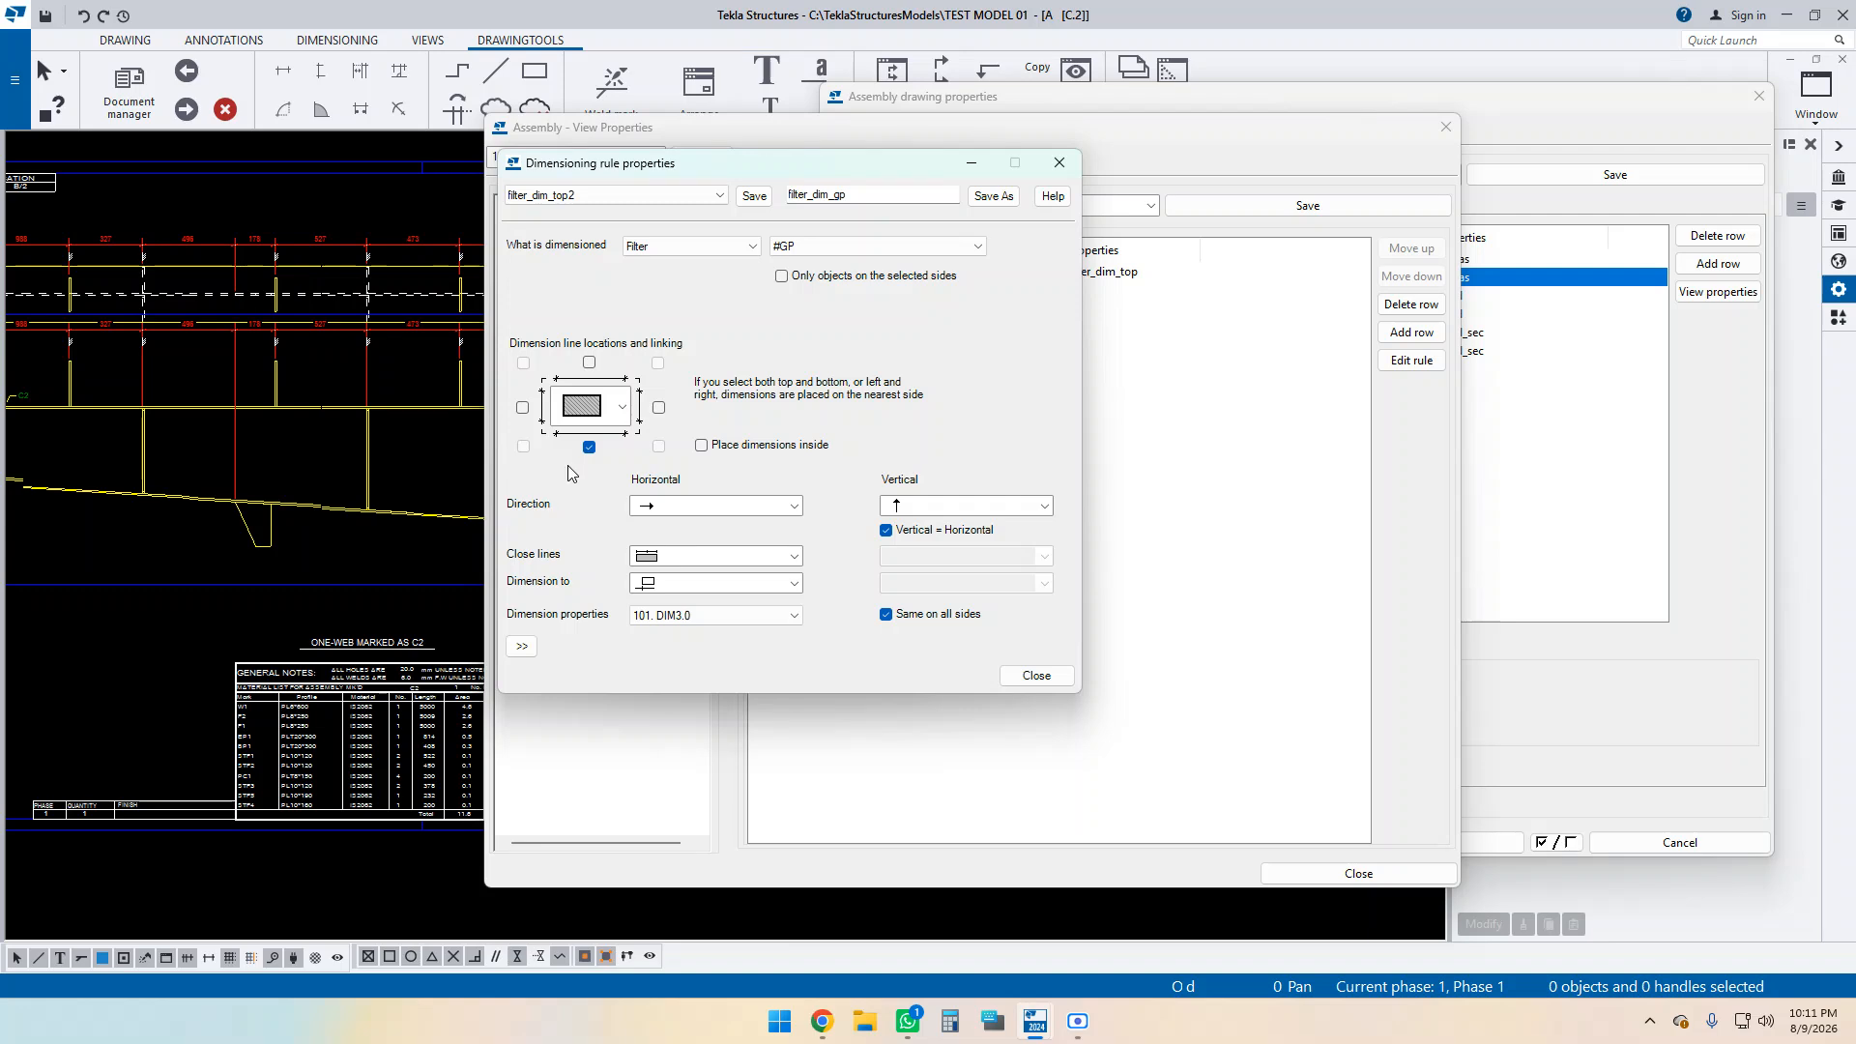
pyautogui.click(995, 198)
pyautogui.click(1060, 163)
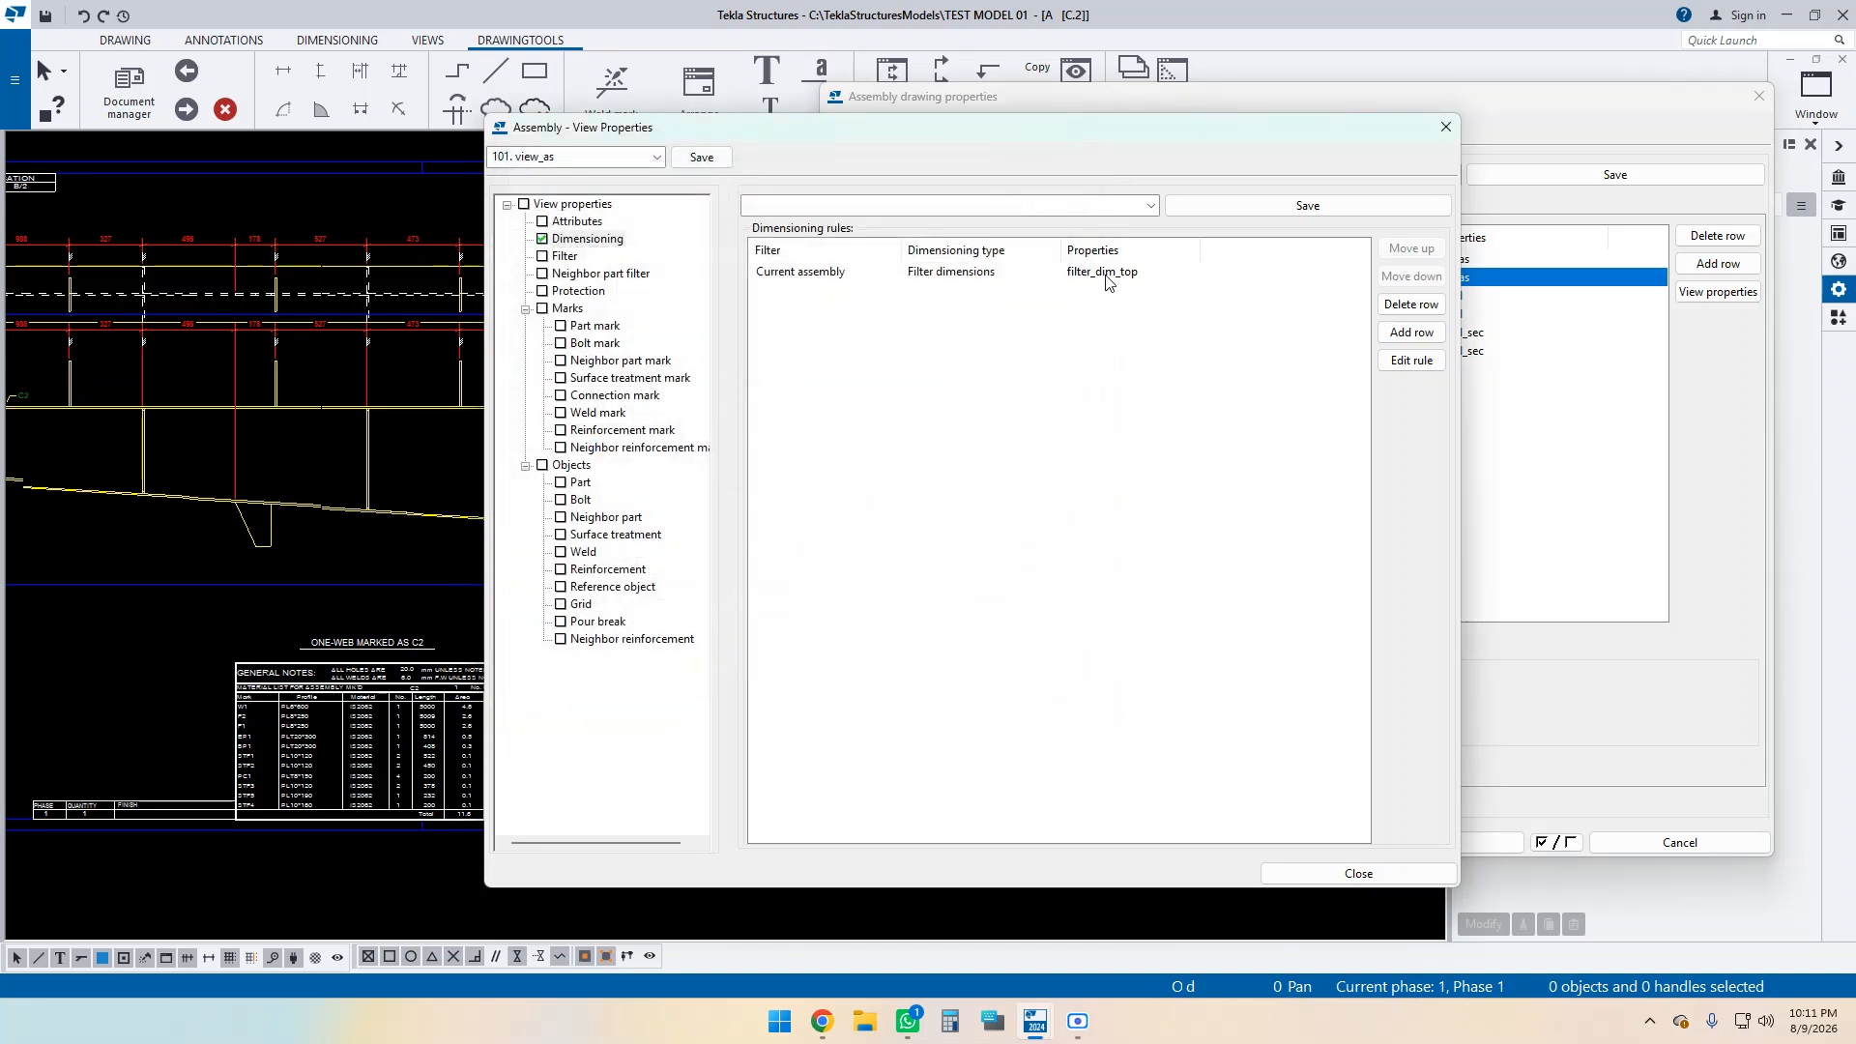
# Assign the filter_dim_top2 properties to the current assembly's filter dimensions rule in the 101. view_as view properties.
pyautogui.click(1108, 278)
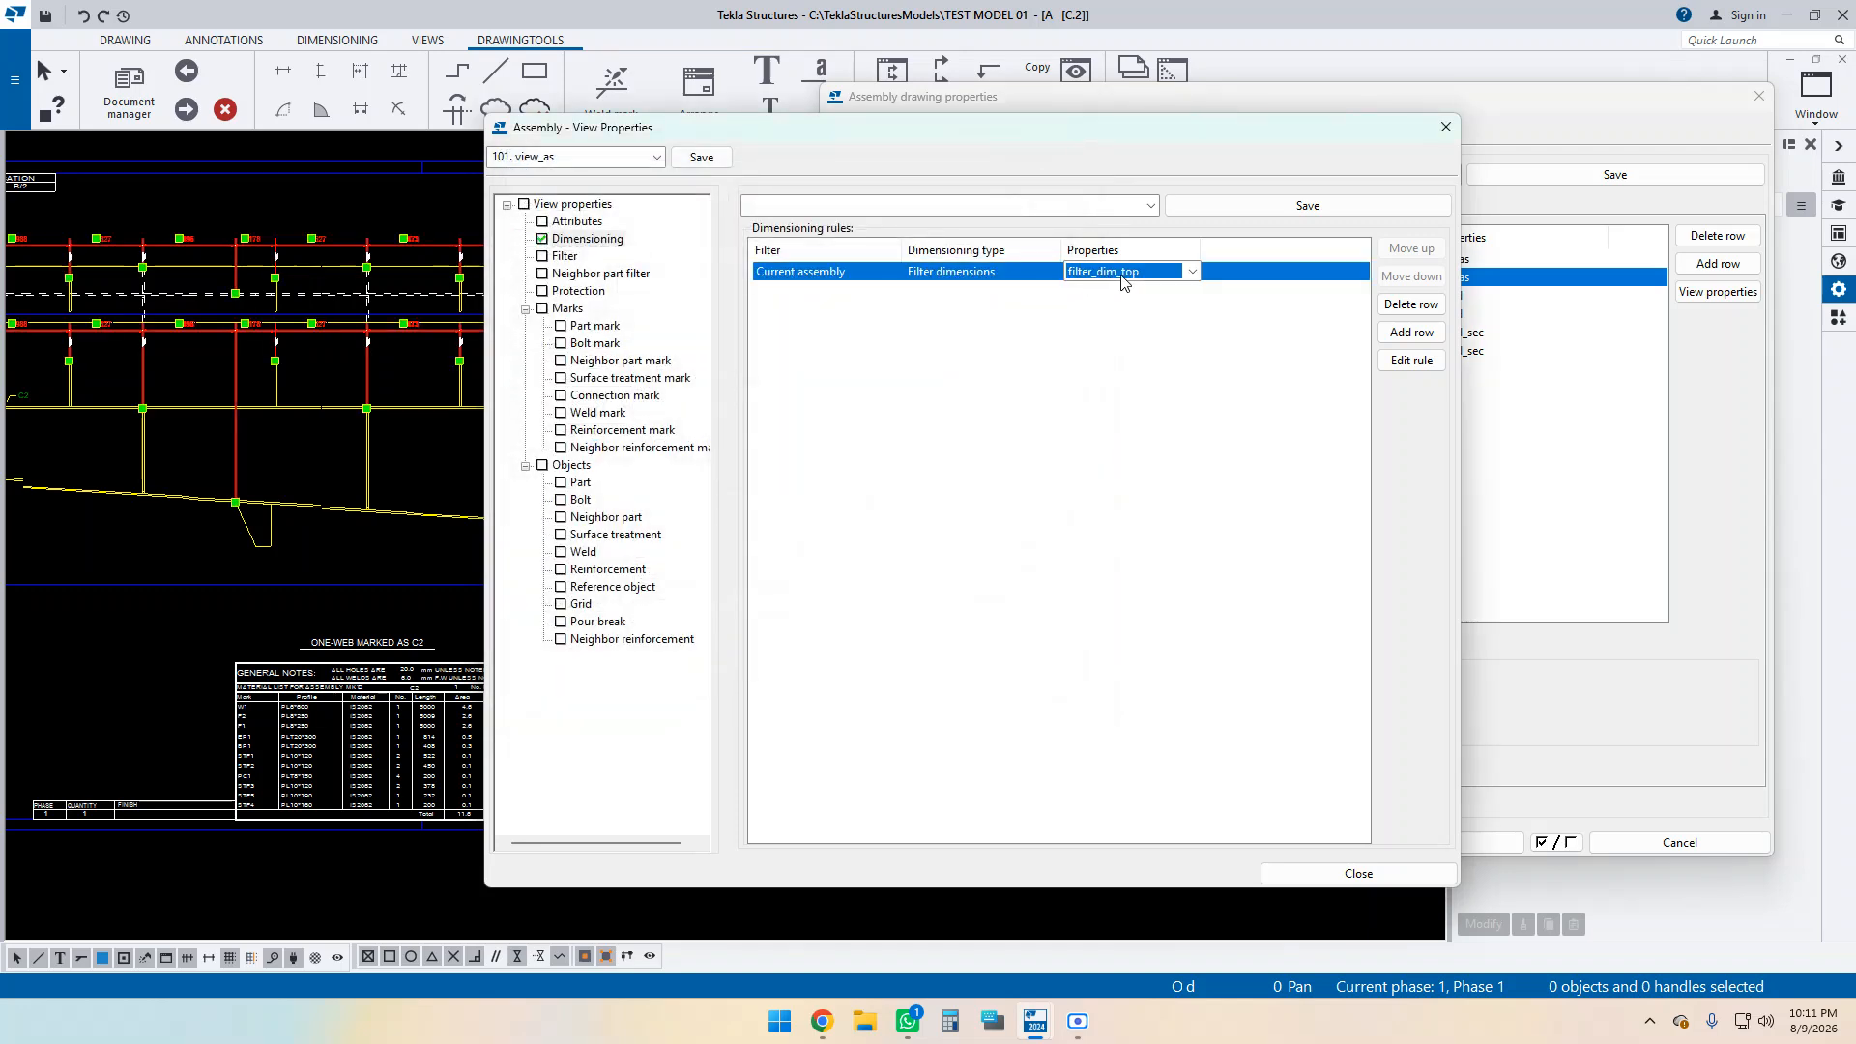
pyautogui.click(1109, 275)
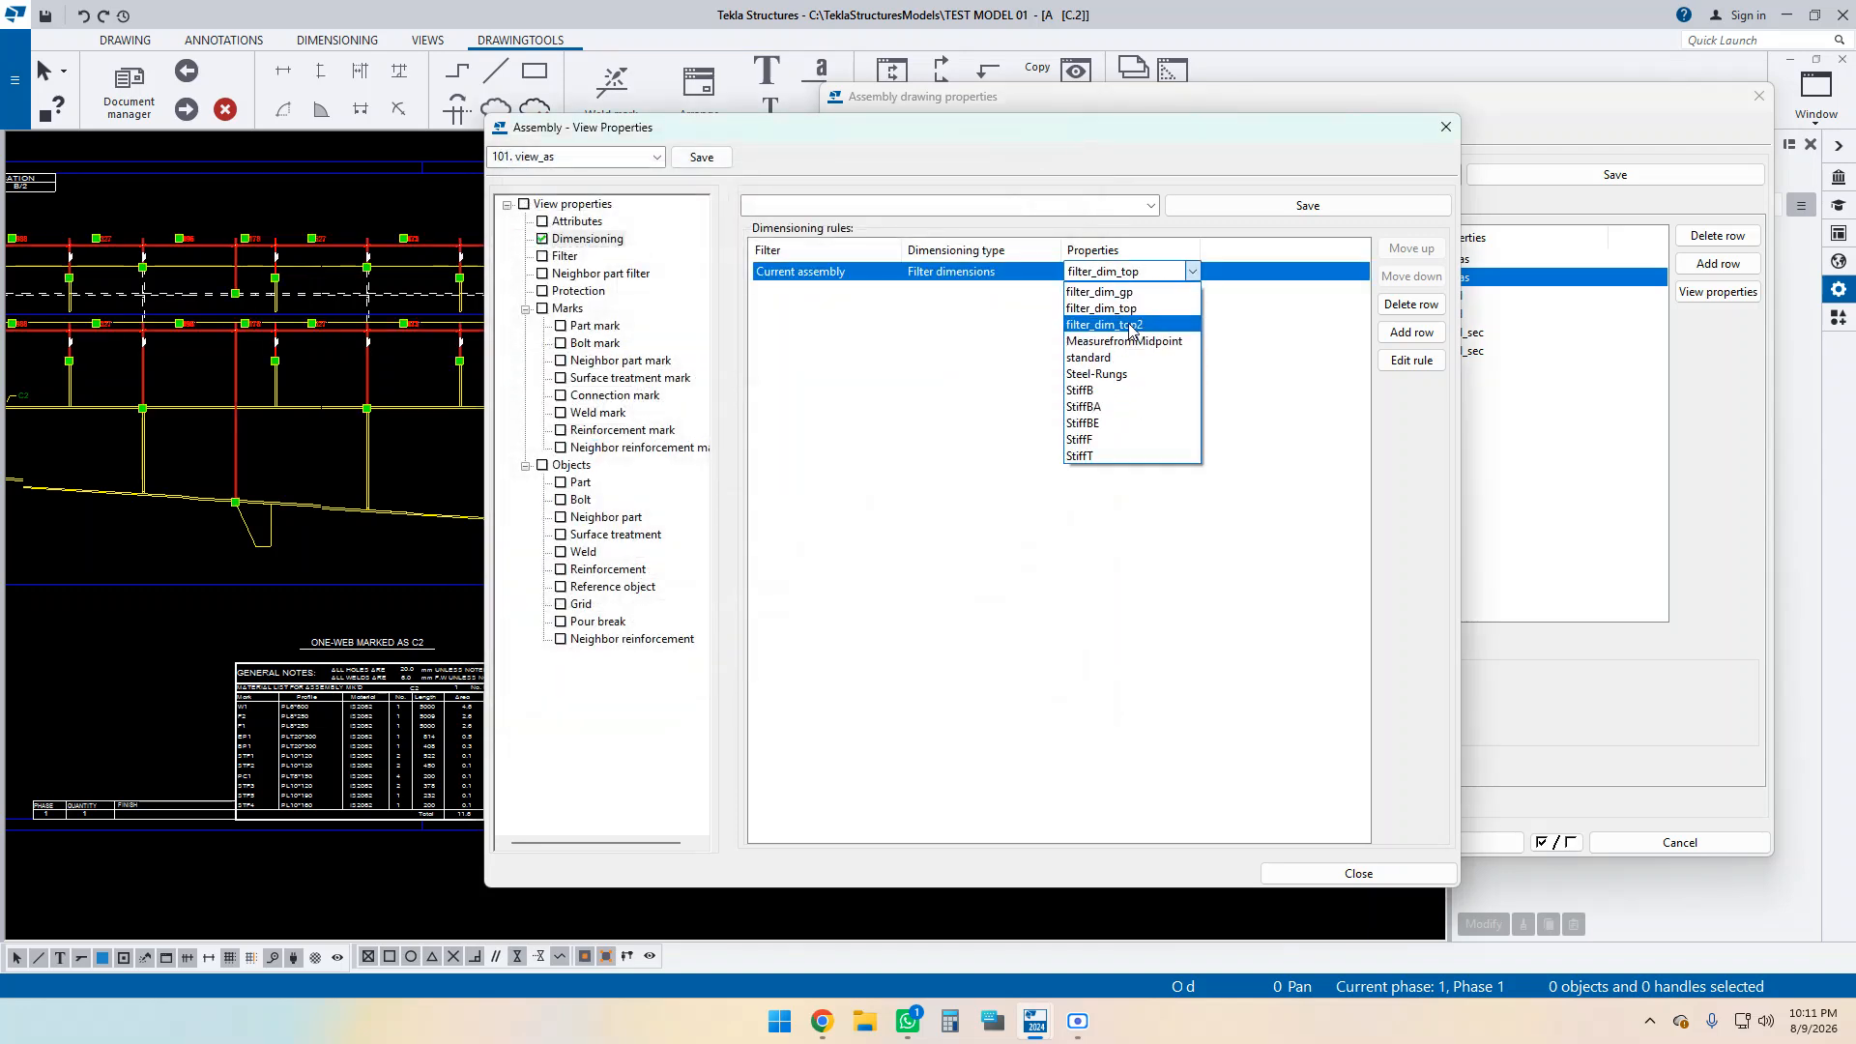
pyautogui.click(1121, 324)
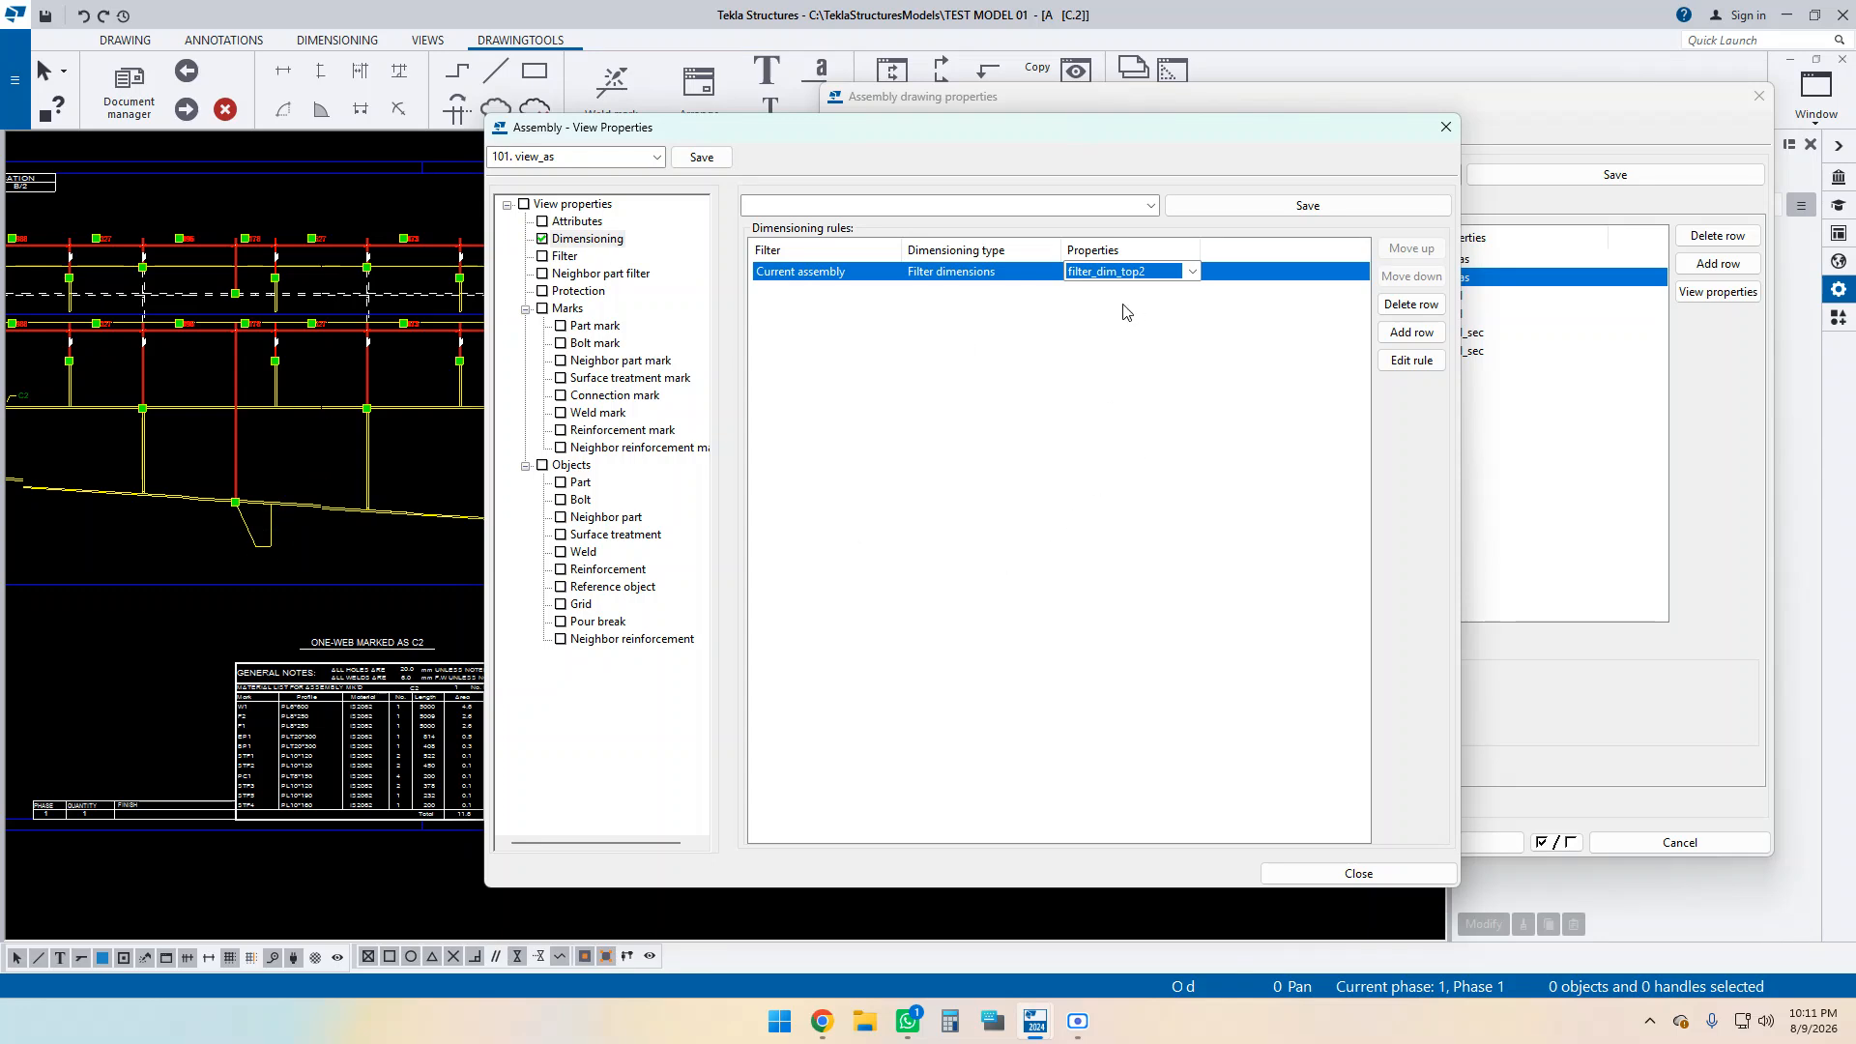
# Add a second current assembly rule of type Filter dimensions with the filter_dim_gp properties and save the 101. view_as view properties.
pyautogui.click(1014, 404)
pyautogui.click(1411, 332)
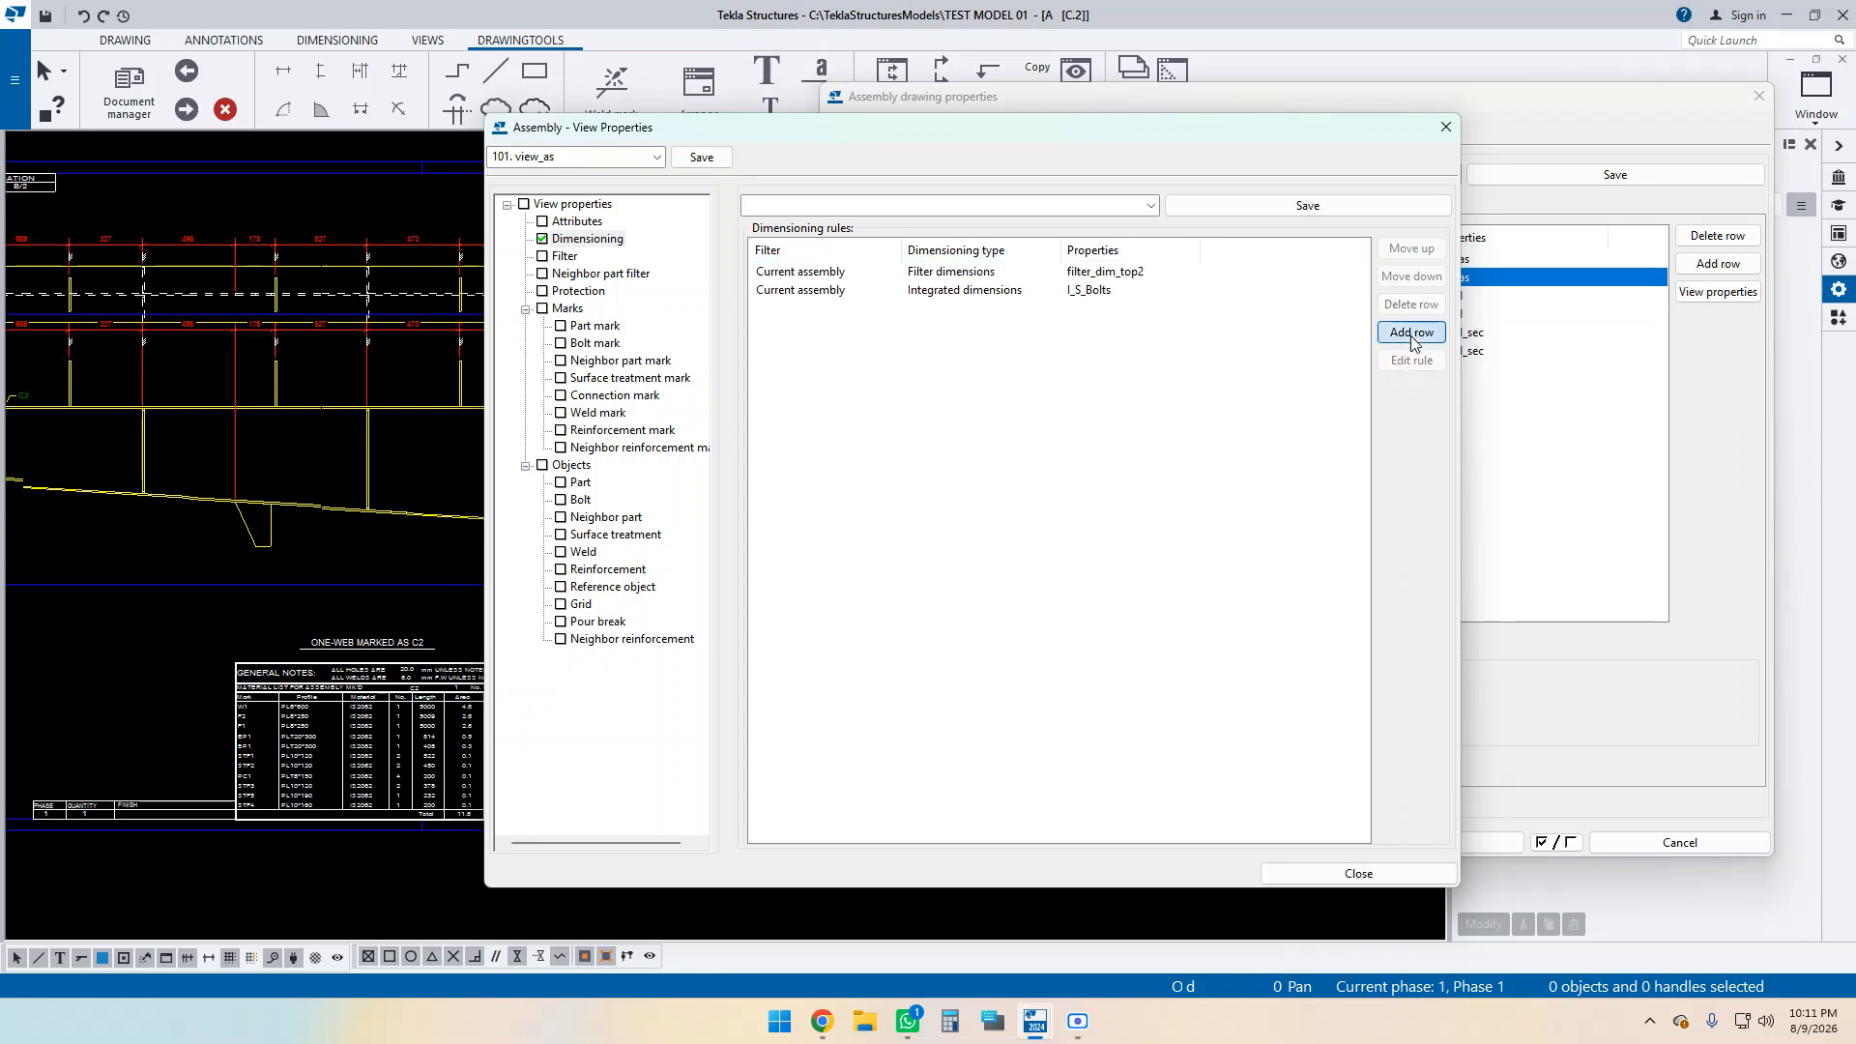
pyautogui.click(974, 290)
pyautogui.click(973, 290)
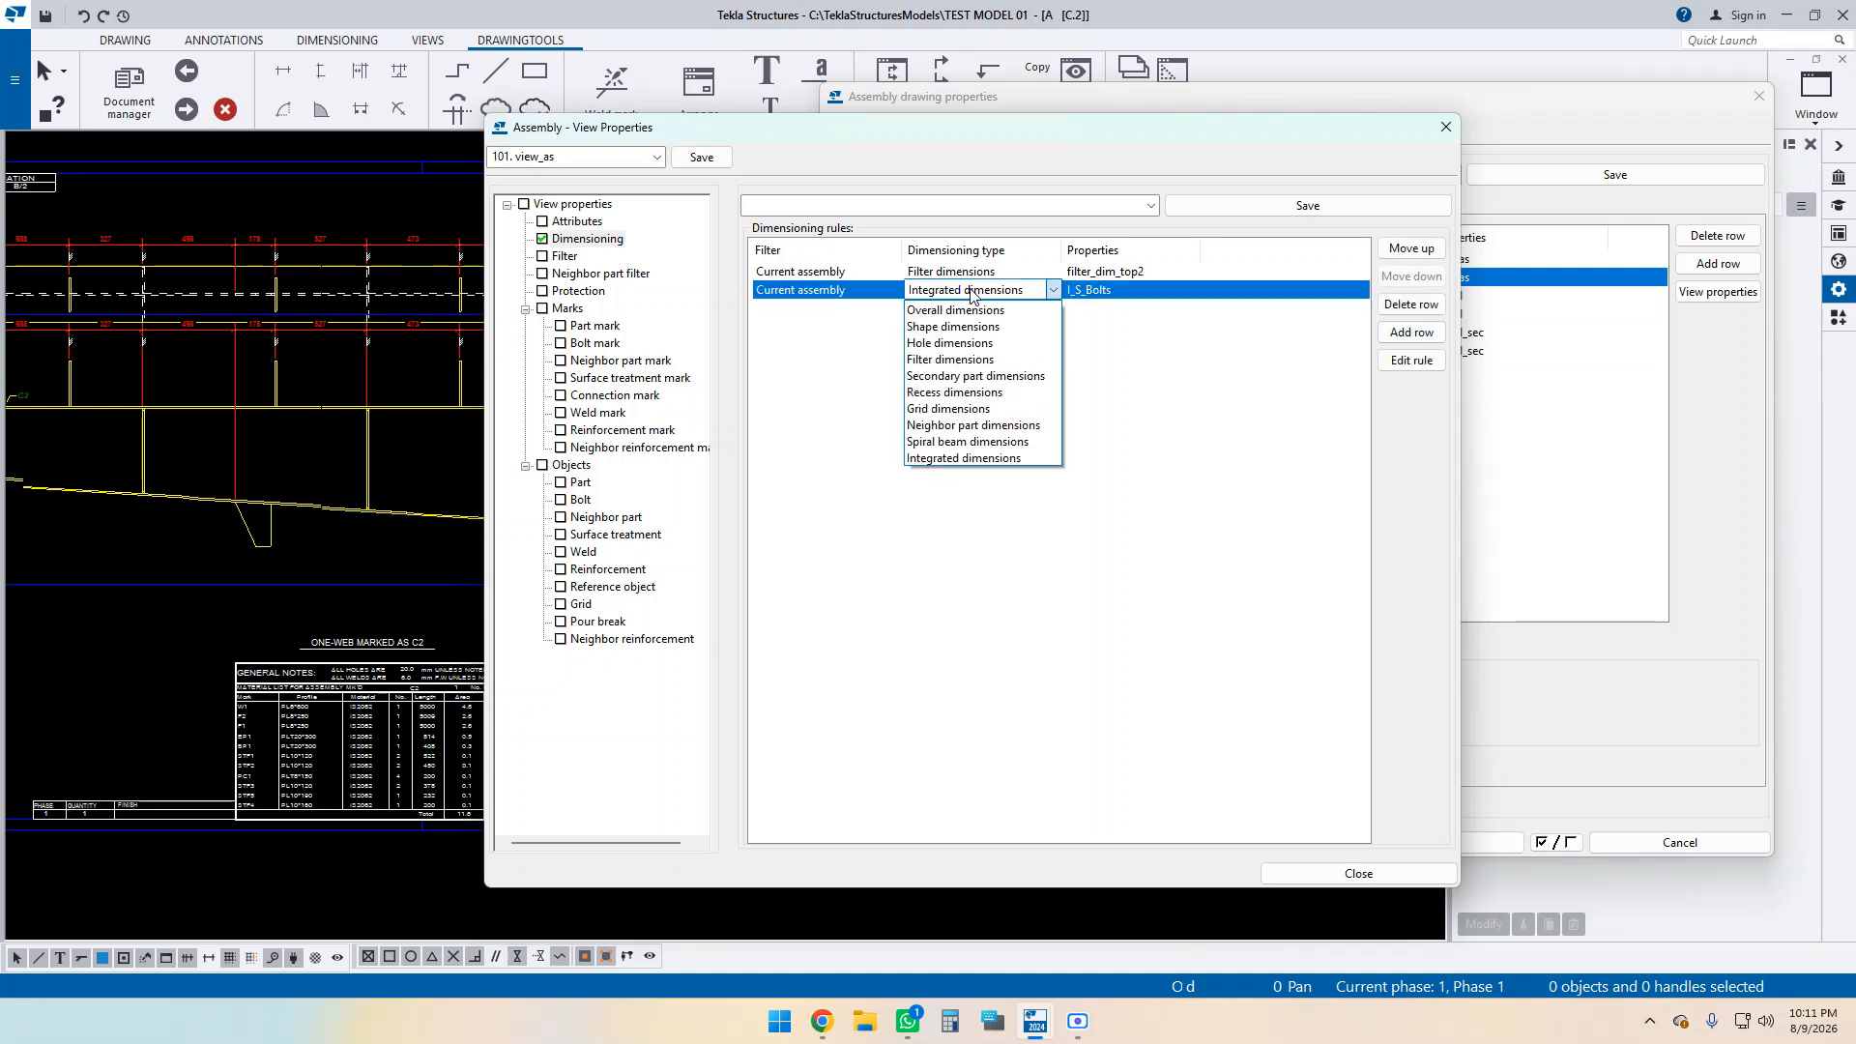
pyautogui.click(944, 360)
pyautogui.click(1102, 292)
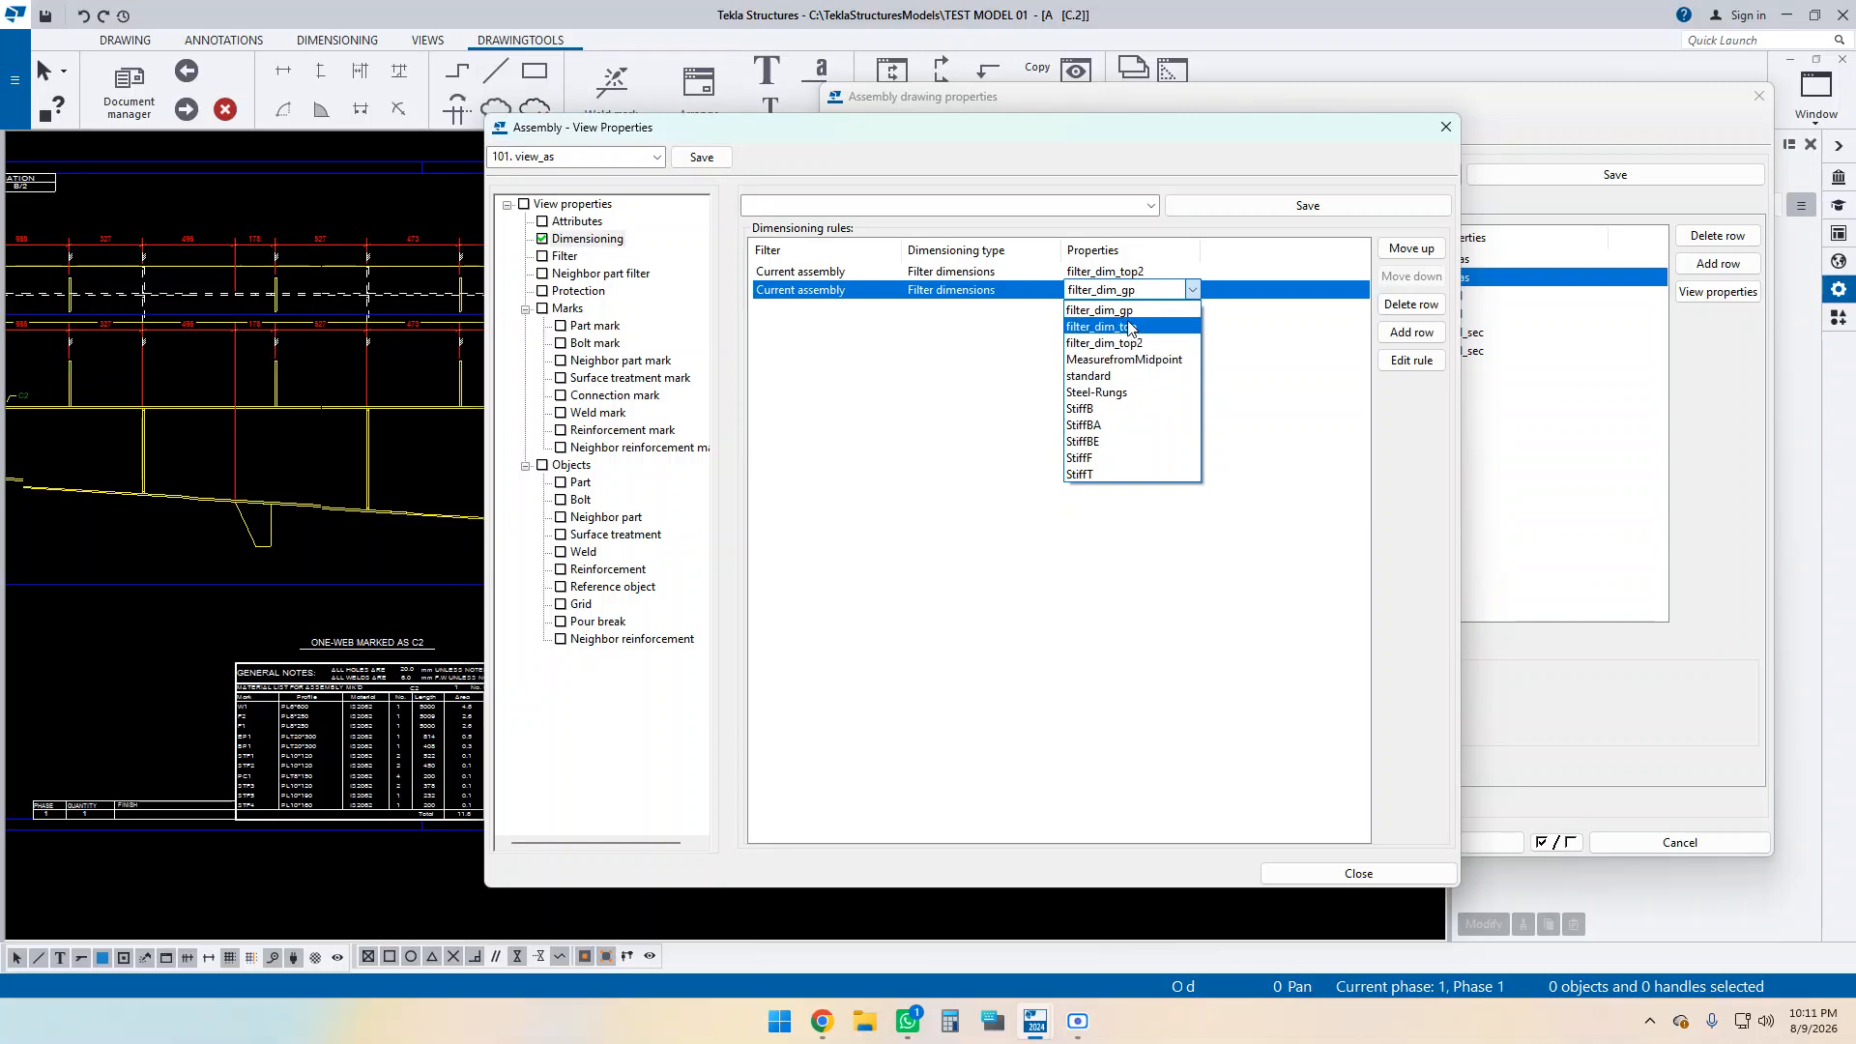
pyautogui.click(1126, 310)
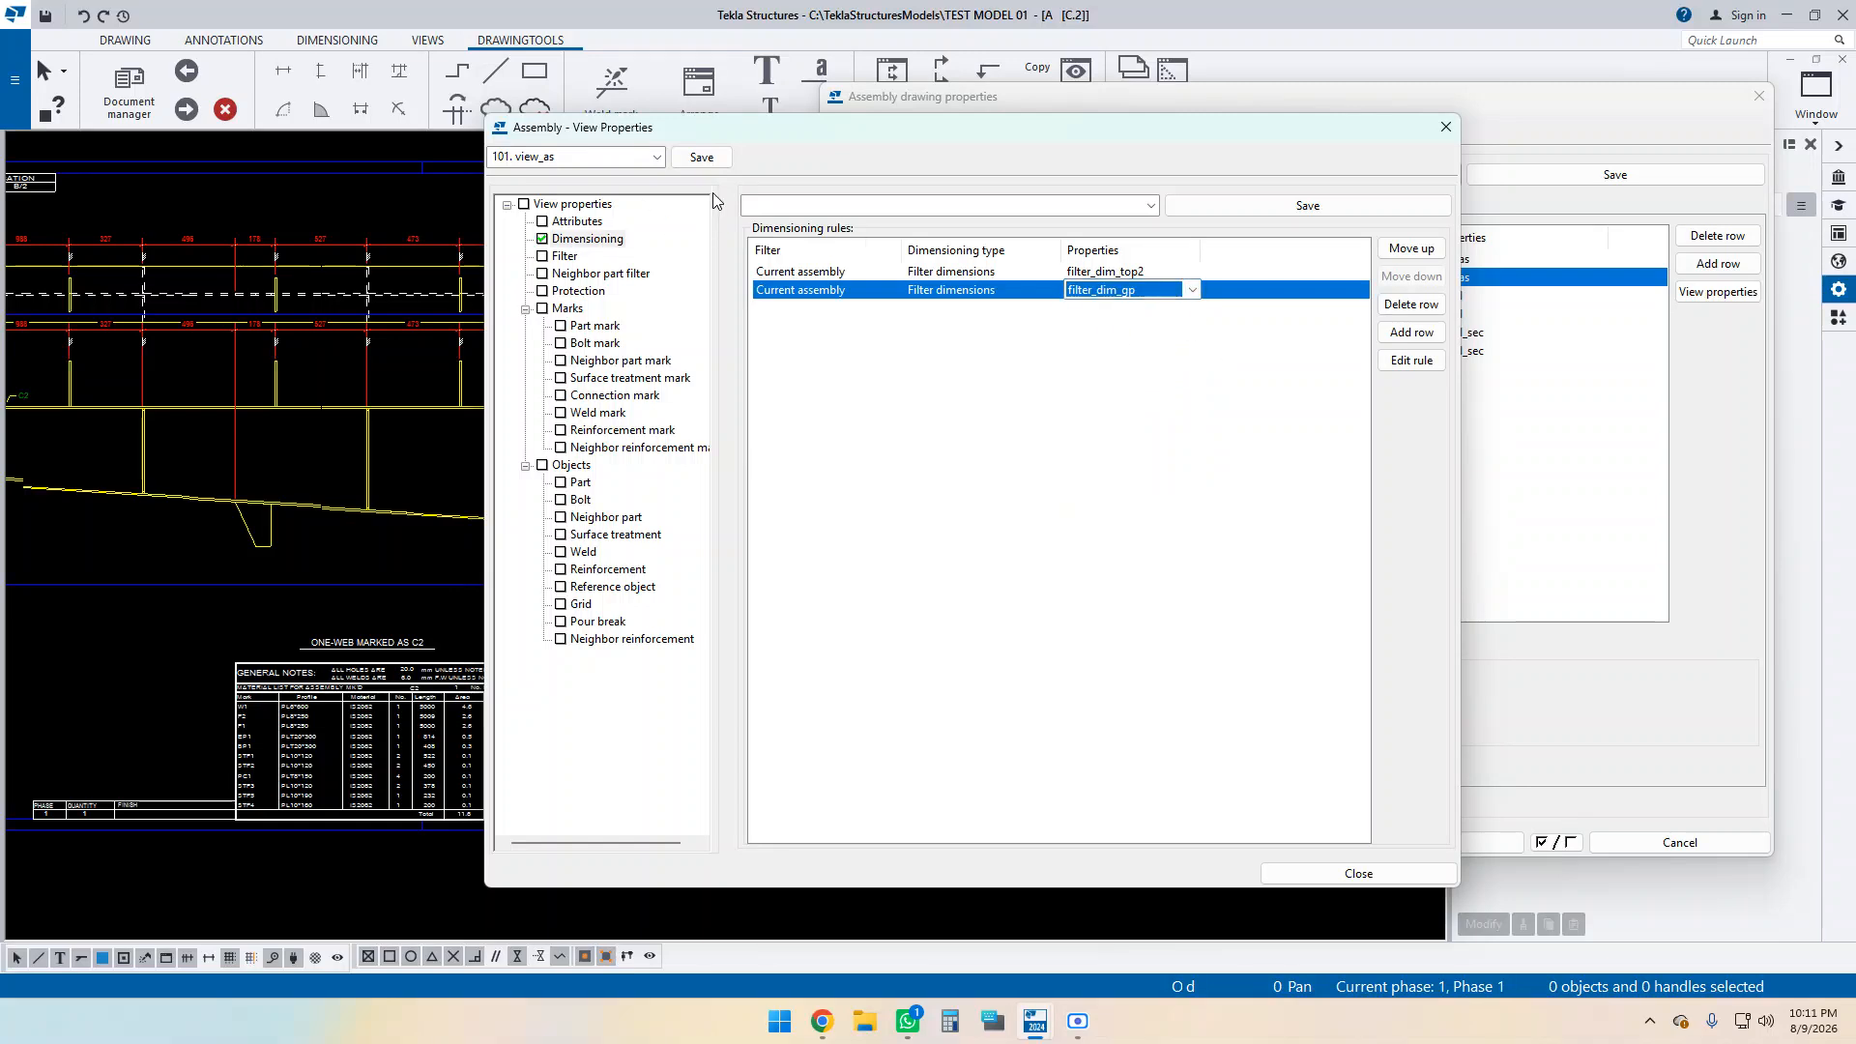
pyautogui.click(700, 160)
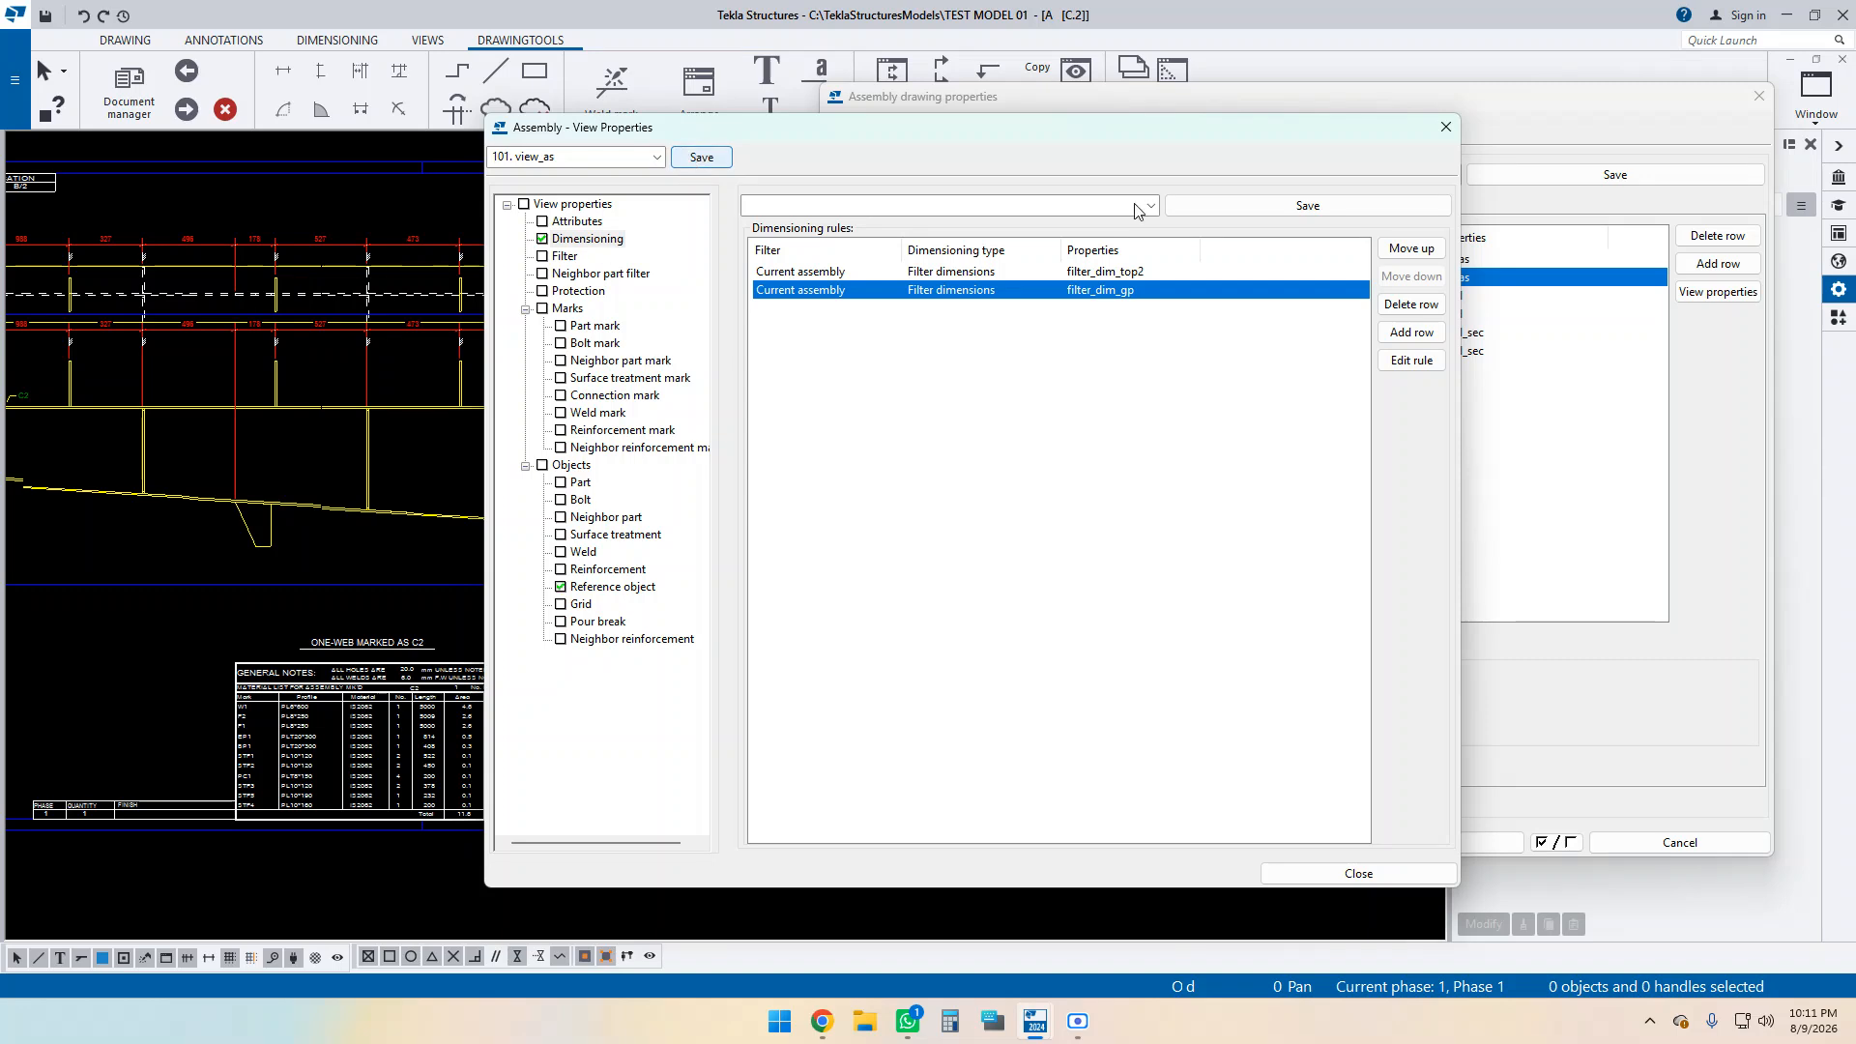
# Enable all view property groups, close the view properties and recreate the drawing with the two filter dimension rules.
pyautogui.click(525, 205)
pyautogui.click(584, 227)
pyautogui.click(592, 238)
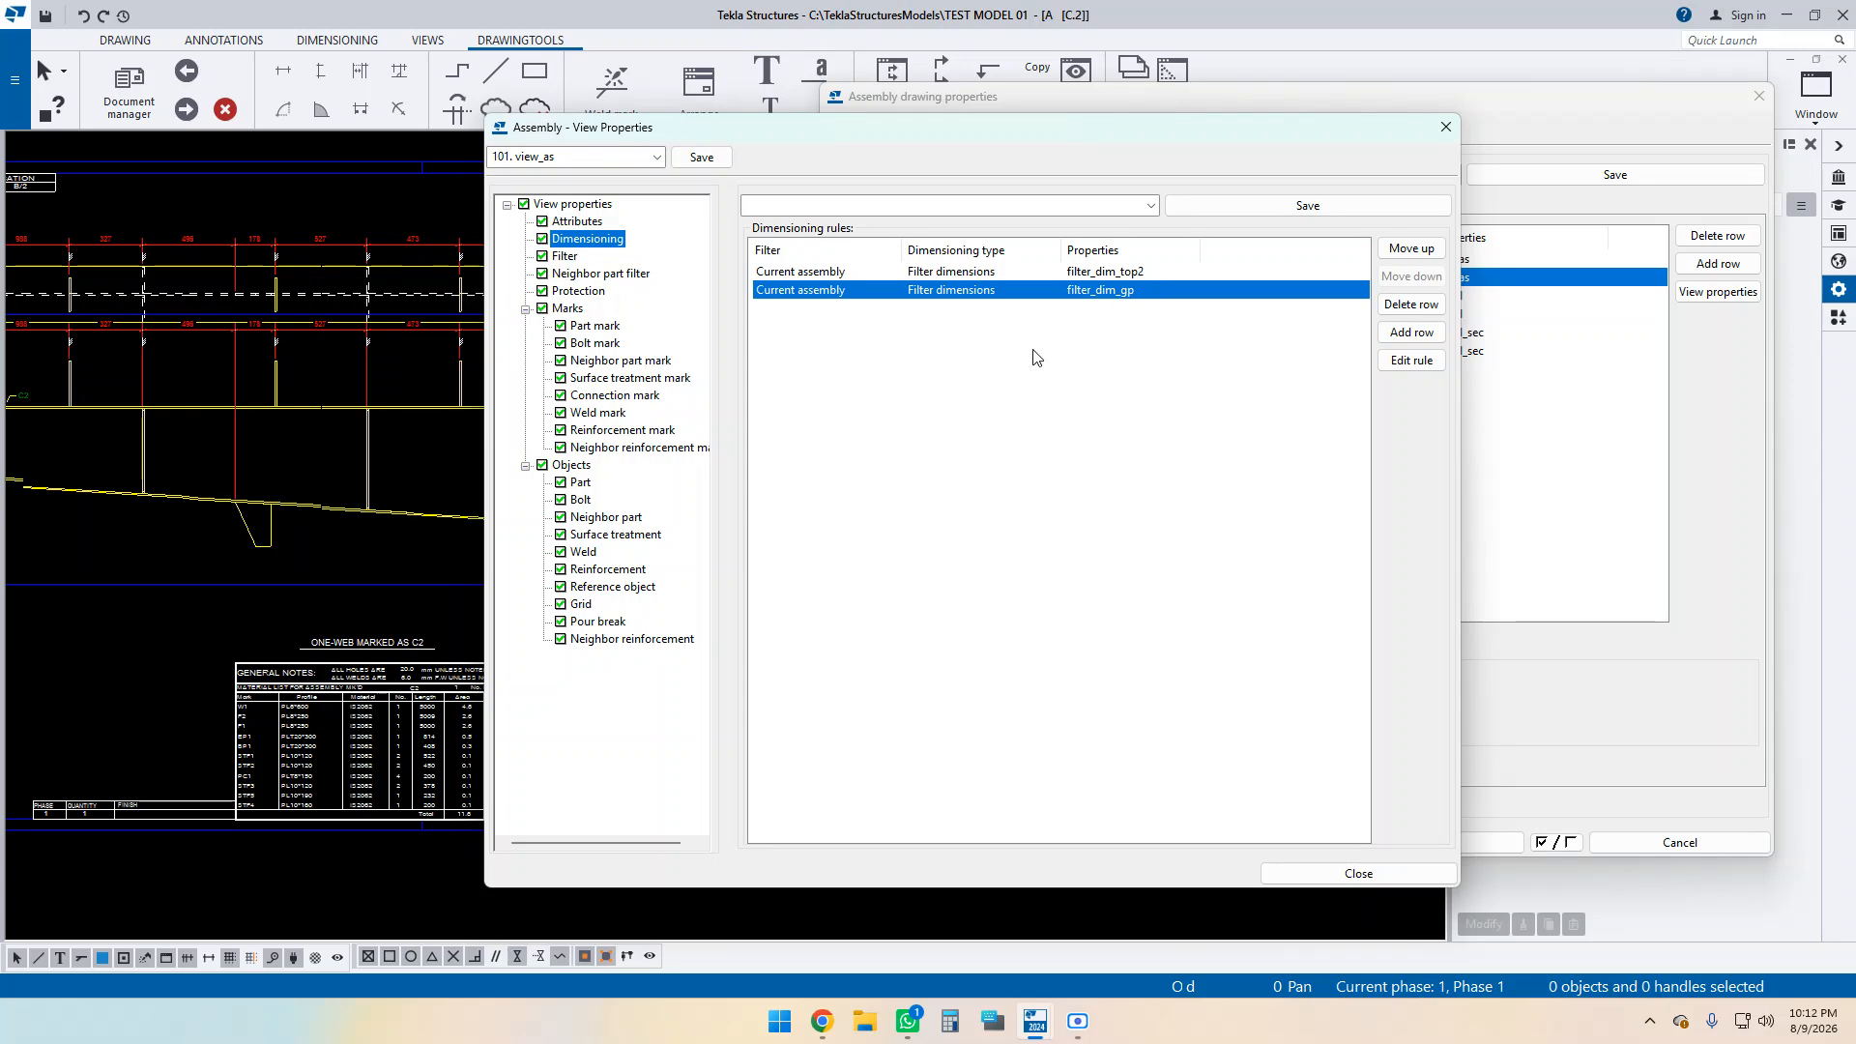
pyautogui.click(1446, 126)
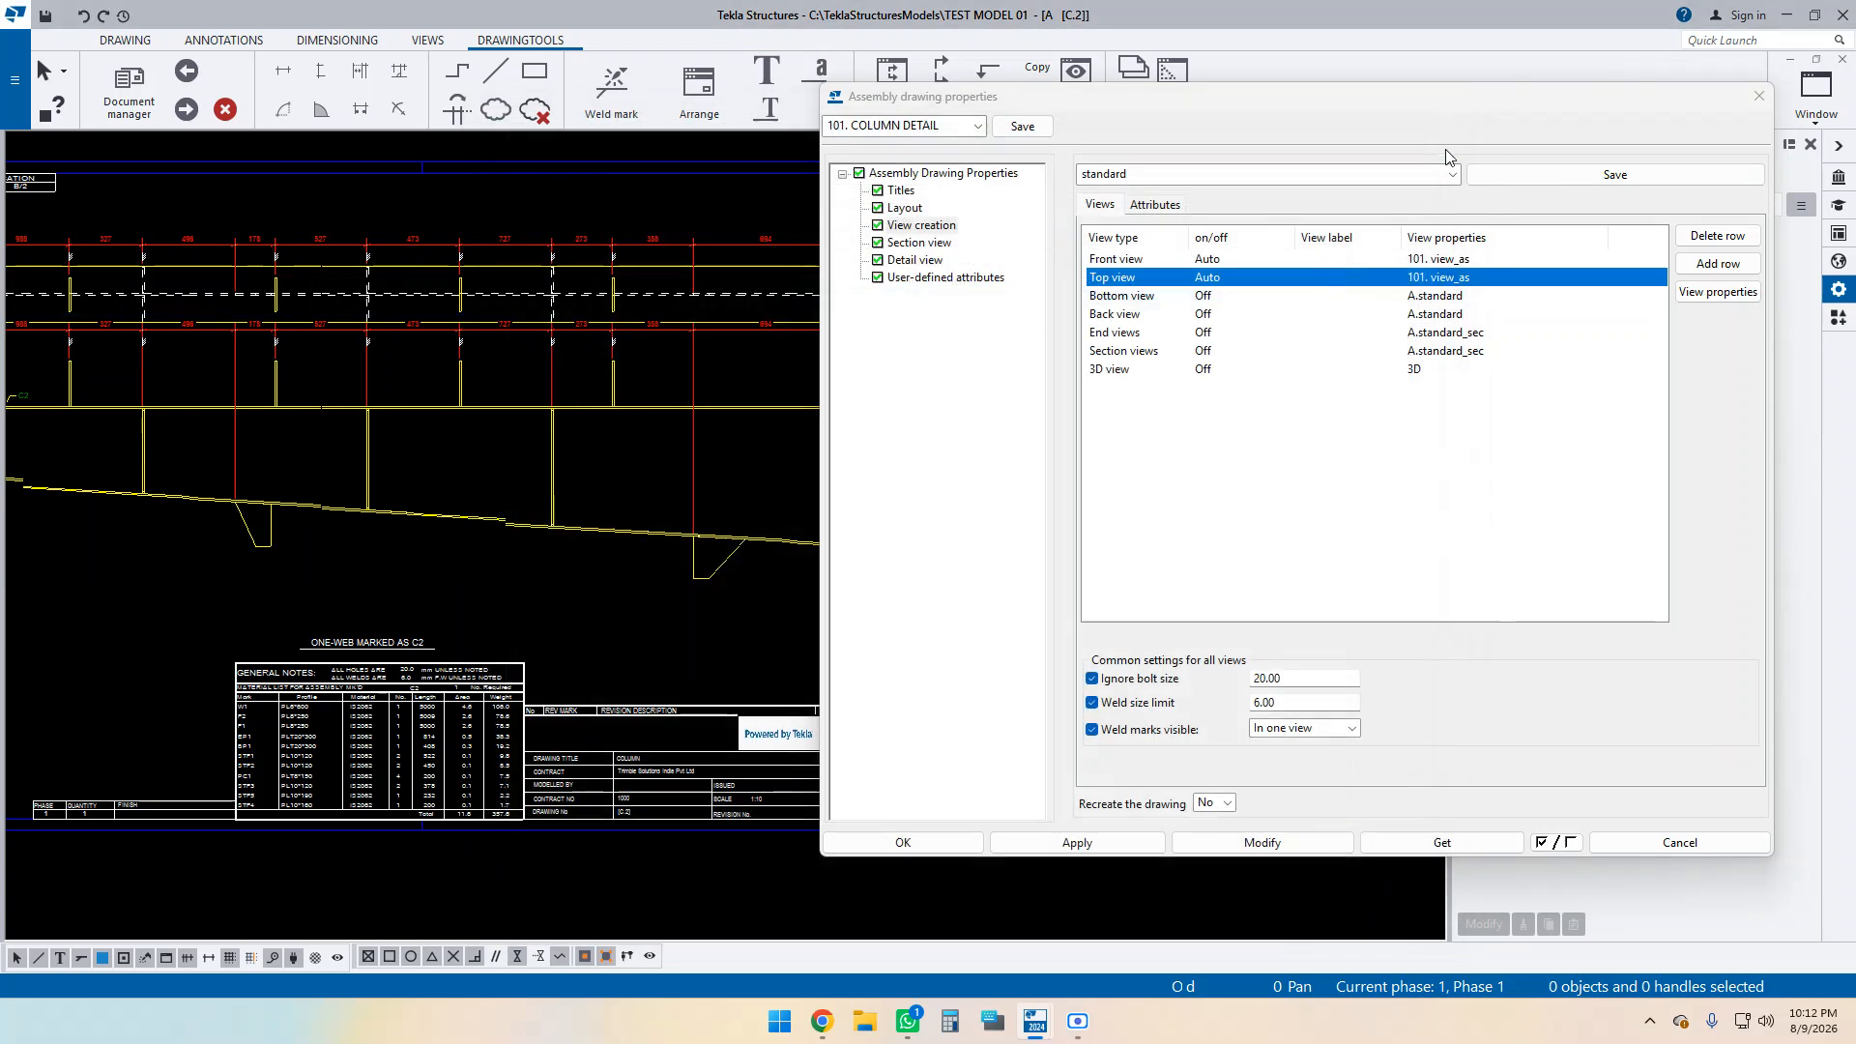
pyautogui.click(1220, 804)
pyautogui.click(1210, 837)
pyautogui.click(1247, 844)
pyautogui.click(885, 559)
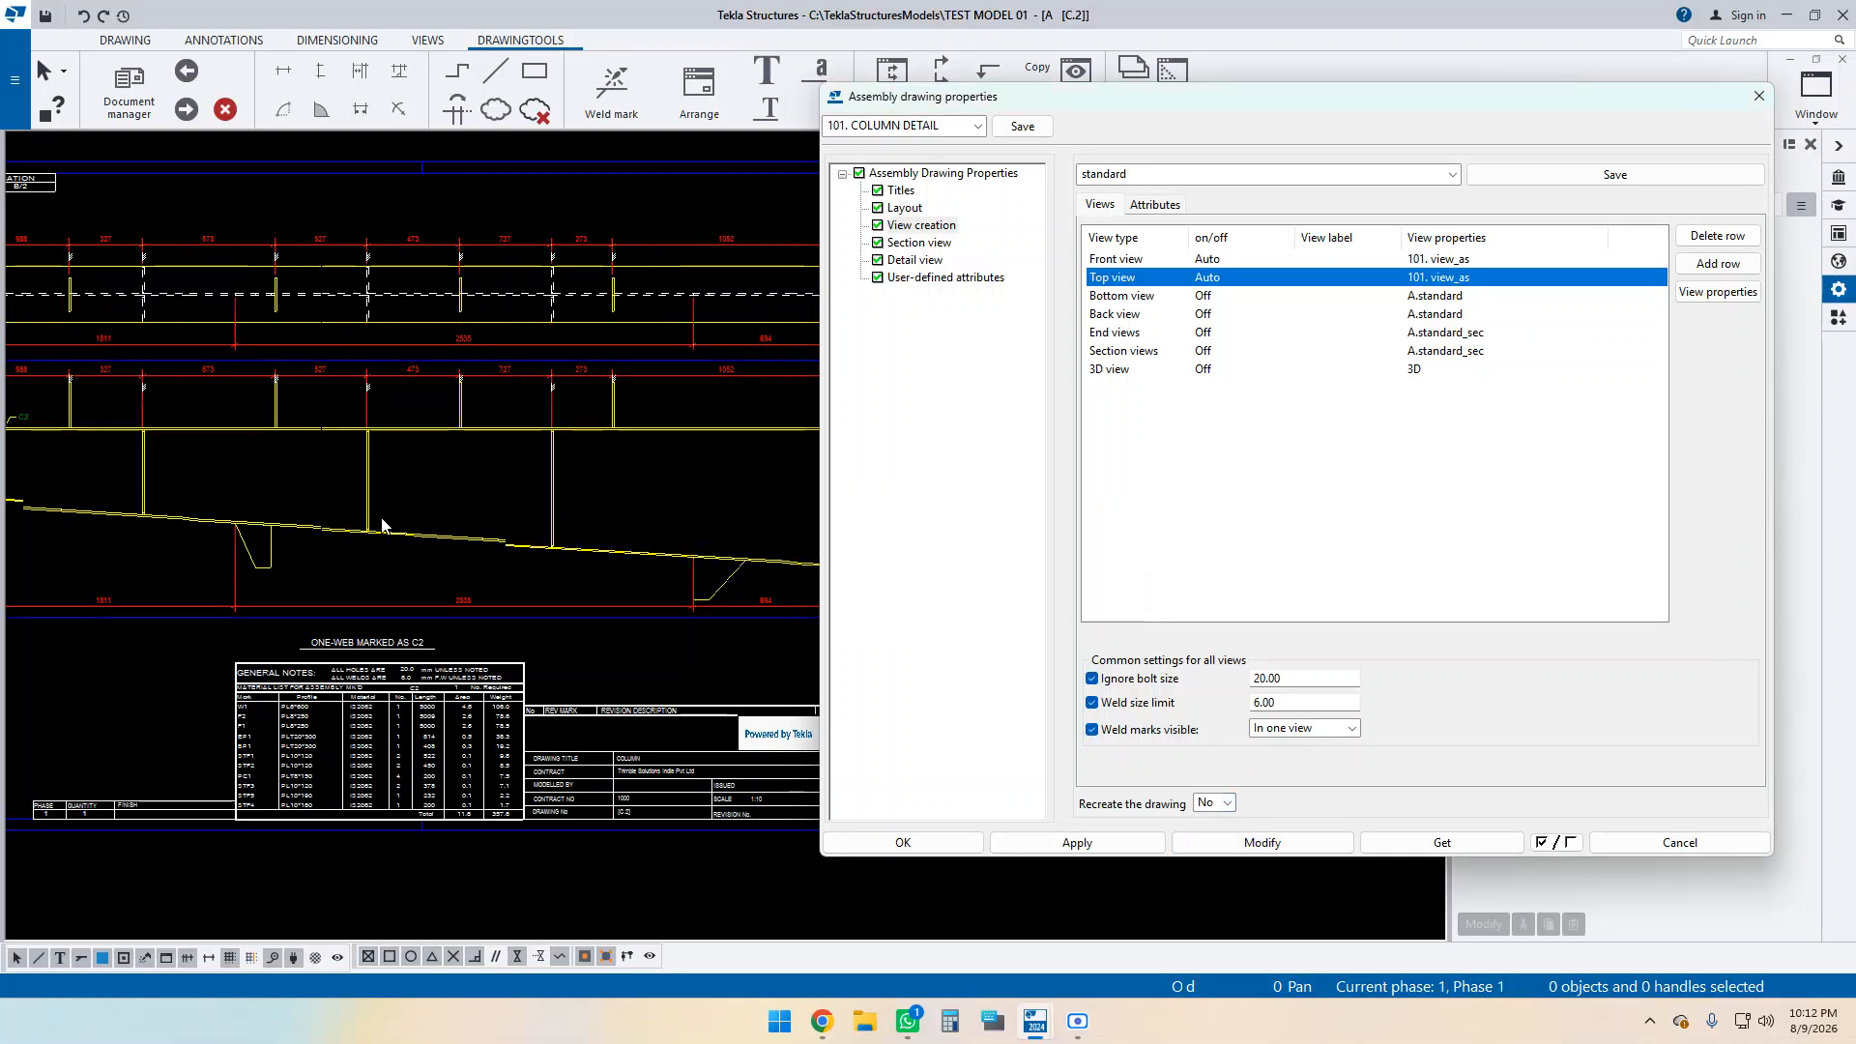
# Select the dimension line below the front view and check that its points lie on the gusset plates.
pyautogui.scroll(-2, 364, 530)
pyautogui.moveTo(593, 572); pyautogui.dragTo(584, 512, button='middle')
pyautogui.scroll(2, 583, 509)
pyautogui.click(642, 500)
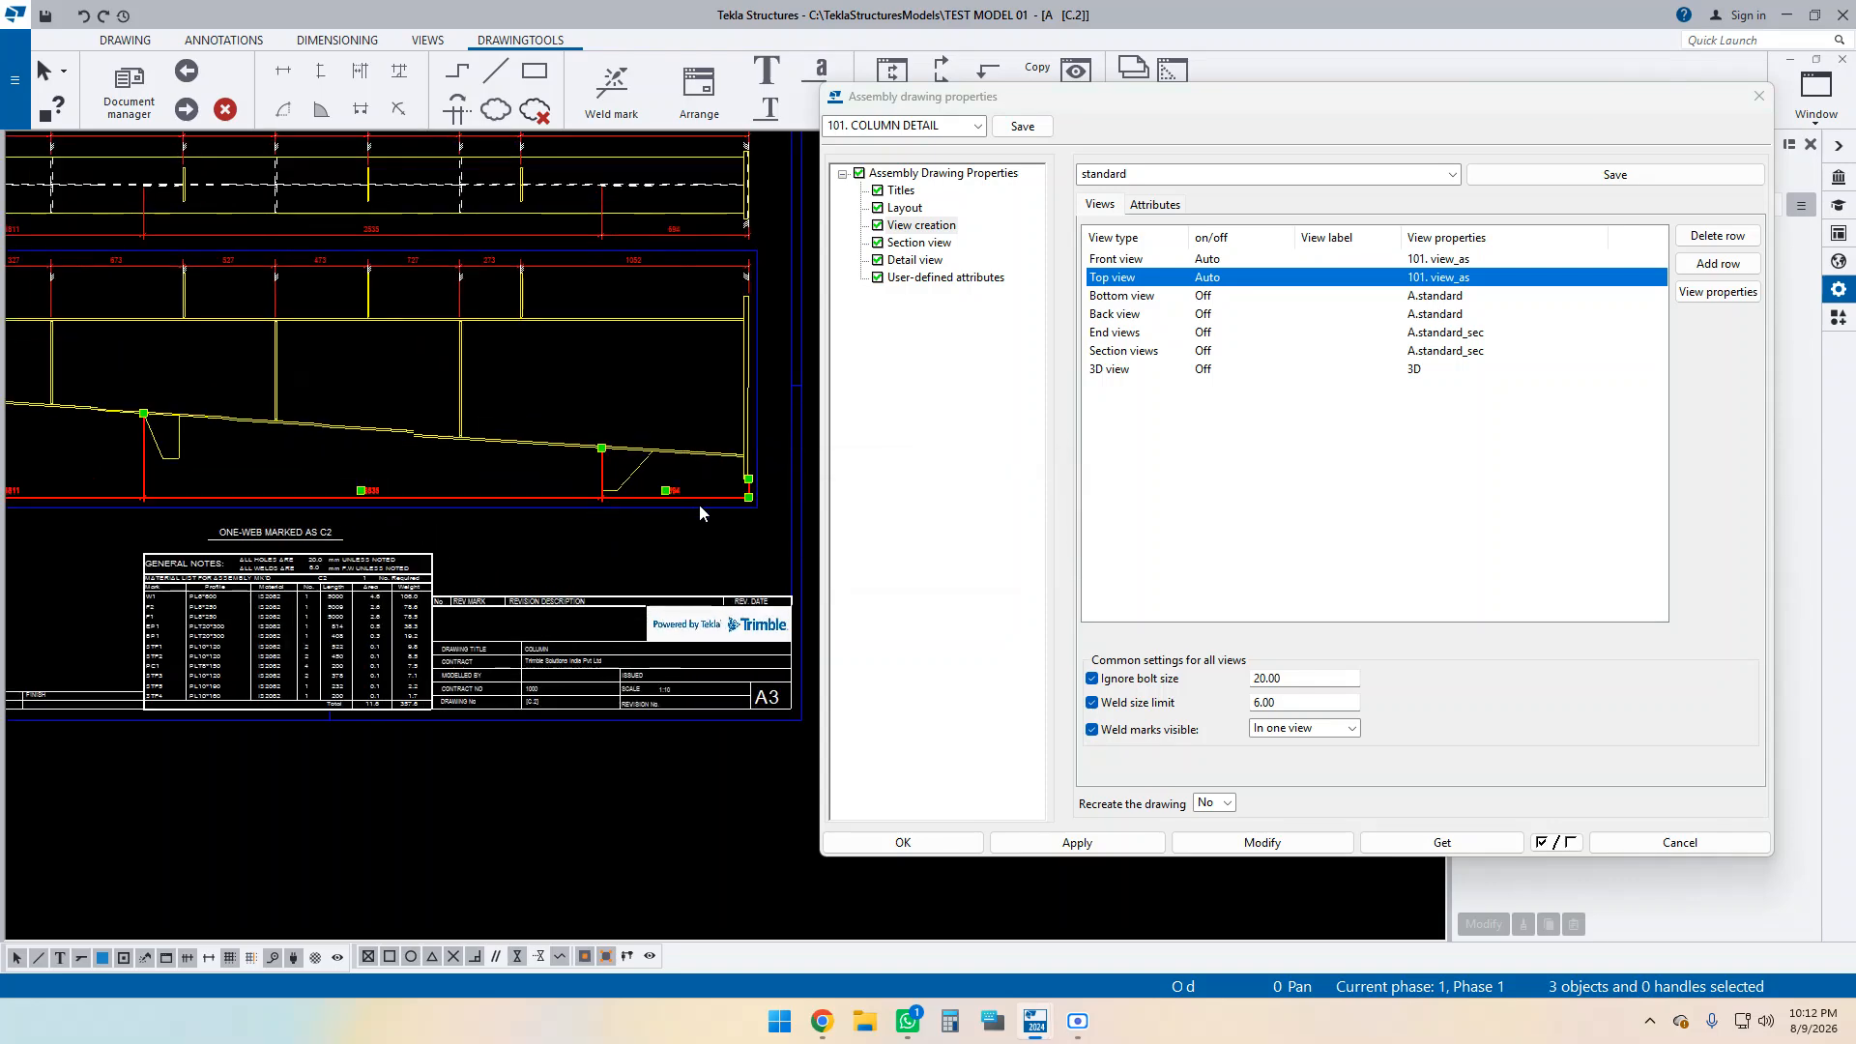
pyautogui.scroll(3, 259, 344)
# Move the upper dimension lines of the front and top views farther from the column and arrange the drawing views.
pyautogui.click(295, 331)
pyautogui.moveTo(339, 340); pyautogui.dragTo(354, 281)
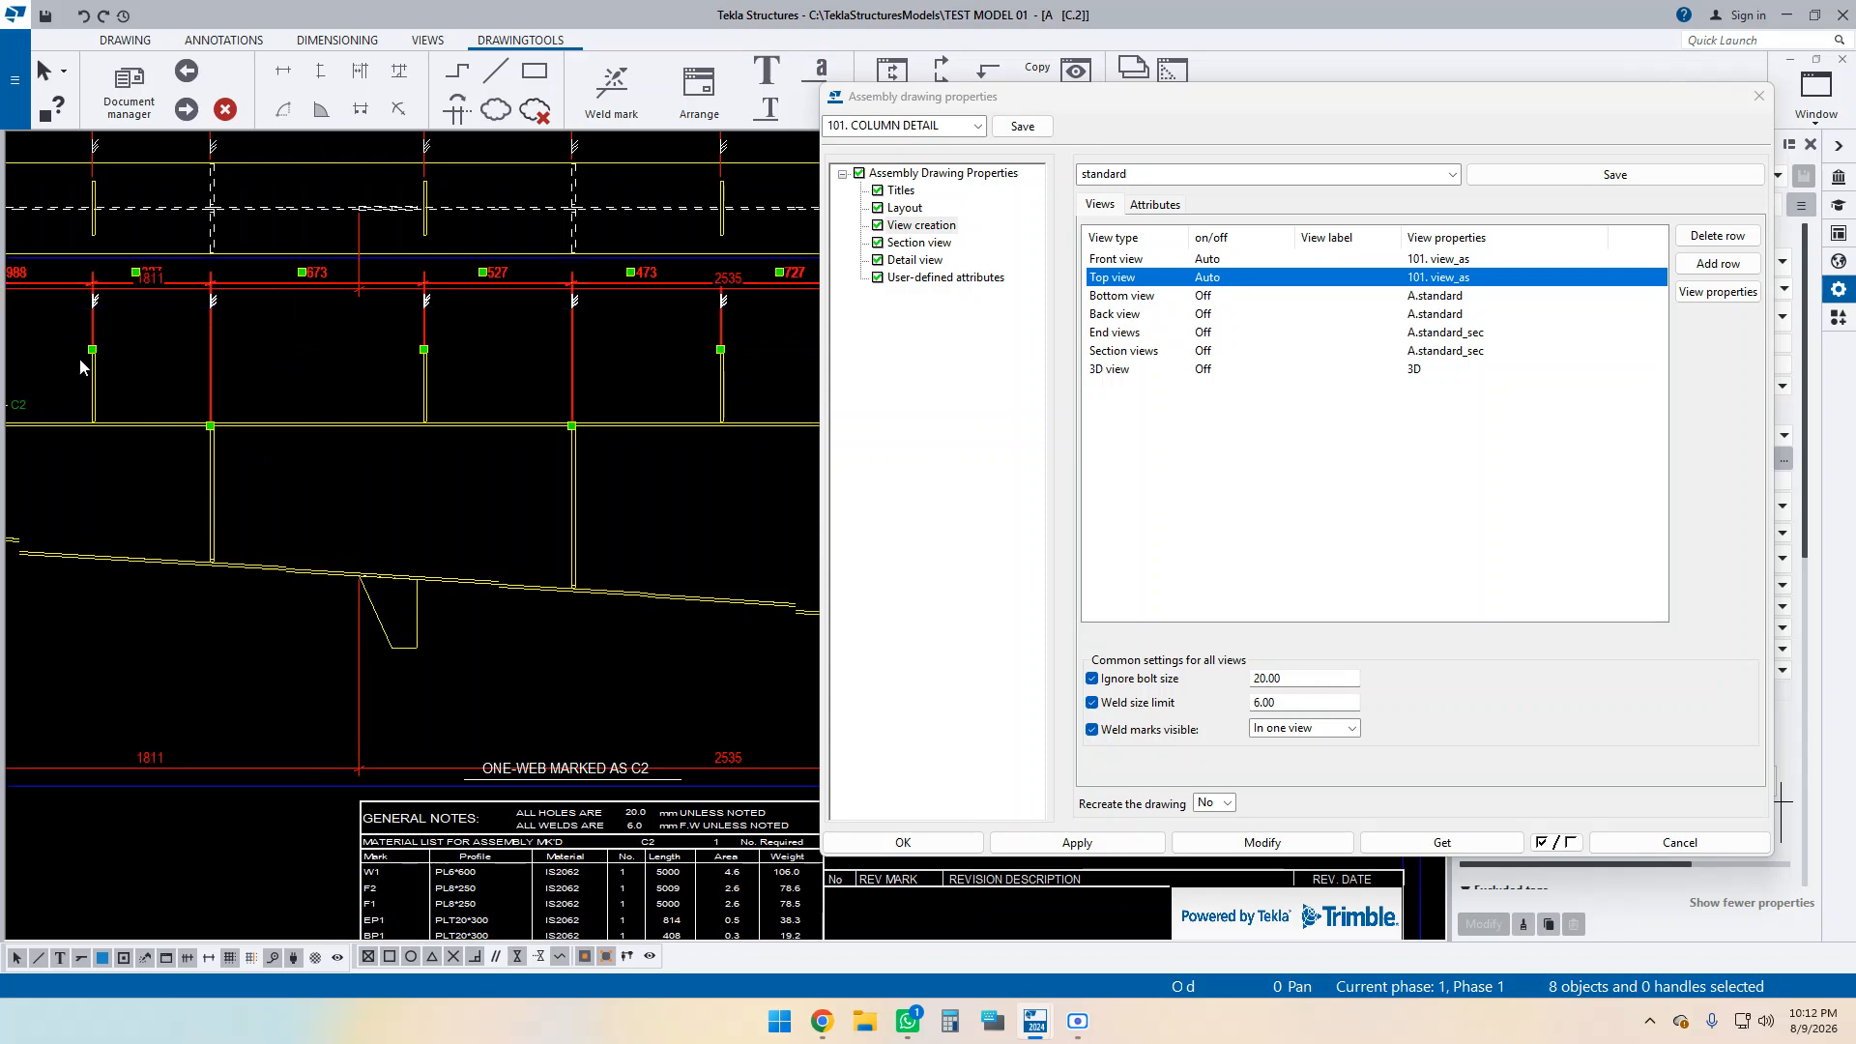
pyautogui.scroll(-2, 467, 369)
pyautogui.scroll(-2, 282, 564)
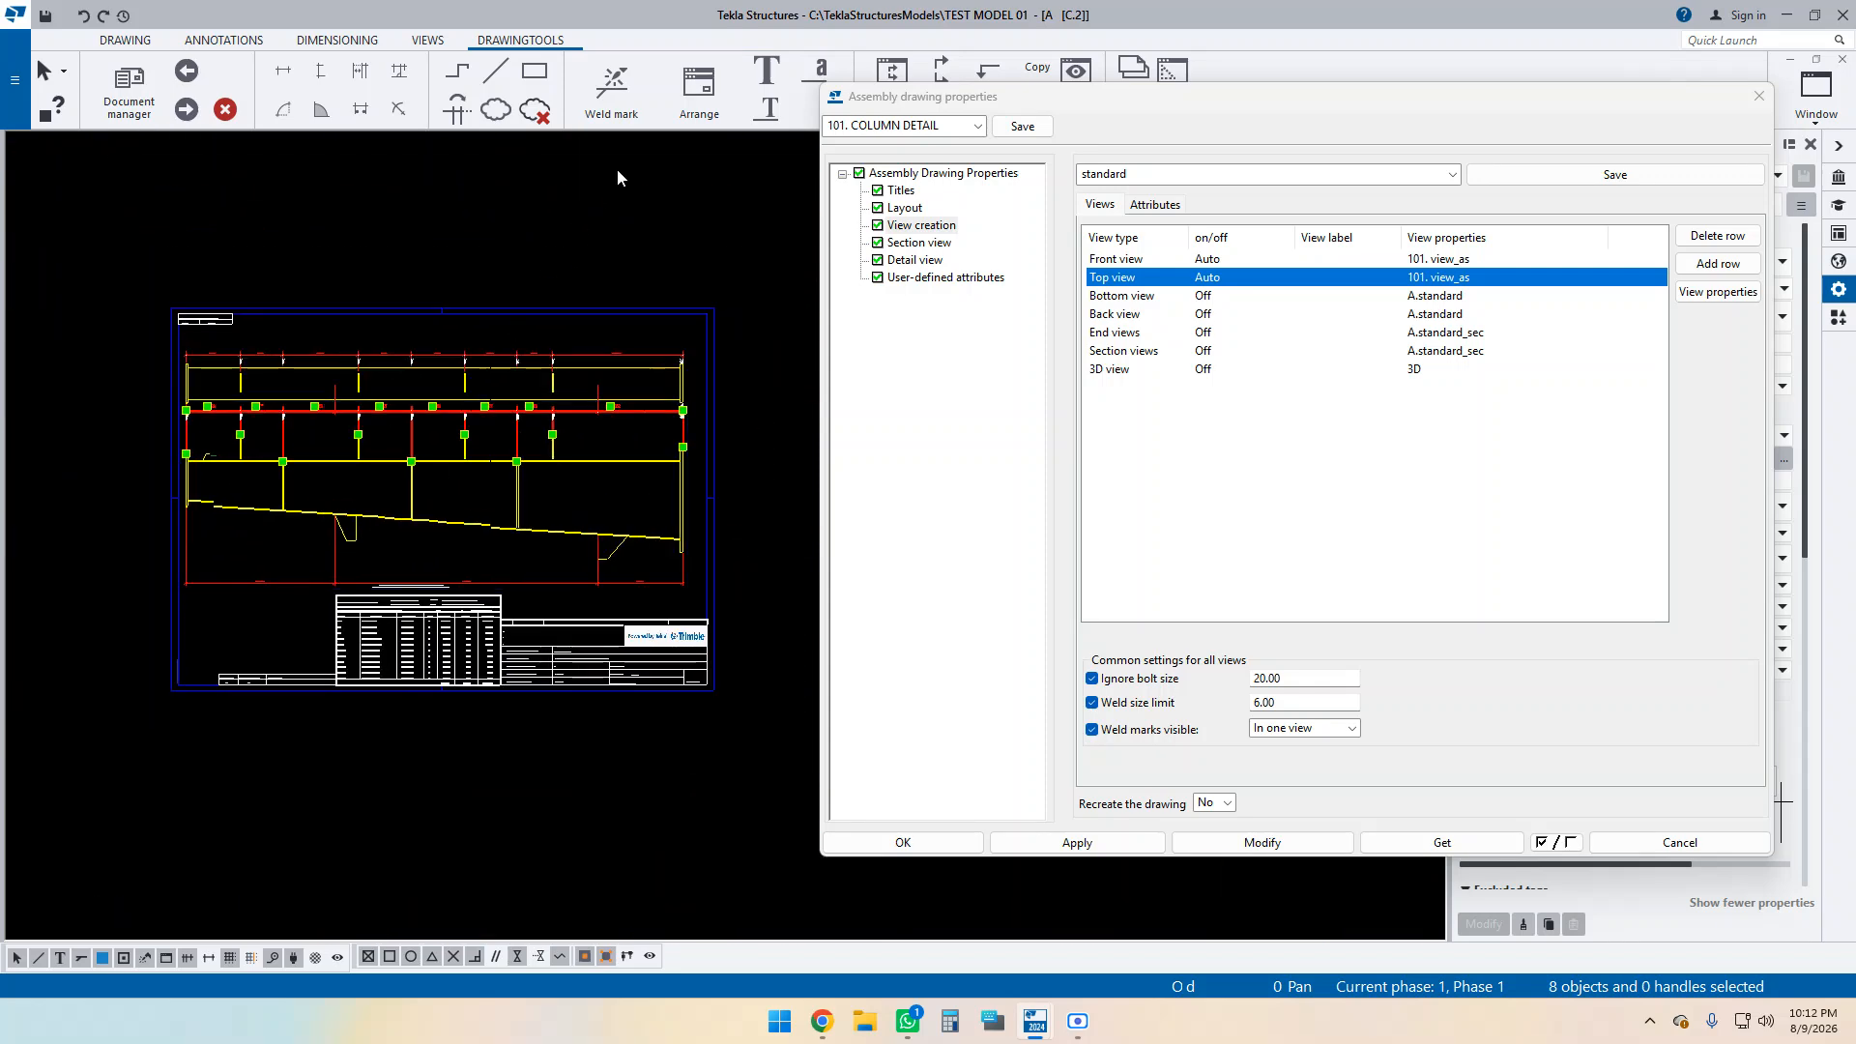
pyautogui.click(692, 94)
pyautogui.scroll(5, 348, 415)
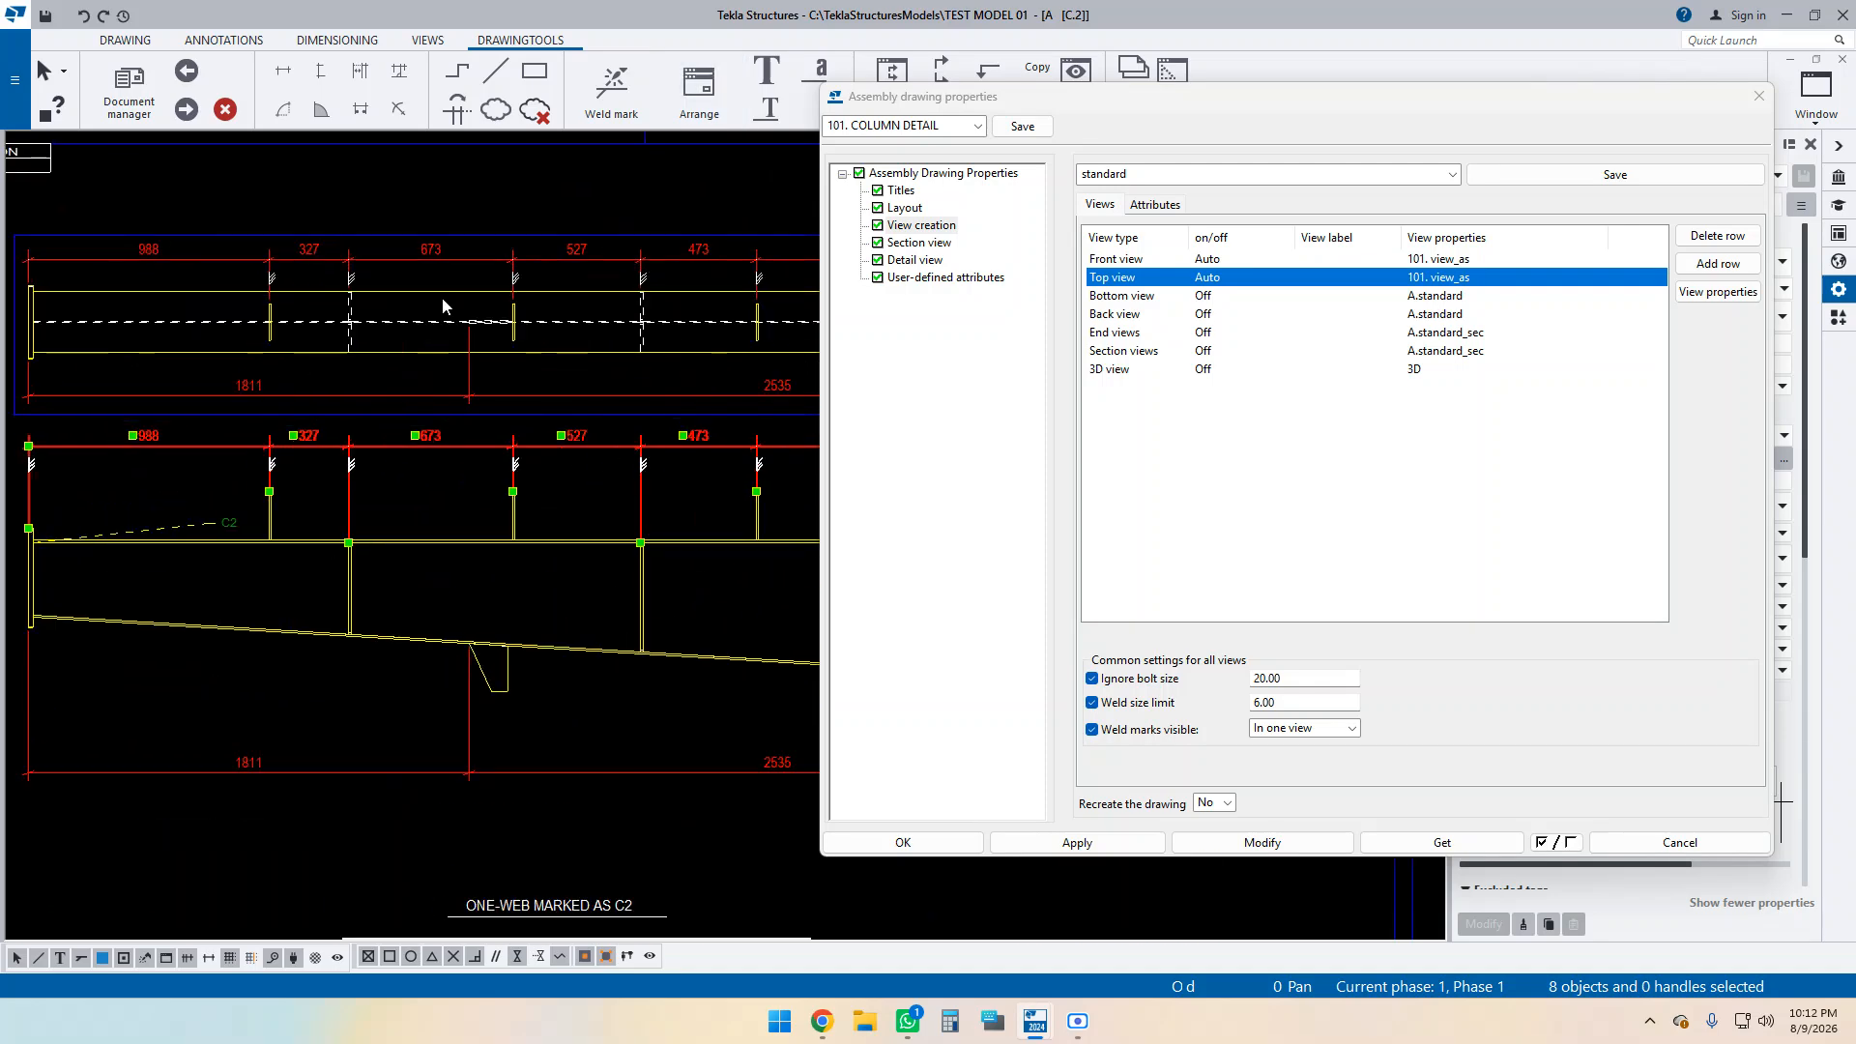
pyautogui.moveTo(464, 260); pyautogui.dragTo(445, 221)
pyautogui.click(422, 491)
pyautogui.scroll(-2, 451, 329)
pyautogui.scroll(1, 261, 489)
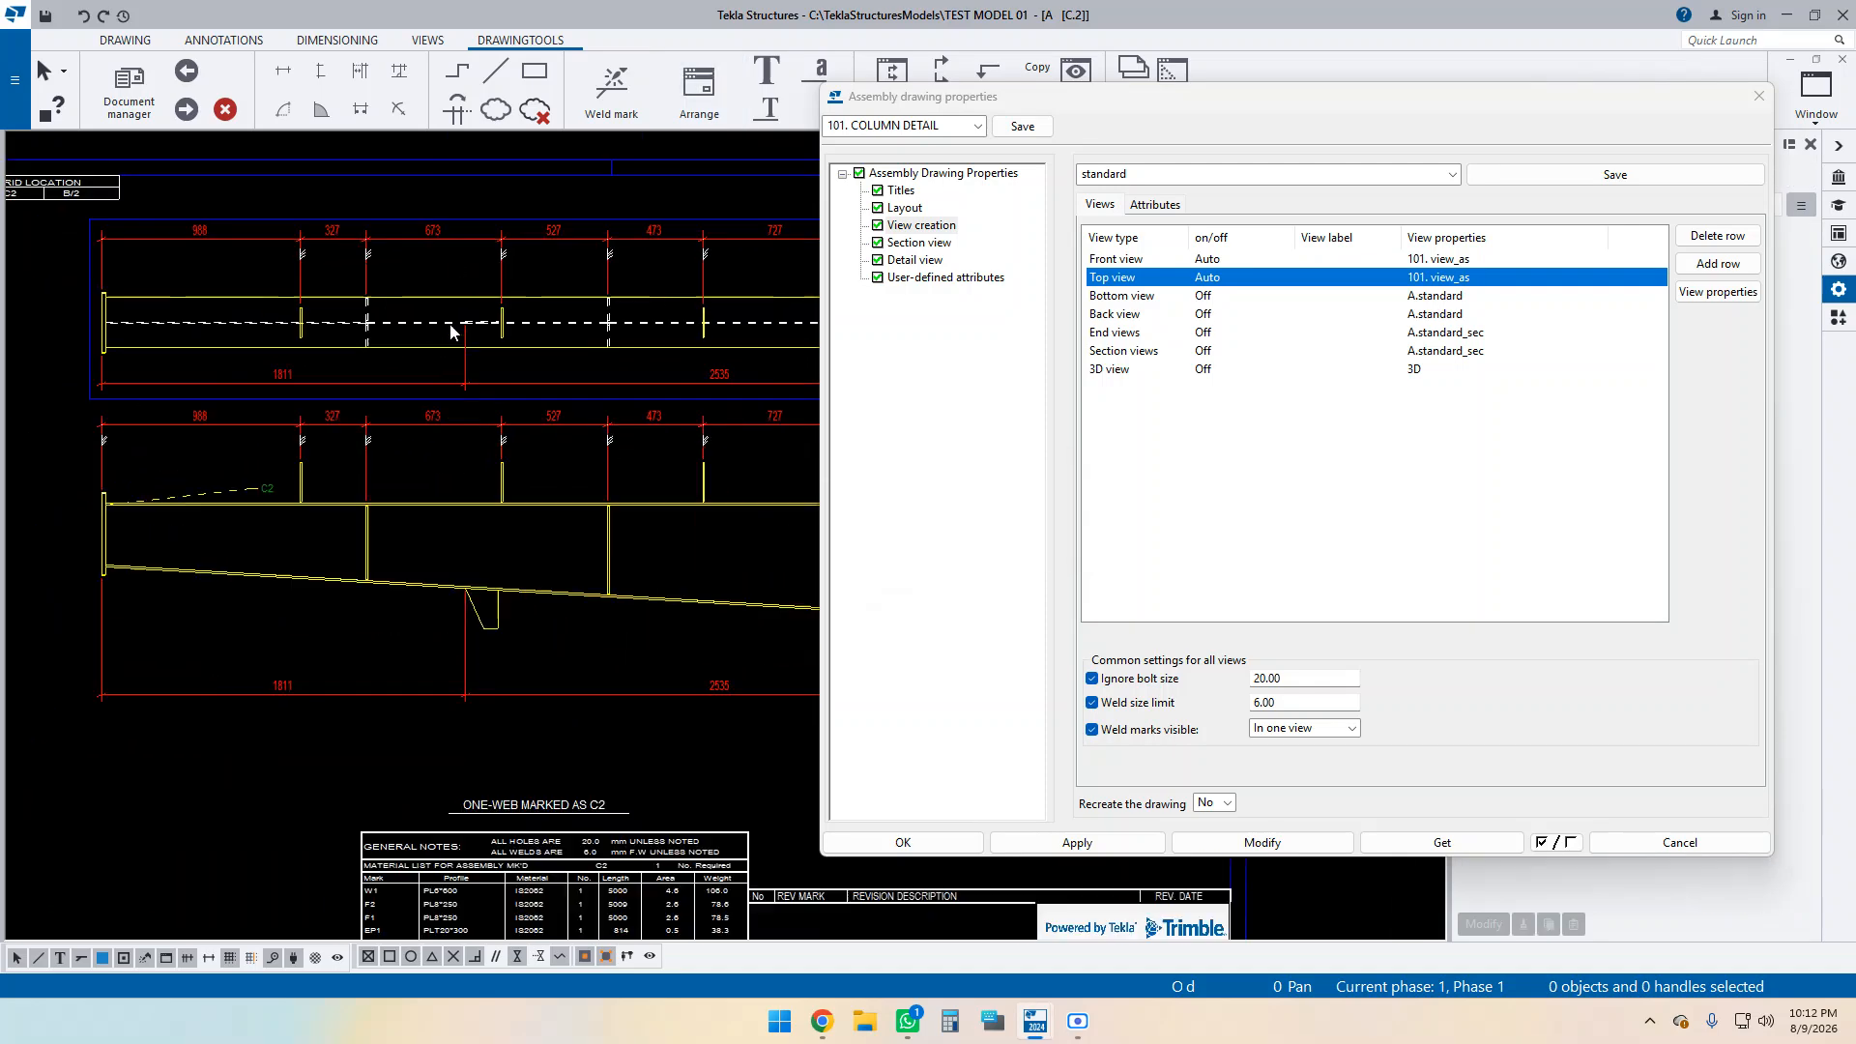
pyautogui.scroll(1, 261, 489)
# Move the C2 part mark in the front view closer to the column's end plate.
pyautogui.click(322, 446)
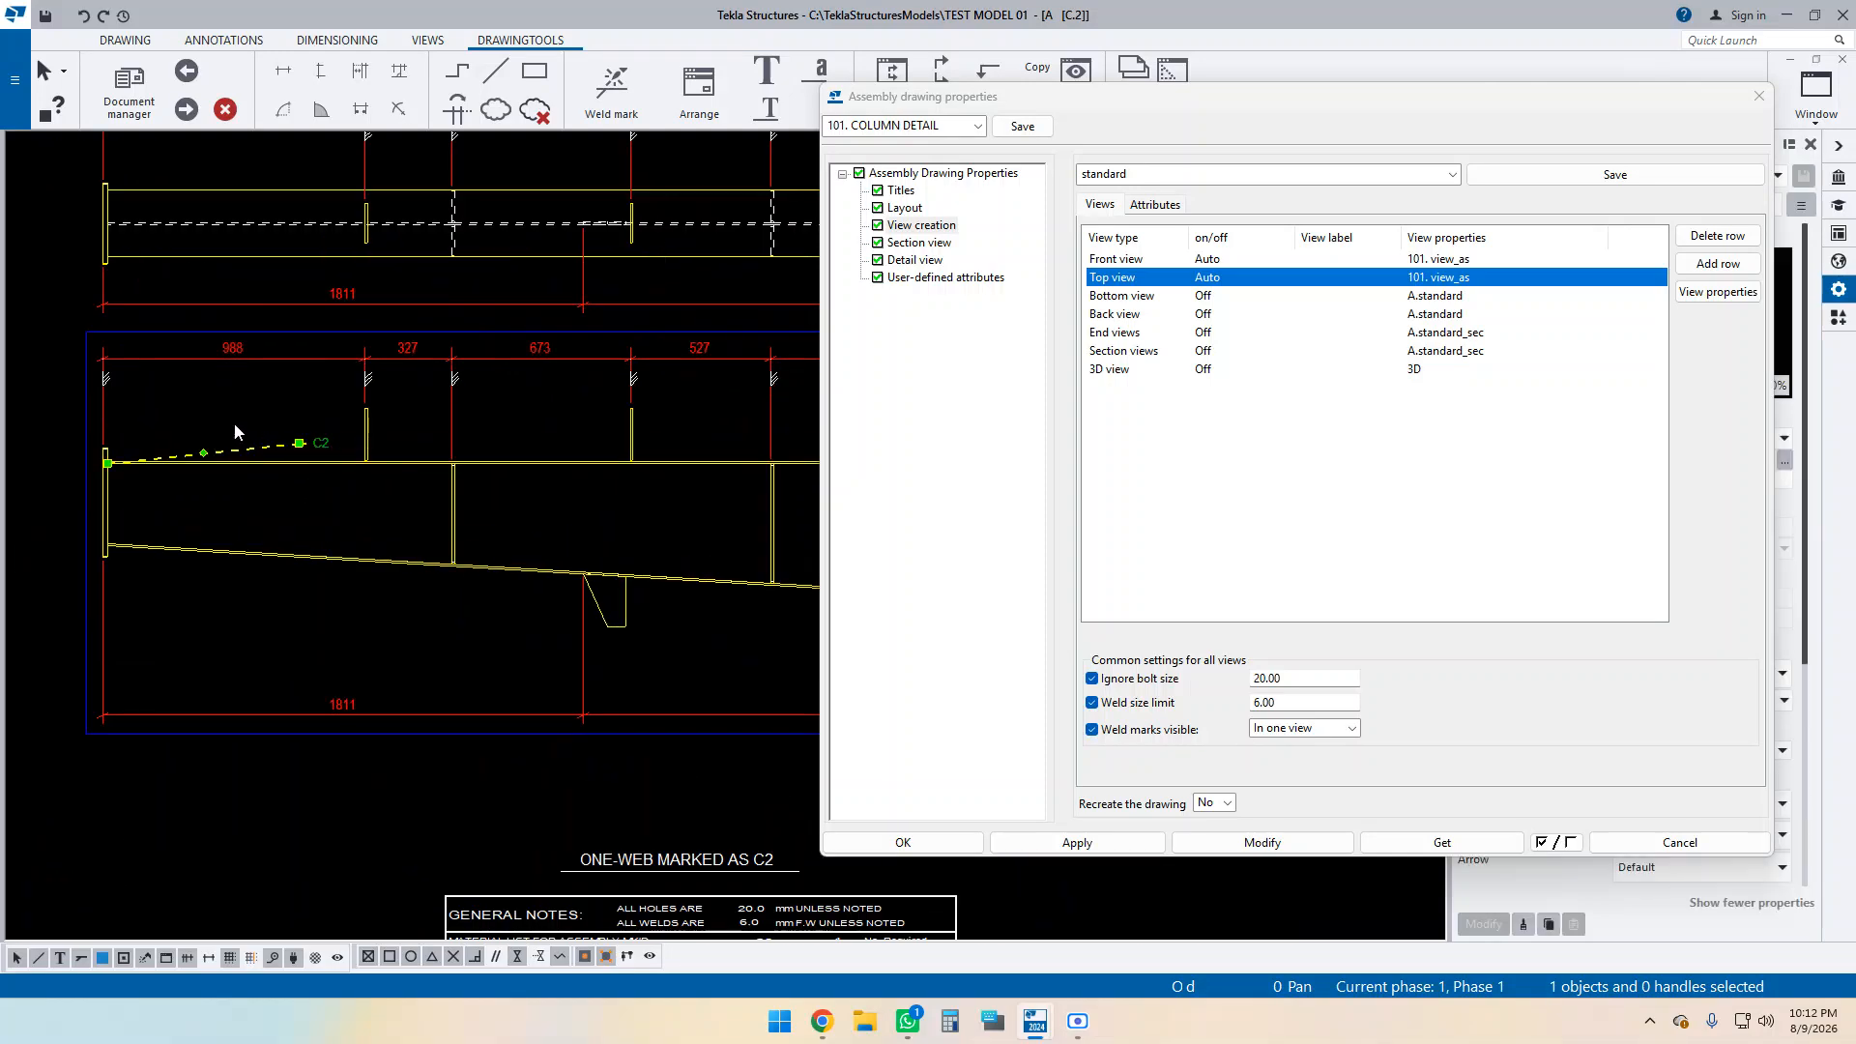
pyautogui.moveTo(320, 444); pyautogui.dragTo(188, 441)
pyautogui.click(258, 431)
pyautogui.scroll(-2, 201, 381)
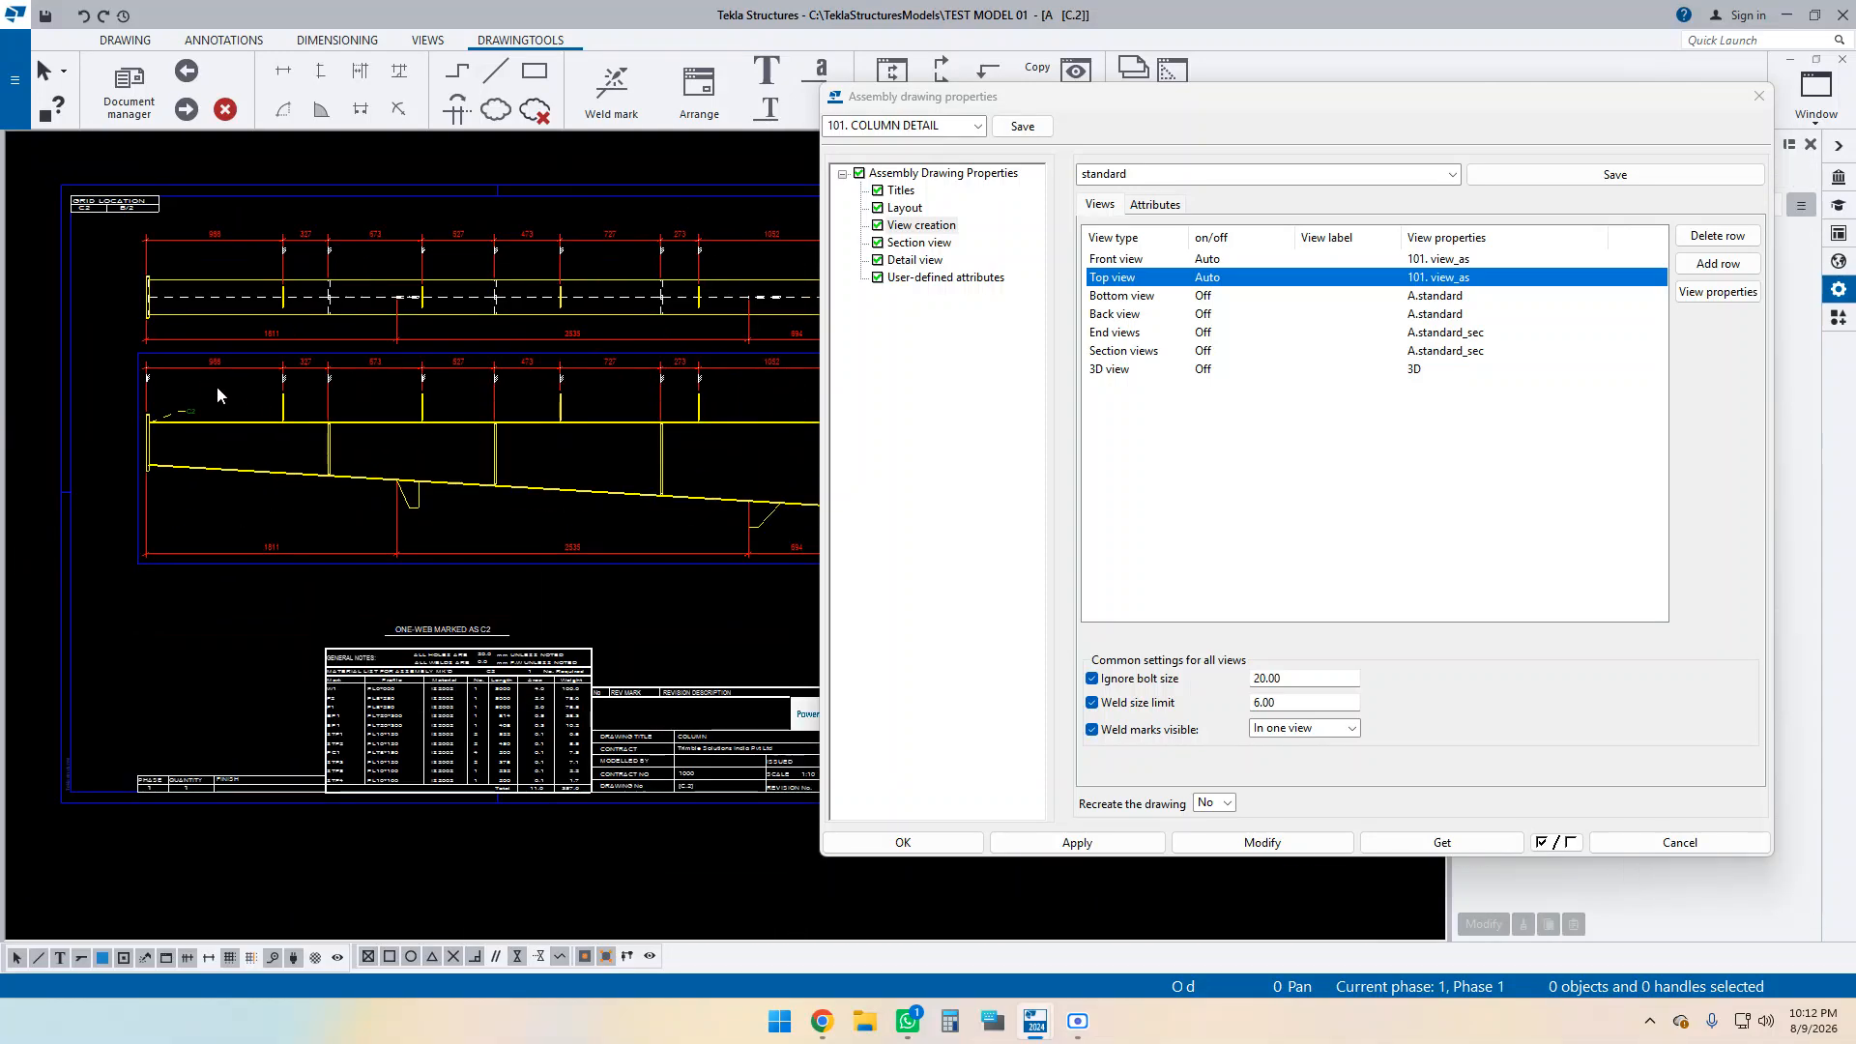
# Examine how the cleat and stiffener dimensions above and the gusset plate dimensions below are laid out in both views.
pyautogui.moveTo(644, 508); pyautogui.dragTo(477, 514, button='middle')
pyautogui.scroll(1, 362, 439)
pyautogui.moveTo(359, 445); pyautogui.dragTo(543, 474, button='middle')
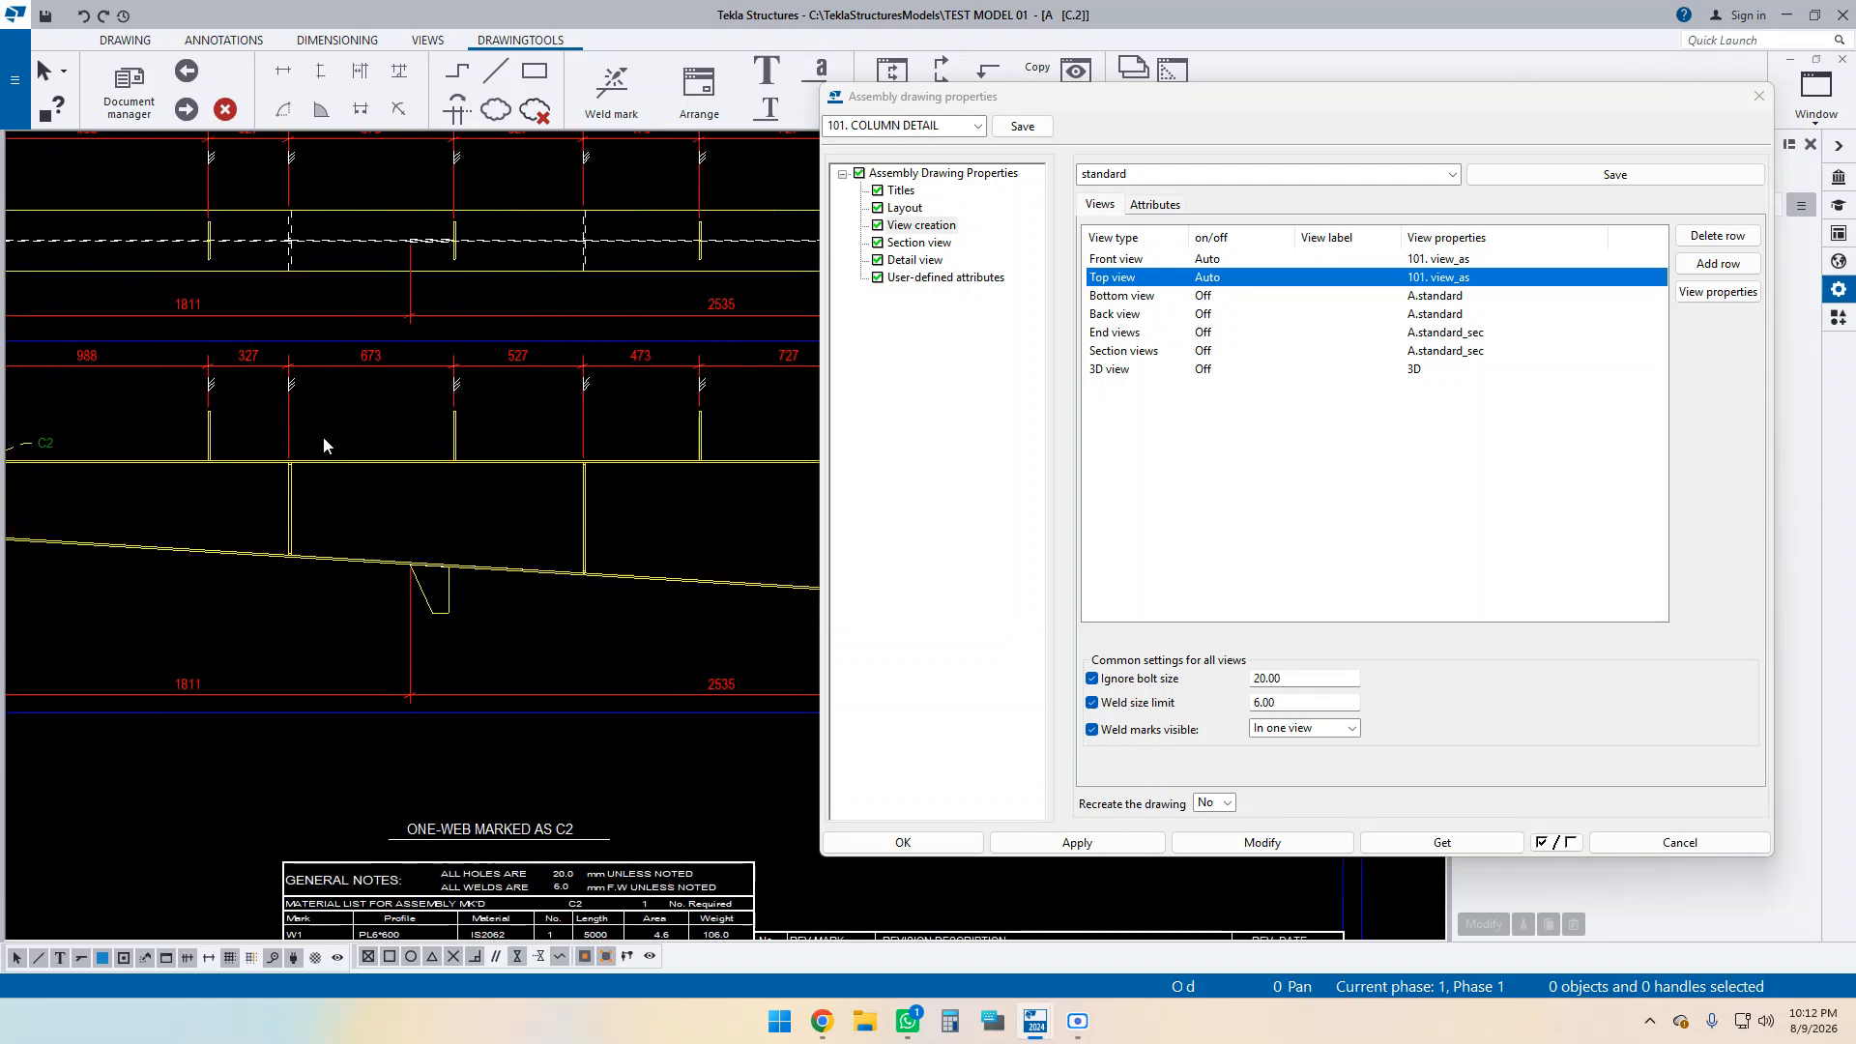
pyautogui.scroll(-1, 368, 488)
pyautogui.moveTo(404, 493); pyautogui.dragTo(403, 555, button='middle')
pyautogui.scroll(2, 332, 501)
pyautogui.moveTo(332, 501); pyautogui.dragTo(399, 472, button='middle')
pyautogui.scroll(1, 365, 465)
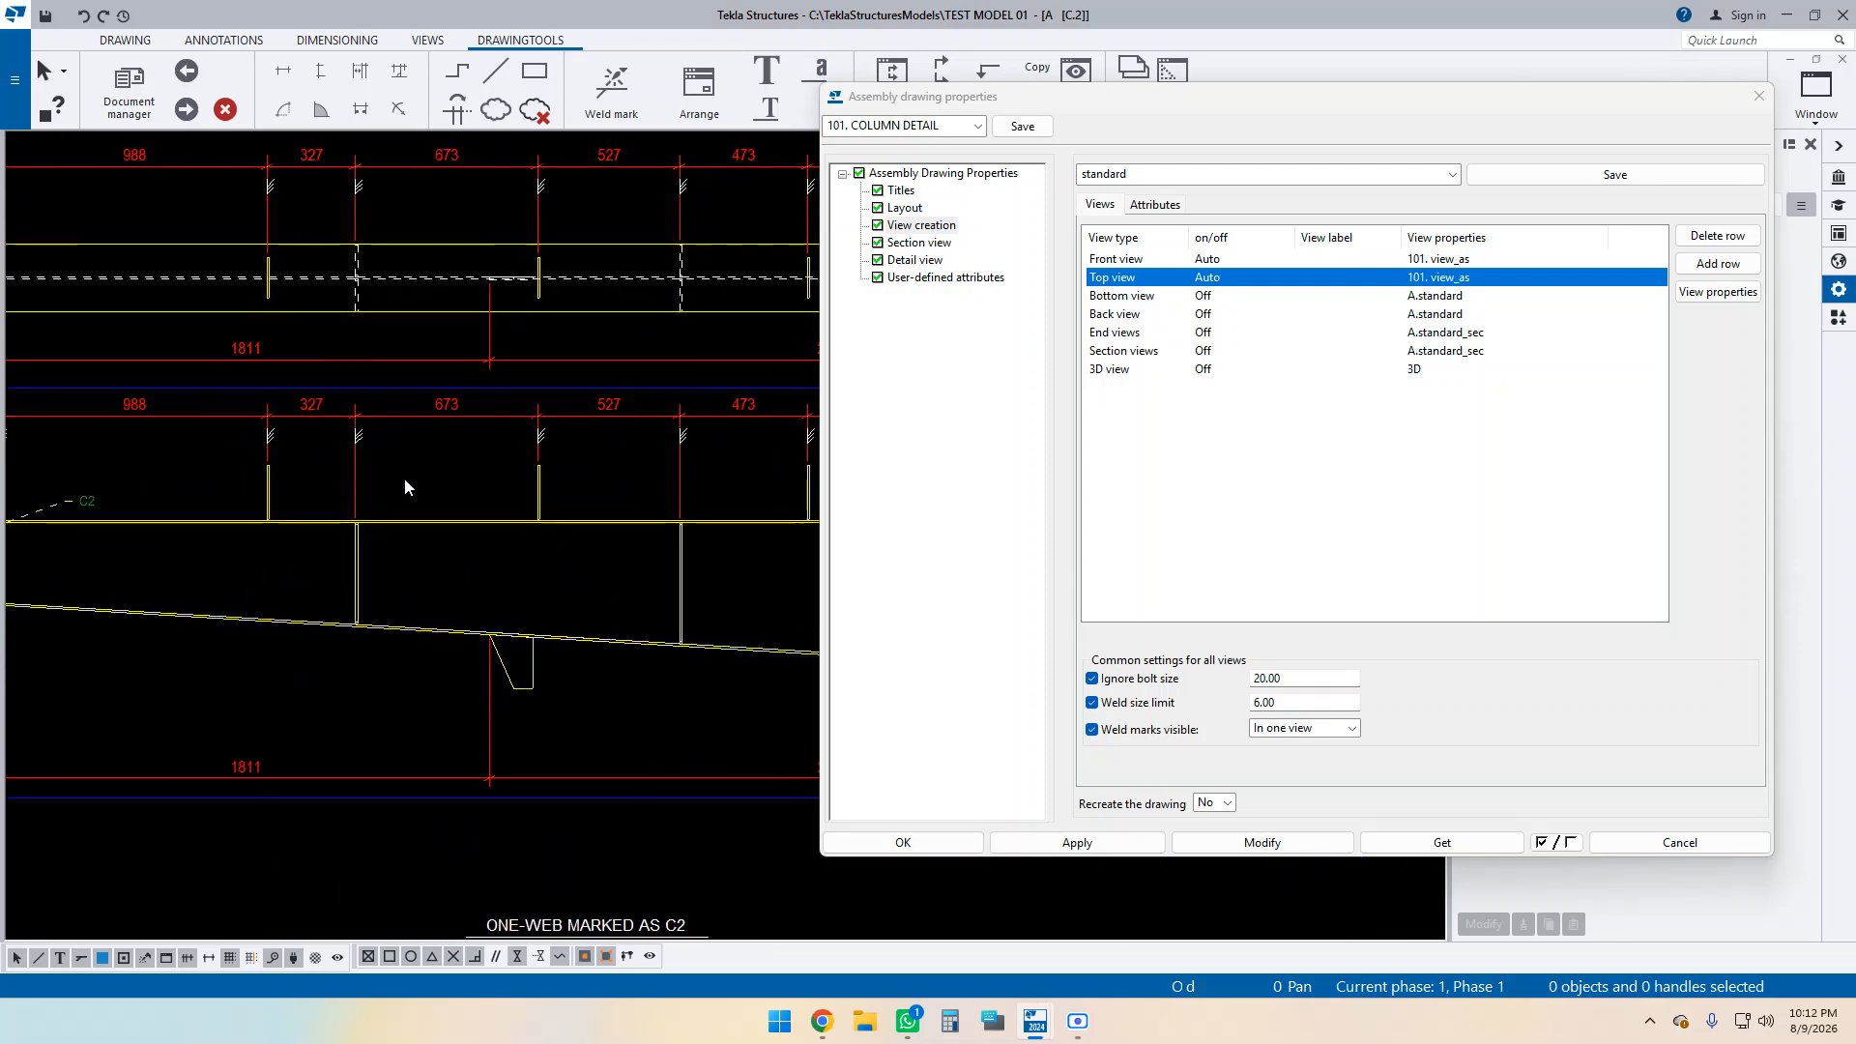
pyautogui.scroll(-2, 349, 471)
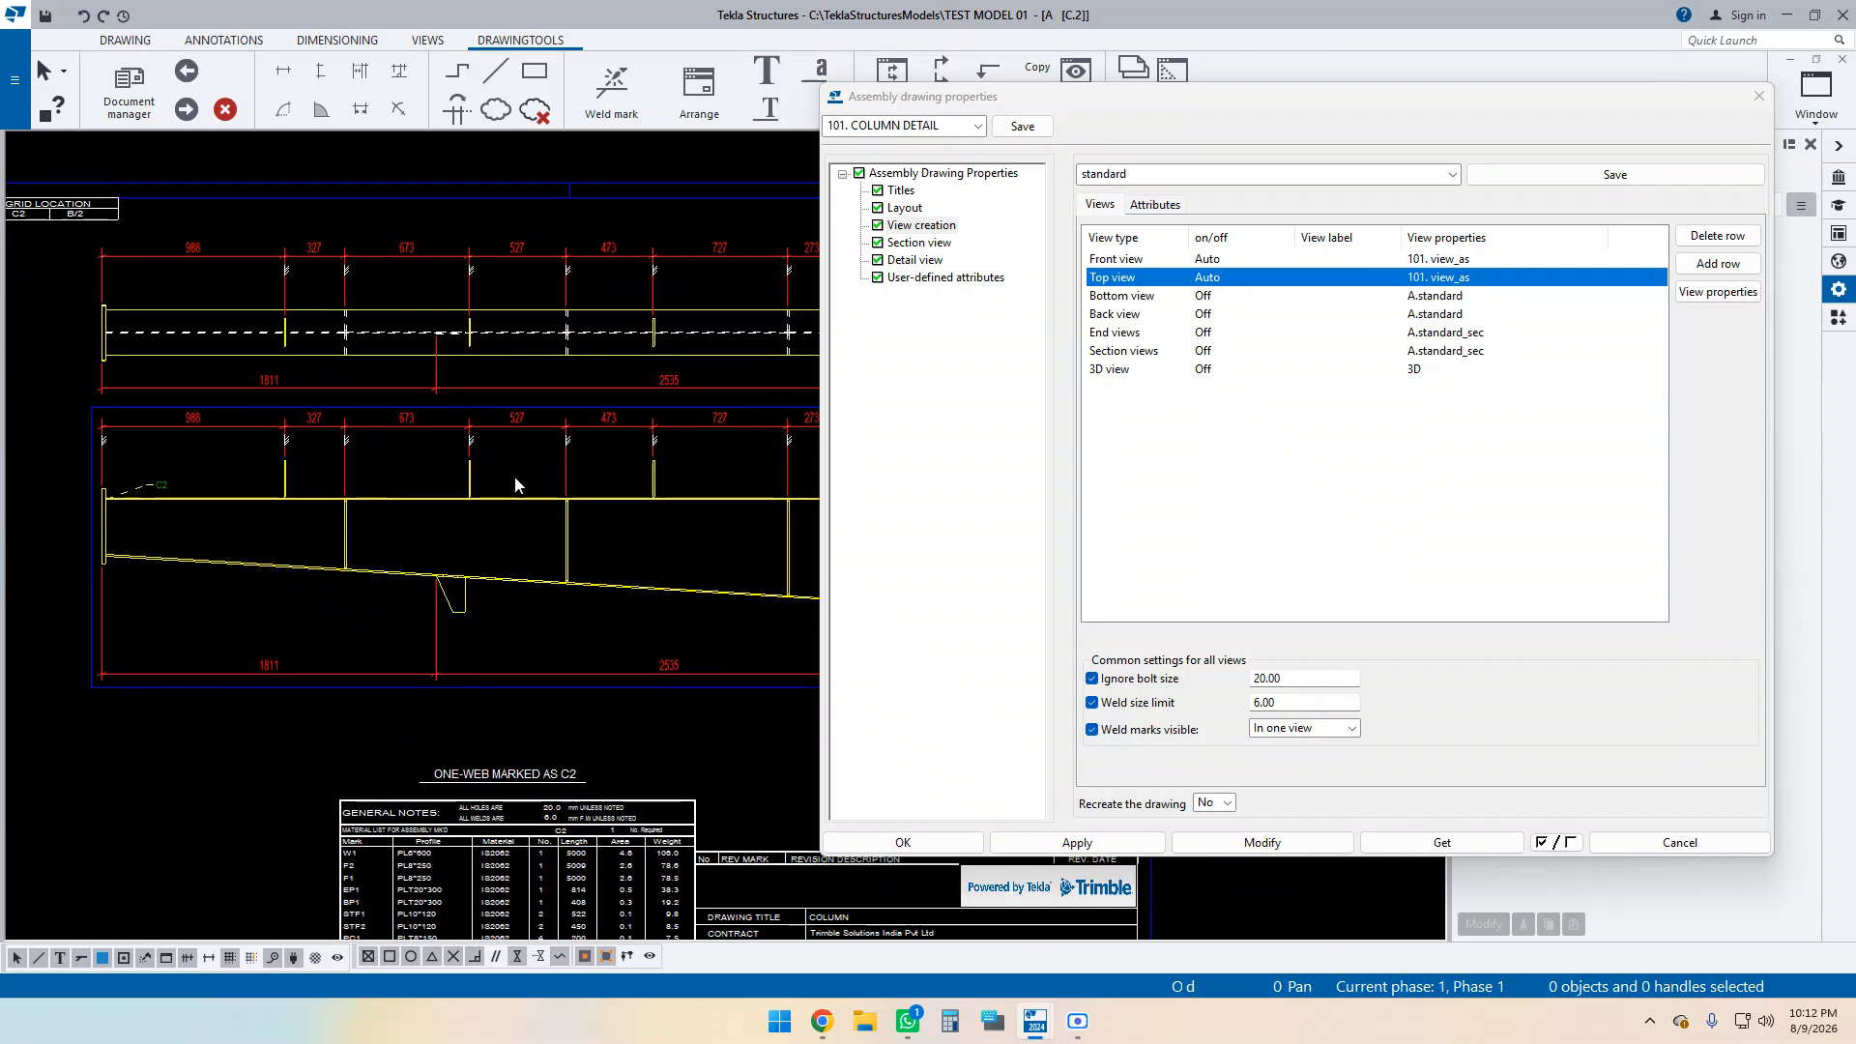
pyautogui.scroll(-1, 249, 431)
pyautogui.moveTo(600, 526)
pyautogui.mouseDown(button='middle')
pyautogui.moveTo(540, 520)
pyautogui.moveTo(599, 529)
pyautogui.mouseUp(button='middle')
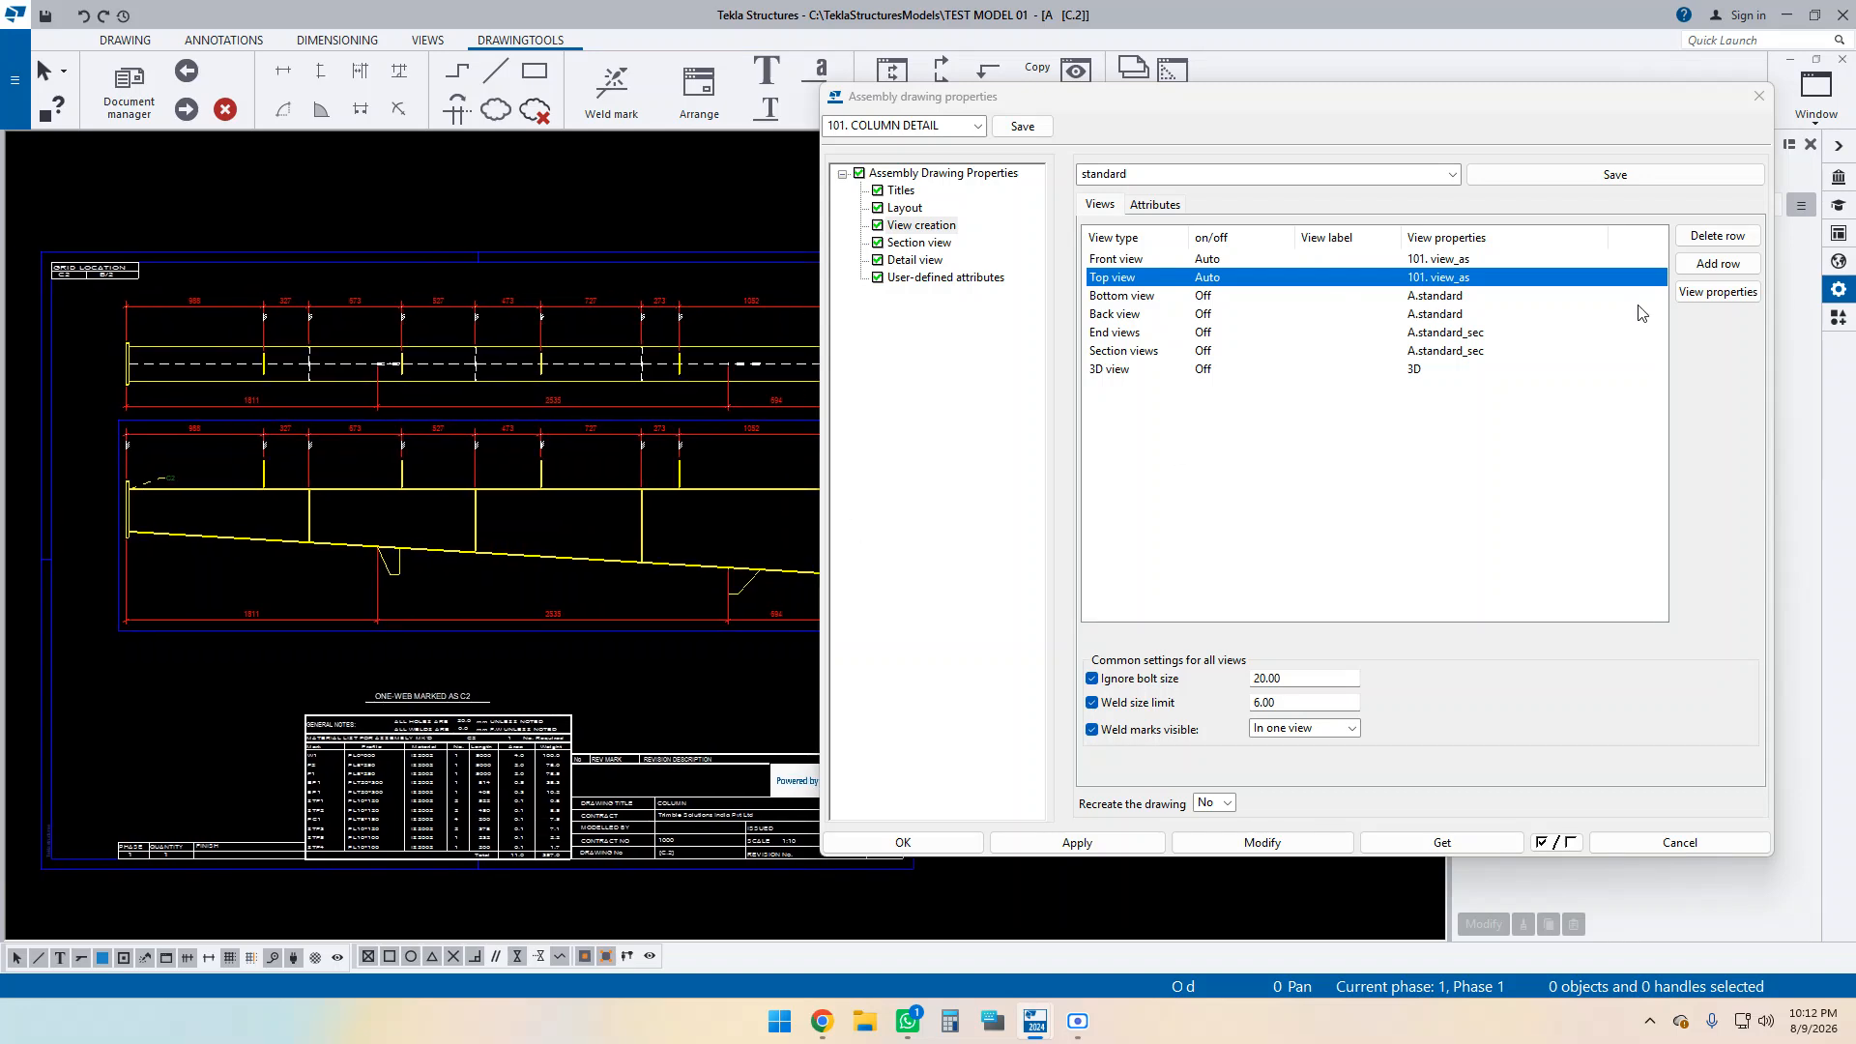
# Edit the filter_dim_top2 dimensioning rule to use the 101. DIM3.0 RD dimension properties and save it.
pyautogui.click(1717, 291)
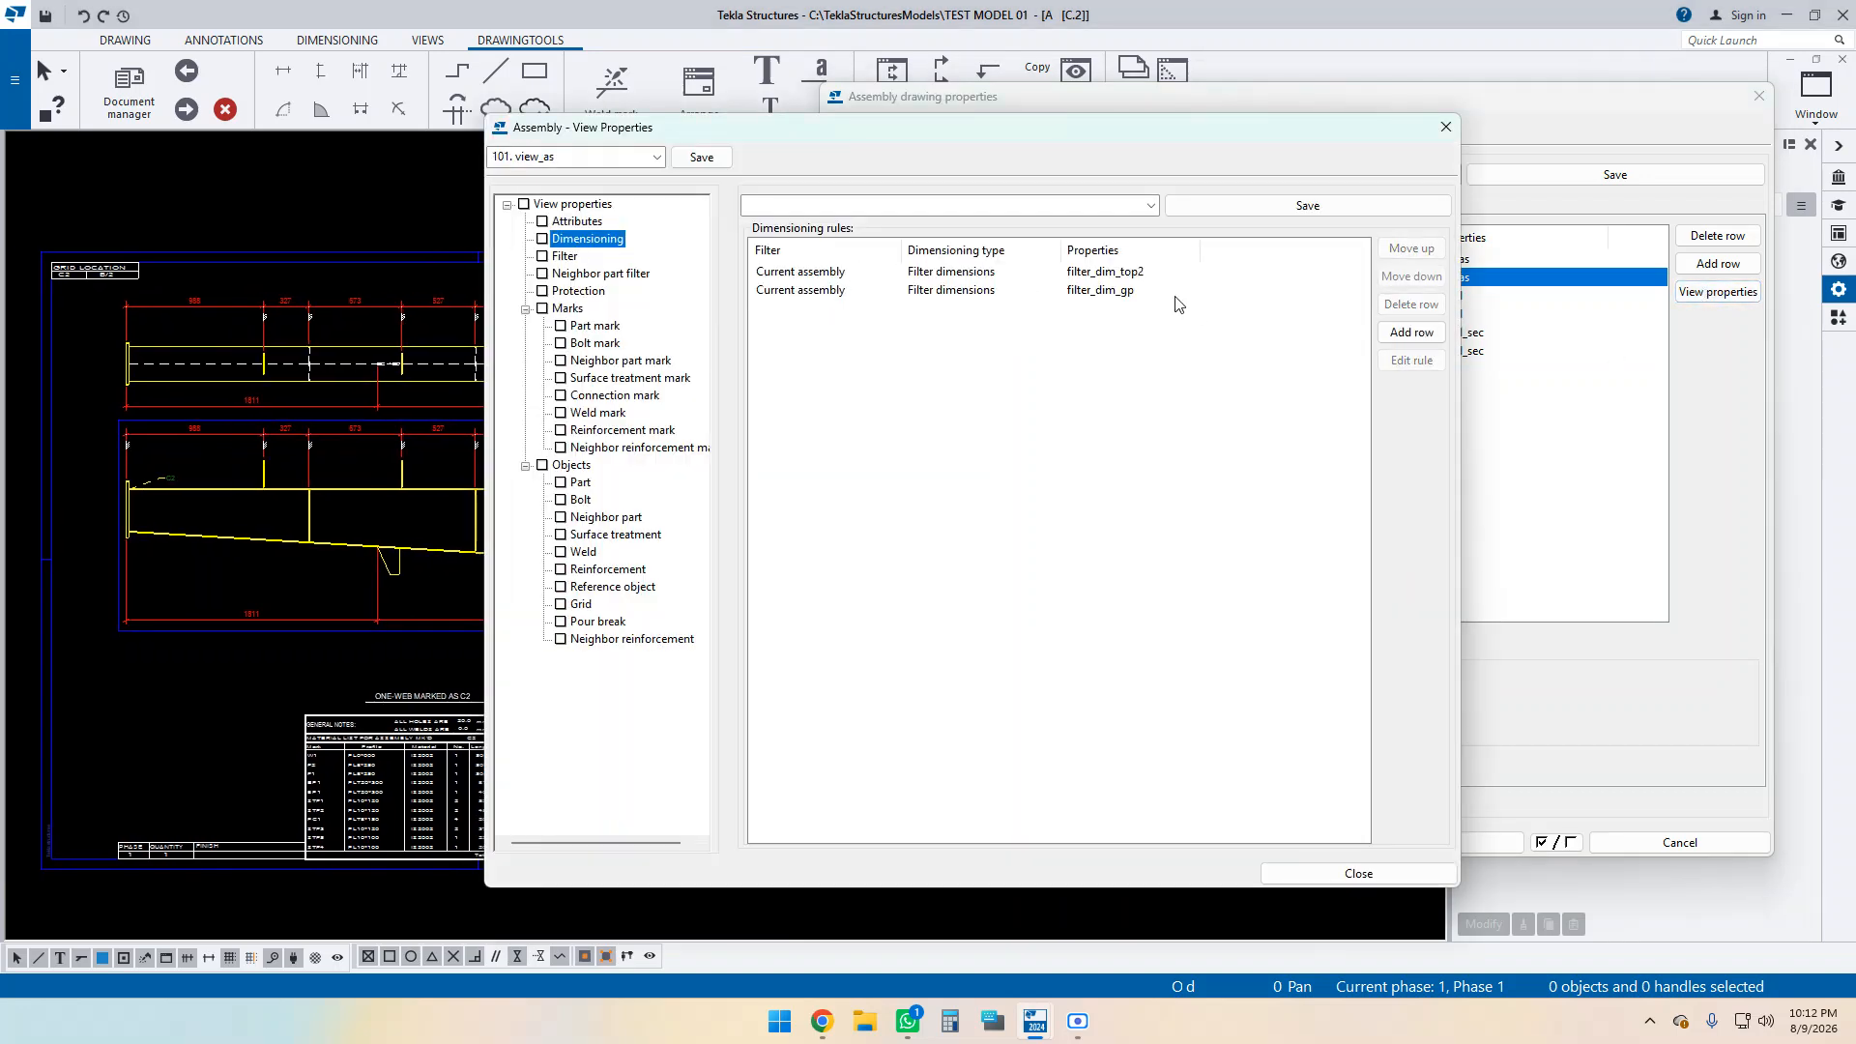
pyautogui.click(1098, 273)
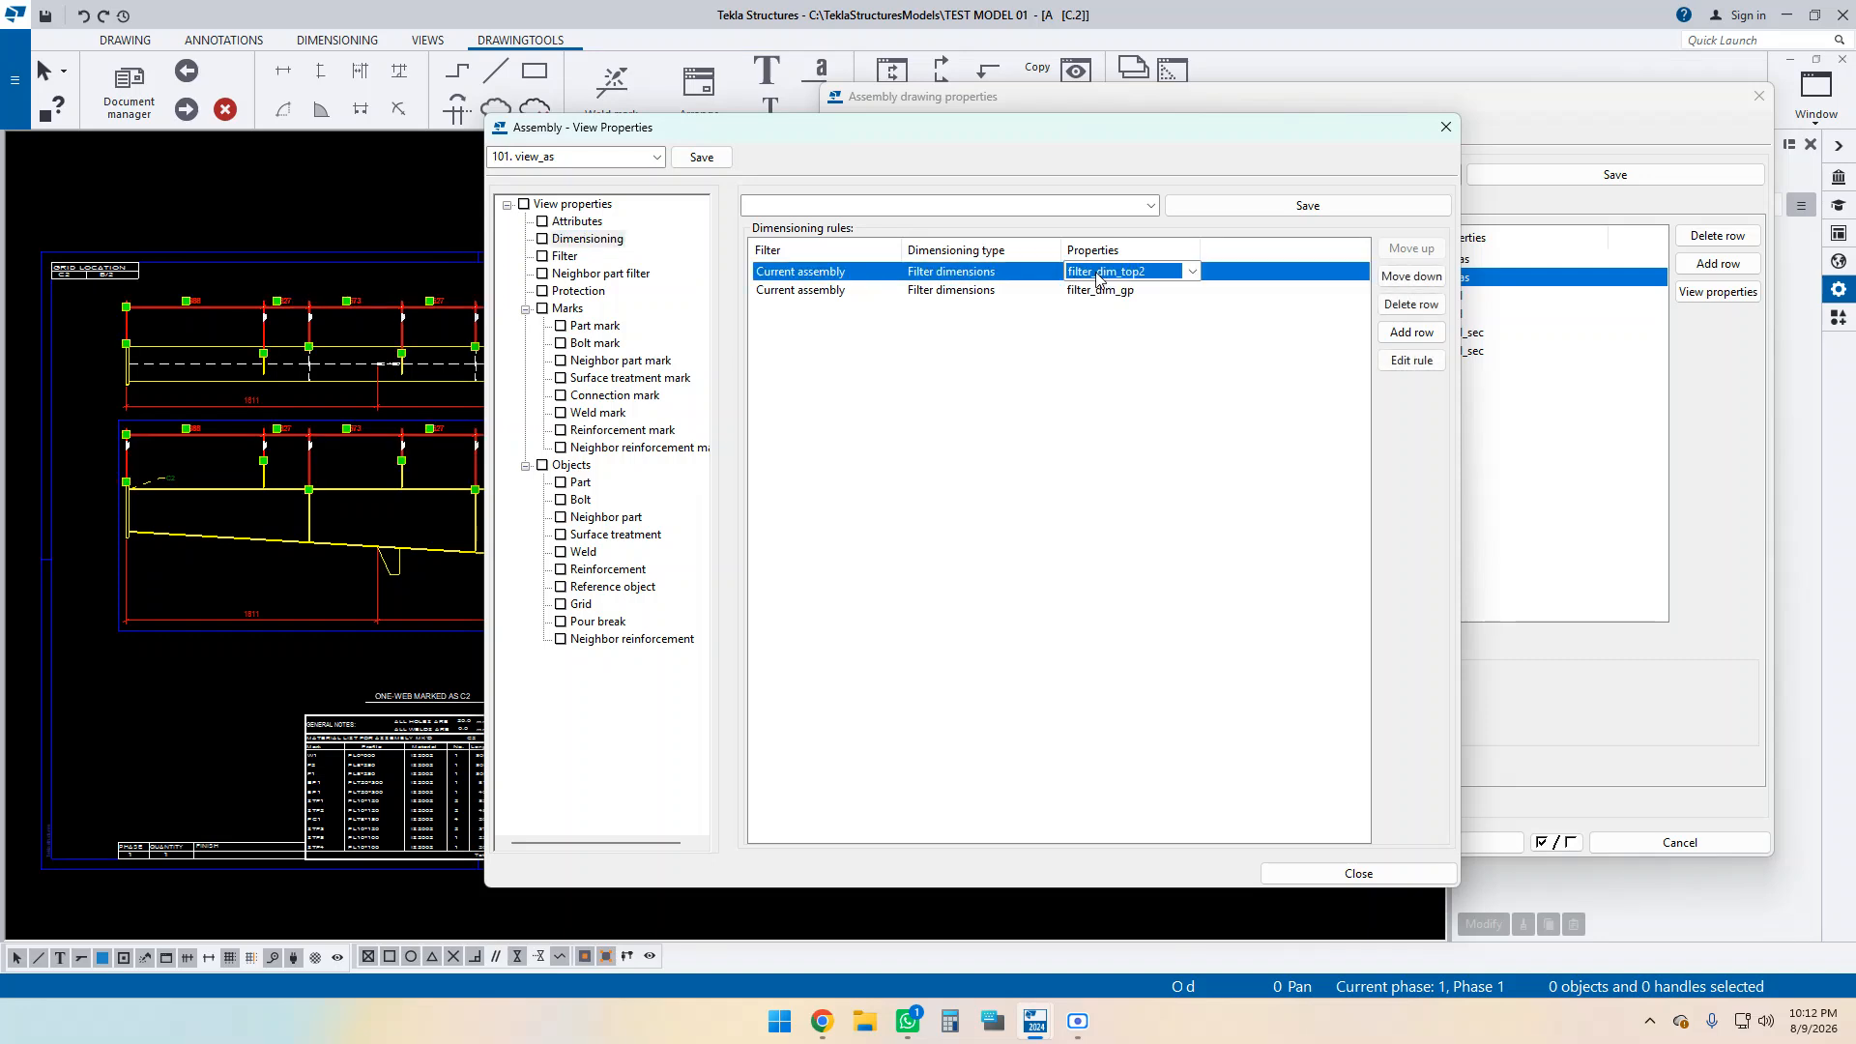
pyautogui.click(1414, 362)
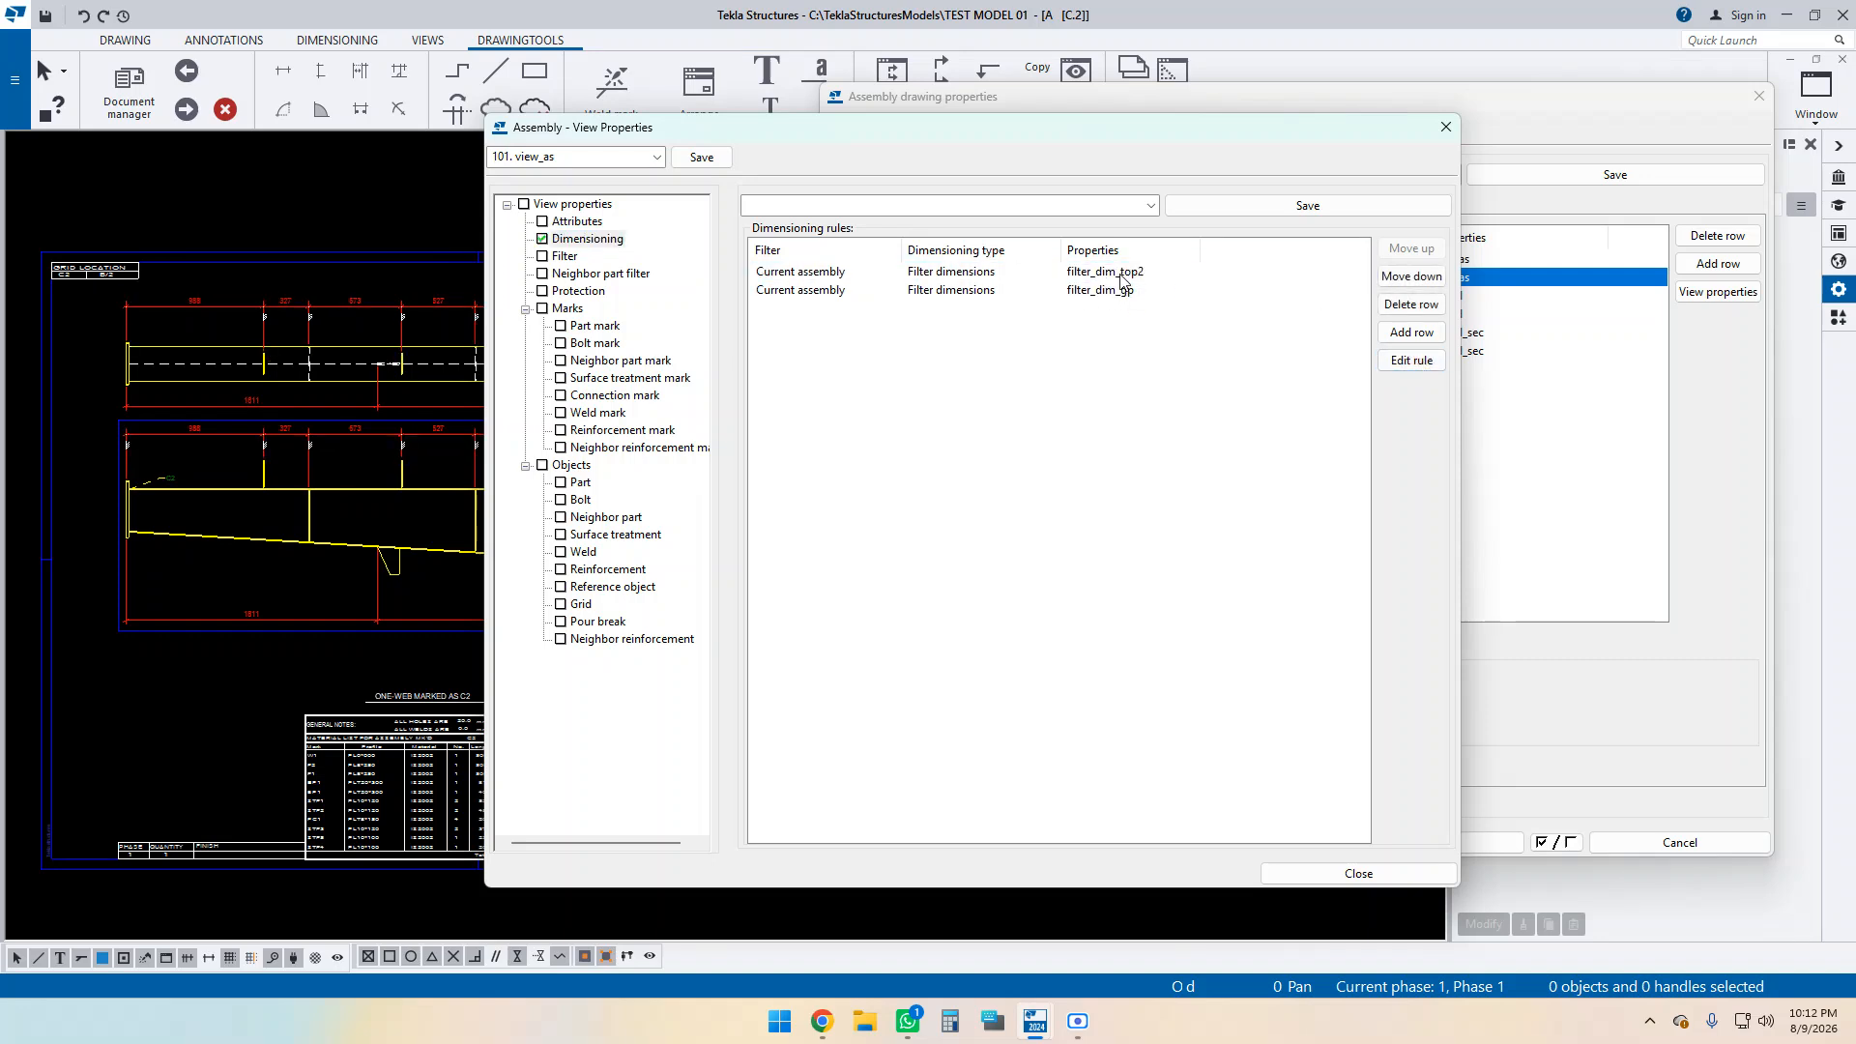
pyautogui.click(1411, 361)
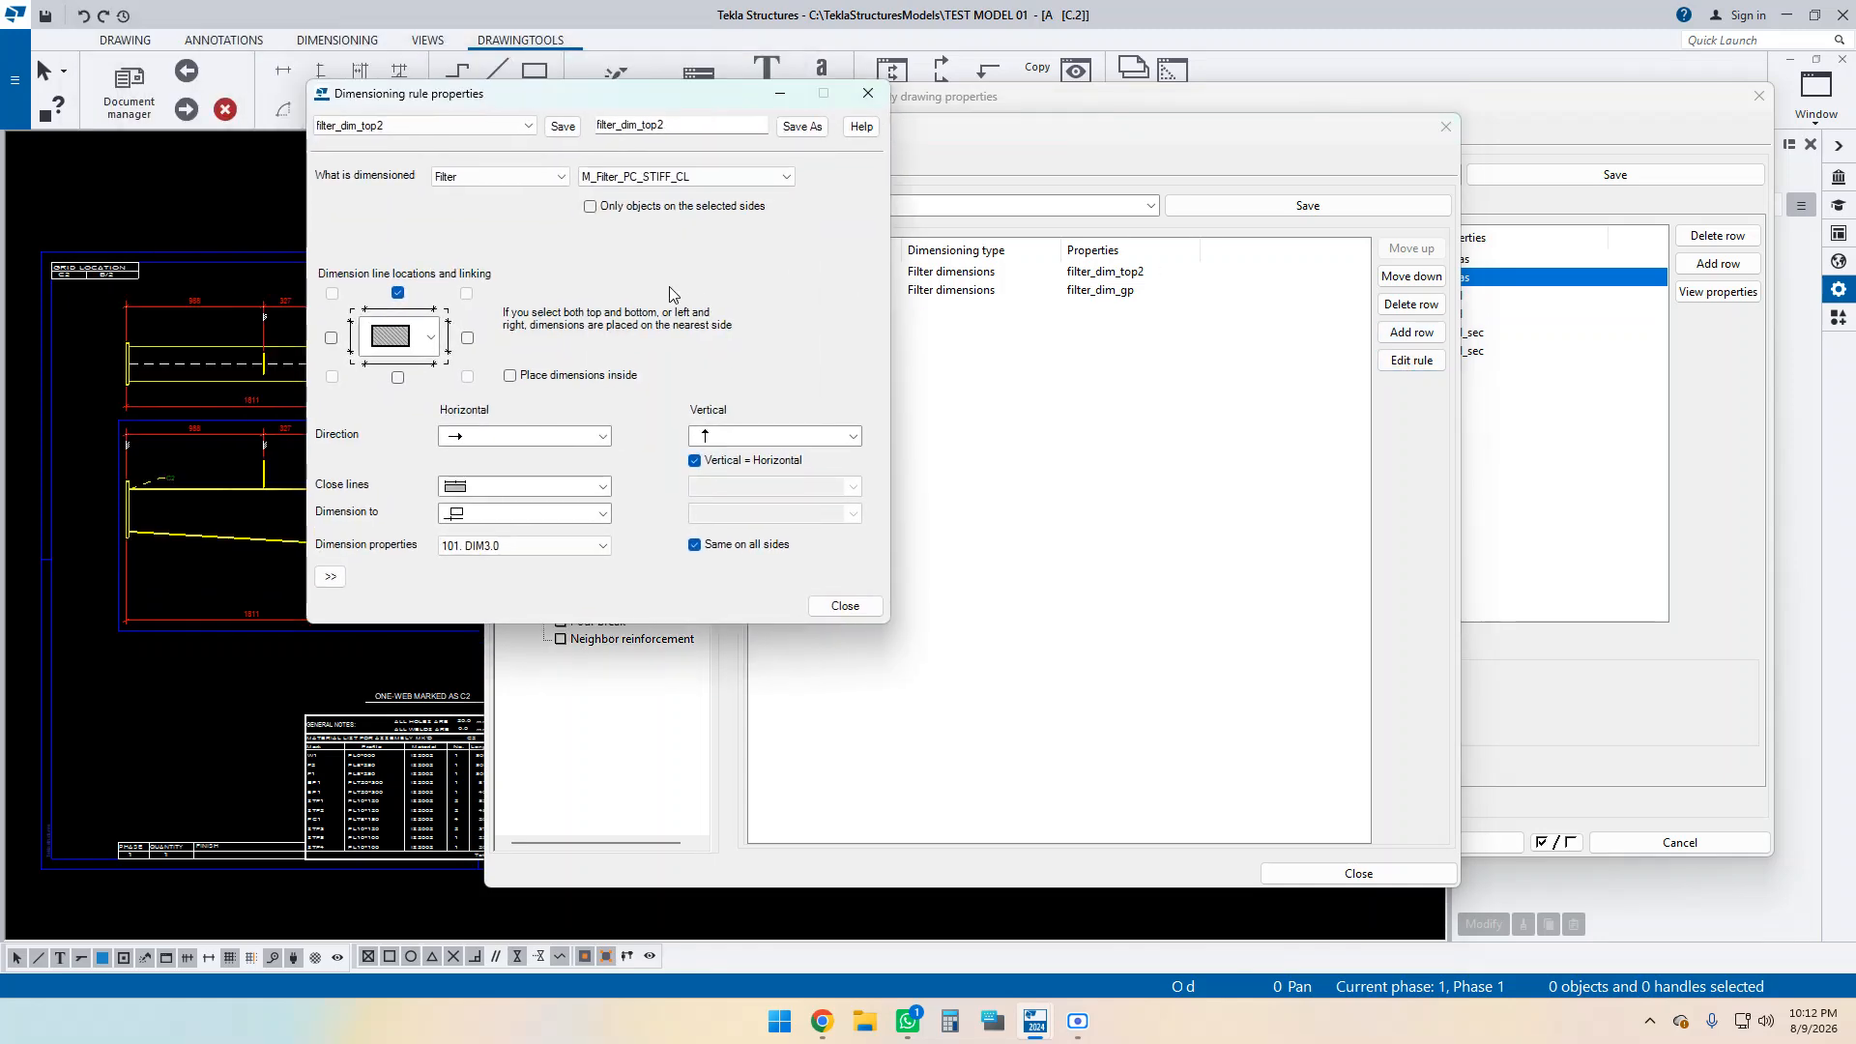
pyautogui.click(492, 550)
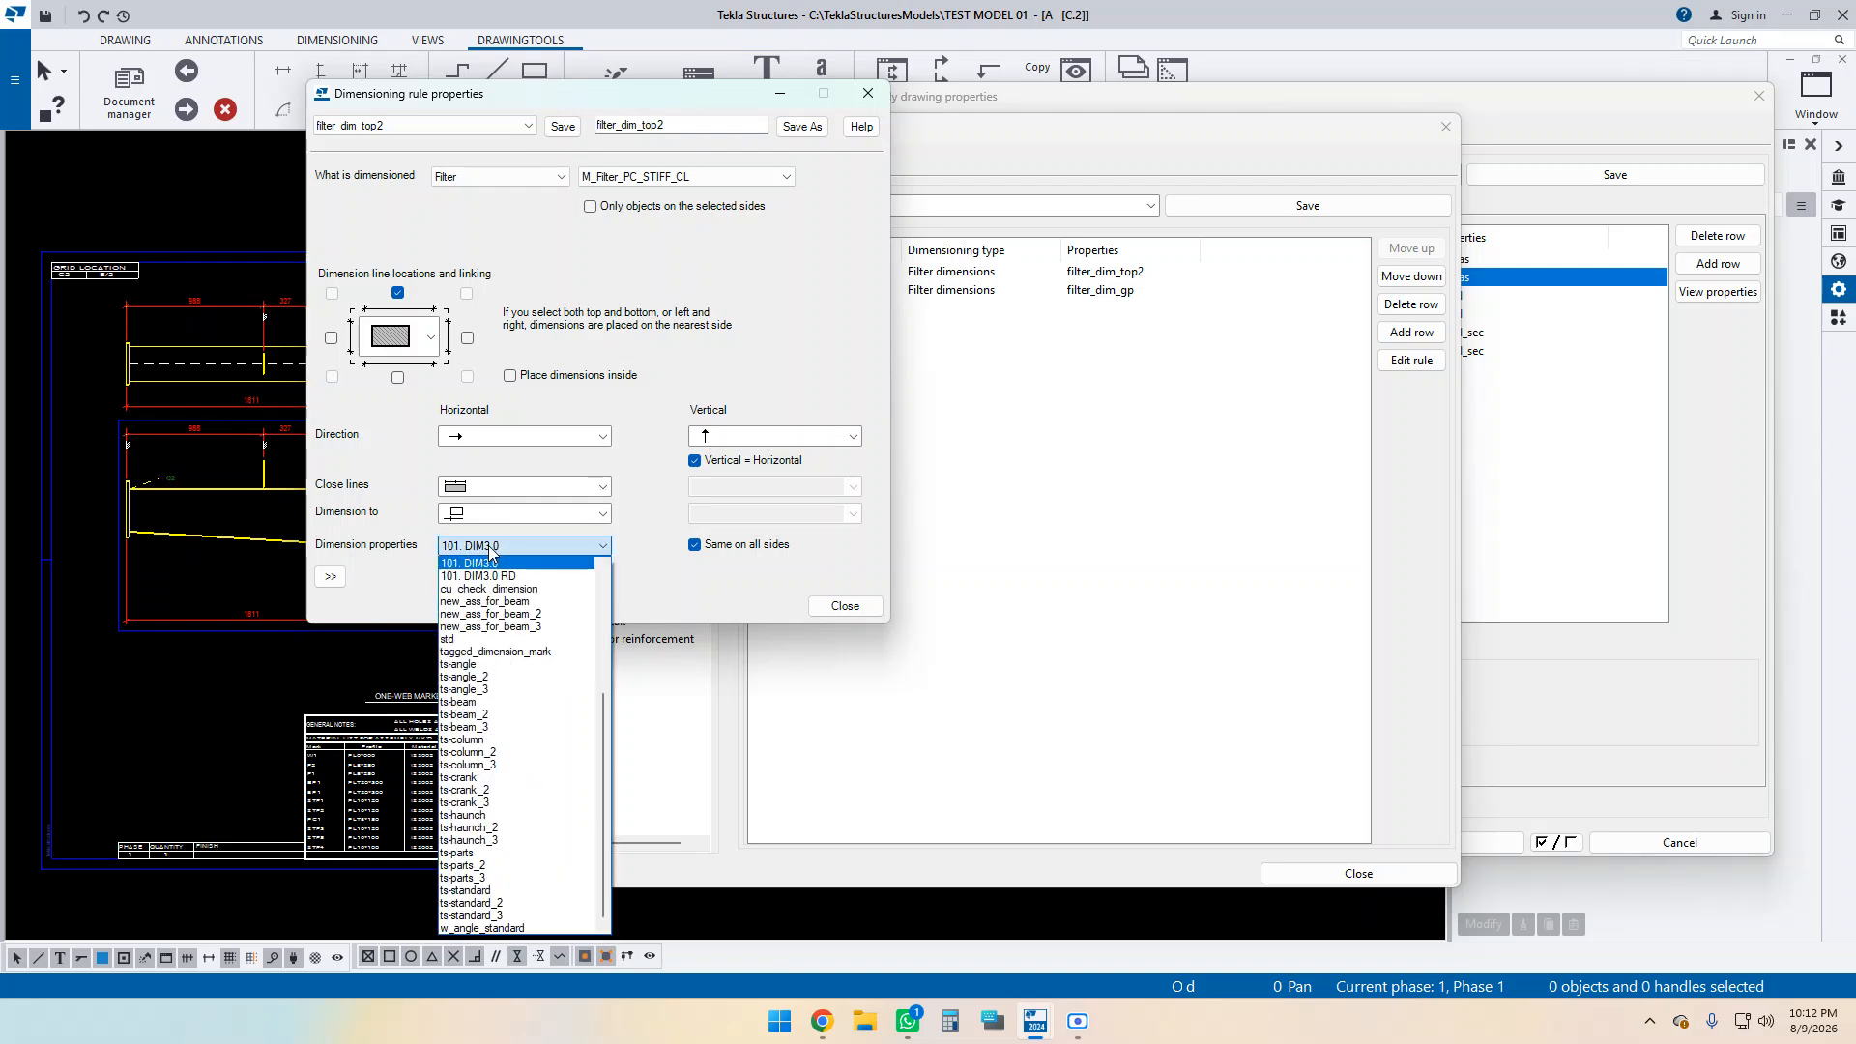
pyautogui.click(488, 577)
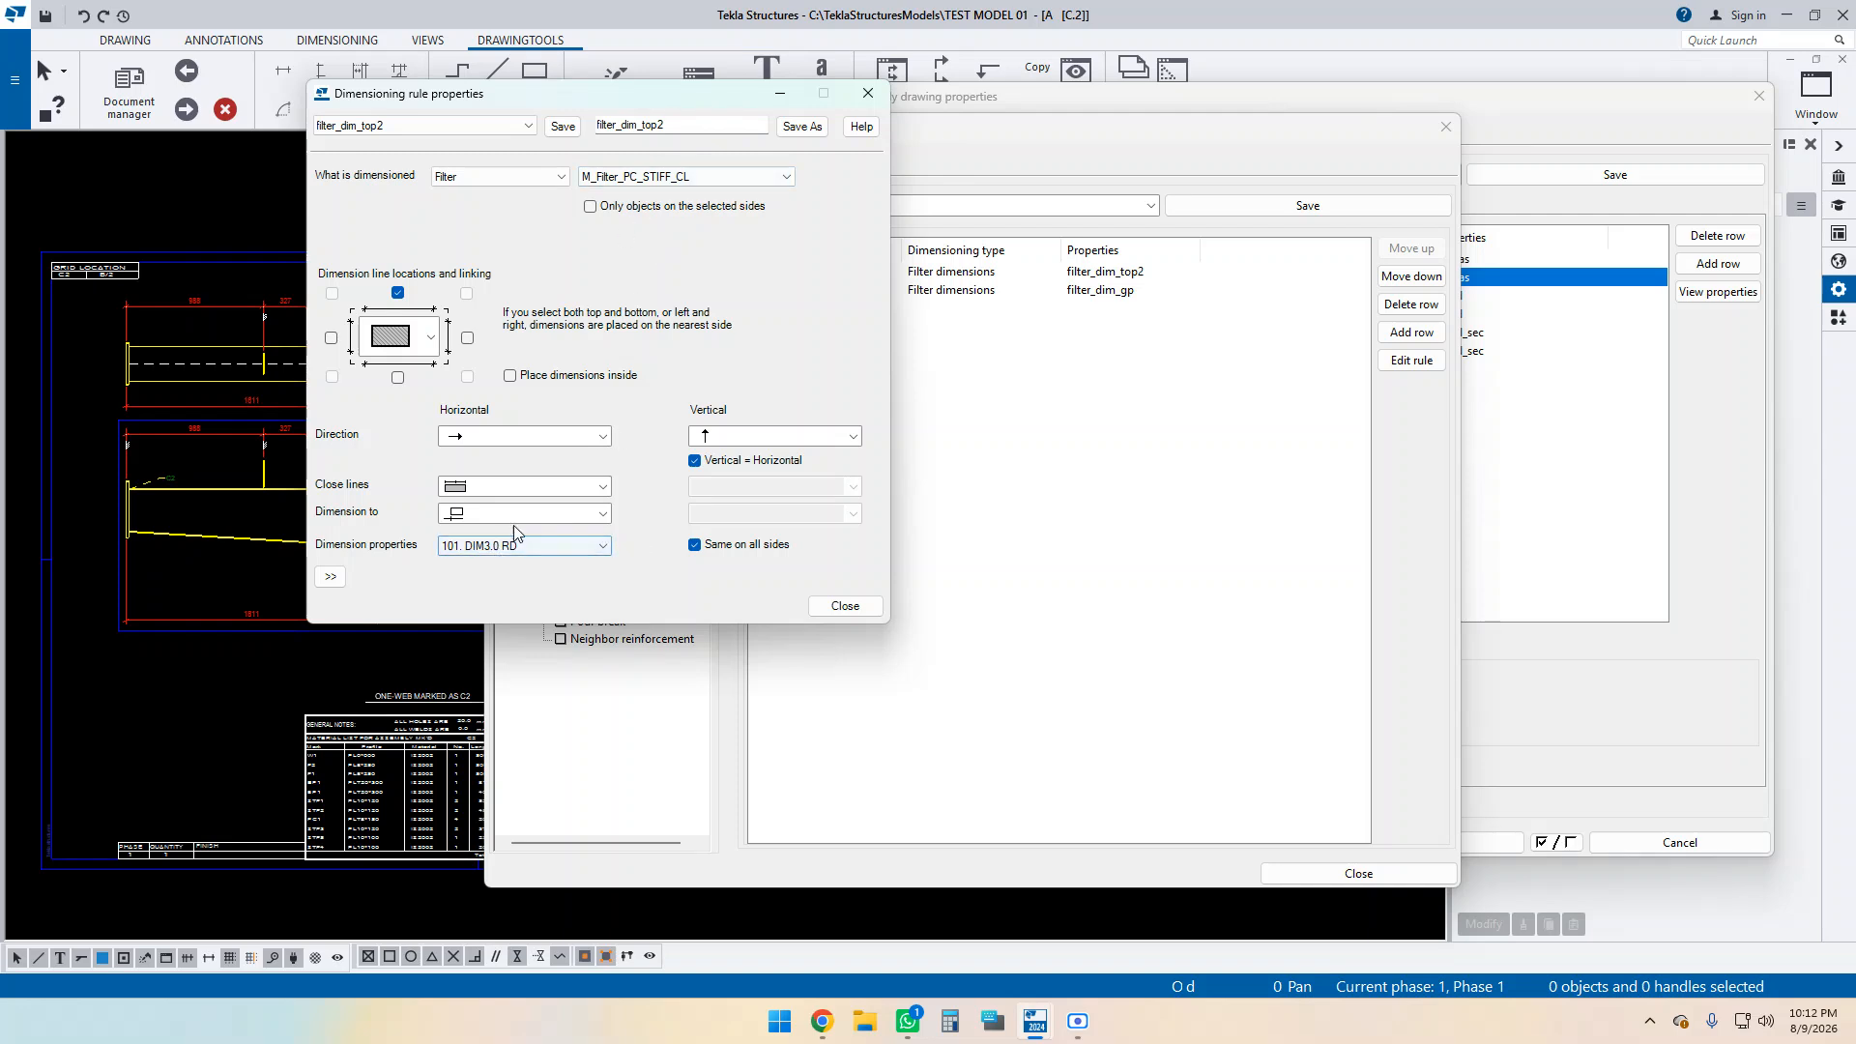
pyautogui.click(794, 127)
pyautogui.click(845, 607)
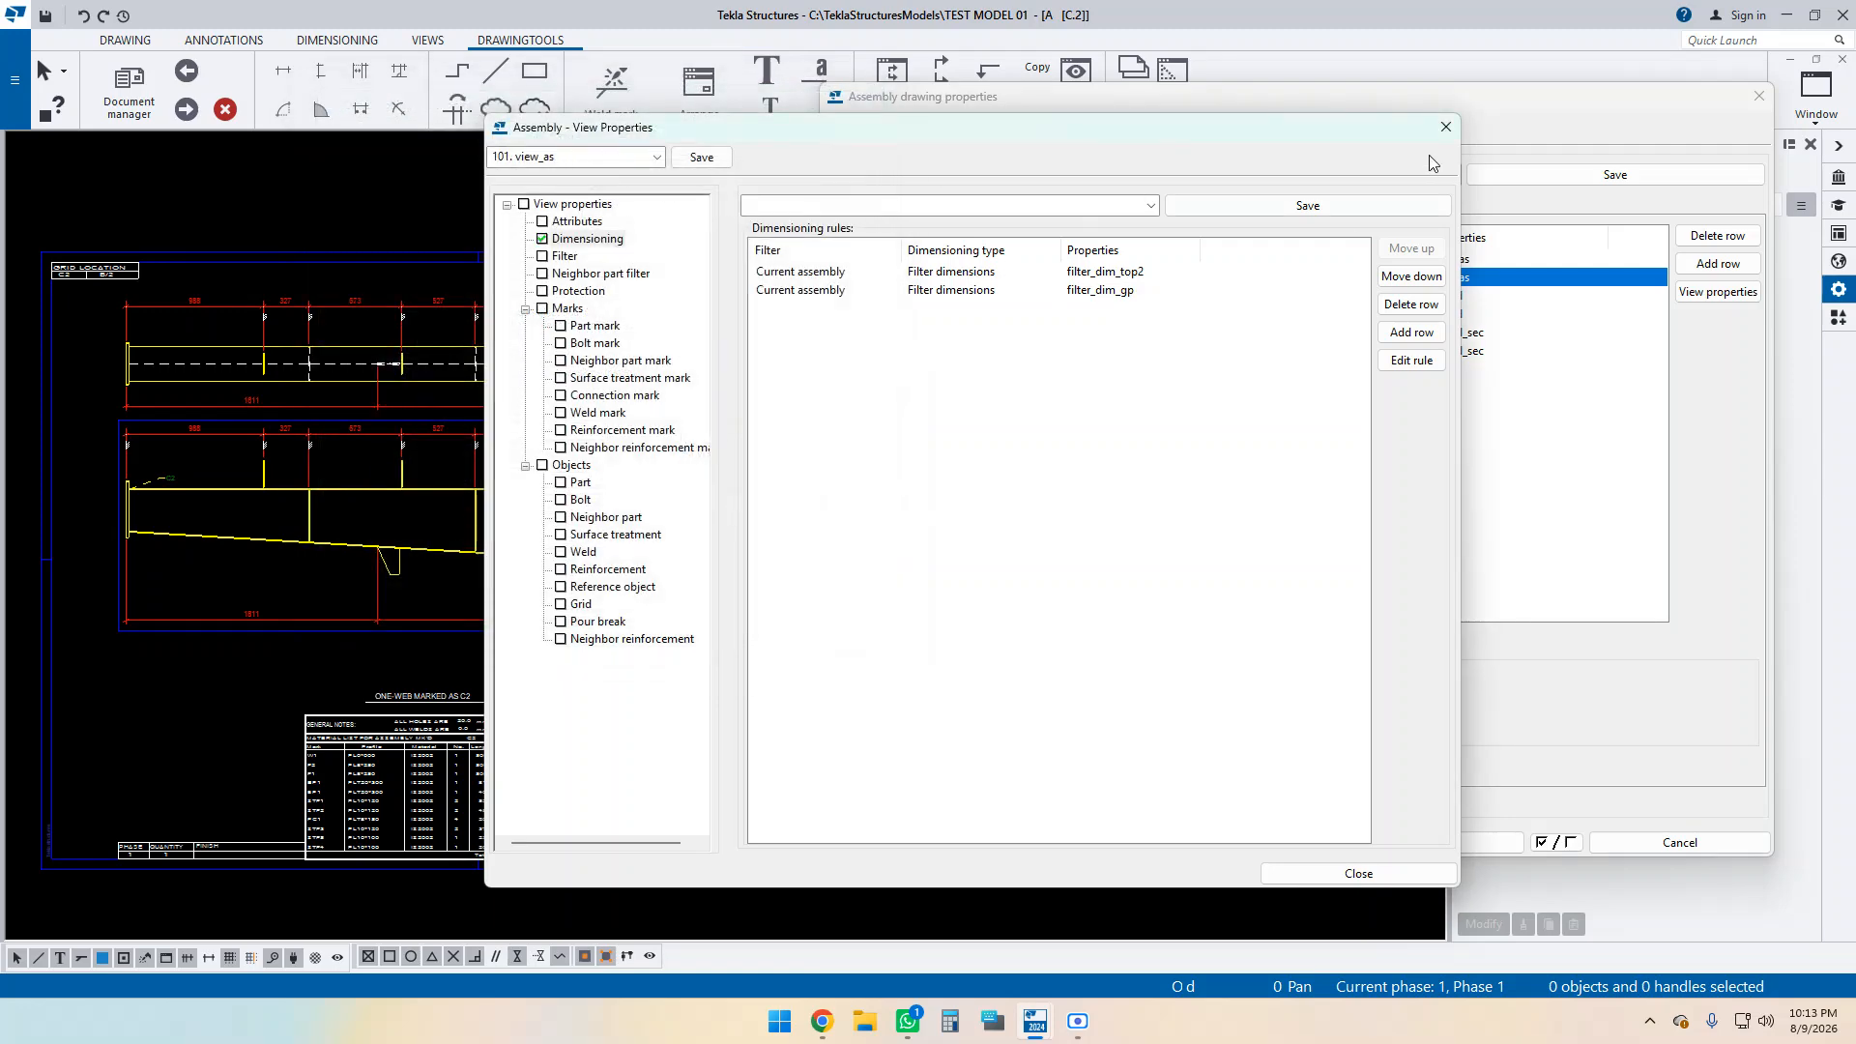
# Close the view properties and recreate the drawing with the updated filter_dim_top2 rule.
pyautogui.click(1445, 127)
pyautogui.click(1223, 803)
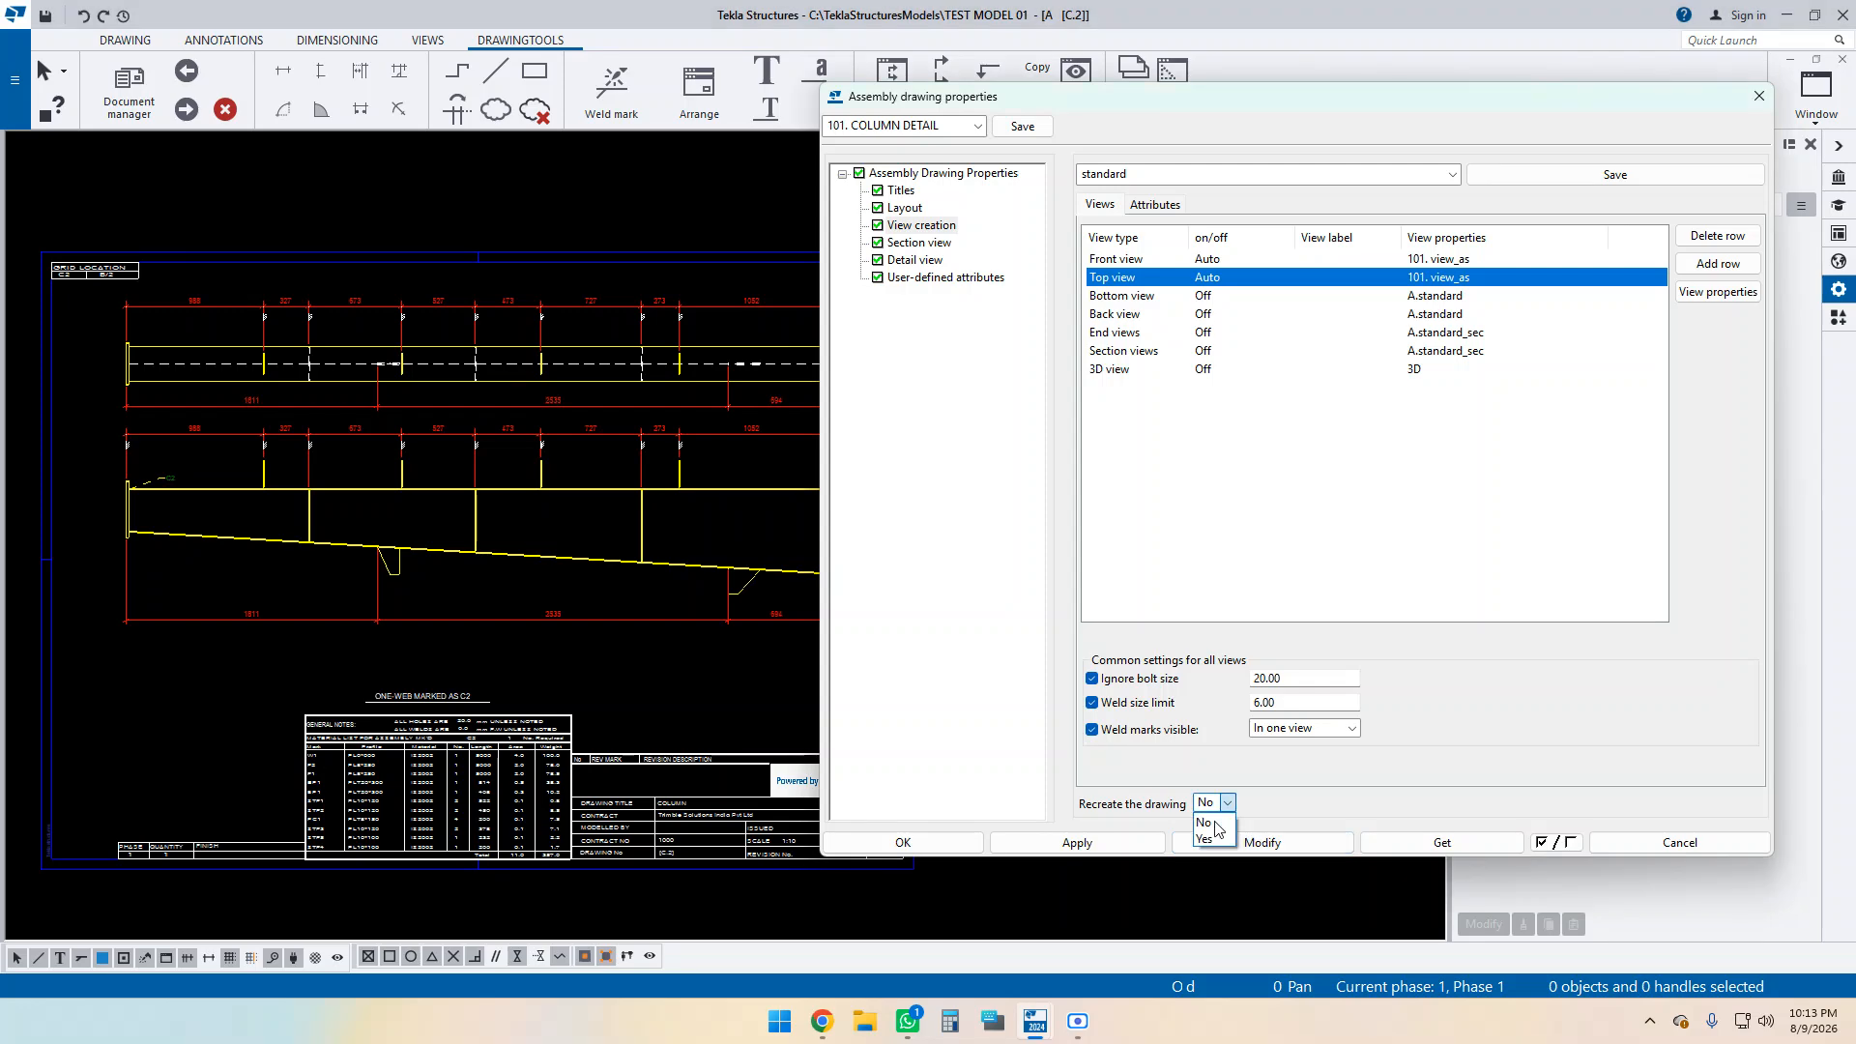
pyautogui.click(1204, 839)
pyautogui.click(899, 560)
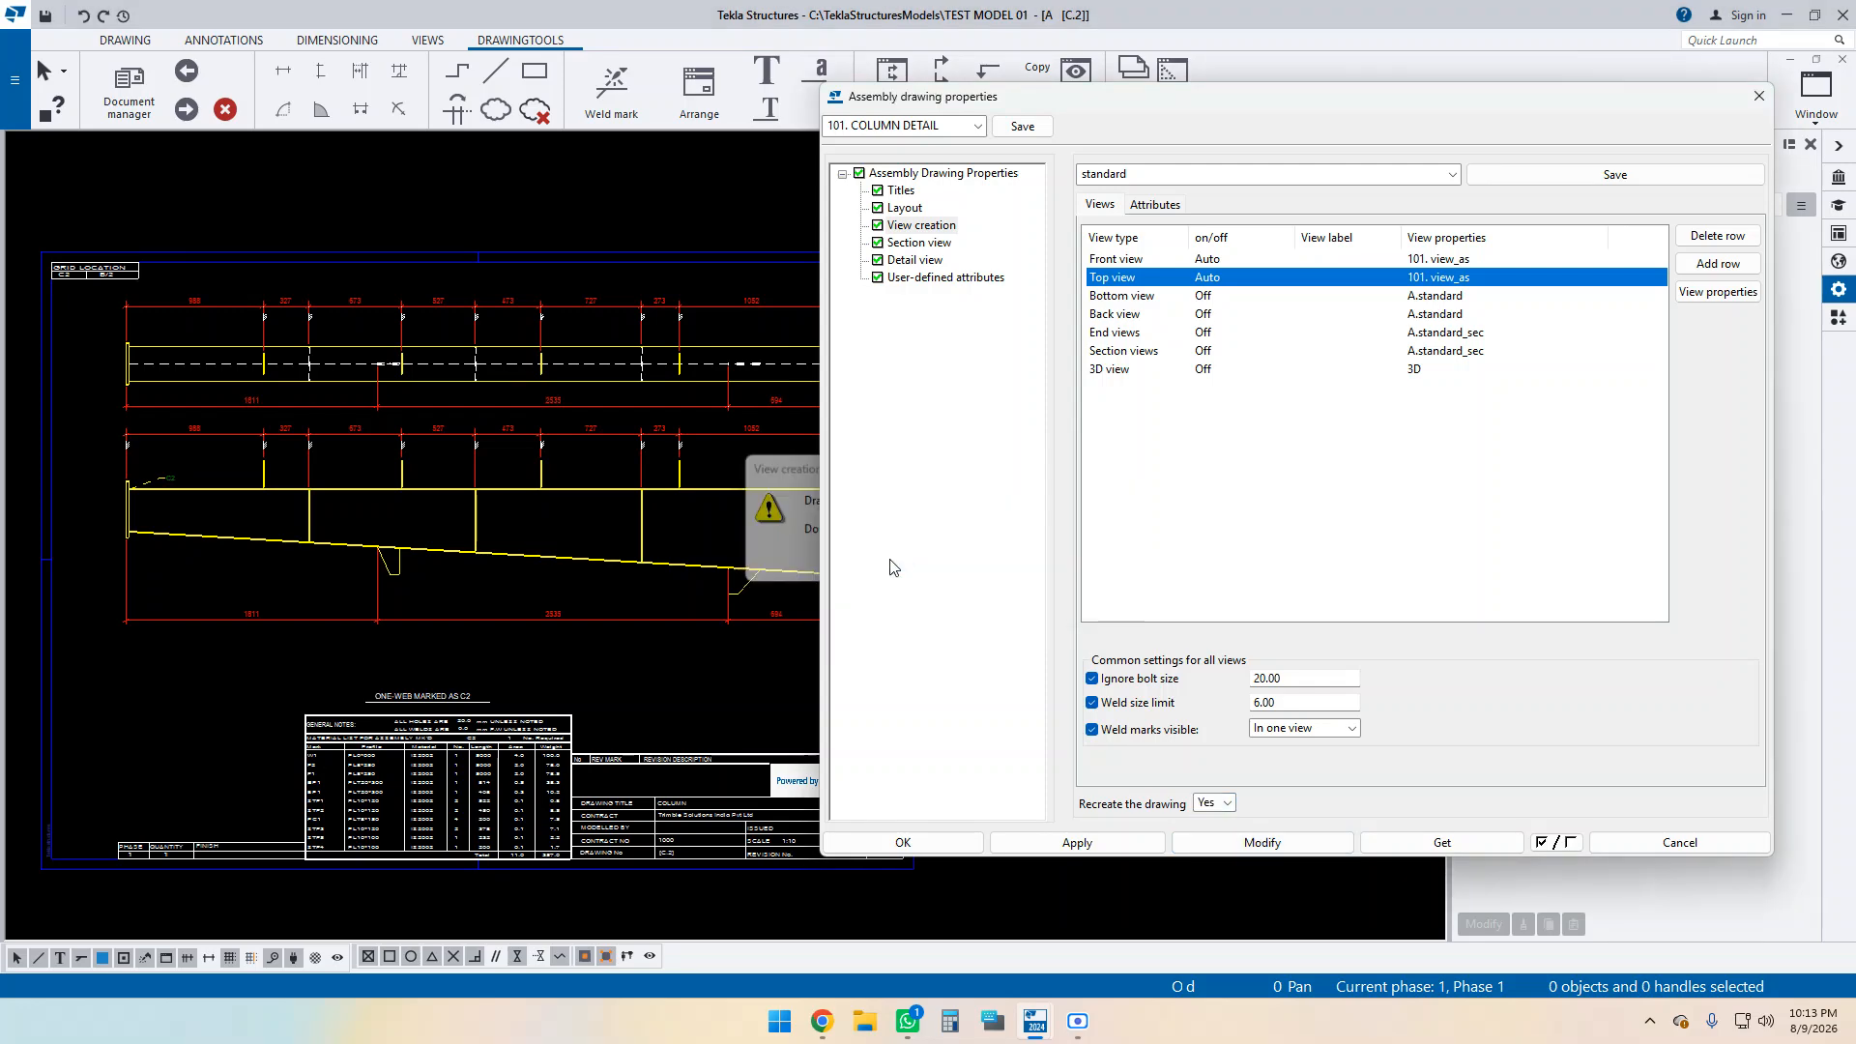
# Examine the running dimensions above the column and the gusset plate dimensions below it along both views.
pyautogui.scroll(5, 315, 477)
pyautogui.moveTo(441, 415); pyautogui.dragTo(524, 491, button='middle')
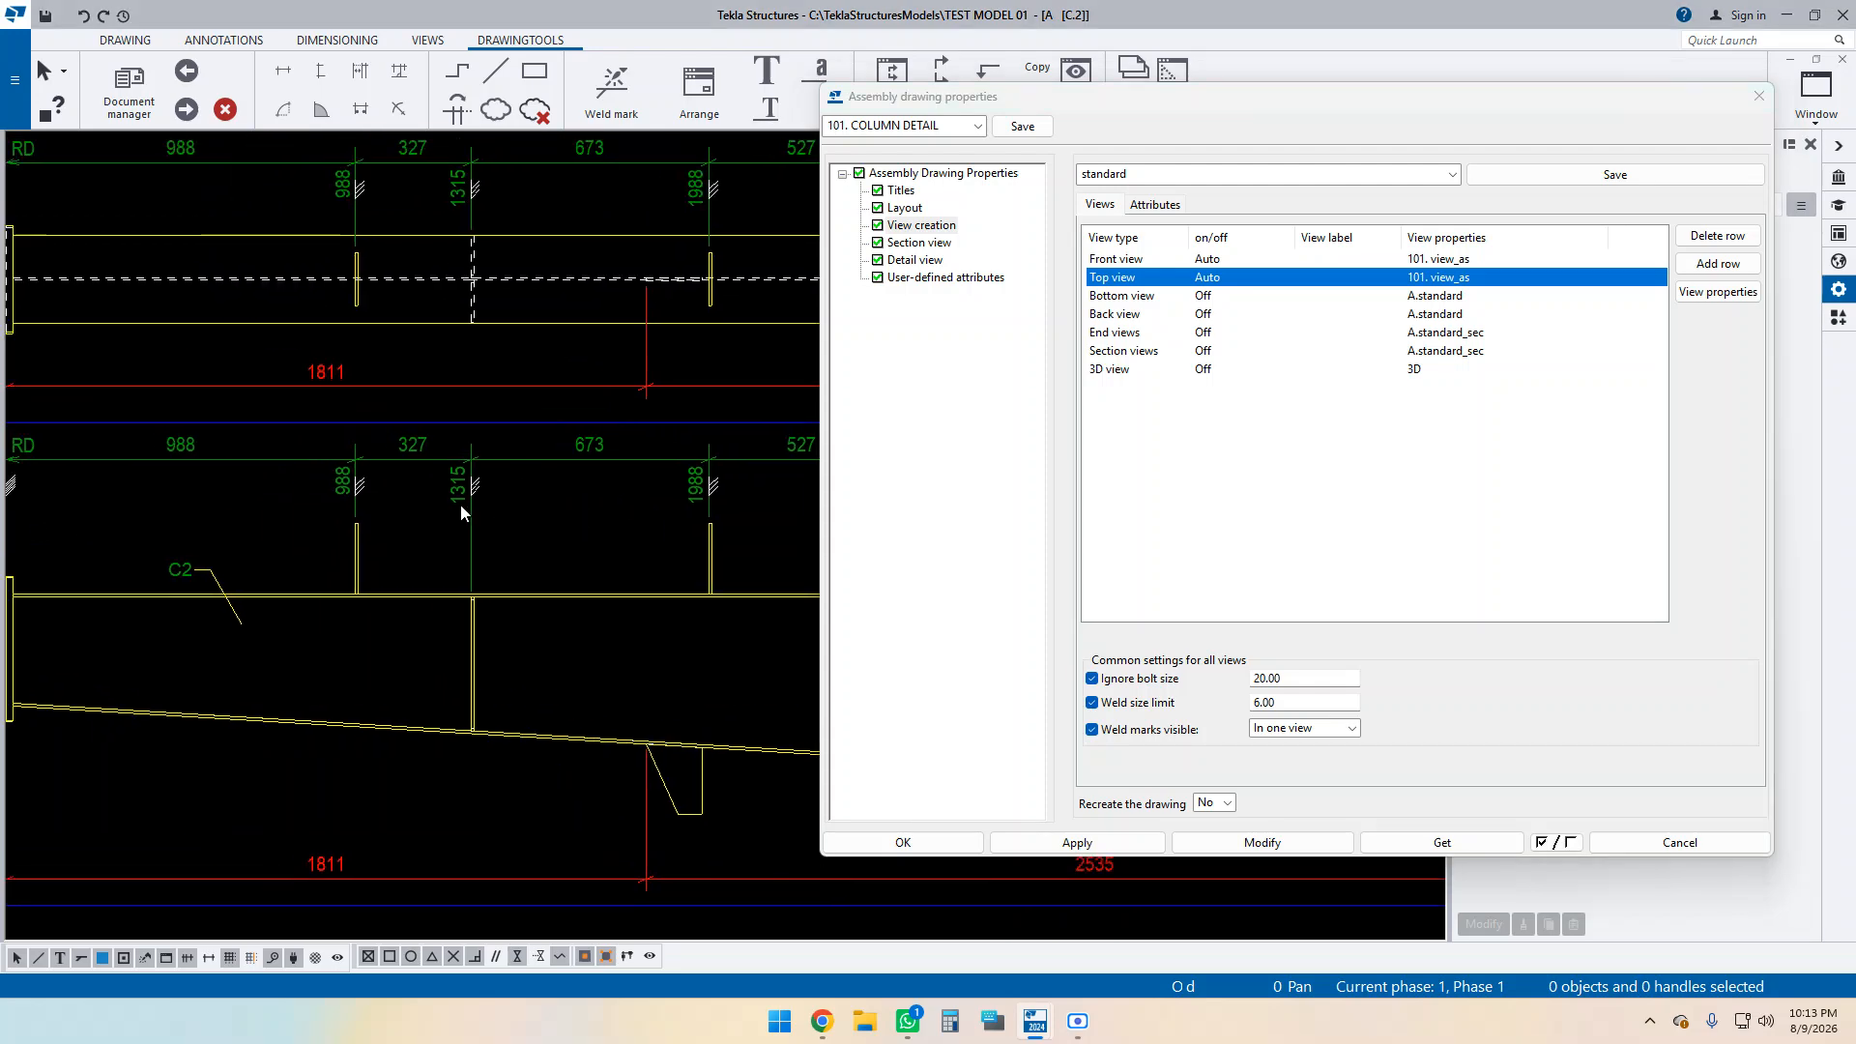
pyautogui.scroll(-3, 454, 454)
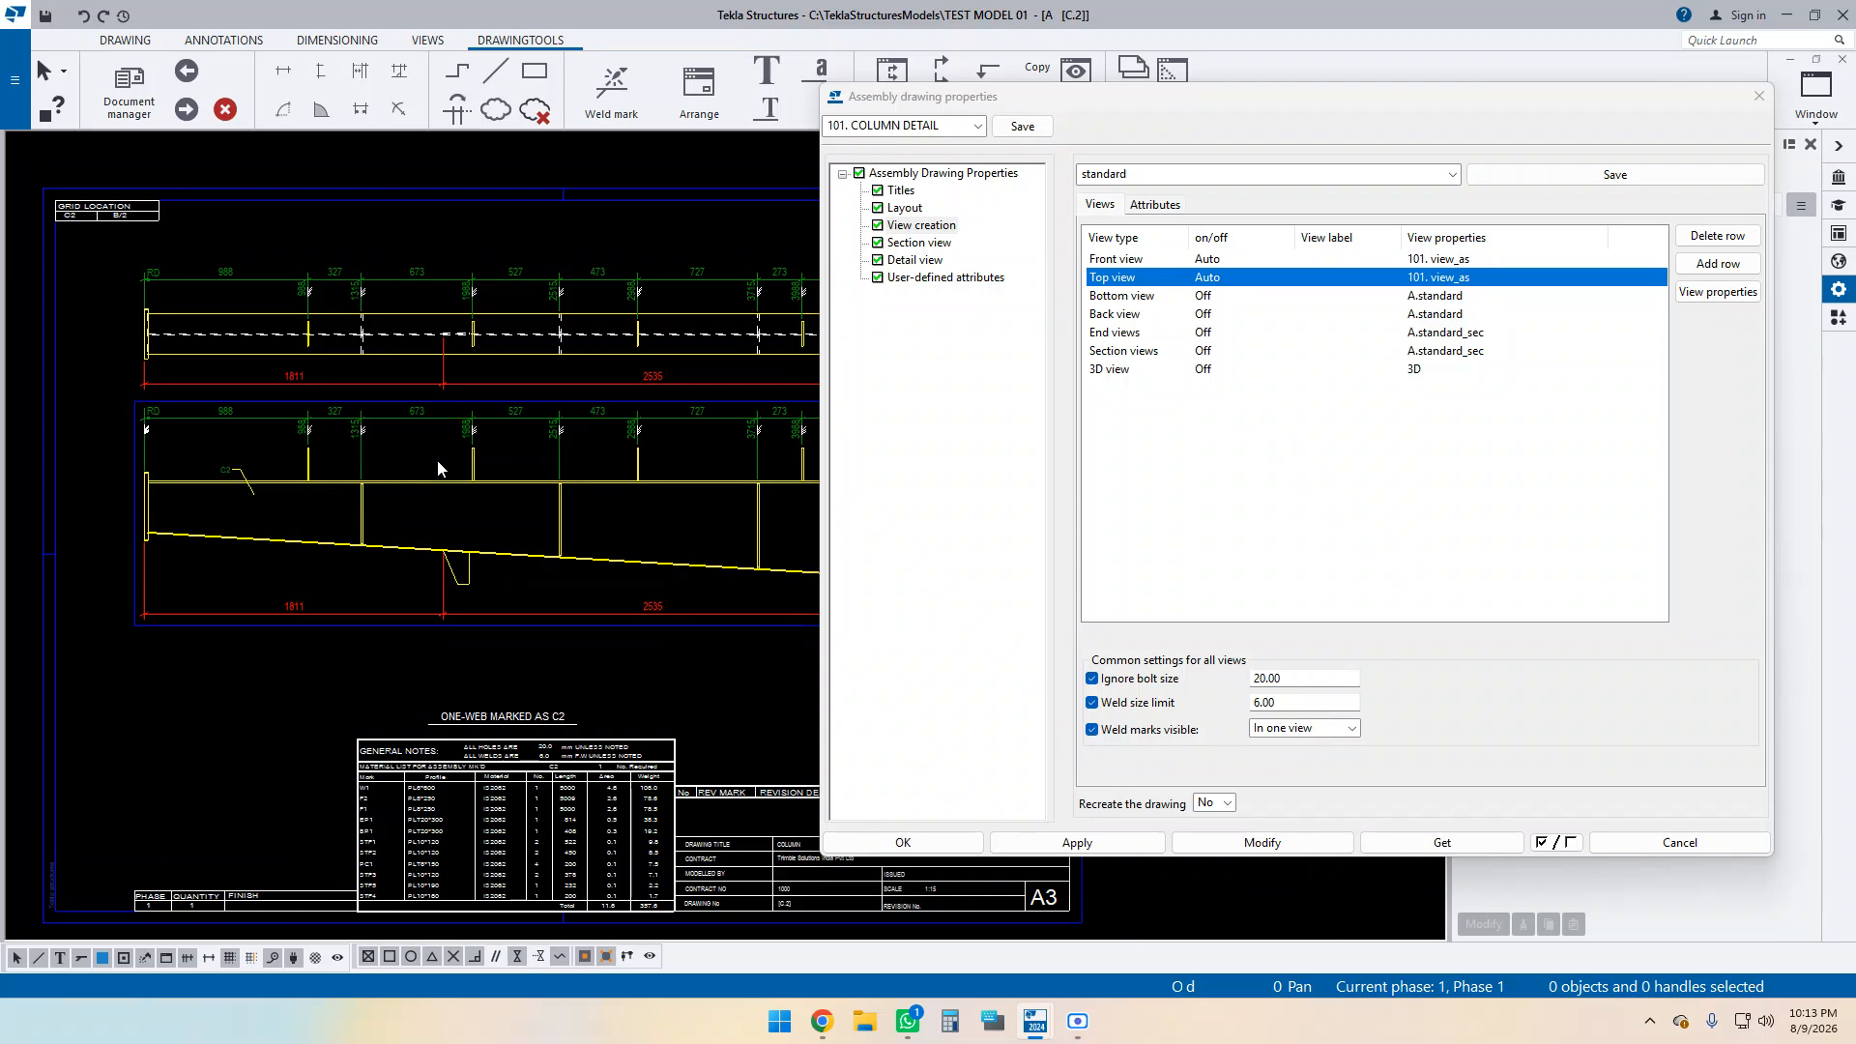
pyautogui.scroll(2, 398, 447)
pyautogui.moveTo(176, 464); pyautogui.dragTo(368, 484, button='middle')
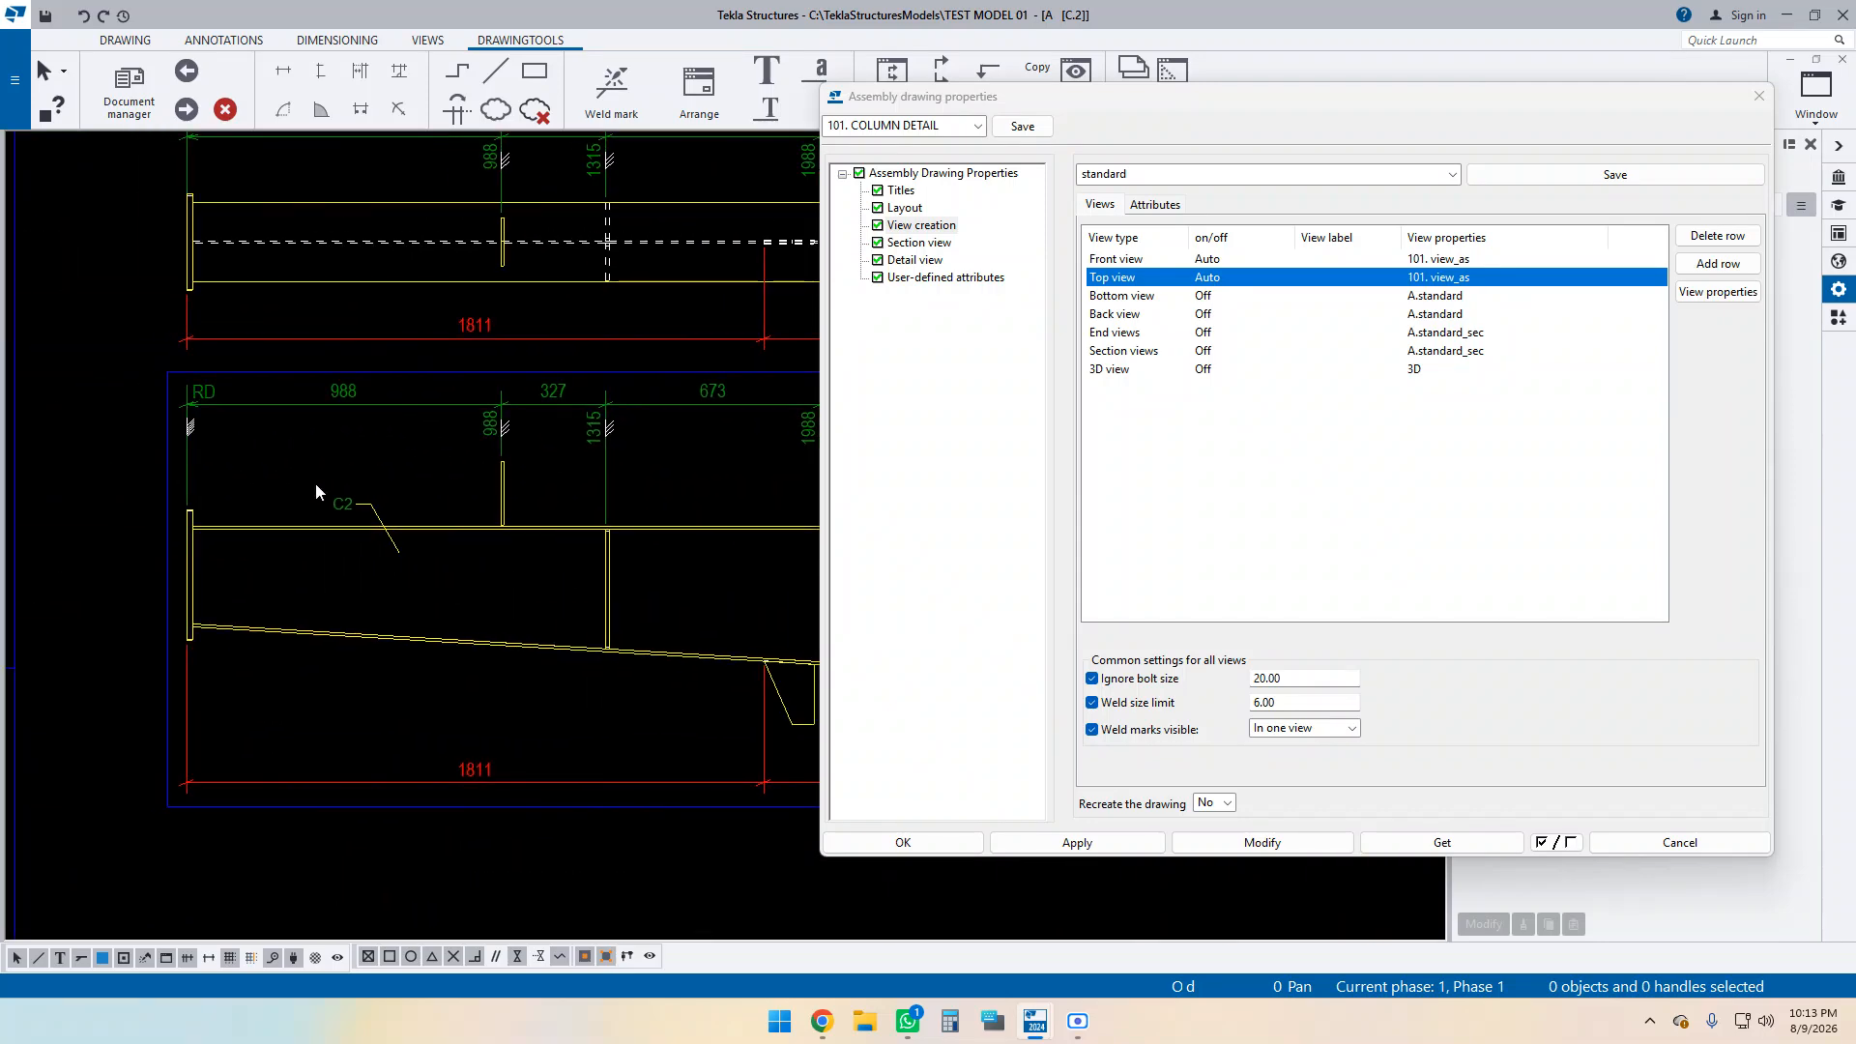
pyautogui.scroll(-1, 262, 447)
pyautogui.moveTo(804, 482); pyautogui.dragTo(314, 461, button='middle')
pyautogui.moveTo(703, 496); pyautogui.dragTo(300, 464, button='middle')
pyautogui.scroll(1, 194, 396)
pyautogui.moveTo(194, 396); pyautogui.dragTo(782, 434, button='middle')
pyautogui.moveTo(256, 447)
pyautogui.mouseDown(button='middle')
pyautogui.moveTo(620, 442)
pyautogui.moveTo(495, 393)
pyautogui.mouseUp(button='middle')
pyautogui.scroll(-4, 230, 399)
pyautogui.moveTo(629, 431)
pyautogui.mouseDown(button='middle')
pyautogui.moveTo(402, 511)
pyautogui.moveTo(476, 504)
pyautogui.moveTo(533, 430)
pyautogui.mouseUp(button='middle')
pyautogui.scroll(-1, 402, 522)
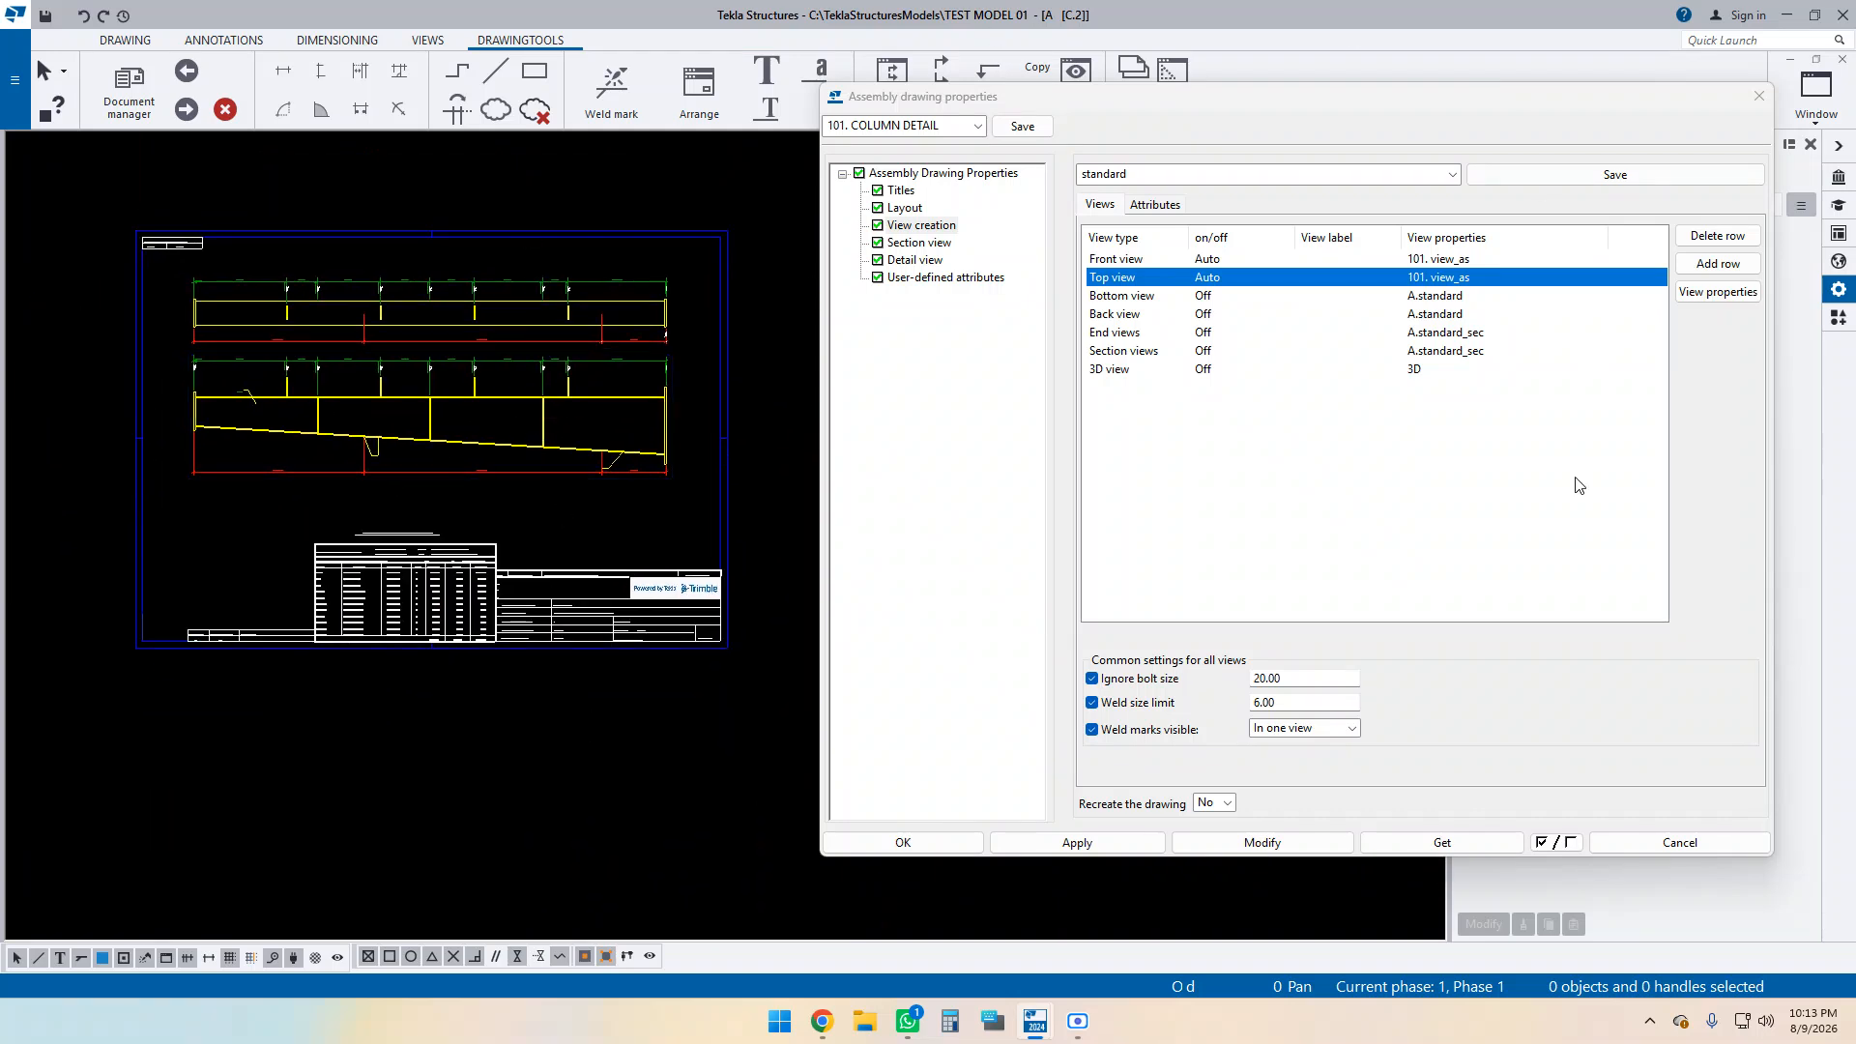
# Open the top view's 101. view_as properties and review its attributes, label, dimensioning rules and part filter.
pyautogui.click(1718, 291)
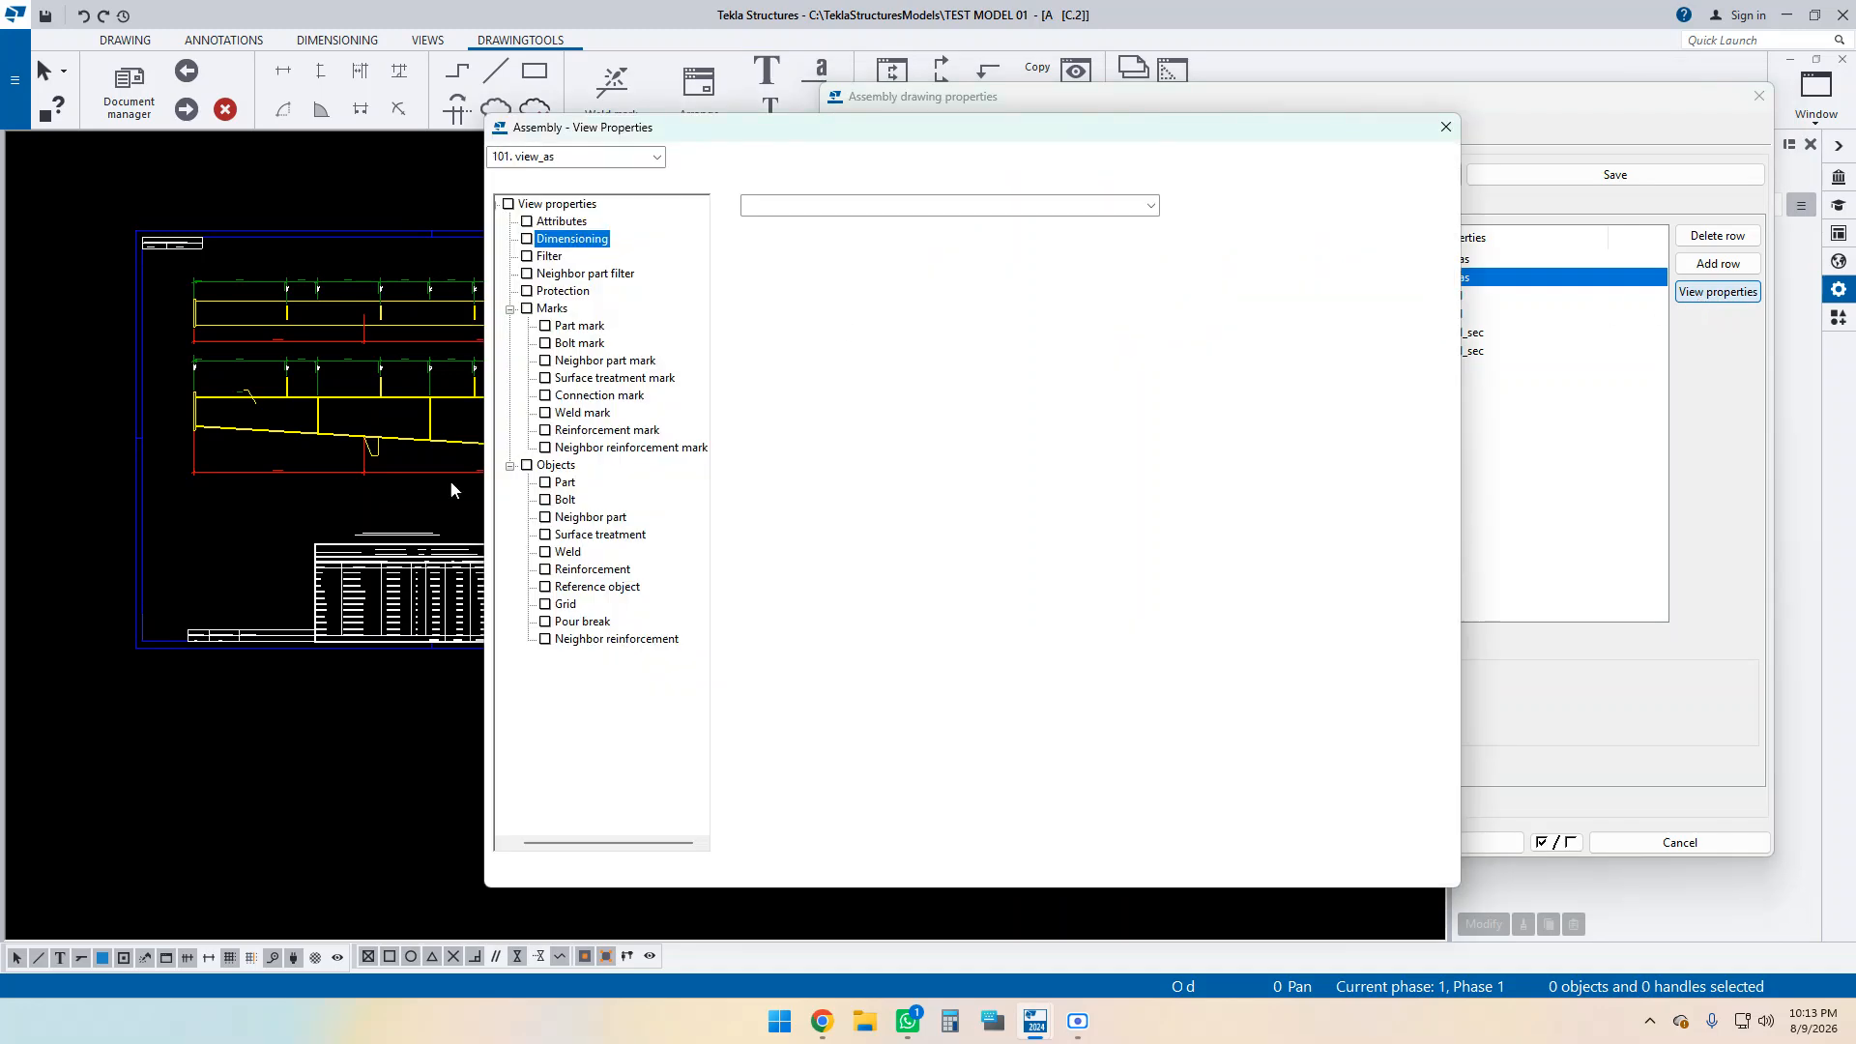
pyautogui.moveTo(794, 135)
pyautogui.mouseDown()
pyautogui.moveTo(1030, 125)
pyautogui.moveTo(990, 107)
pyautogui.mouseUp()
pyautogui.moveTo(390, 424); pyautogui.dragTo(389, 489, button='middle')
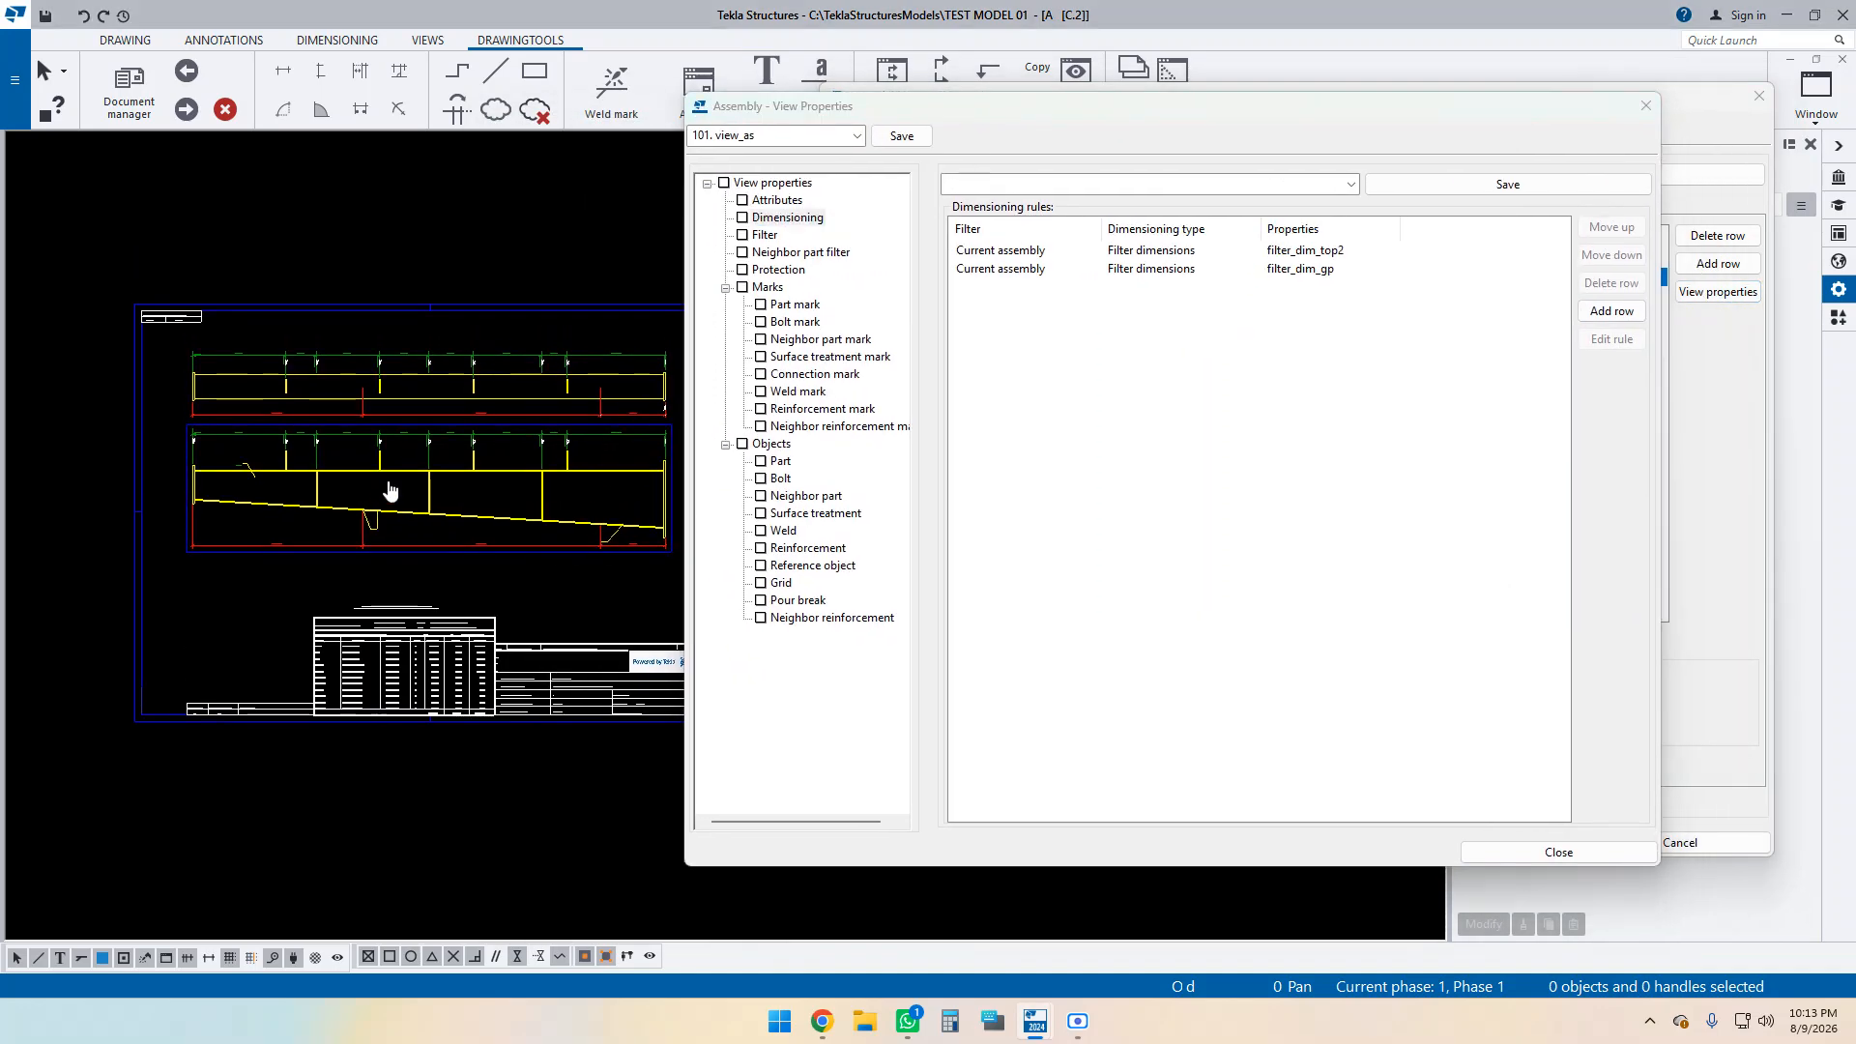
pyautogui.click(763, 184)
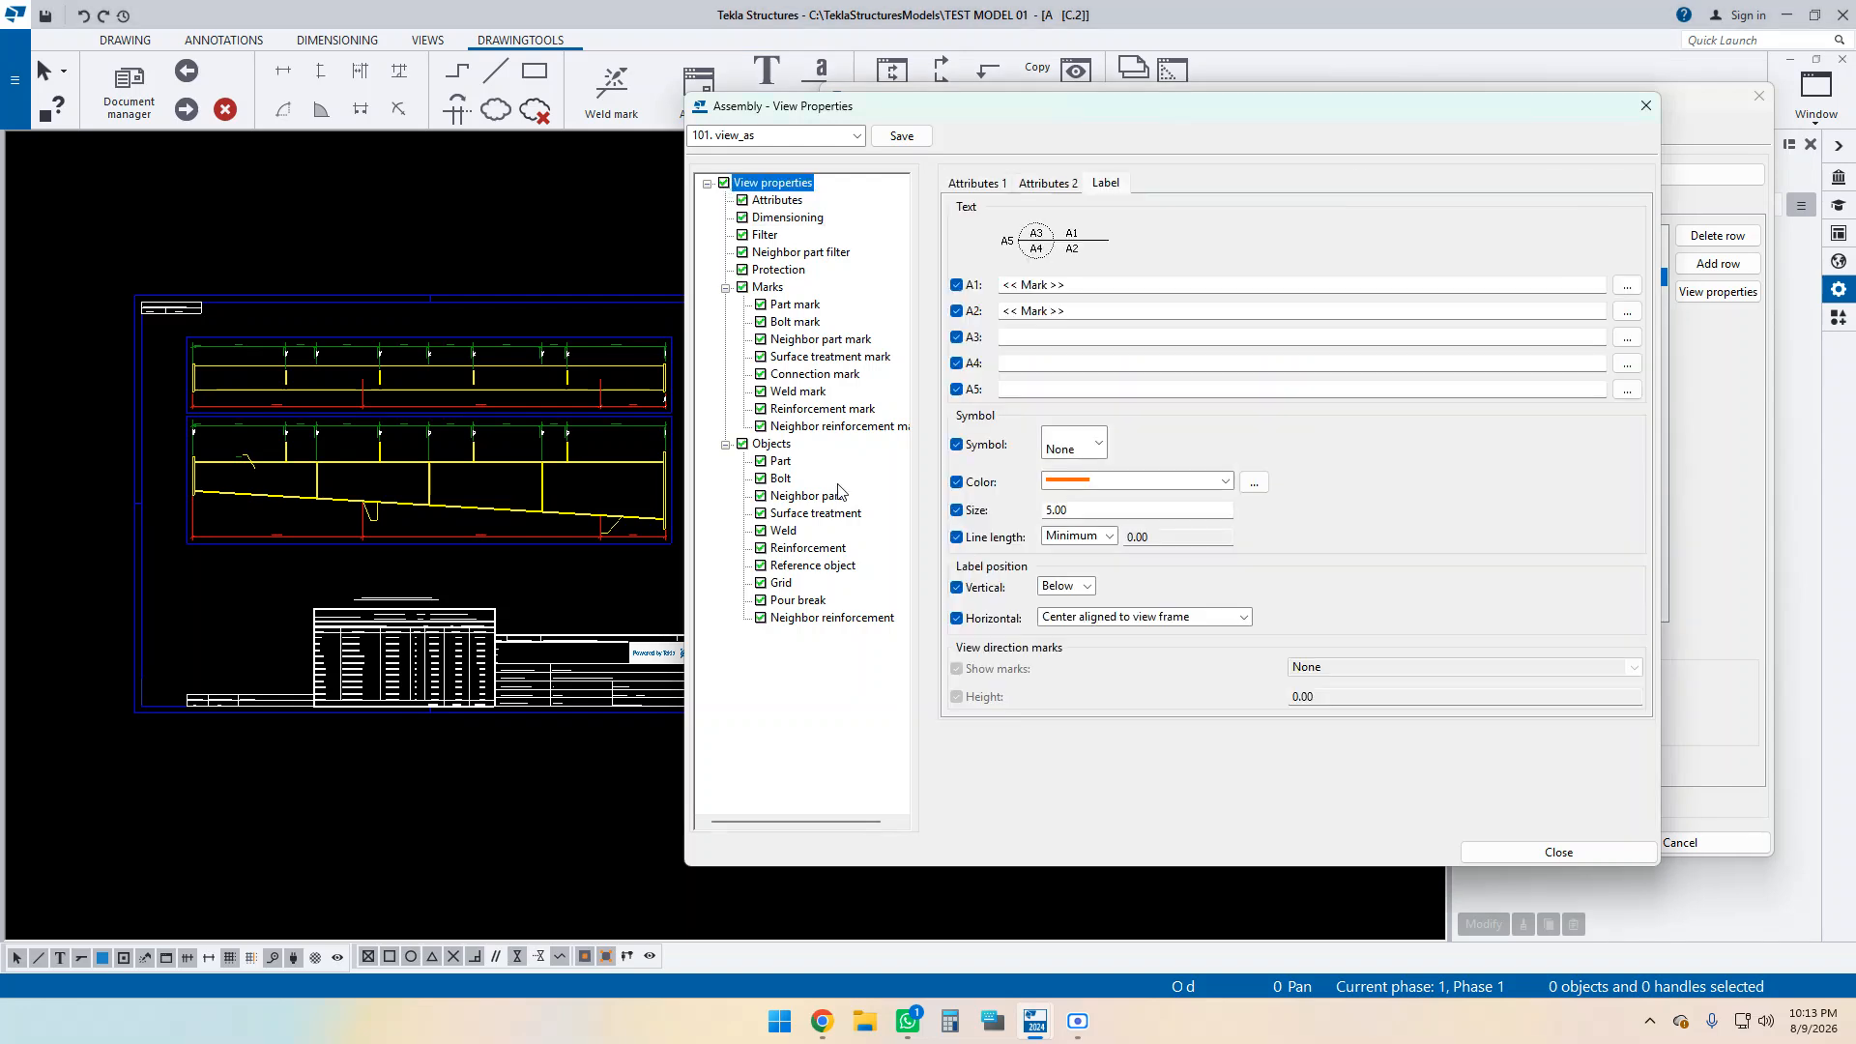
pyautogui.click(785, 201)
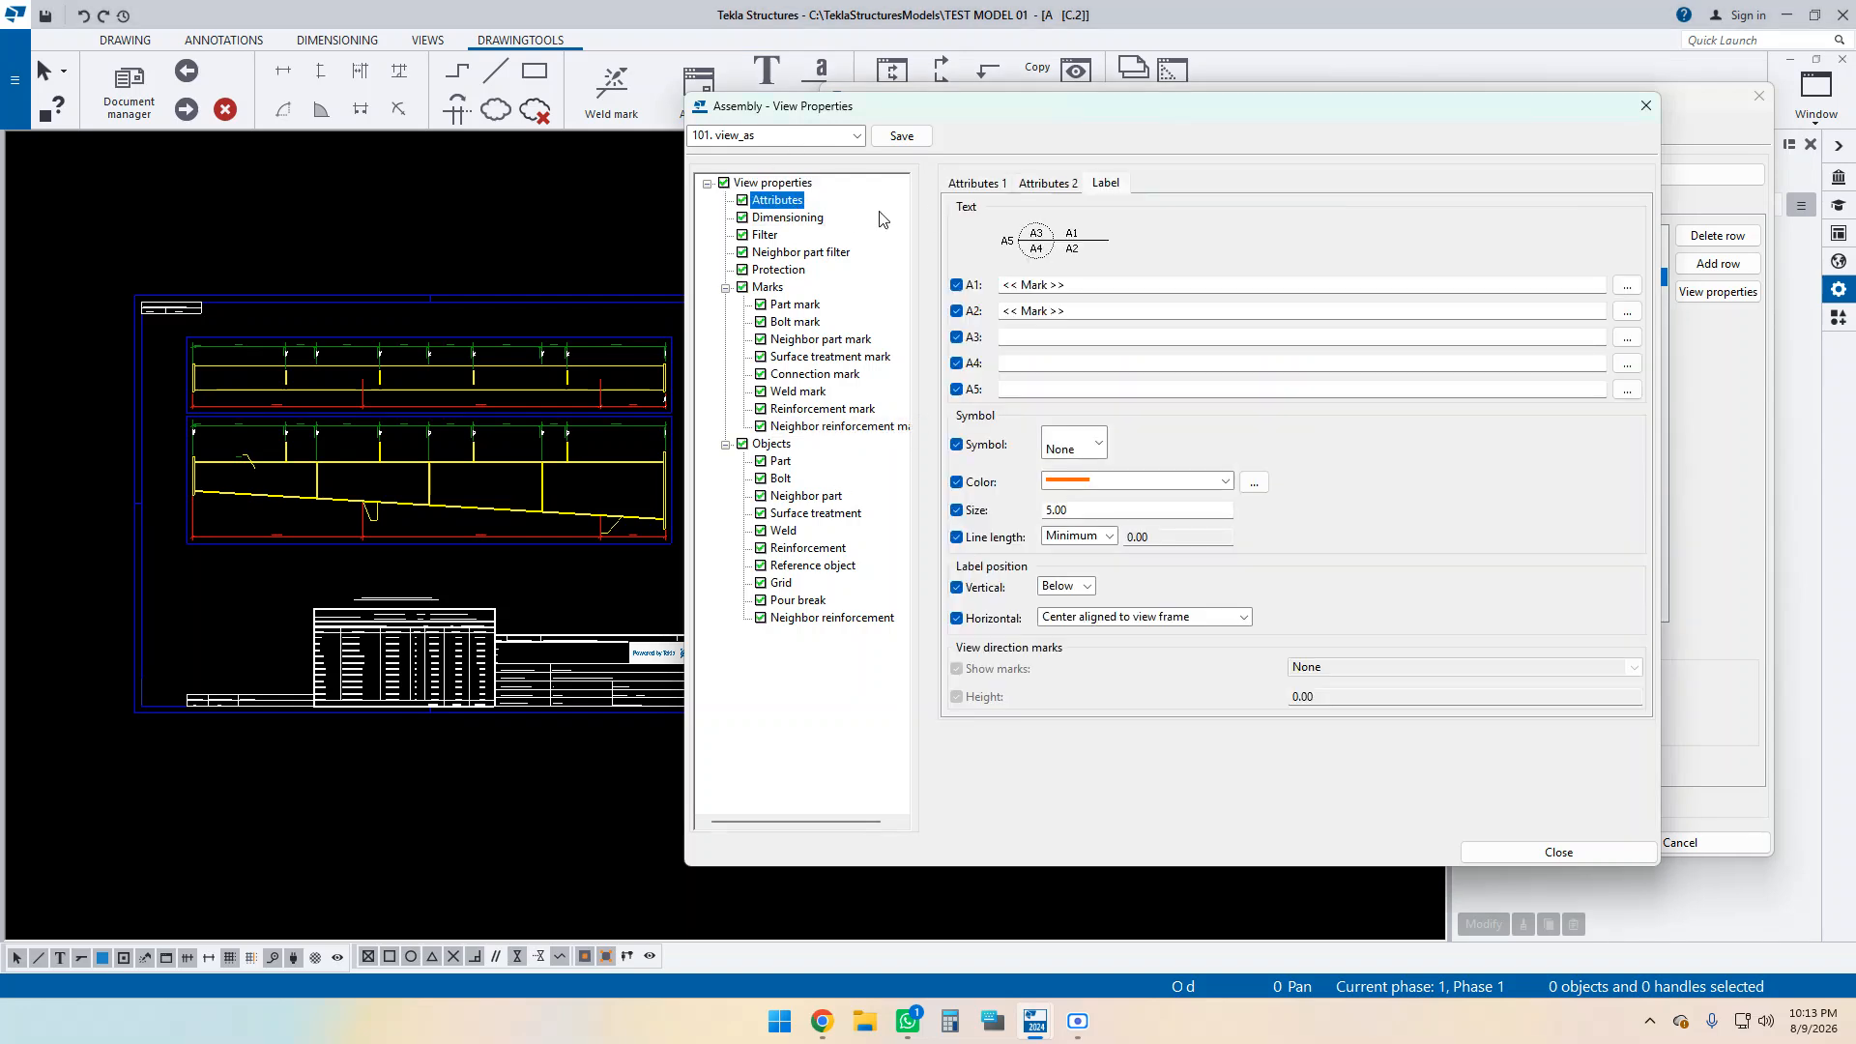
pyautogui.click(979, 185)
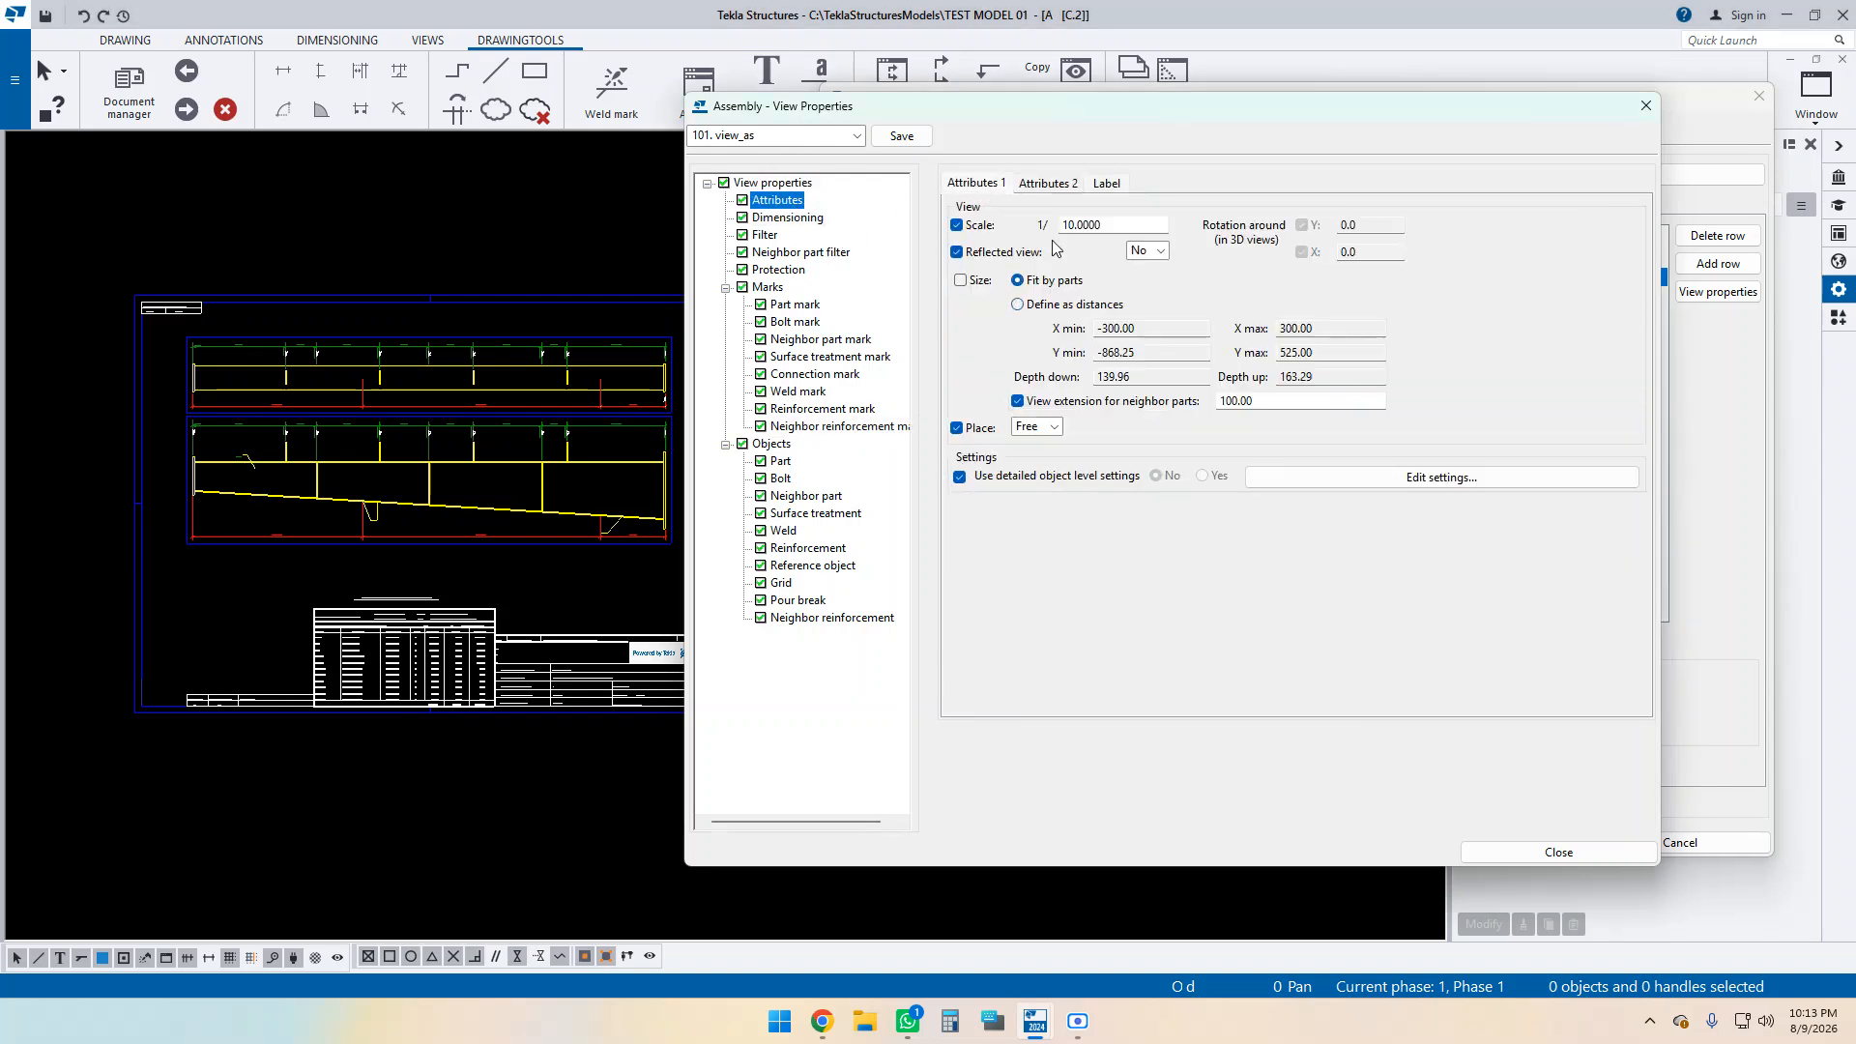
pyautogui.click(785, 219)
pyautogui.click(769, 237)
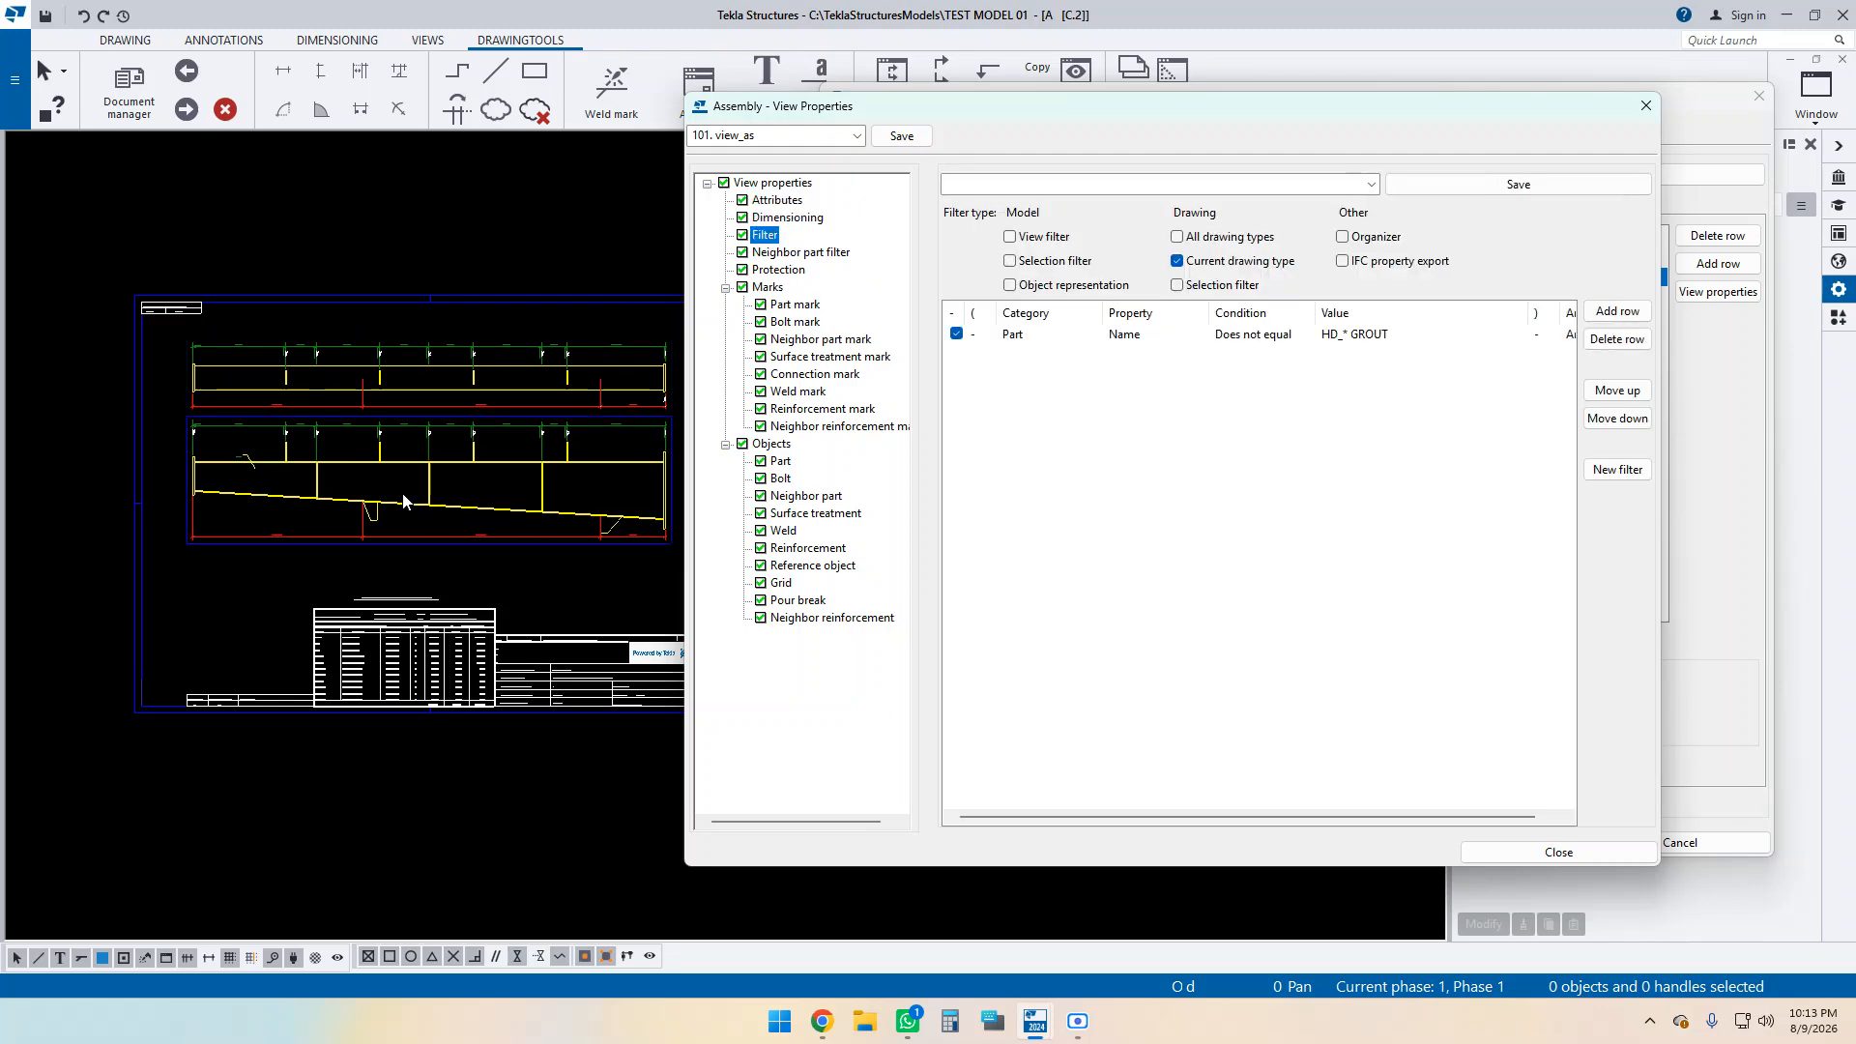
pyautogui.scroll(2, 383, 472)
pyautogui.moveTo(383, 472)
pyautogui.mouseDown(button='middle')
pyautogui.moveTo(384, 533)
pyautogui.moveTo(428, 460)
pyautogui.mouseUp(button='middle')
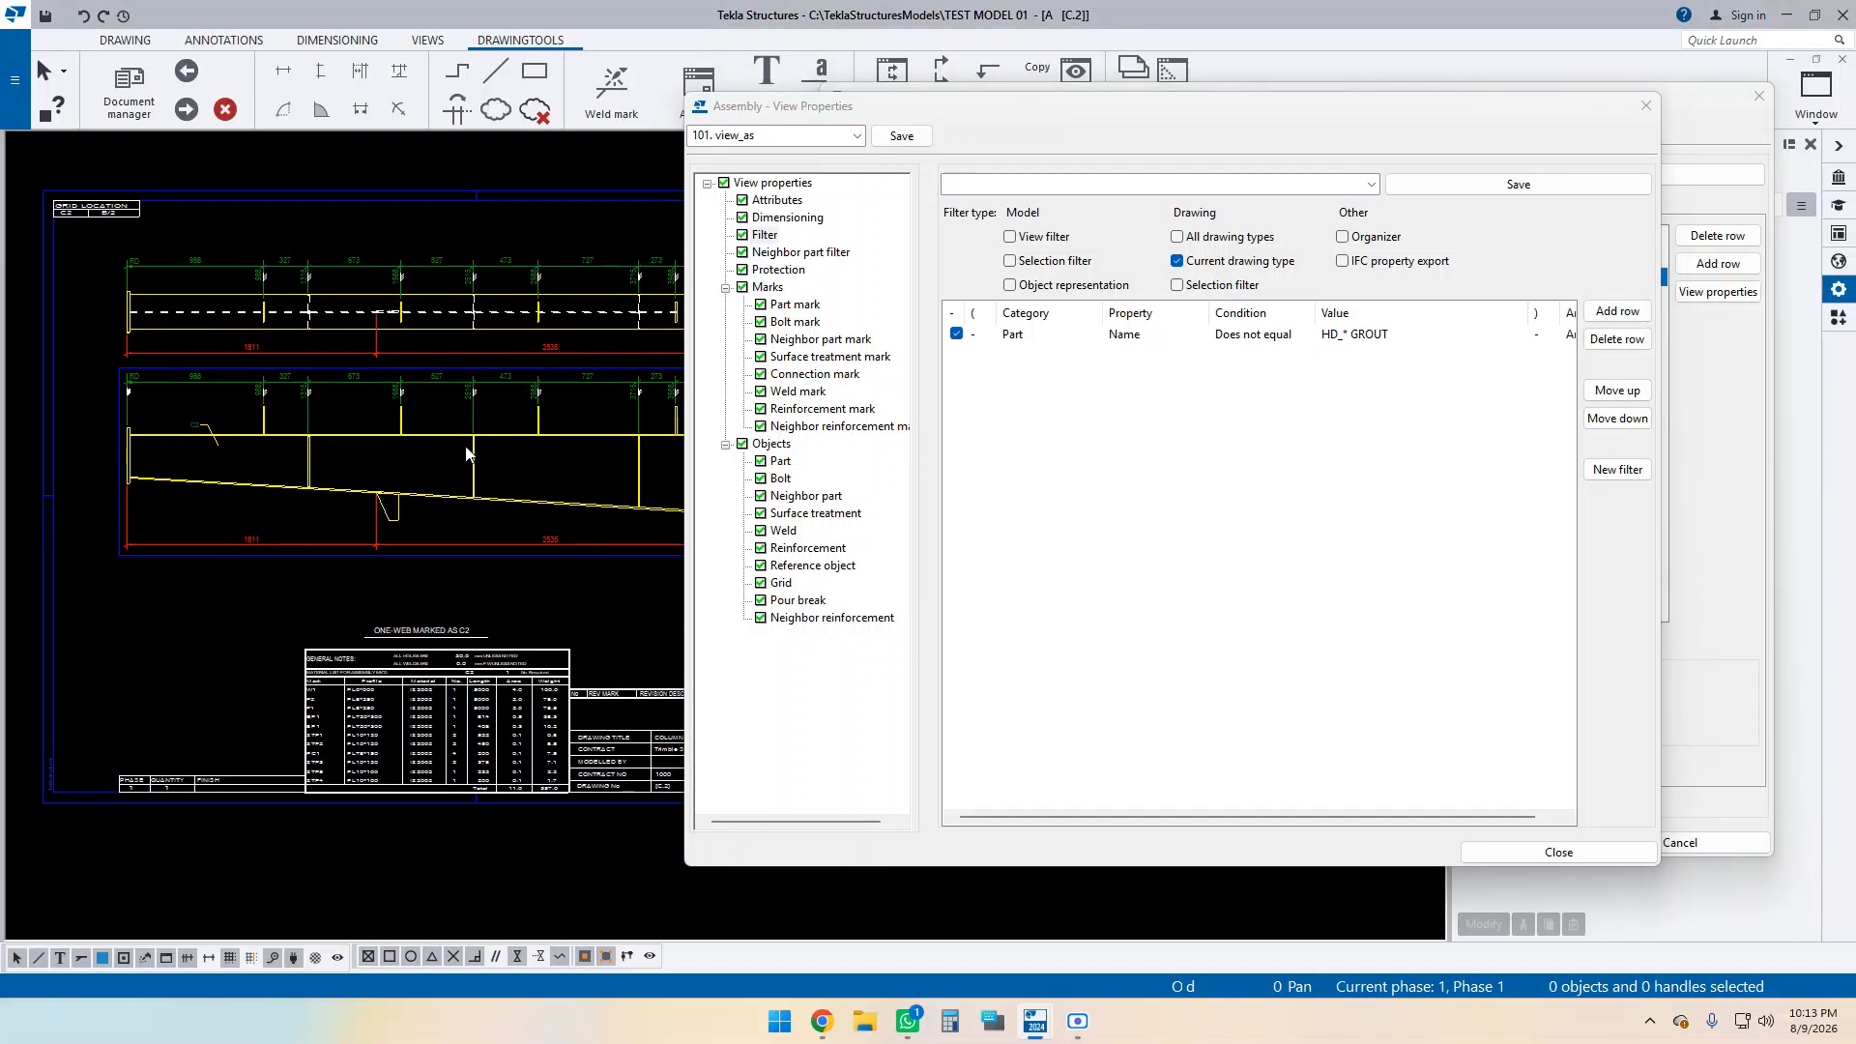
# Set the visible line color of parts to magenta and save the 101. view_as view properties.
pyautogui.click(782, 464)
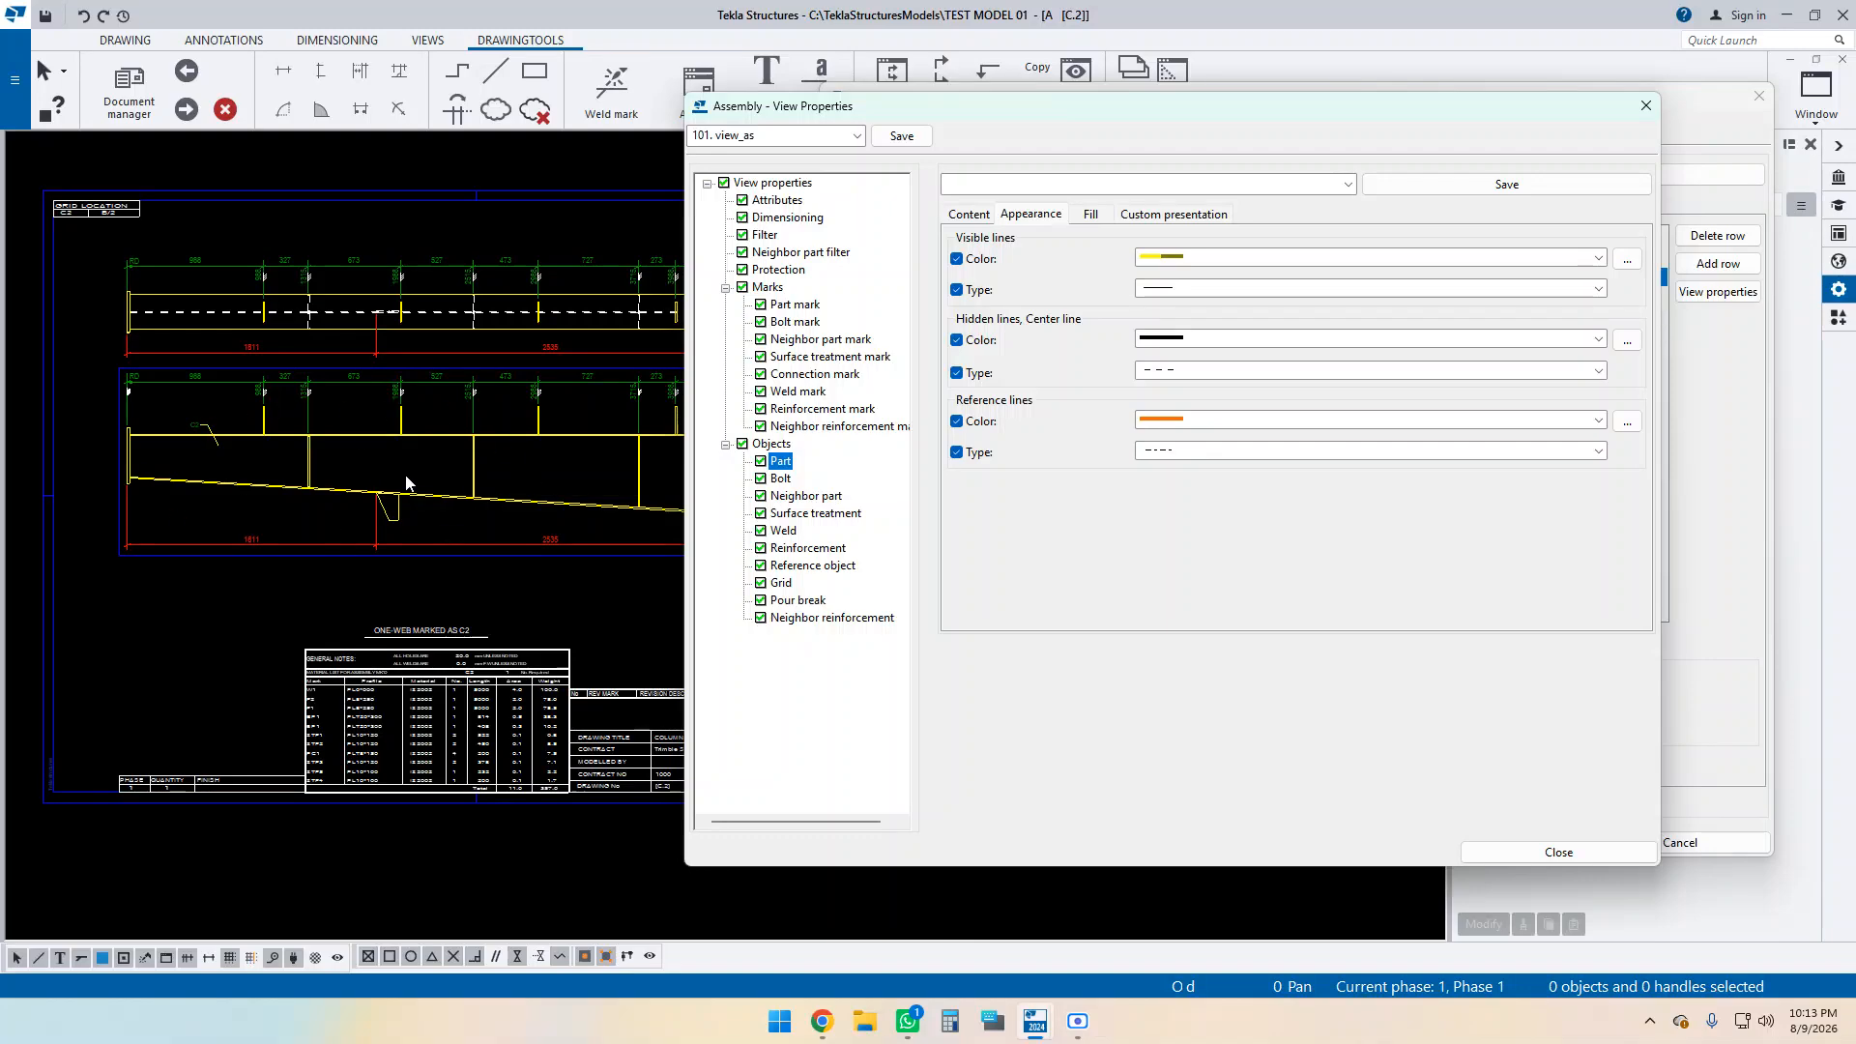
pyautogui.scroll(3, 454, 486)
pyautogui.scroll(-2, 425, 482)
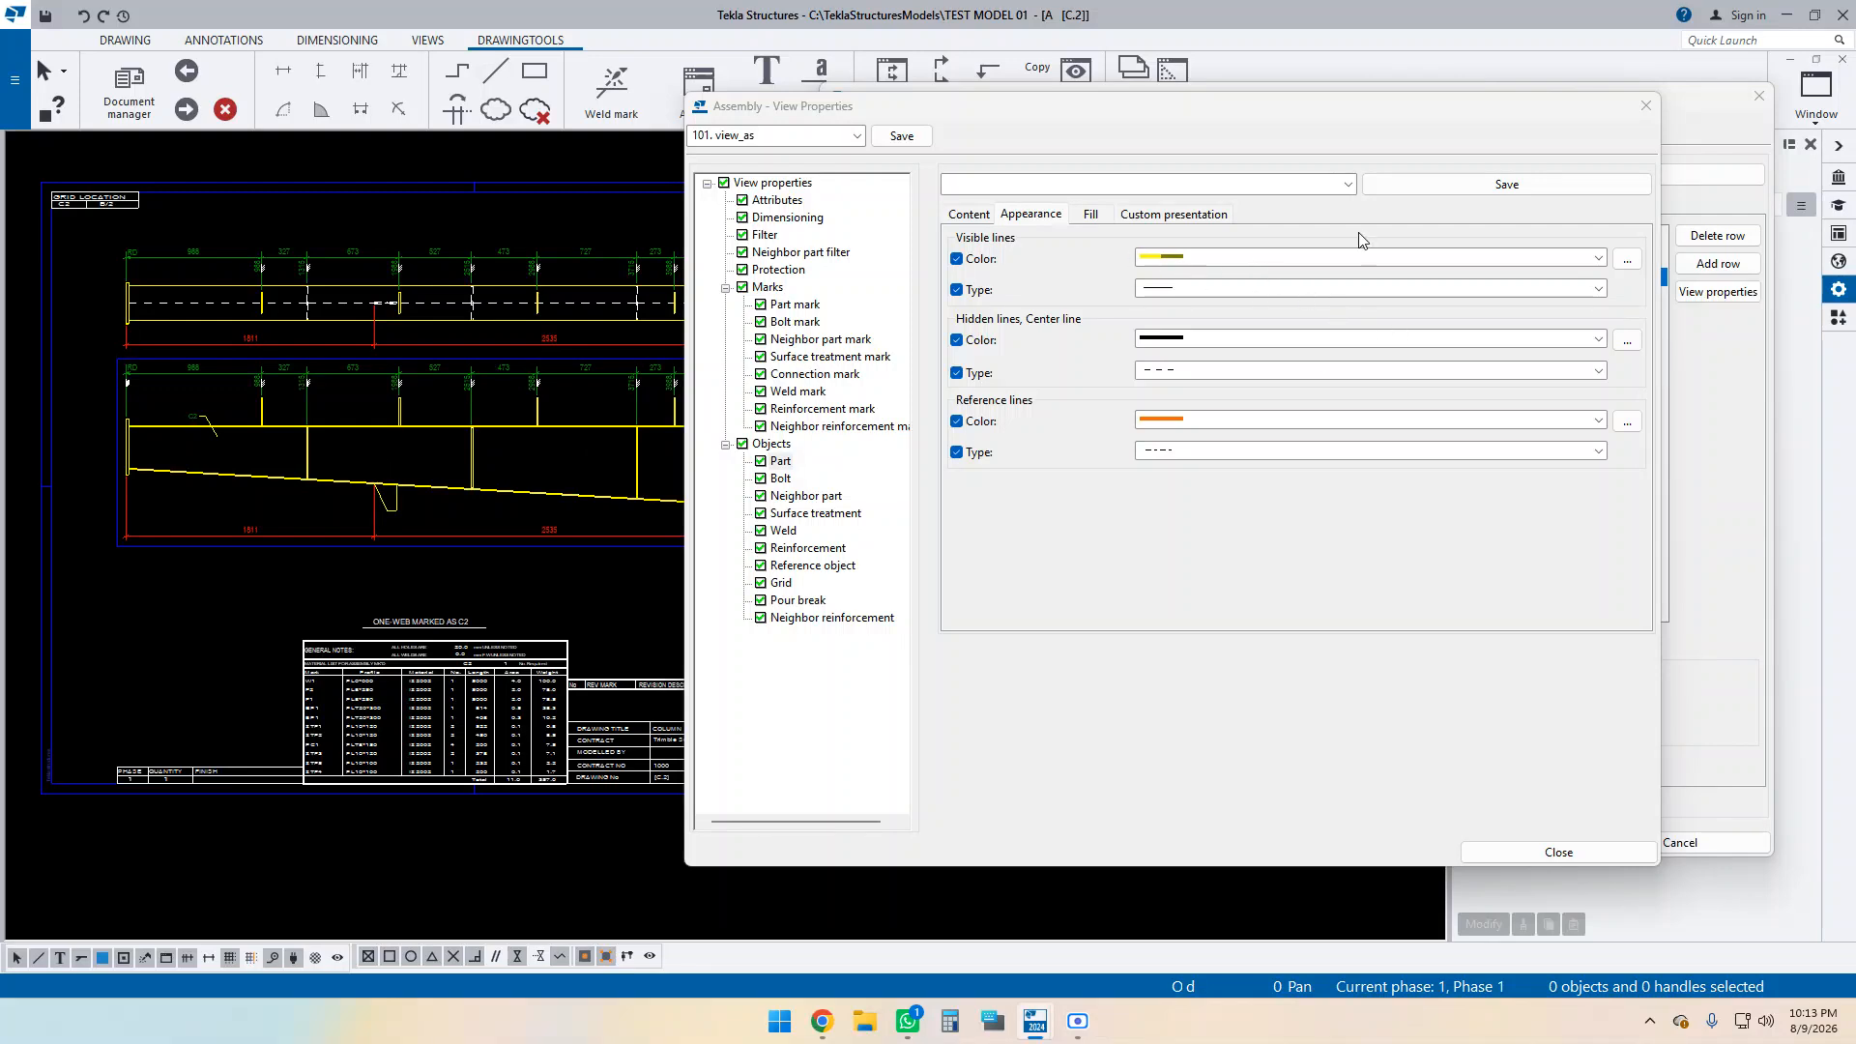
pyautogui.click(1150, 255)
pyautogui.click(1193, 380)
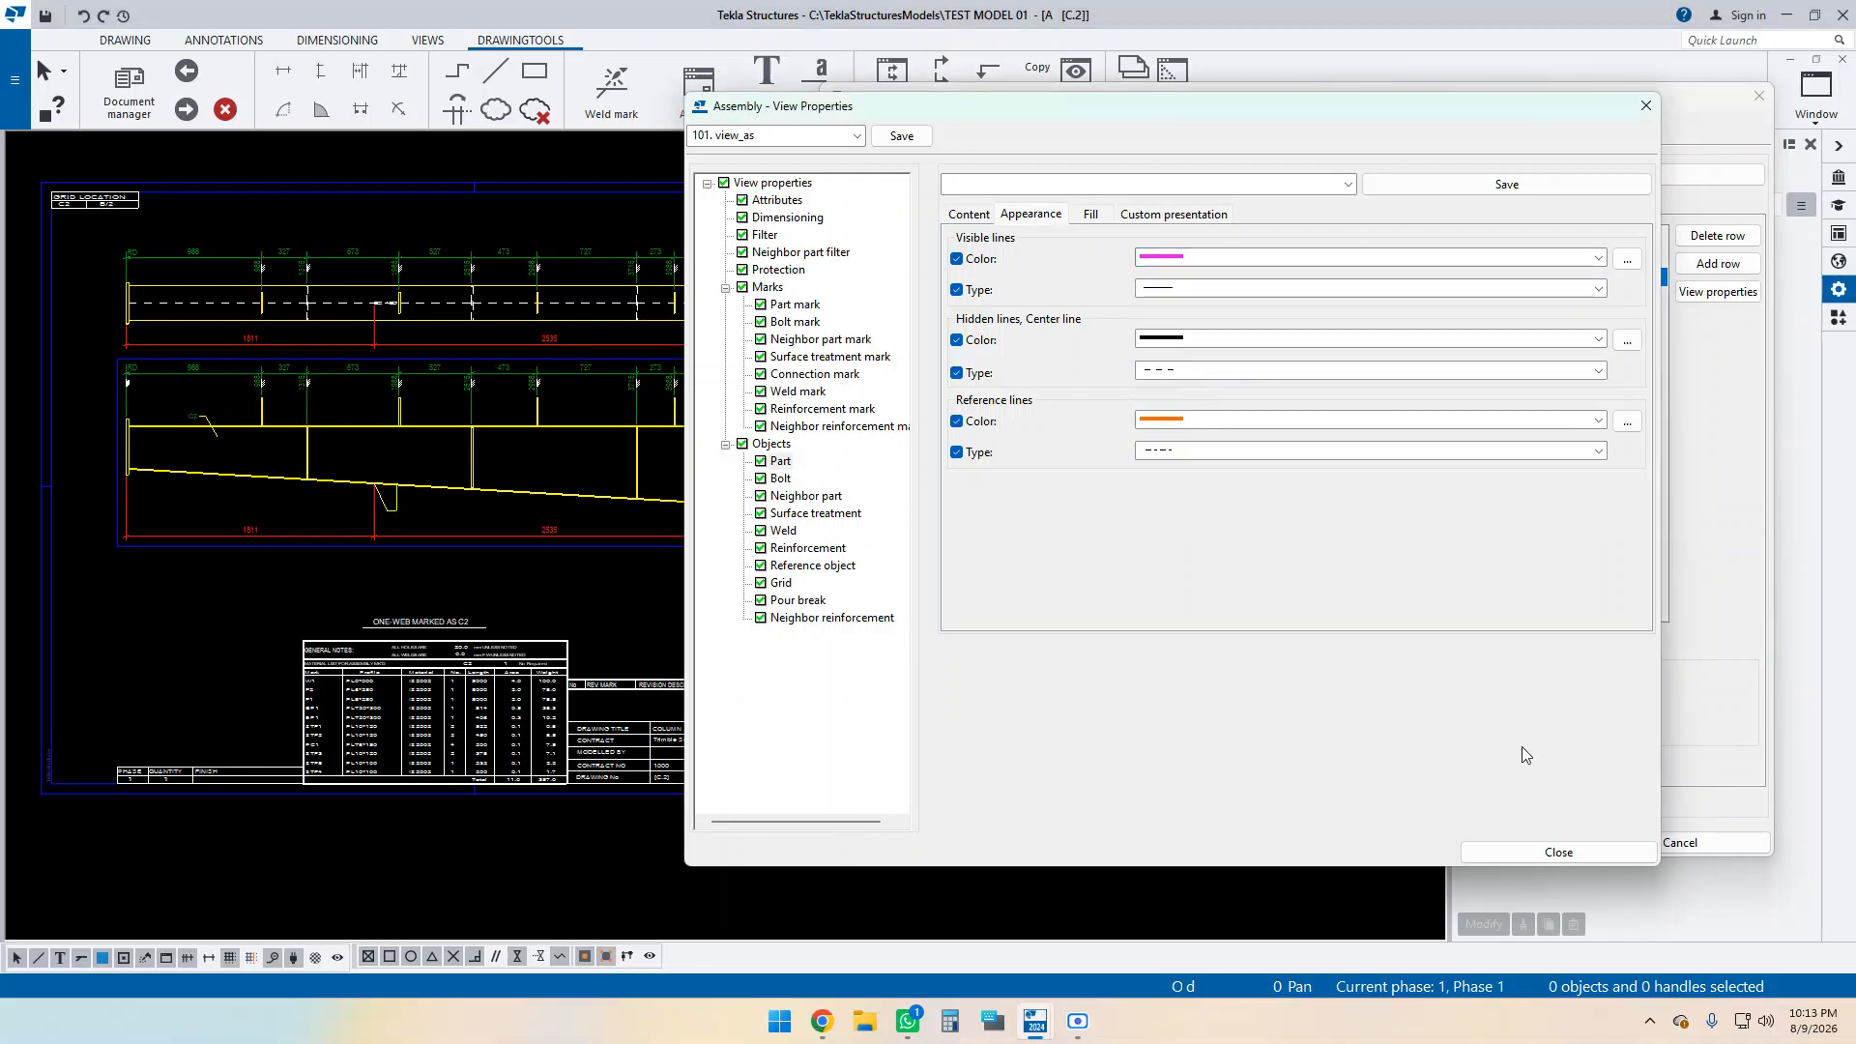
pyautogui.click(904, 136)
# Review the bolt content and appearance settings, and recreate the drawing with the new part line color.
pyautogui.click(781, 480)
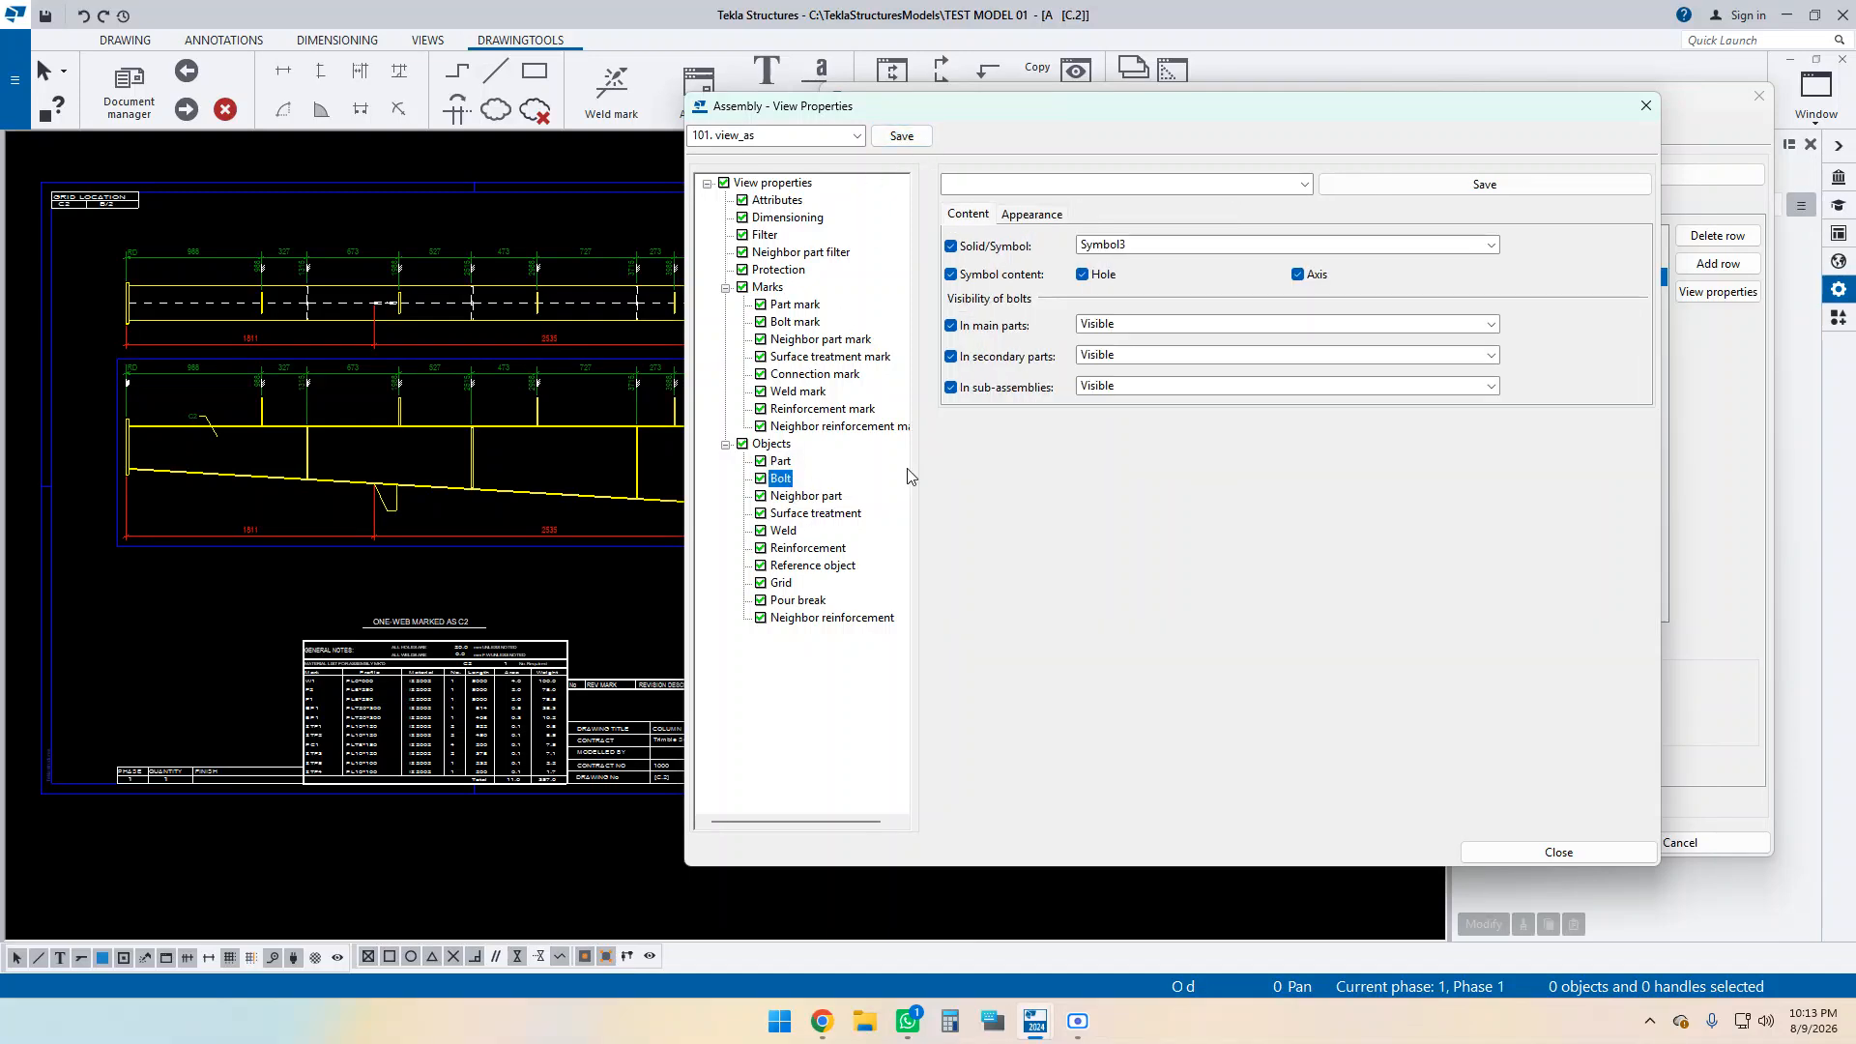
pyautogui.click(1041, 216)
pyautogui.click(971, 216)
pyautogui.moveTo(1114, 103); pyautogui.dragTo(1200, 291)
pyautogui.click(1176, 118)
pyautogui.click(1214, 803)
pyautogui.click(1210, 832)
pyautogui.click(1260, 841)
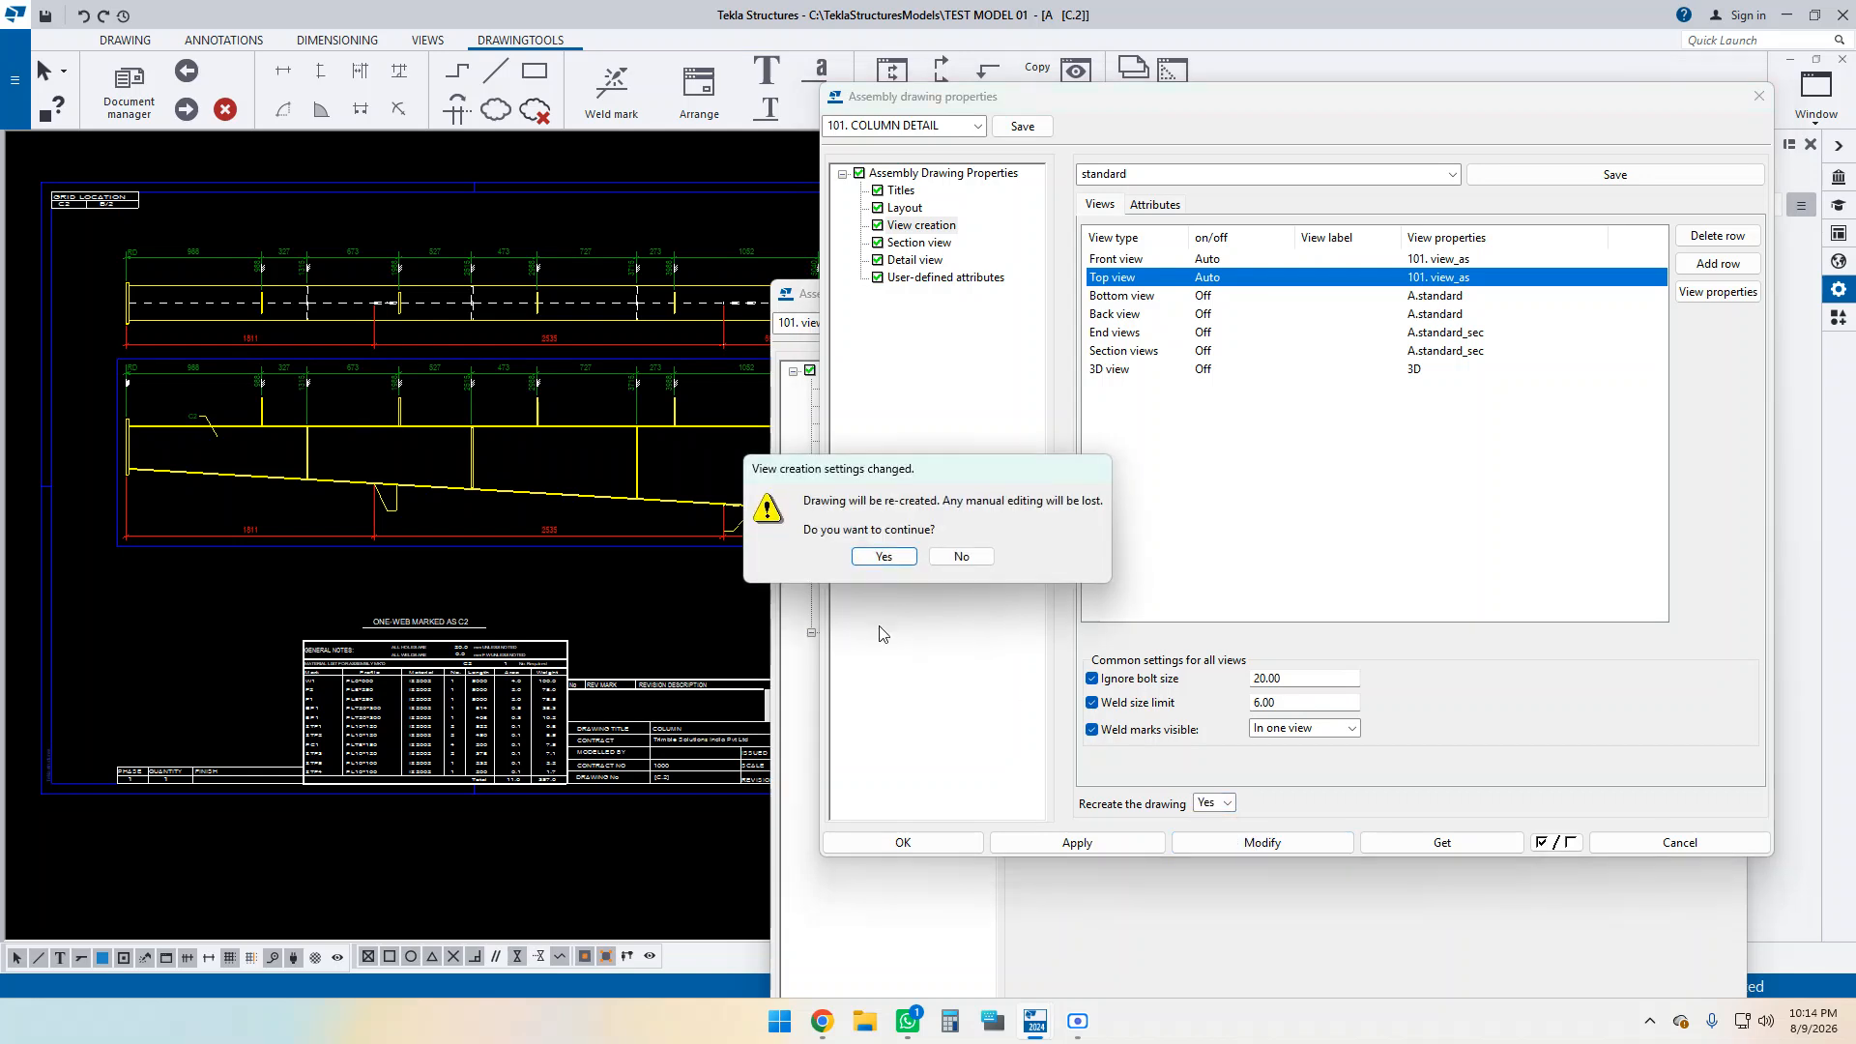
pyautogui.click(881, 559)
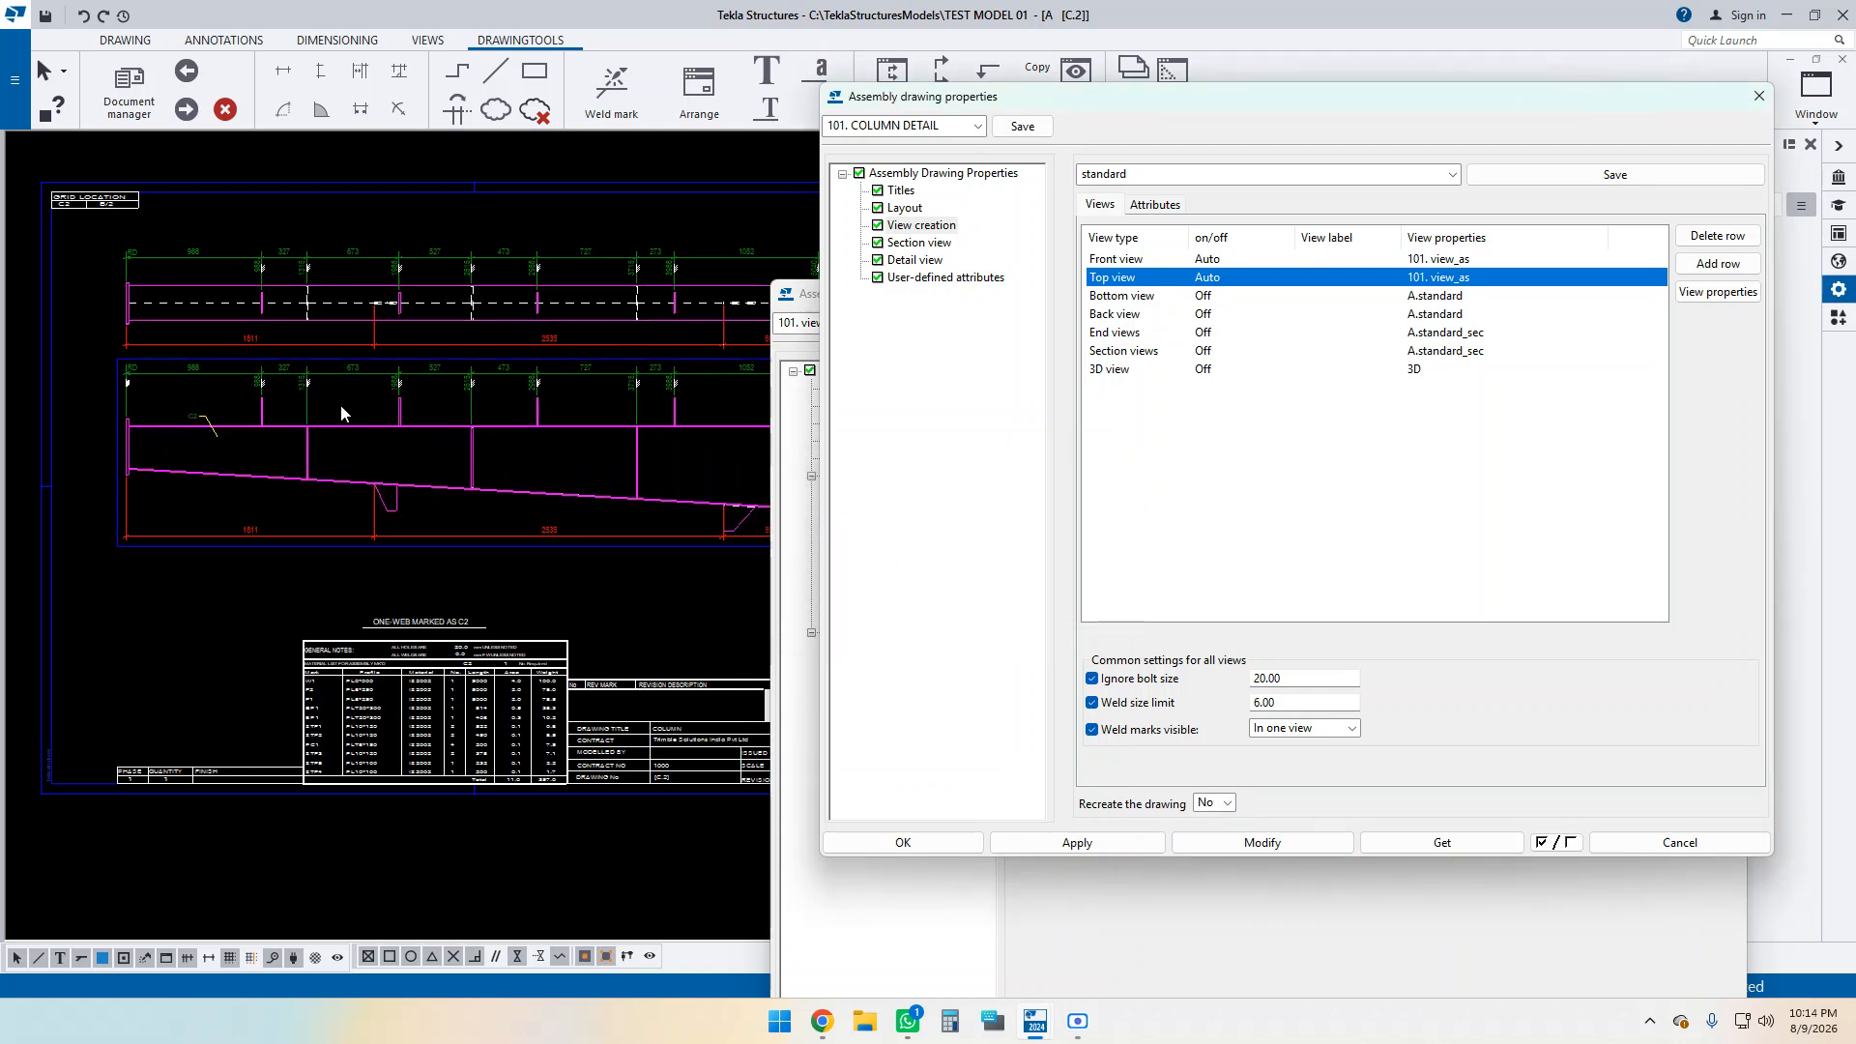
# Examine the part line colors of the column, cleats, stiffeners and gusset plates in both recreated views.
pyautogui.scroll(2, 342, 408)
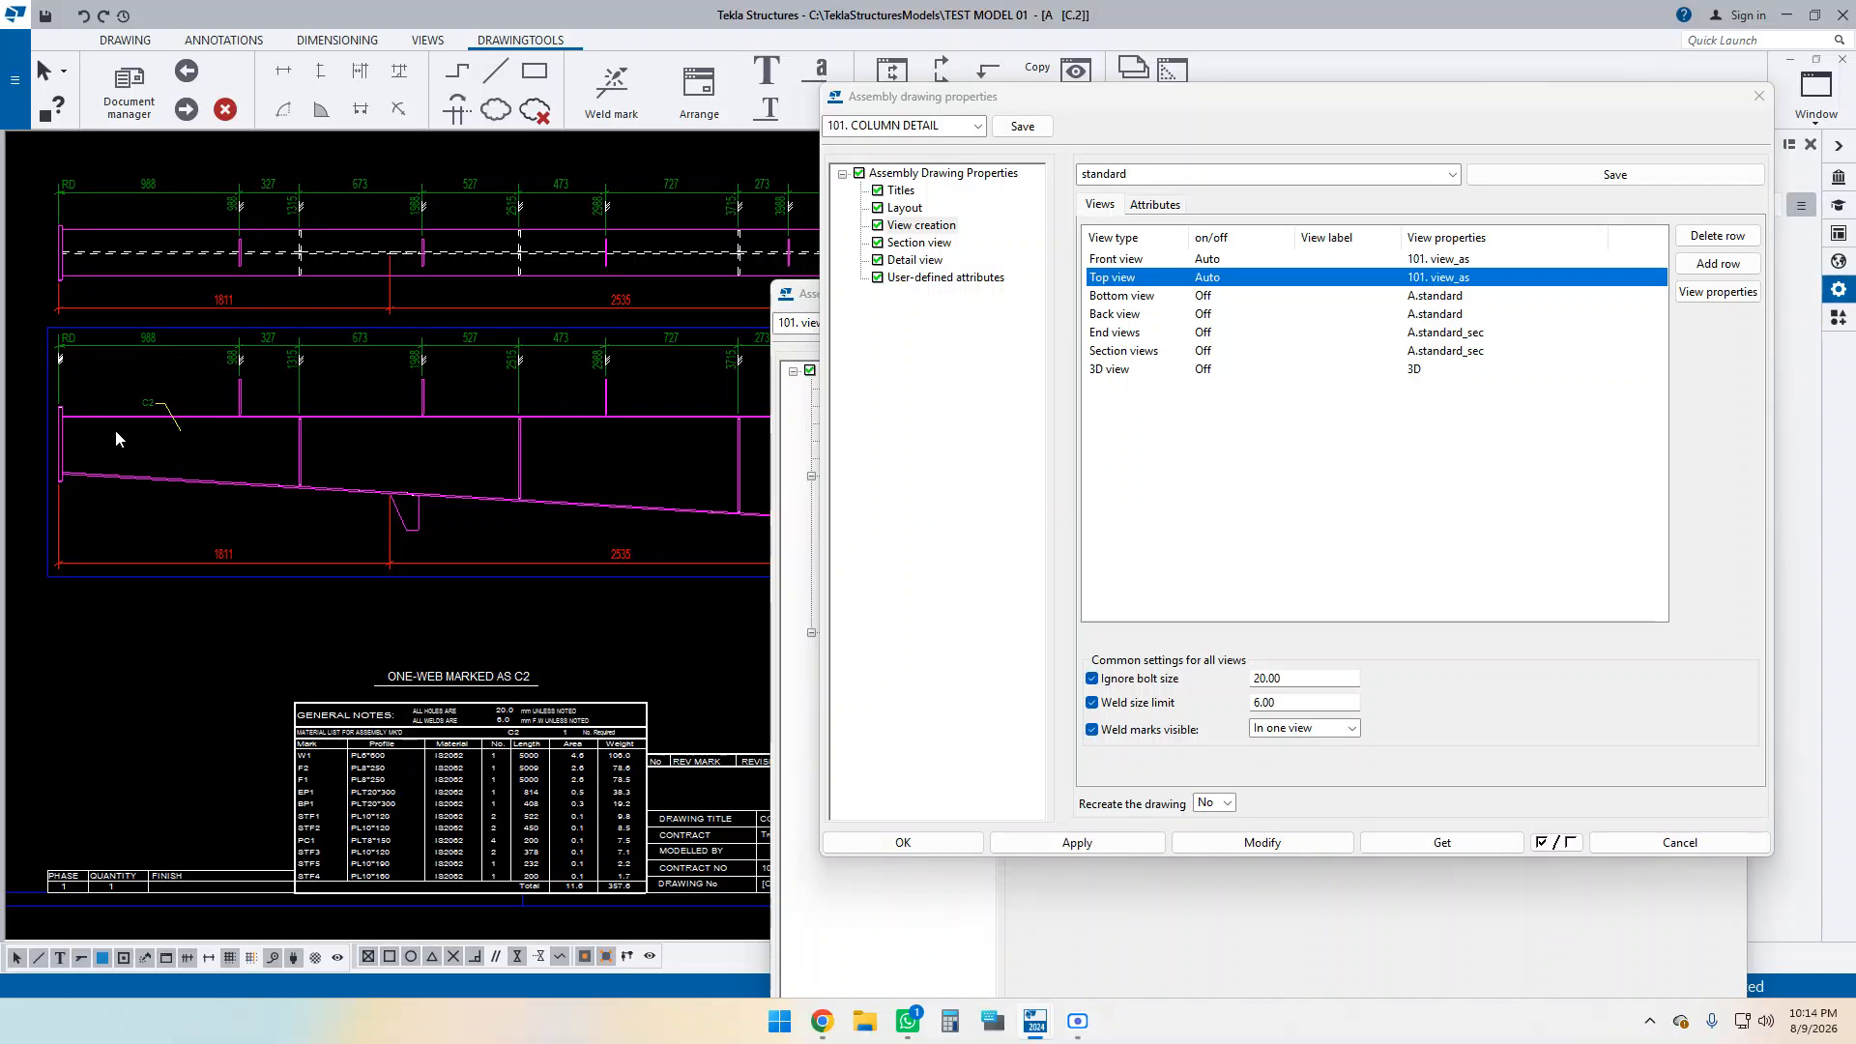
pyautogui.moveTo(368, 477); pyautogui.dragTo(357, 478, button='middle')
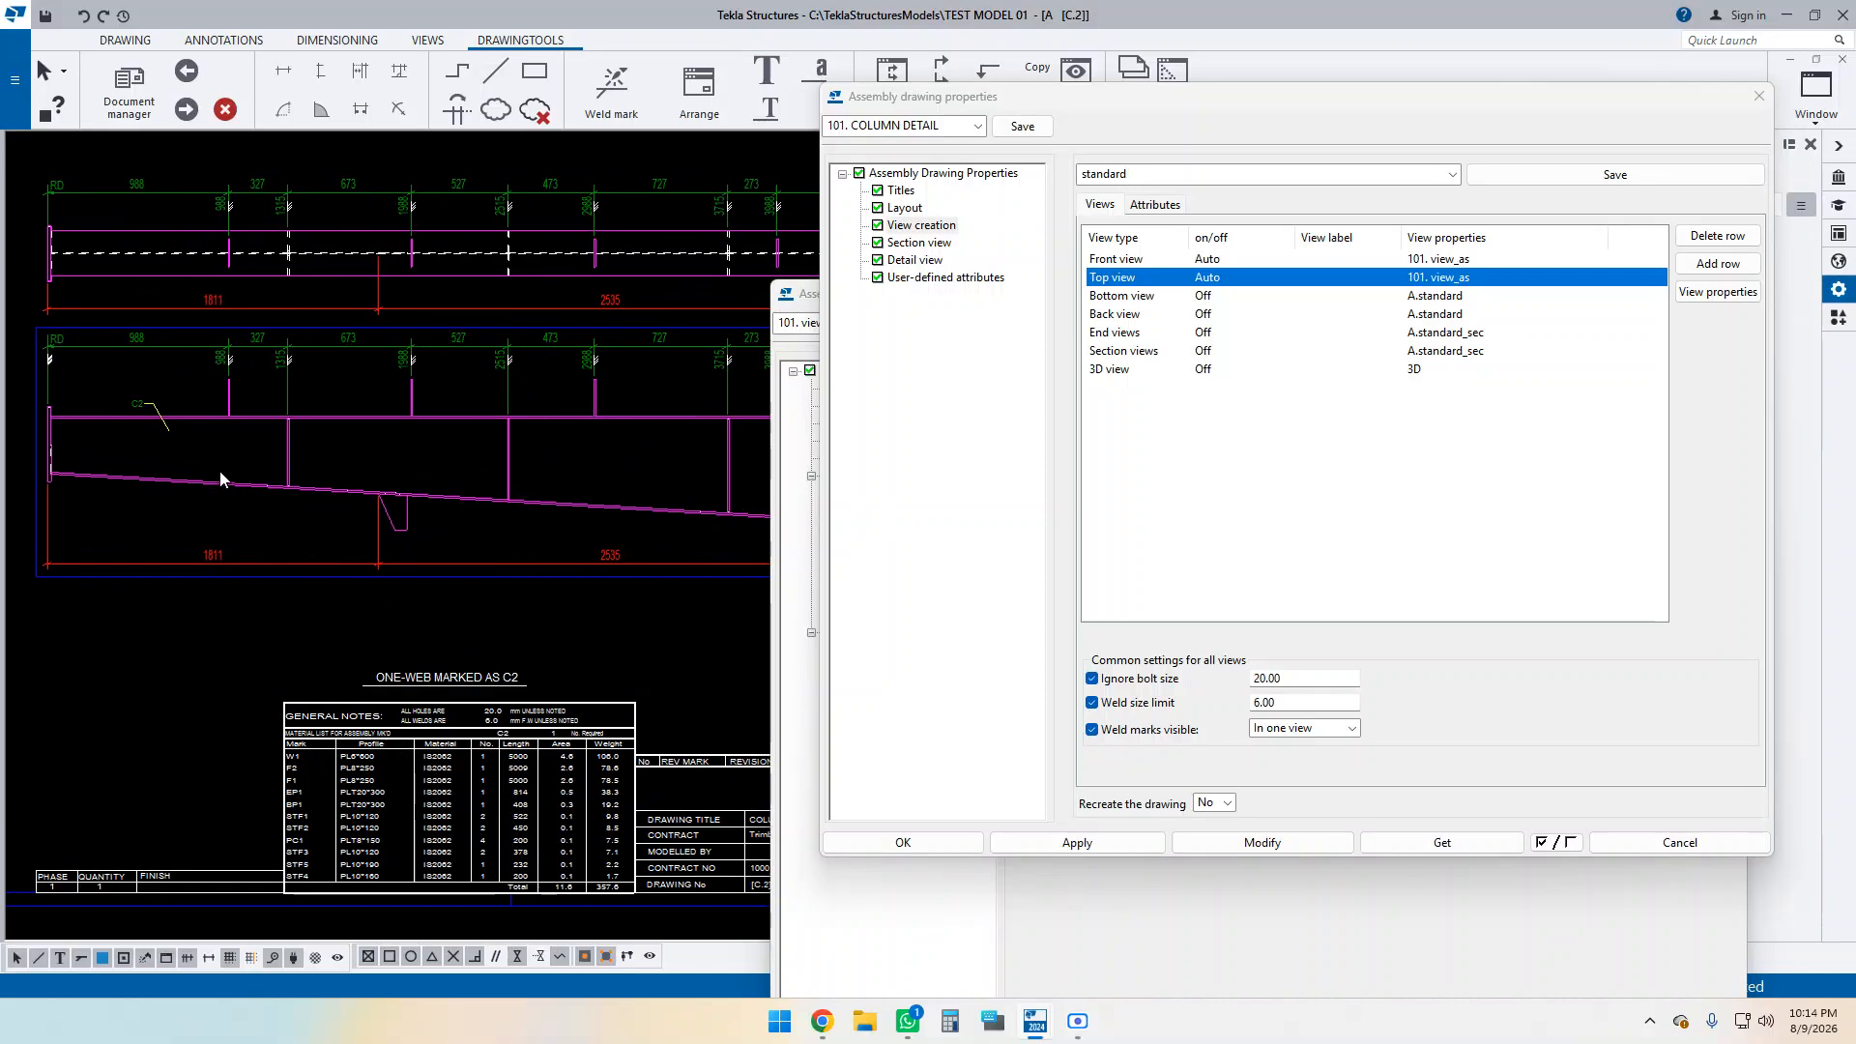
pyautogui.scroll(-3, 406, 455)
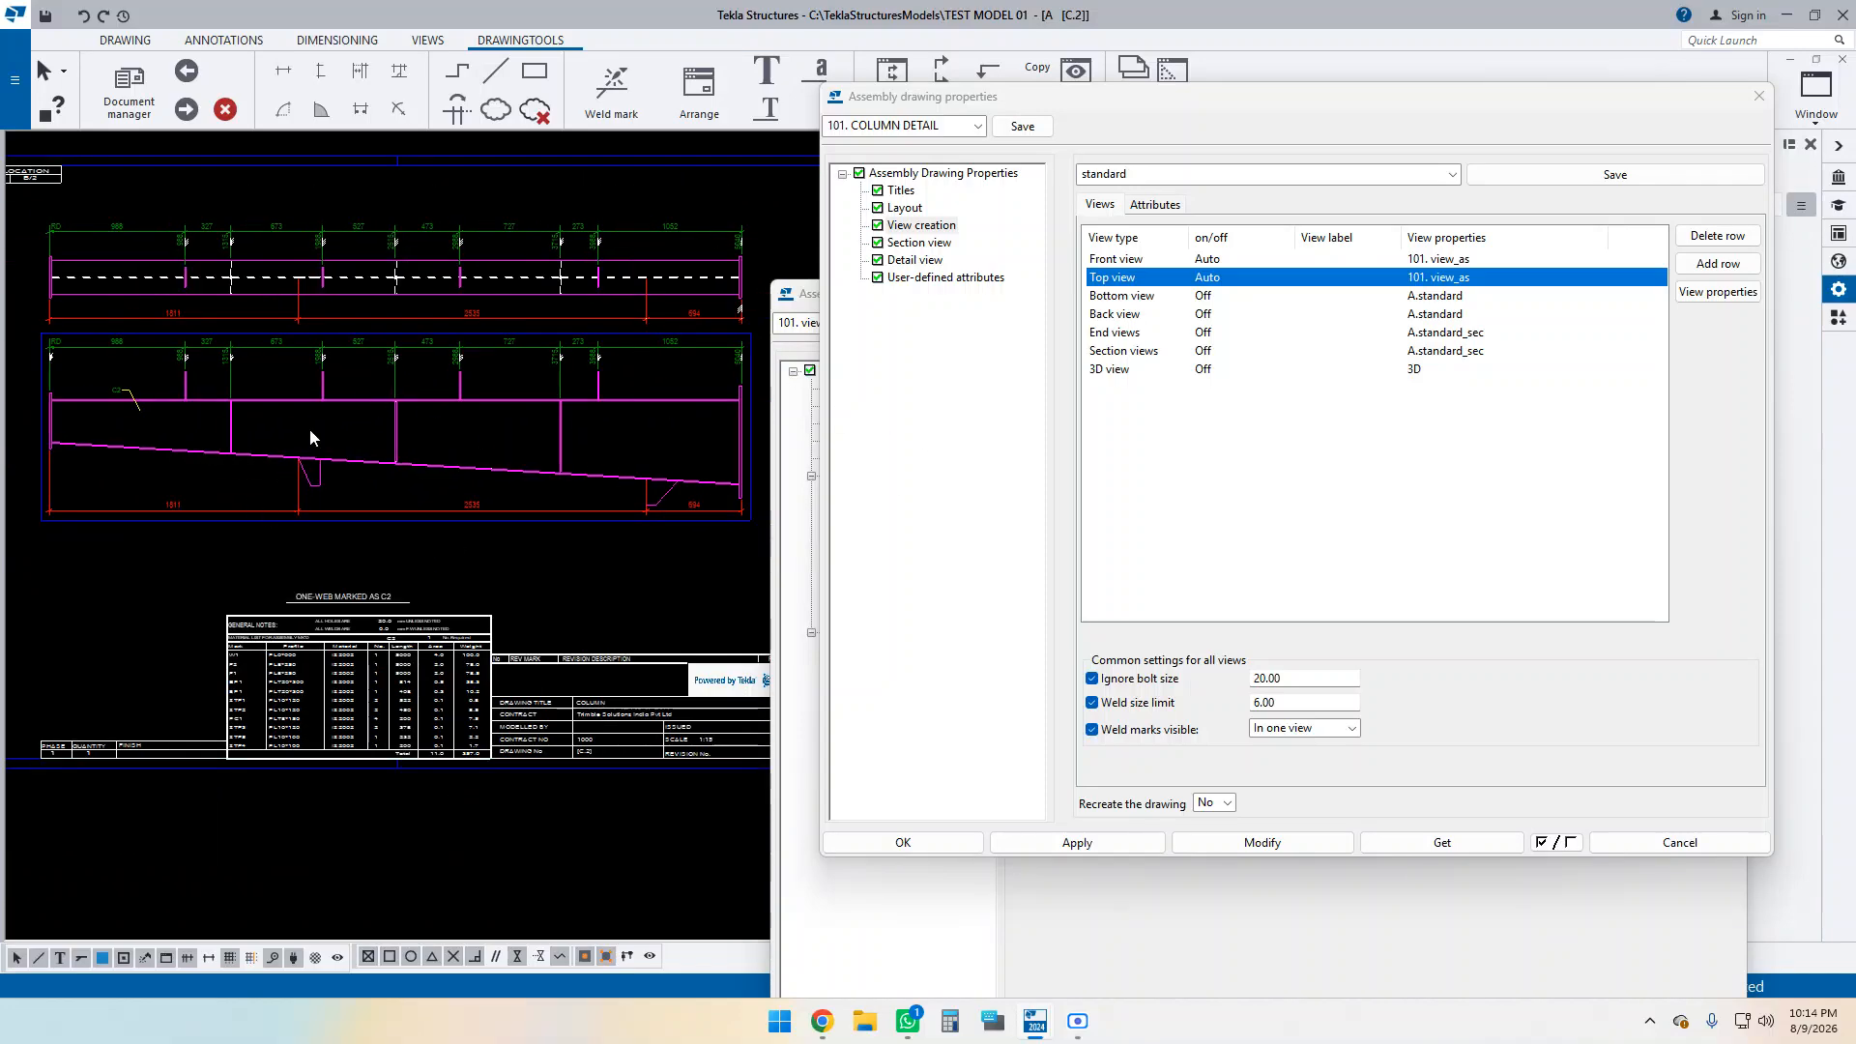
pyautogui.scroll(4, 305, 430)
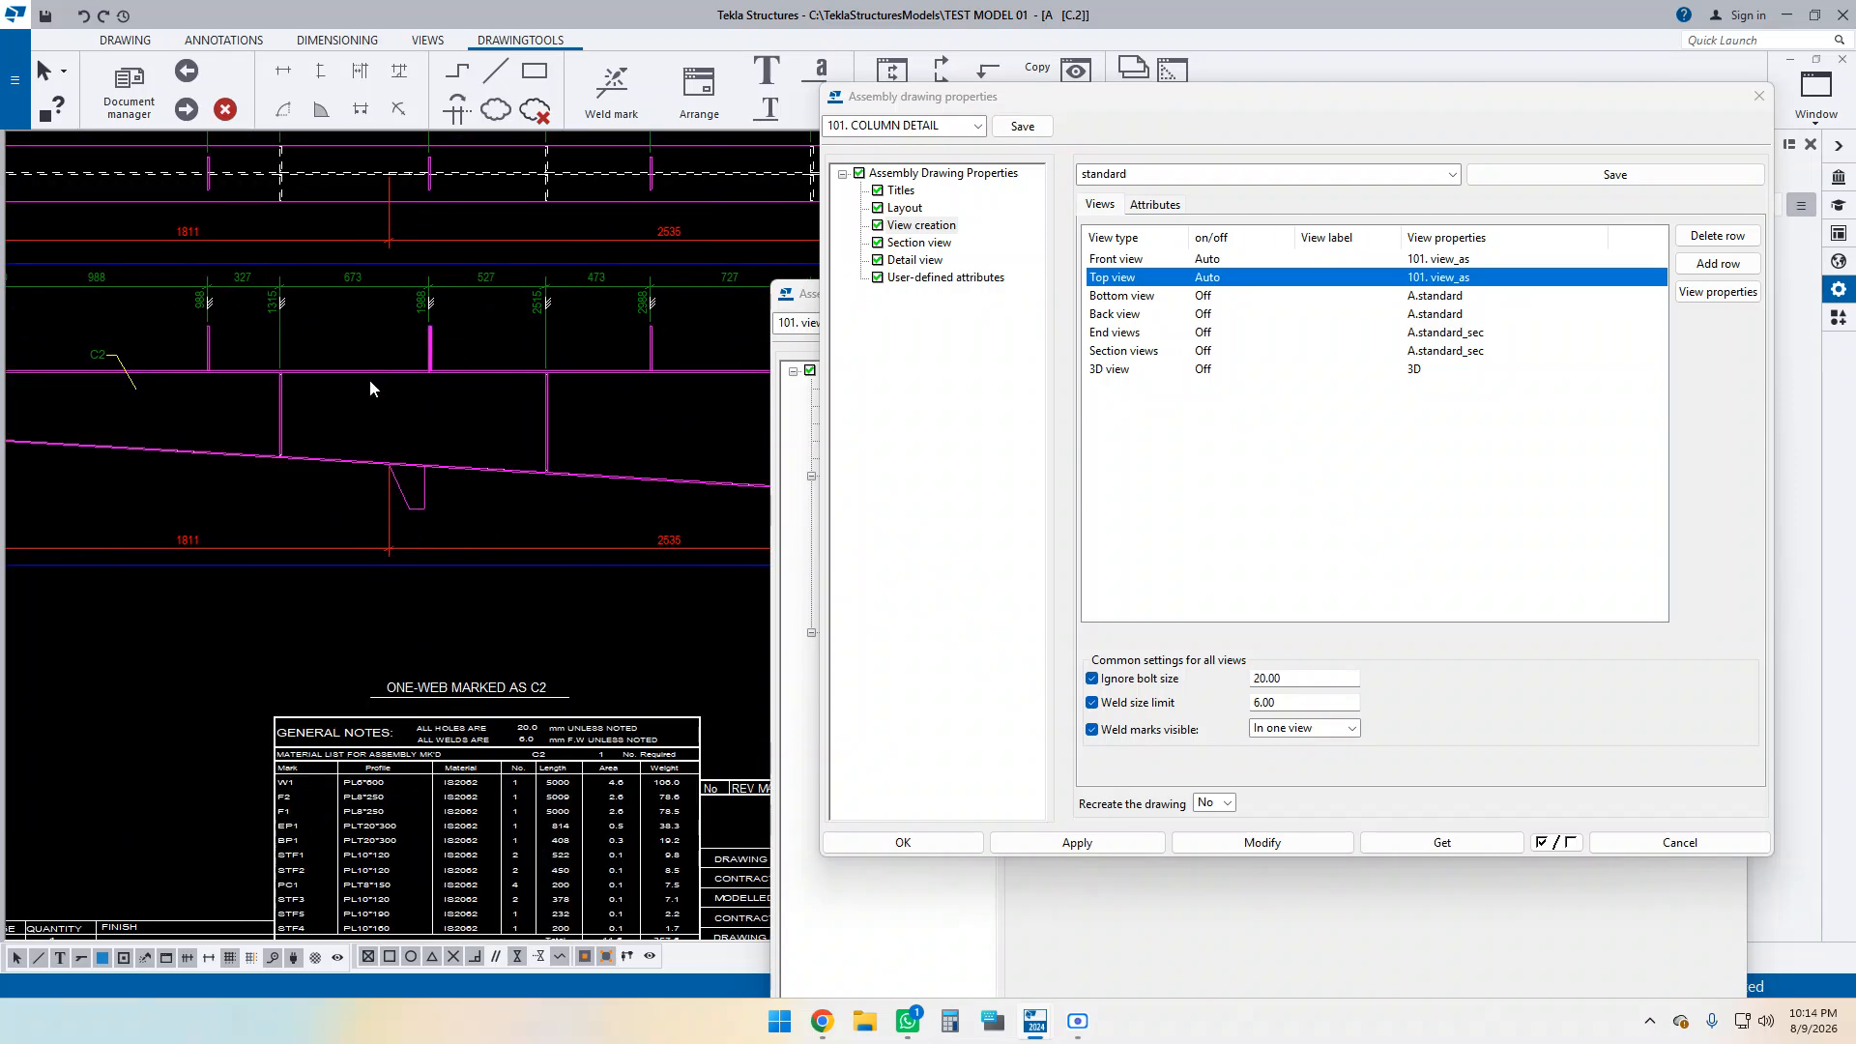
pyautogui.scroll(-4, 382, 417)
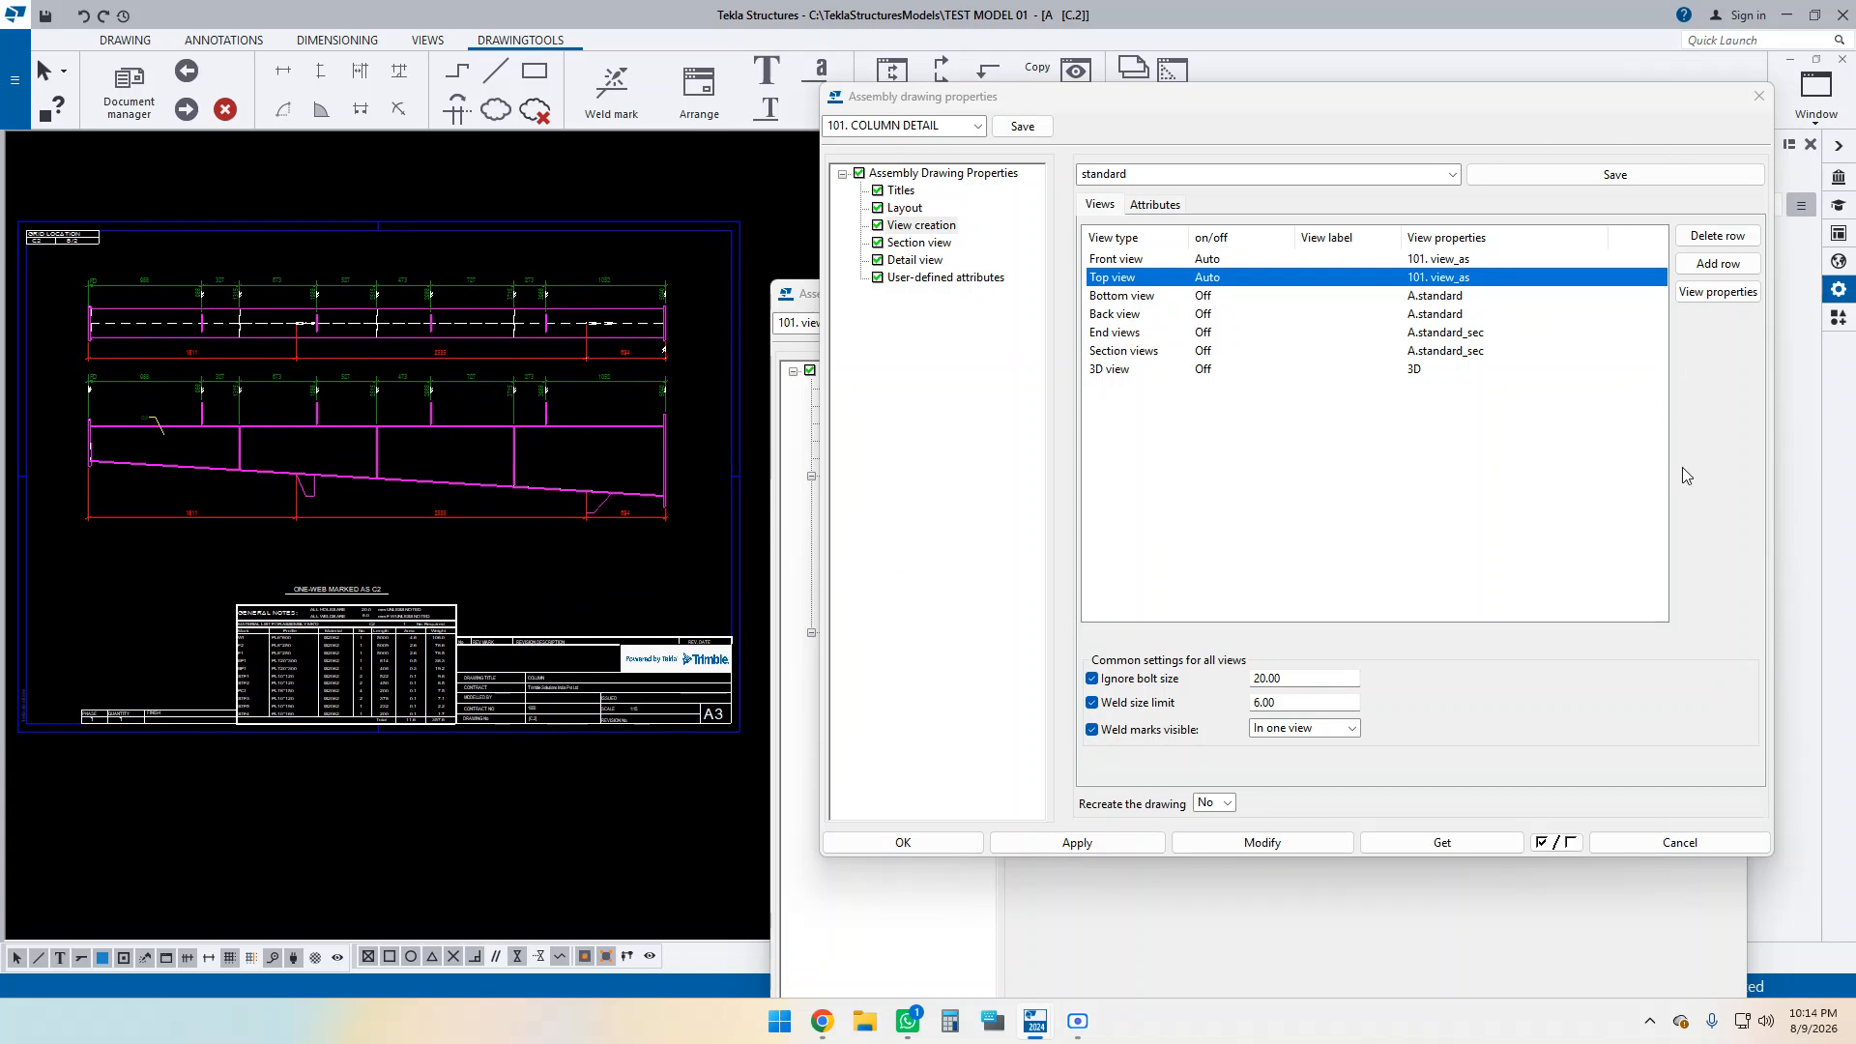
# Return to the view properties and delete the view filter row that excludes parts named HD_* GROUT.
pyautogui.click(799, 294)
pyautogui.moveTo(1204, 293); pyautogui.dragTo(1223, 103)
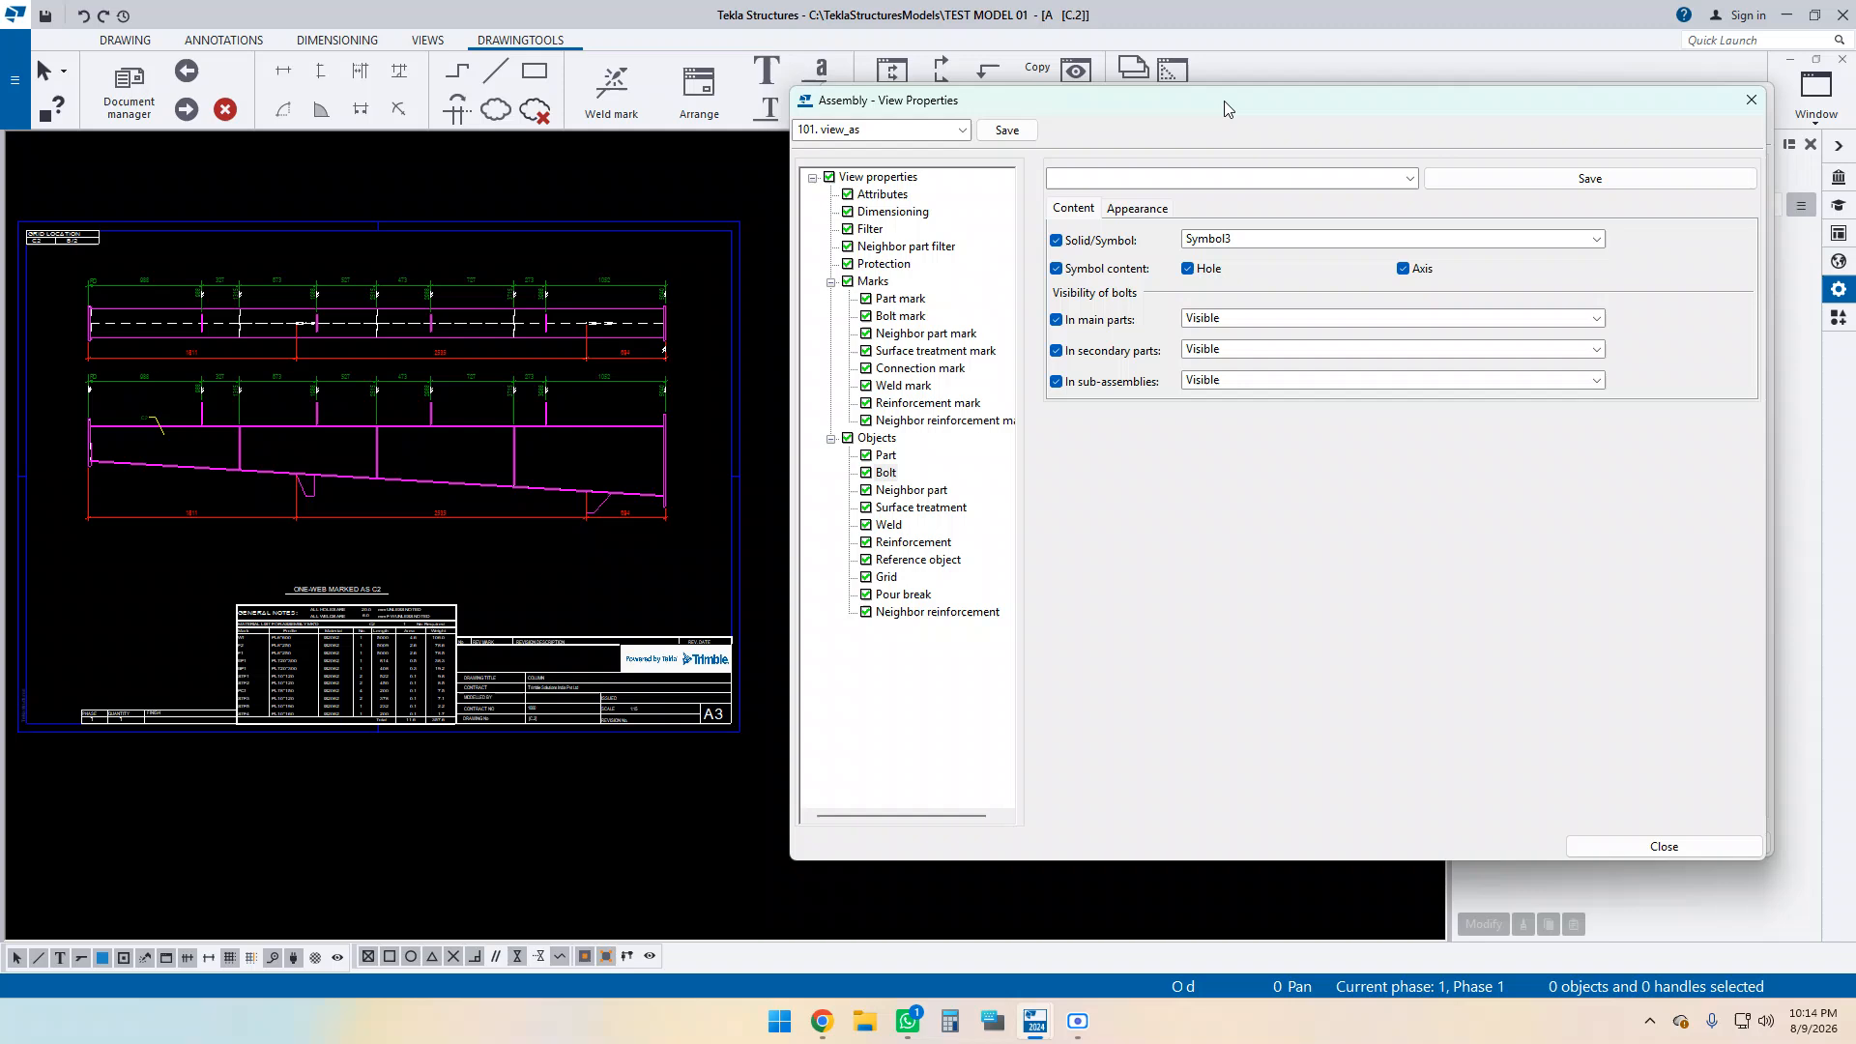
pyautogui.click(868, 229)
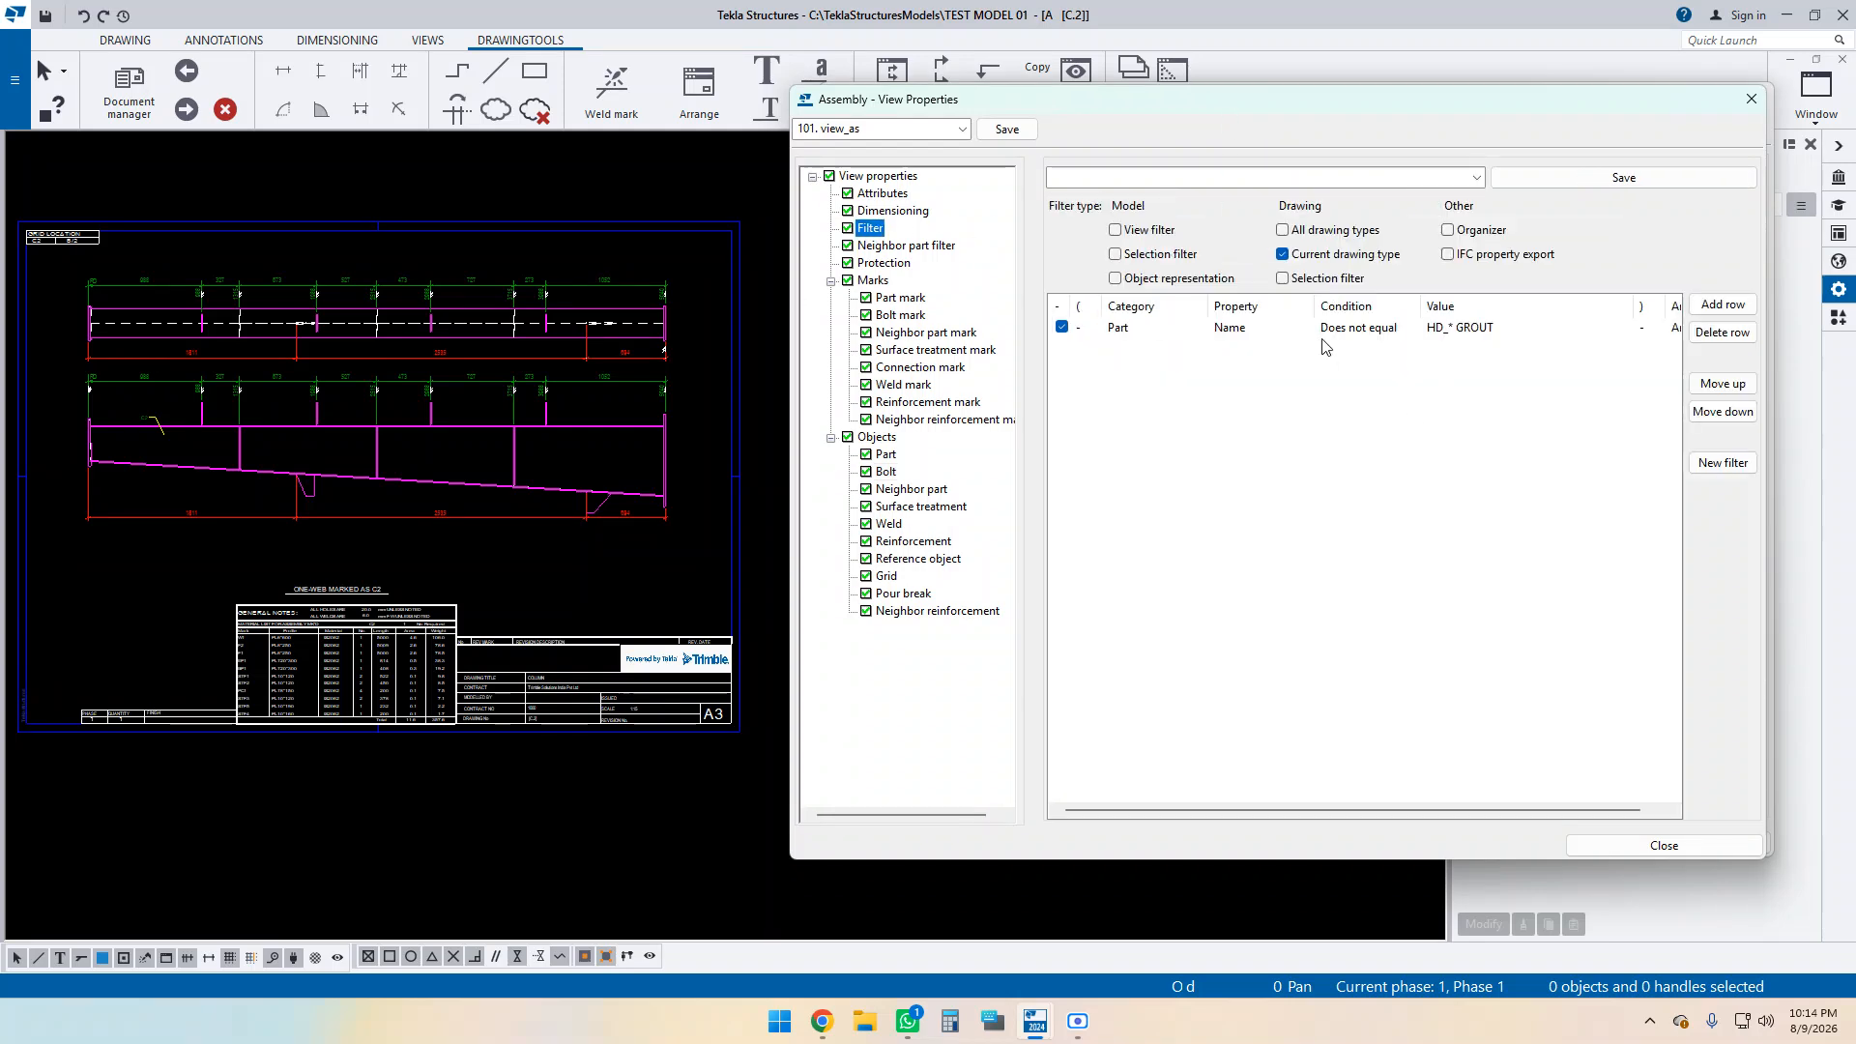
pyautogui.click(1292, 330)
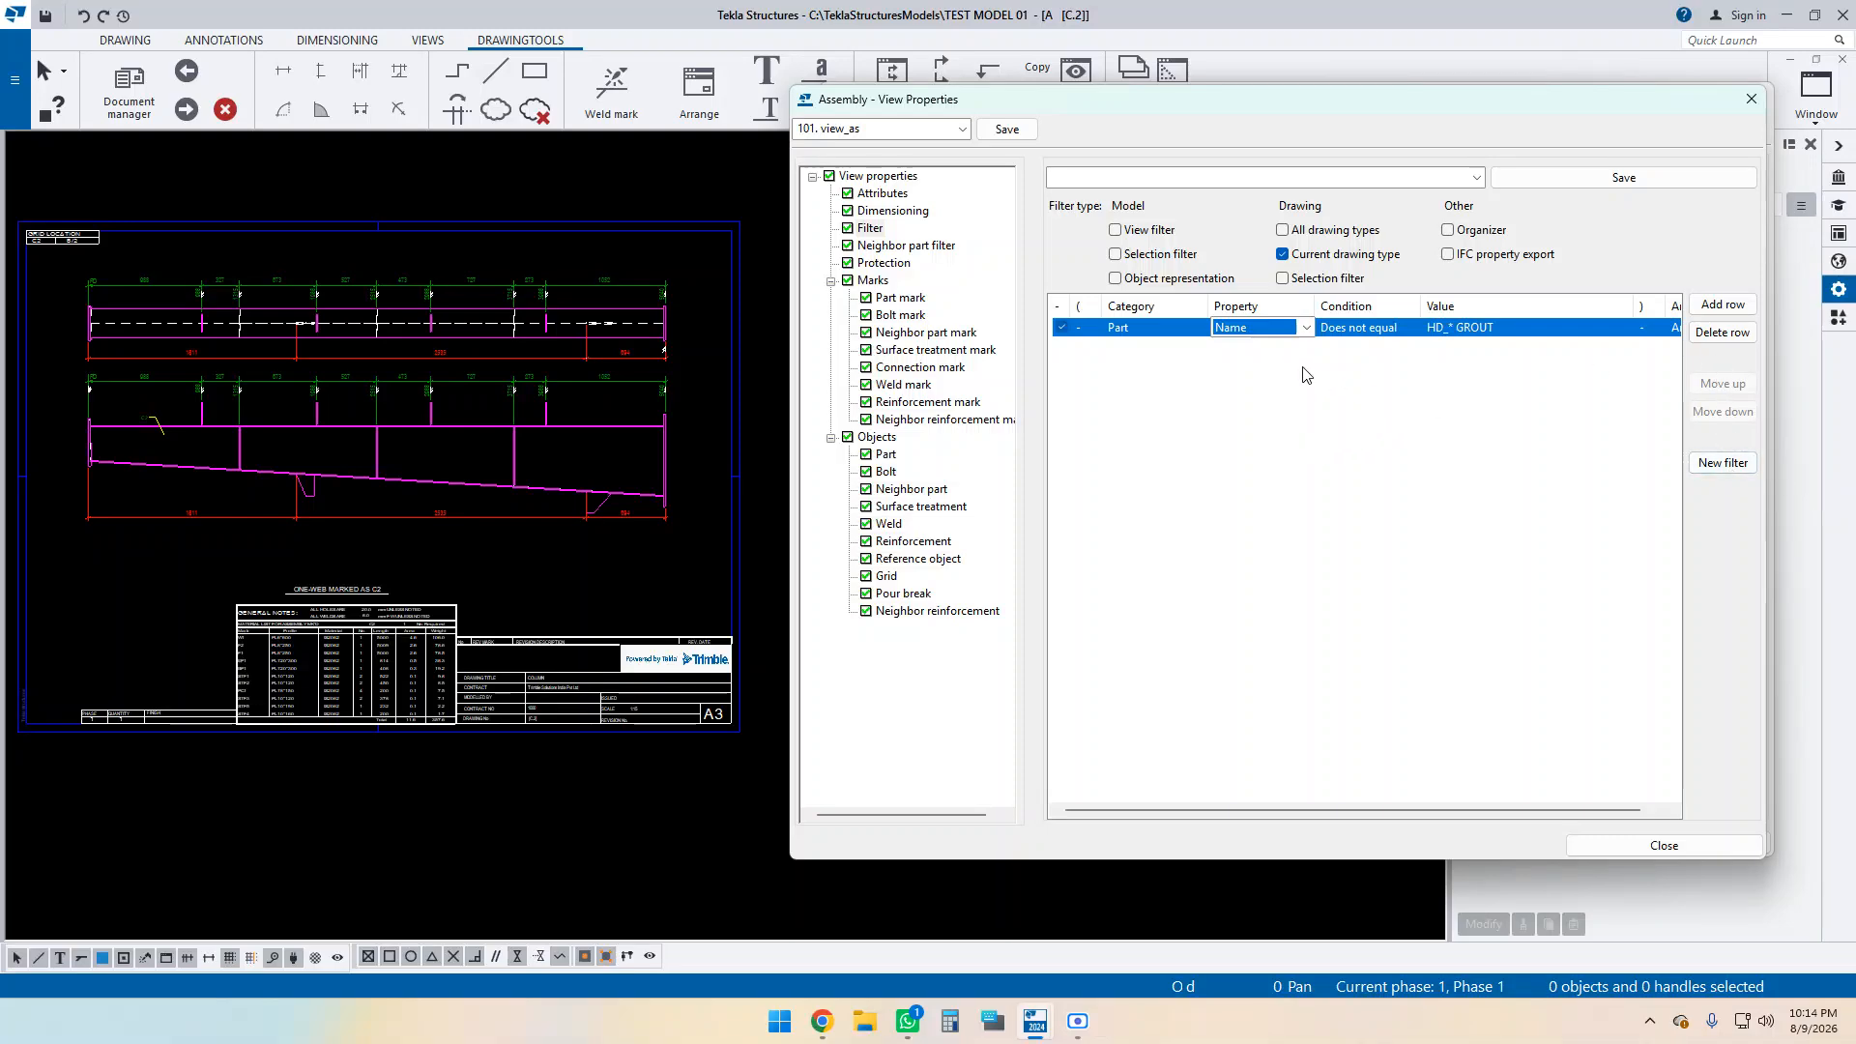
pyautogui.click(1722, 333)
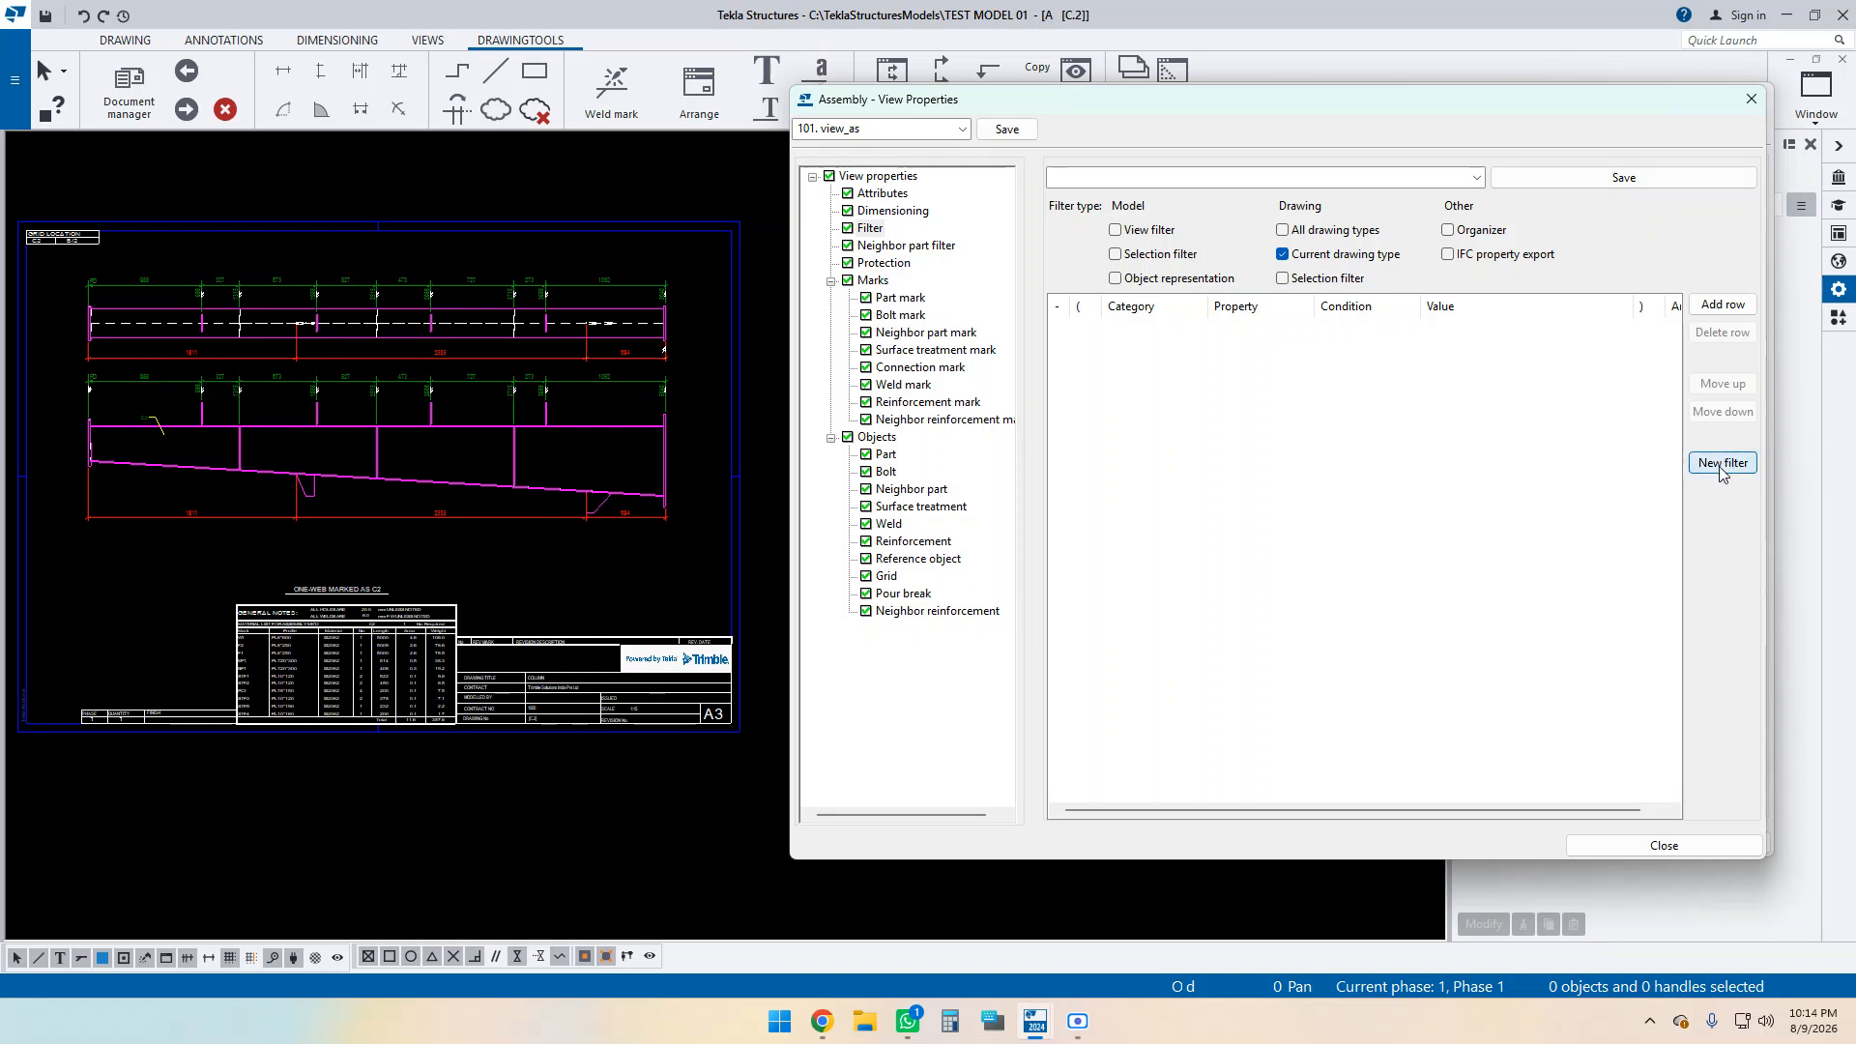
# Add a new view filter row and look through its category, property, condition and value options.
pyautogui.click(1725, 307)
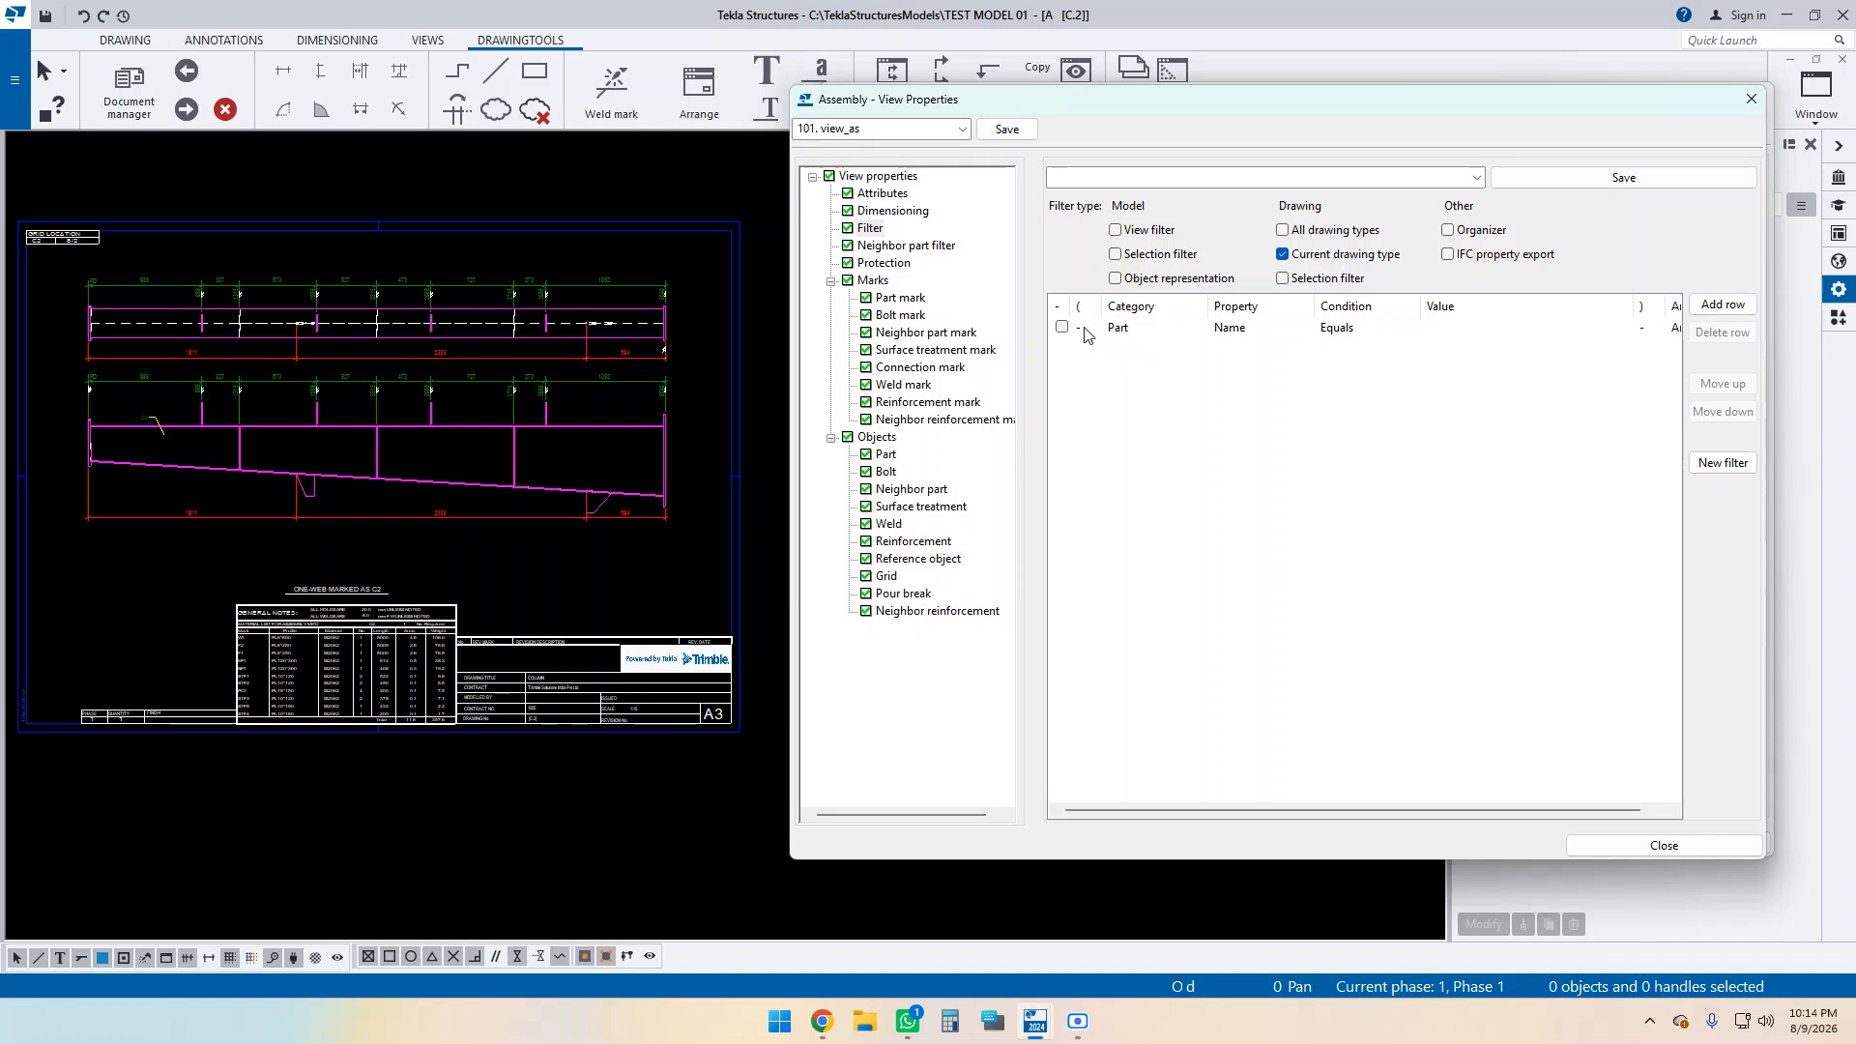
pyautogui.click(1125, 329)
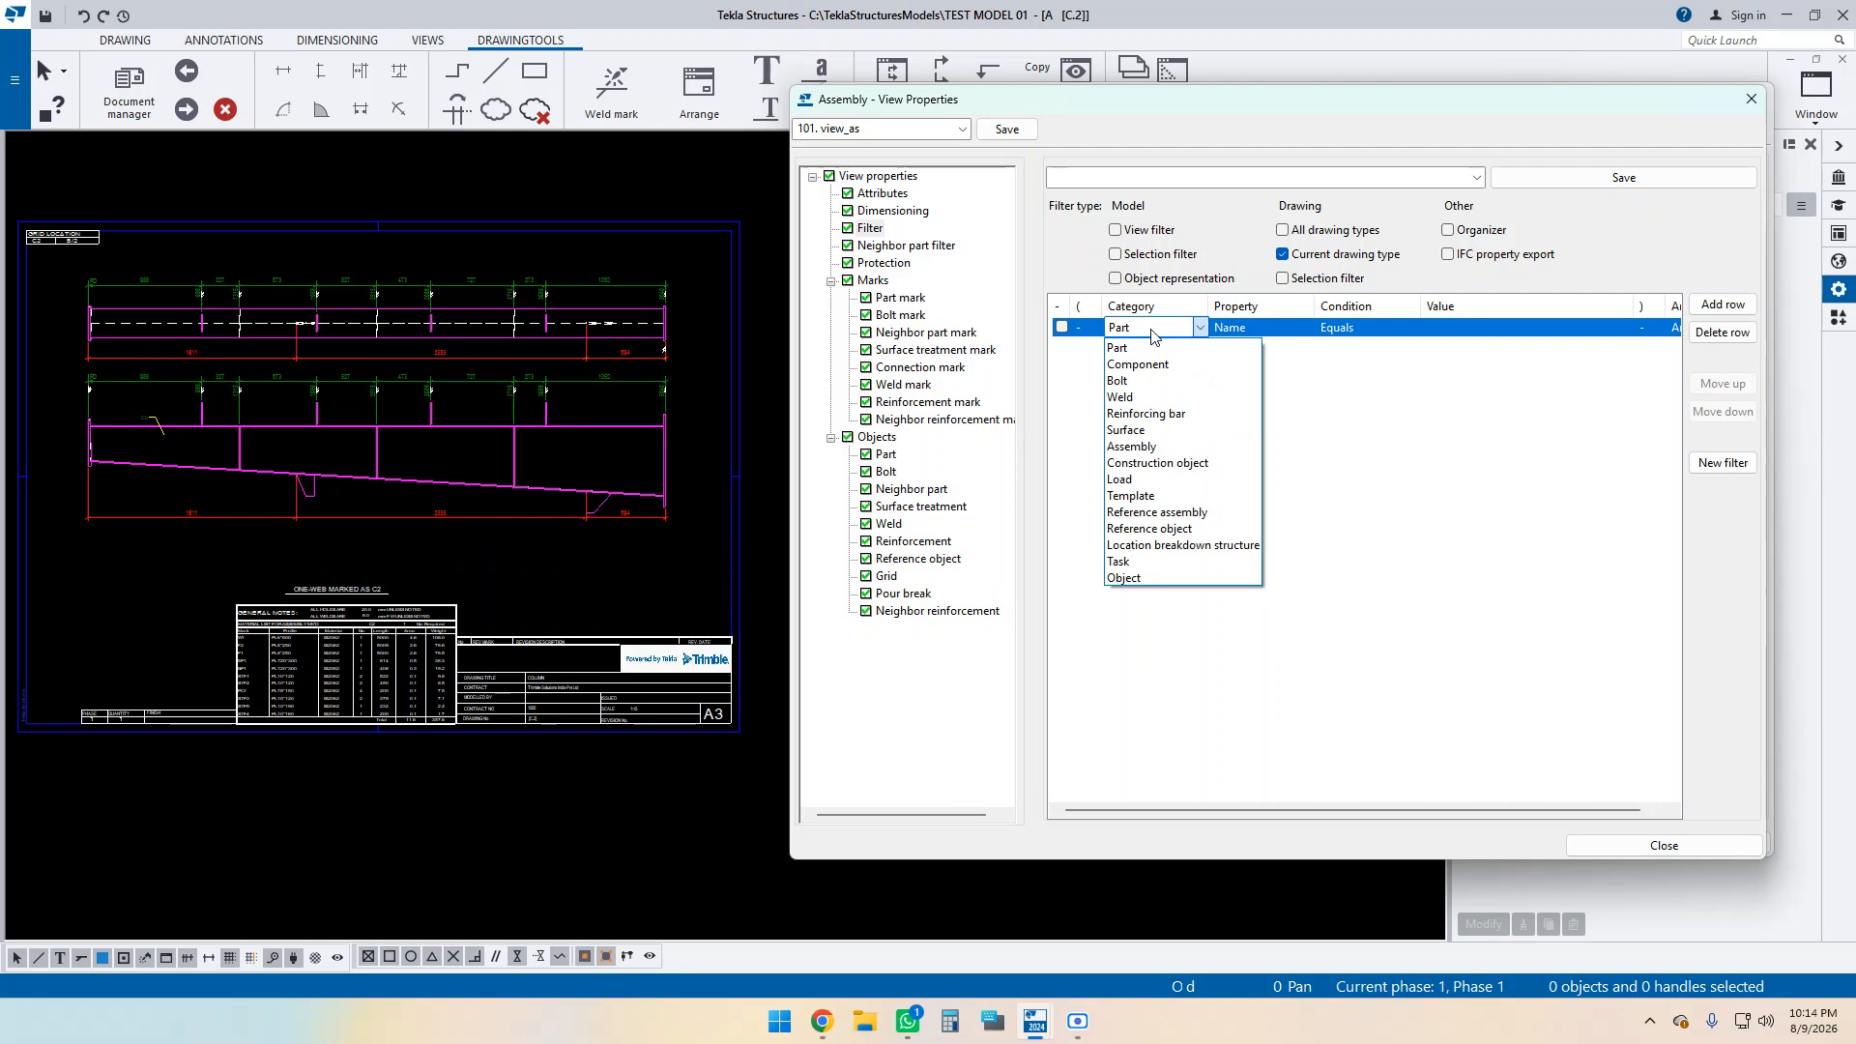
pyautogui.click(1150, 335)
pyautogui.click(1267, 331)
pyautogui.click(1363, 329)
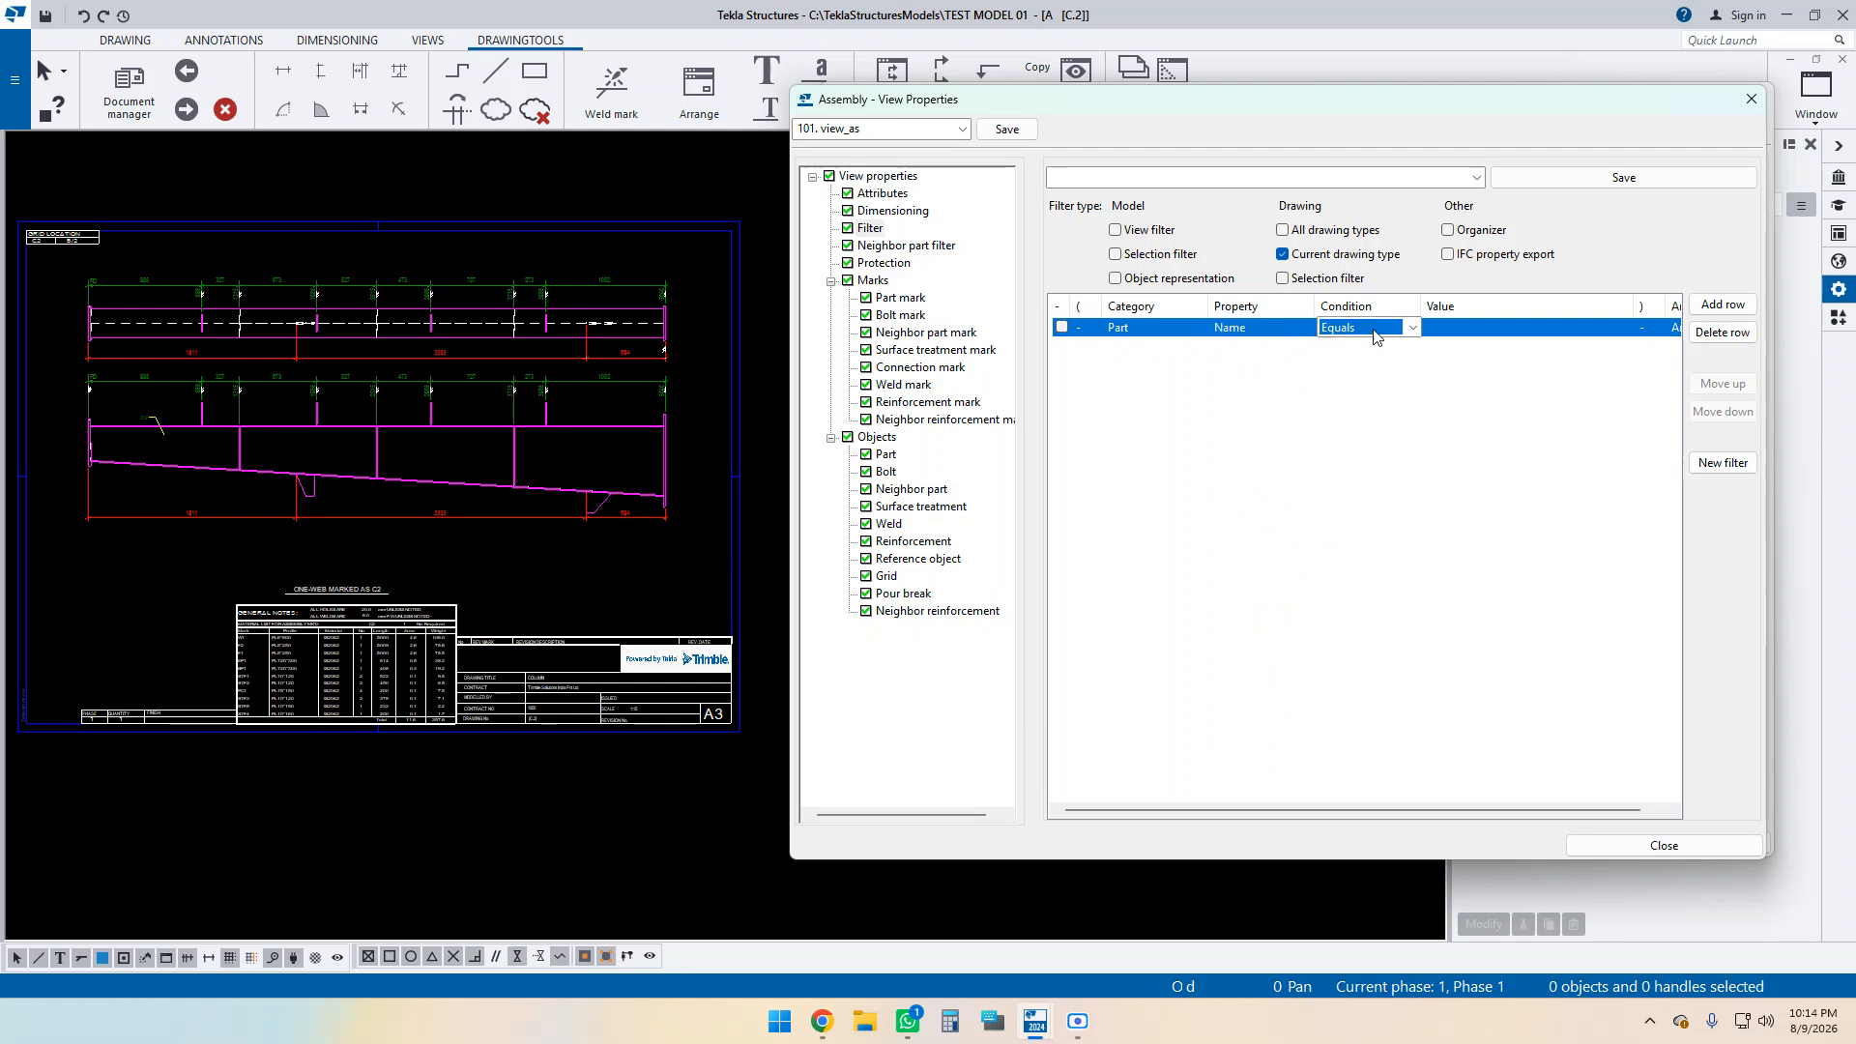
pyautogui.click(1378, 335)
pyautogui.click(1377, 334)
pyautogui.click(1471, 334)
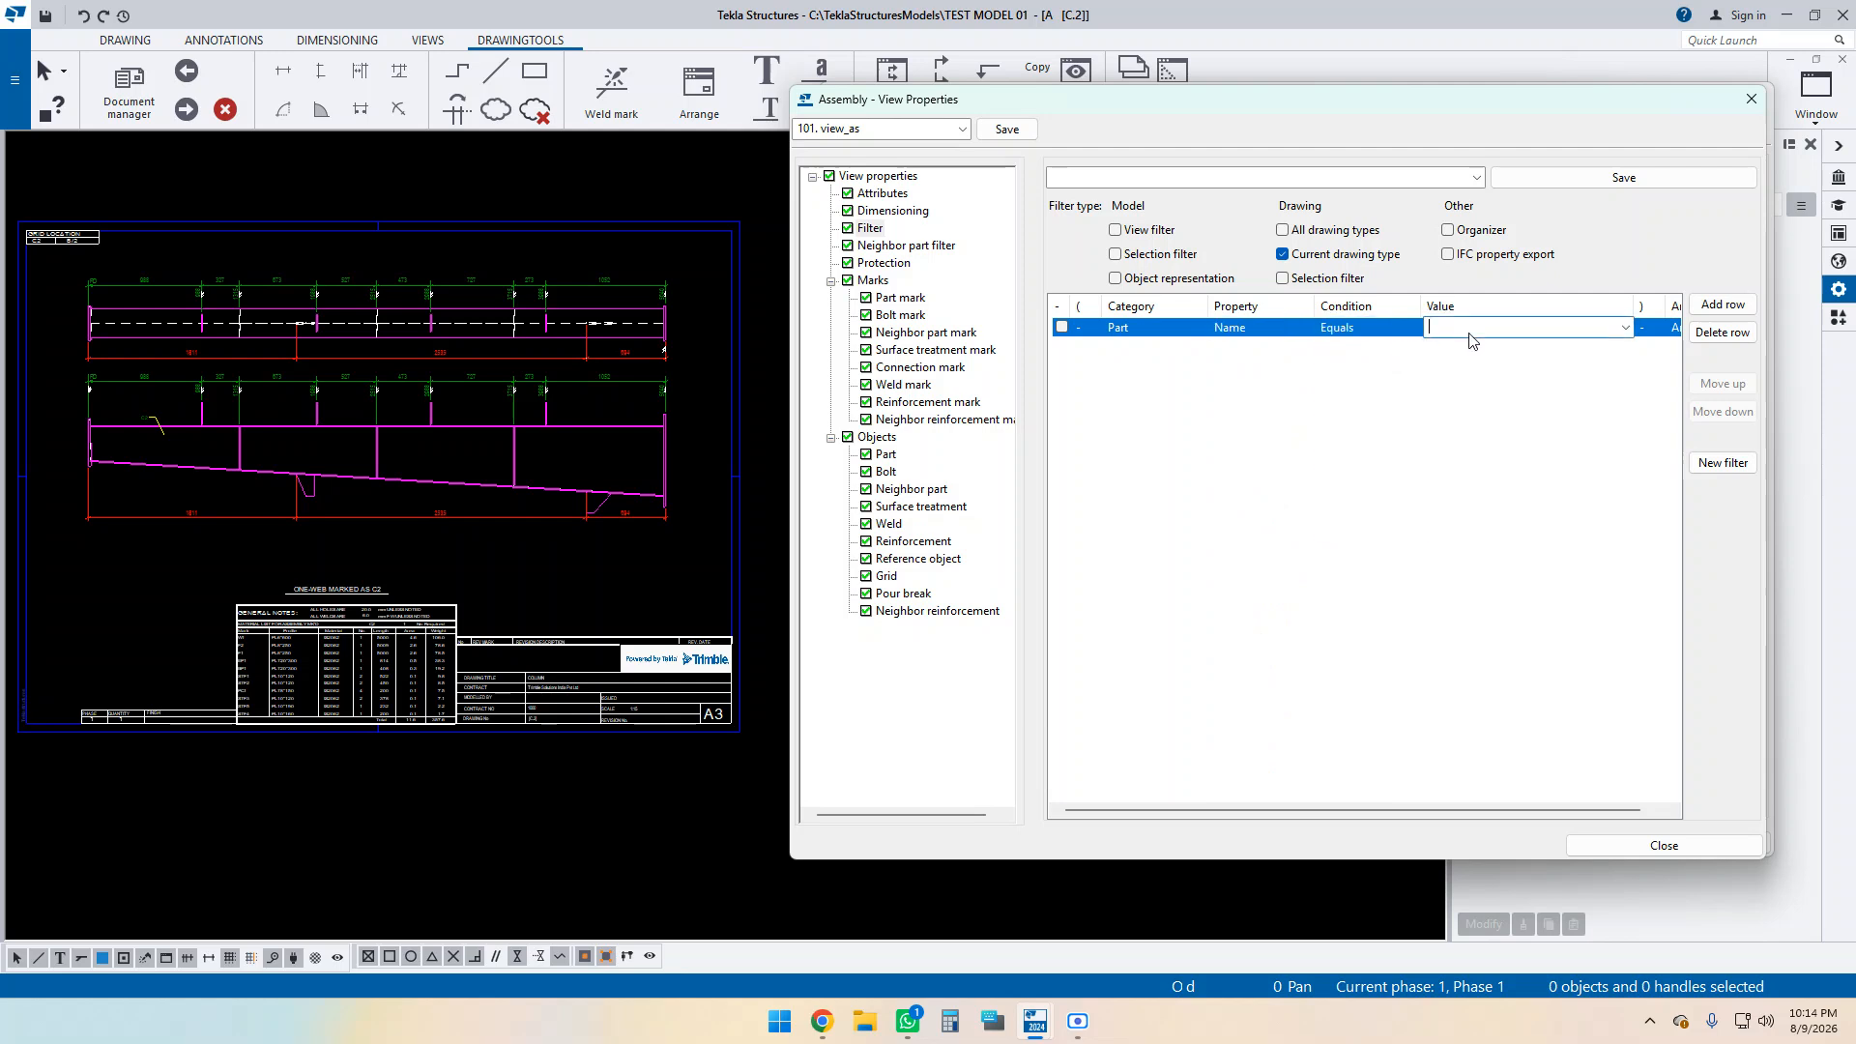
pyautogui.click(1627, 329)
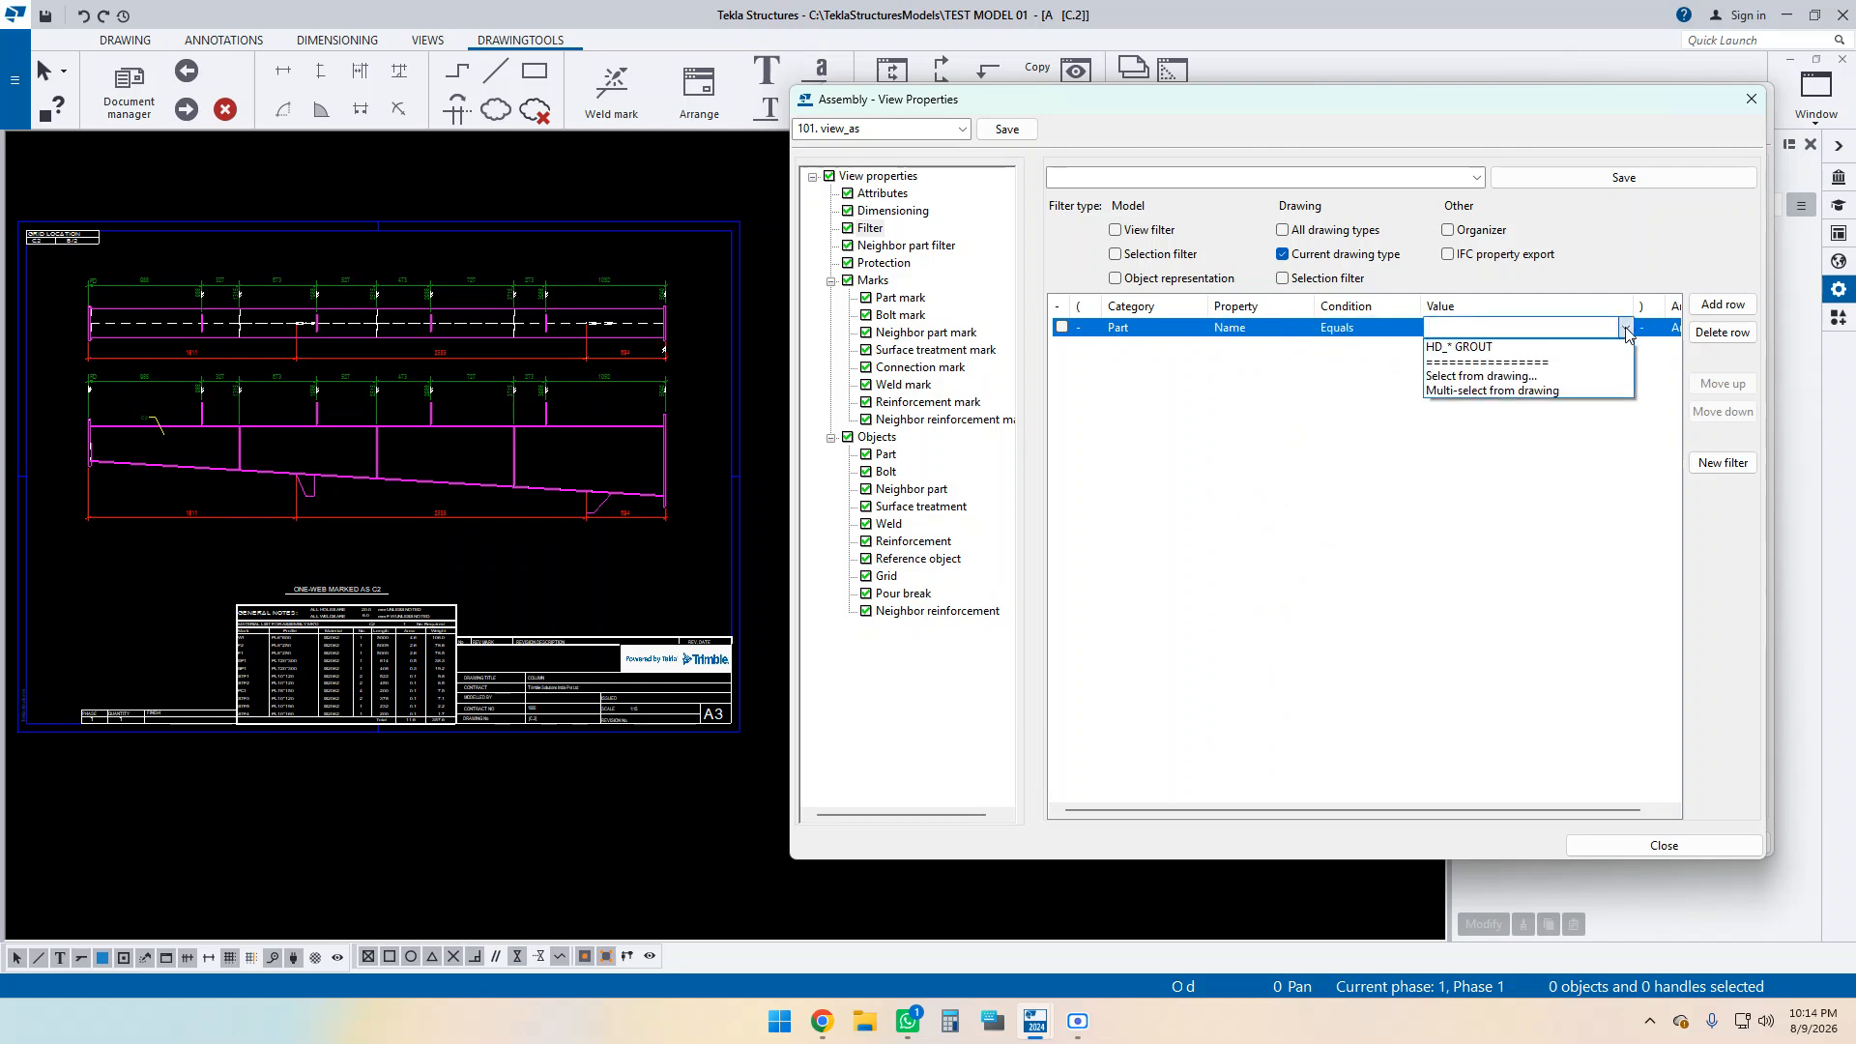
pyautogui.click(1624, 329)
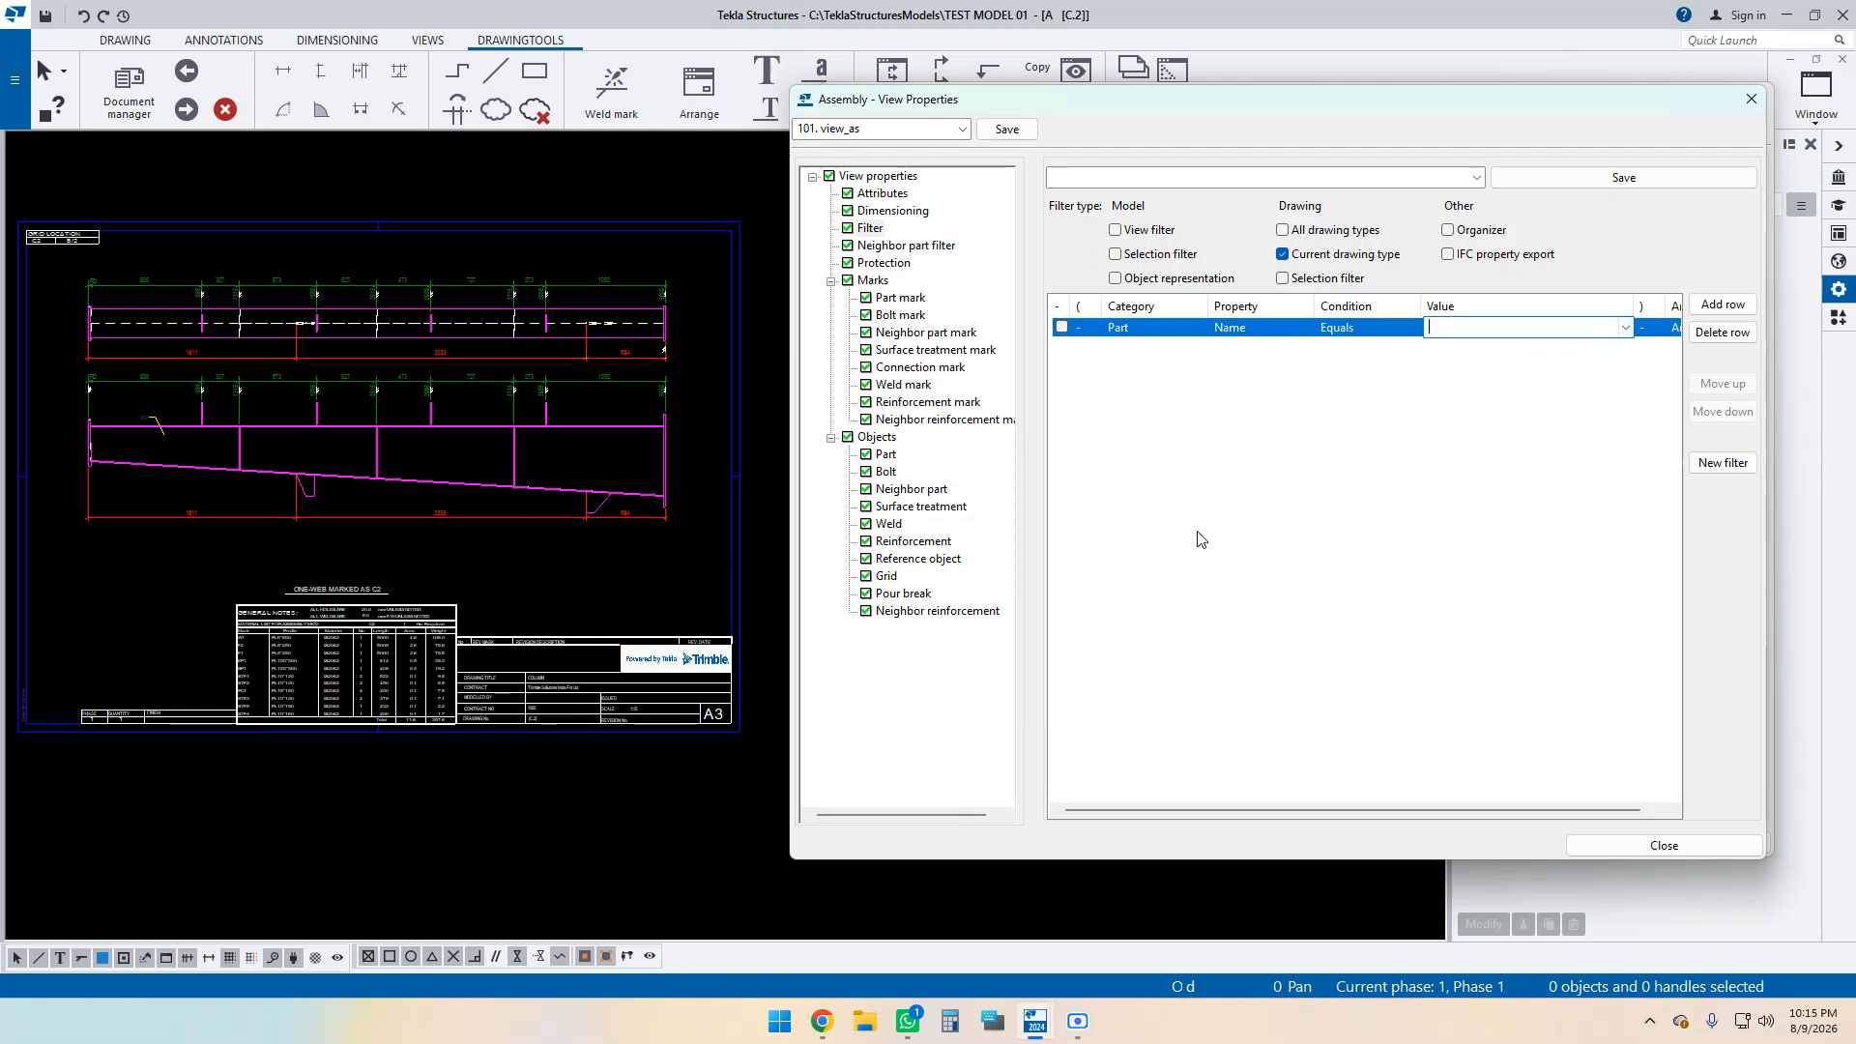
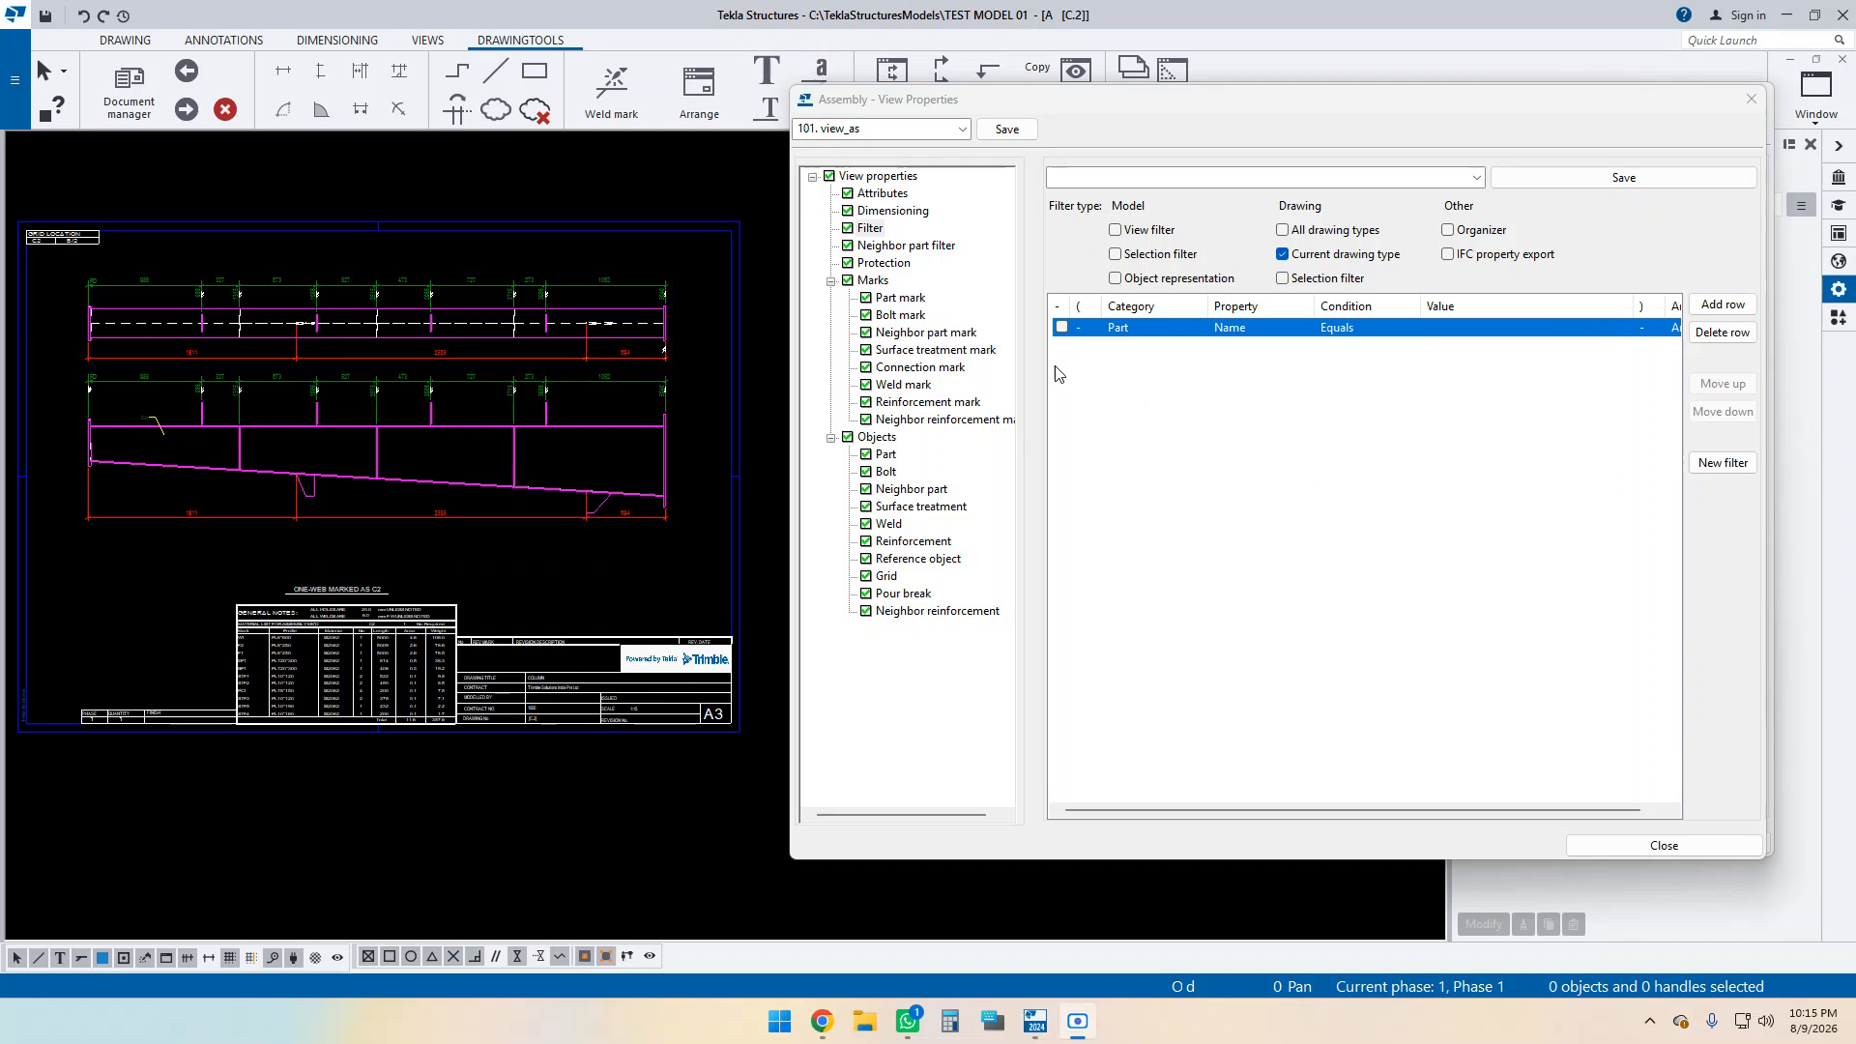
pyautogui.click(1146, 331)
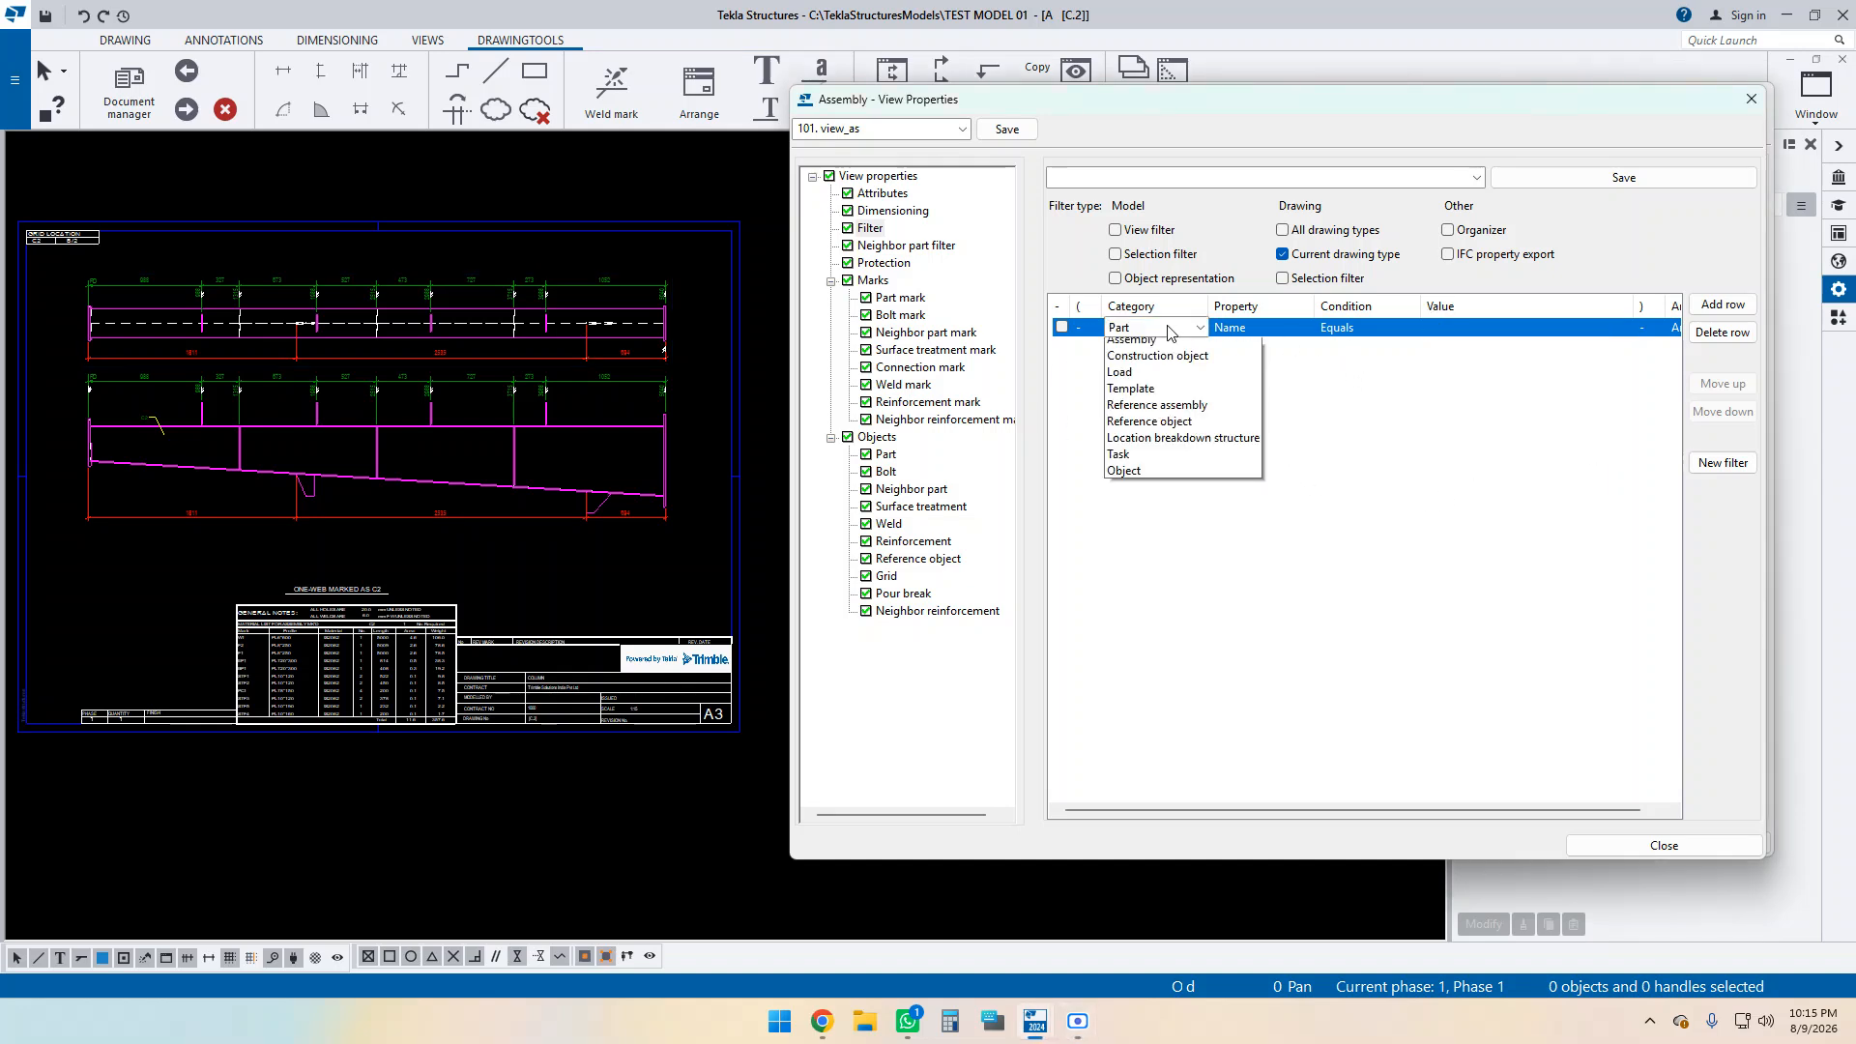
pyautogui.click(1431, 478)
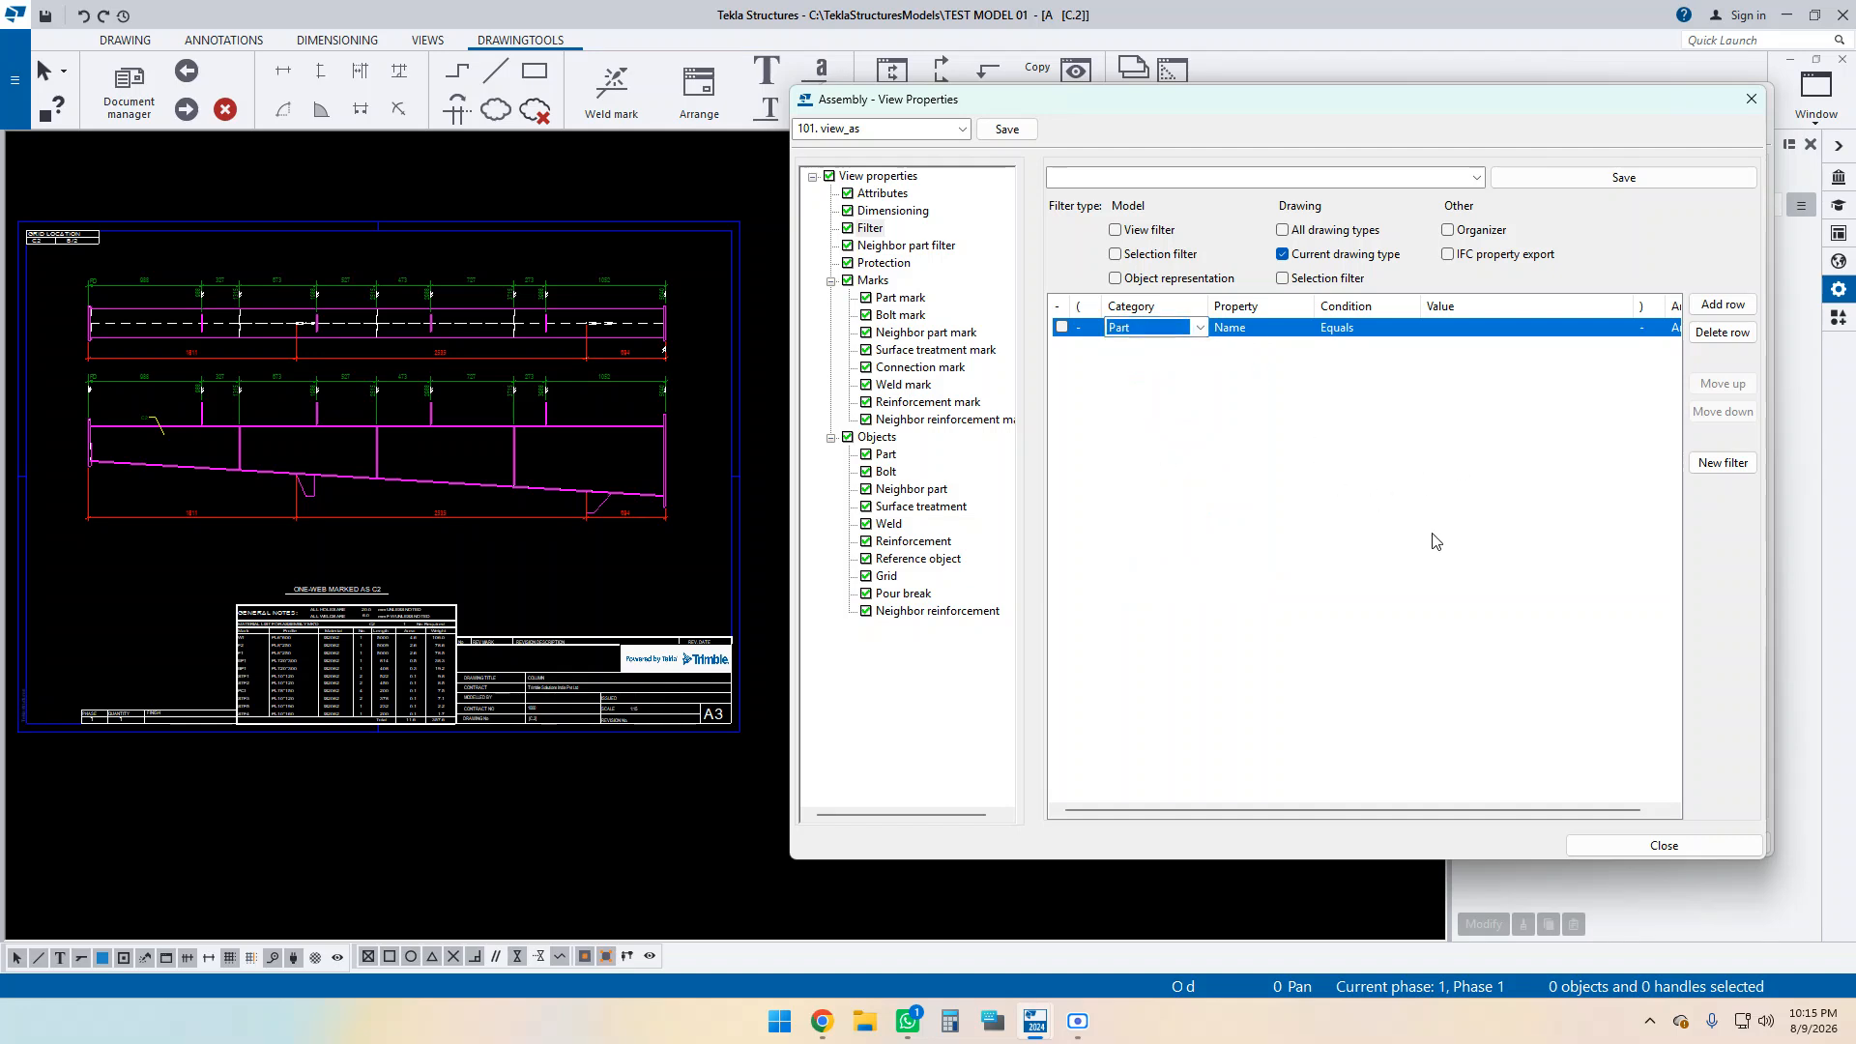
# Open the view's object level settings, add a part row for the #GP filter, and look through its available settings.
pyautogui.click(860, 192)
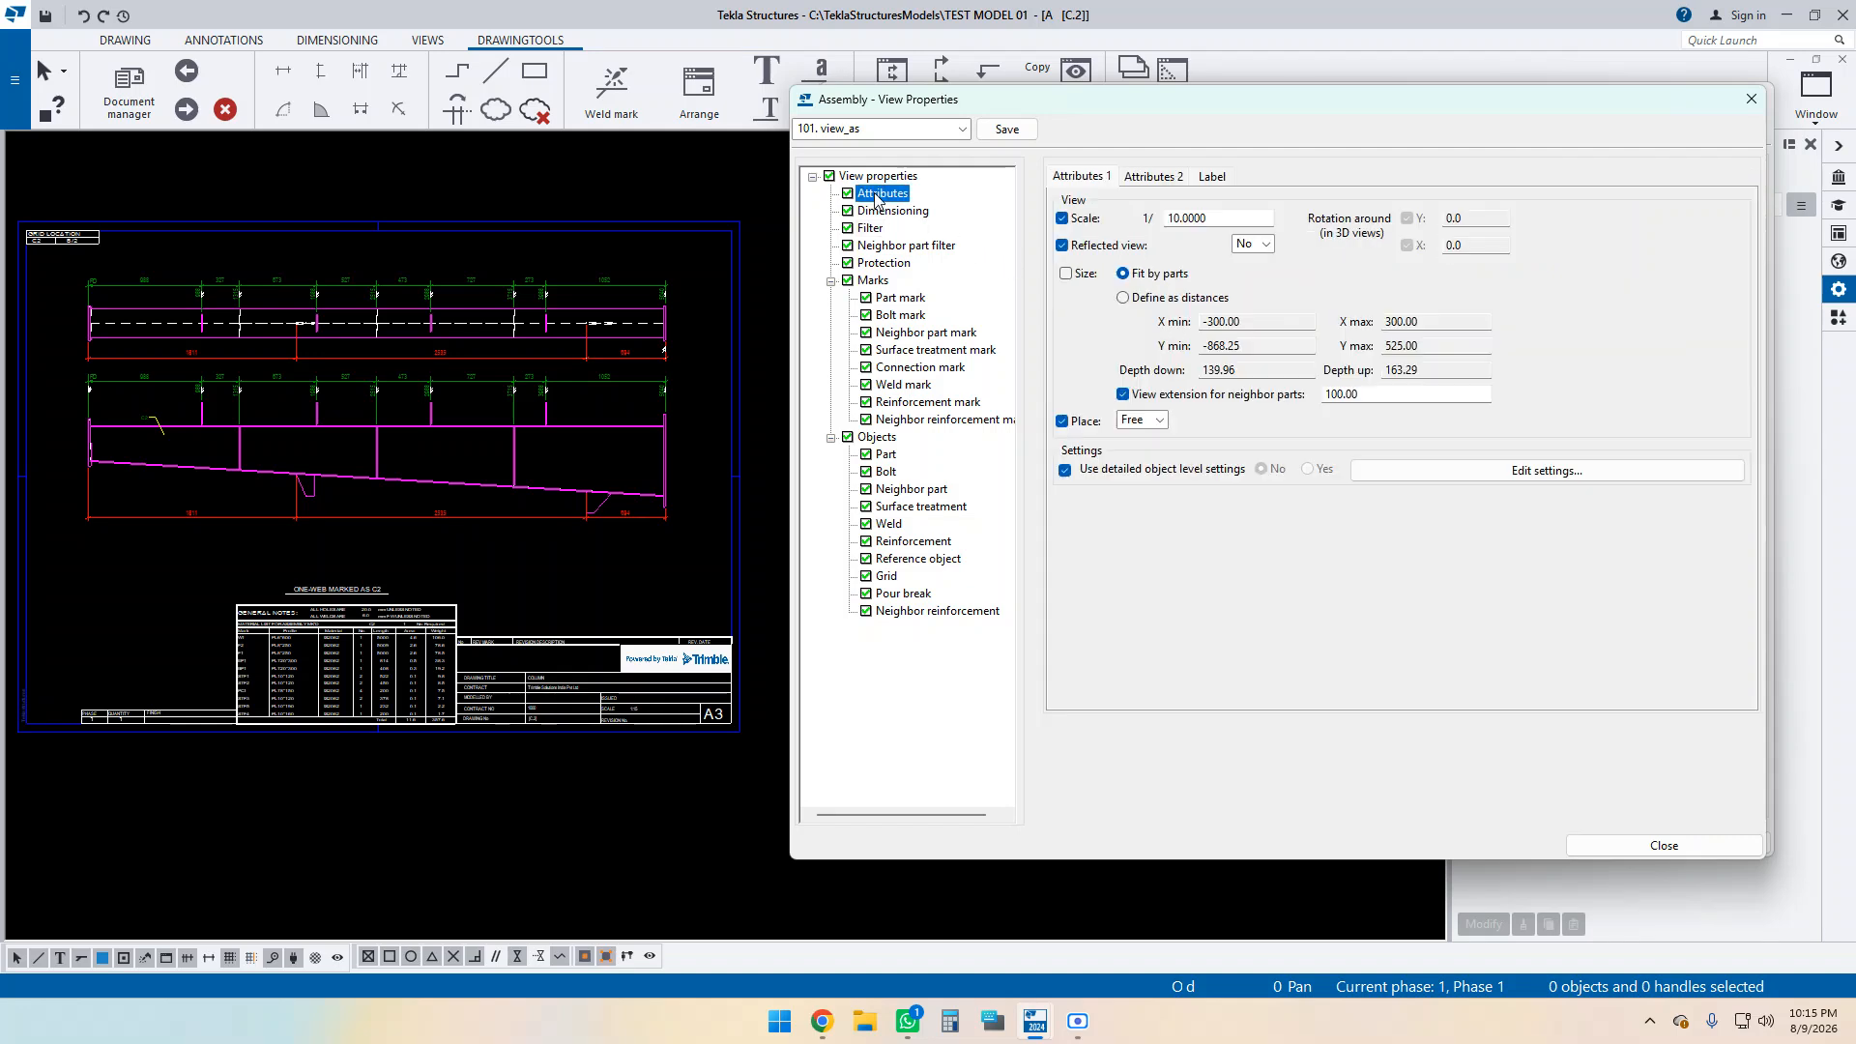
pyautogui.click(1523, 474)
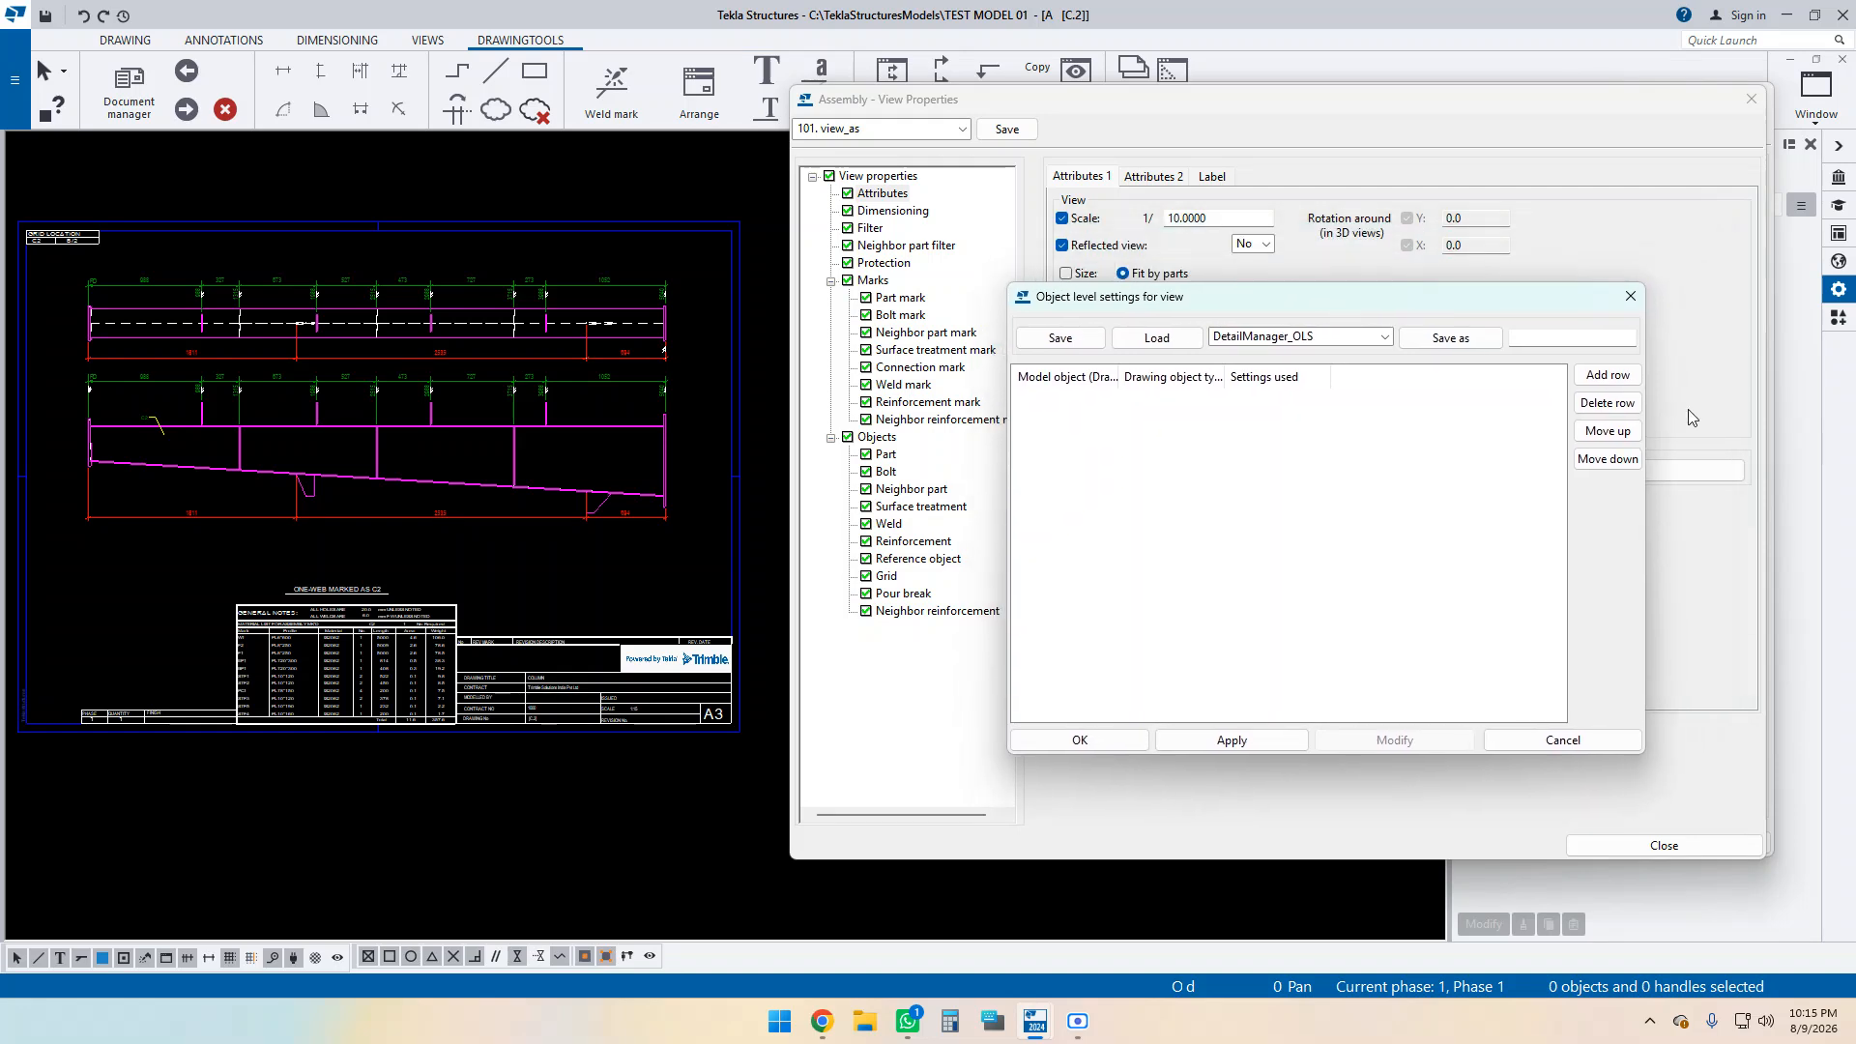
pyautogui.click(1608, 375)
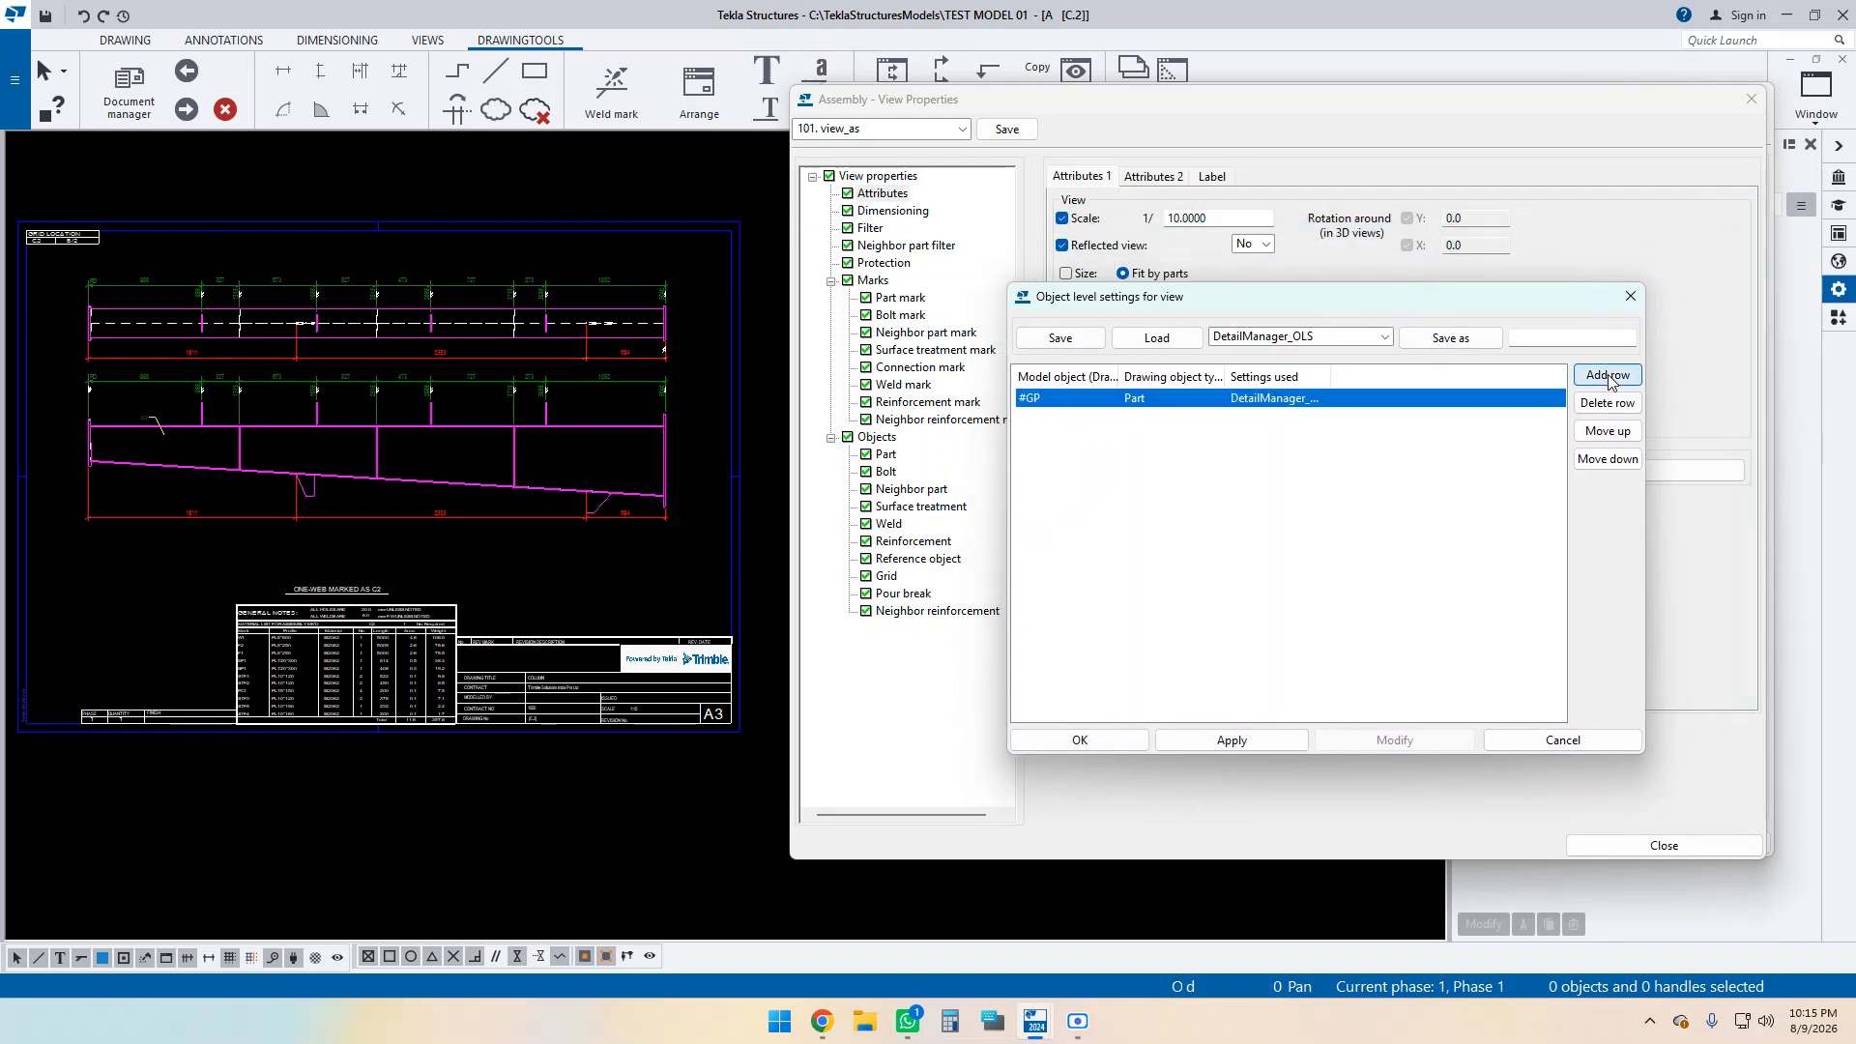
pyautogui.click(1055, 402)
pyautogui.click(1110, 399)
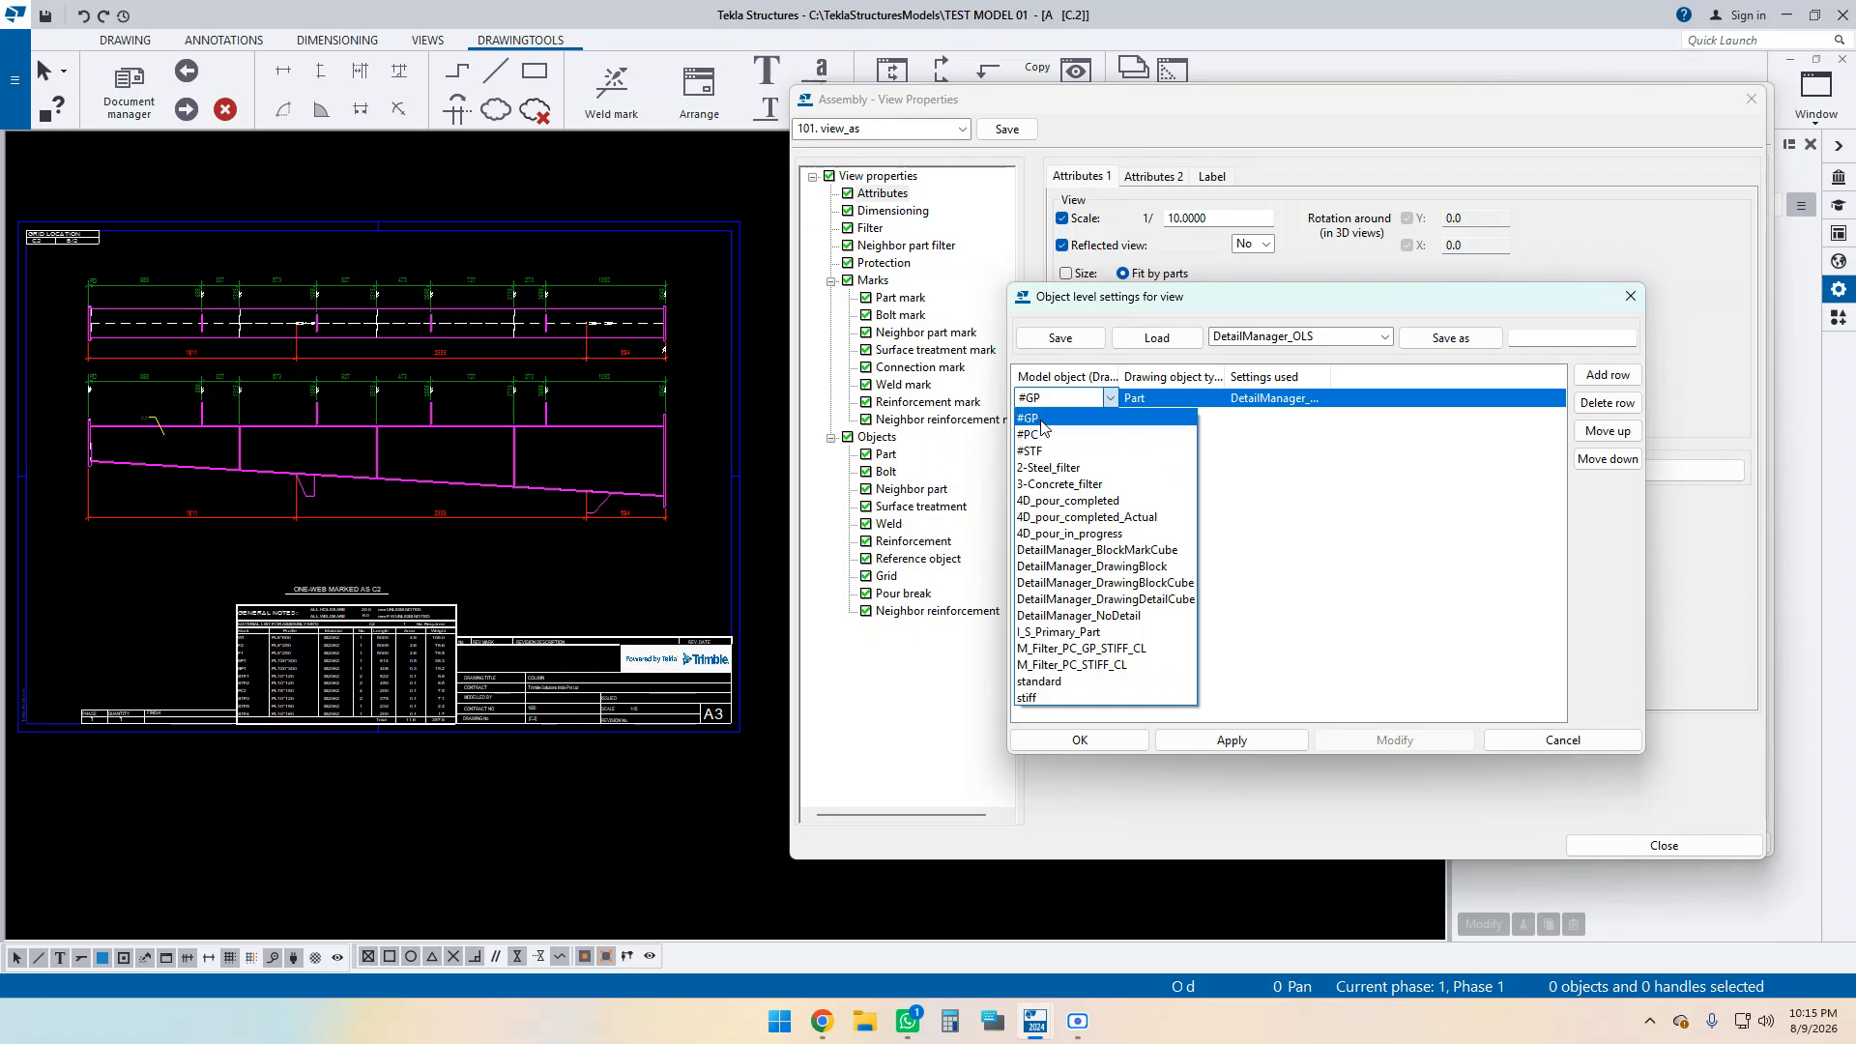
pyautogui.click(1042, 421)
pyautogui.doubleClick(1163, 399)
pyautogui.click(1233, 397)
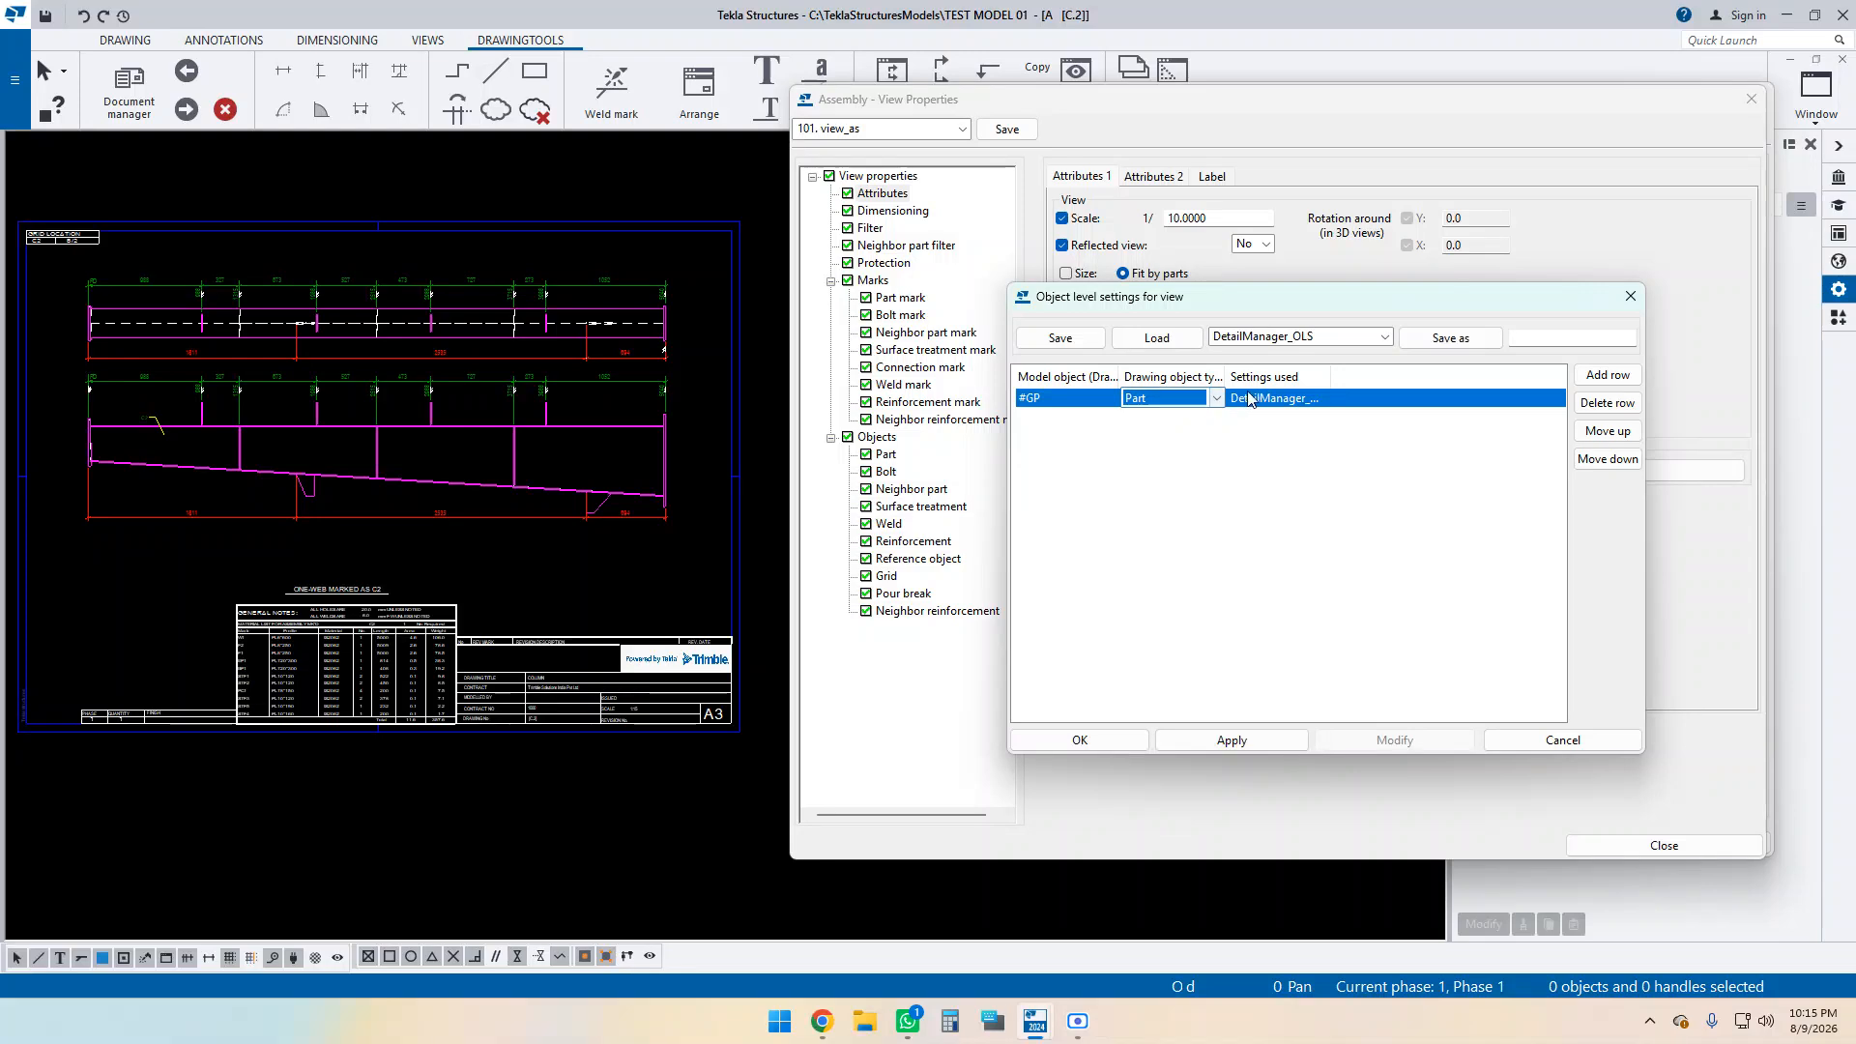
pyautogui.click(1263, 404)
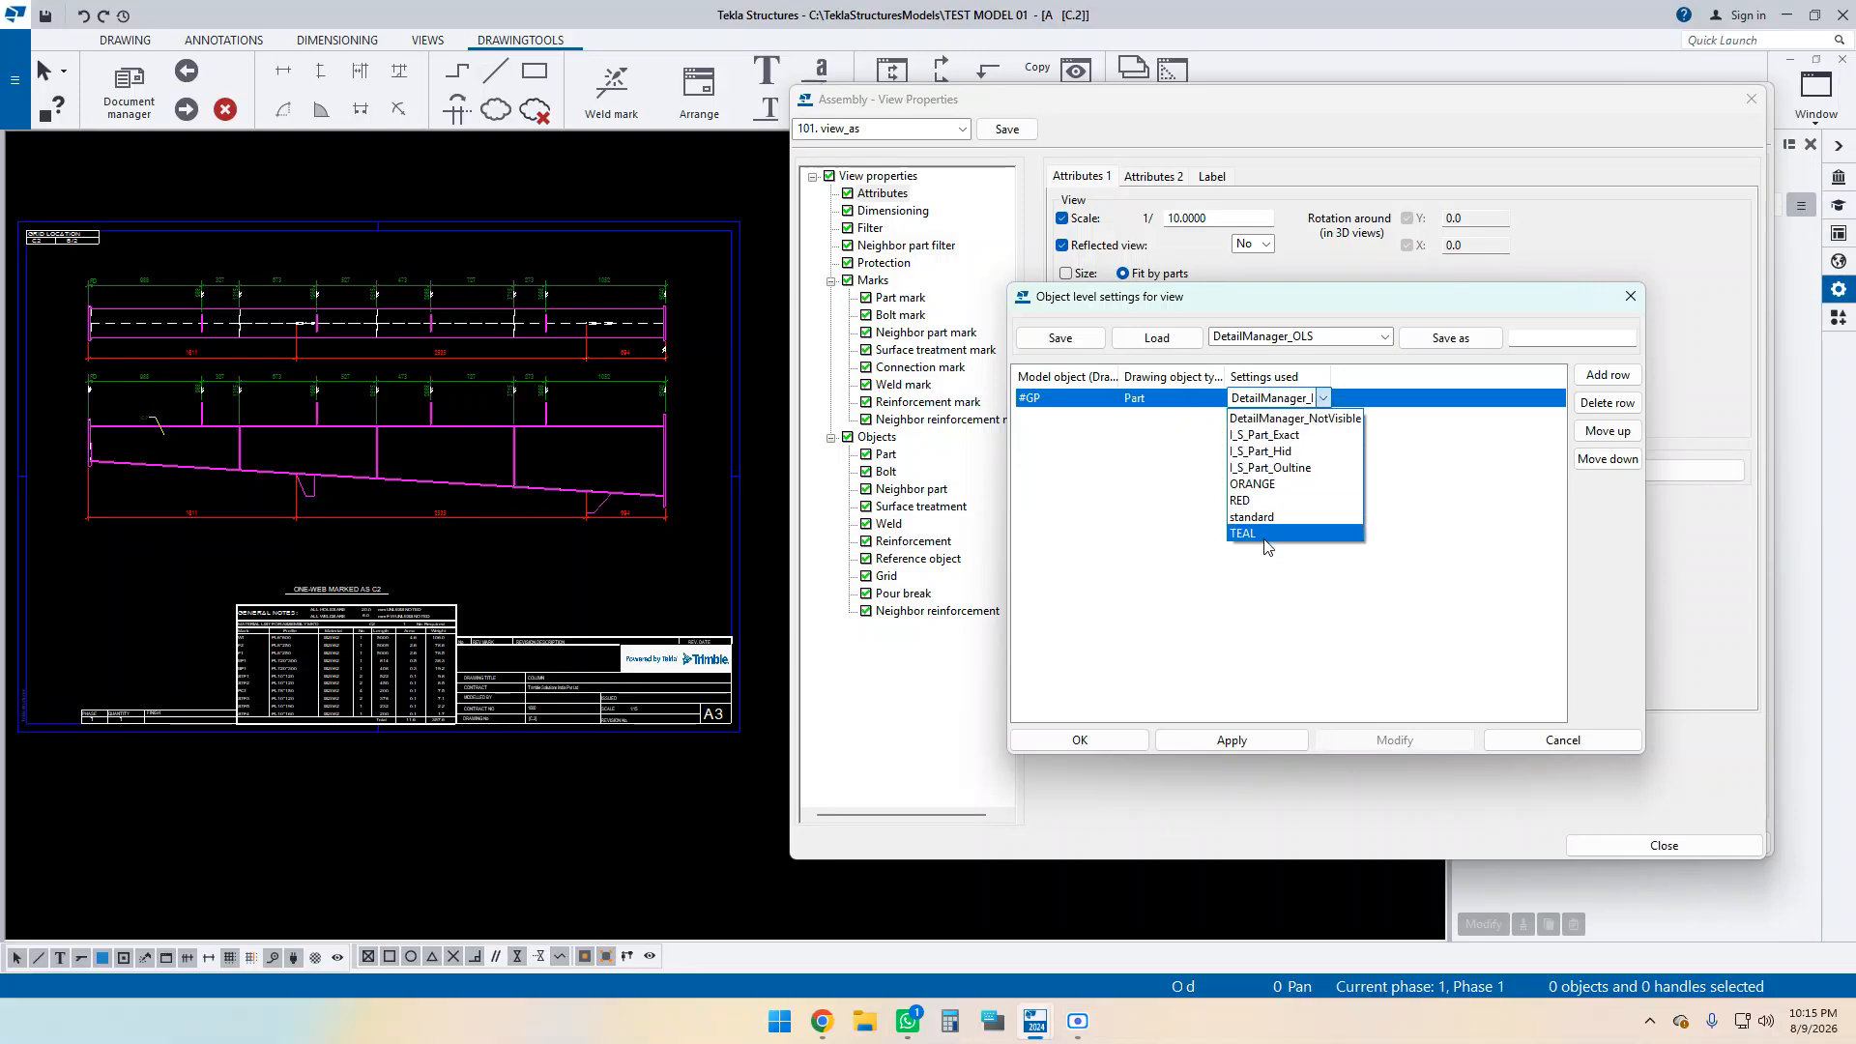
pyautogui.click(1358, 310)
pyautogui.moveTo(1358, 310); pyautogui.dragTo(439, 571)
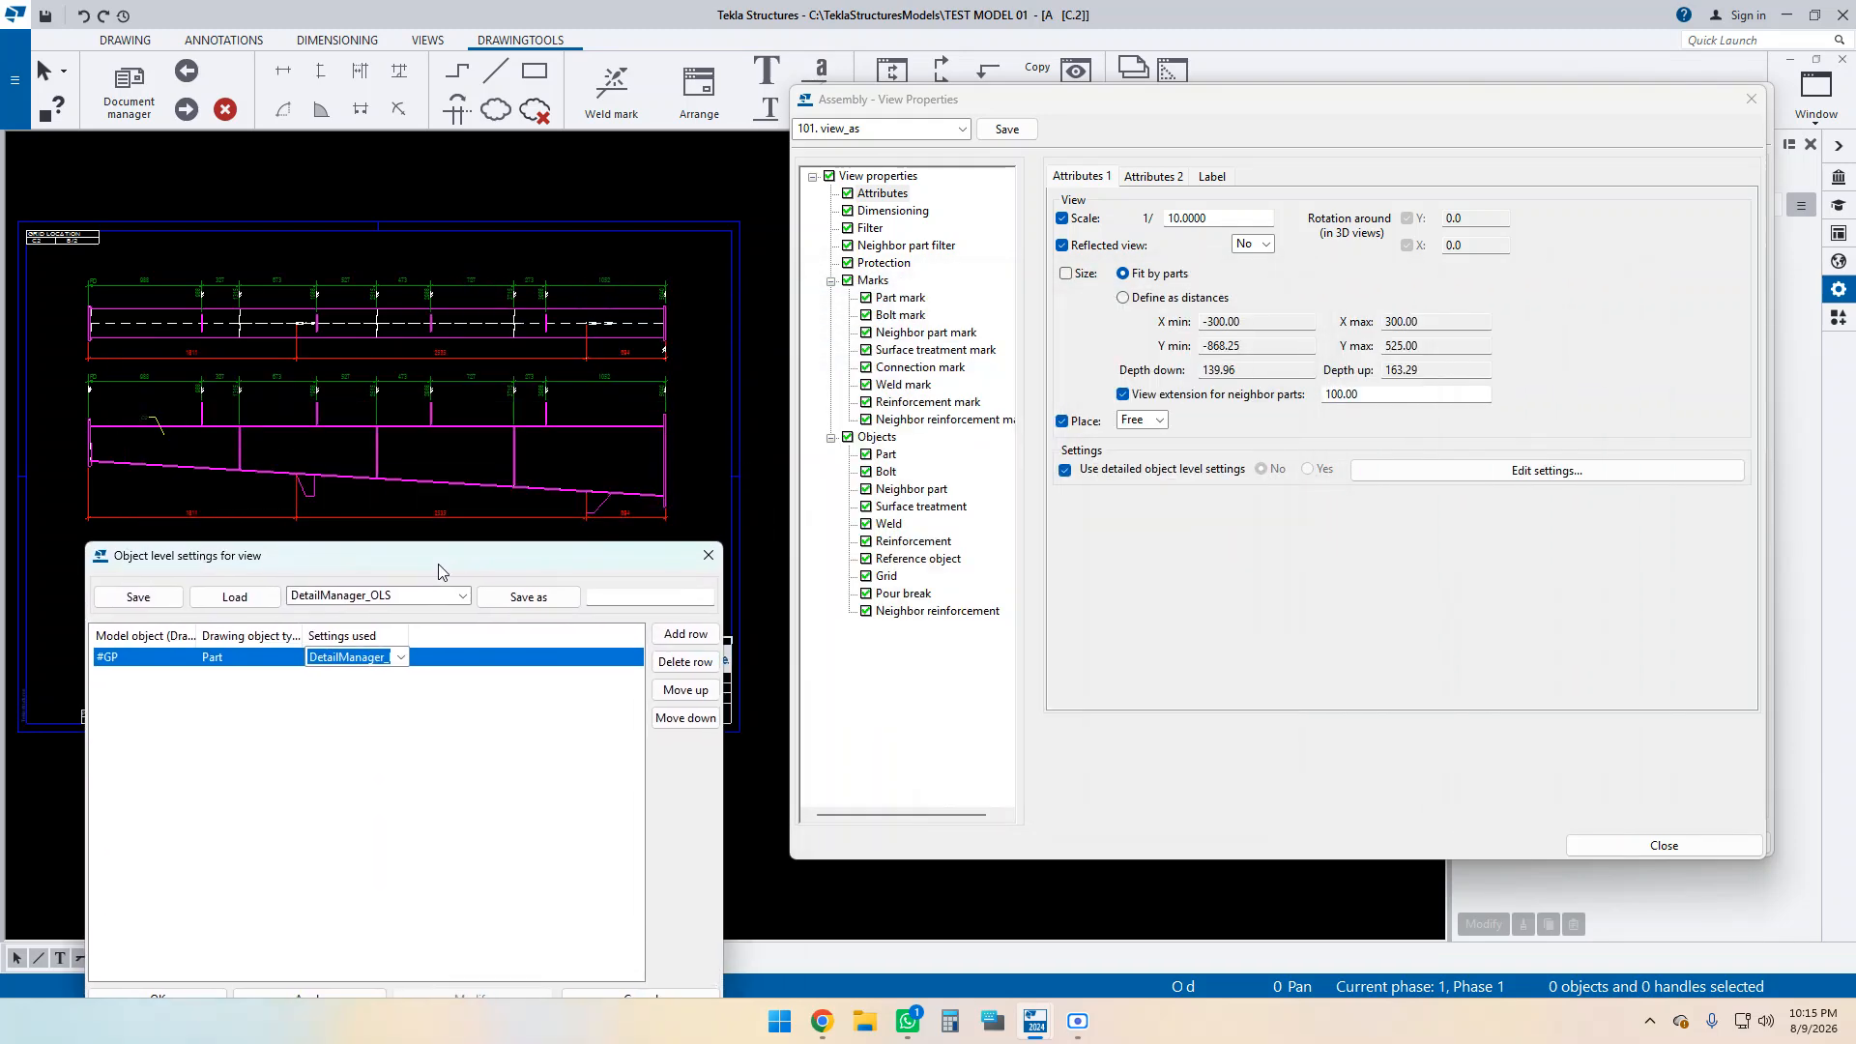
# Set the part visible line color to green and save the part properties as green.
pyautogui.click(889, 454)
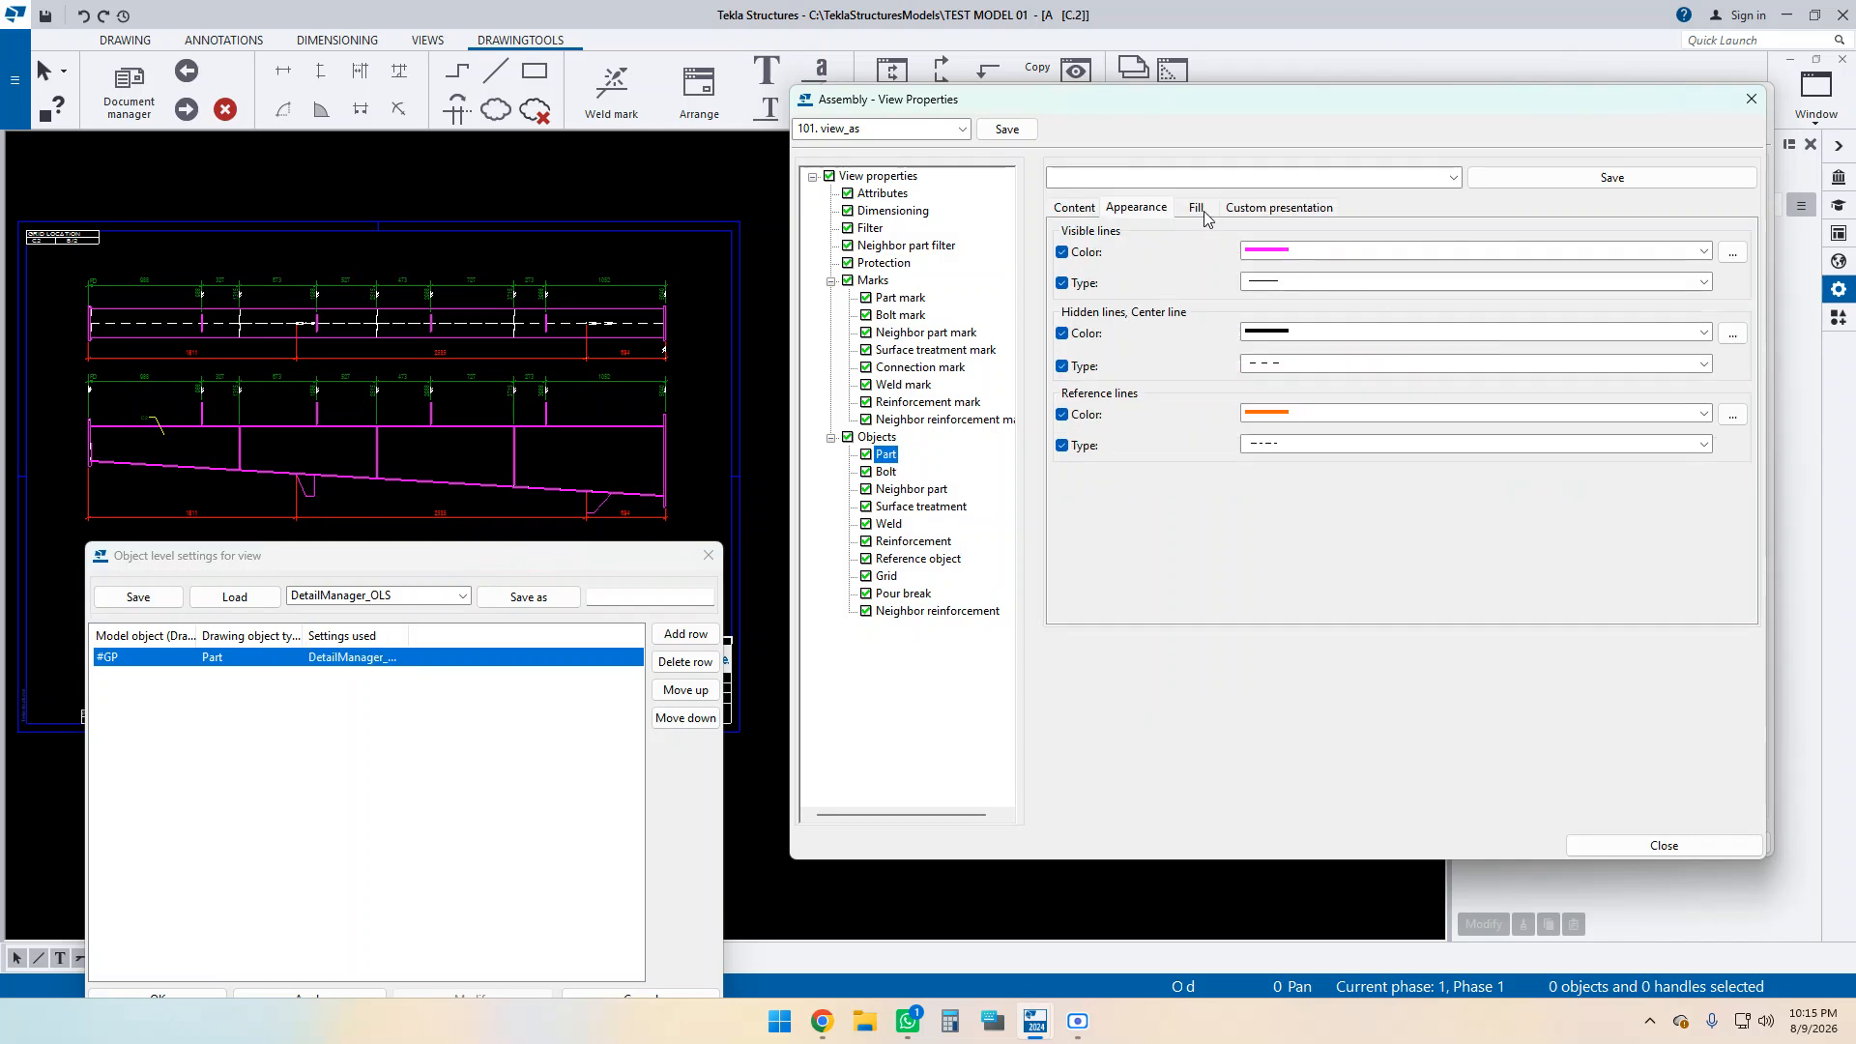
pyautogui.click(1453, 177)
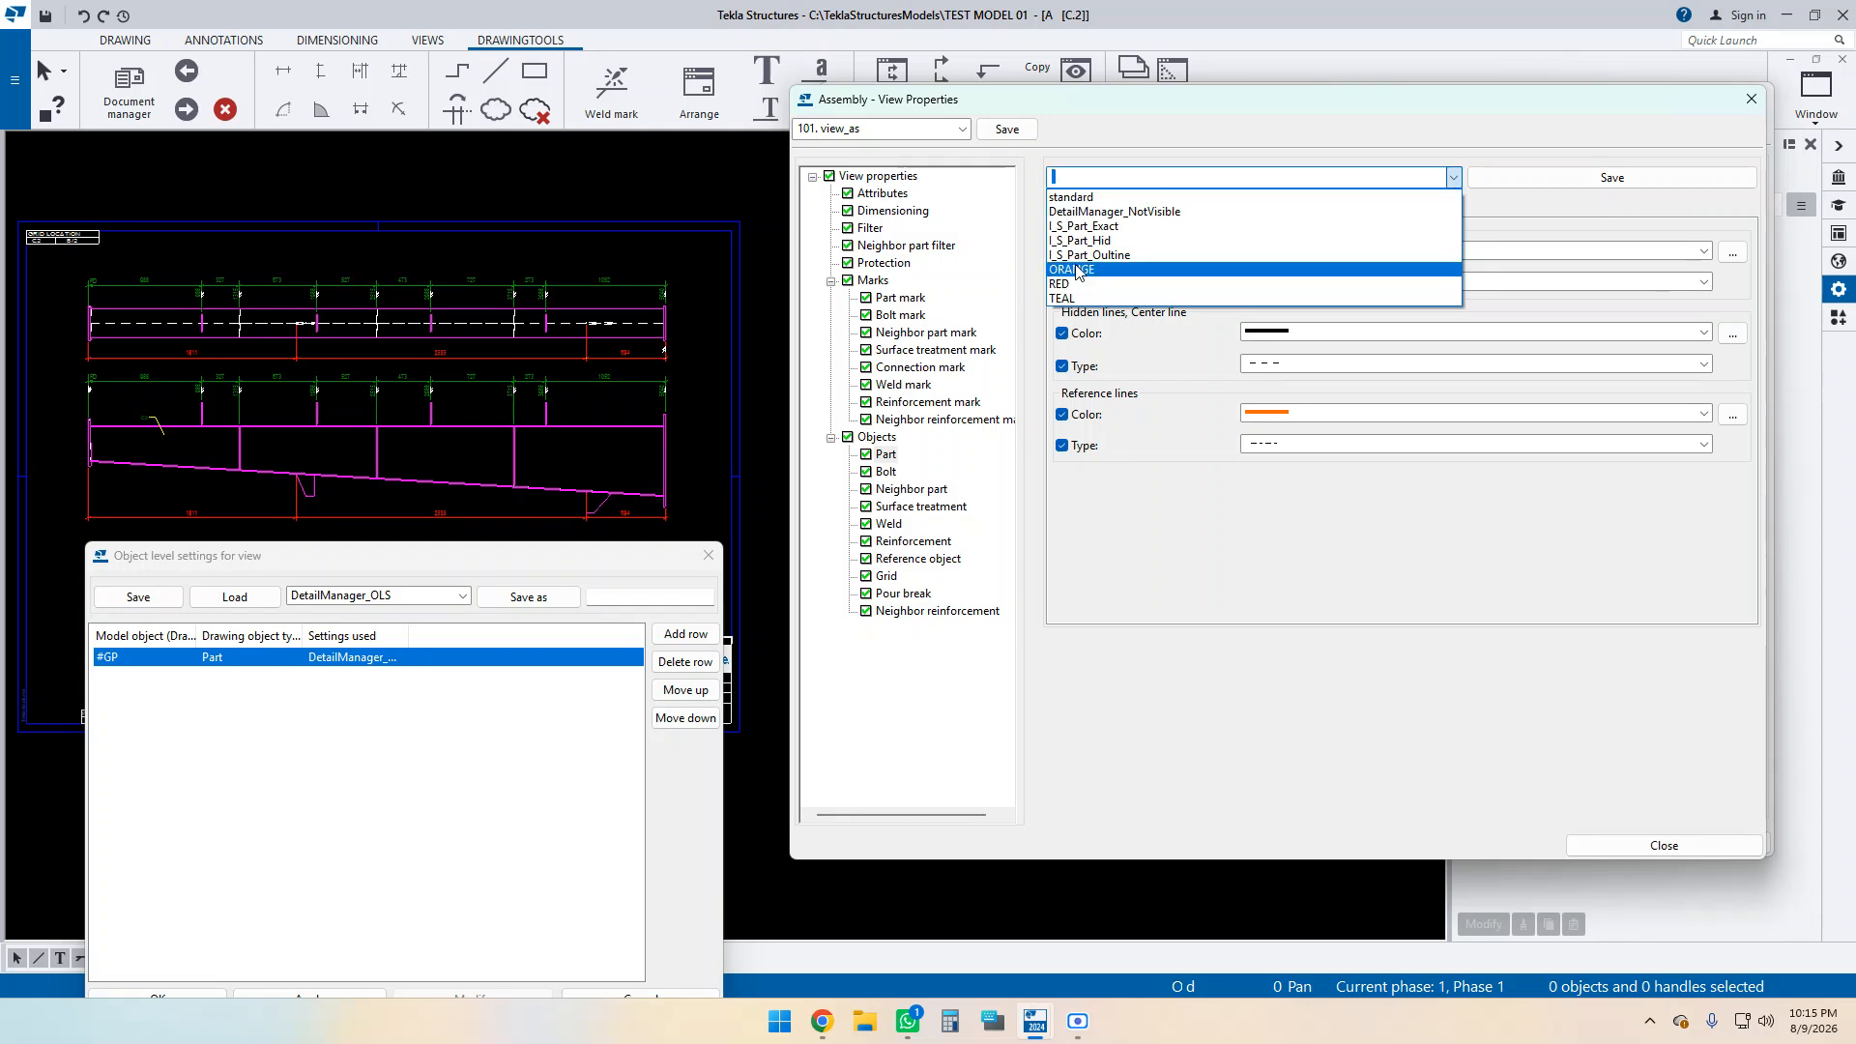
pyautogui.click(1168, 557)
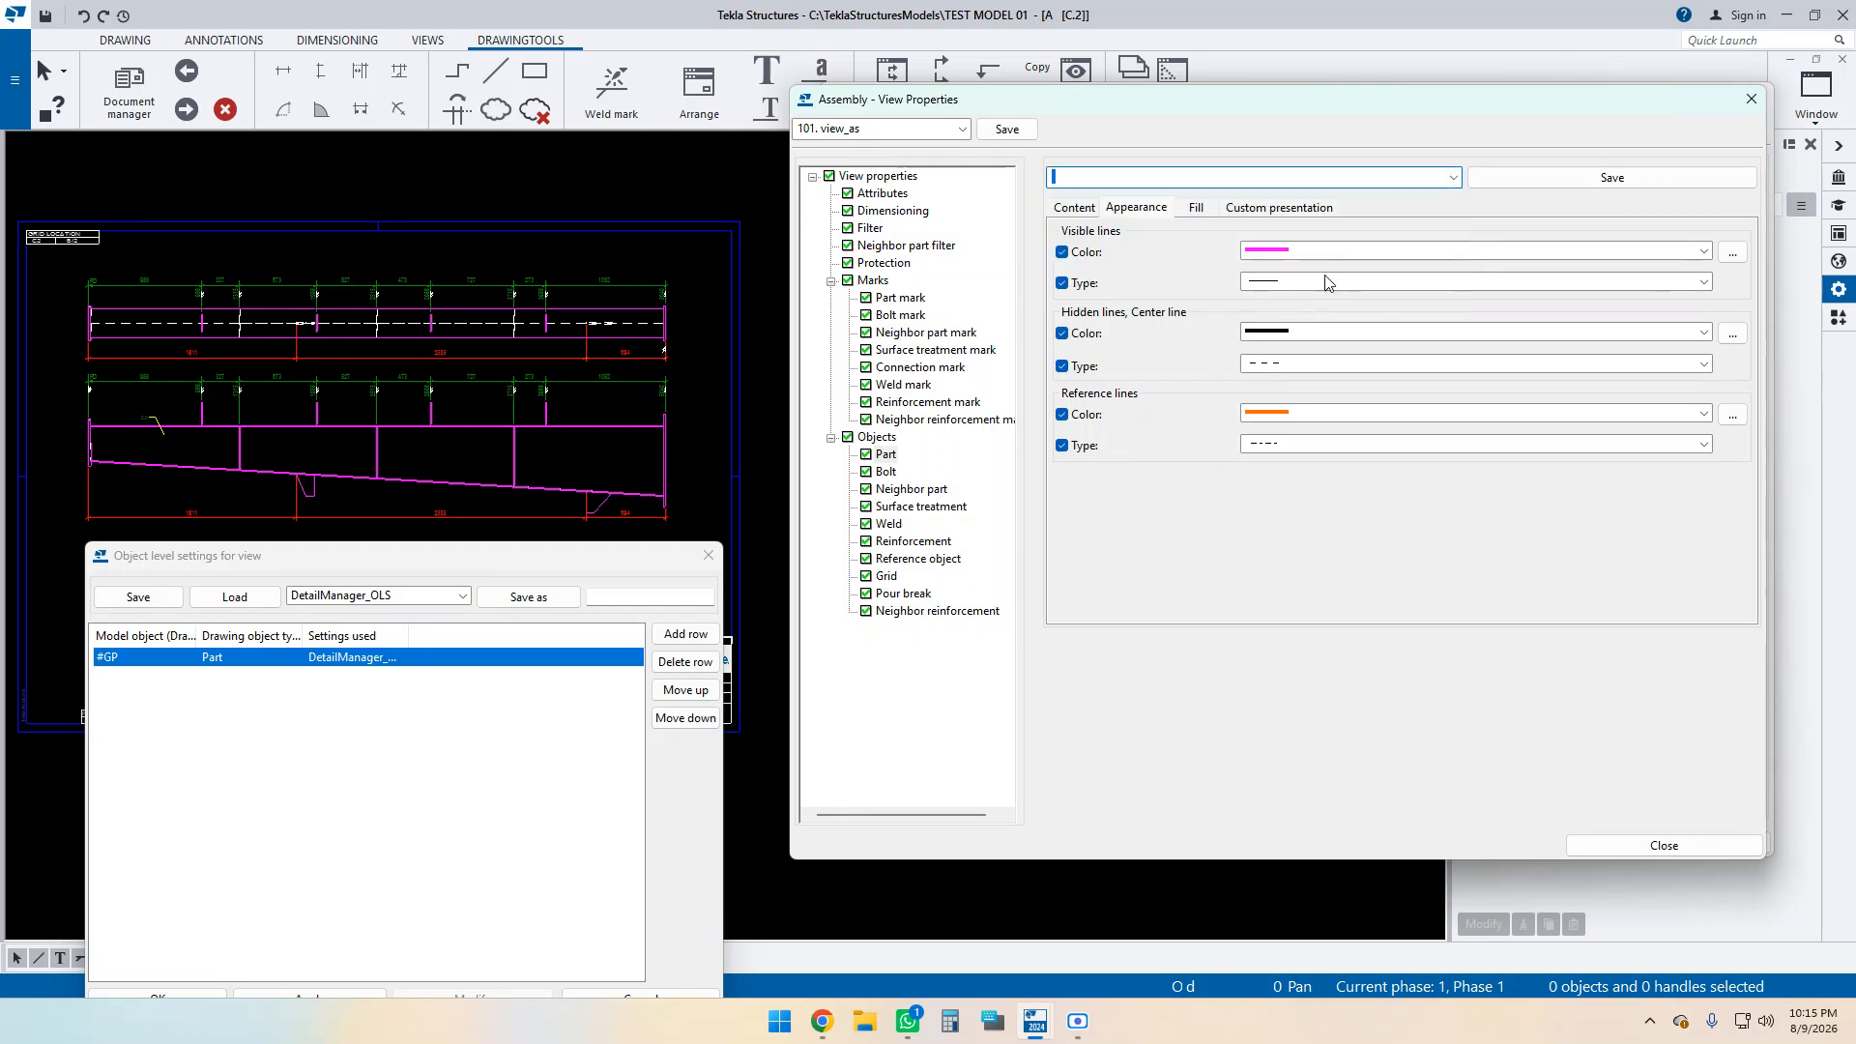
pyautogui.click(1314, 251)
pyautogui.click(1275, 410)
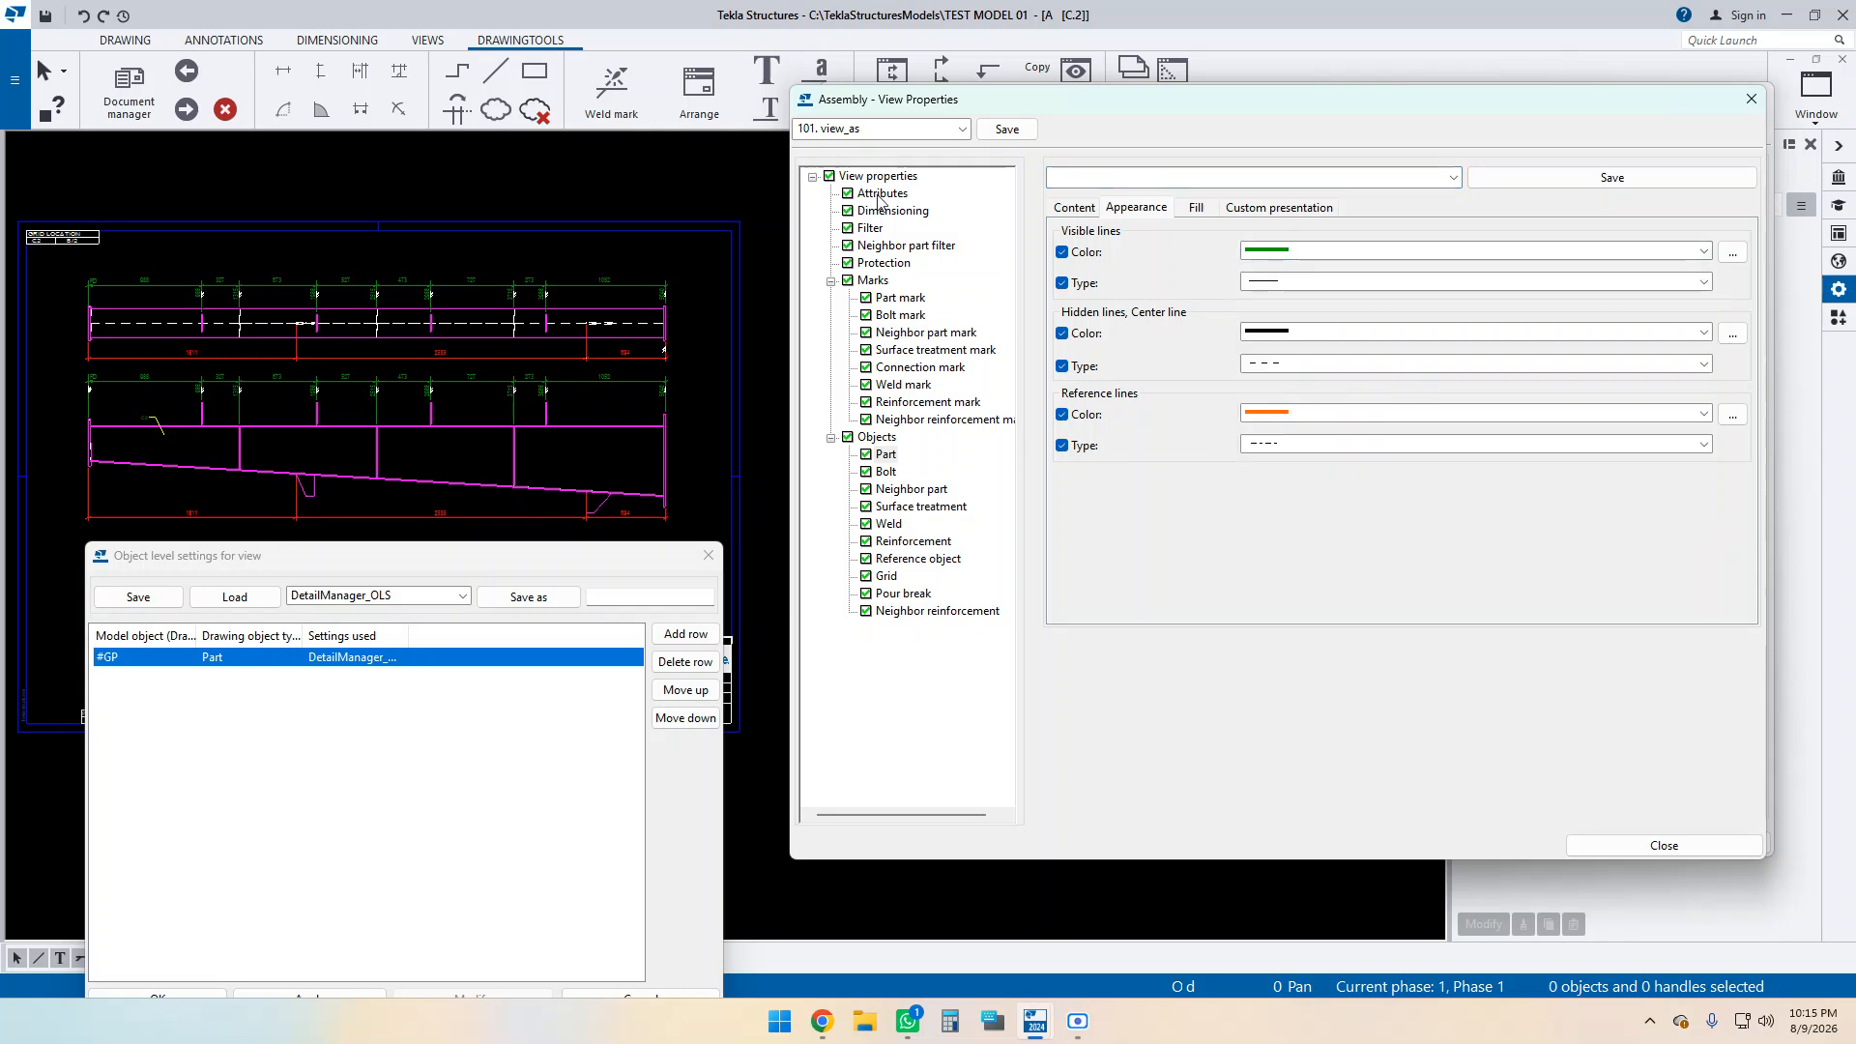
pyautogui.click(1134, 180)
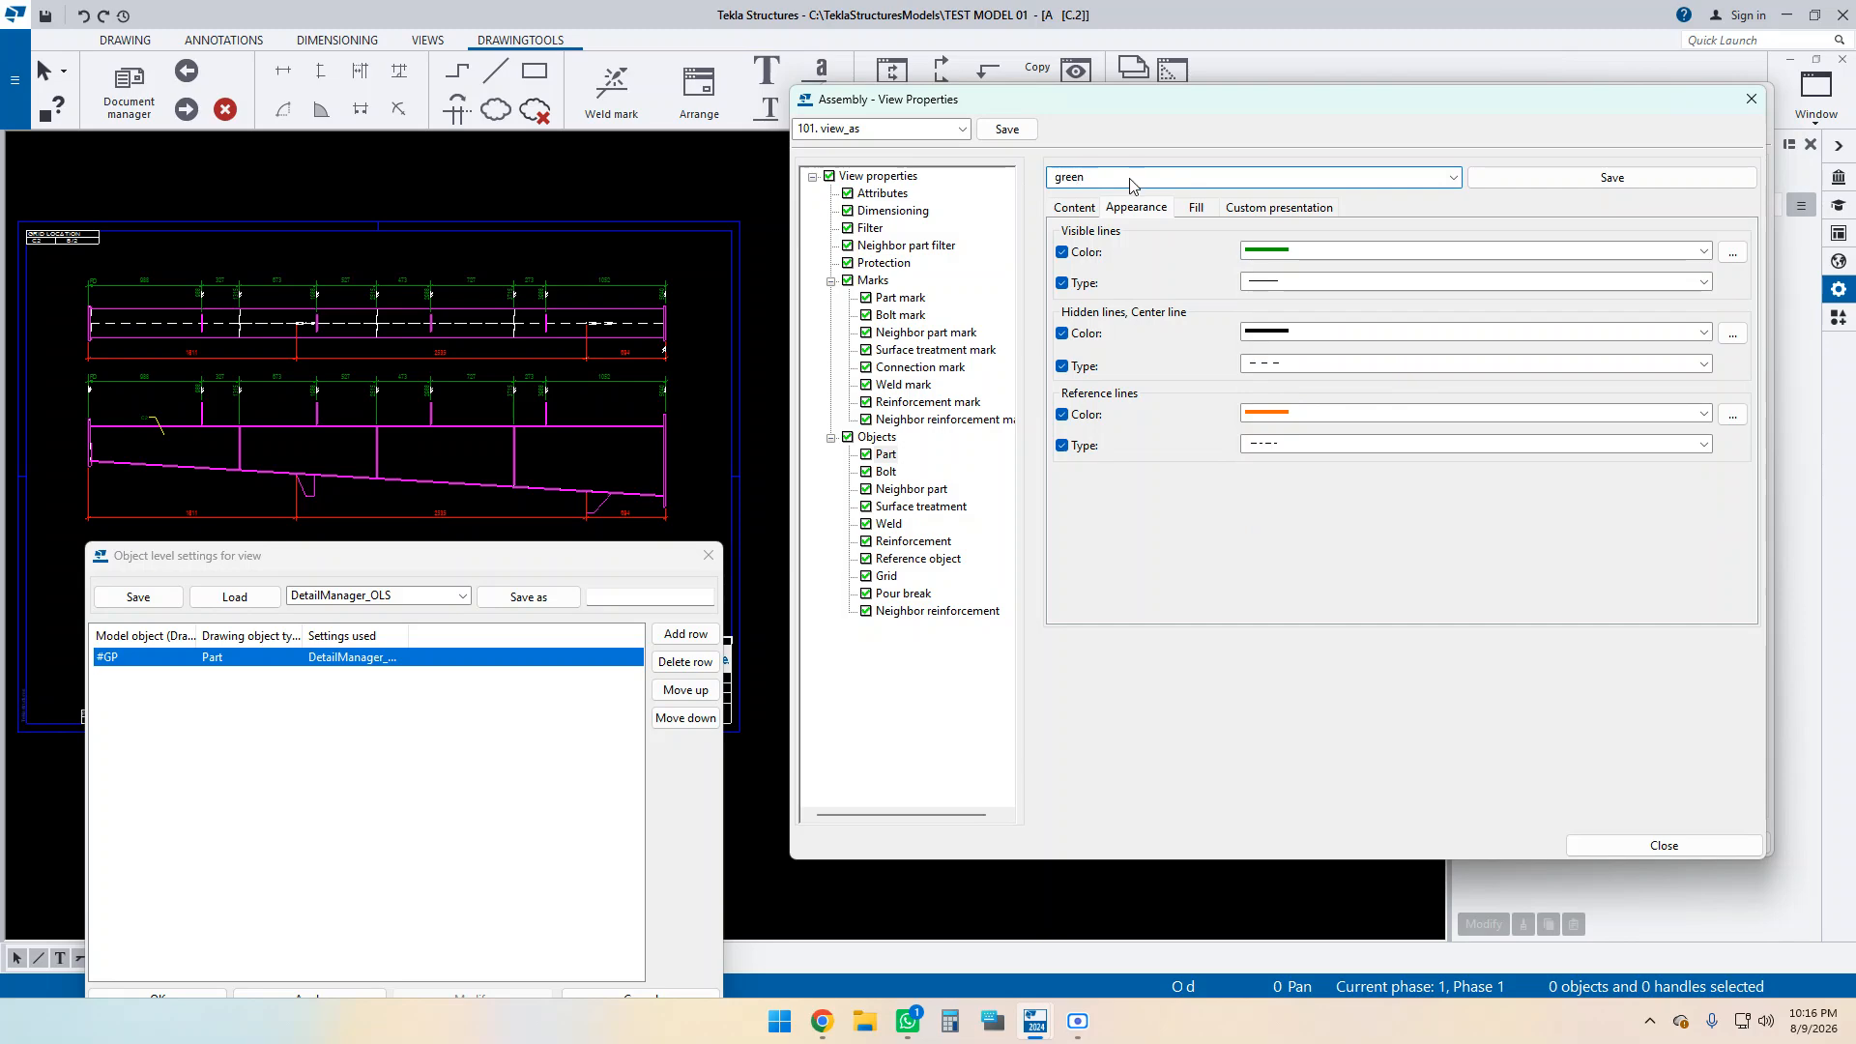
pyautogui.click(1595, 177)
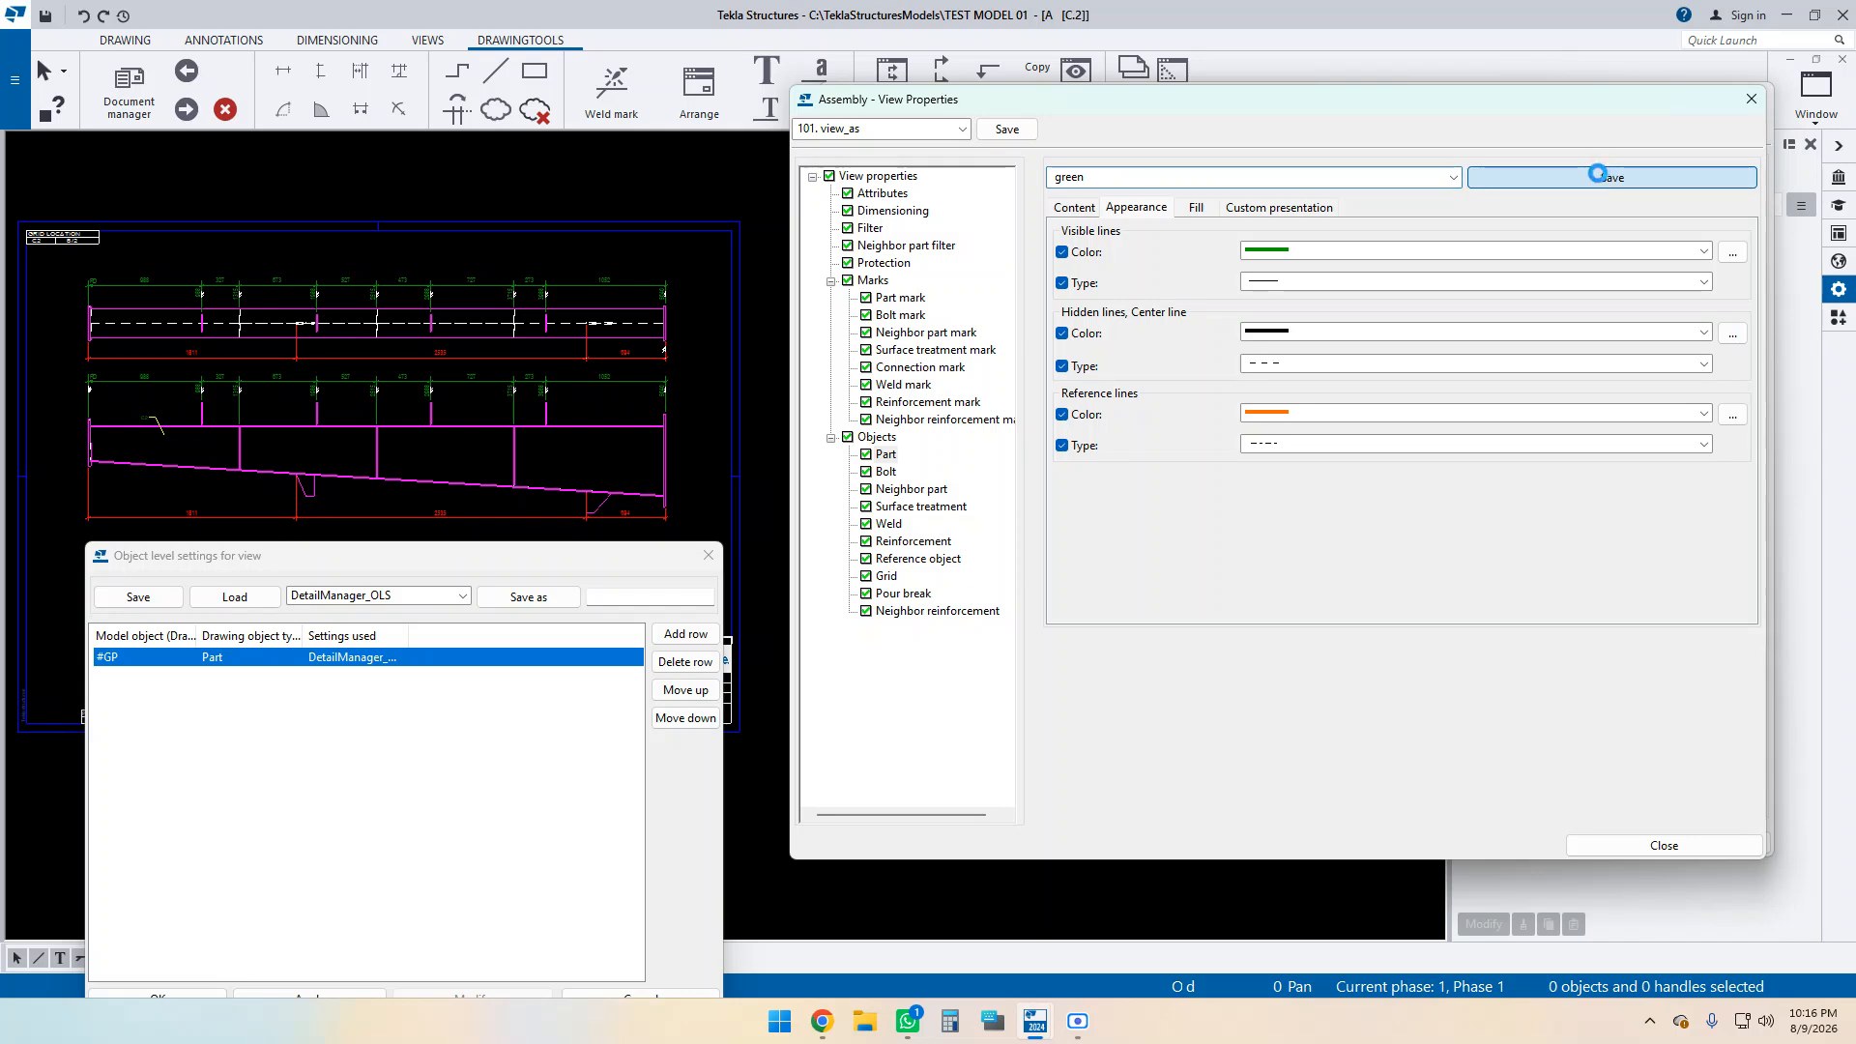
# Set the part visible line color to gray and save the part properties as gray.
pyautogui.click(1300, 253)
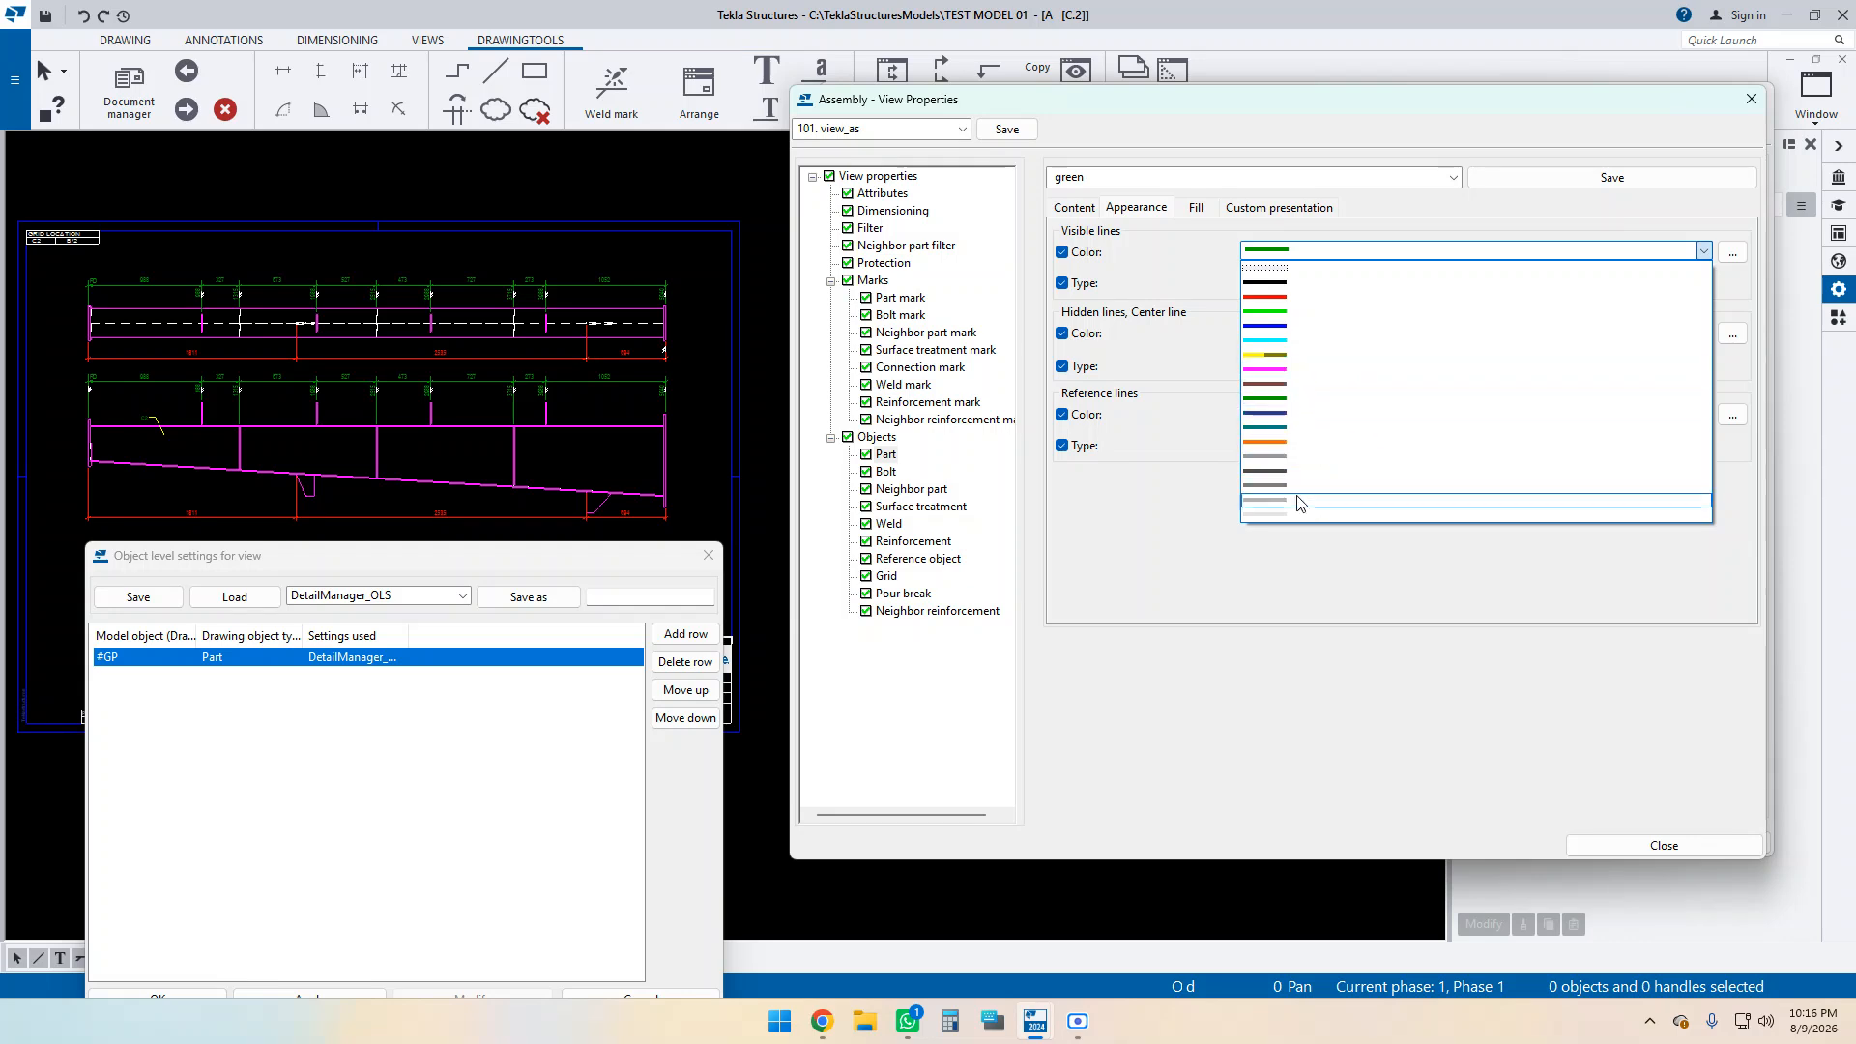
pyautogui.click(1290, 456)
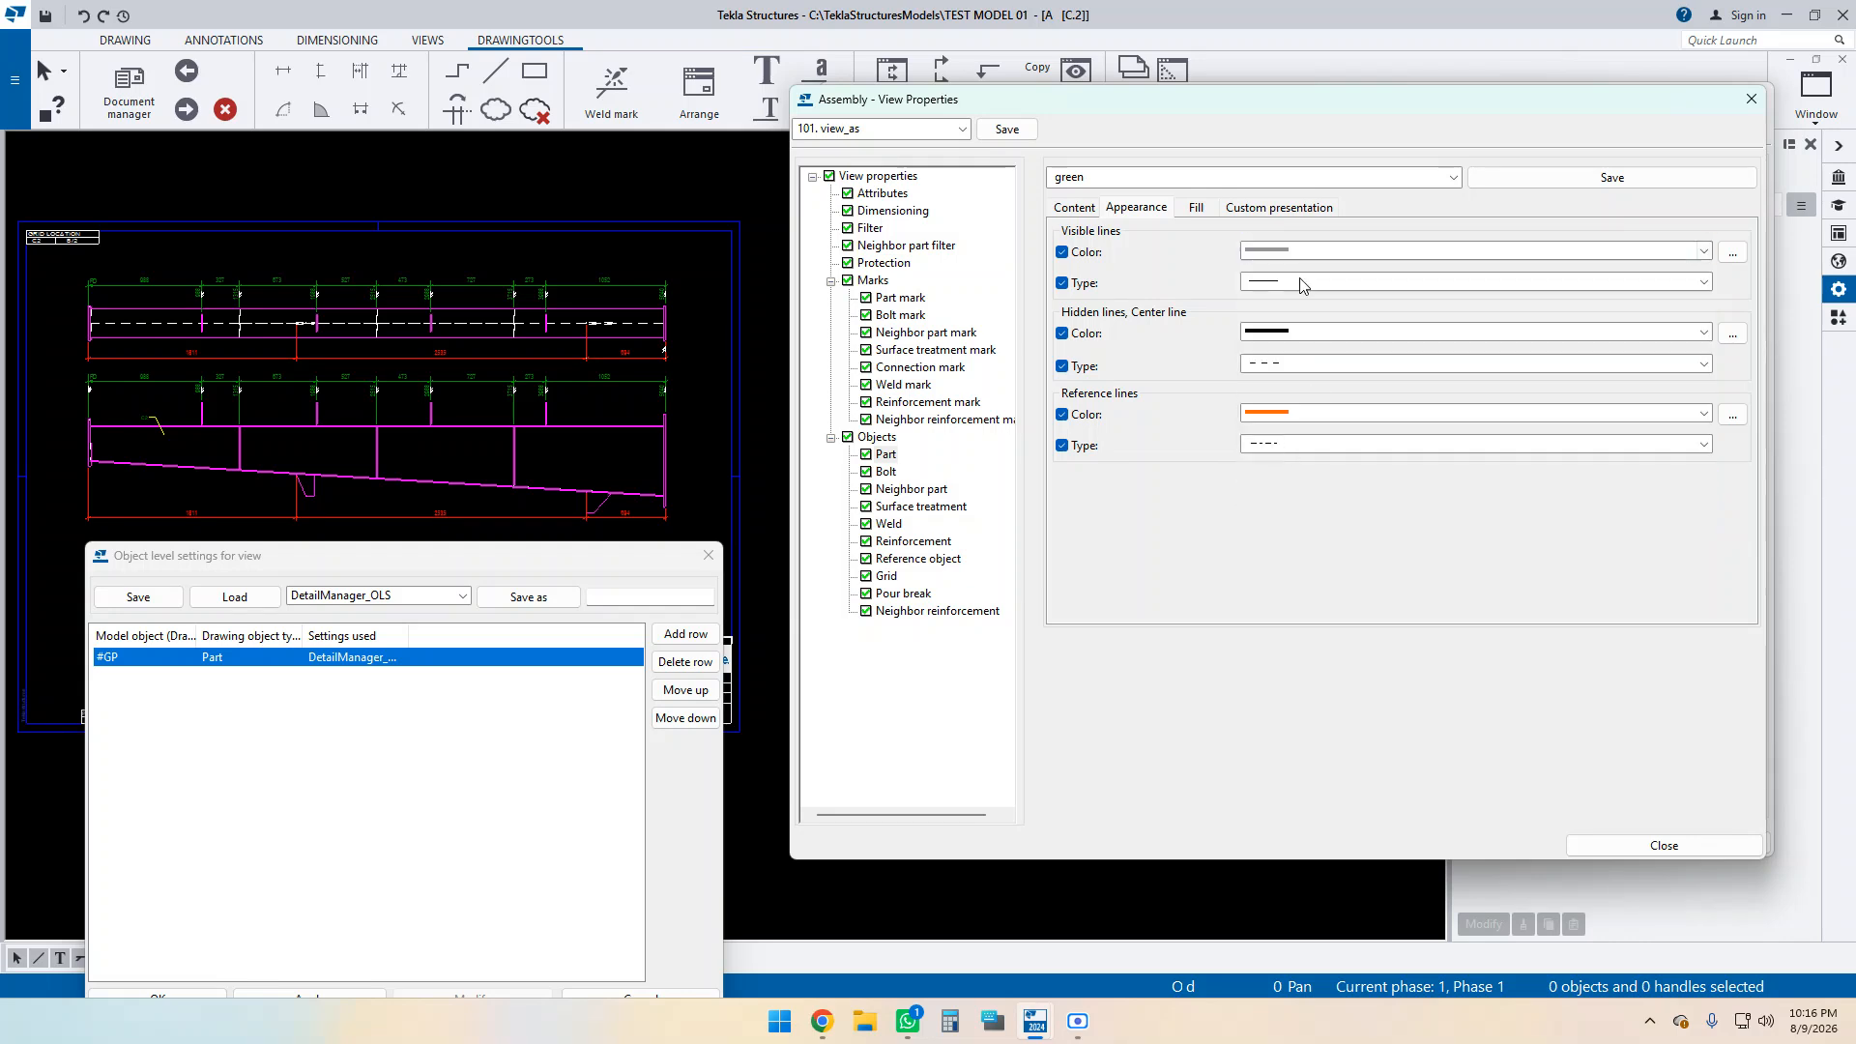
pyautogui.click(1121, 180)
pyautogui.write('gray')
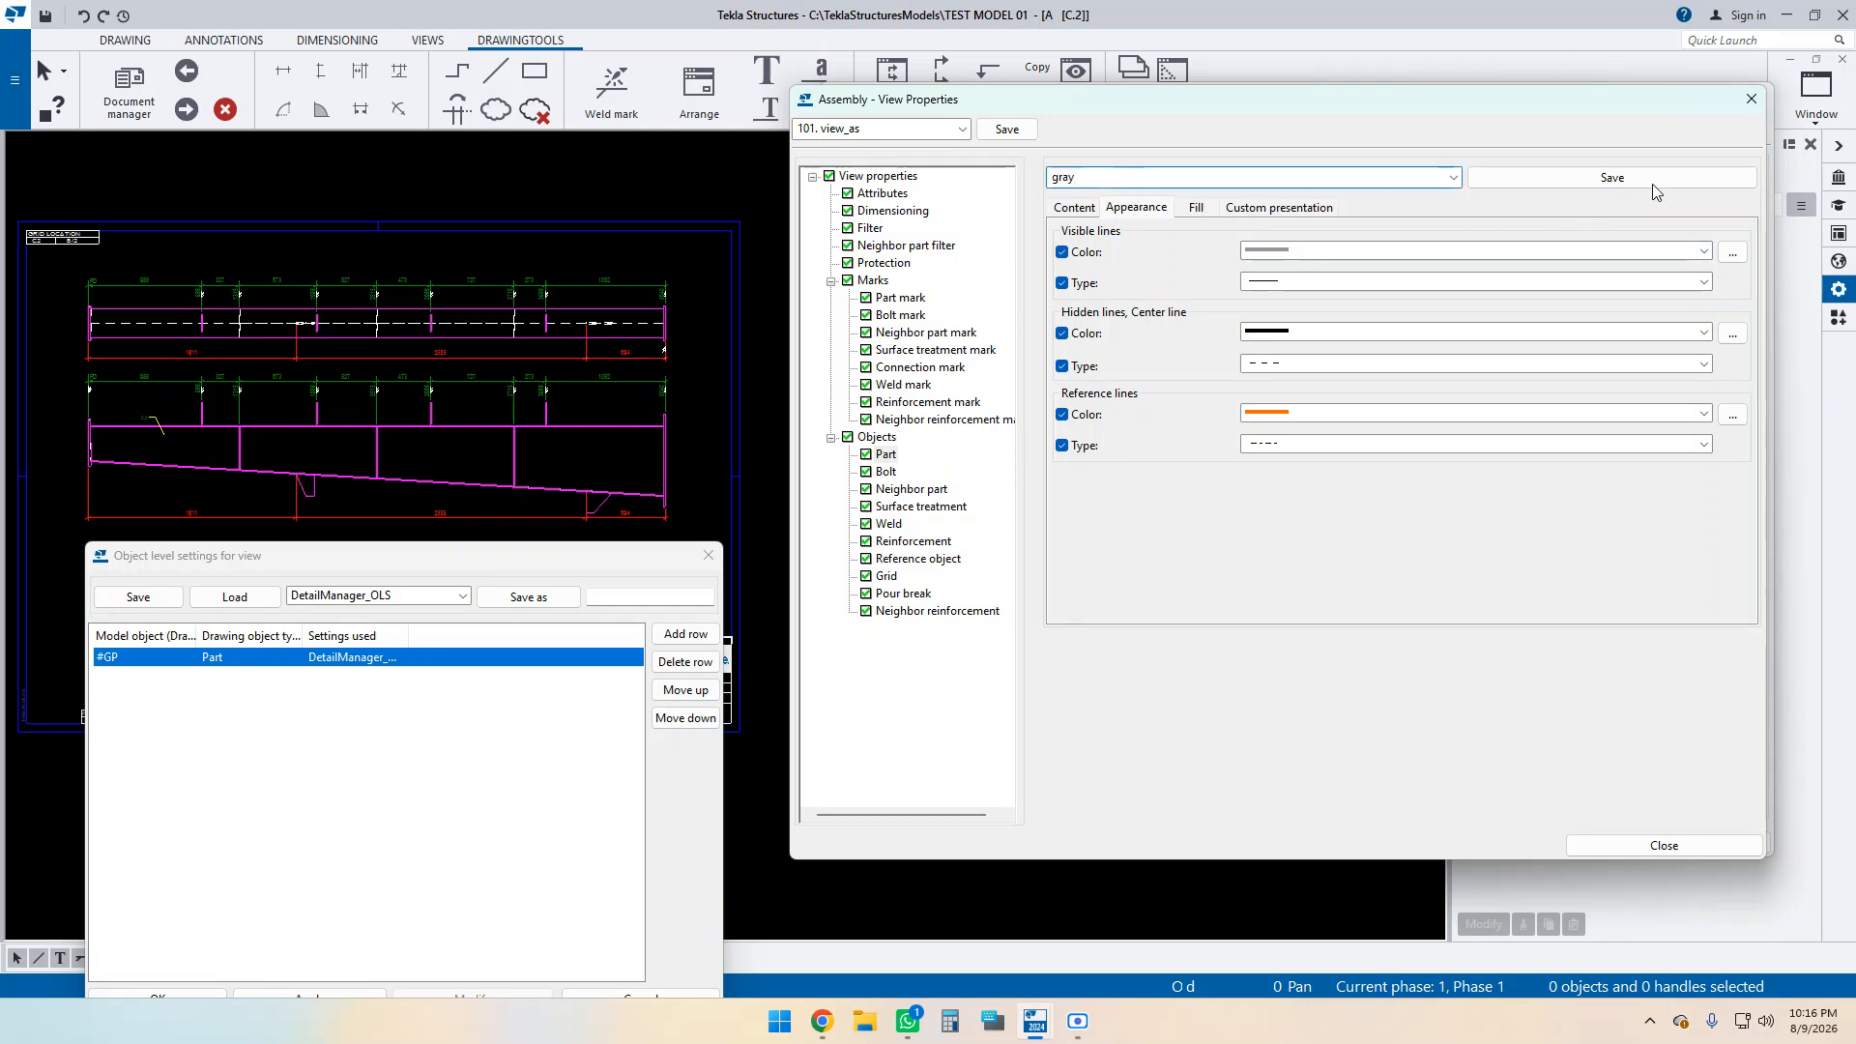
pyautogui.press('Tab')
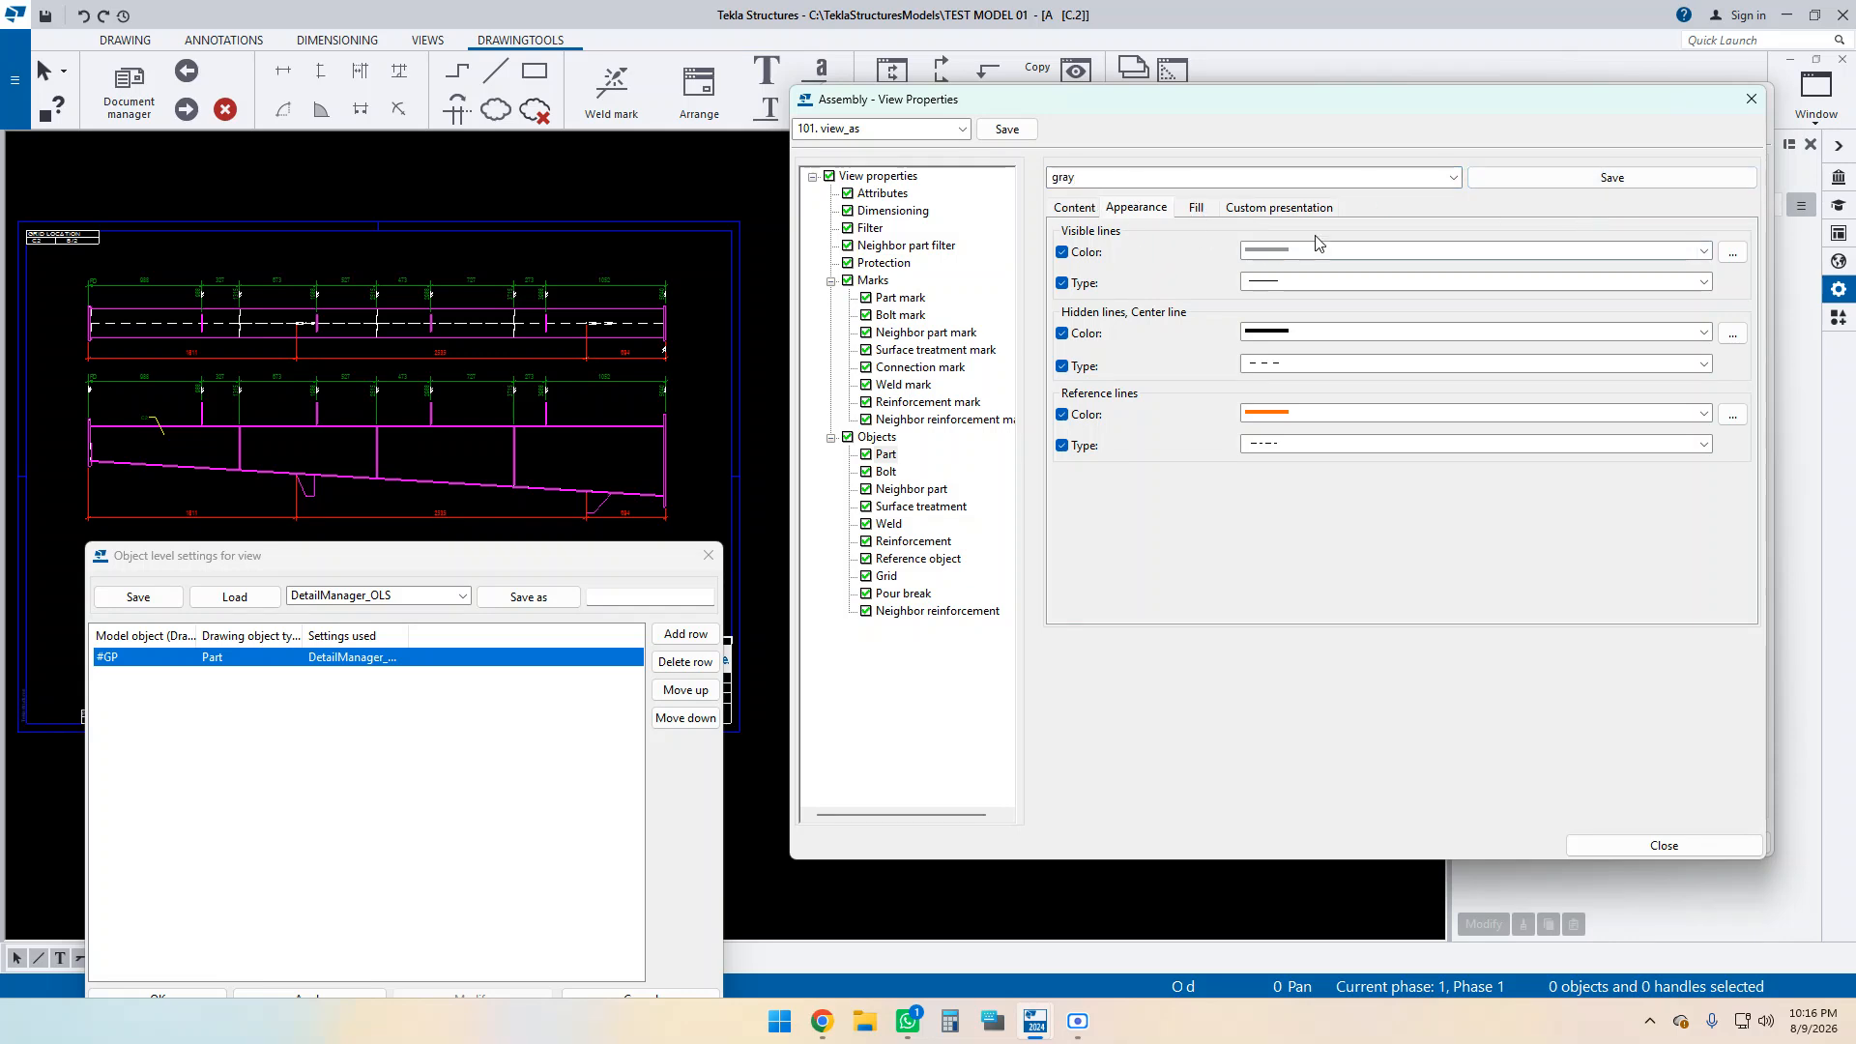
# Reopen the view's object level settings and add a #GP part row that uses the green settings.
pyautogui.moveTo(444, 564); pyautogui.dragTo(1264, 218)
pyautogui.click(1527, 211)
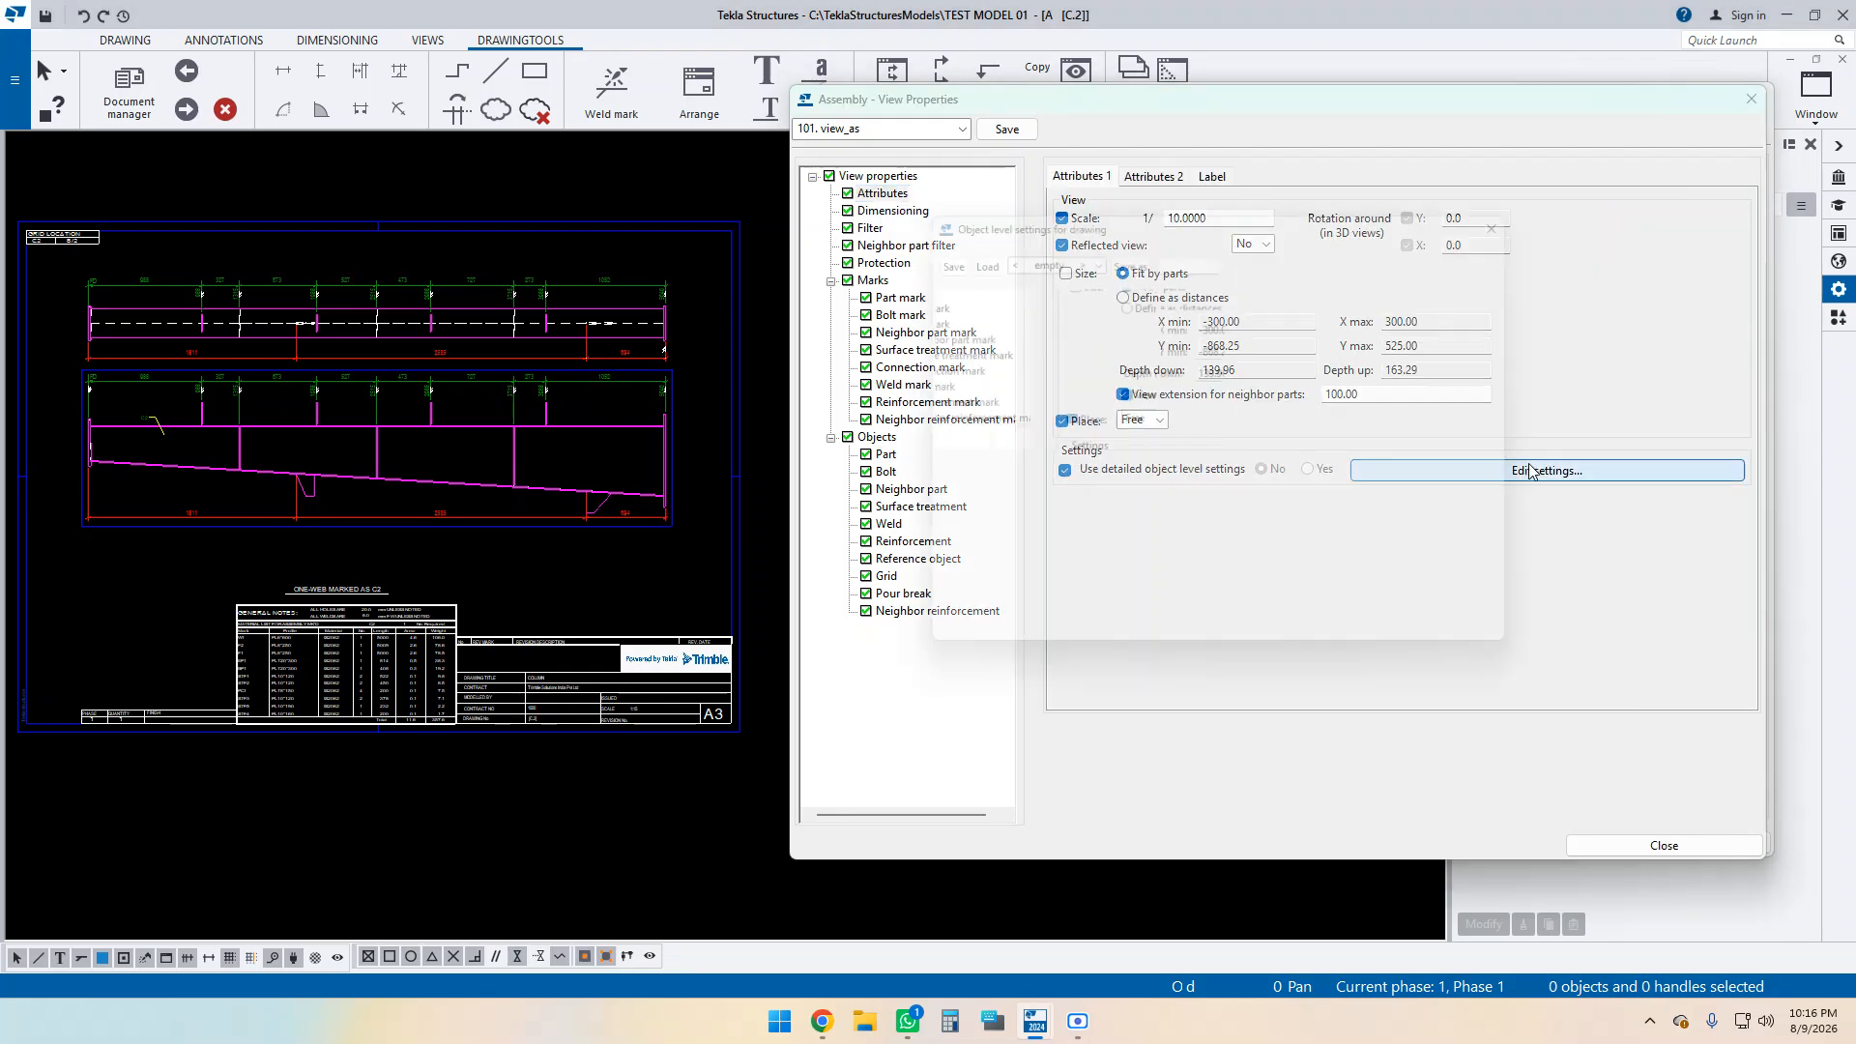
pyautogui.click(1543, 471)
pyautogui.click(1543, 301)
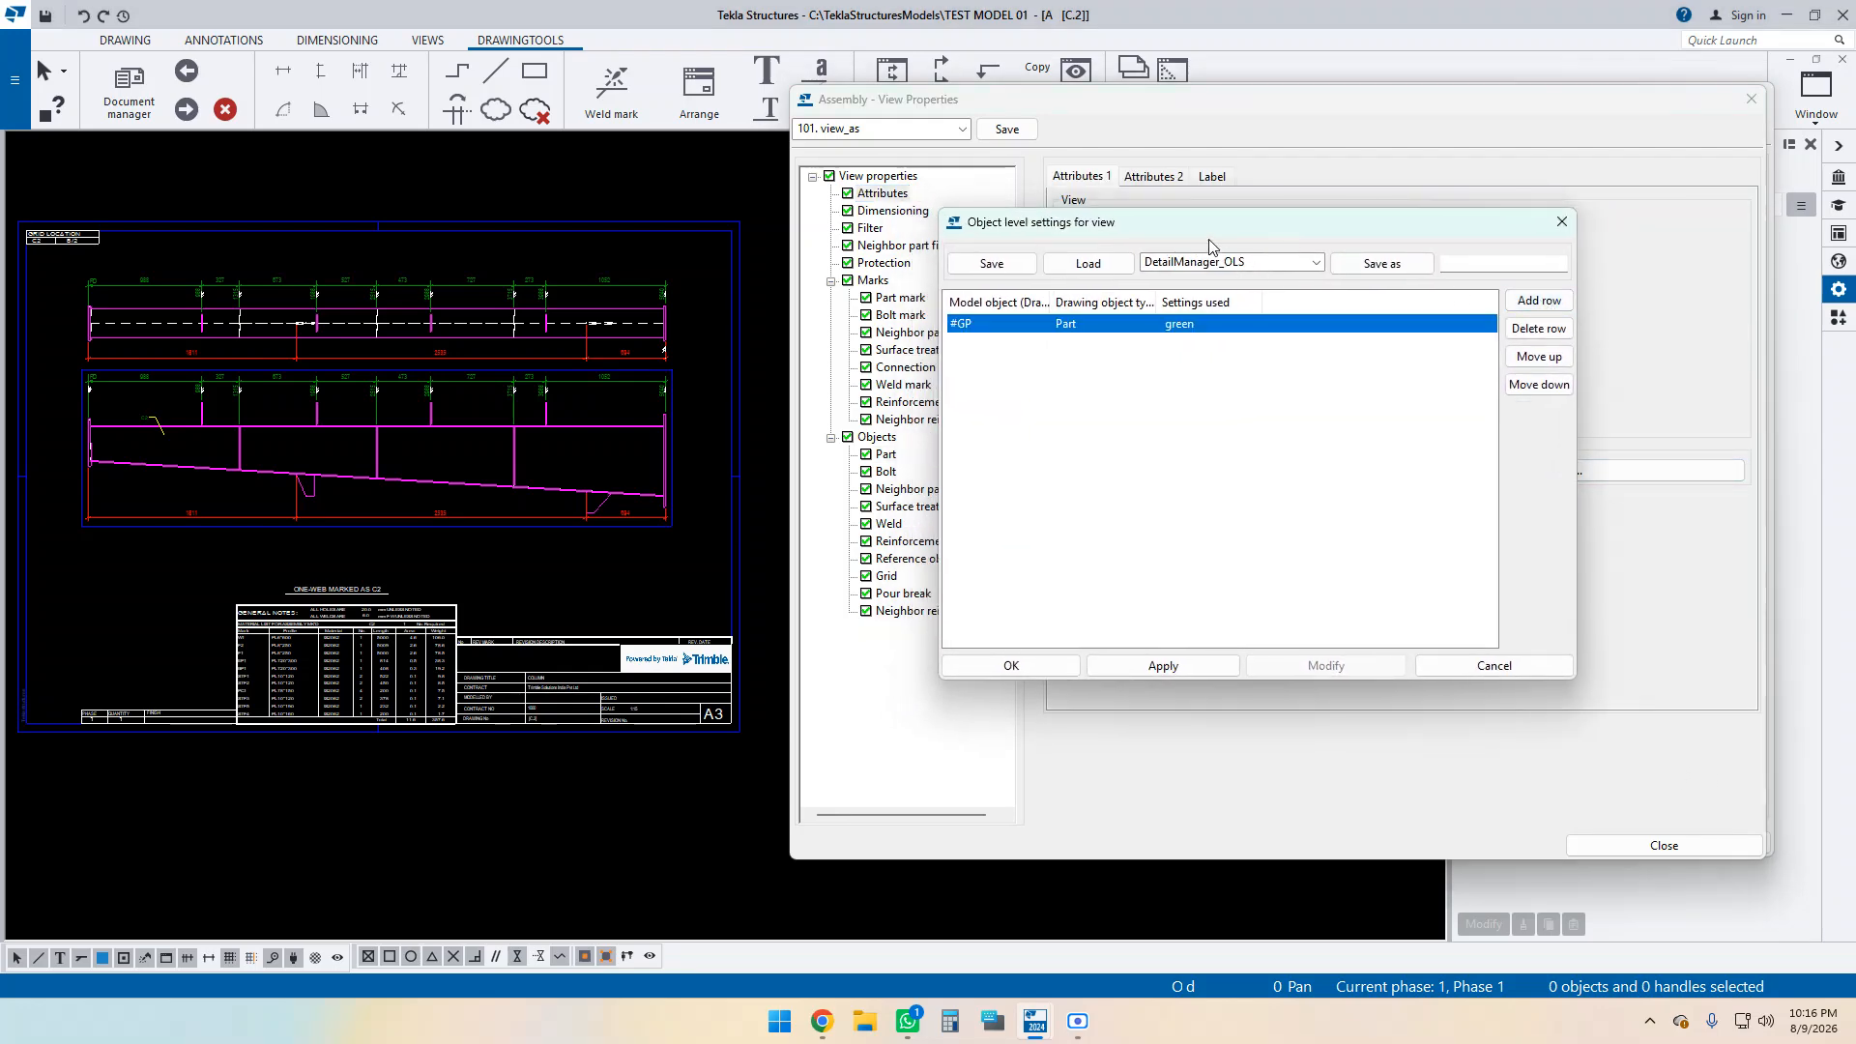
pyautogui.moveTo(1206, 220); pyautogui.dragTo(1222, 228)
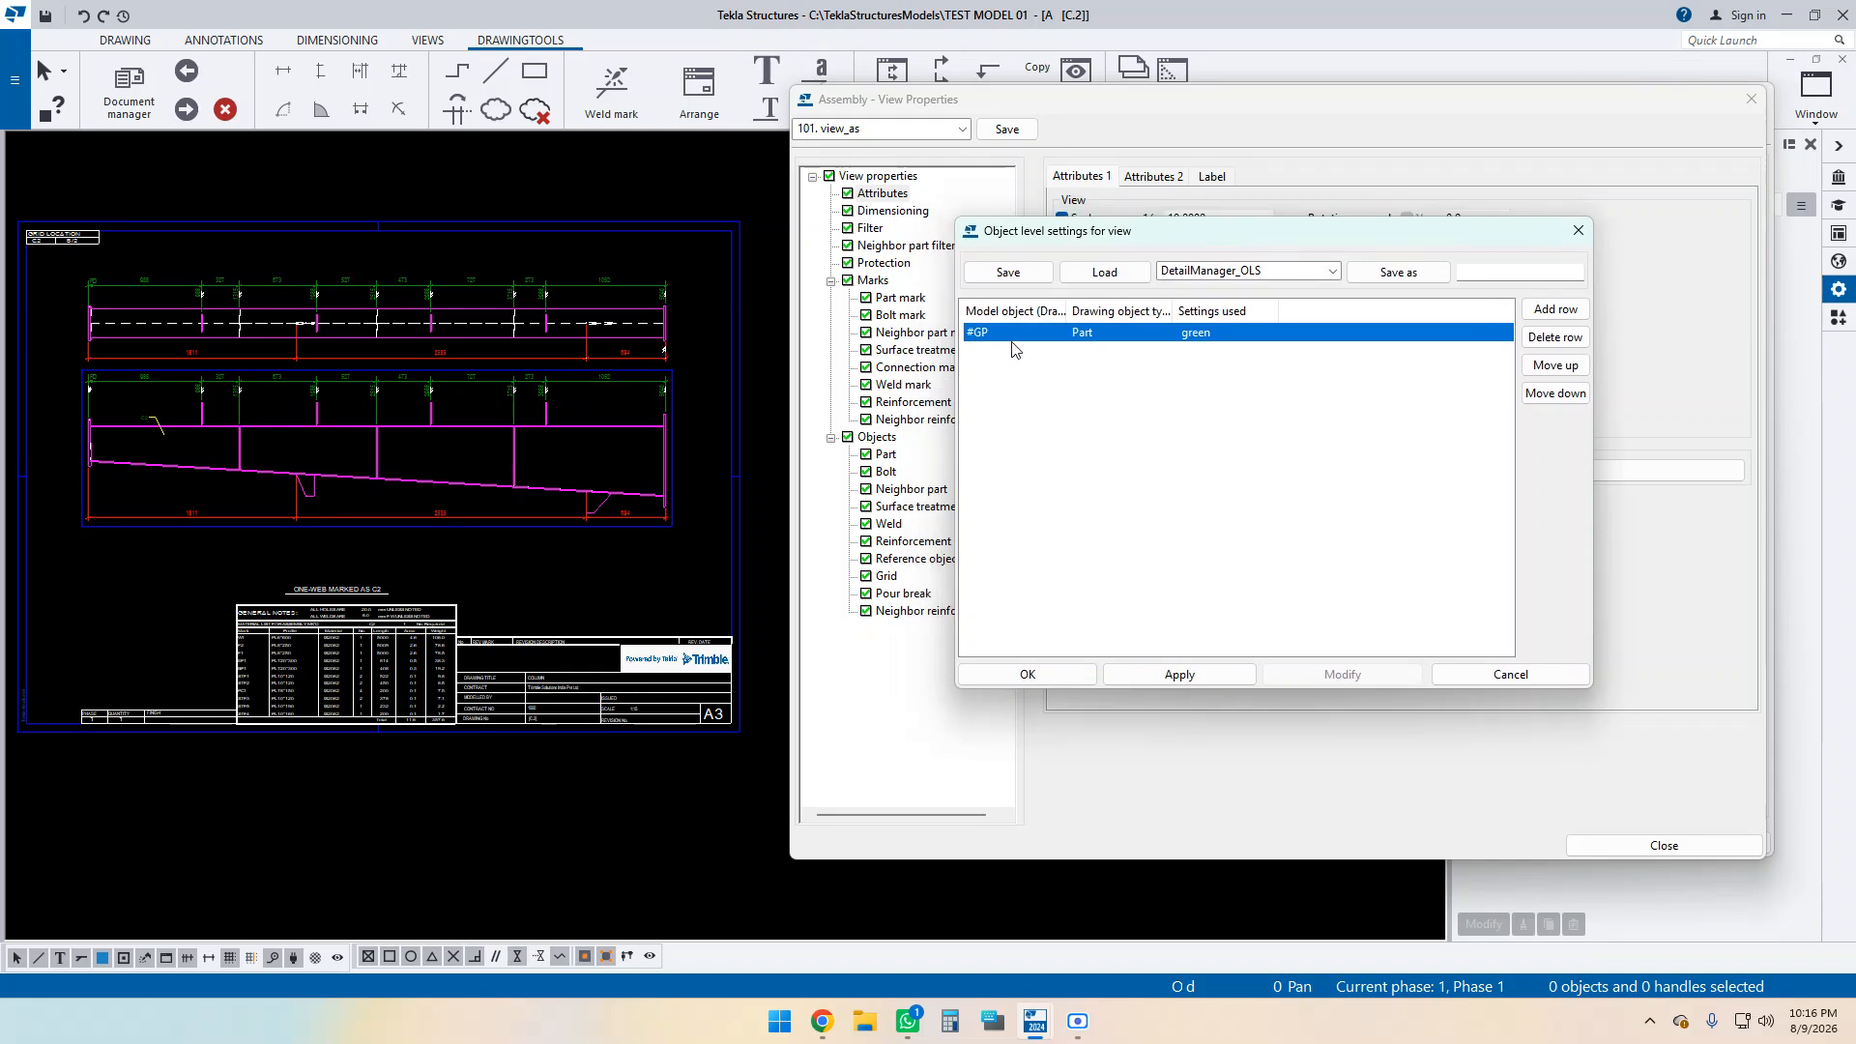
pyautogui.click(1218, 337)
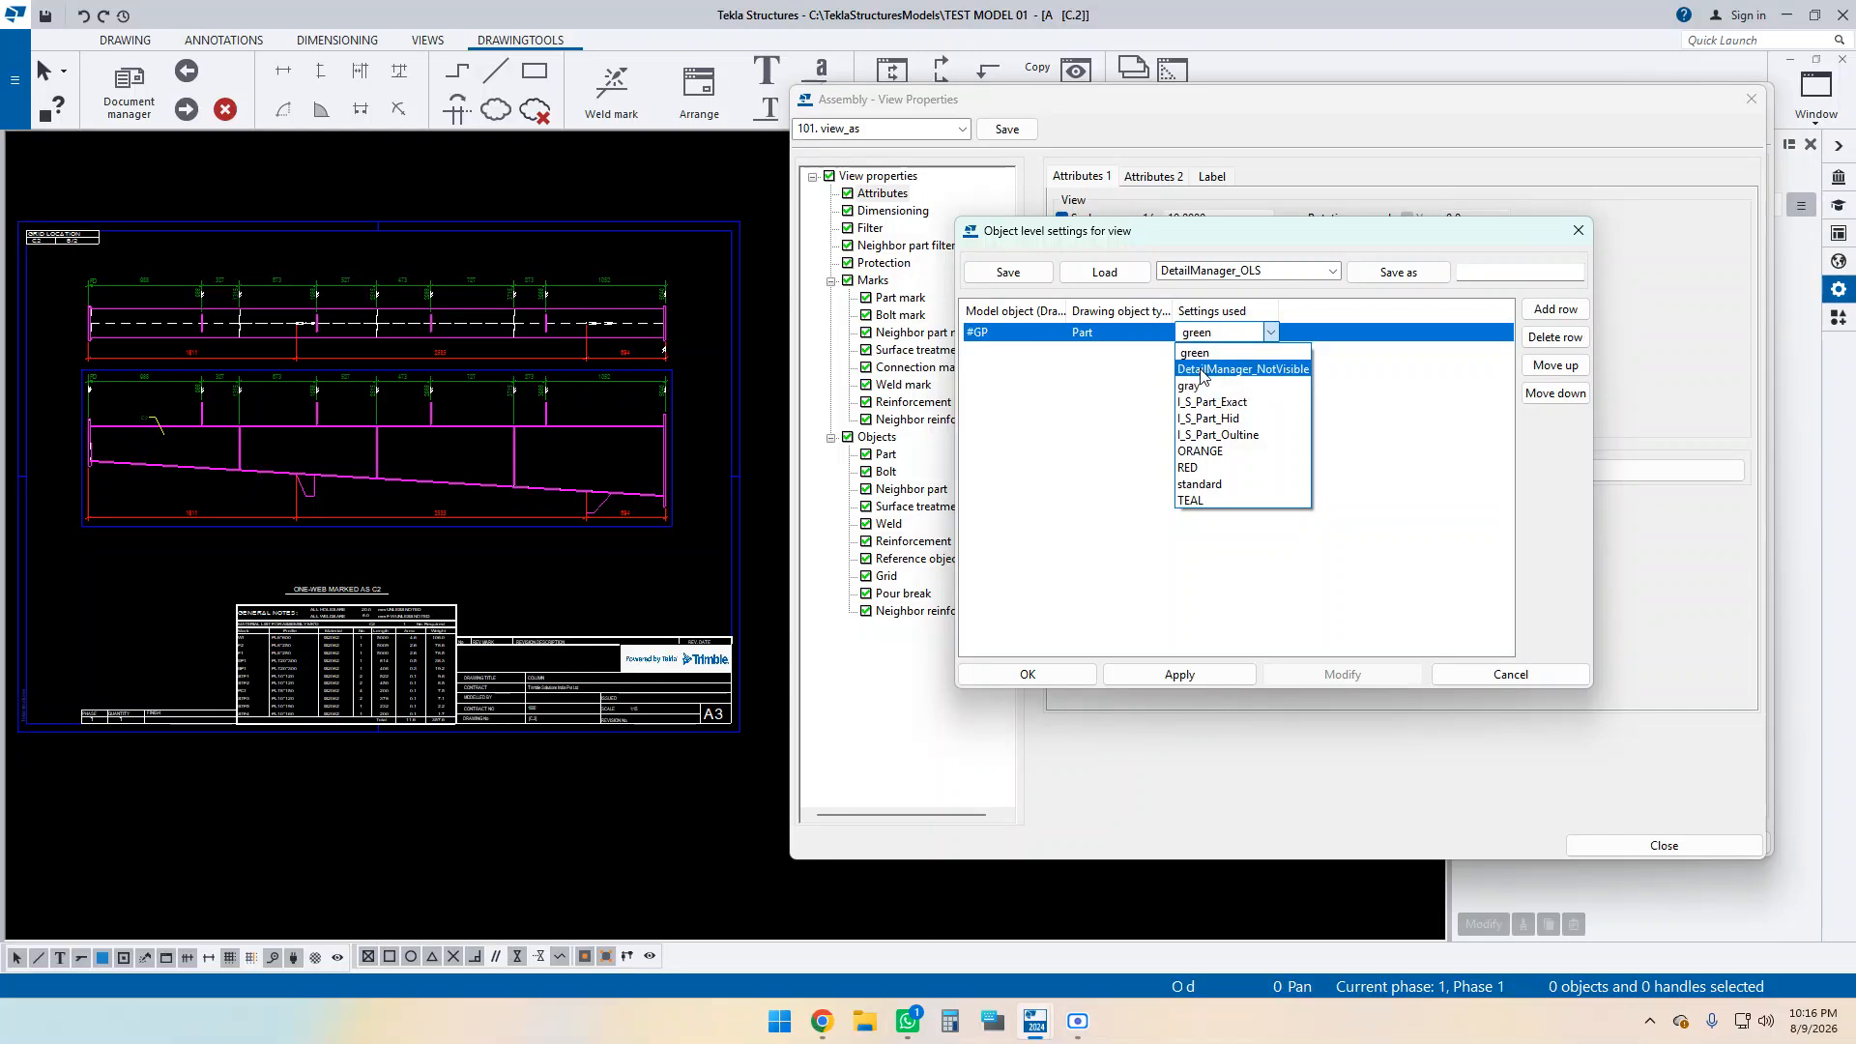
pyautogui.click(1345, 242)
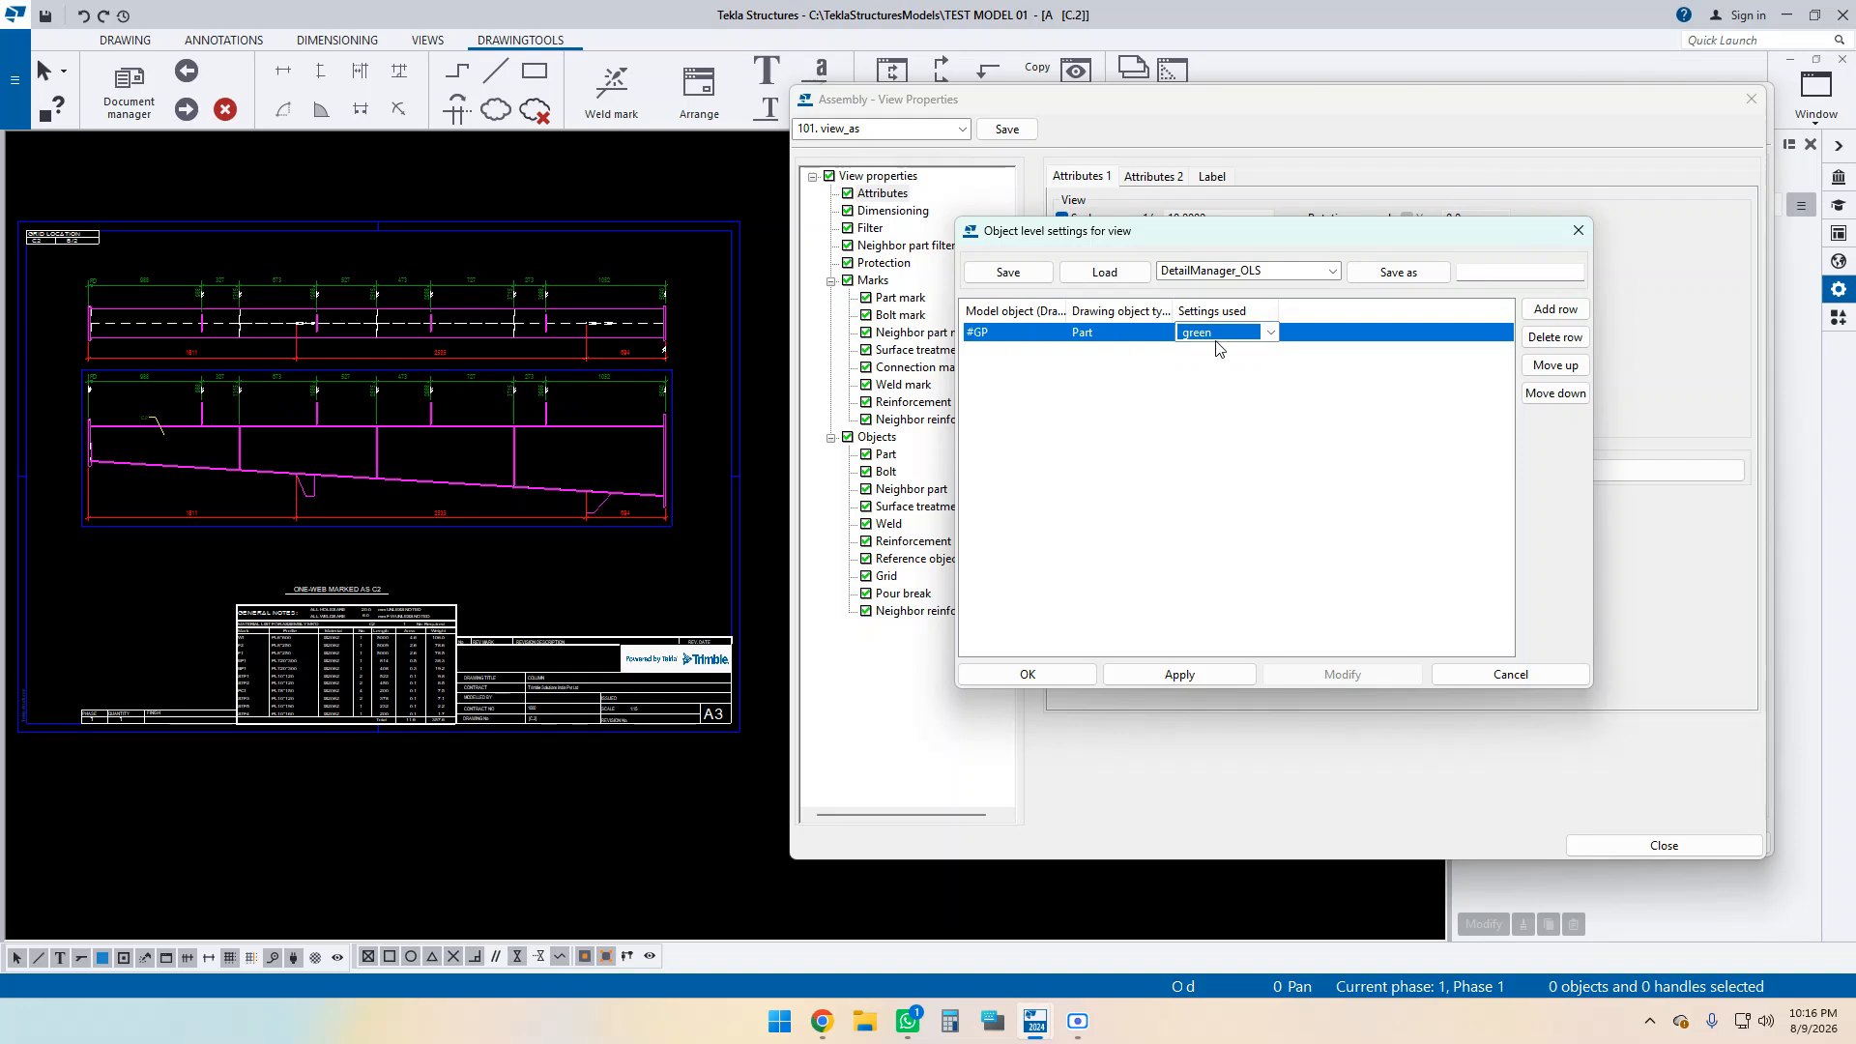
# Add an object level row for #PC parts that uses the RED settings.
pyautogui.click(1555, 308)
pyautogui.click(1042, 352)
pyautogui.click(1046, 354)
pyautogui.click(995, 392)
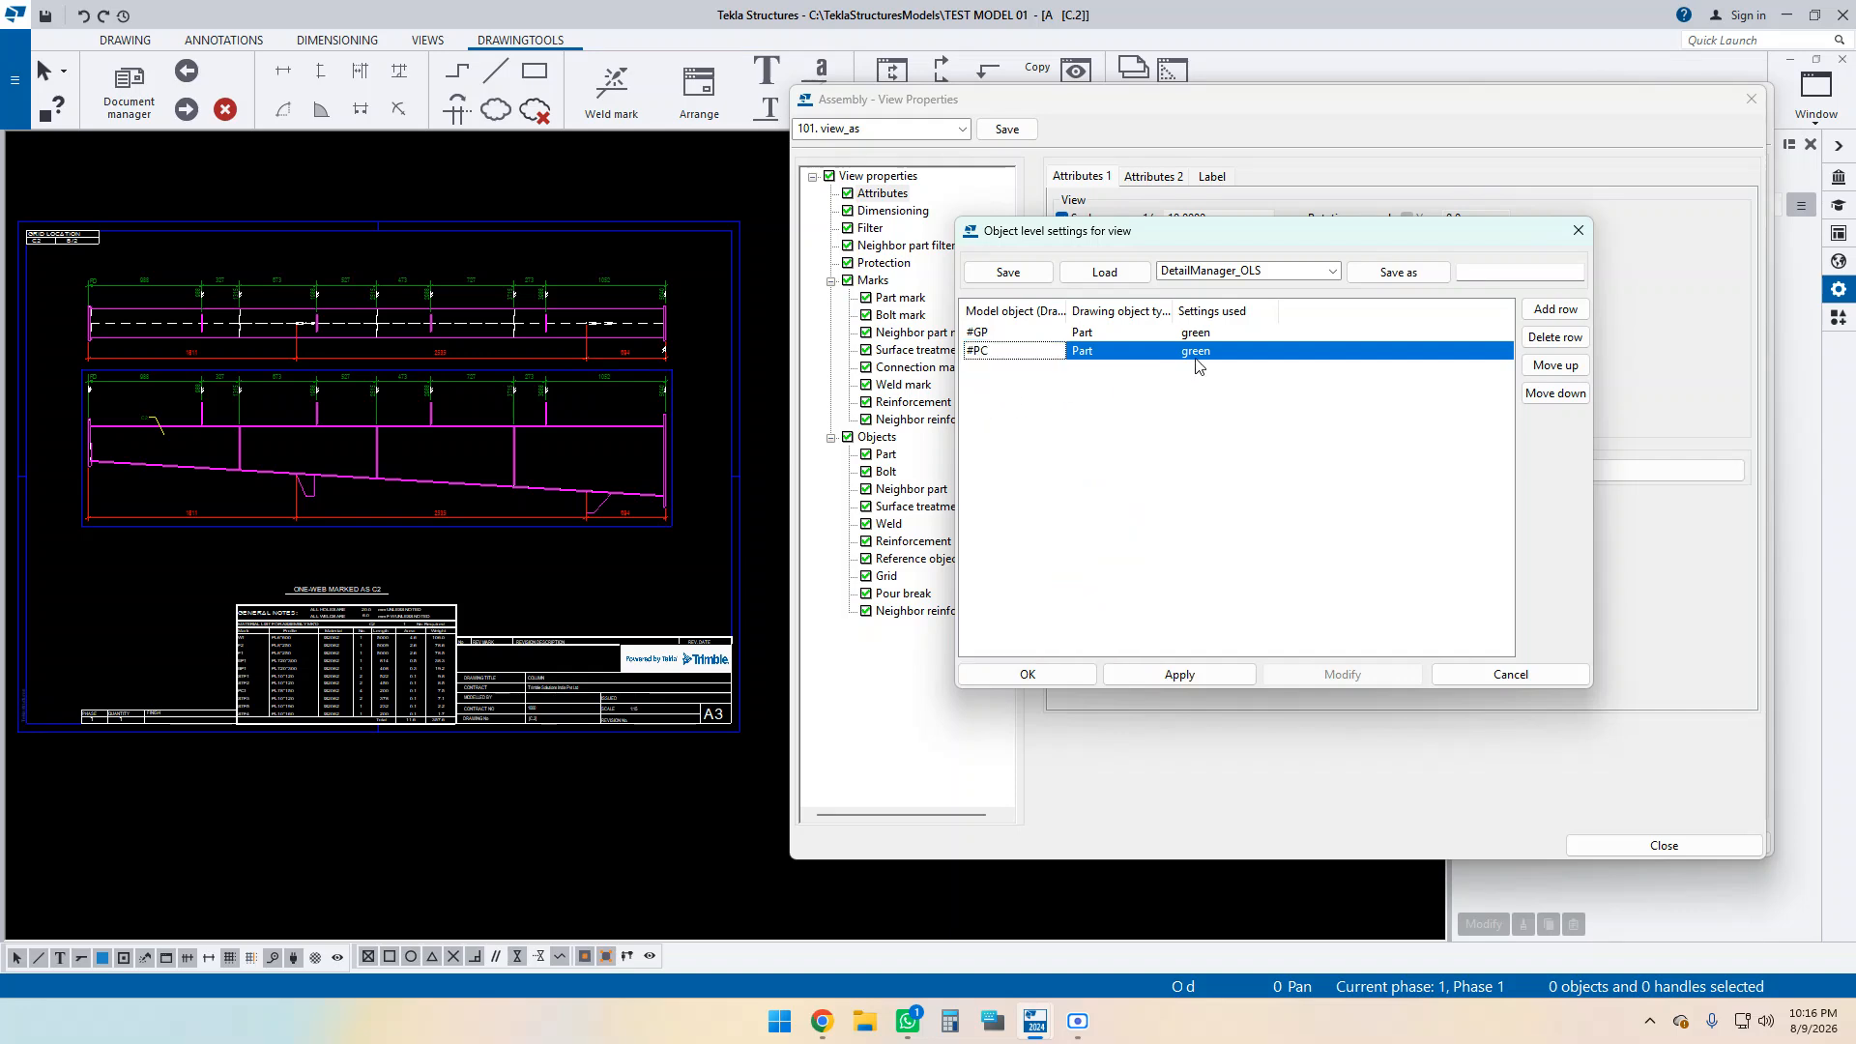
pyautogui.click(1206, 356)
pyautogui.write('RED')
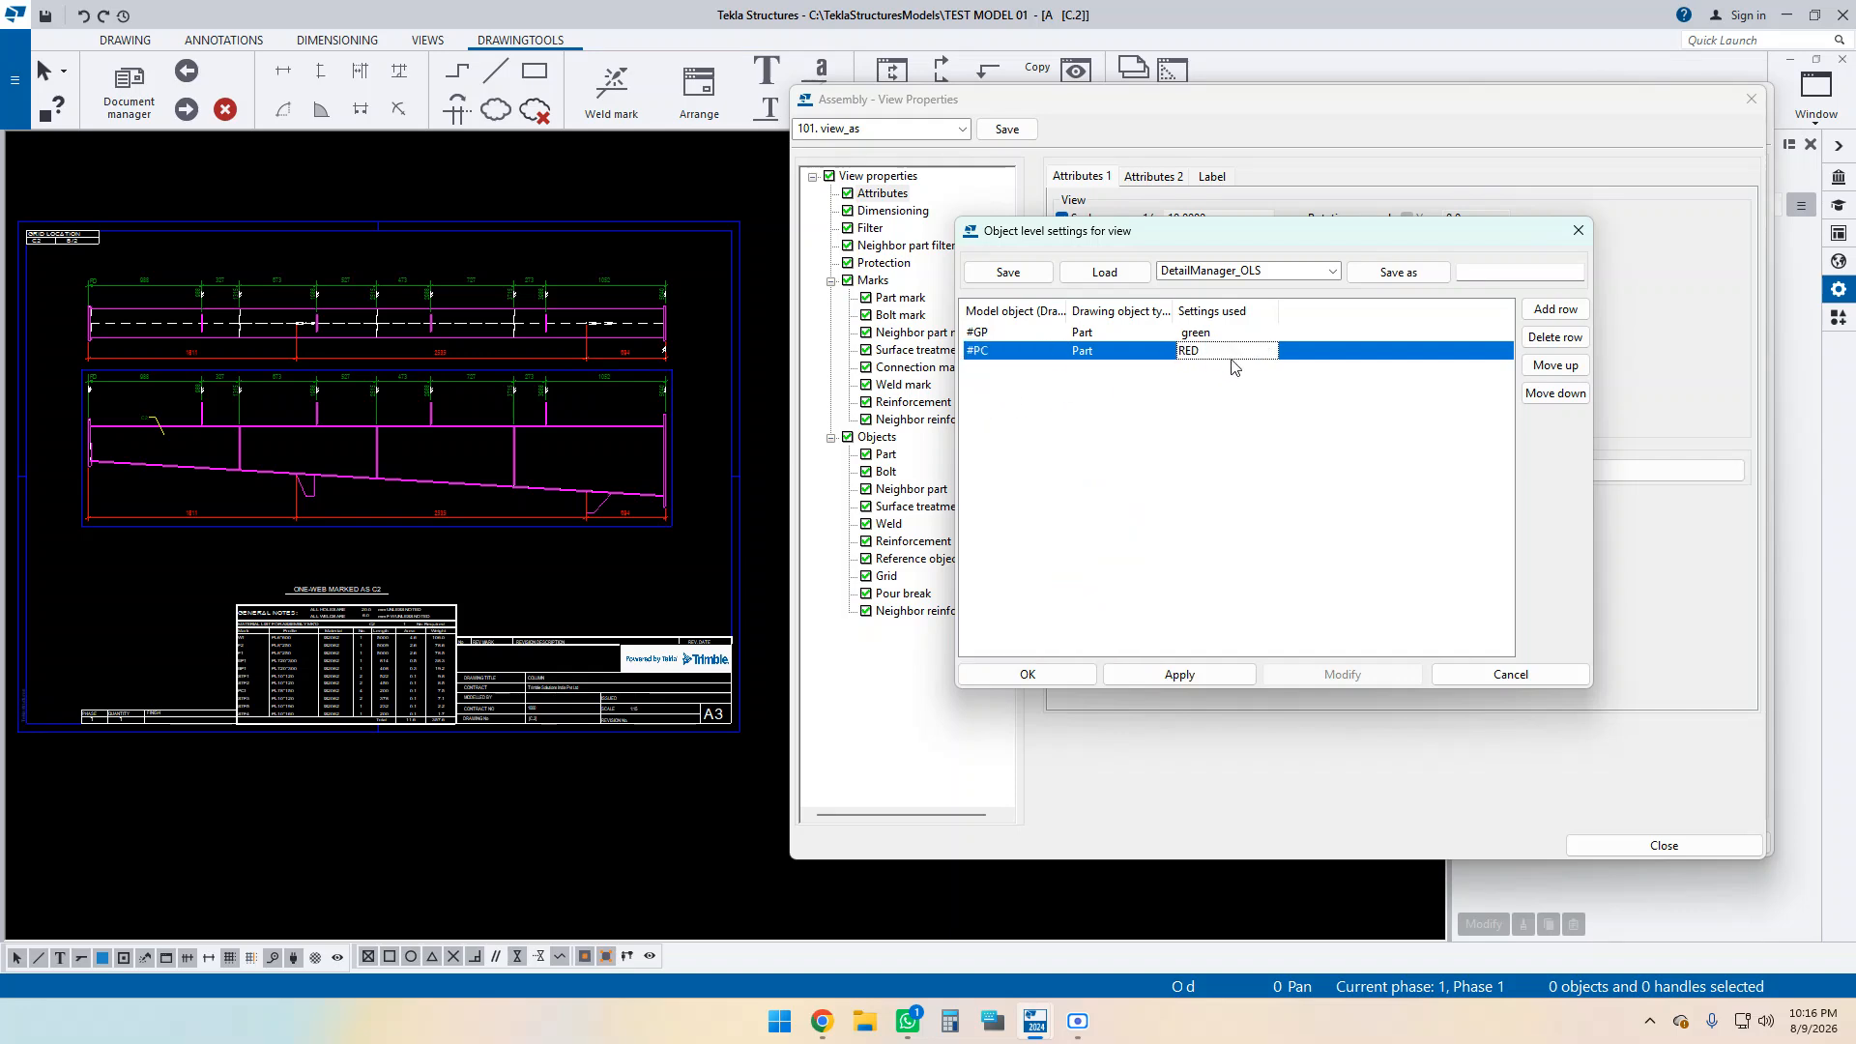
# Add an object level row for #STF parts that uses the ORANGE settings.
pyautogui.click(1555, 310)
pyautogui.click(1005, 372)
pyautogui.click(1020, 373)
pyautogui.click(996, 422)
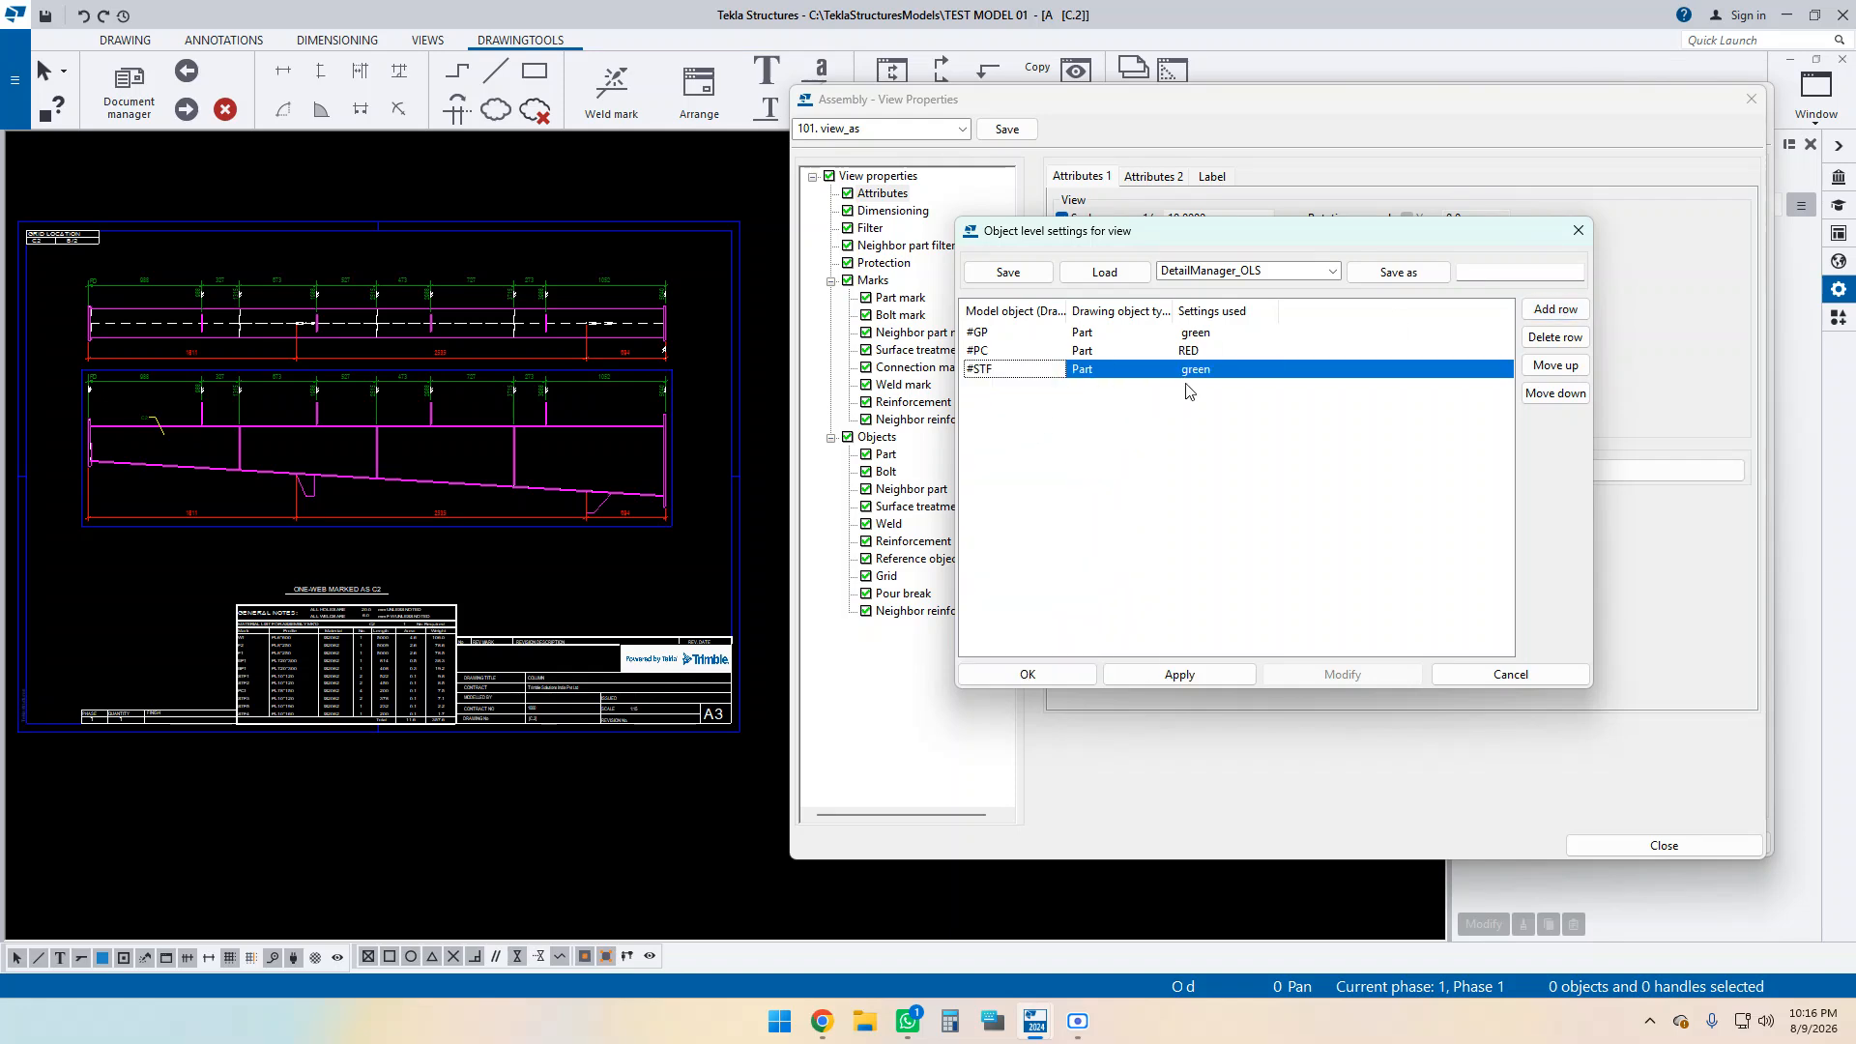
pyautogui.click(1199, 375)
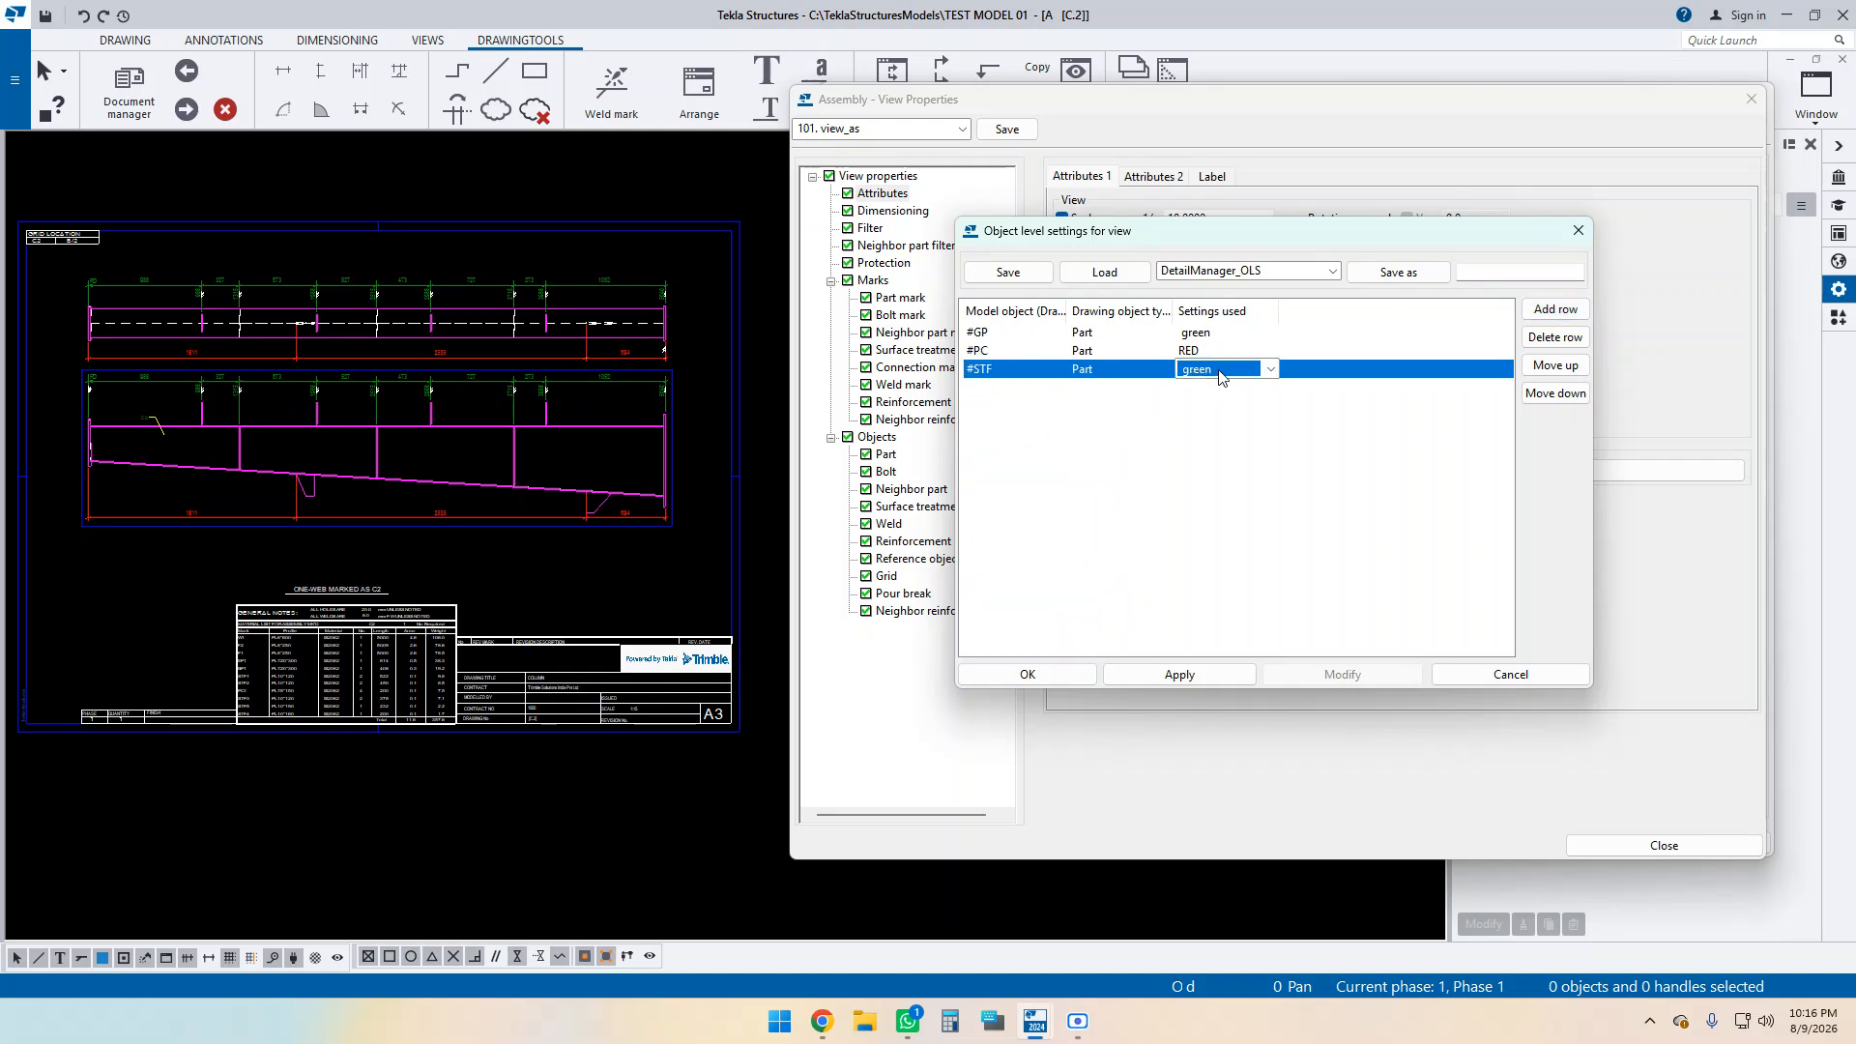
pyautogui.press('o')
# Save the object level settings as as_ols, apply them to the view, and save the 101. view_as properties.
pyautogui.click(1471, 272)
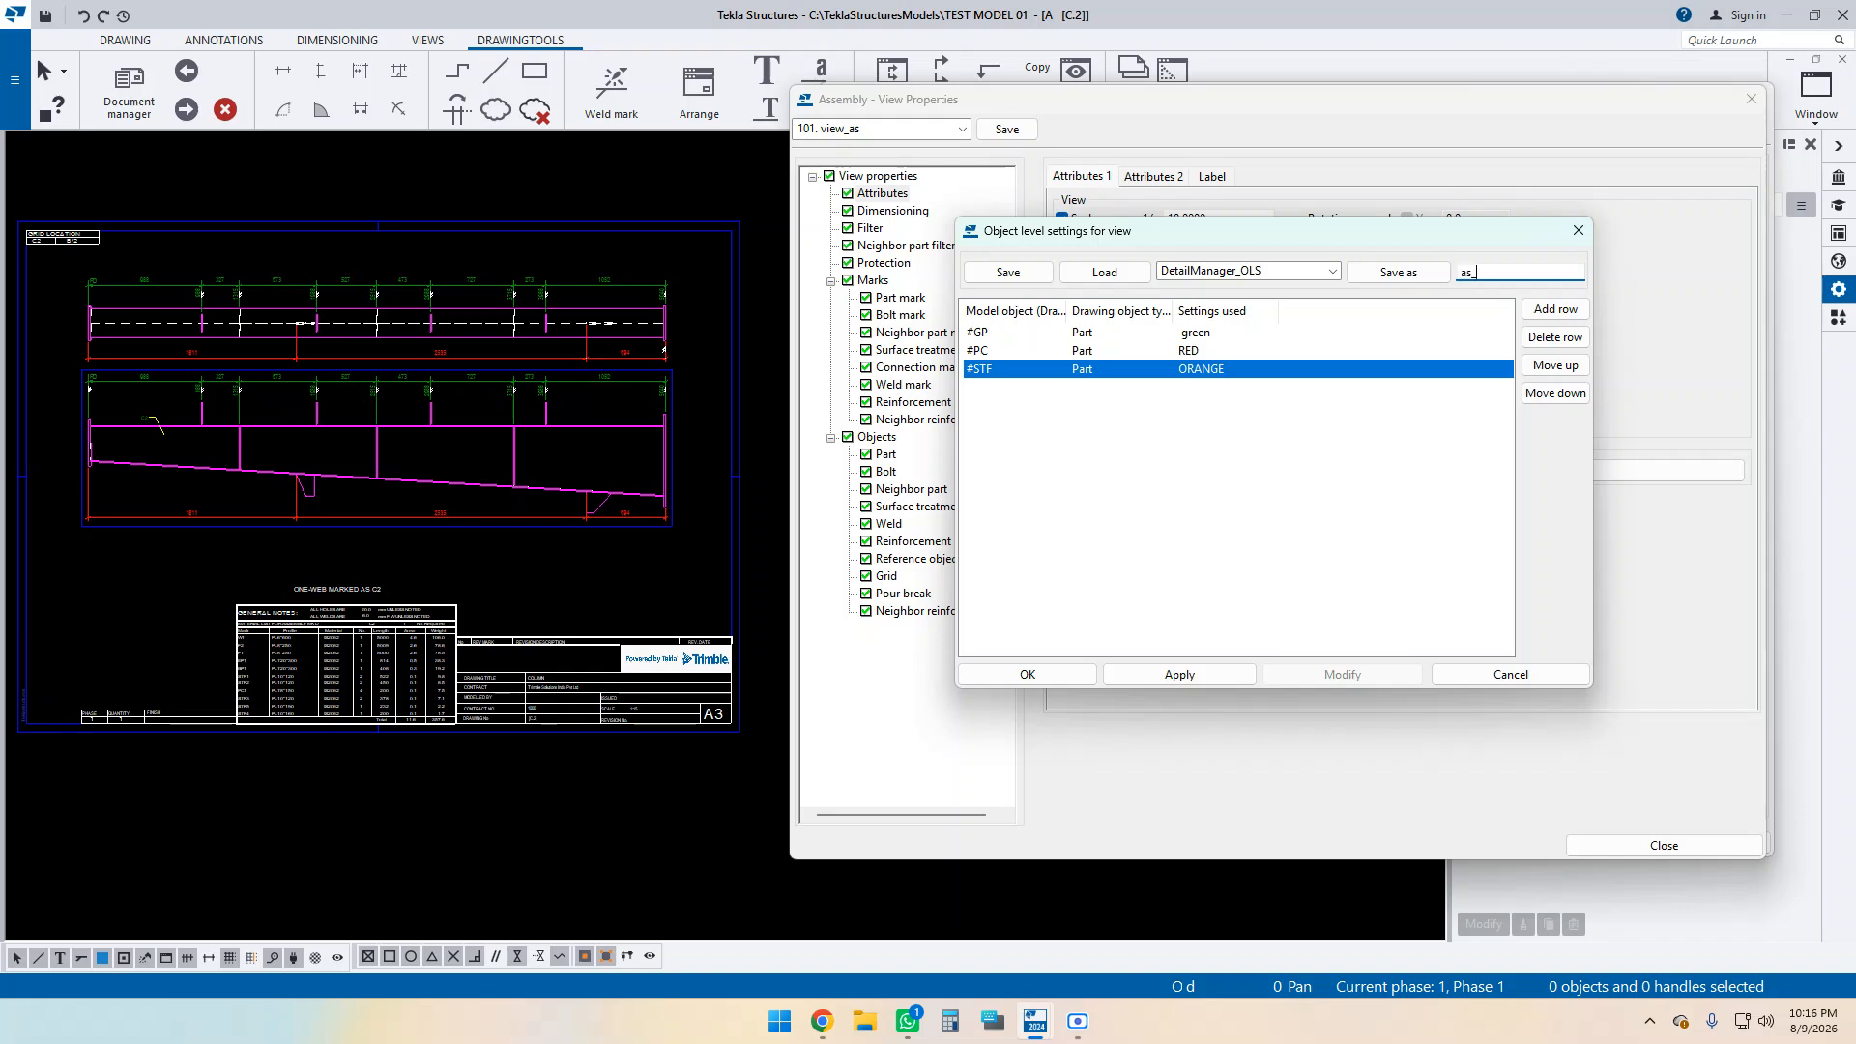
pyautogui.click(1418, 276)
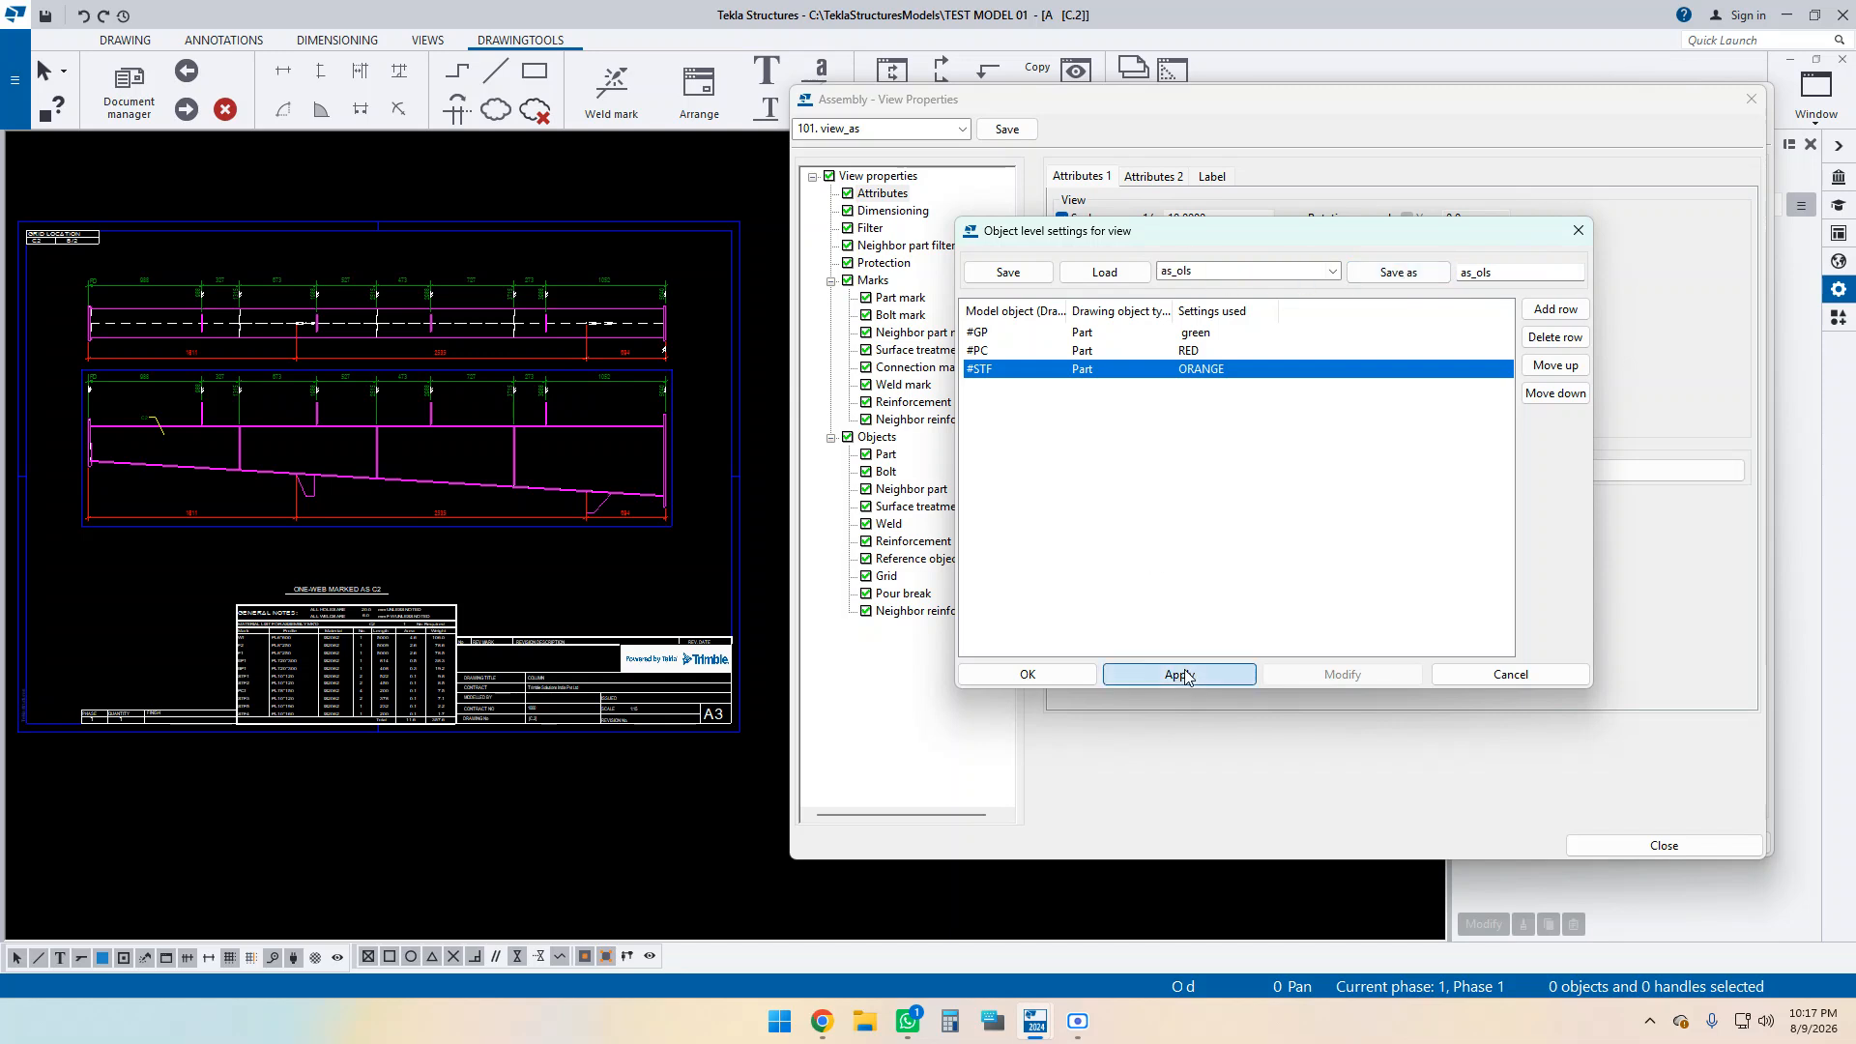
pyautogui.click(1028, 674)
pyautogui.click(1008, 130)
# Recreate the column drawing with the updated view properties and examine the part colors around the column's end plate.
pyautogui.moveTo(1131, 108); pyautogui.dragTo(1139, 191)
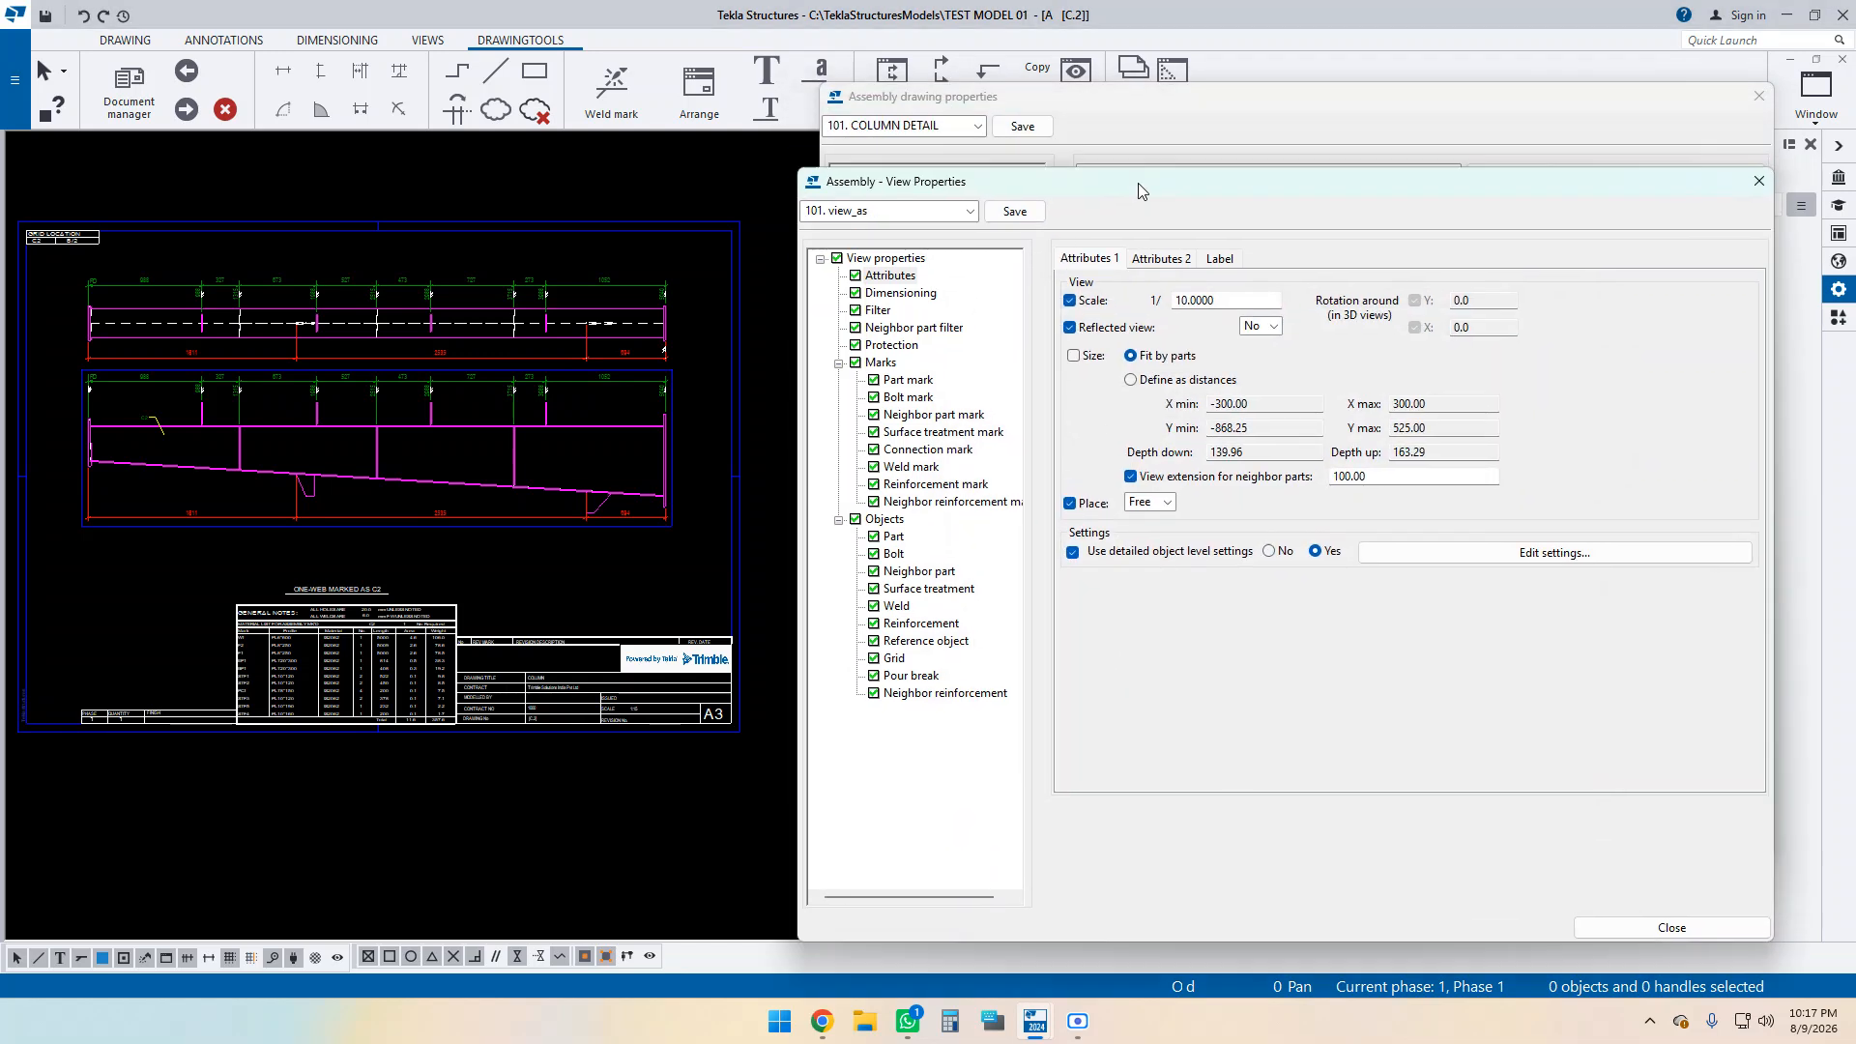
pyautogui.click(1133, 114)
pyautogui.click(1215, 803)
pyautogui.click(1211, 838)
pyautogui.click(1263, 842)
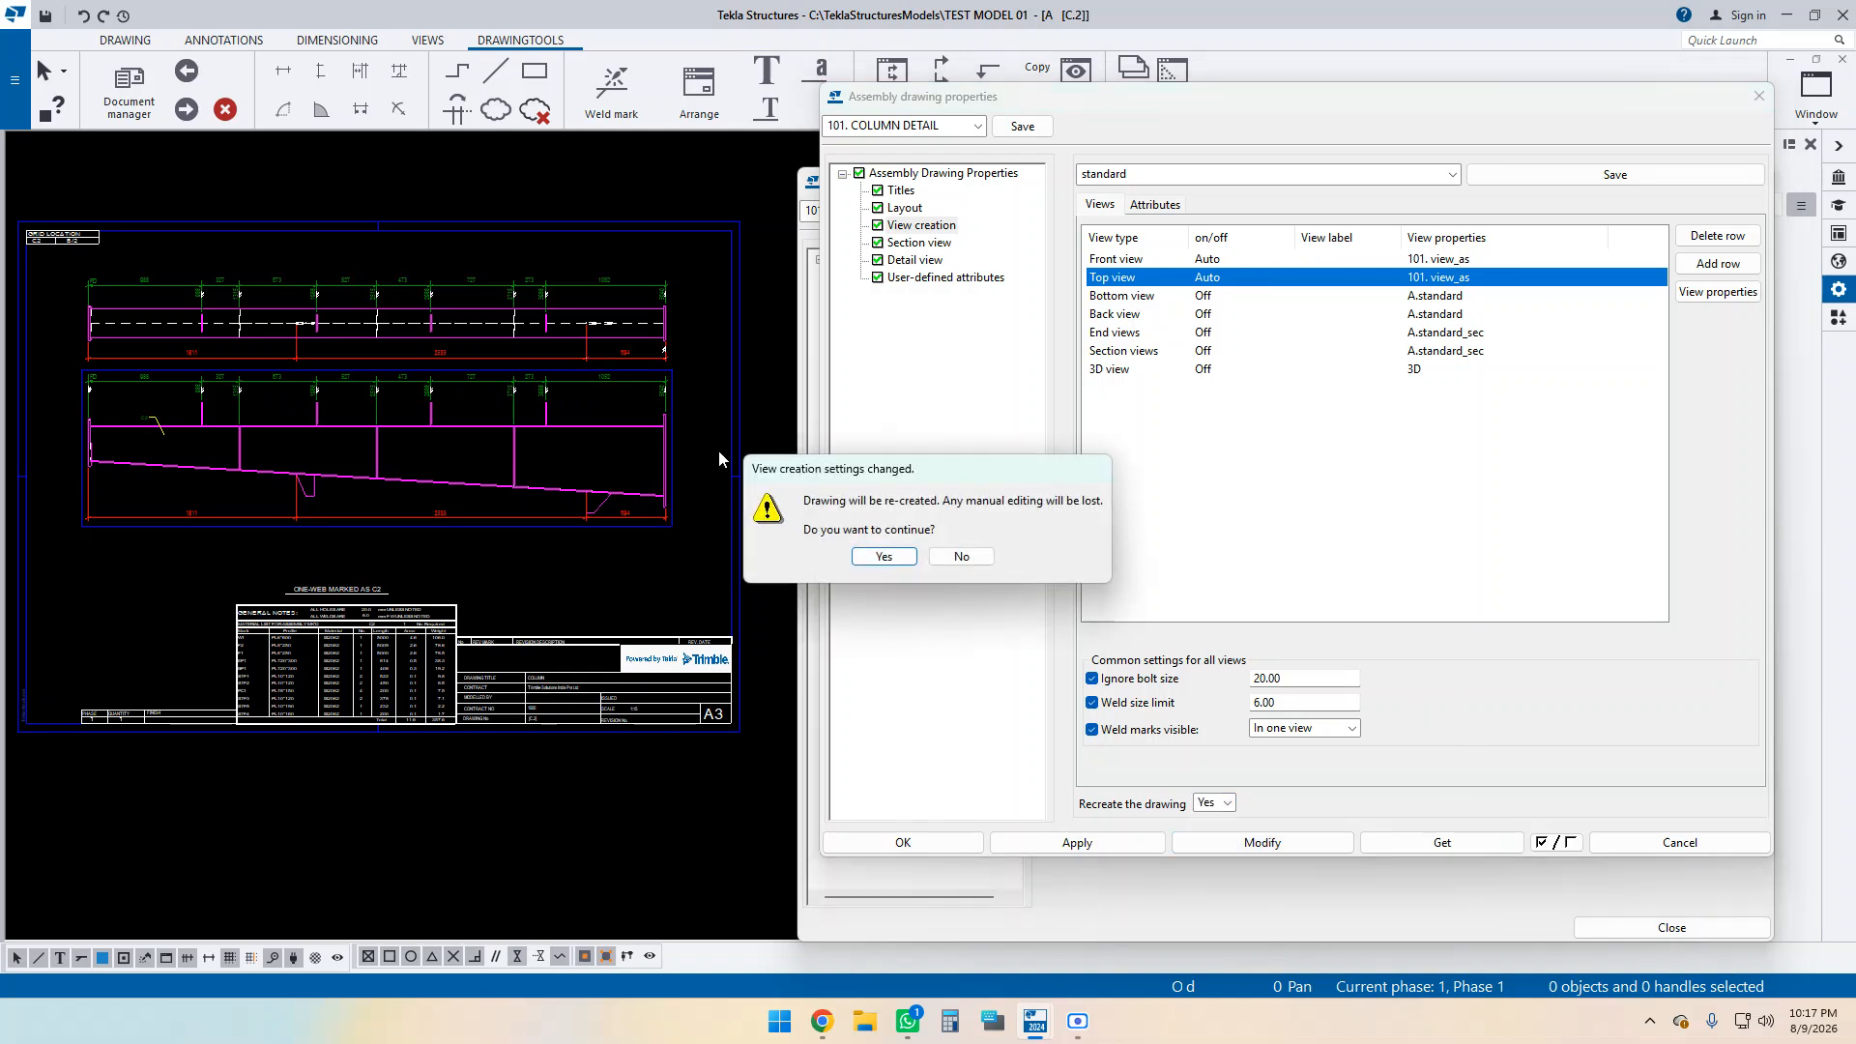
pyautogui.click(883, 558)
pyautogui.scroll(2, 267, 520)
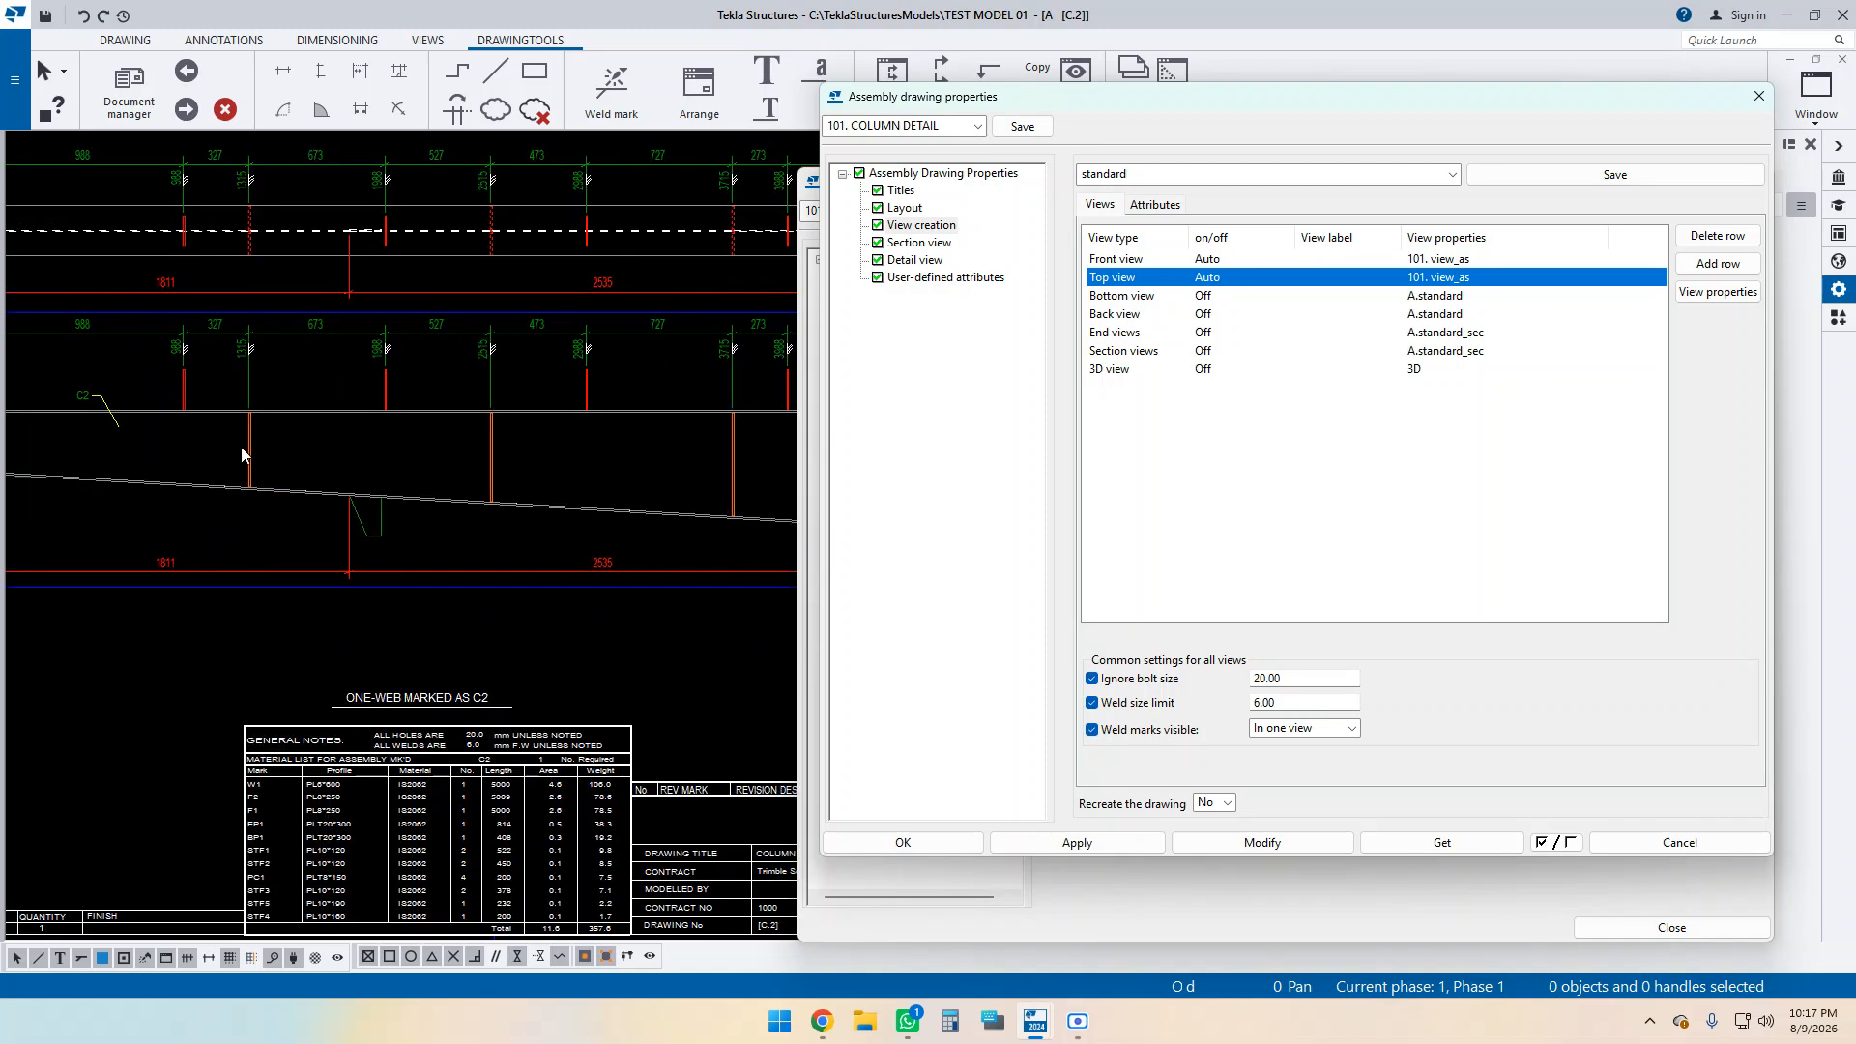
pyautogui.scroll(2, 213, 467)
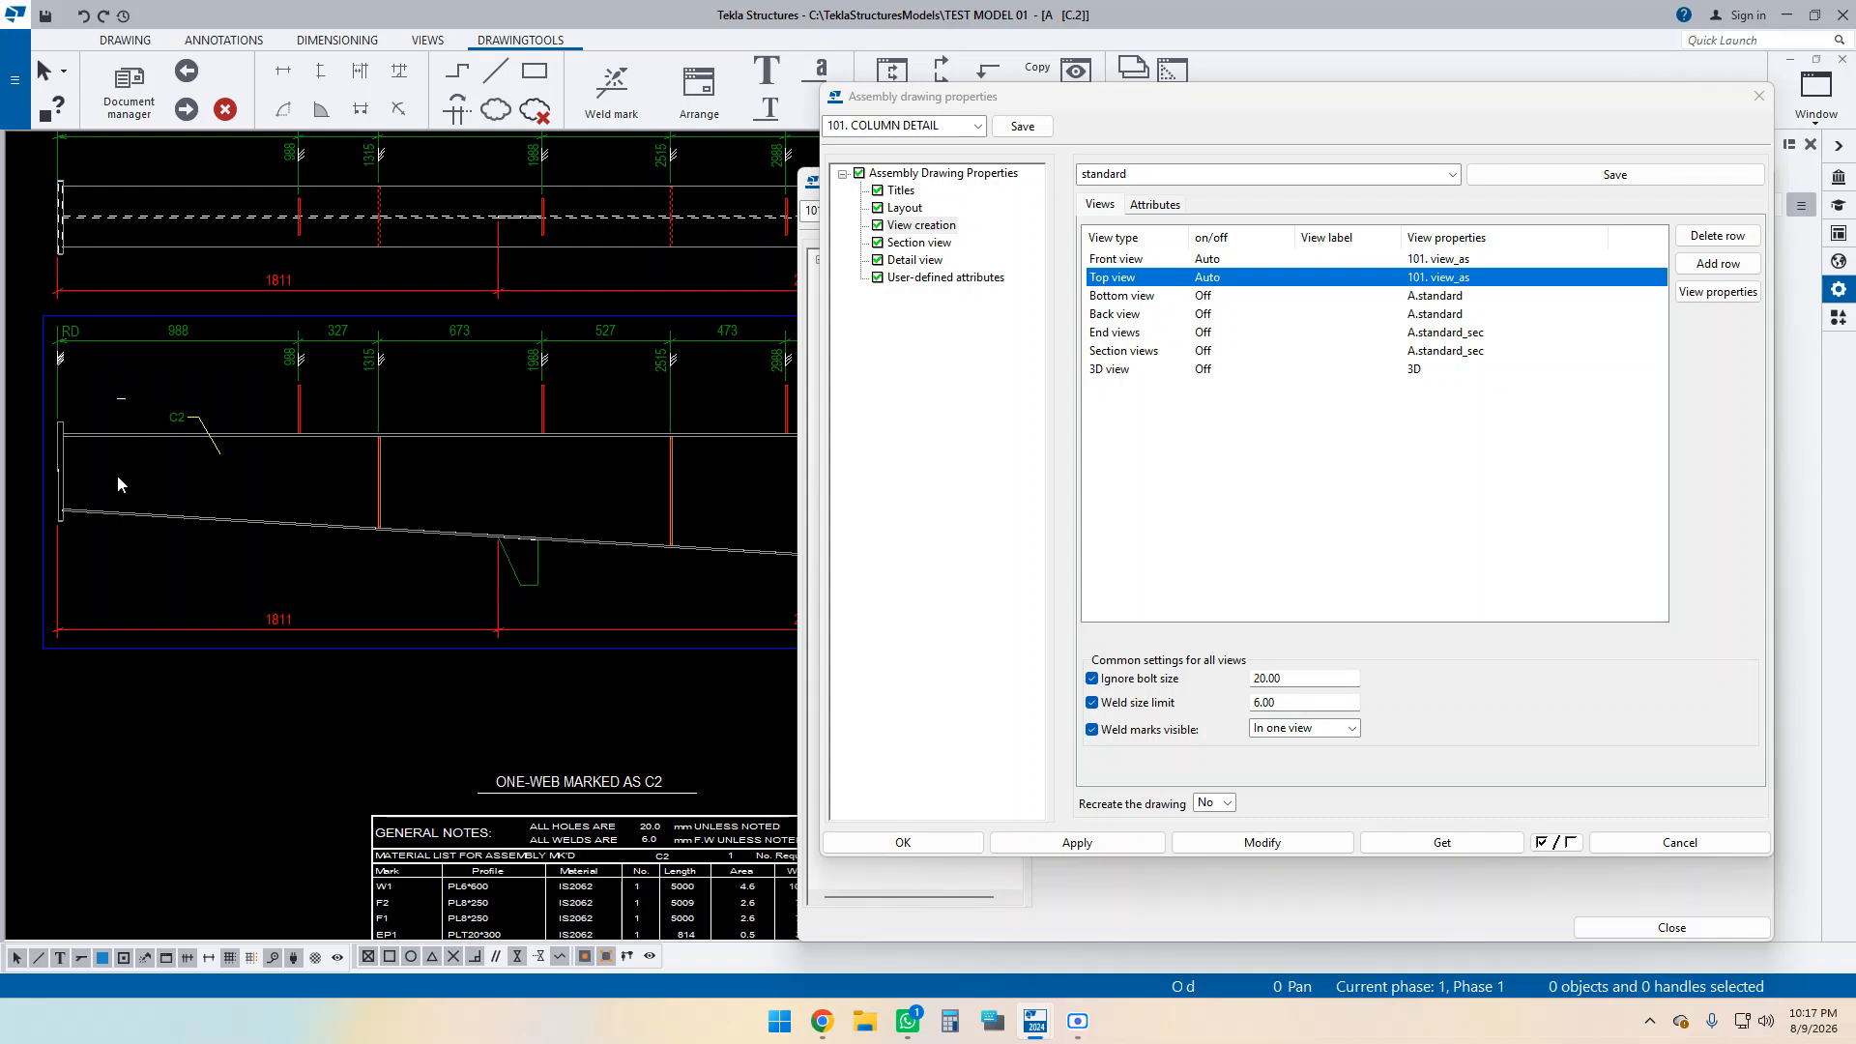
pyautogui.moveTo(126, 398); pyautogui.dragTo(100, 556)
pyautogui.moveTo(132, 404); pyautogui.dragTo(115, 548)
pyautogui.click(116, 427)
# Return to the view's part properties and set the visible line color to magenta.
pyautogui.click(803, 365)
pyautogui.click(893, 538)
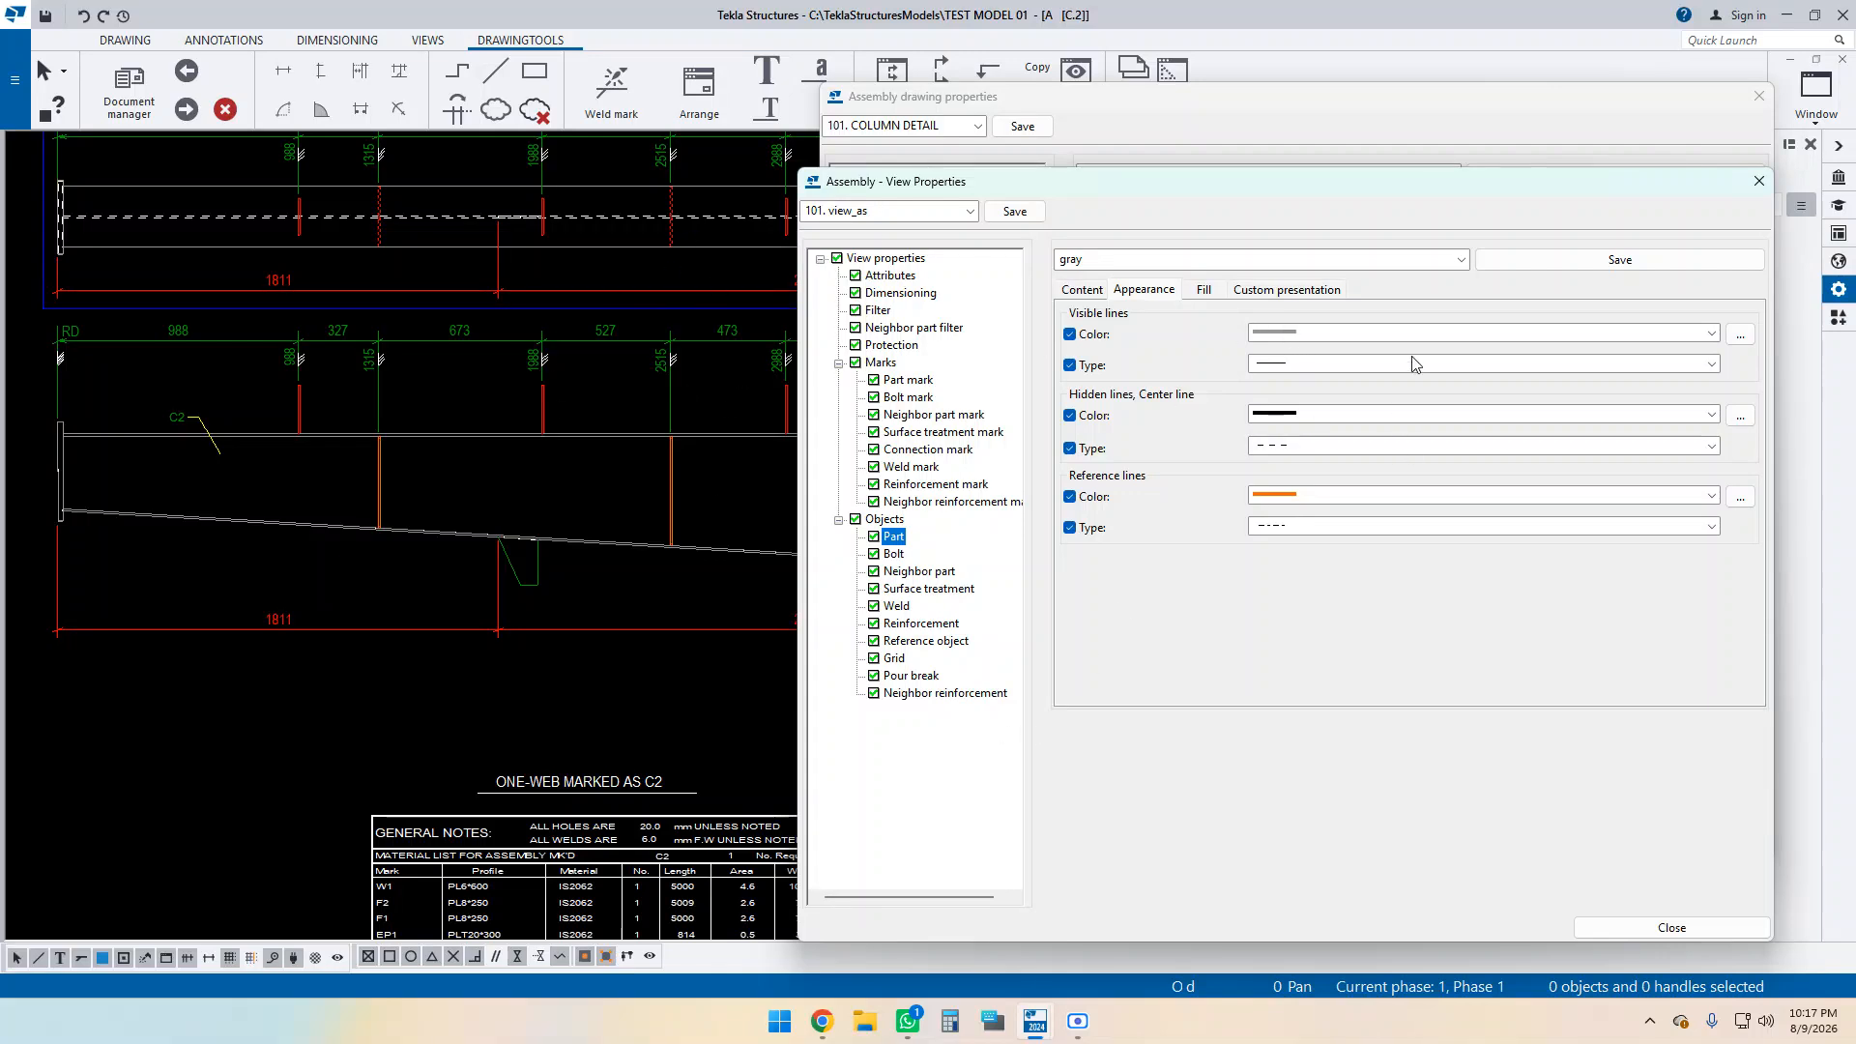
pyautogui.click(1296, 334)
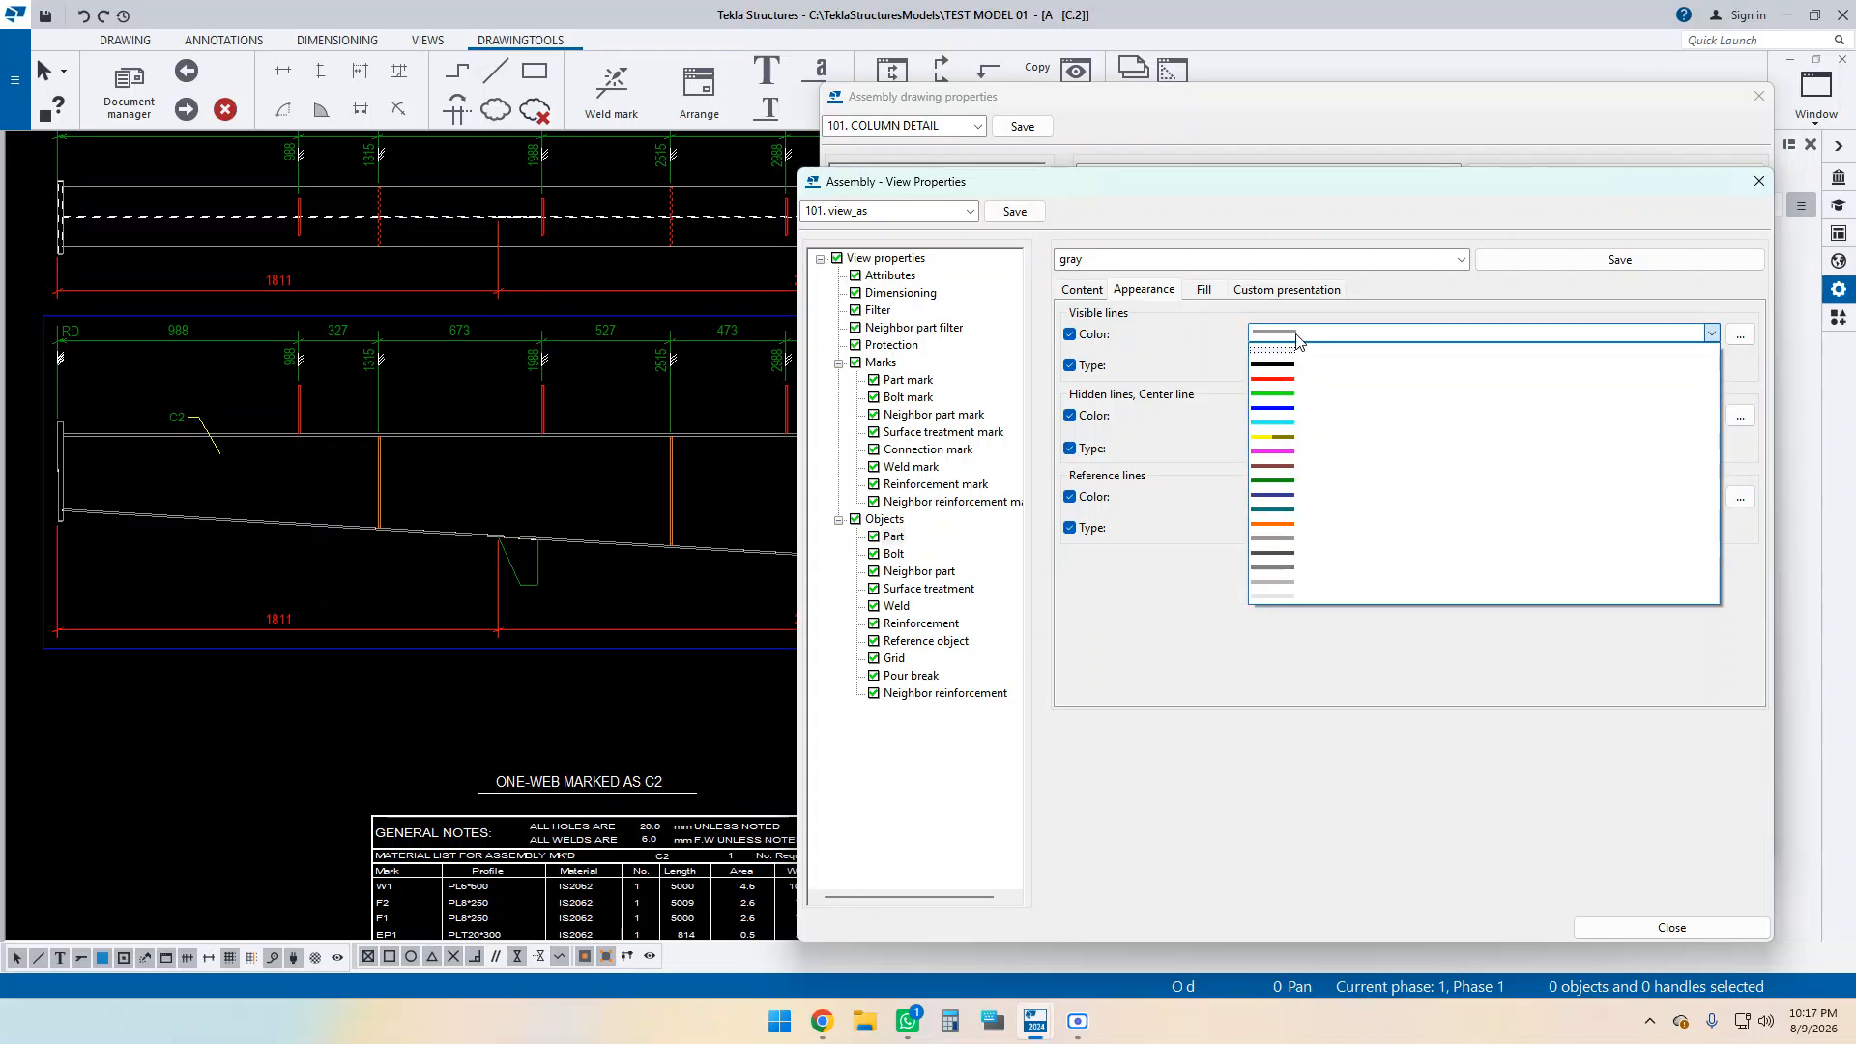
pyautogui.click(1281, 458)
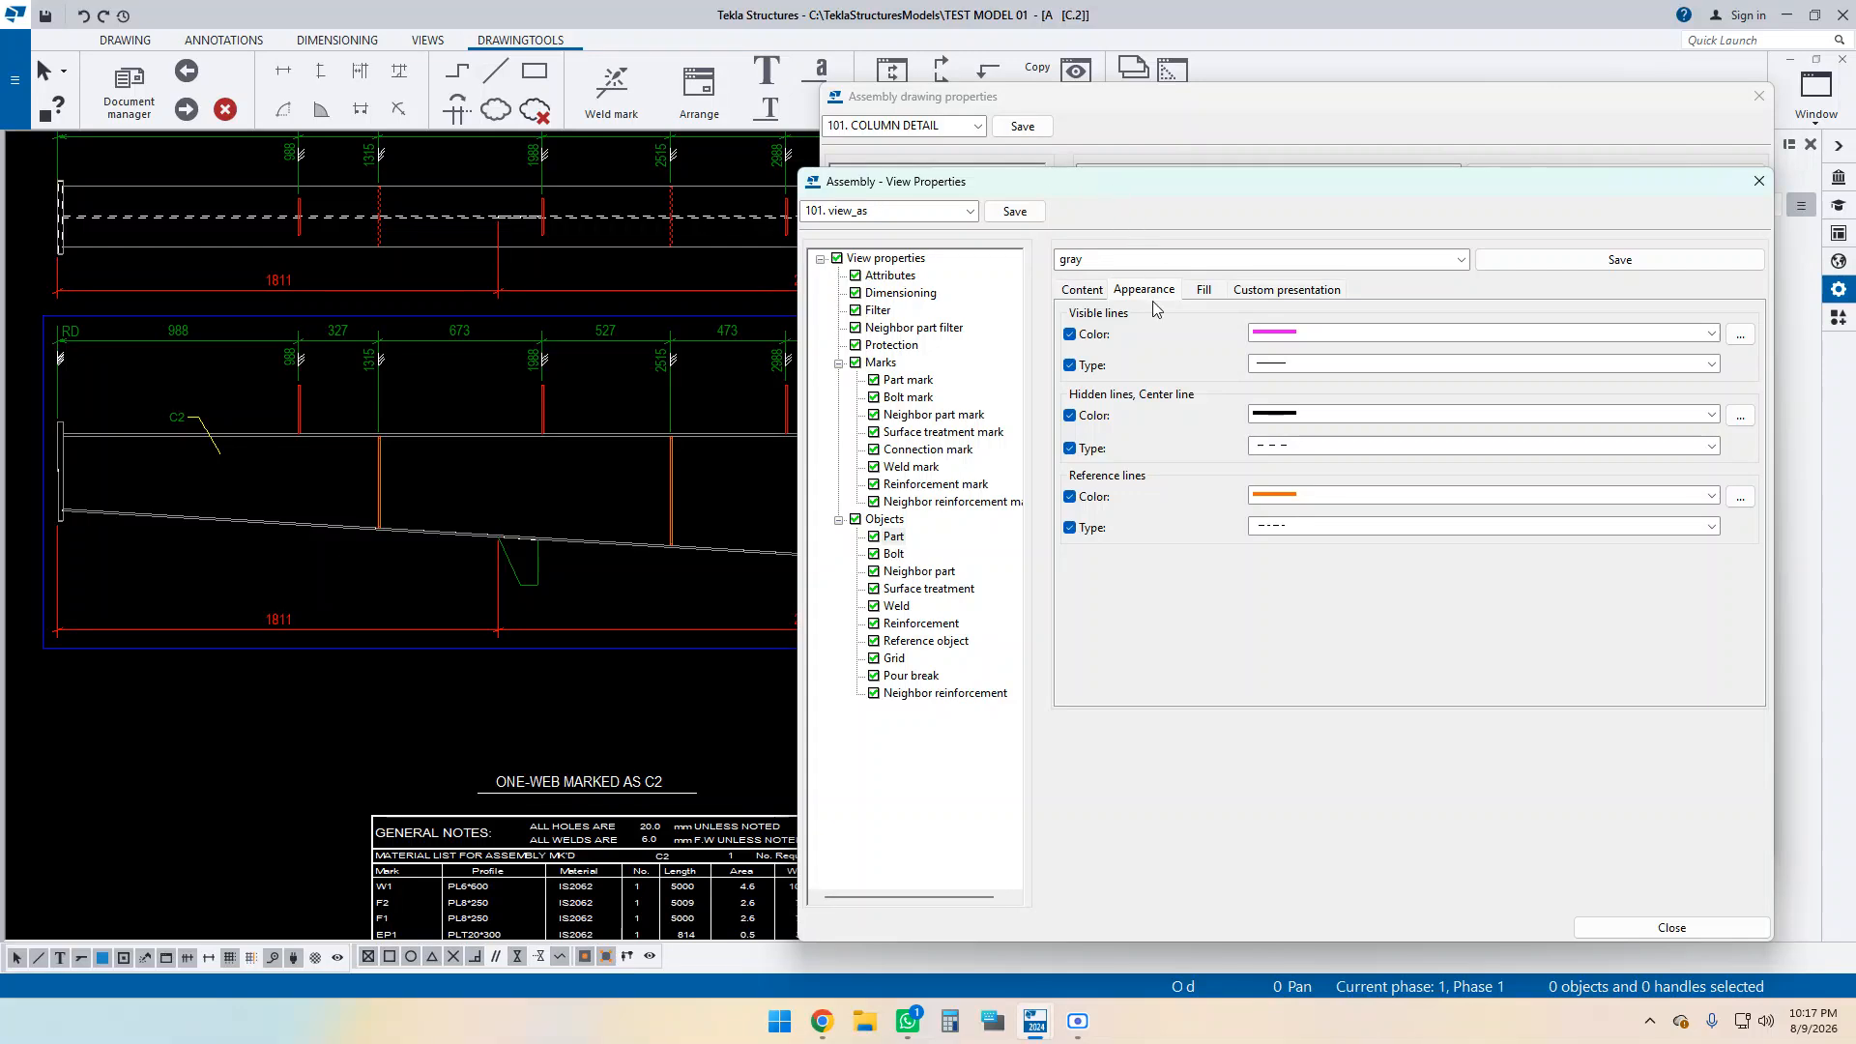
# Save the 101. view_as properties and recreate the column drawing with the magenta visible lines.
pyautogui.click(1015, 212)
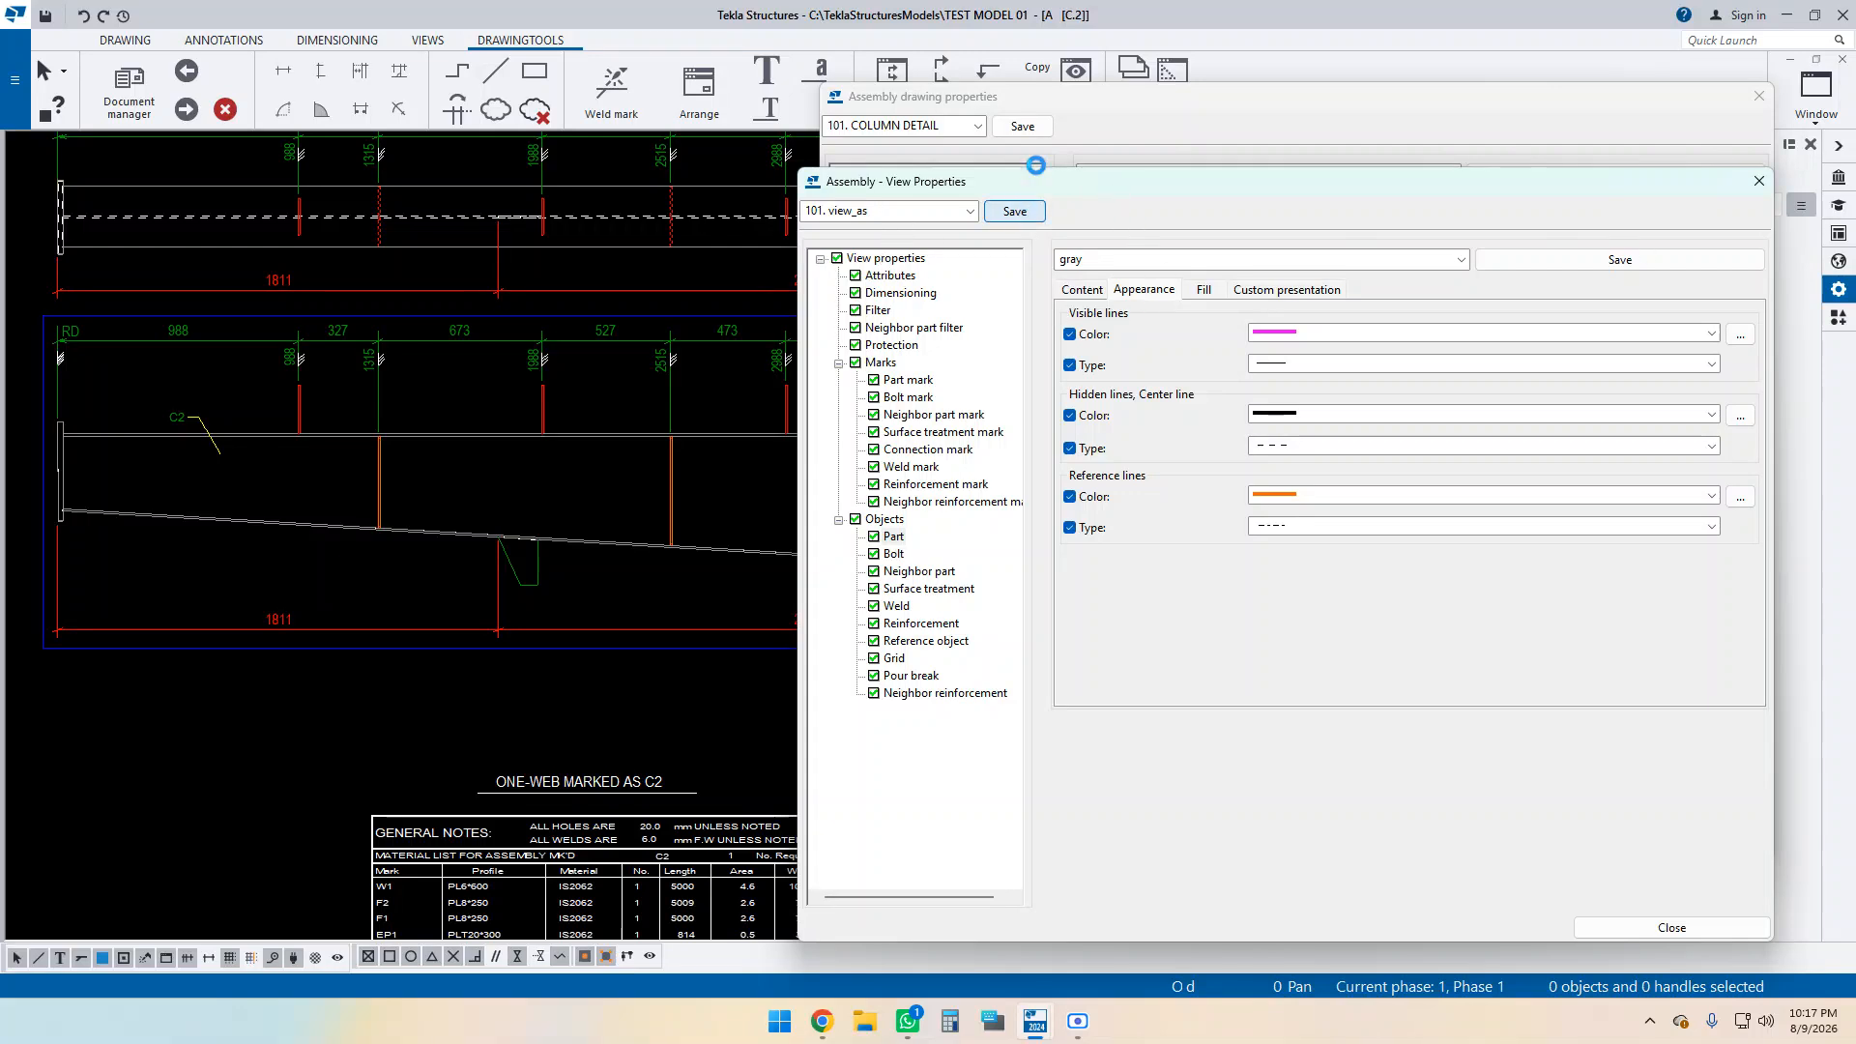
pyautogui.click(1052, 97)
pyautogui.click(1214, 802)
pyautogui.click(1208, 824)
pyautogui.click(1257, 842)
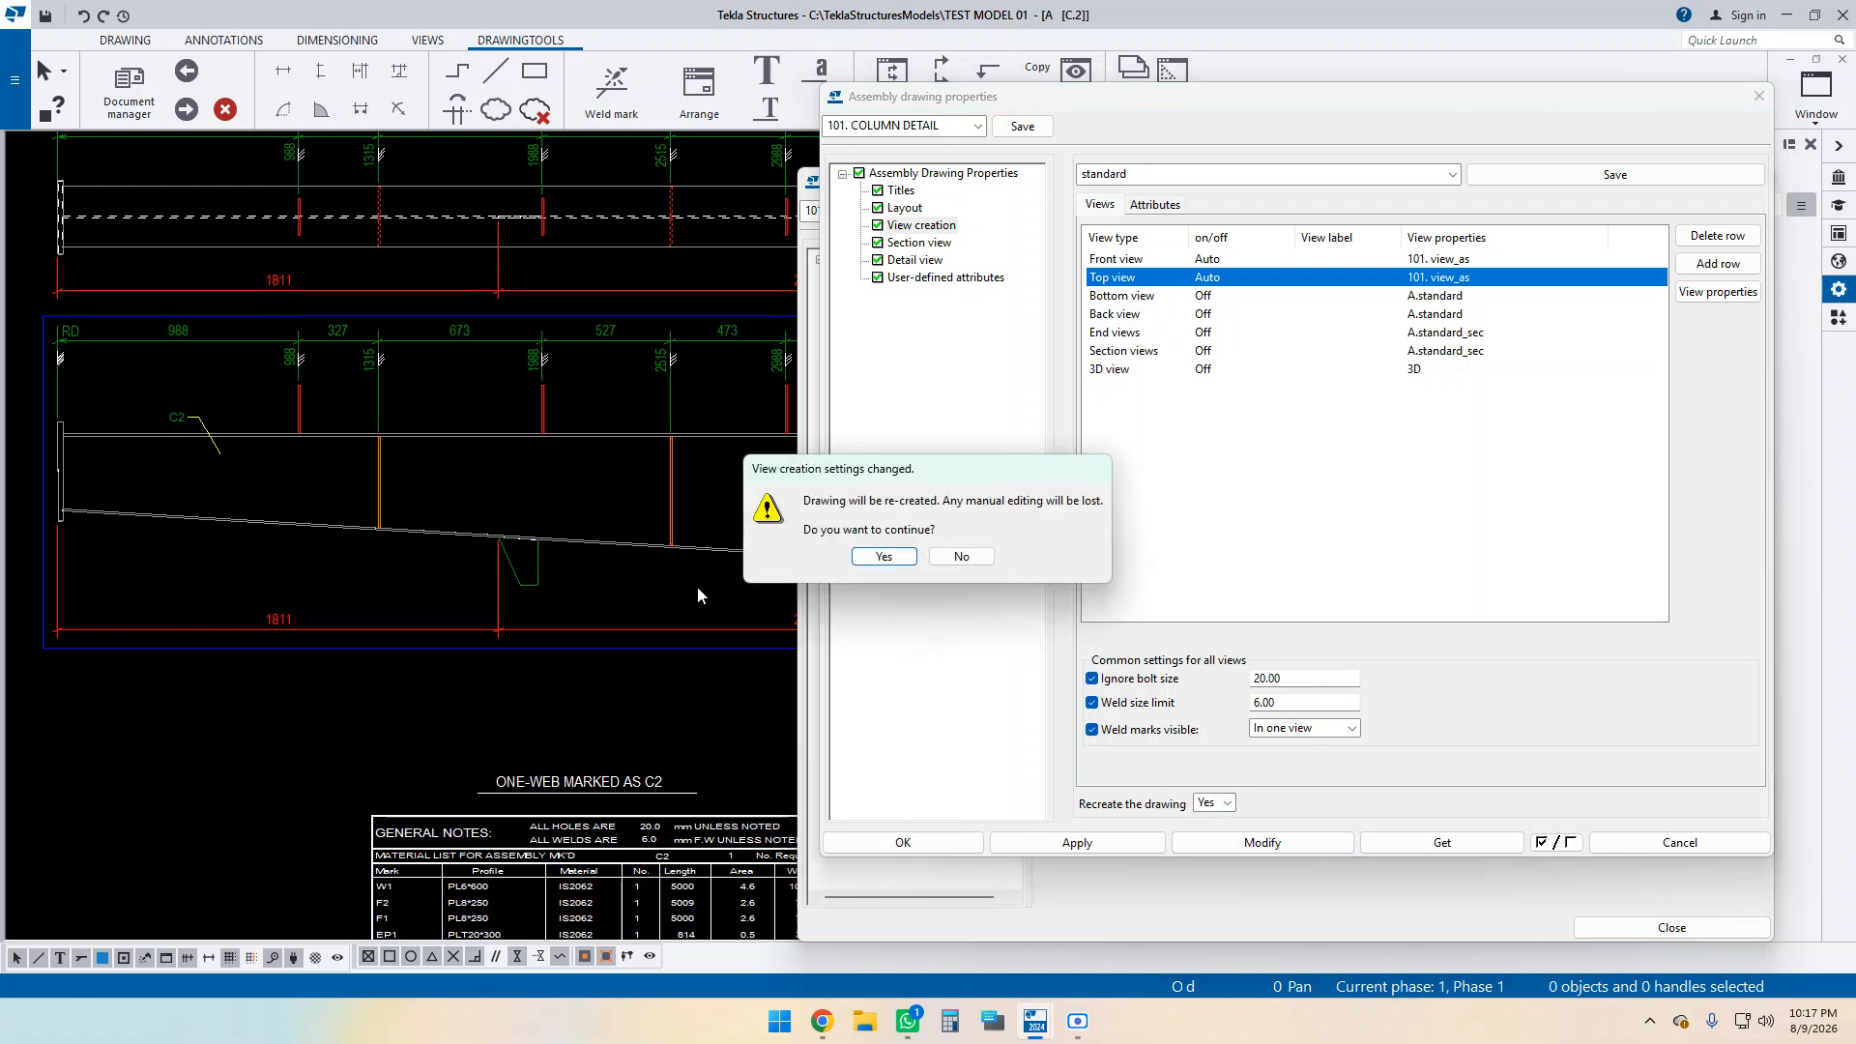
pyautogui.click(879, 557)
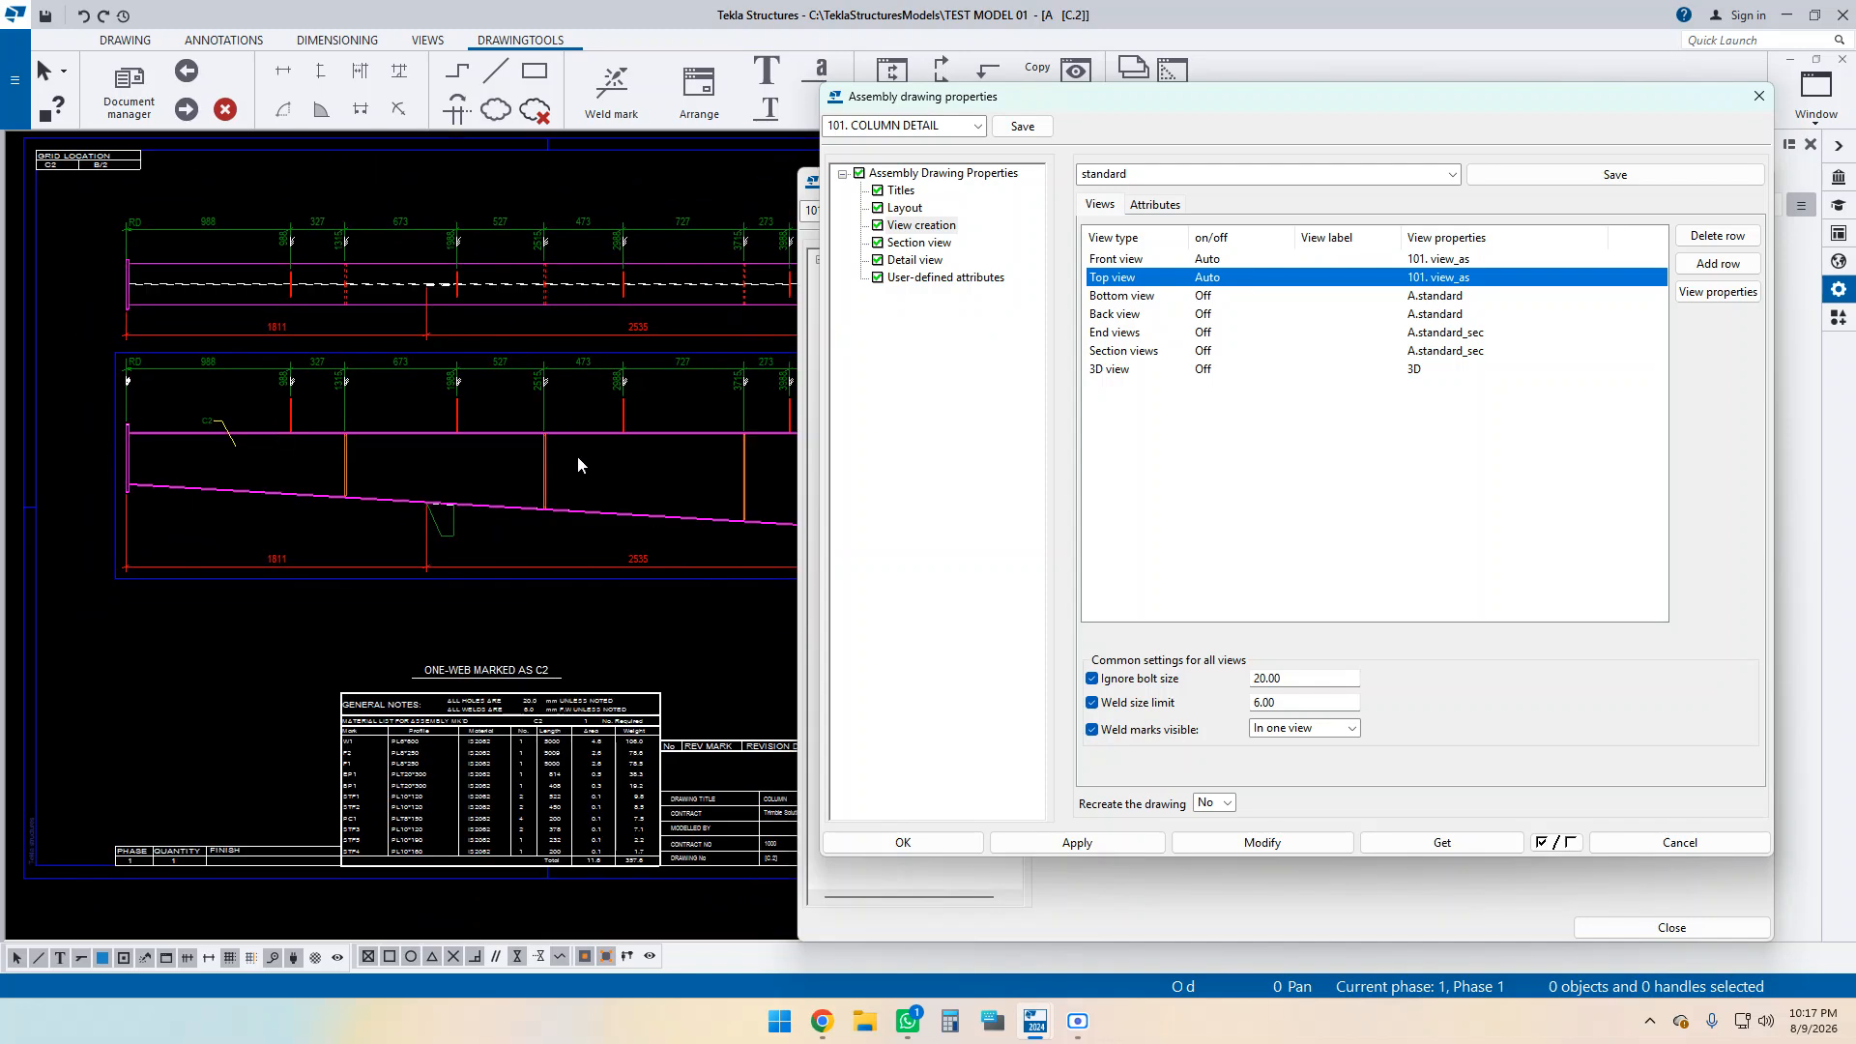
pyautogui.scroll(4, 578, 457)
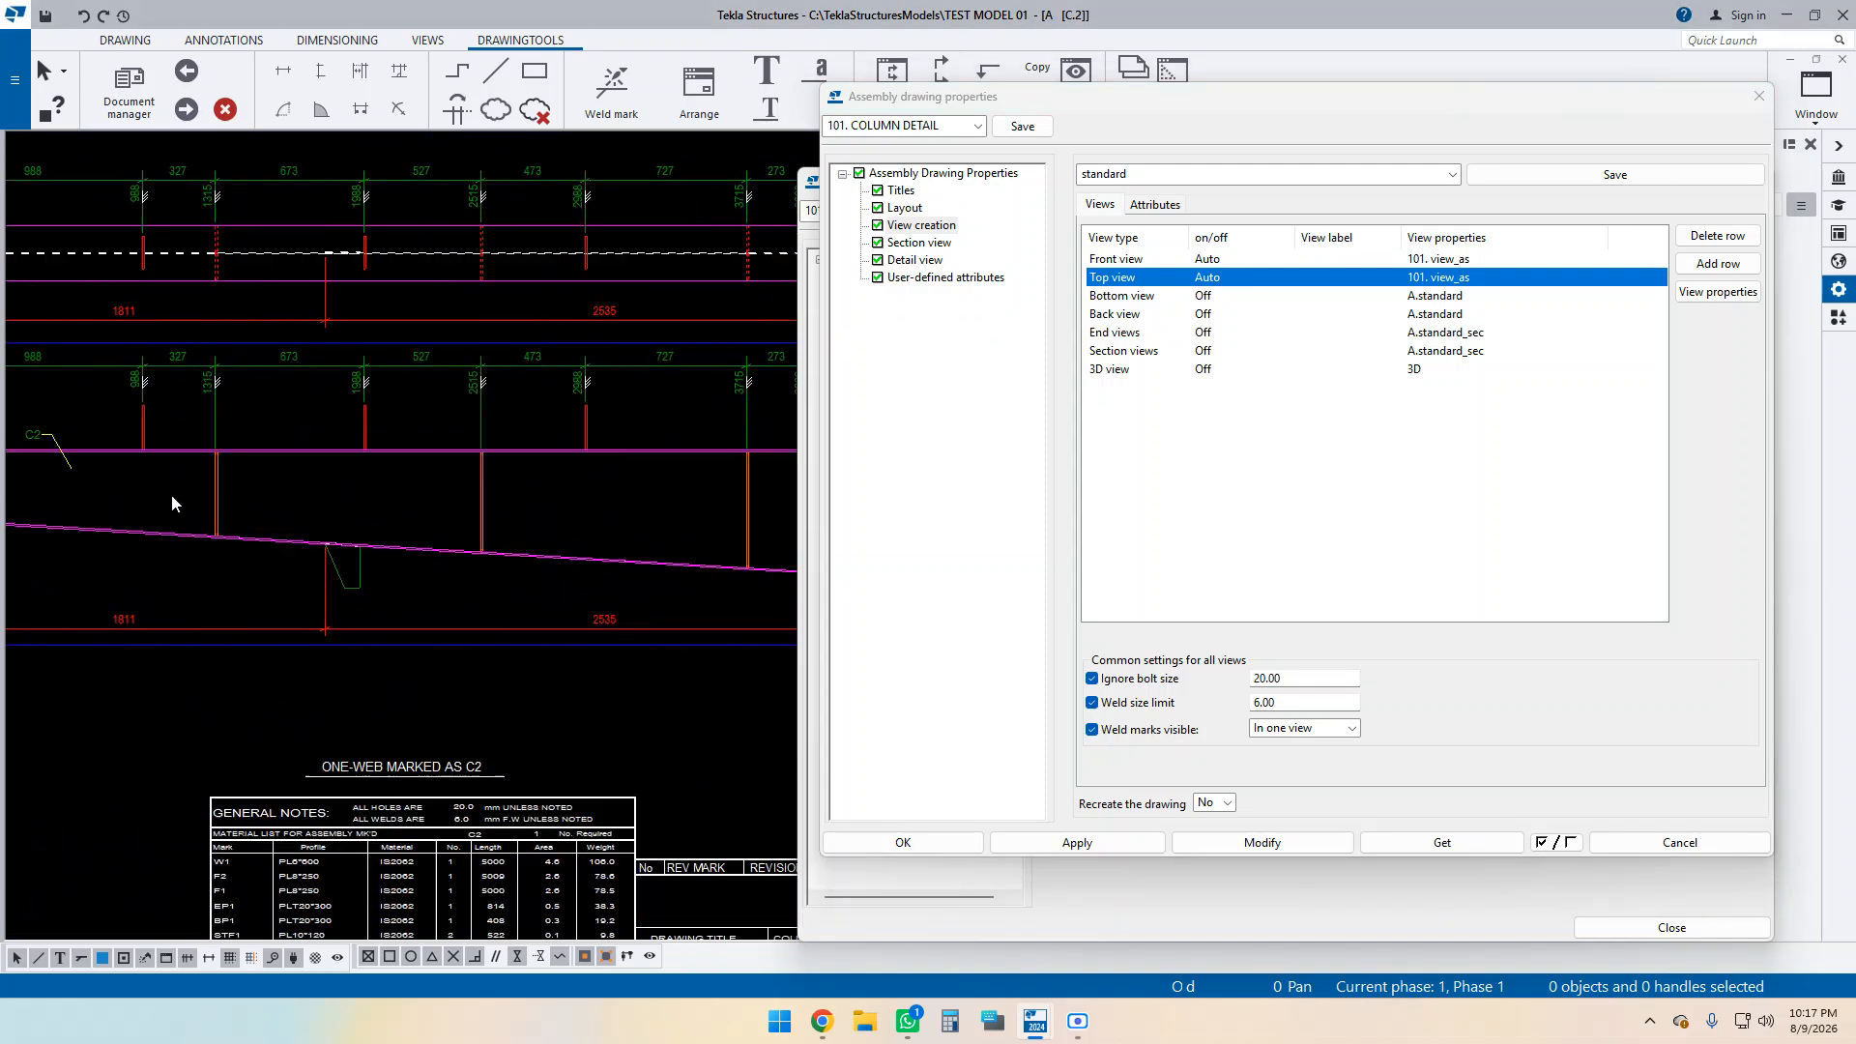
# Reopen the view's object level settings and compare the #GP, #PC and #STF rows with the part colors in the drawing.
pyautogui.click(801, 280)
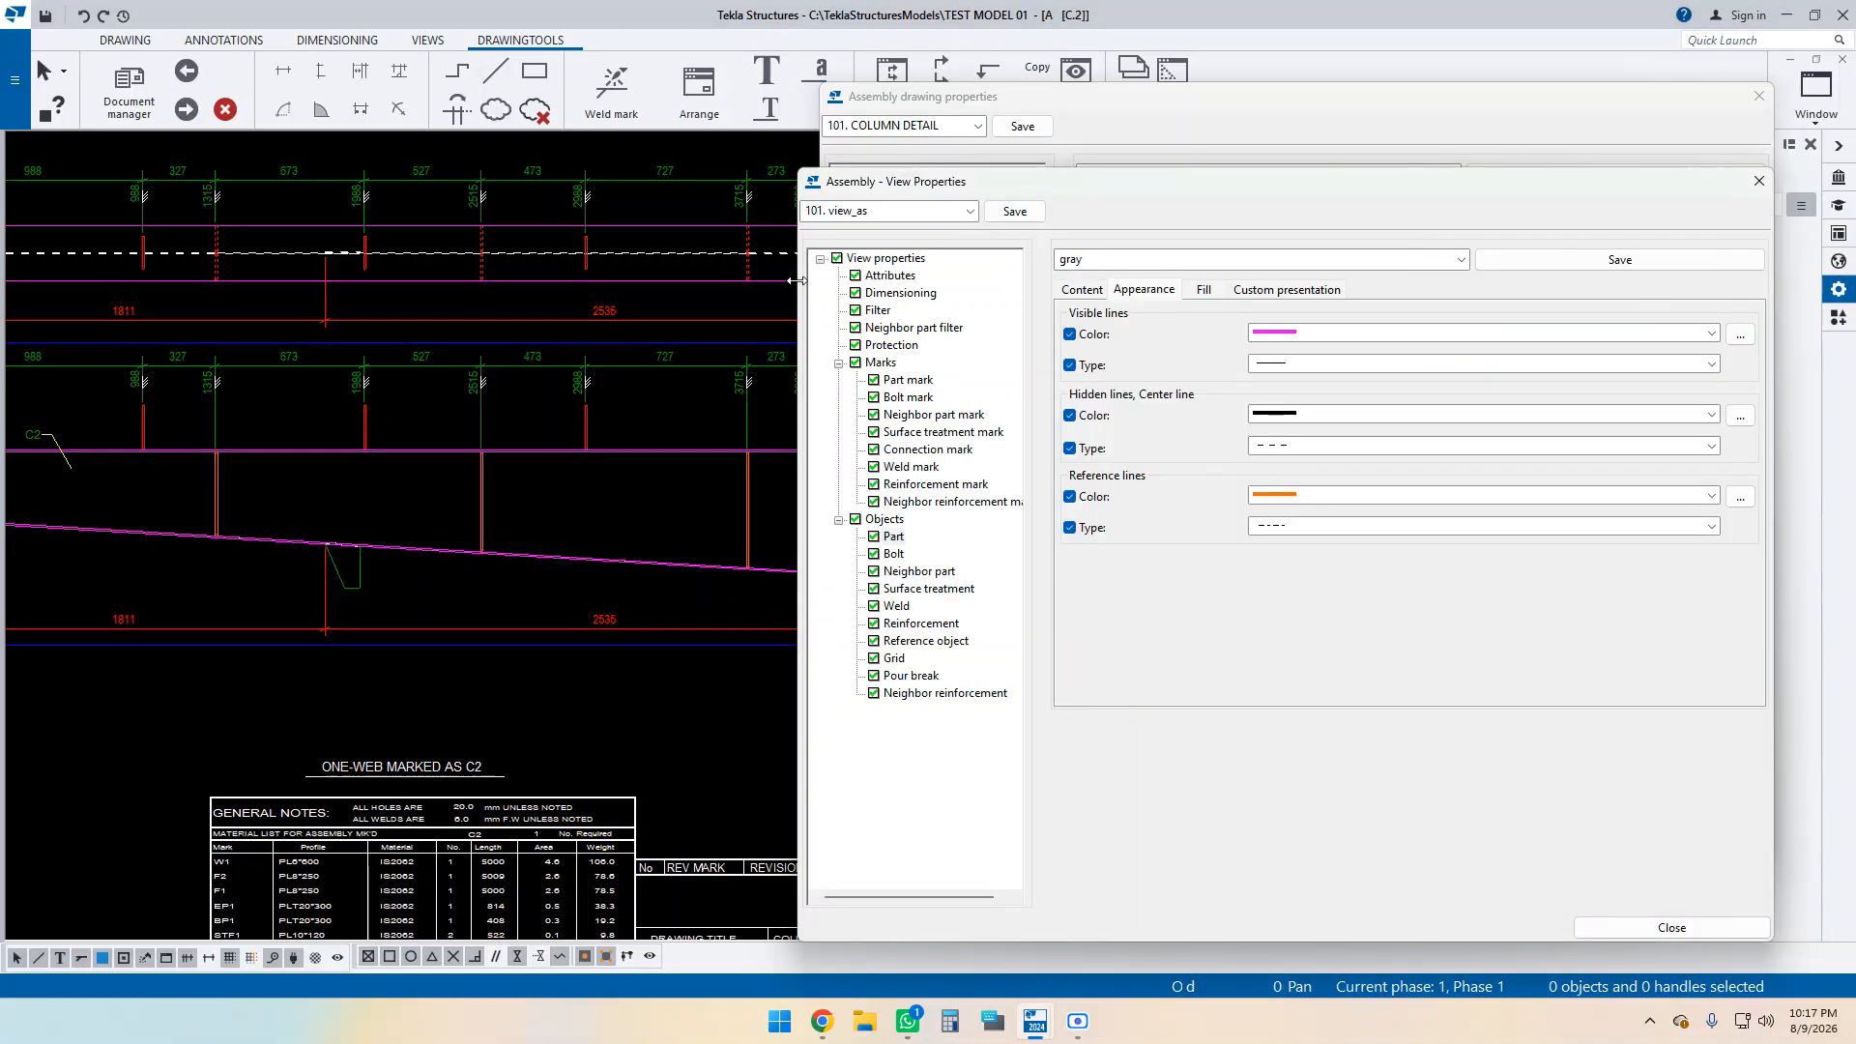
pyautogui.click(900, 276)
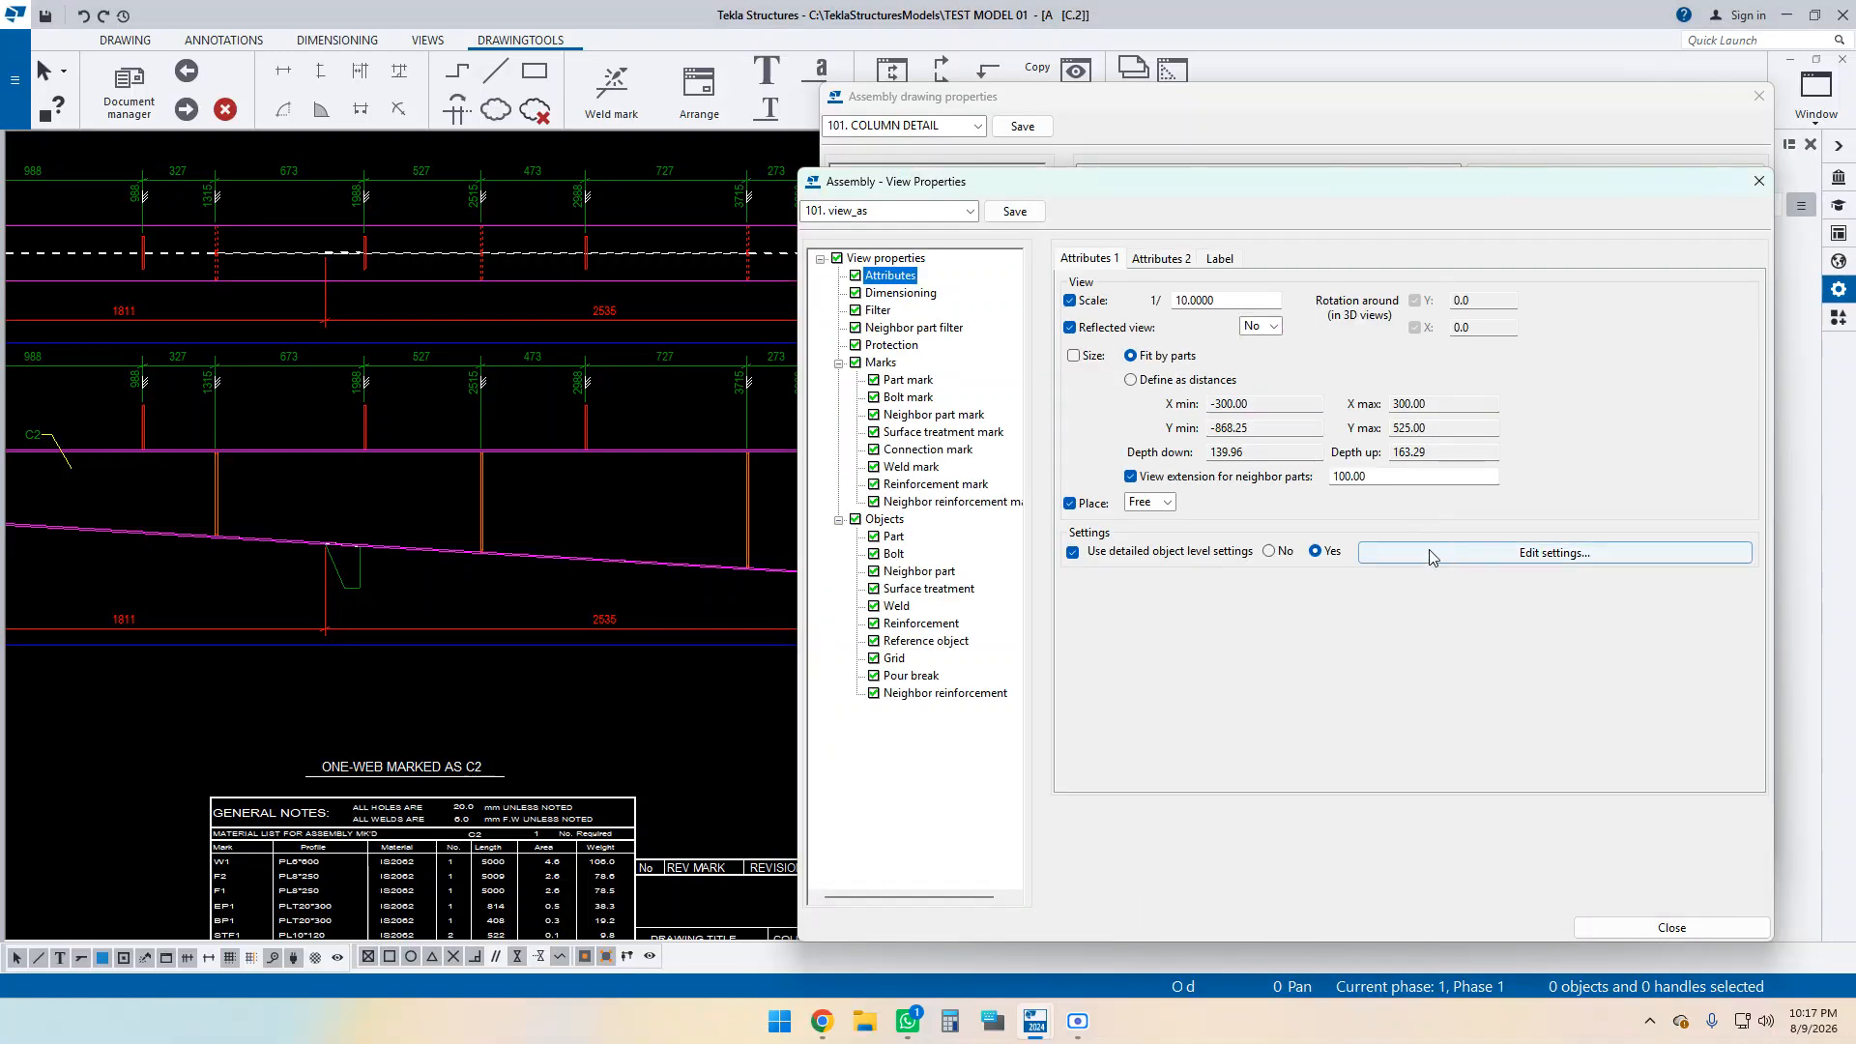
pyautogui.click(1459, 553)
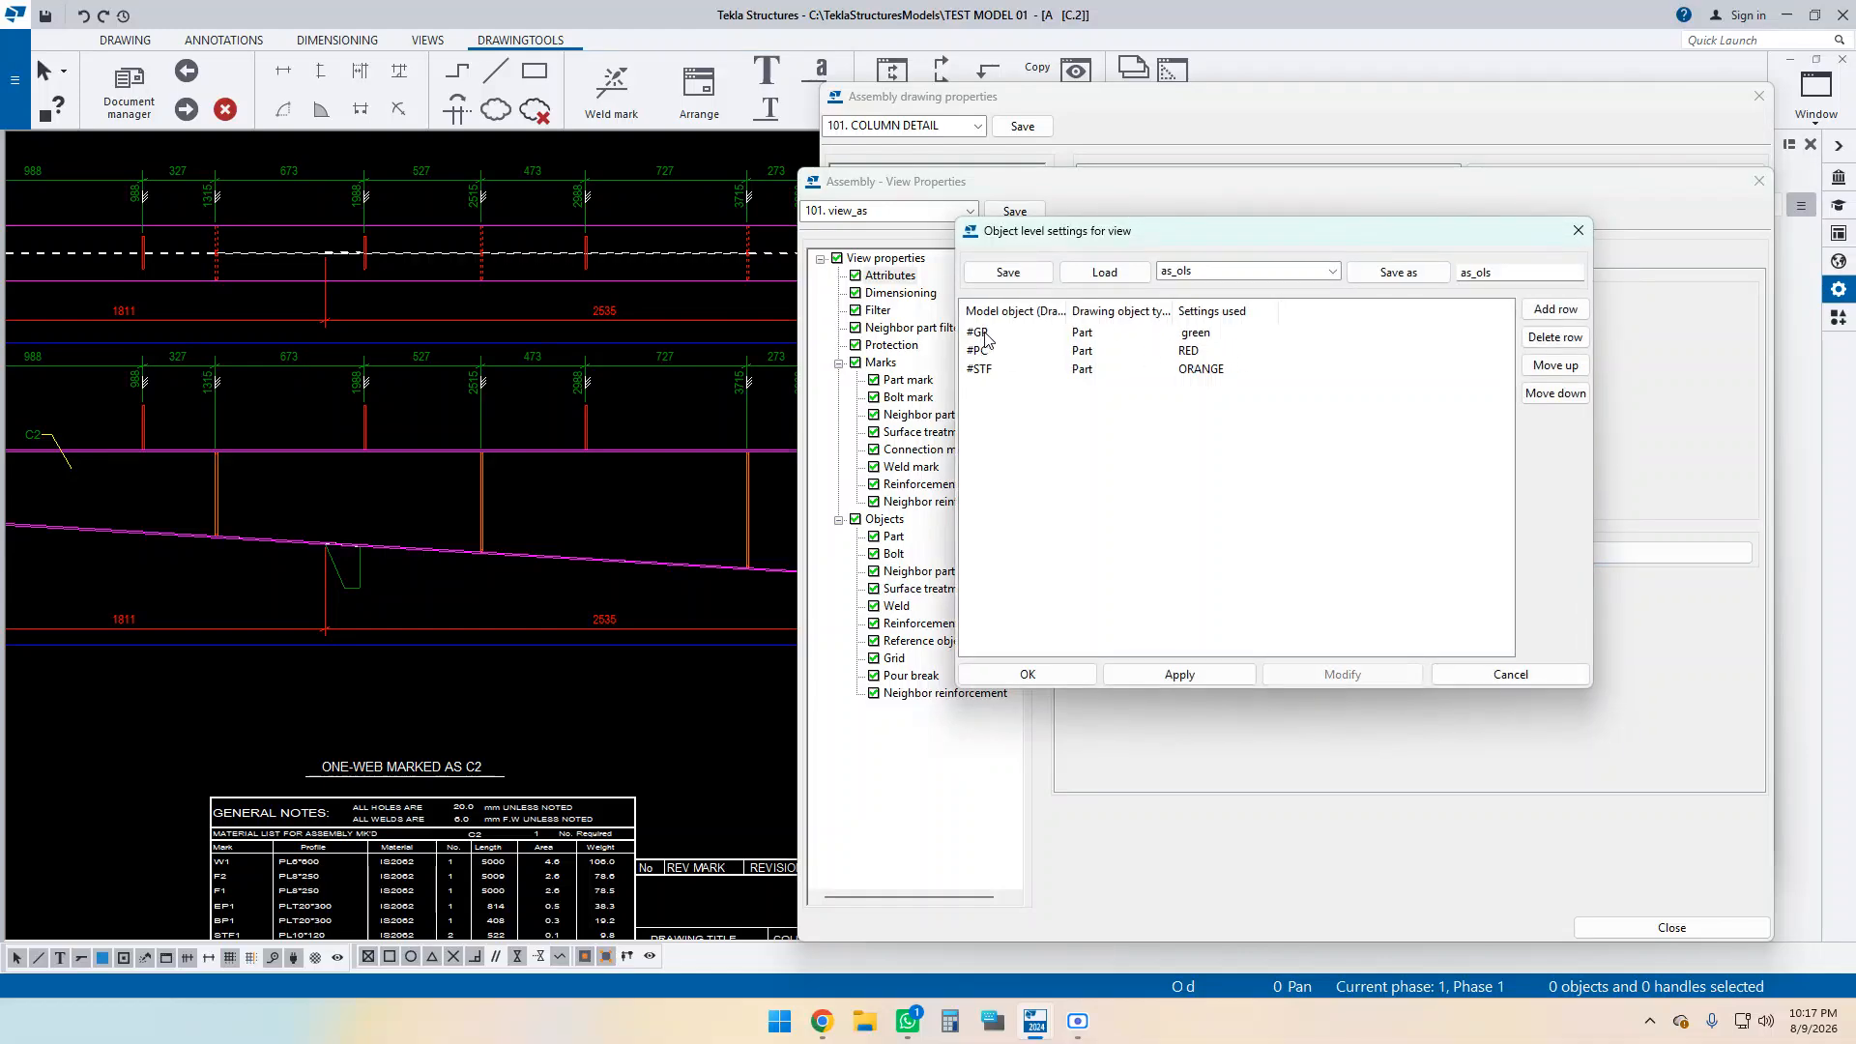
pyautogui.scroll(1, 153, 493)
pyautogui.scroll(3, 611, 509)
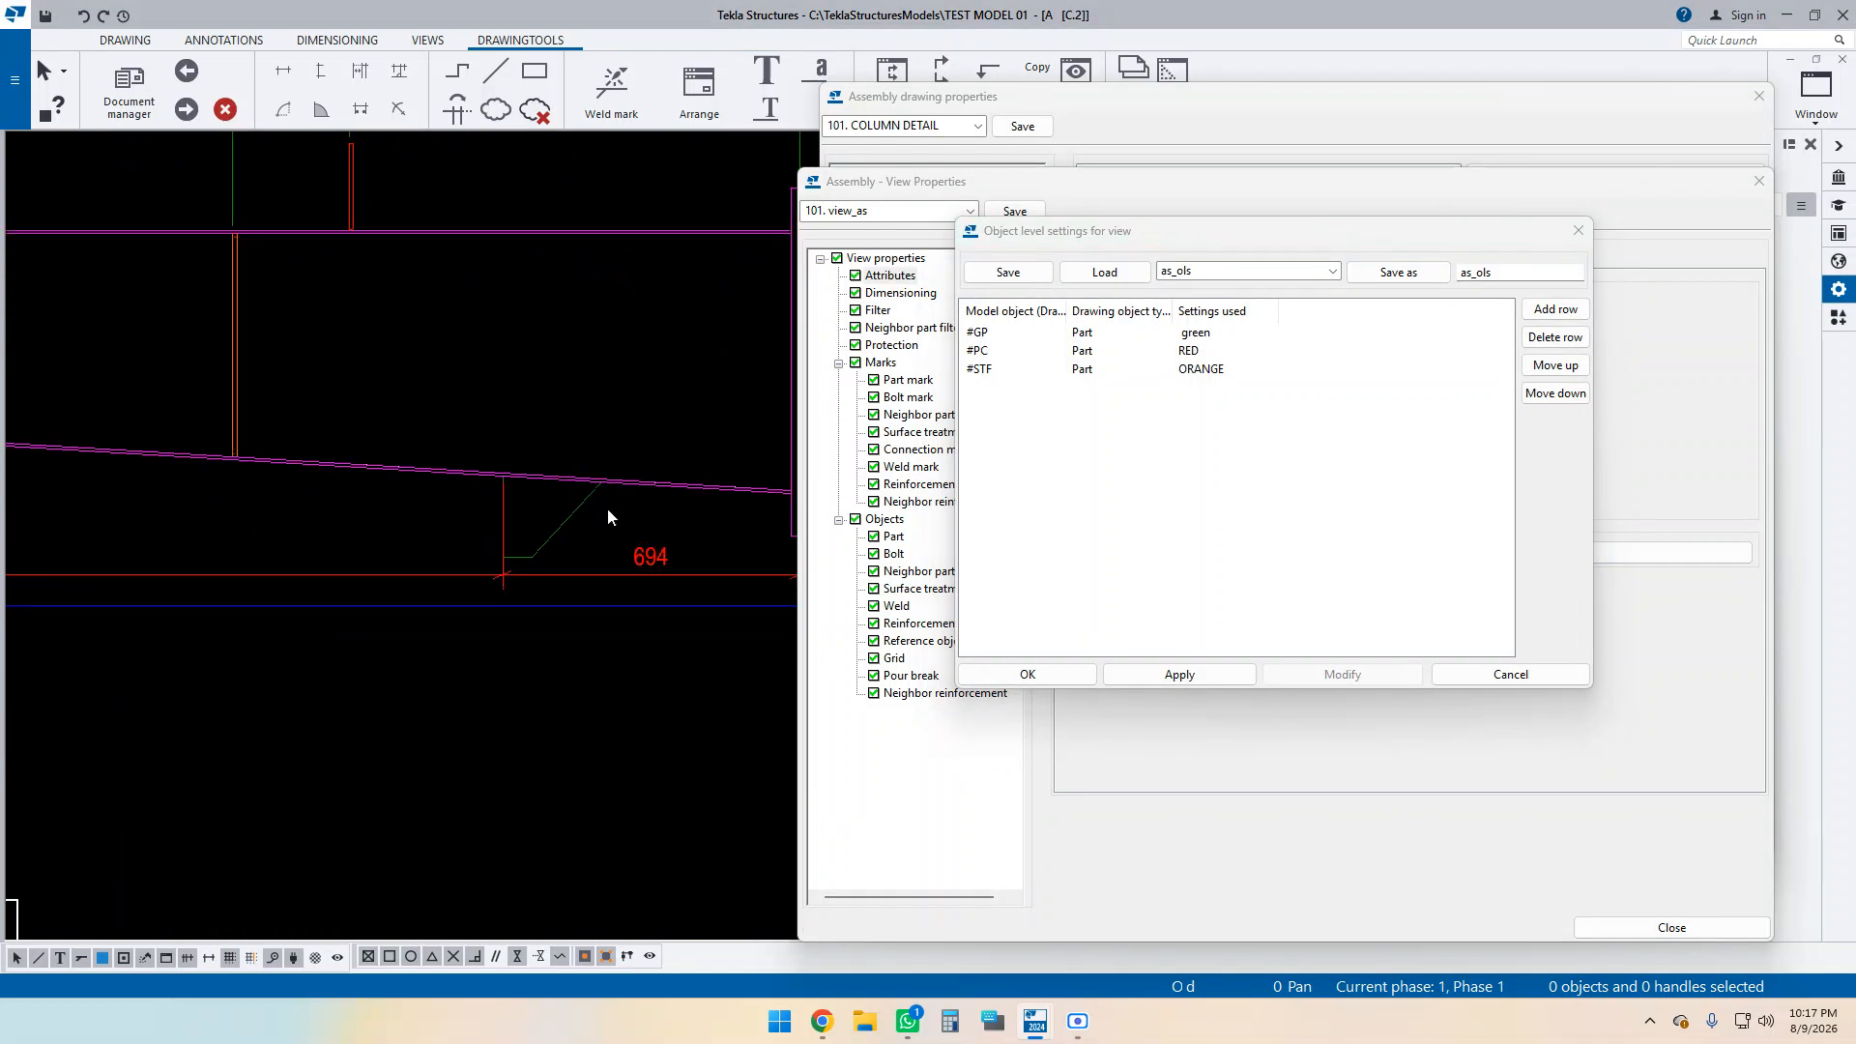
pyautogui.scroll(-5, 607, 529)
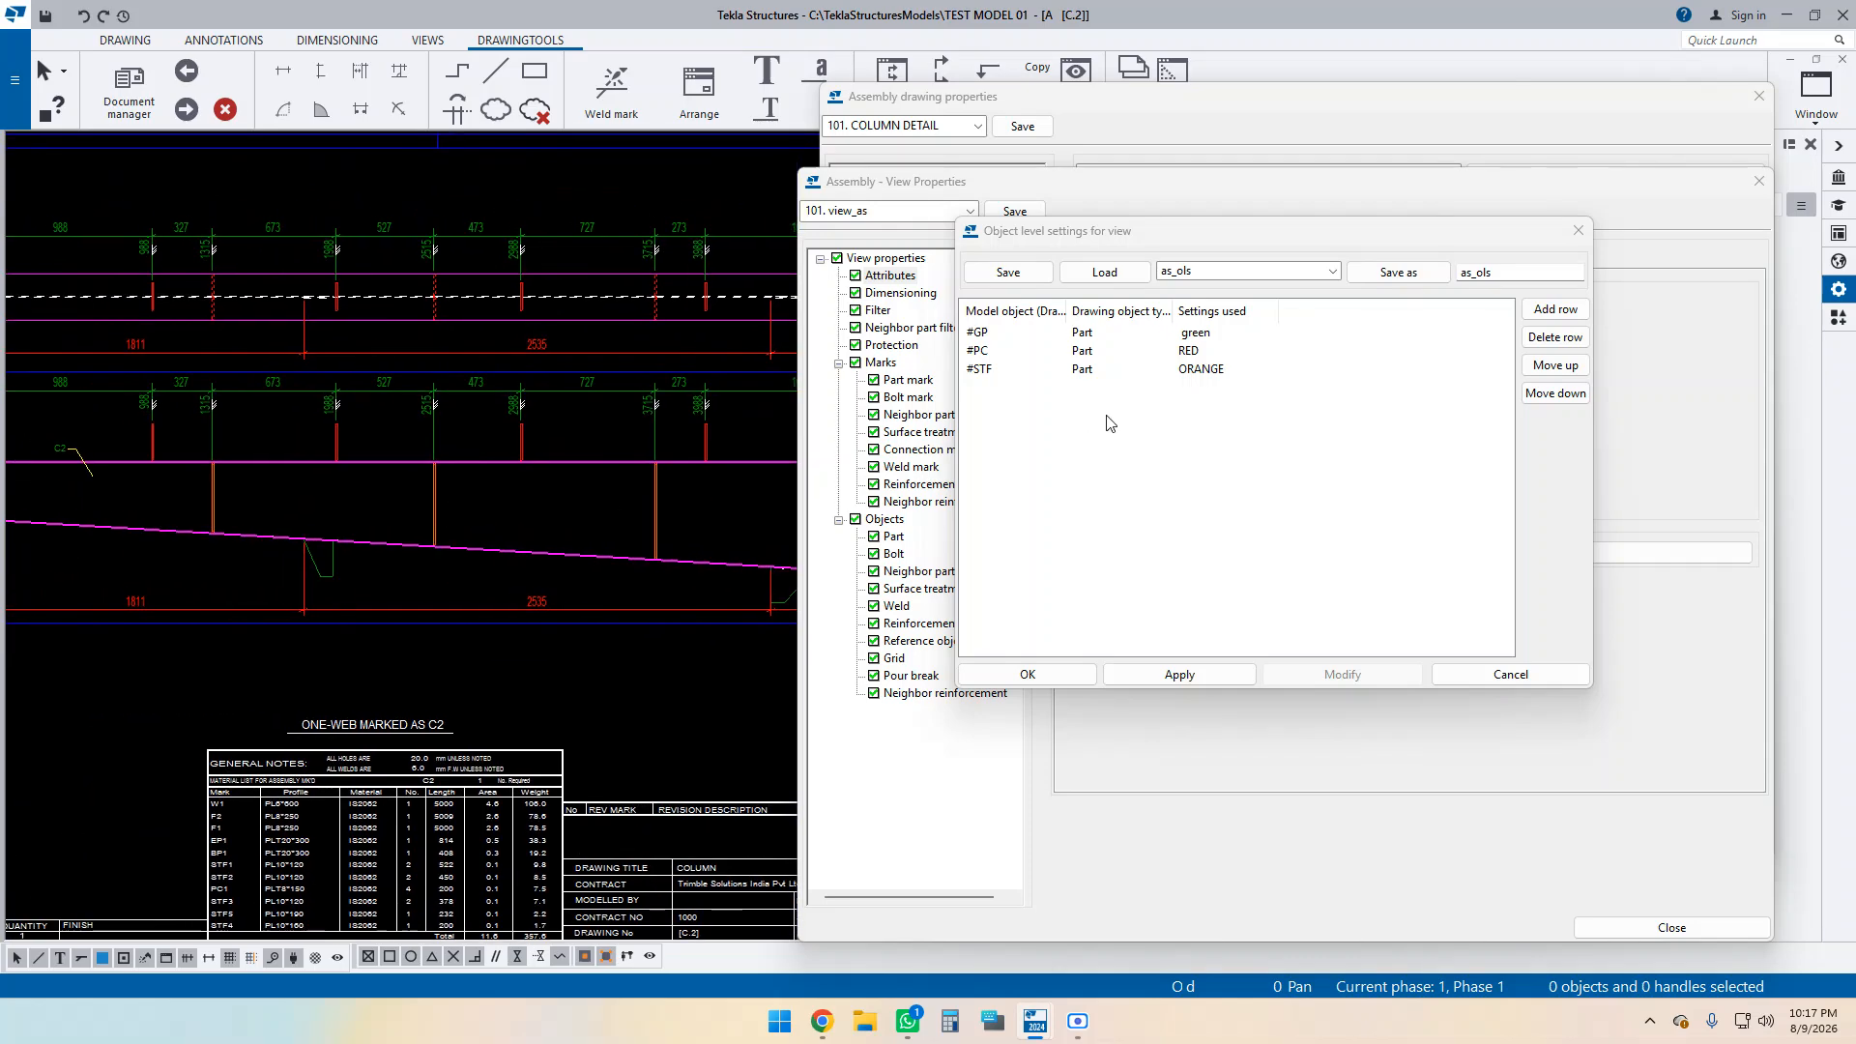
pyautogui.scroll(8, 375, 447)
pyautogui.moveTo(356, 416); pyautogui.dragTo(237, 431)
pyautogui.scroll(-2, 300, 442)
pyautogui.moveTo(572, 530); pyautogui.dragTo(333, 549)
pyautogui.click(306, 535)
pyautogui.scroll(-5, 345, 527)
pyautogui.moveTo(507, 610); pyautogui.dragTo(577, 560, button='middle')
pyautogui.scroll(4, 576, 561)
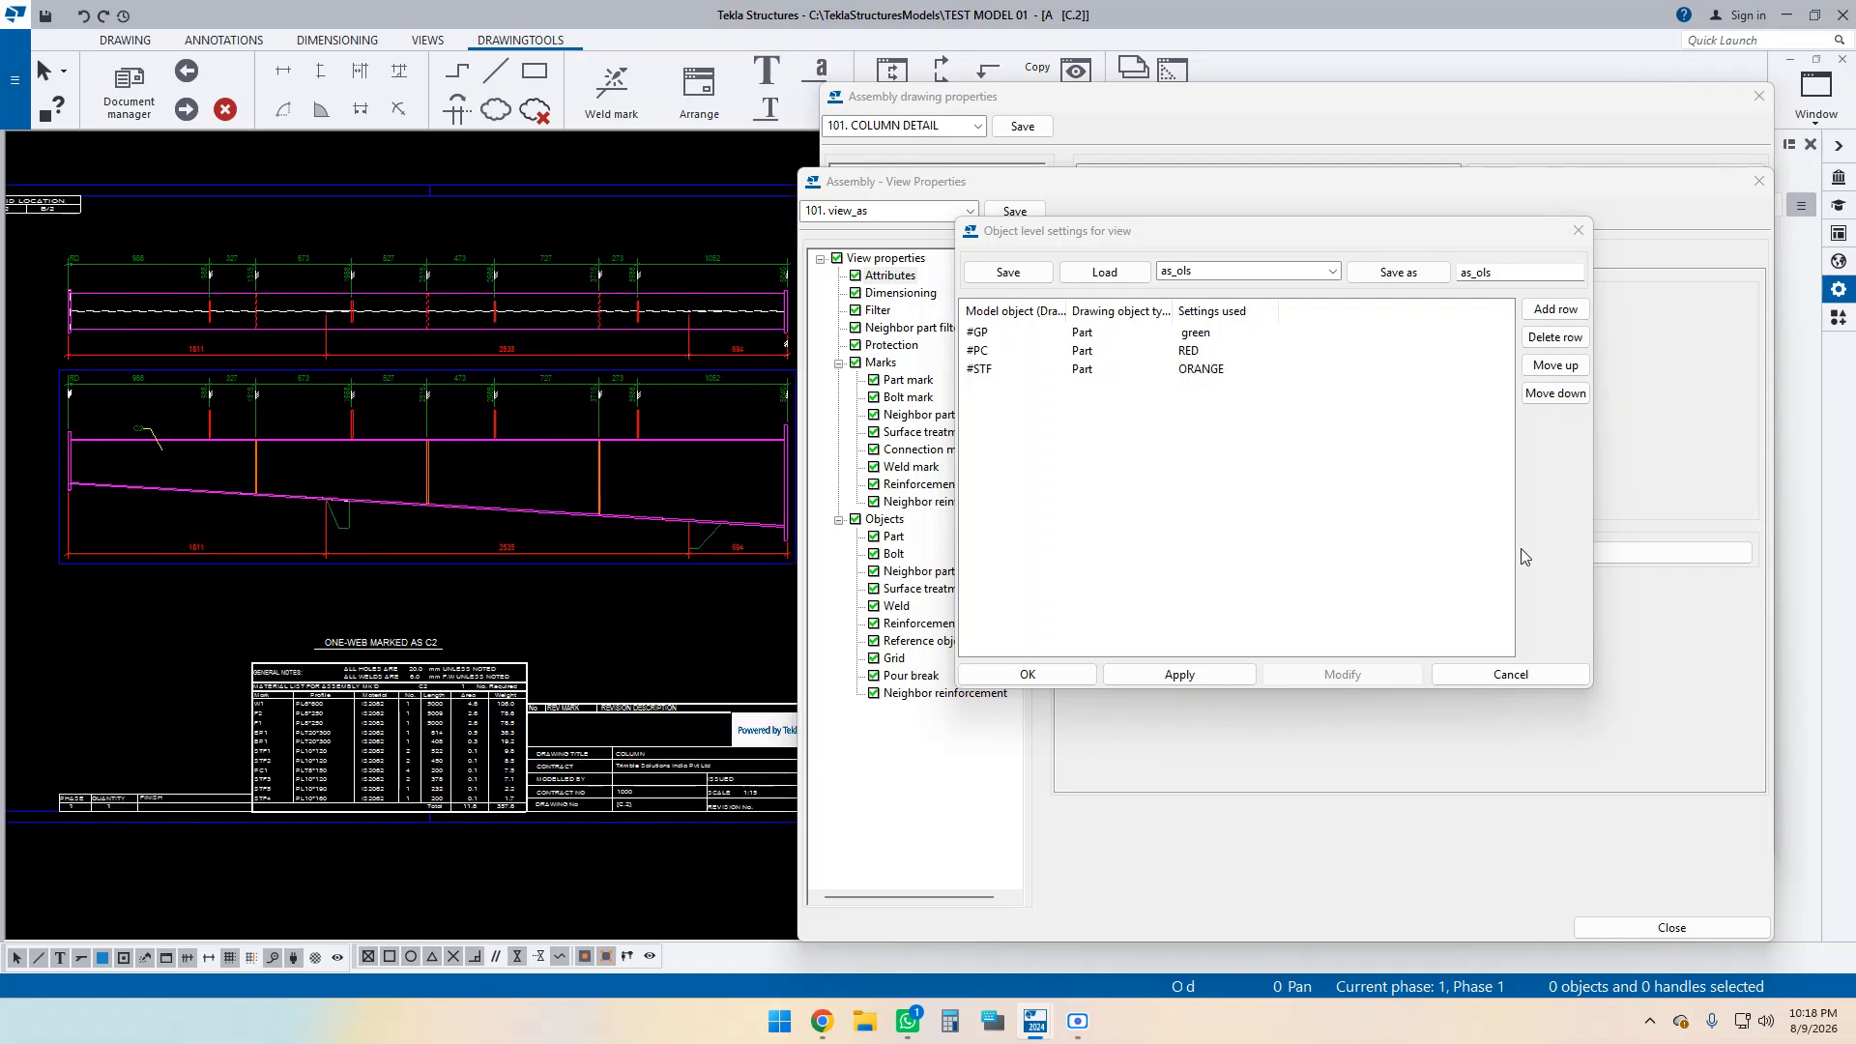
pyautogui.click(1510, 675)
pyautogui.moveTo(1121, 186); pyautogui.dragTo(1146, 110)
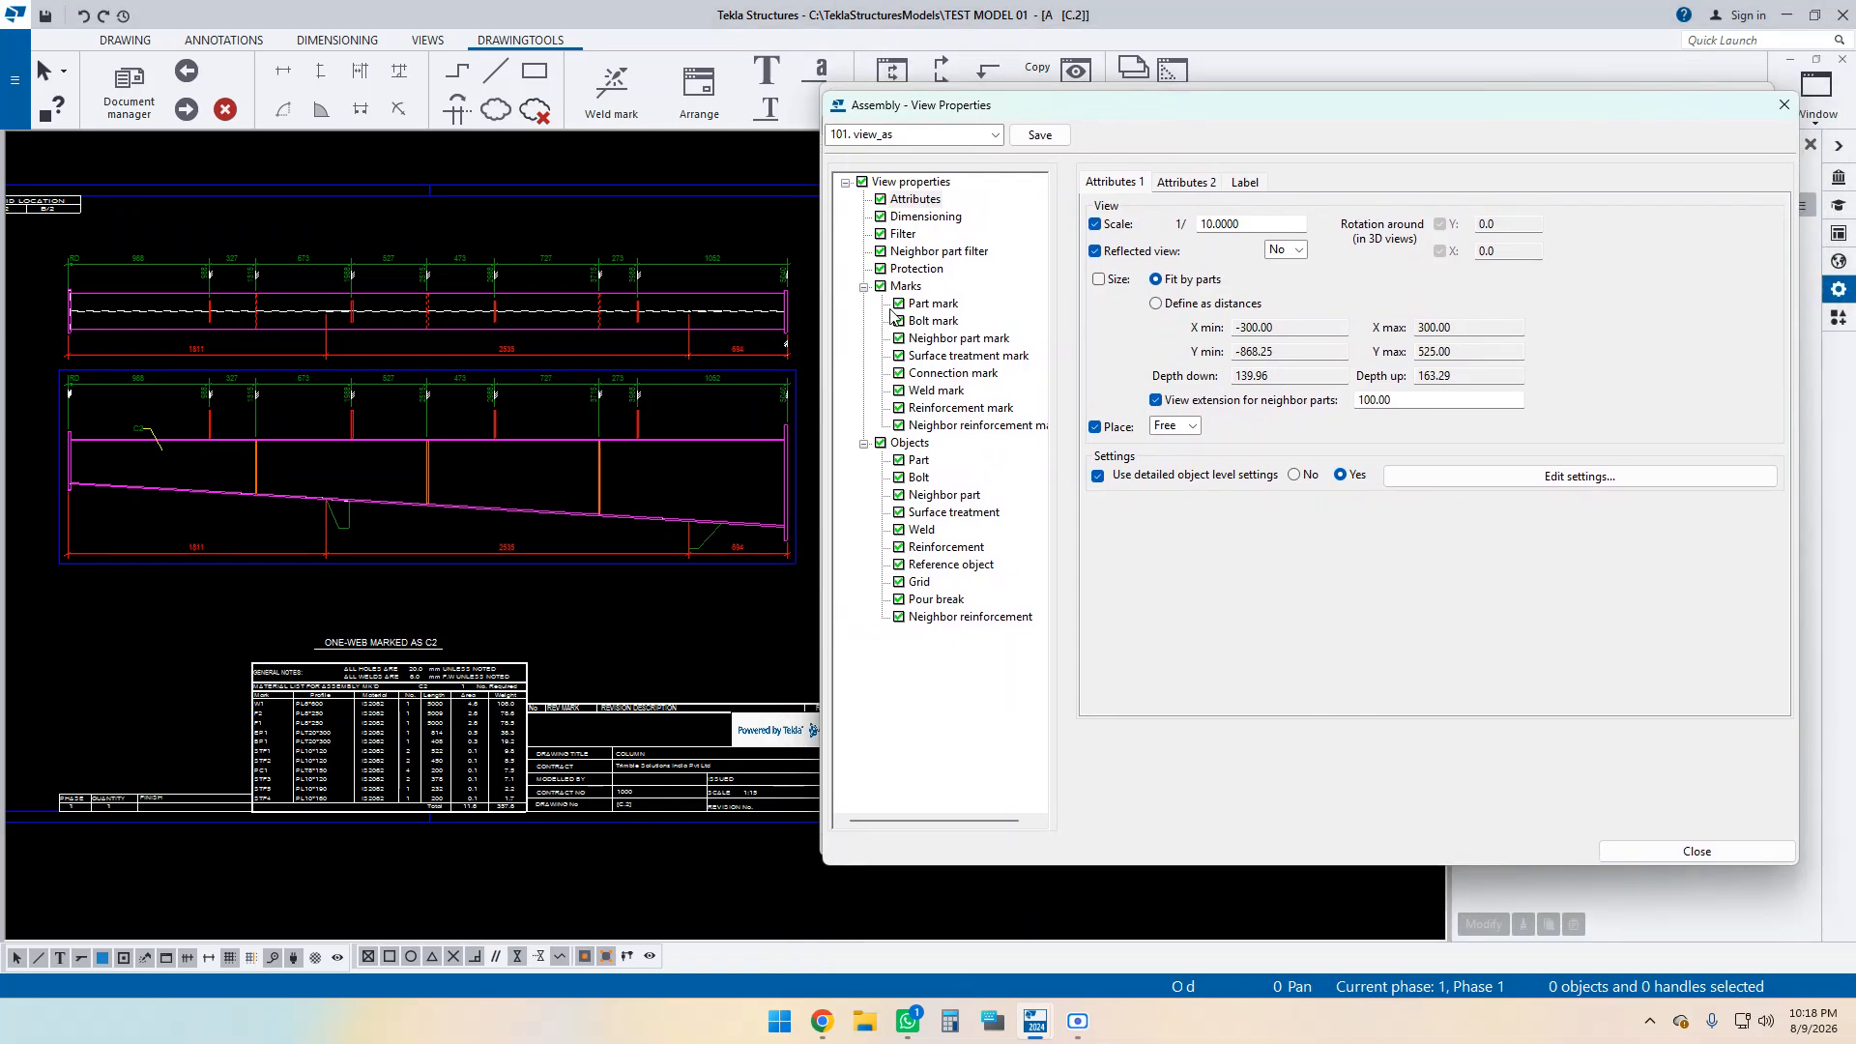
pyautogui.scroll(3, 422, 431)
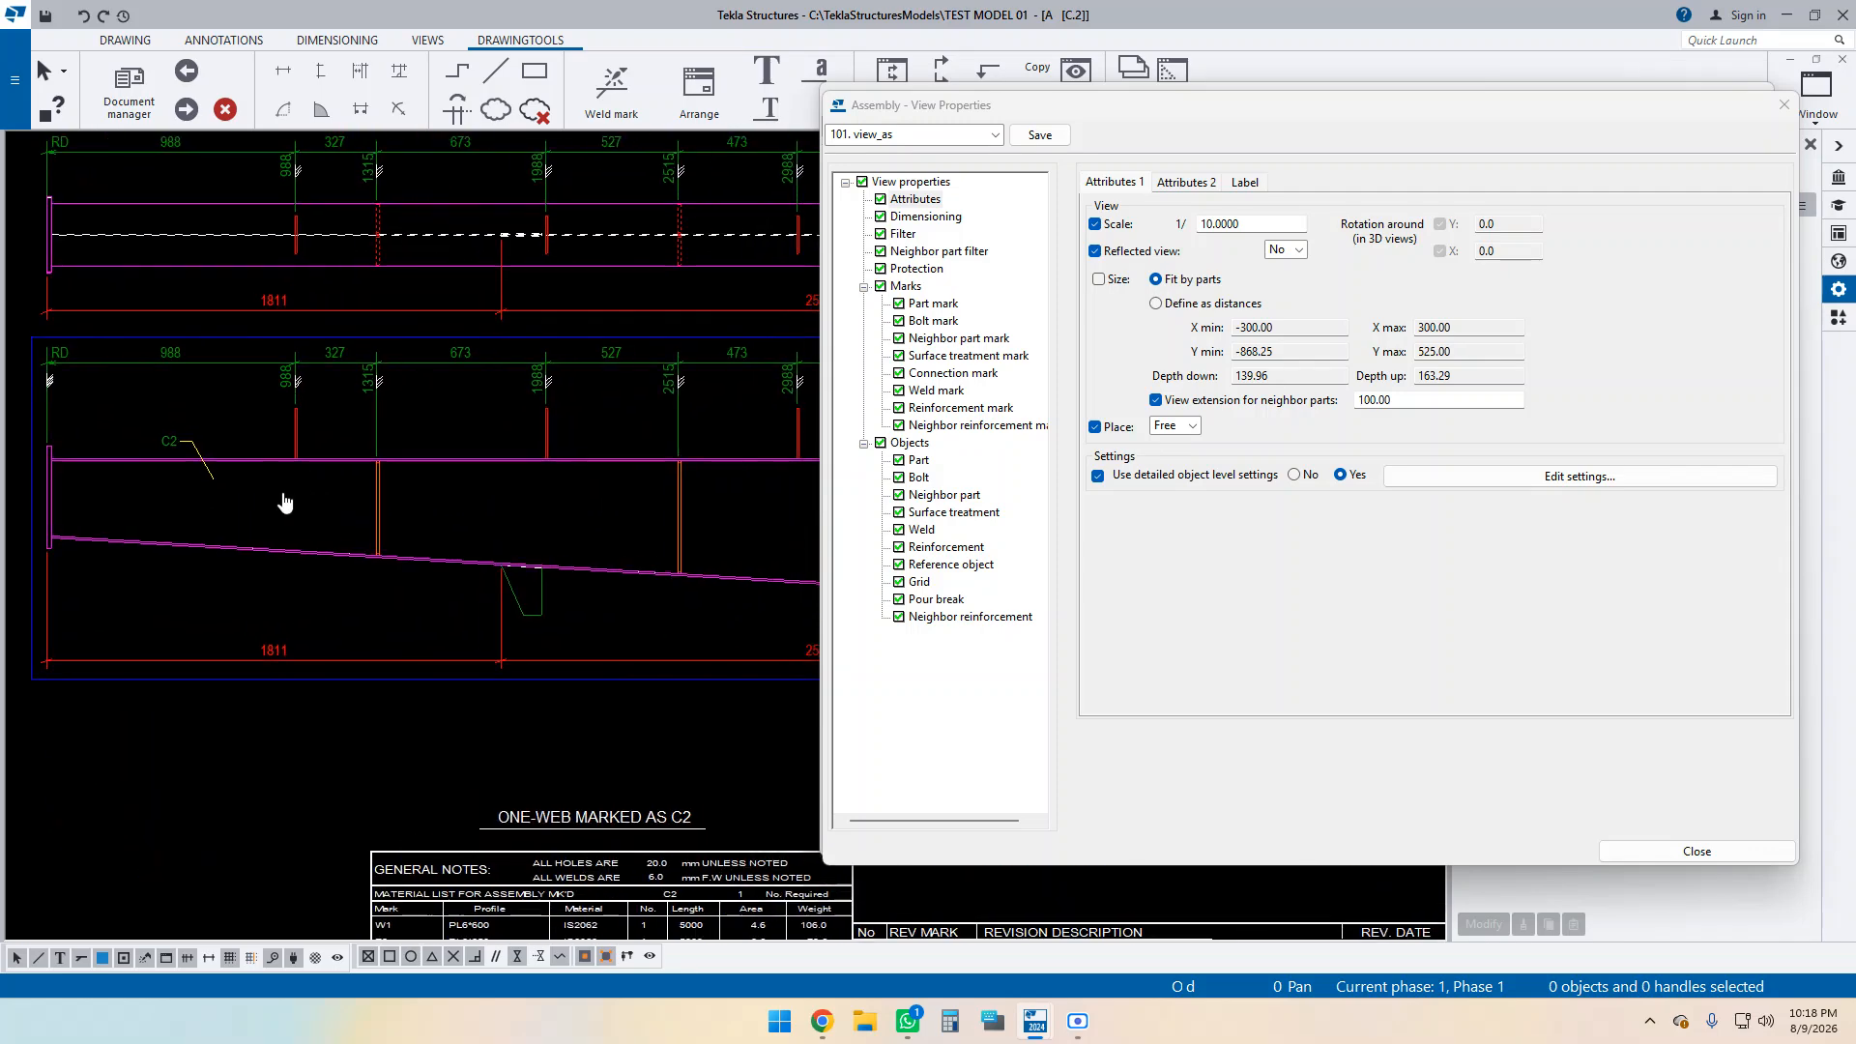
pyautogui.scroll(-1, 386, 489)
pyautogui.scroll(1, 239, 498)
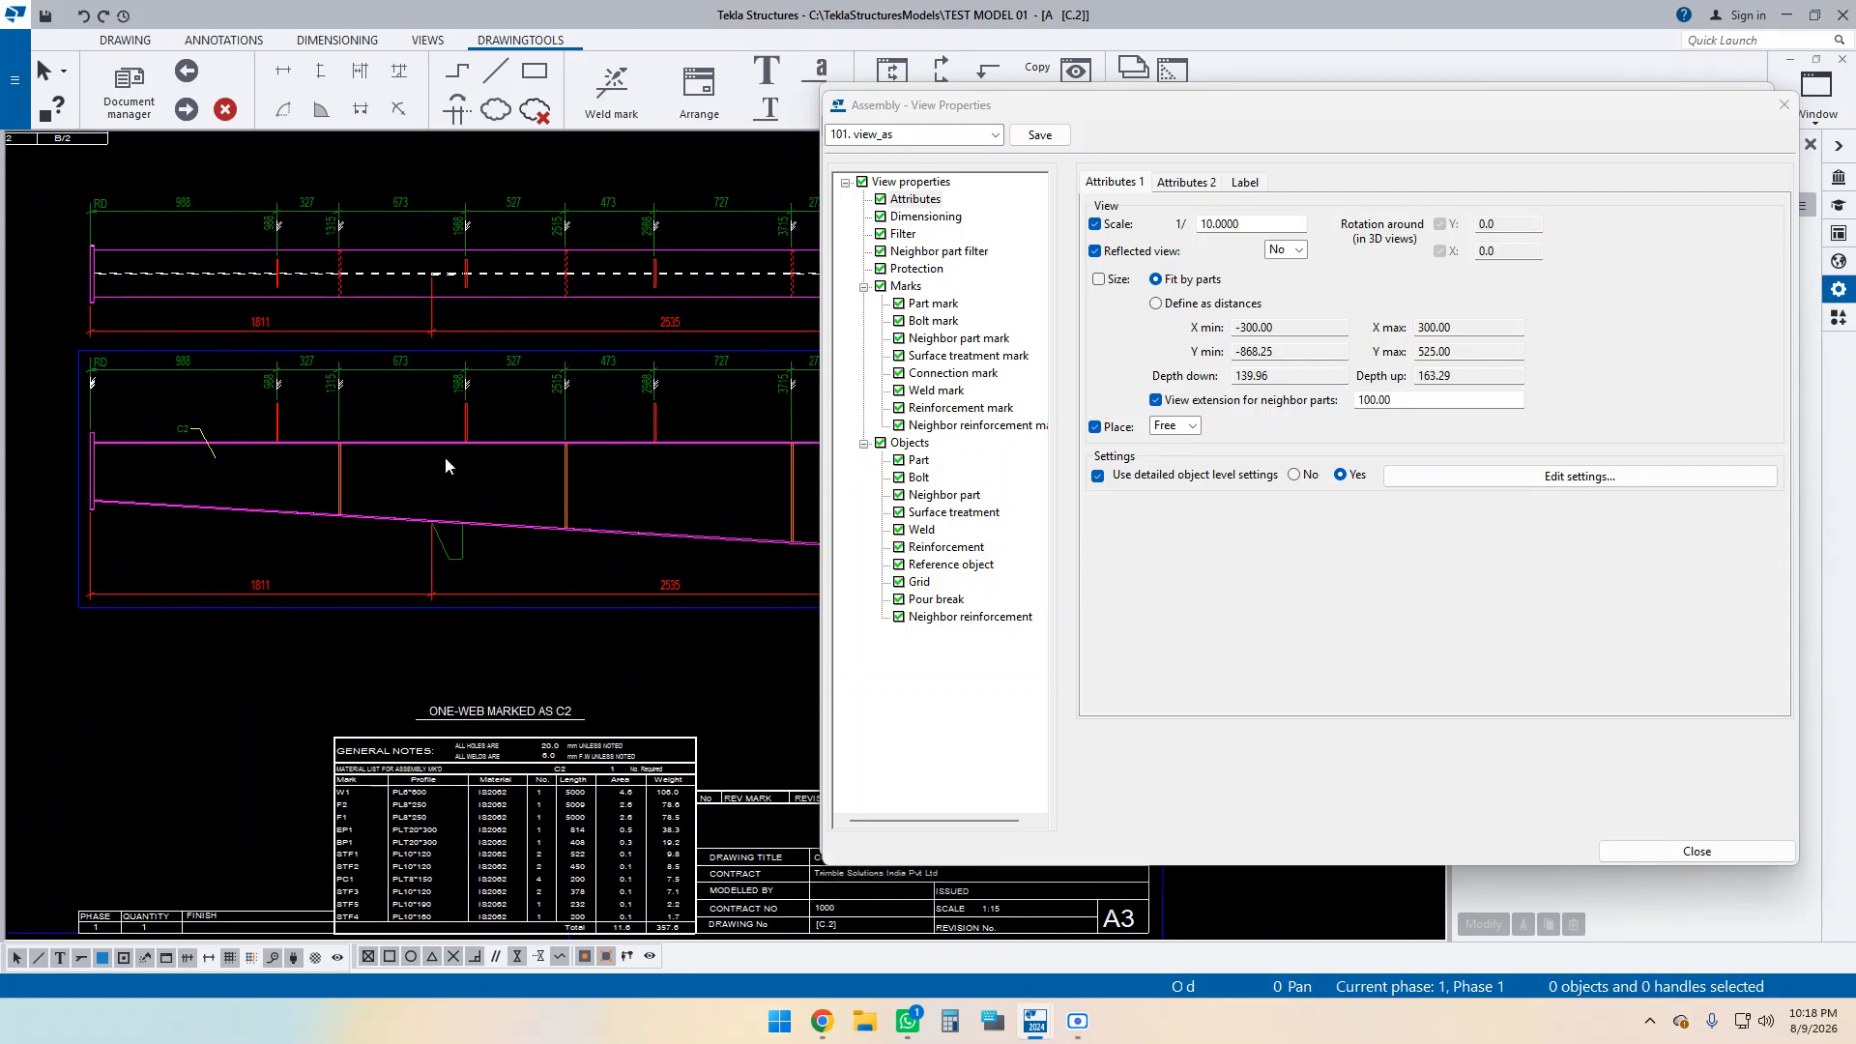
# Replace the assembly position with the part position in the main part mark's content.
pyautogui.click(944, 305)
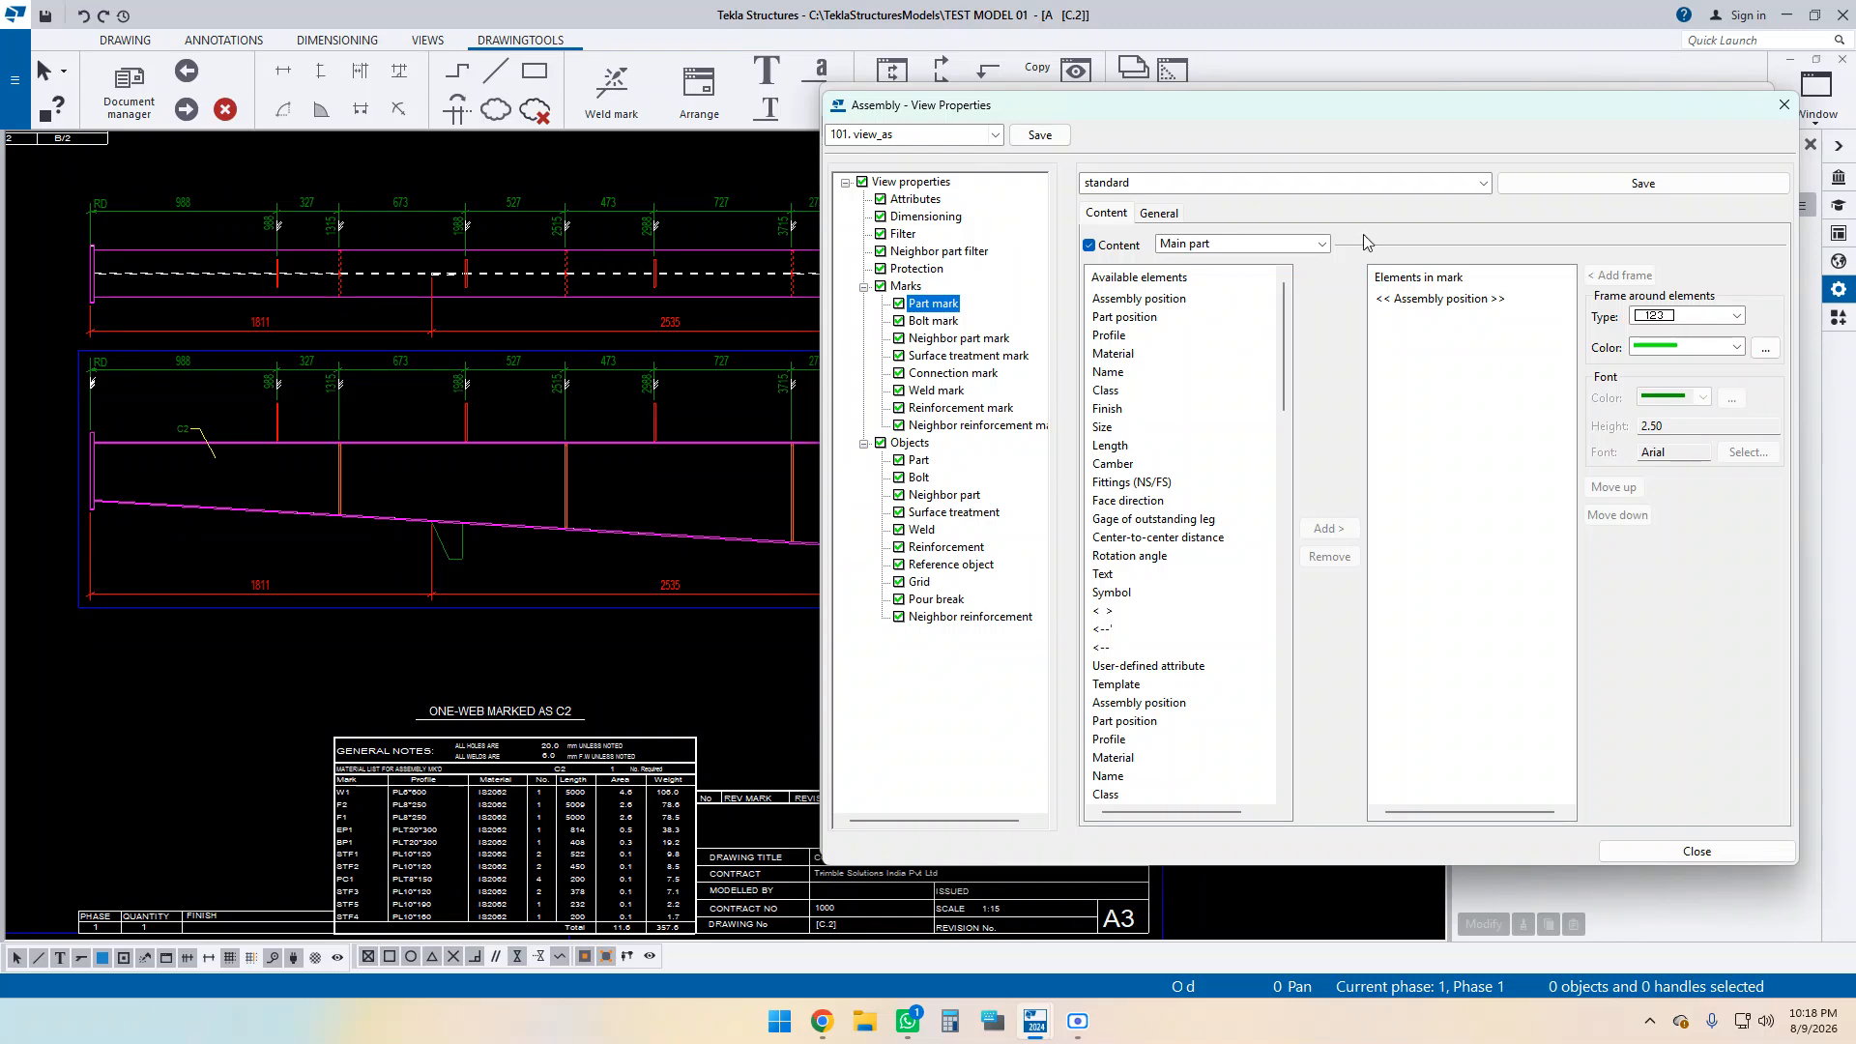
pyautogui.click(1247, 243)
pyautogui.click(1237, 261)
pyautogui.click(1423, 302)
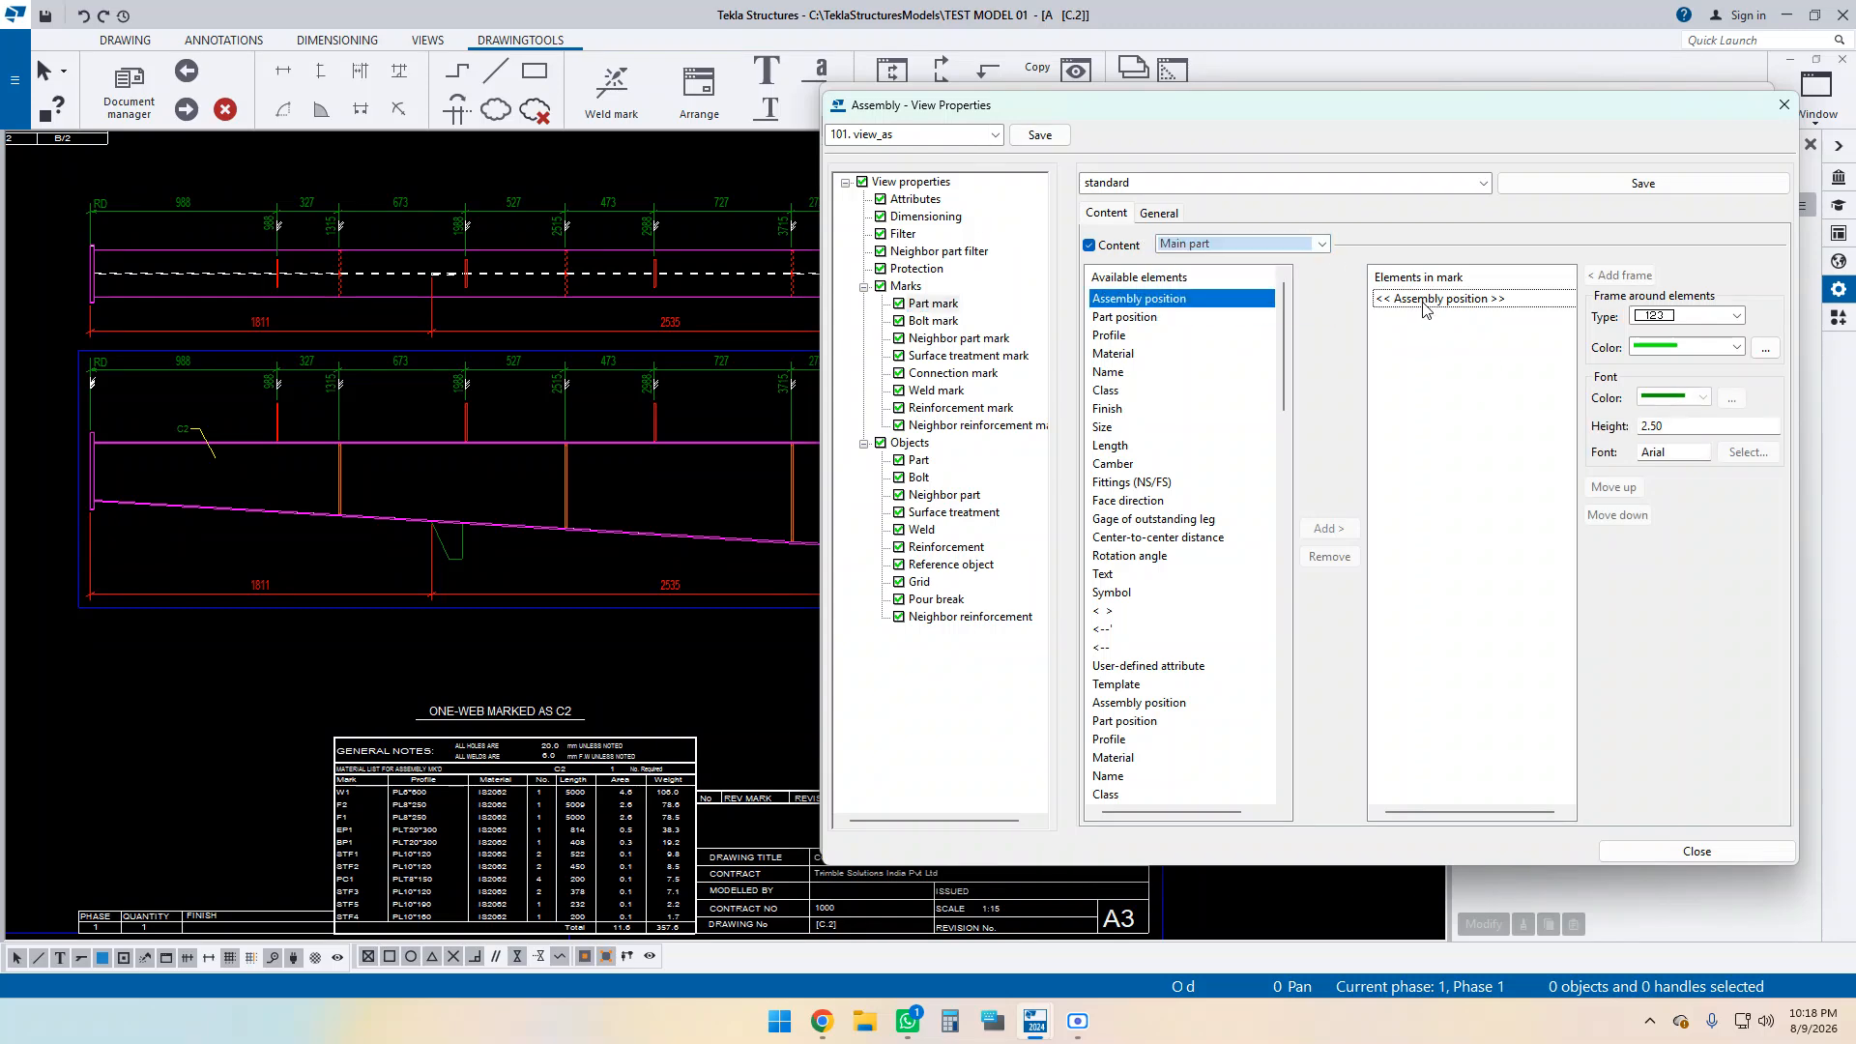
pyautogui.click(1329, 556)
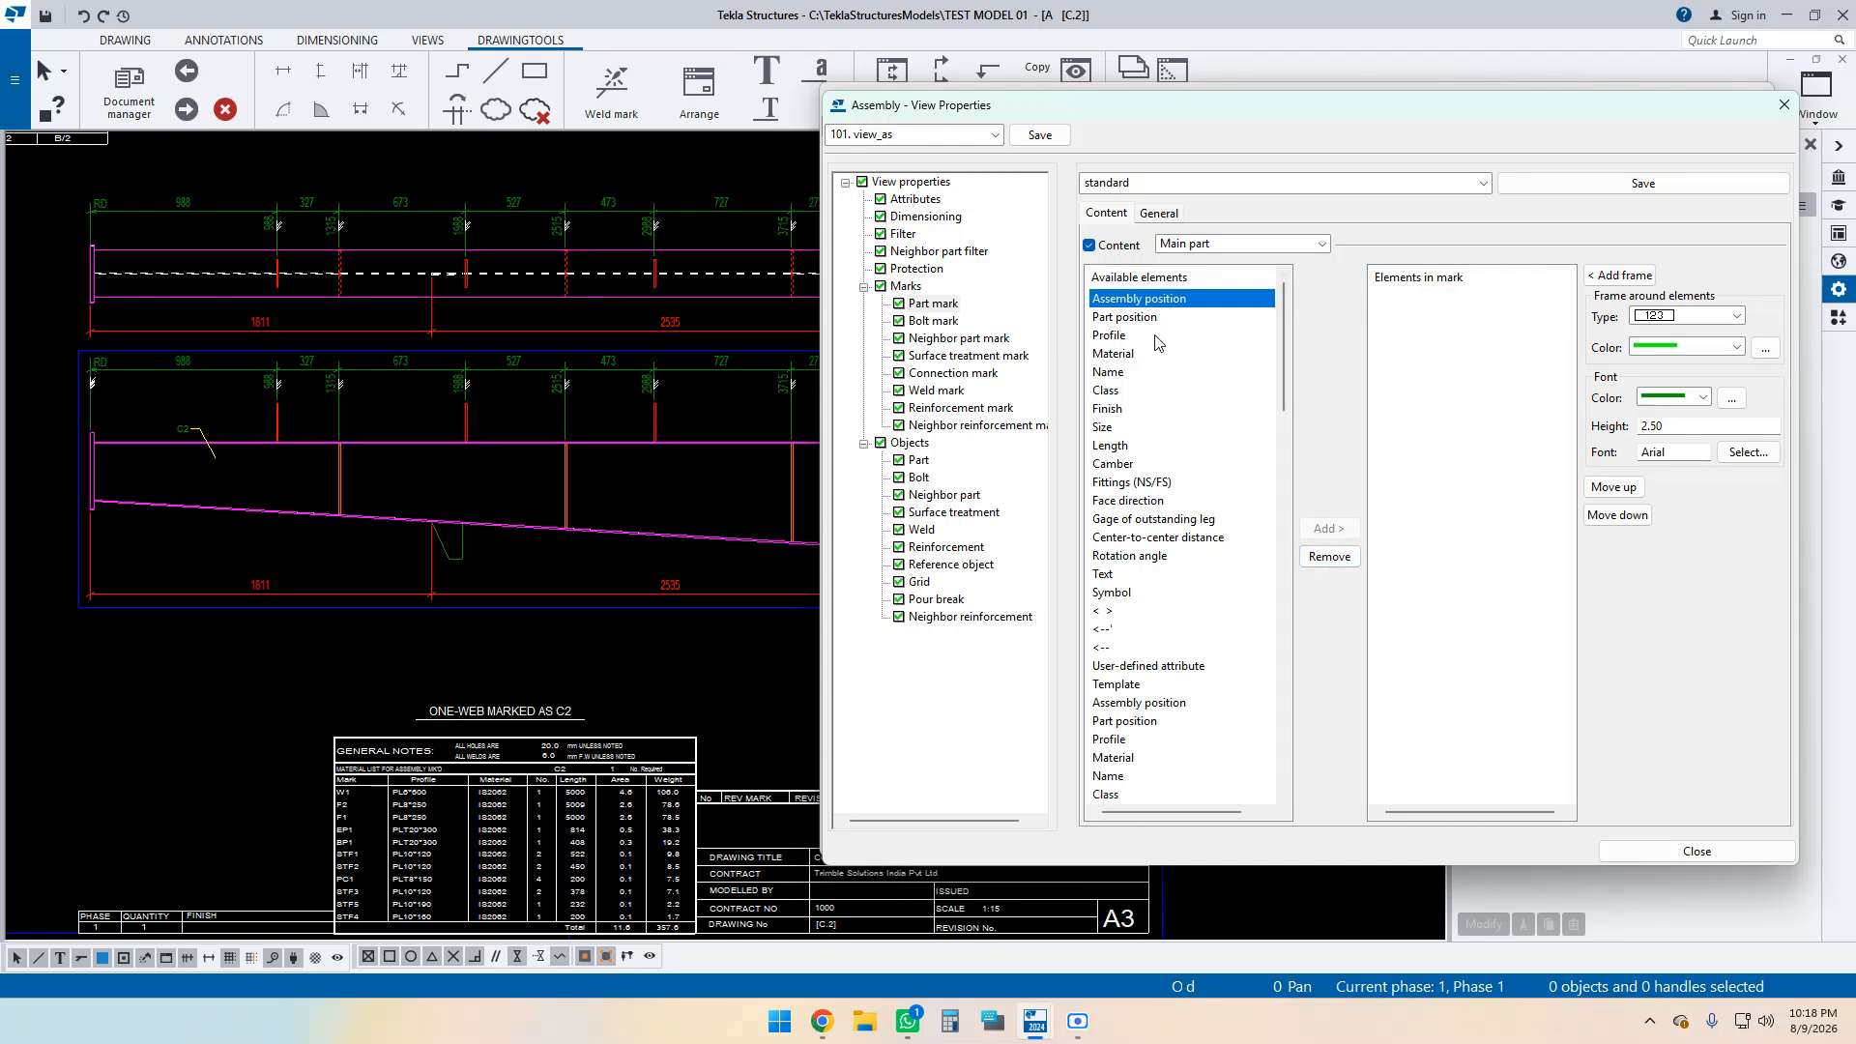
pyautogui.click(1141, 317)
pyautogui.click(1329, 528)
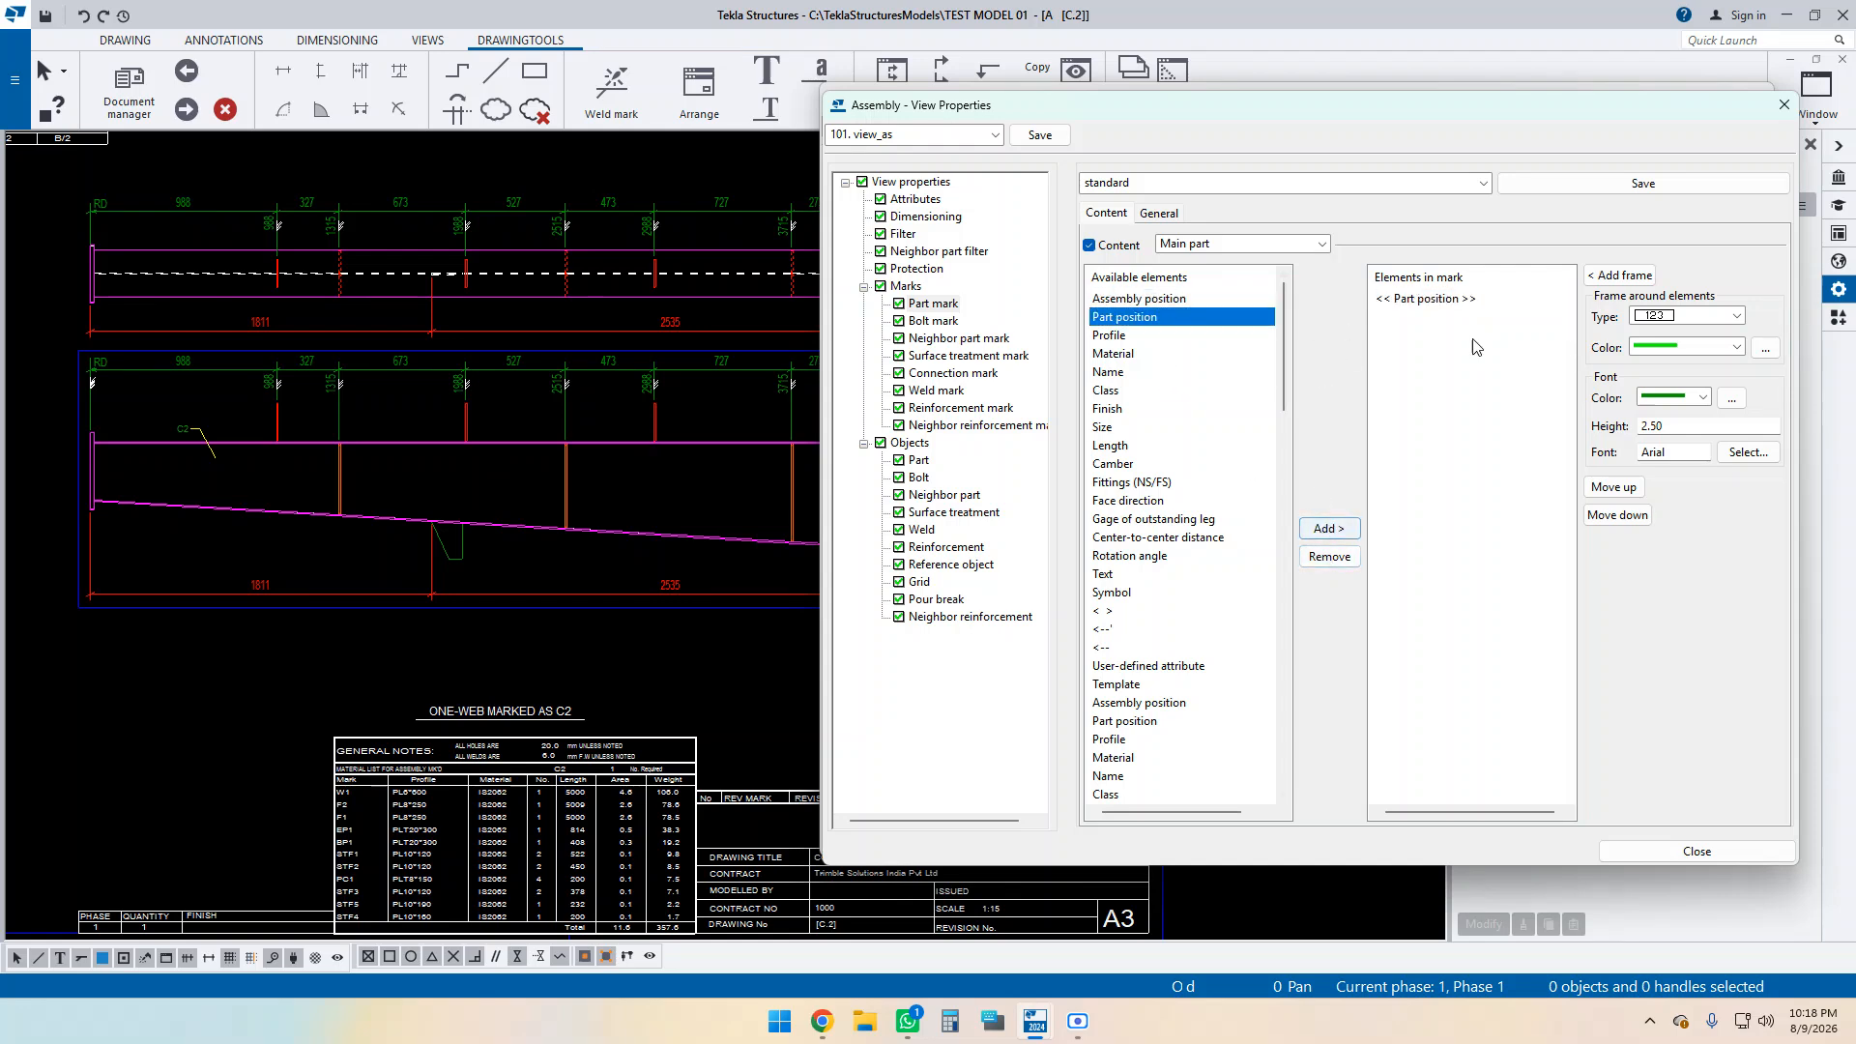
# Set the text height of the part position element in the main part mark to 3.
pyautogui.click(1411, 301)
pyautogui.doubleClick(1681, 431)
pyautogui.write('3')
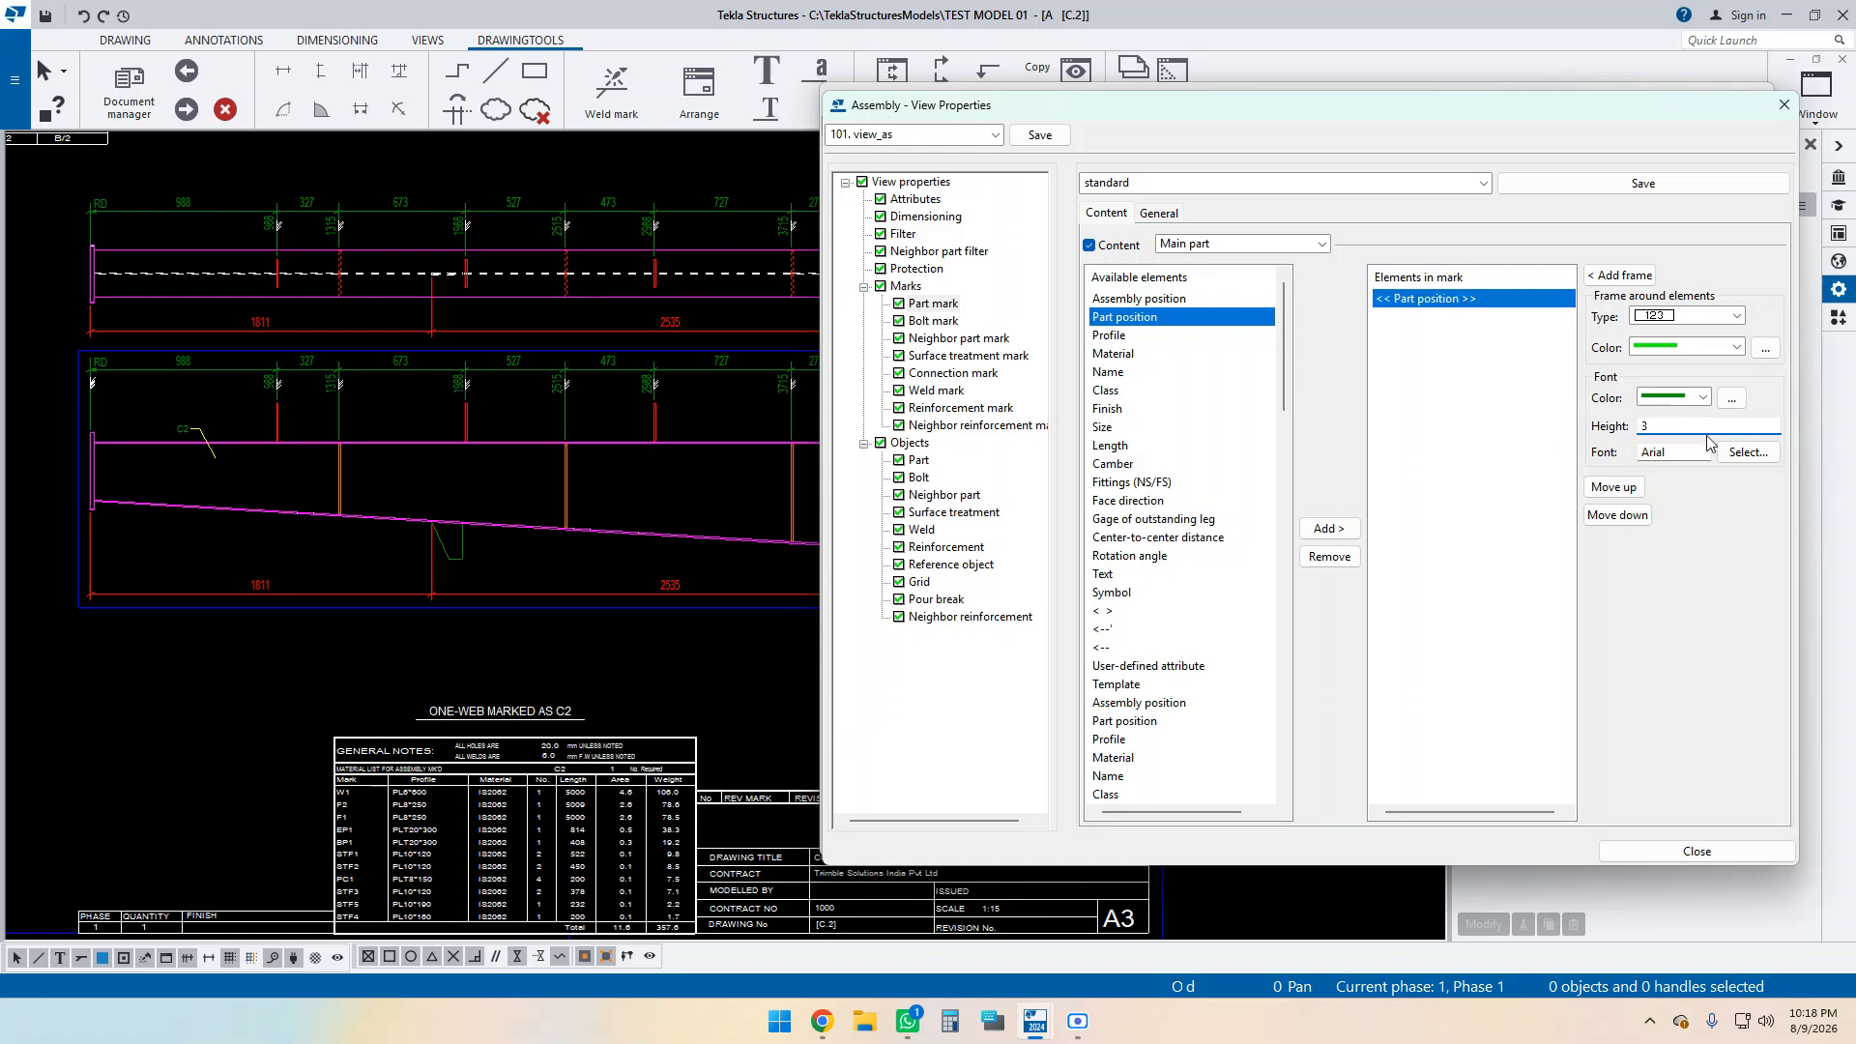
# Give the part marks a dark green underline frame and a leader line type that always draws a leader.
pyautogui.click(1161, 215)
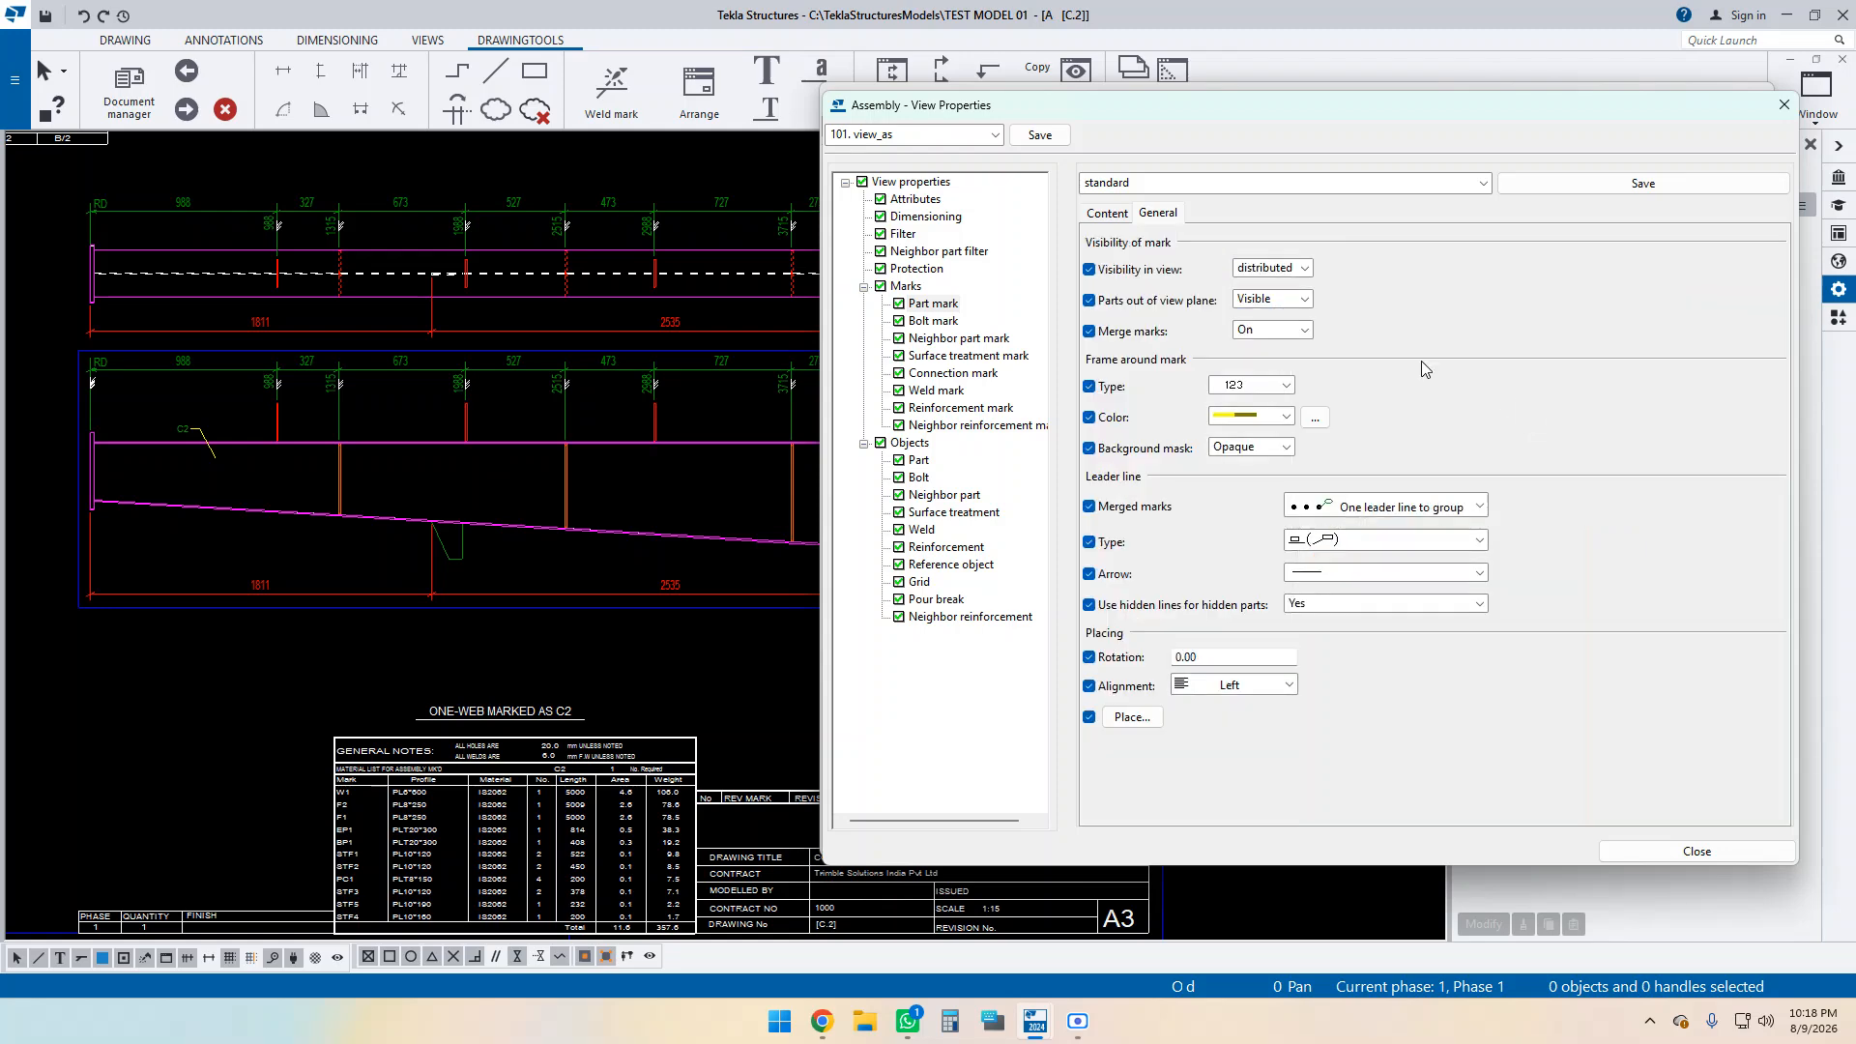
pyautogui.click(1263, 417)
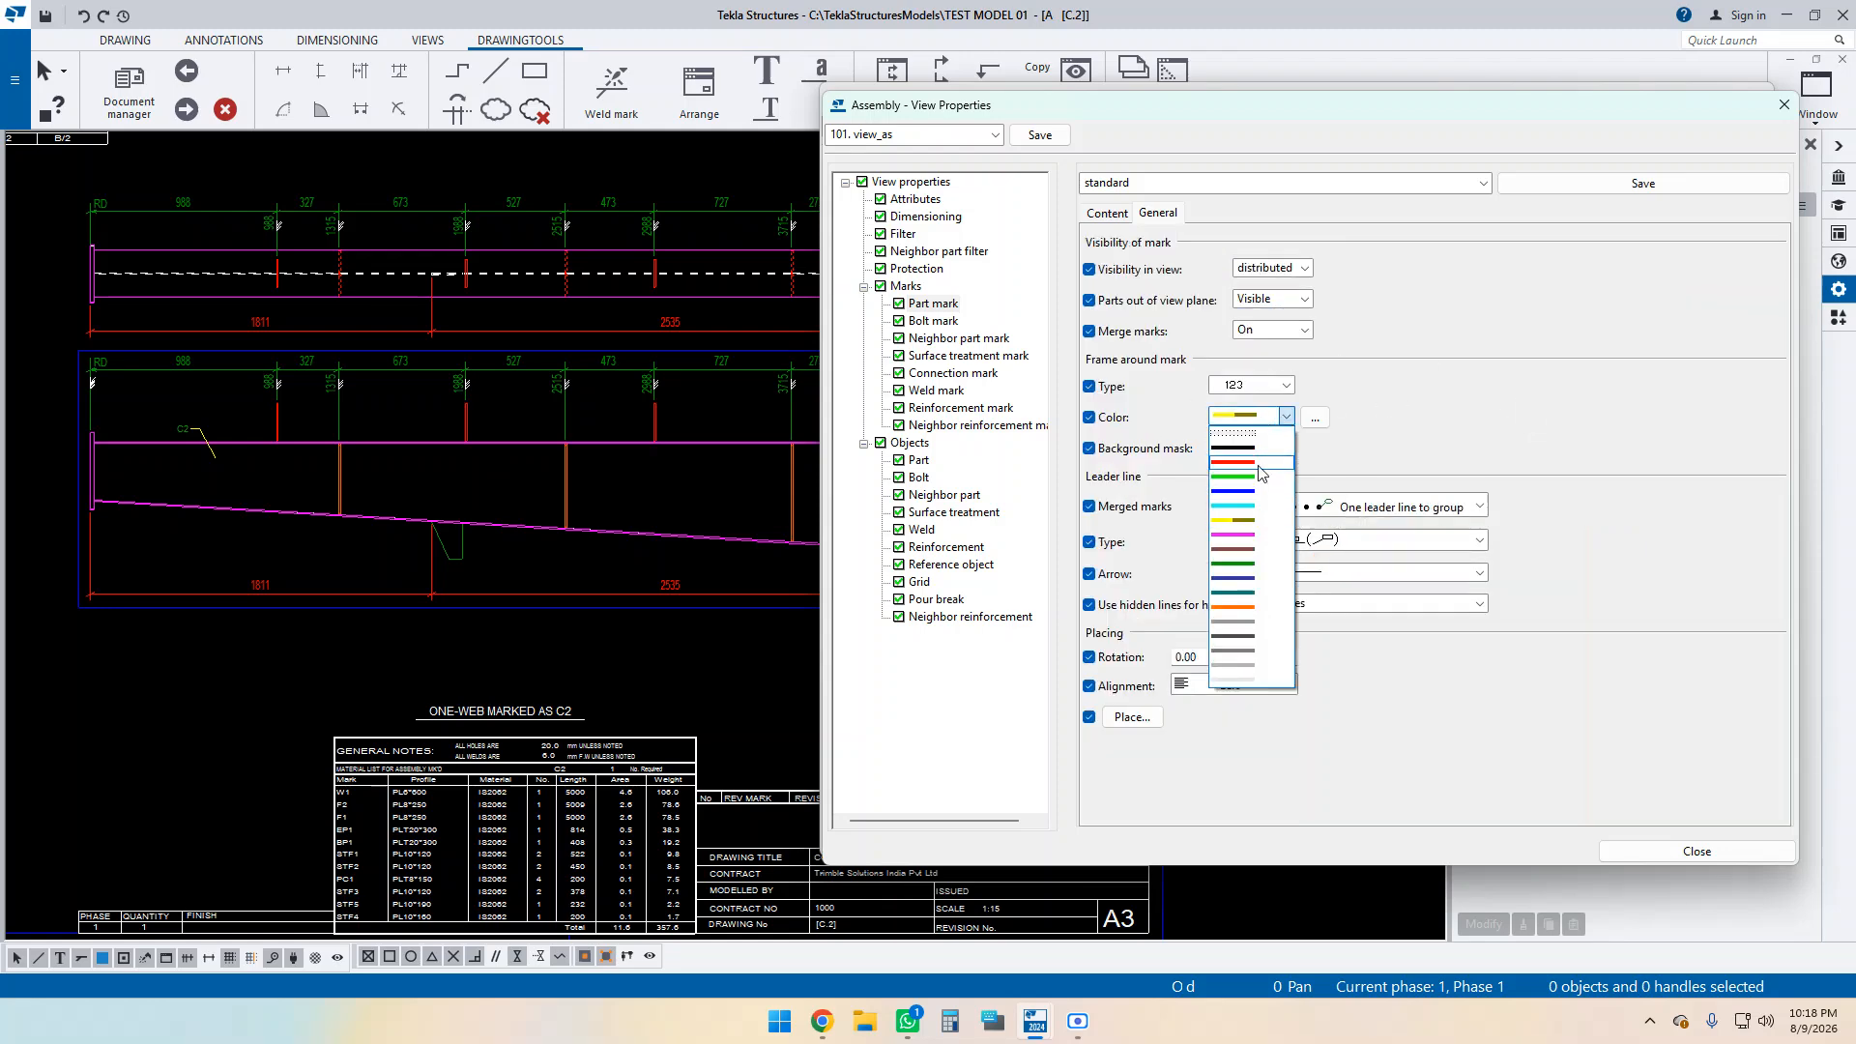
pyautogui.click(1254, 564)
pyautogui.click(1260, 392)
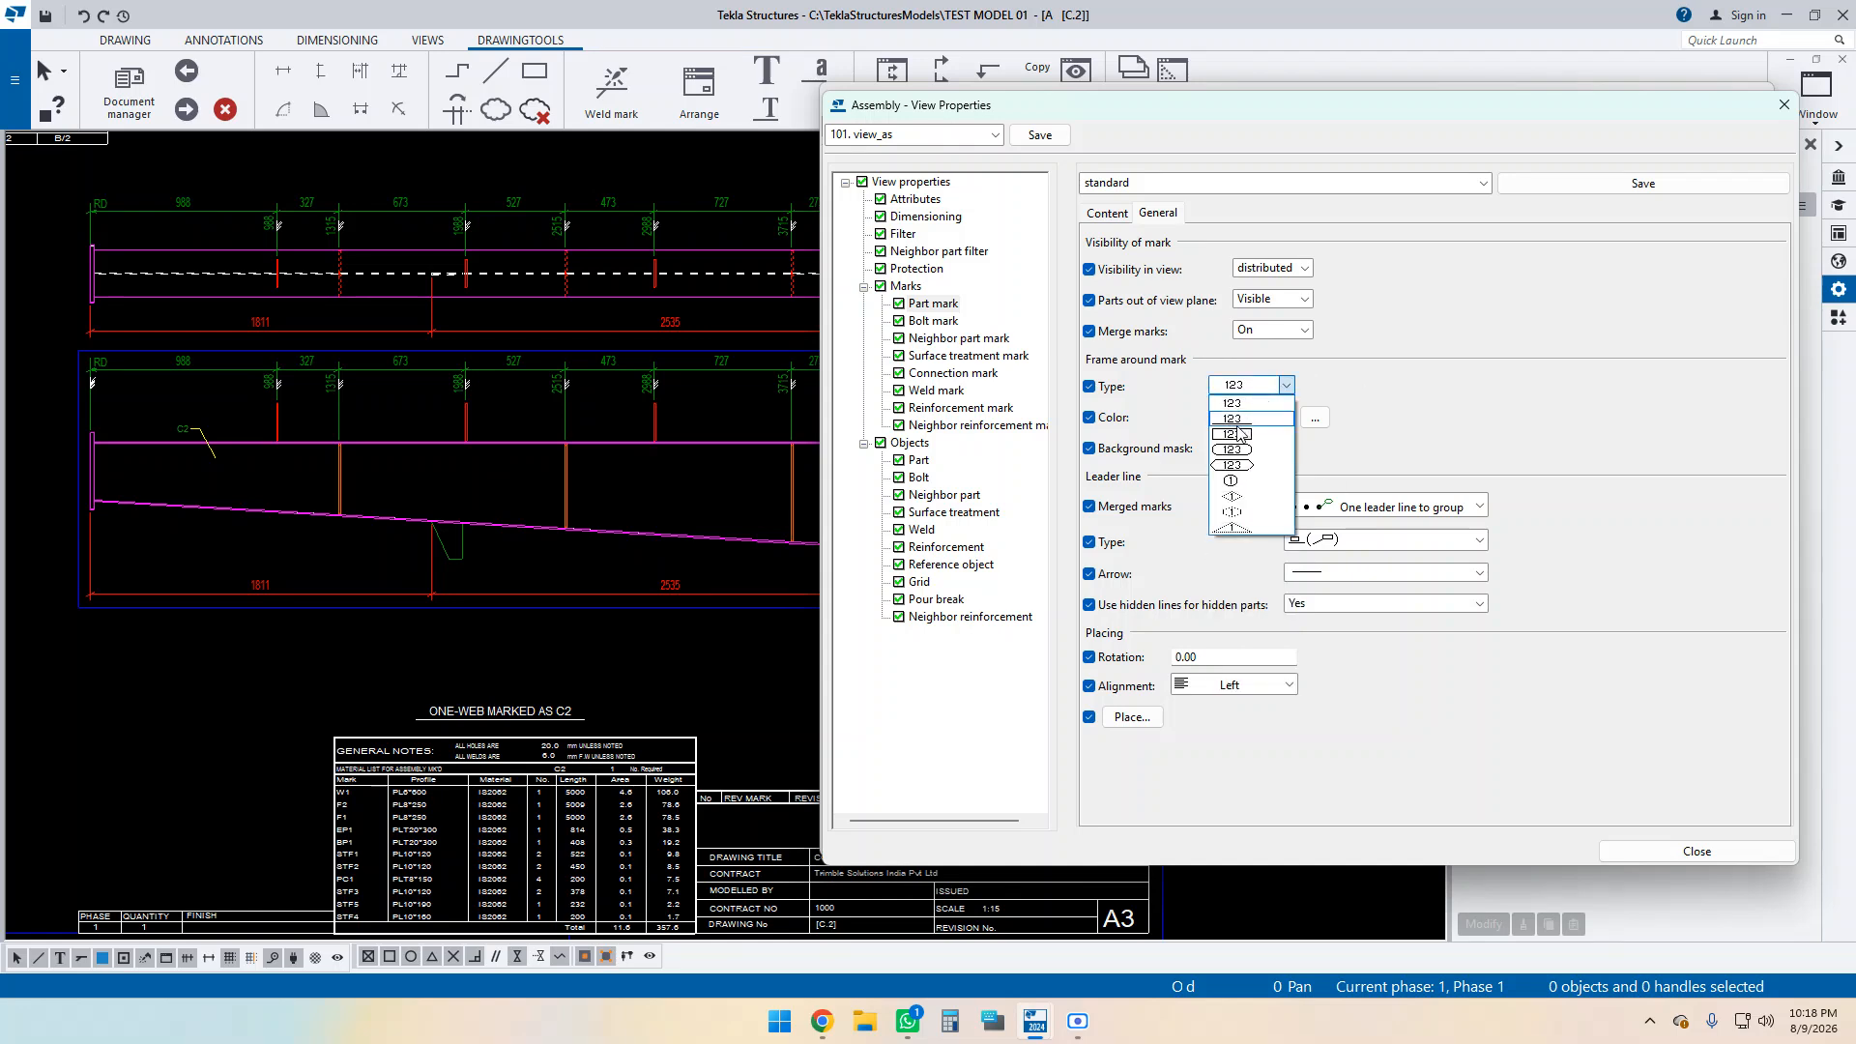
pyautogui.click(1236, 427)
pyautogui.click(1349, 541)
pyautogui.click(1339, 570)
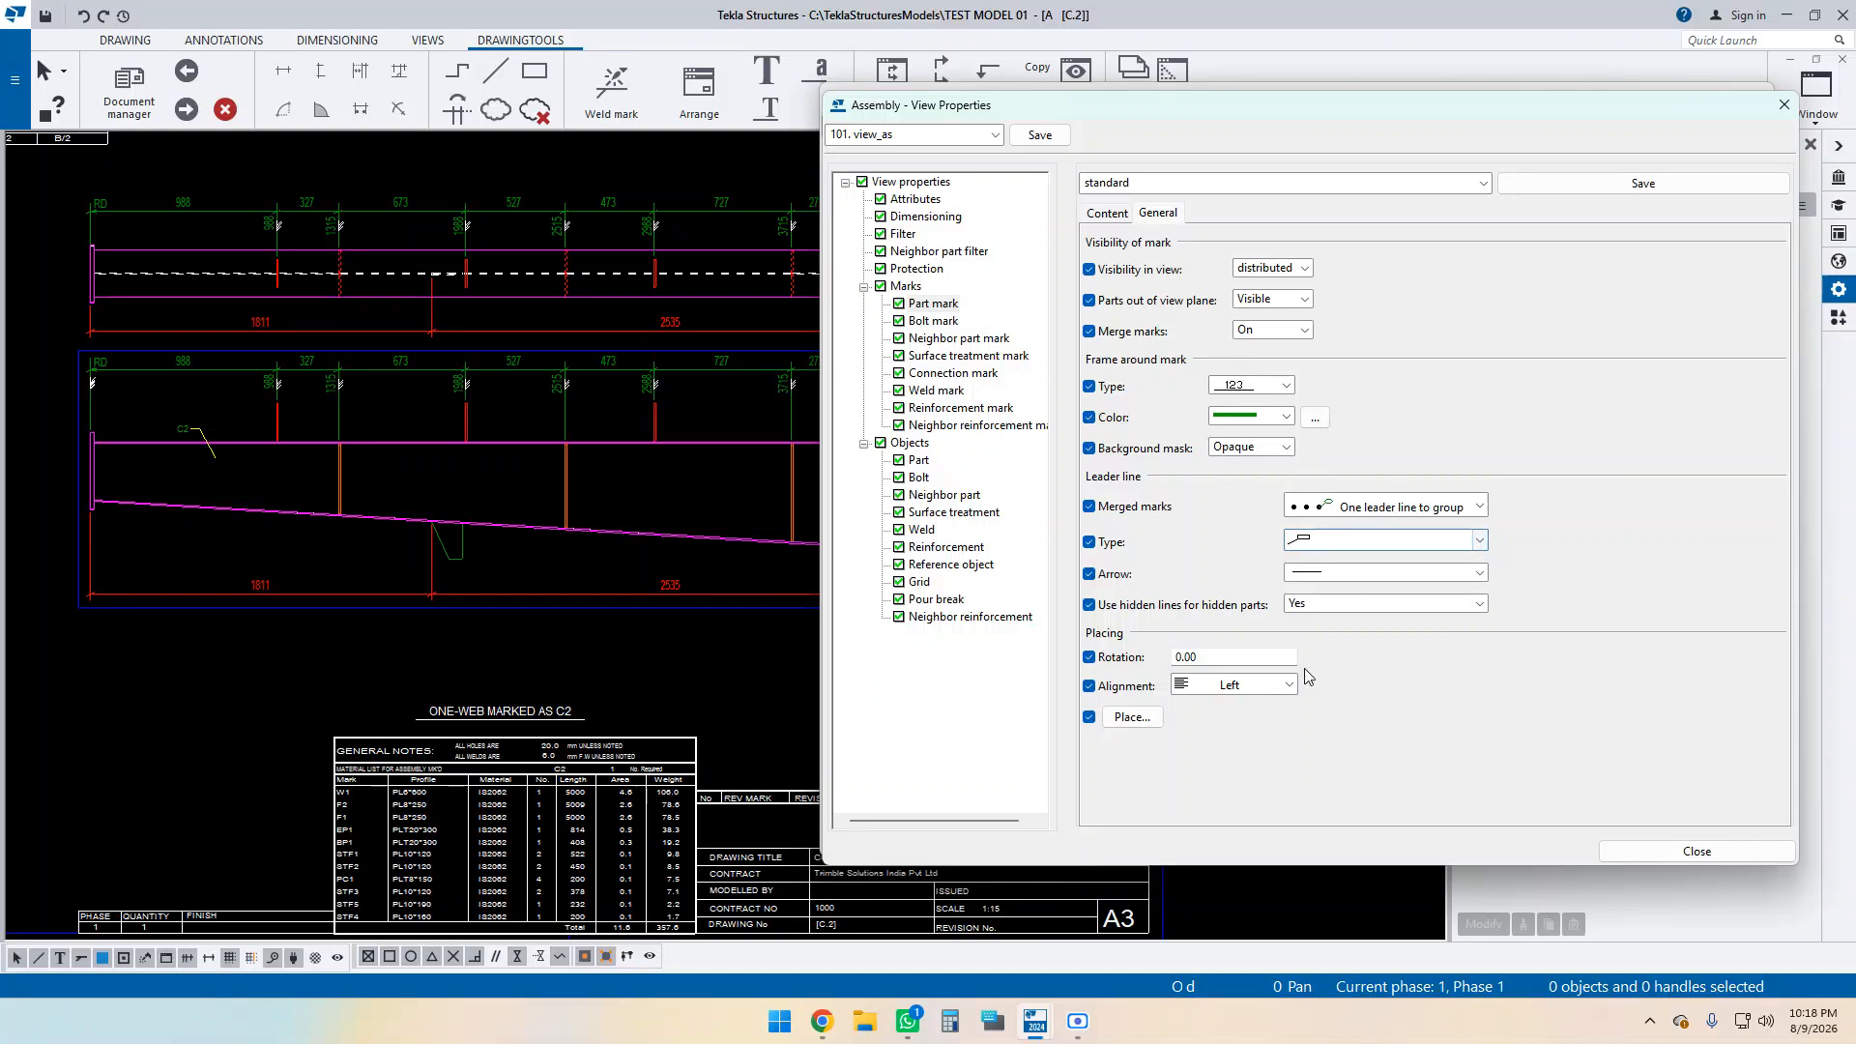
# Add the part position to the secondary part mark's content and save the 101. view_as properties.
pyautogui.click(1106, 212)
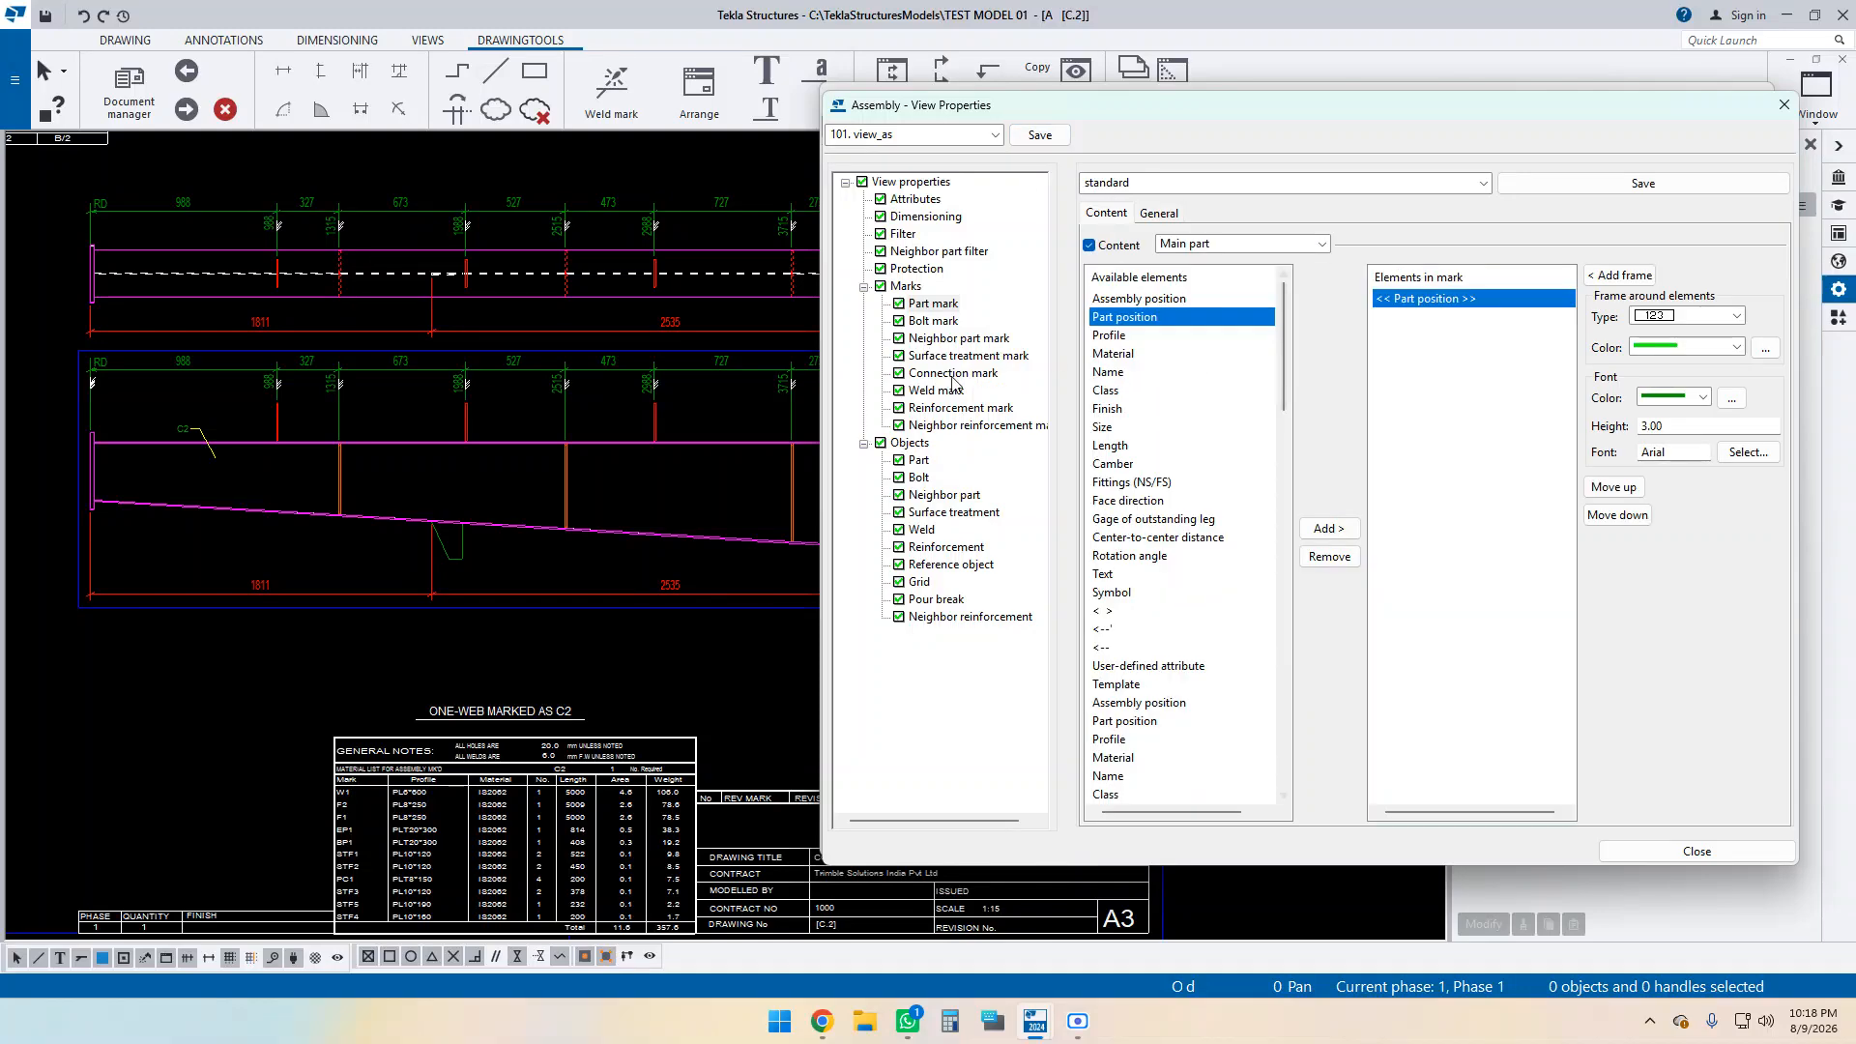
pyautogui.click(1322, 245)
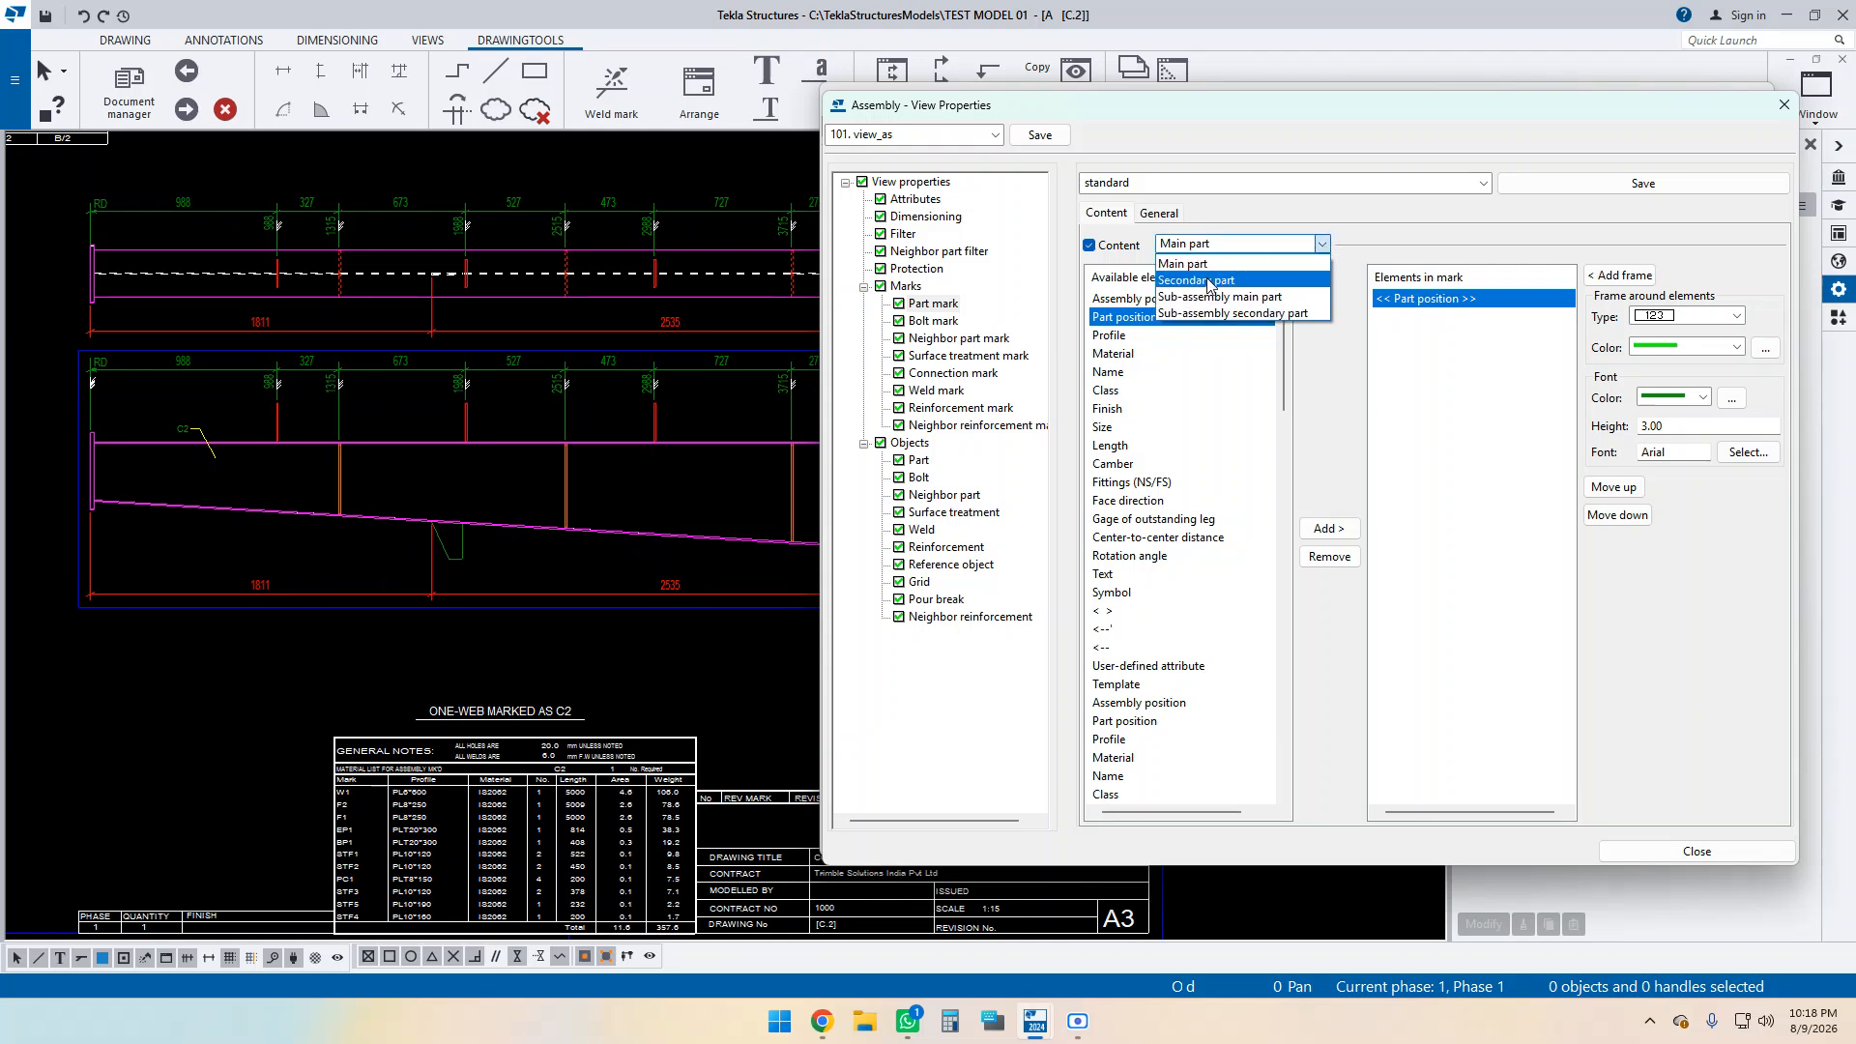
pyautogui.click(1320, 288)
pyautogui.click(1328, 527)
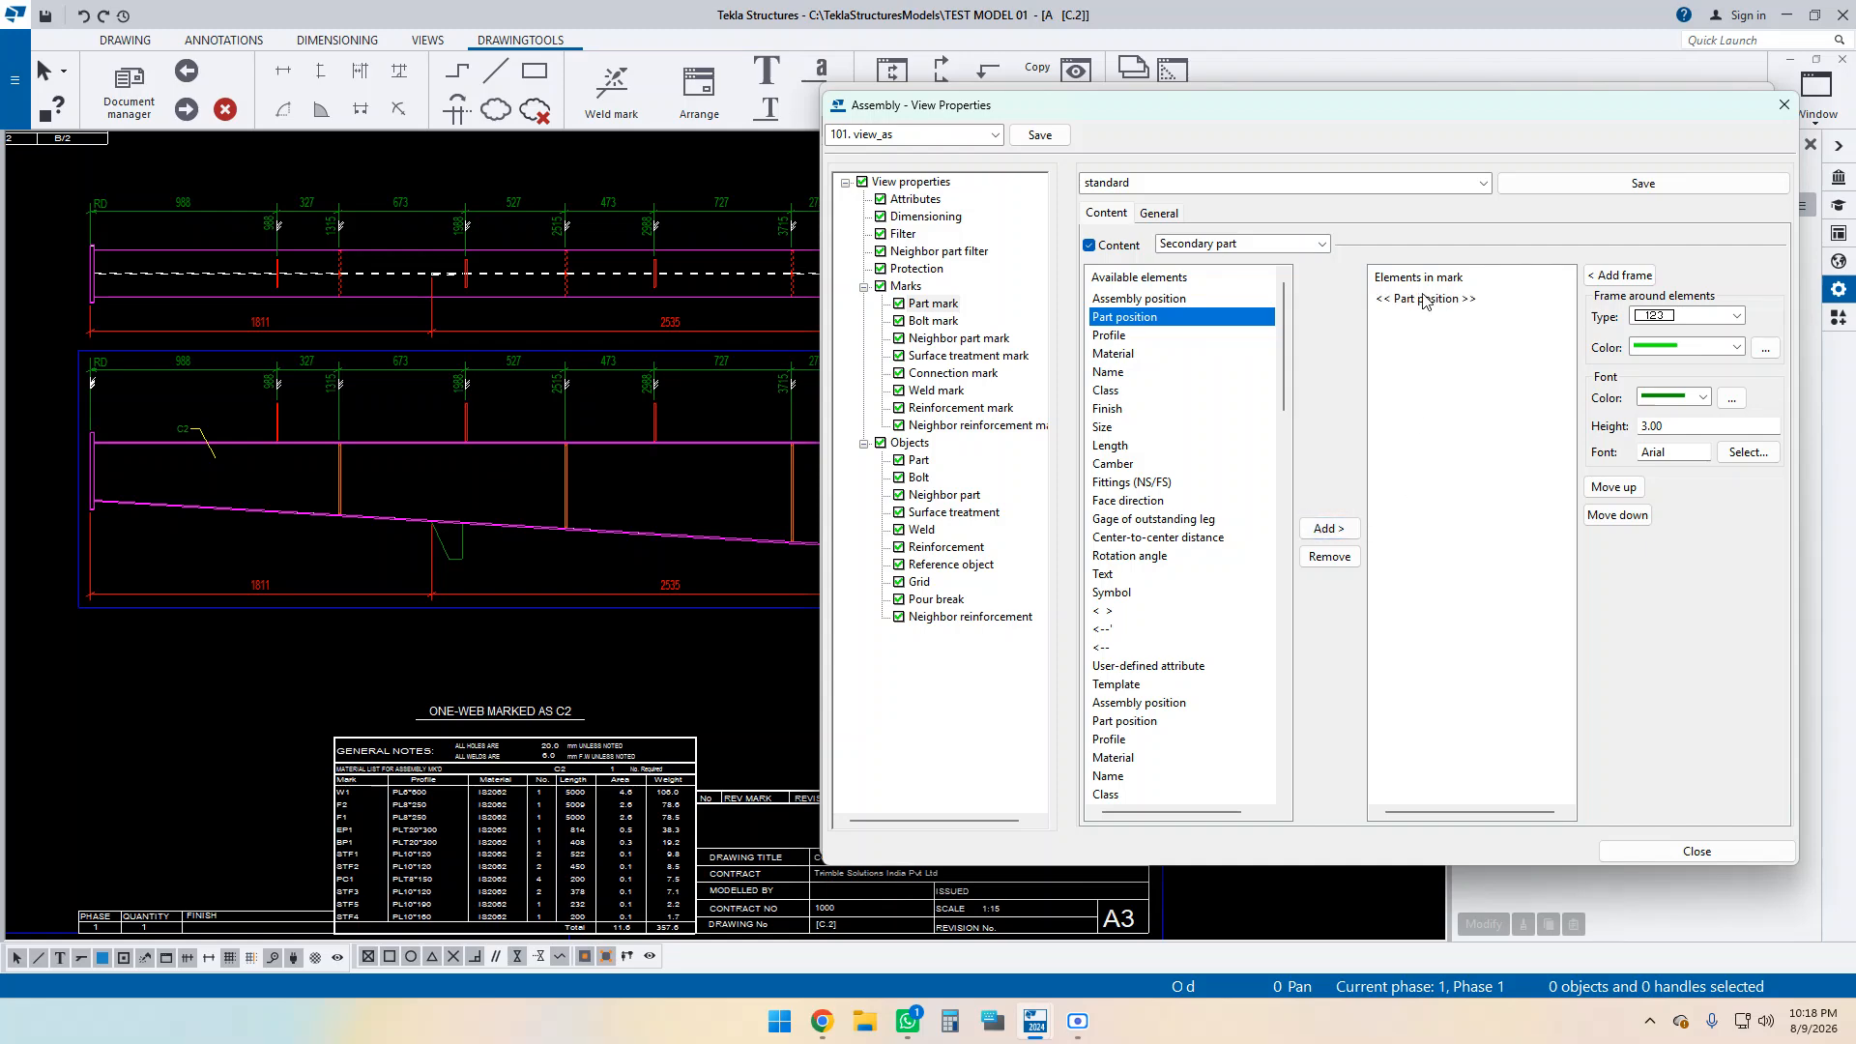
pyautogui.click(1160, 213)
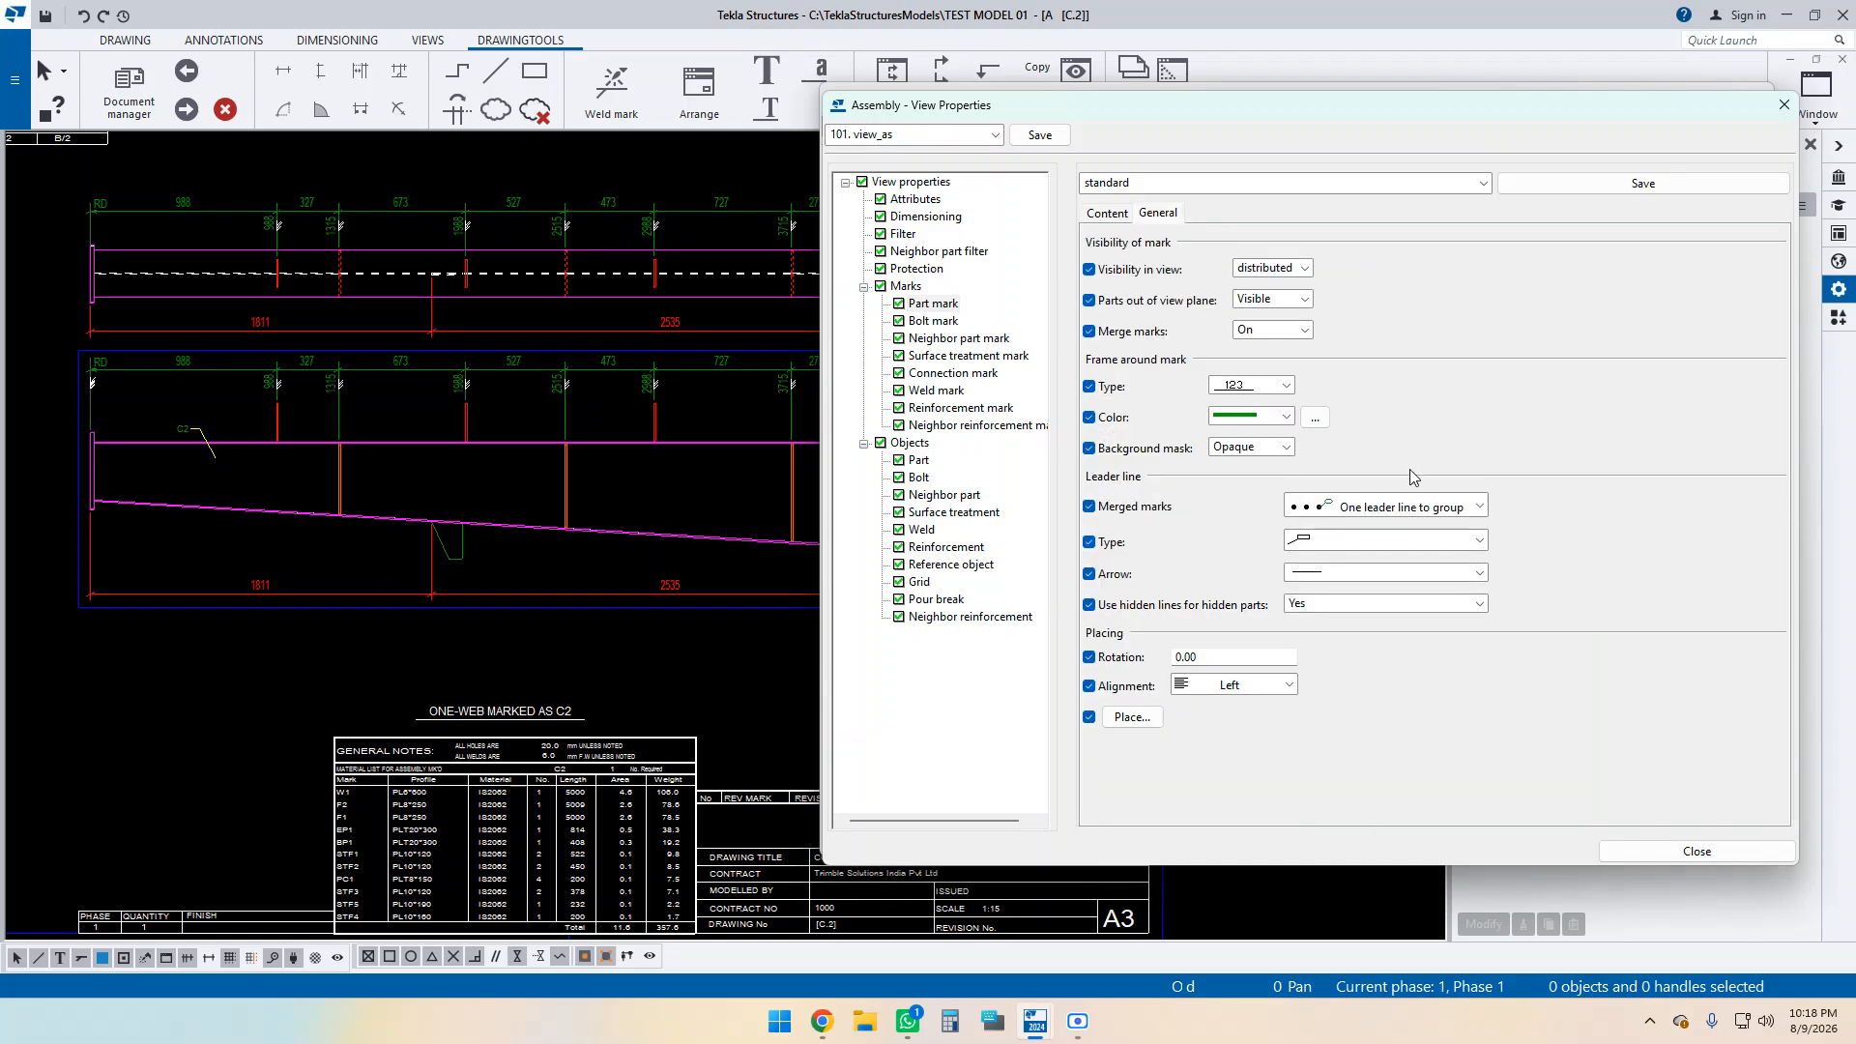
pyautogui.click(1039, 136)
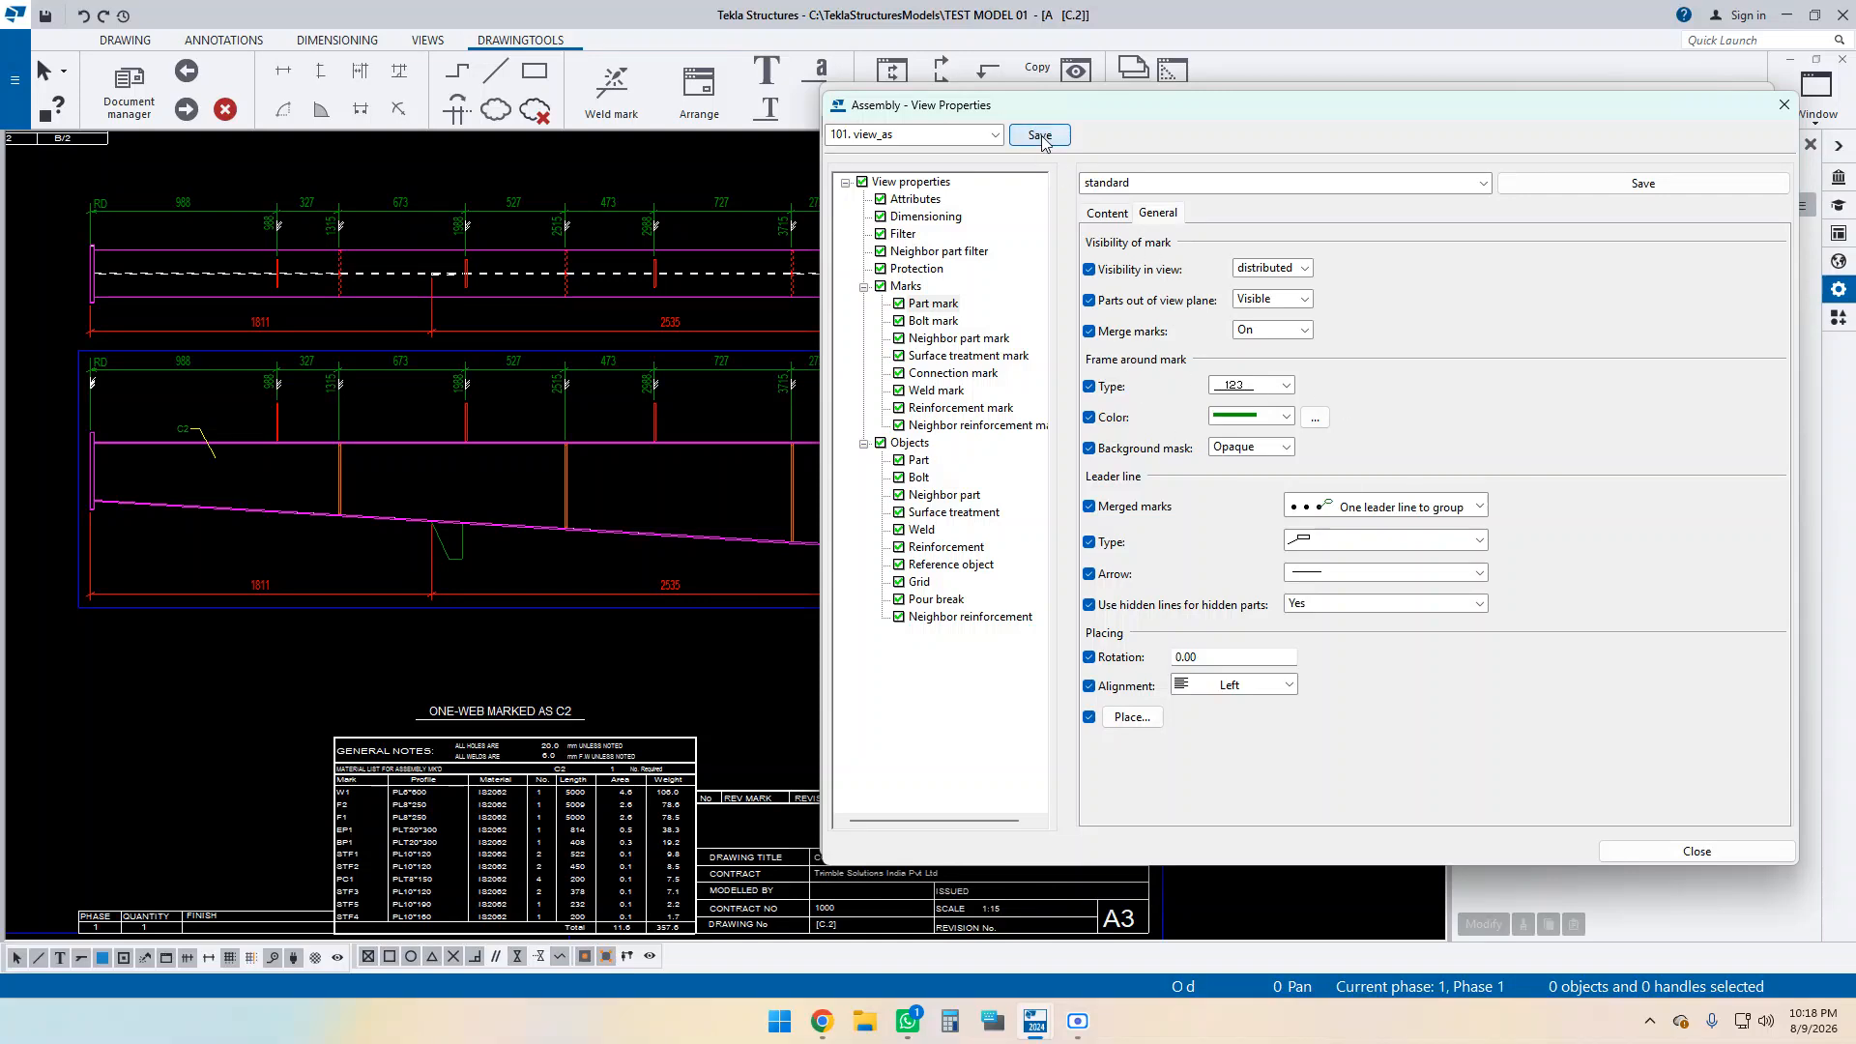
# Examine the elements included in the site bolt mark's content.
pyautogui.click(921, 322)
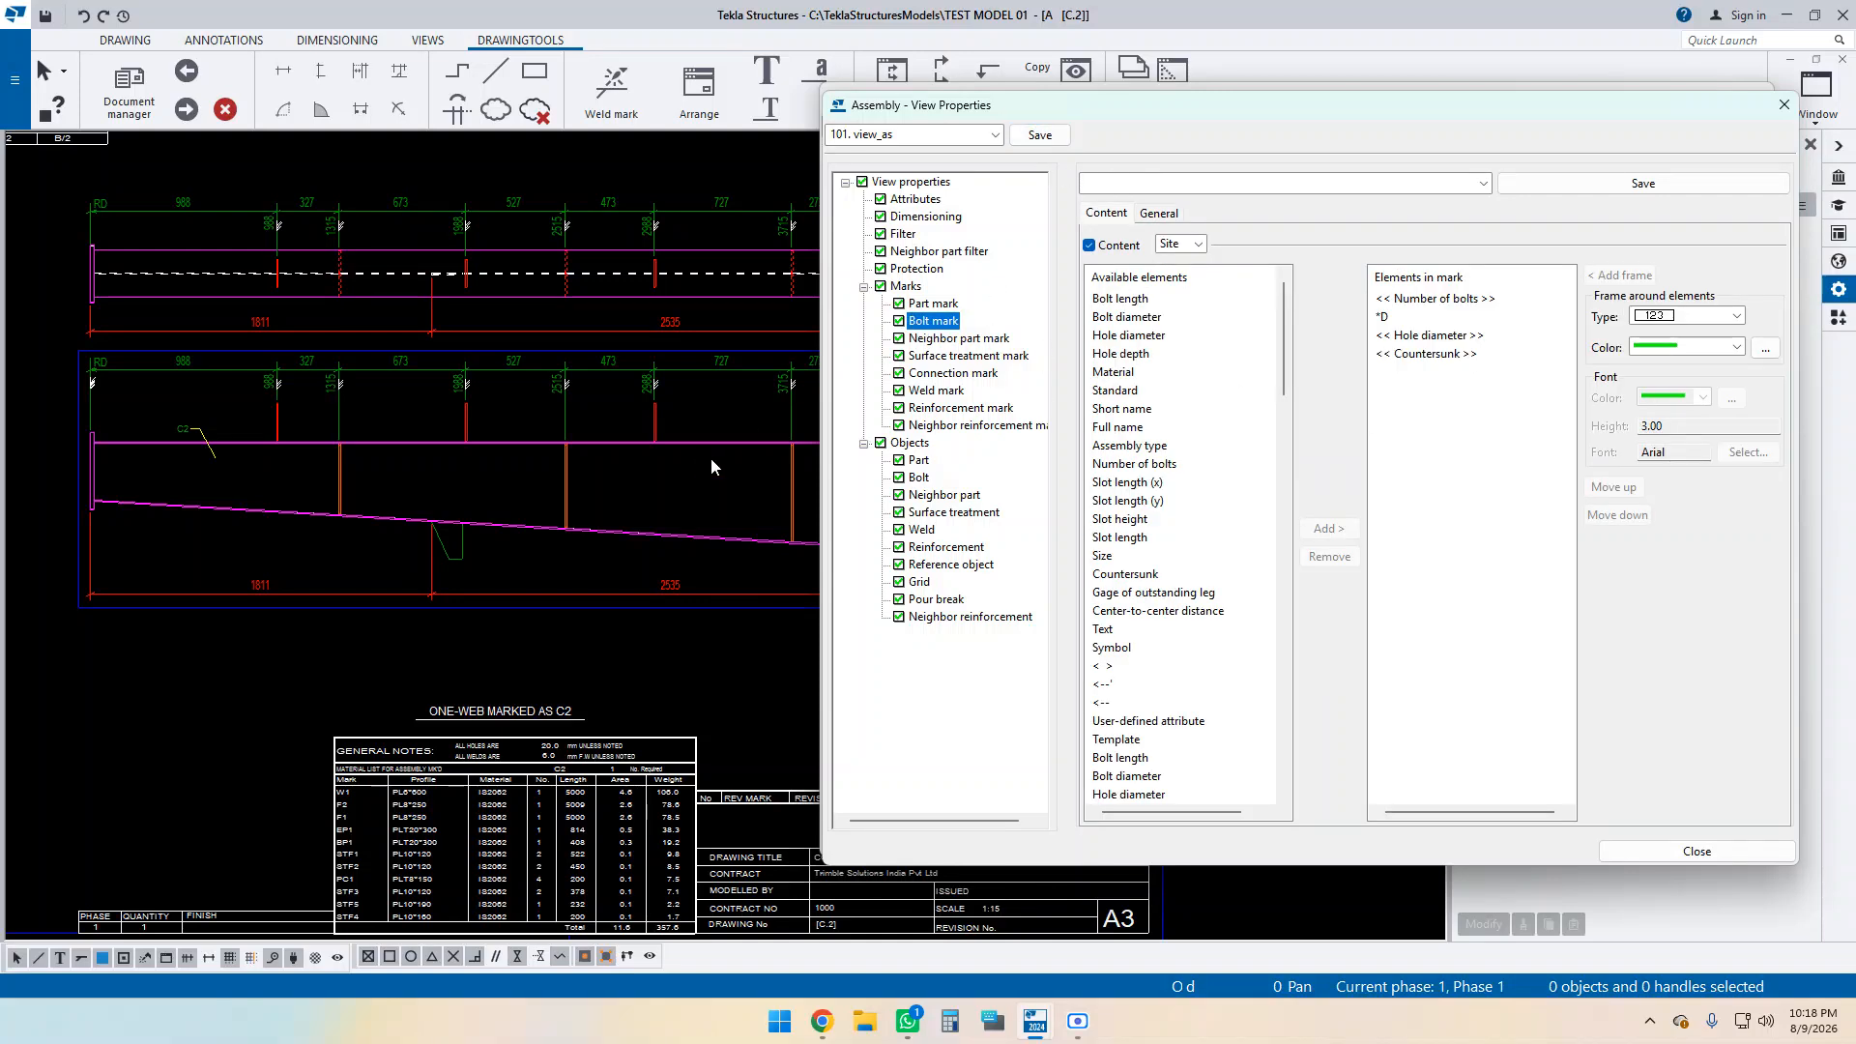
pyautogui.moveTo(1262, 108); pyautogui.dragTo(1271, 141)
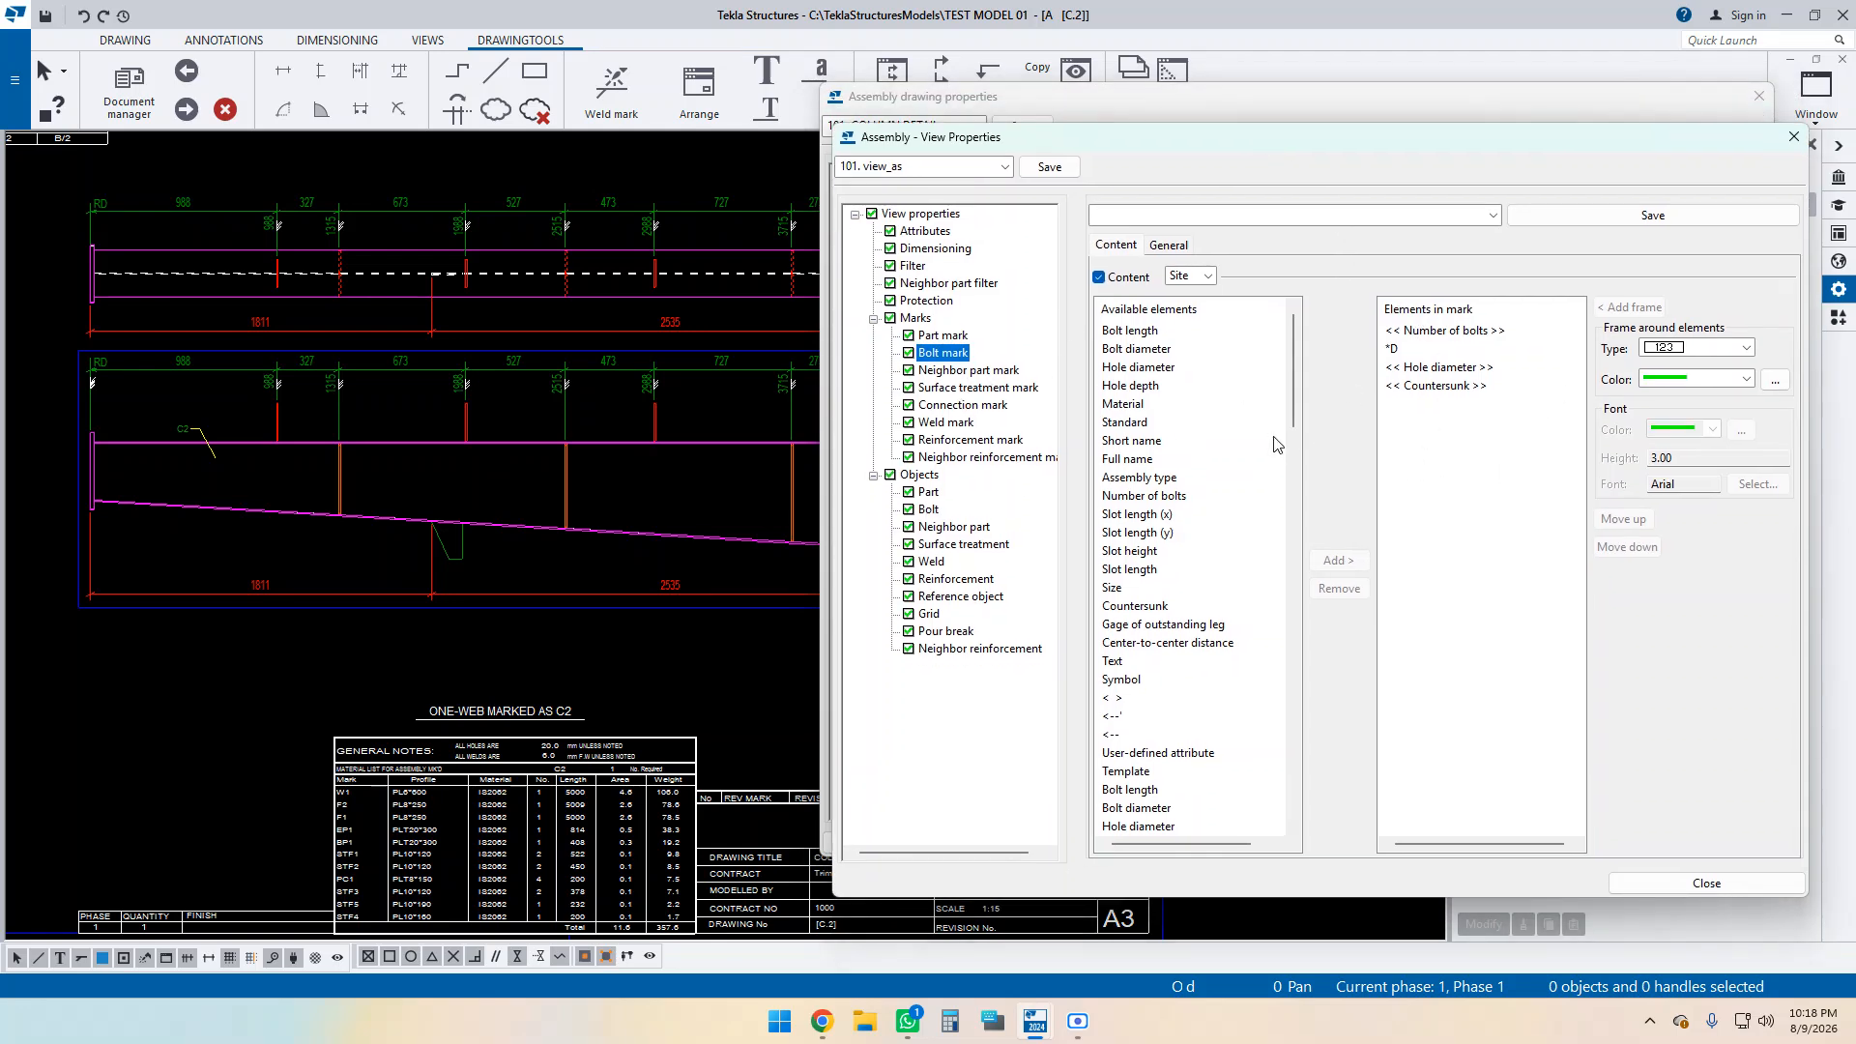
pyautogui.click(1467, 330)
pyautogui.click(1432, 386)
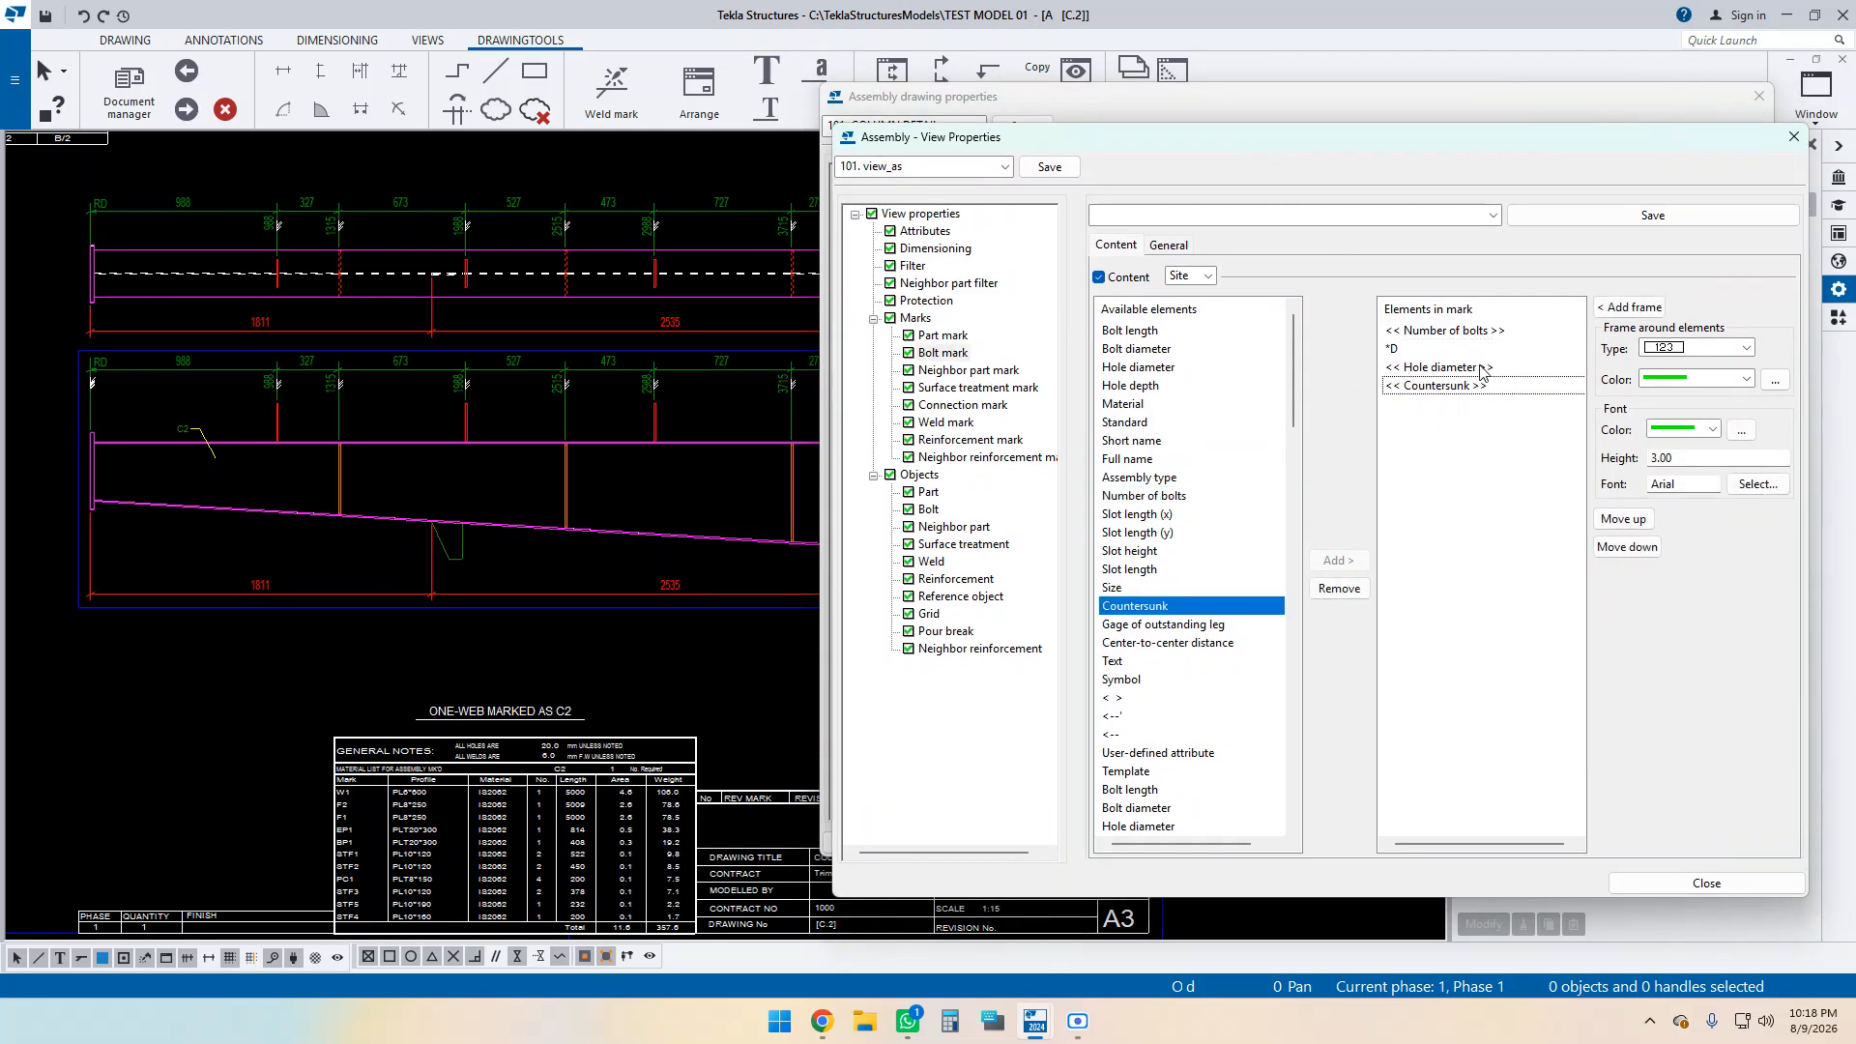
# Recreate the column drawing from the assembly drawing properties so the views use the updated part marks.
pyautogui.click(1056, 108)
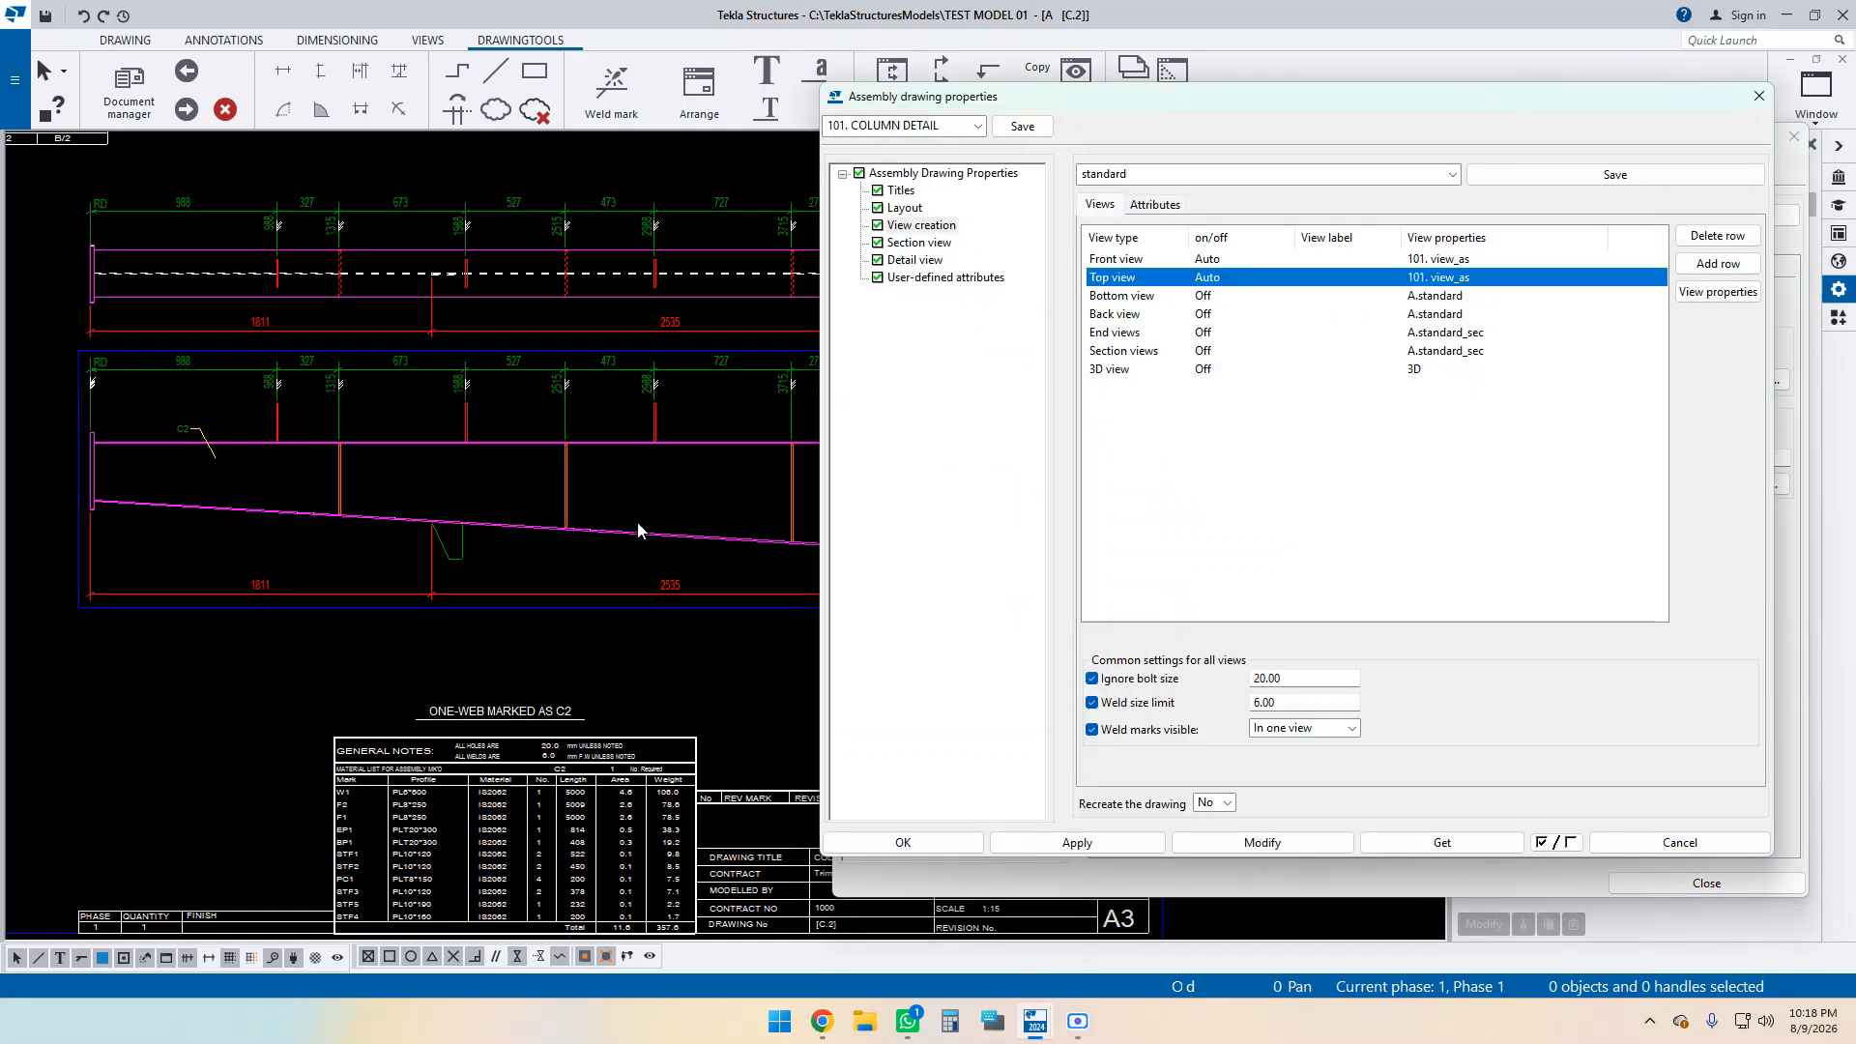
pyautogui.moveTo(641, 496); pyautogui.dragTo(571, 464, button='middle')
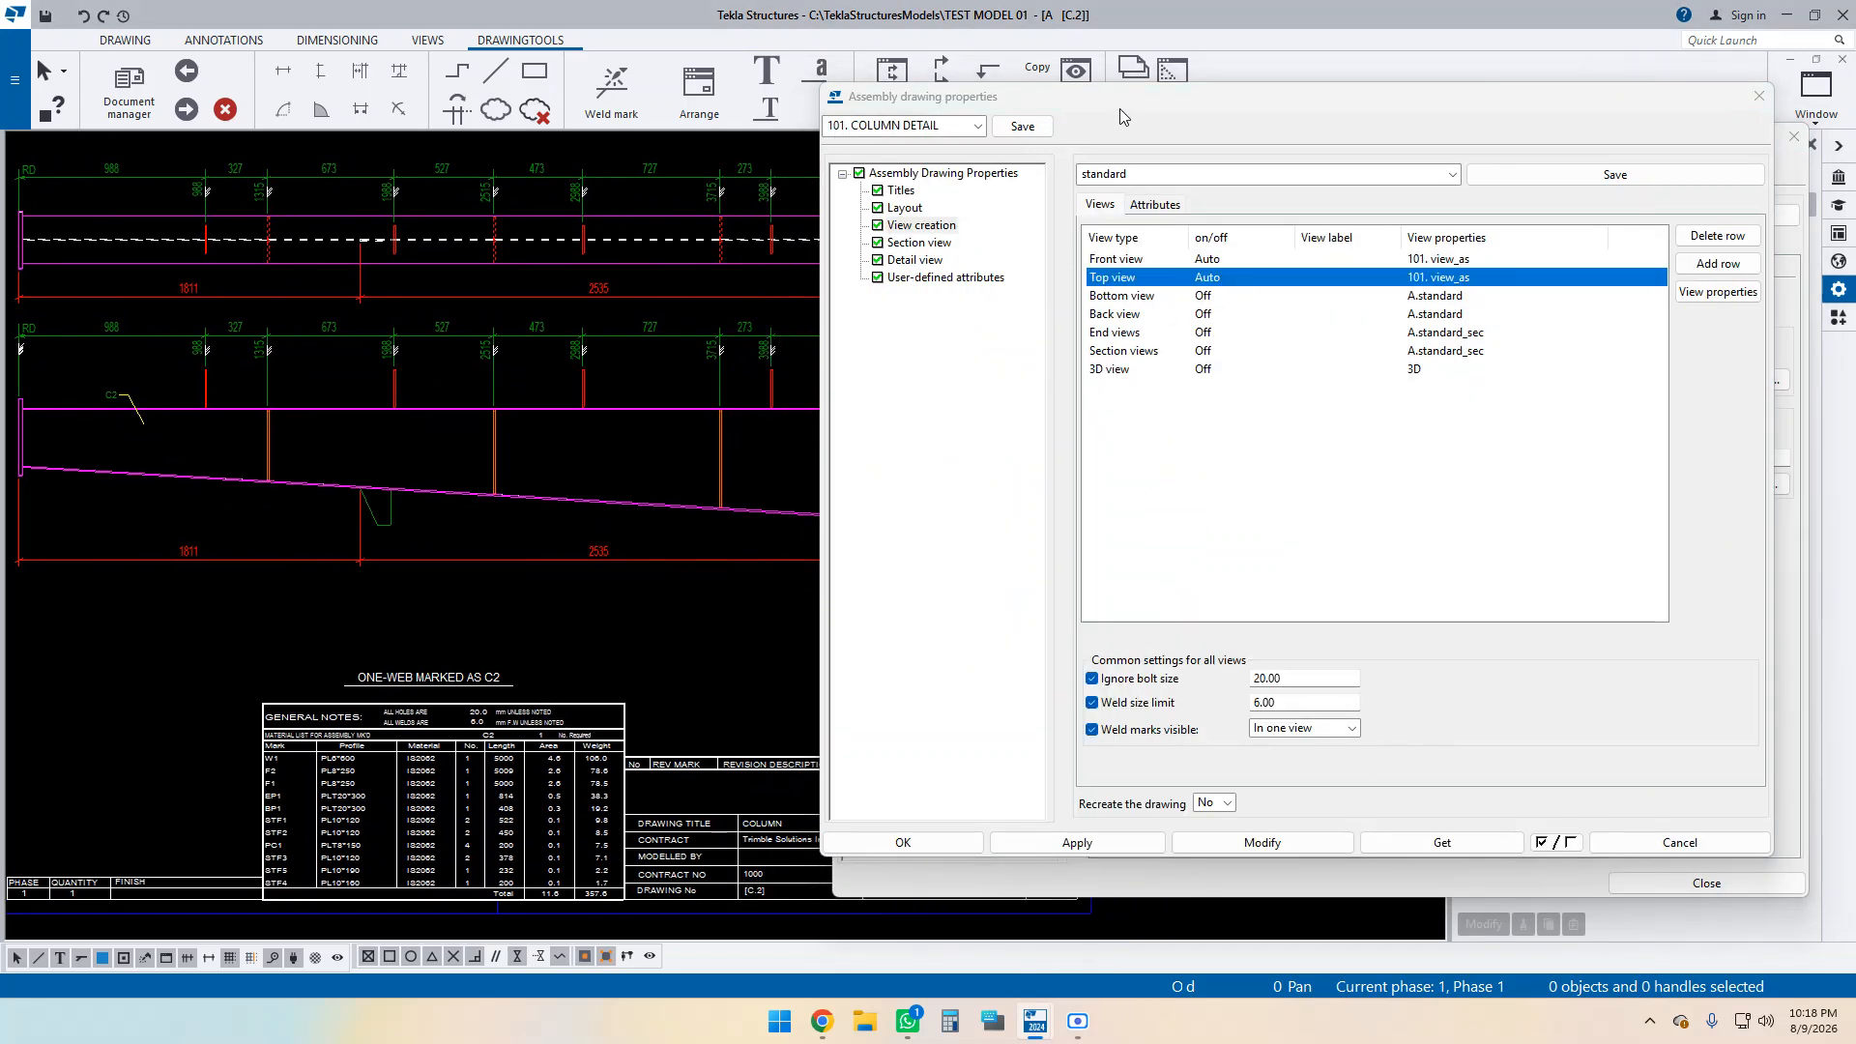
pyautogui.moveTo(1120, 109); pyautogui.dragTo(1140, 215)
pyautogui.click(1048, 175)
pyautogui.click(1148, 949)
pyautogui.click(1248, 907)
pyautogui.click(1224, 943)
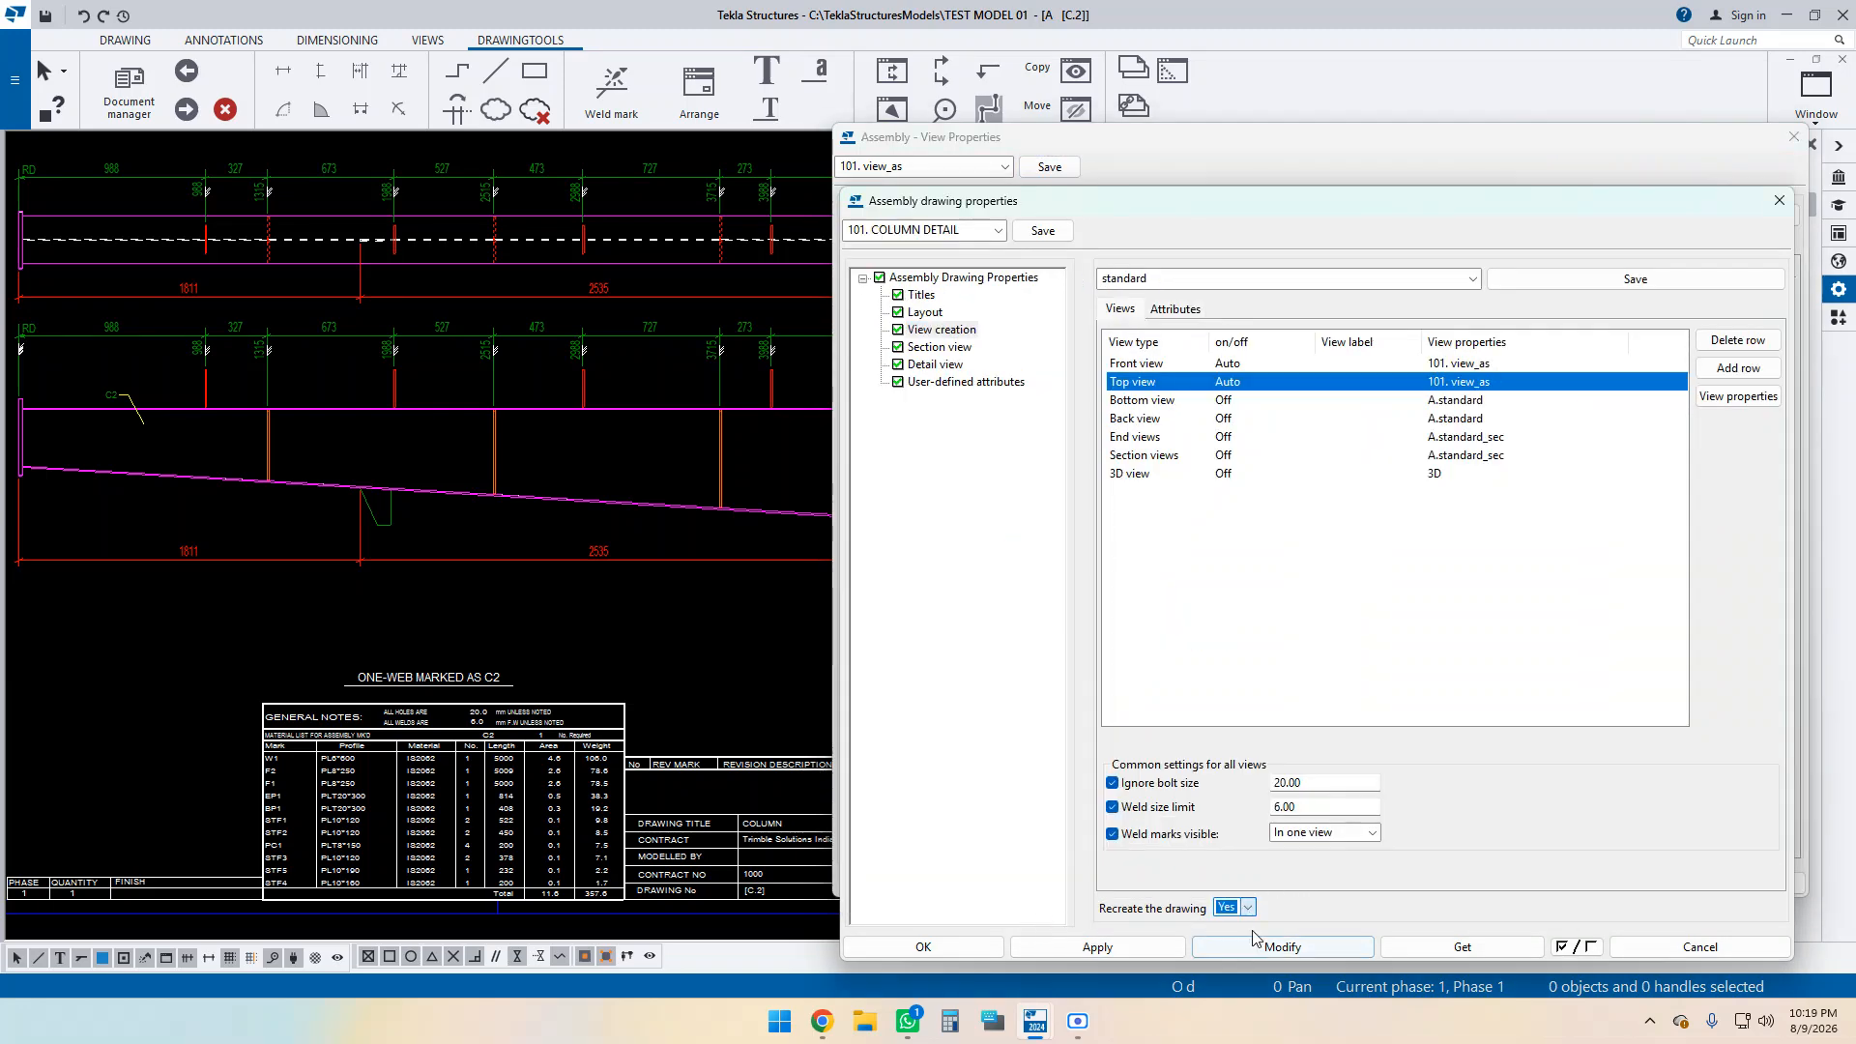
pyautogui.click(1242, 947)
pyautogui.click(885, 556)
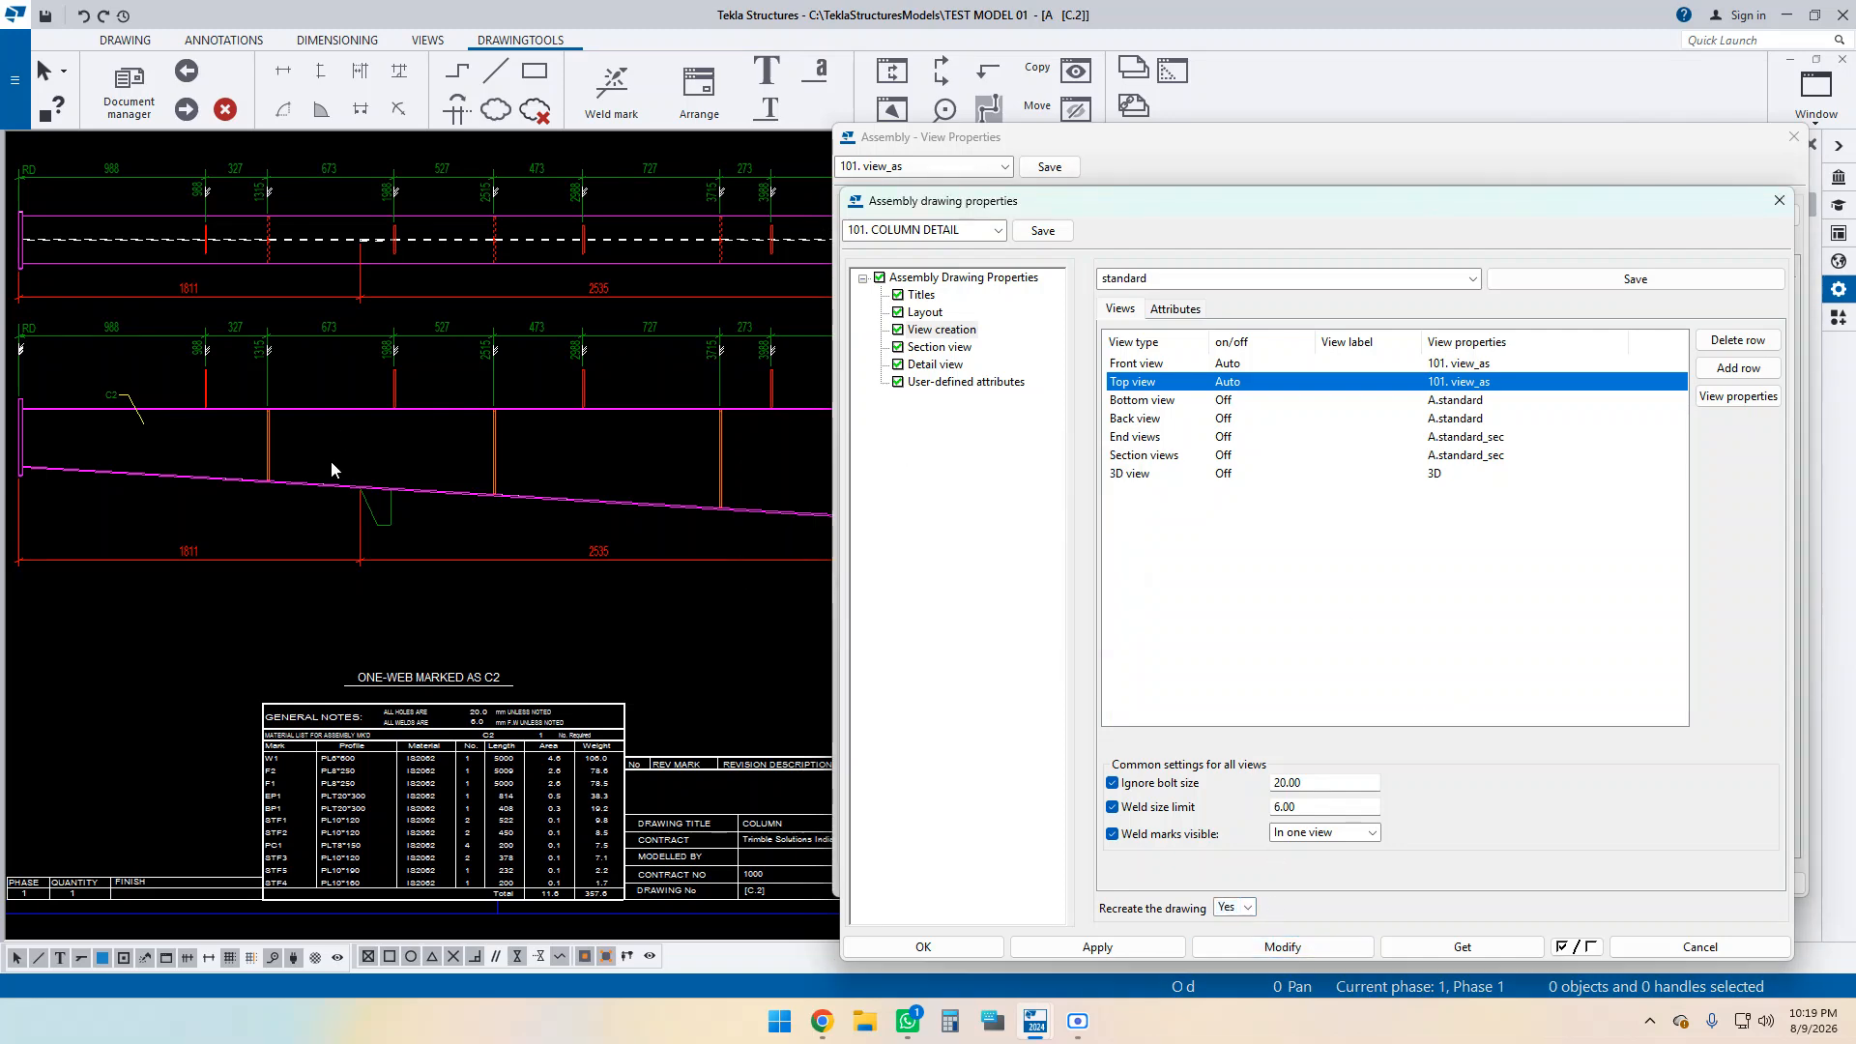
pyautogui.scroll(3, 480, 519)
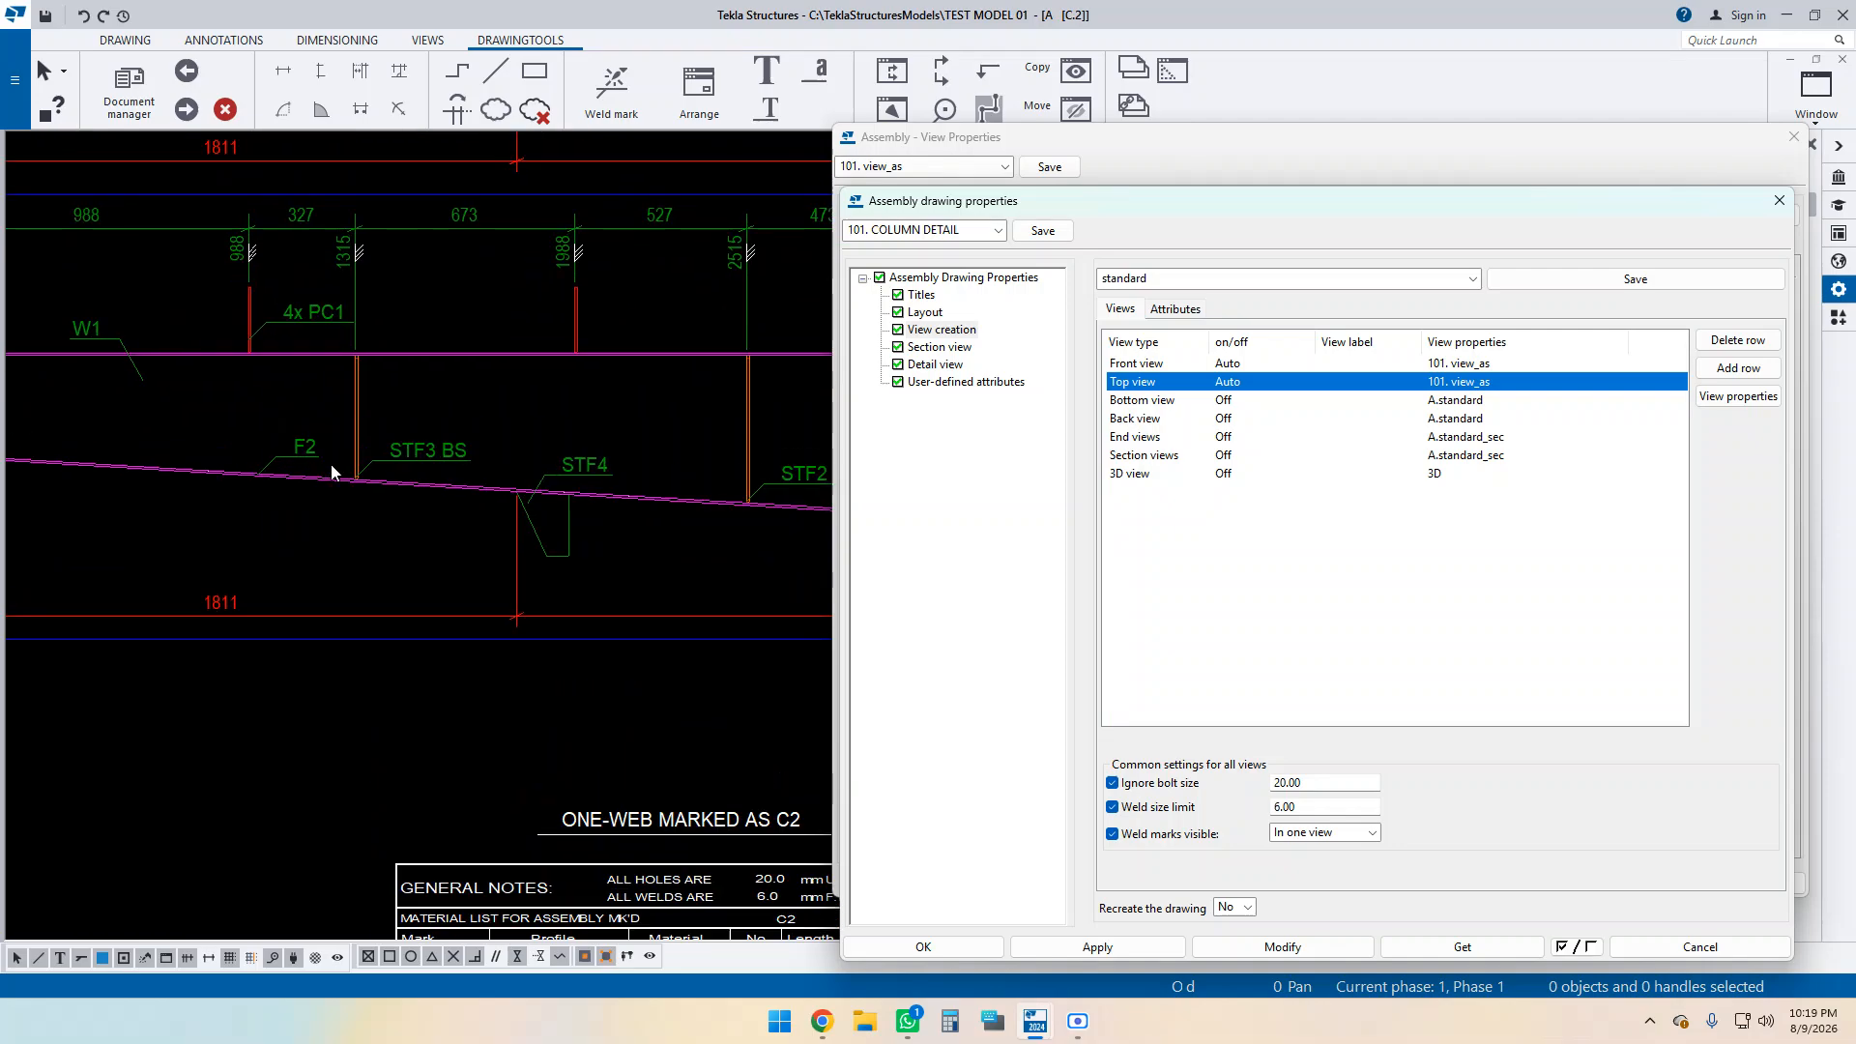
# Check the grid visibility setting in the 101. view_as view properties, then close those view properties.
pyautogui.scroll(-5, 313, 452)
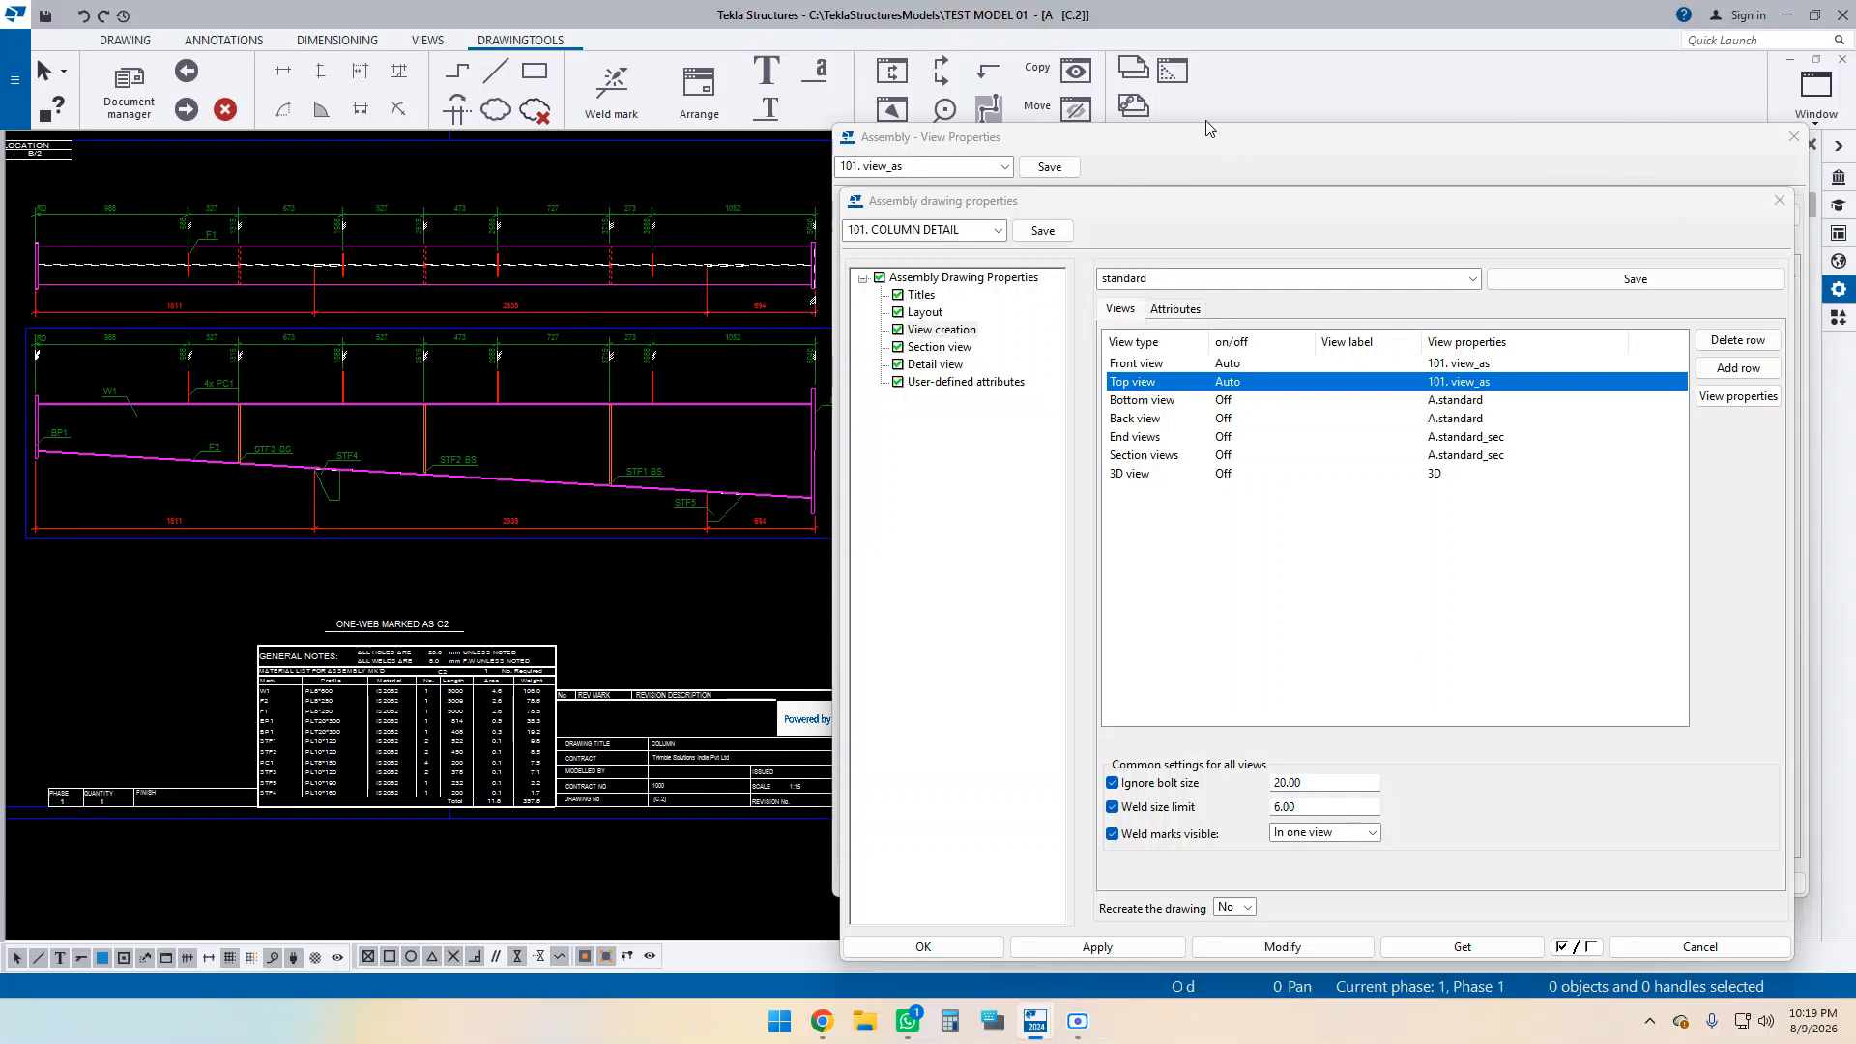
pyautogui.moveTo(1202, 203); pyautogui.dragTo(1169, 125)
pyautogui.click(1177, 139)
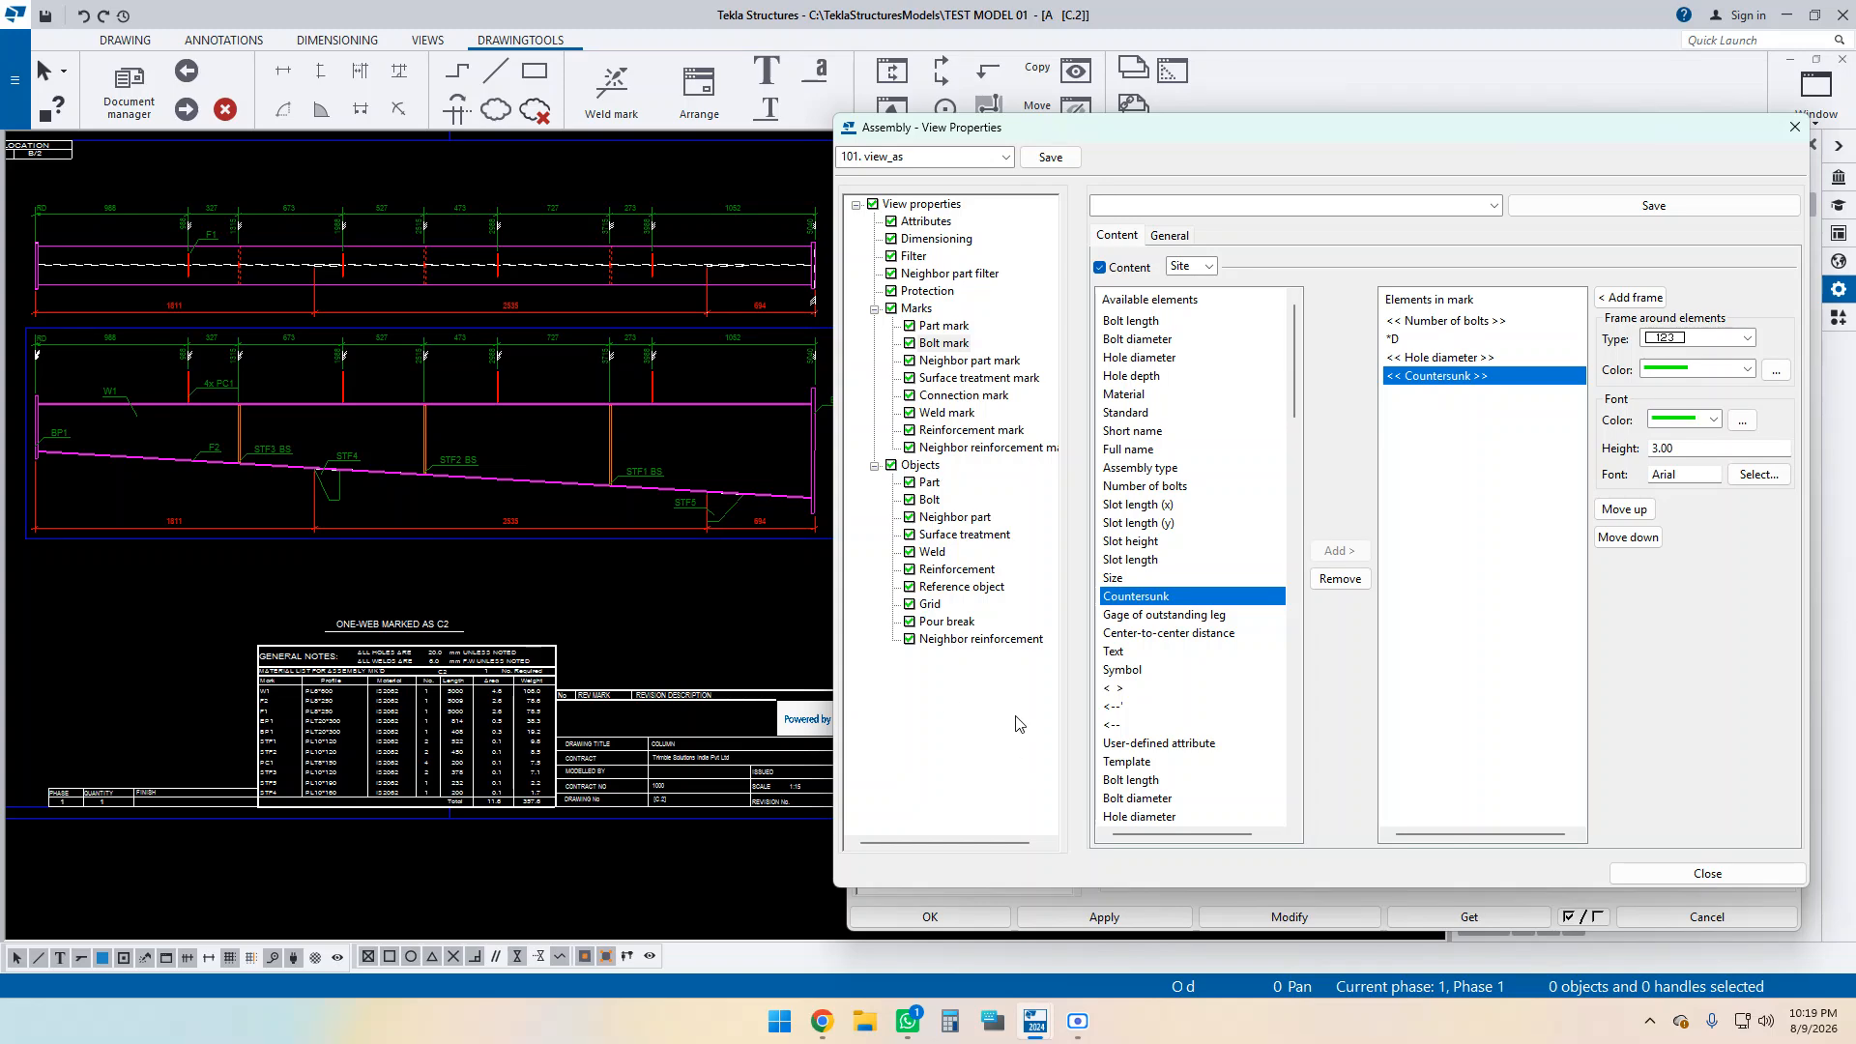
pyautogui.click(930, 605)
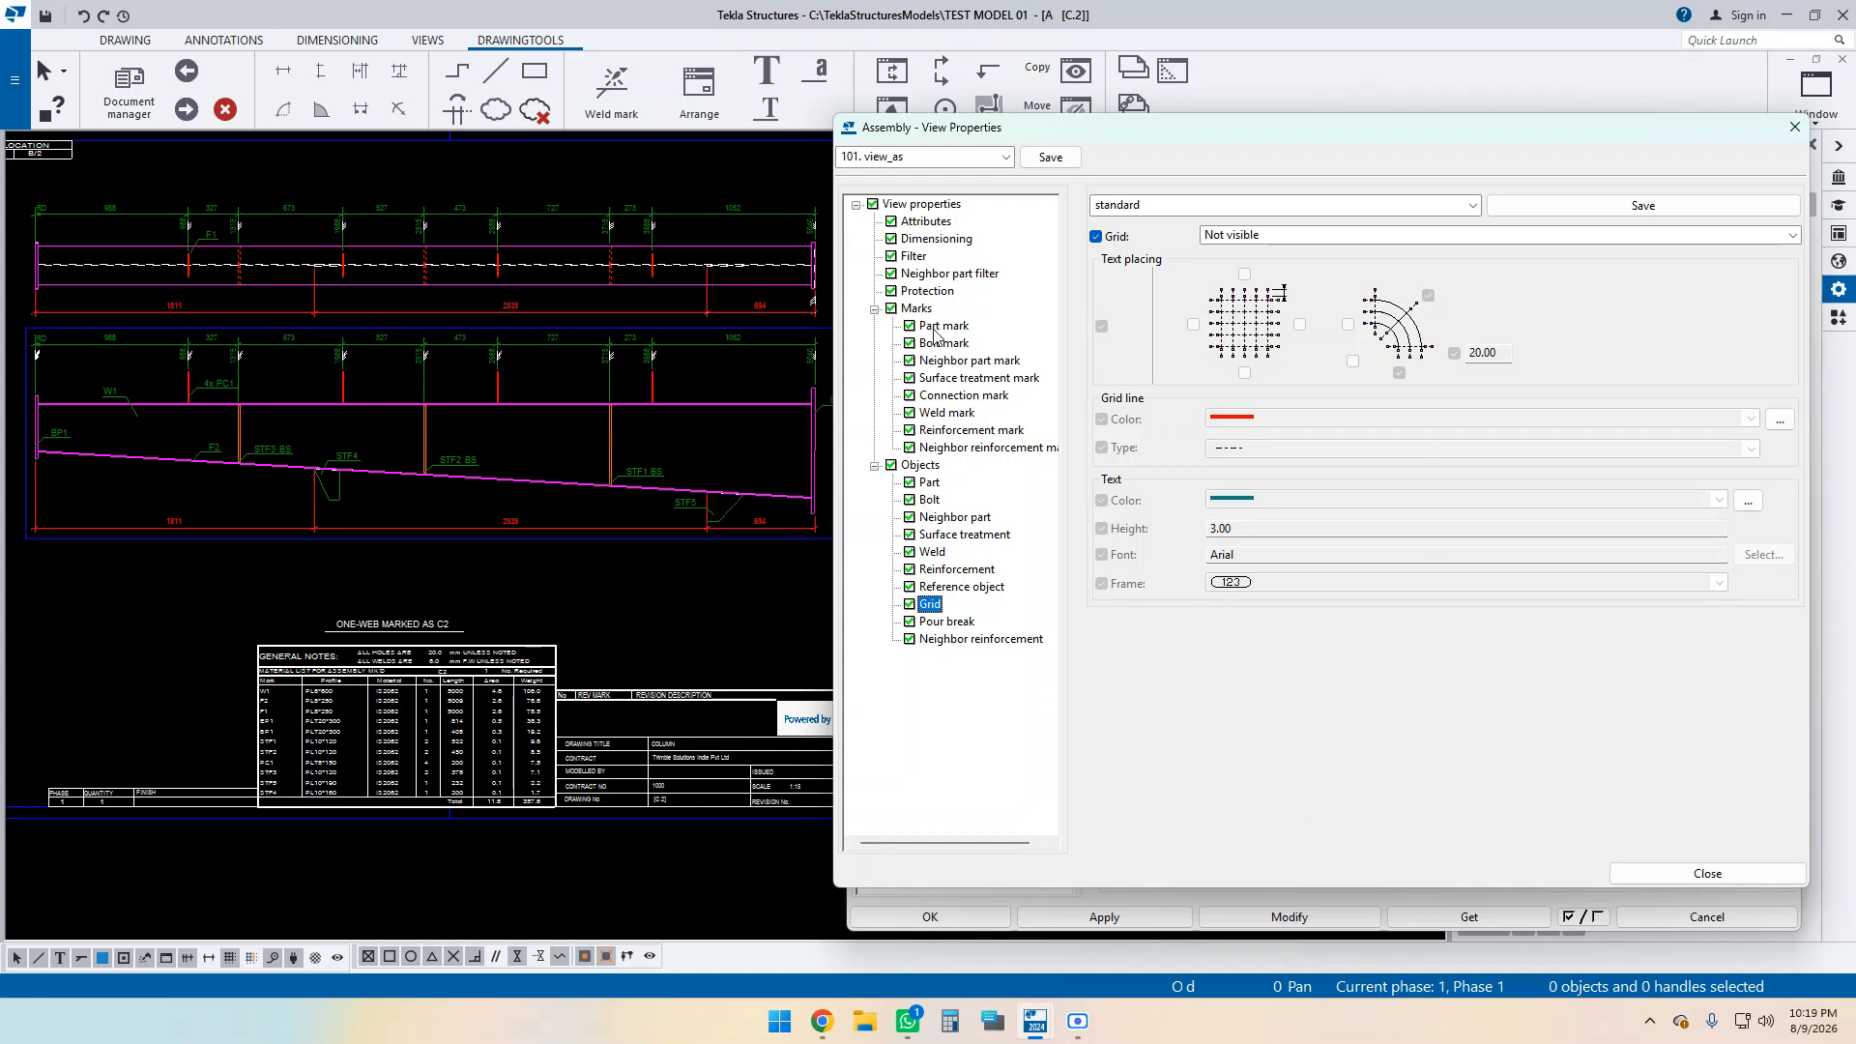
pyautogui.click(1795, 127)
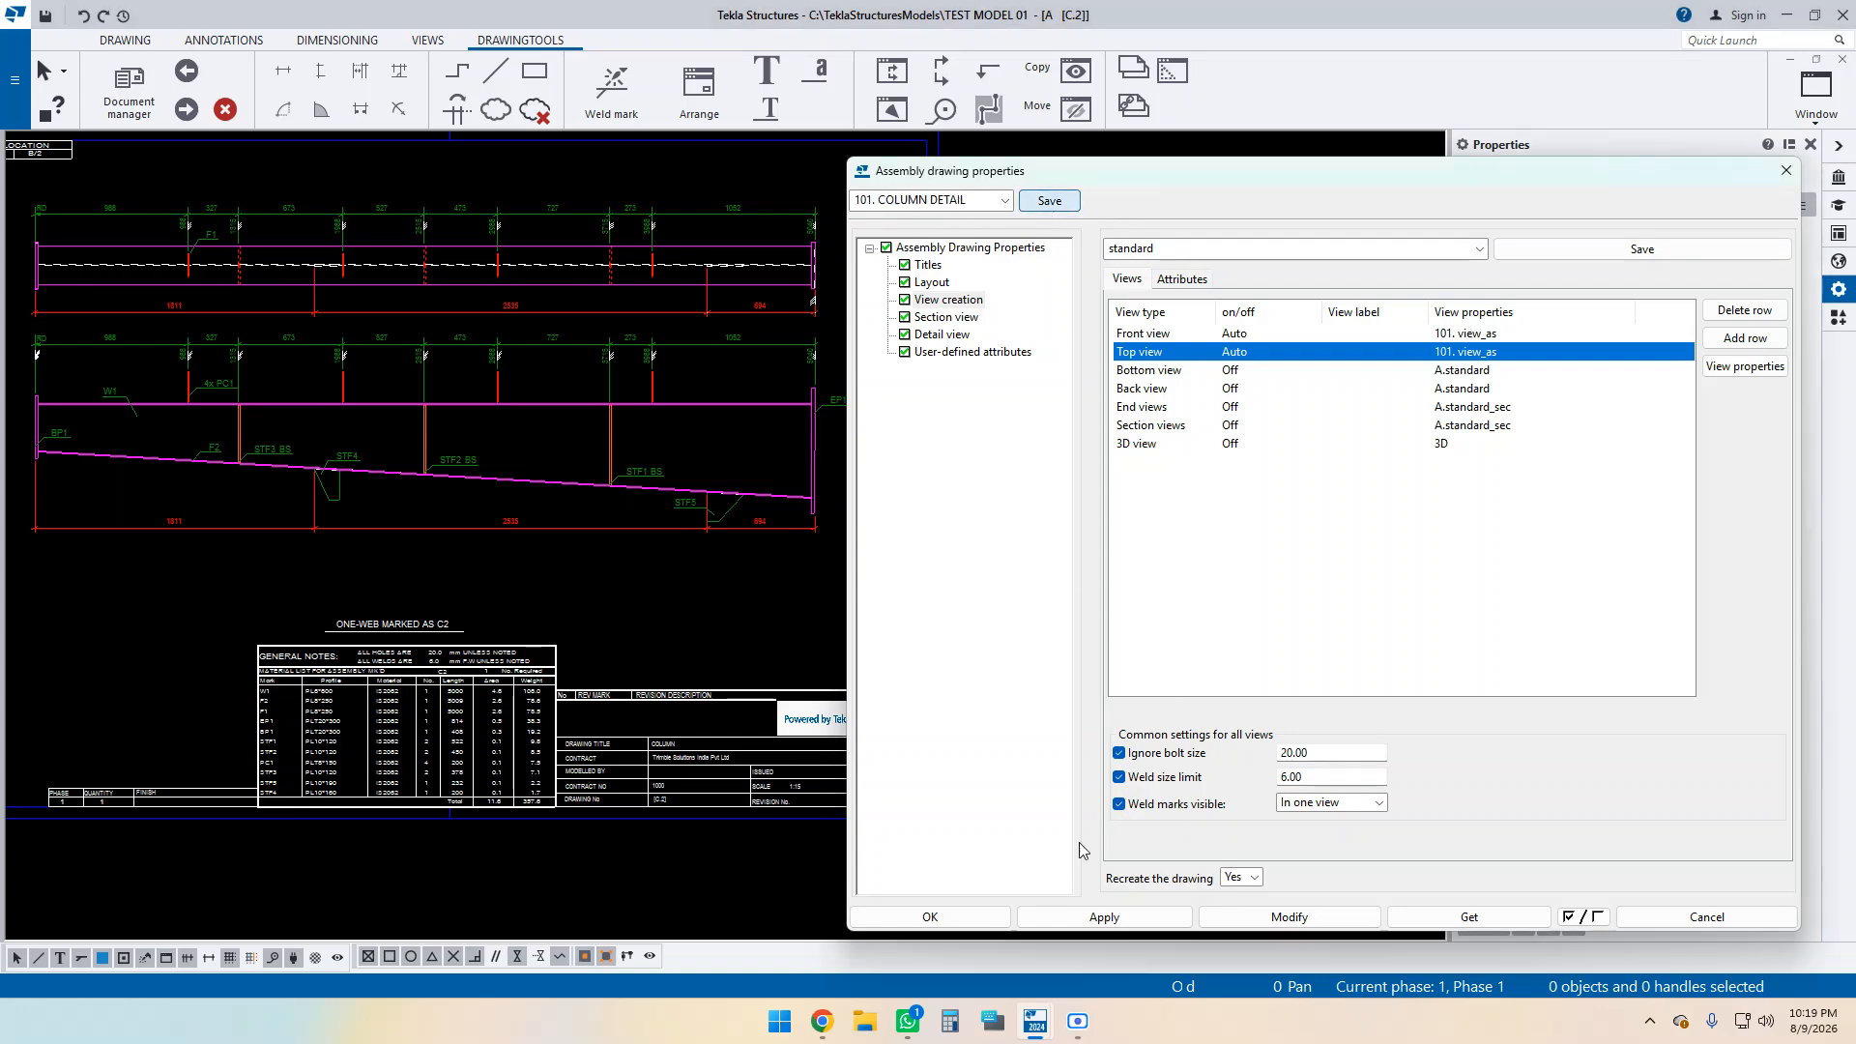
# Accept the assembly drawing properties and close column drawing C.2, keeping its changes.
pyautogui.click(930, 916)
pyautogui.click(224, 108)
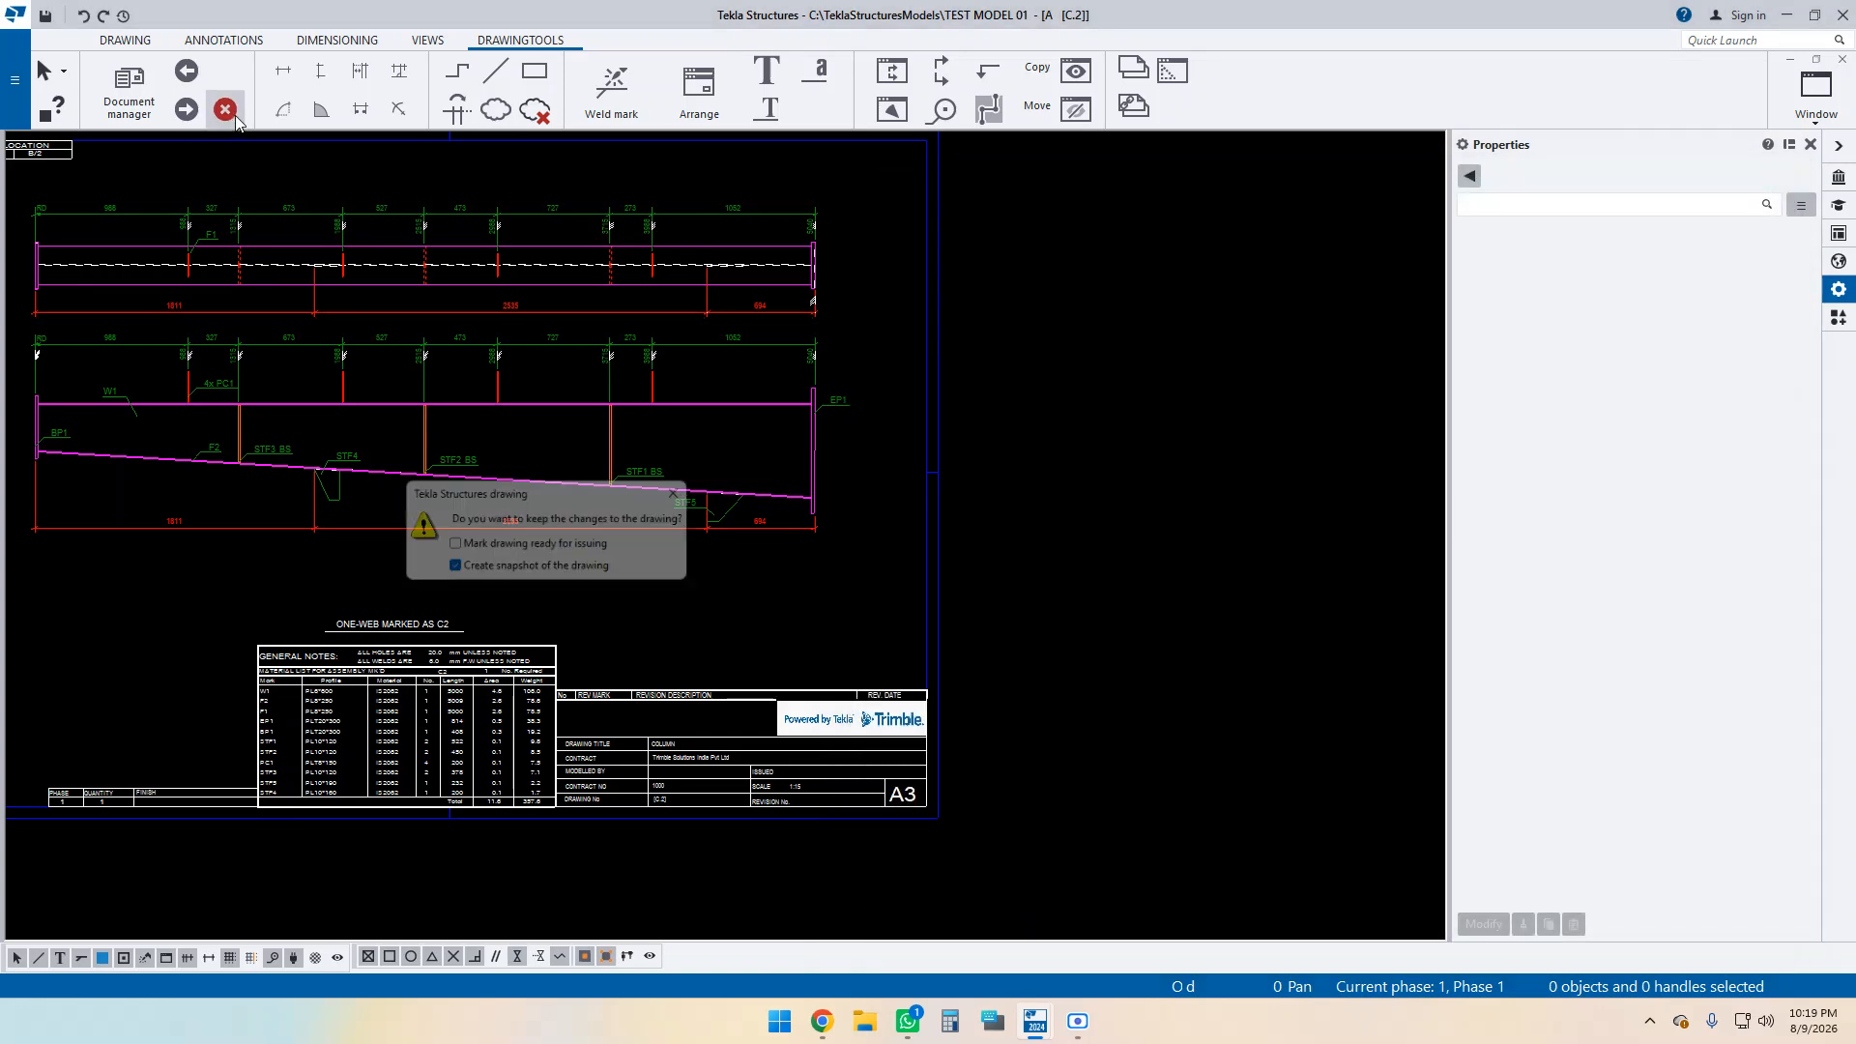
pyautogui.click(487, 577)
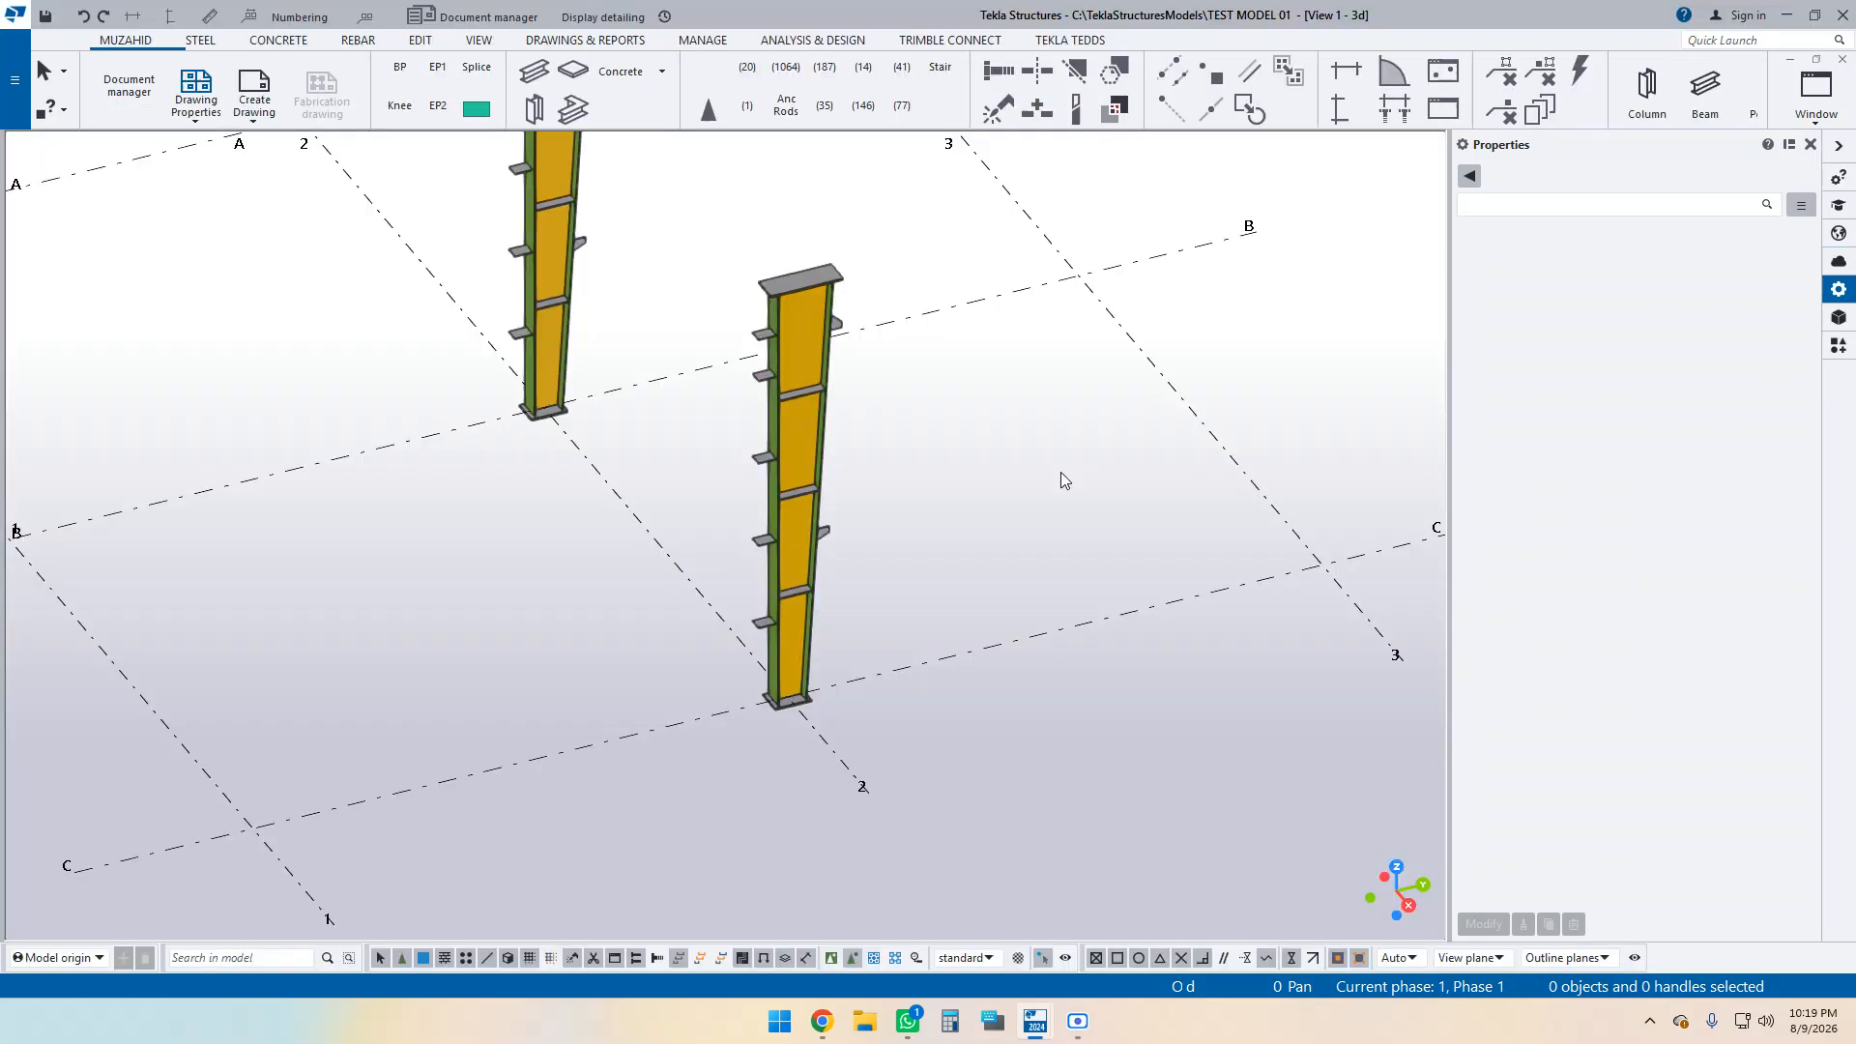
# Enable every property group of the 101. COLUMN DETAIL assembly drawing properties and apply them for new drawings.
pyautogui.scroll(-2, 776, 613)
pyautogui.moveTo(906, 541); pyautogui.dragTo(916, 501, button='middle')
pyautogui.scroll(3, 763, 391)
pyautogui.moveTo(481, 408); pyautogui.dragTo(490, 517, button='middle')
pyautogui.scroll(-1, 490, 515)
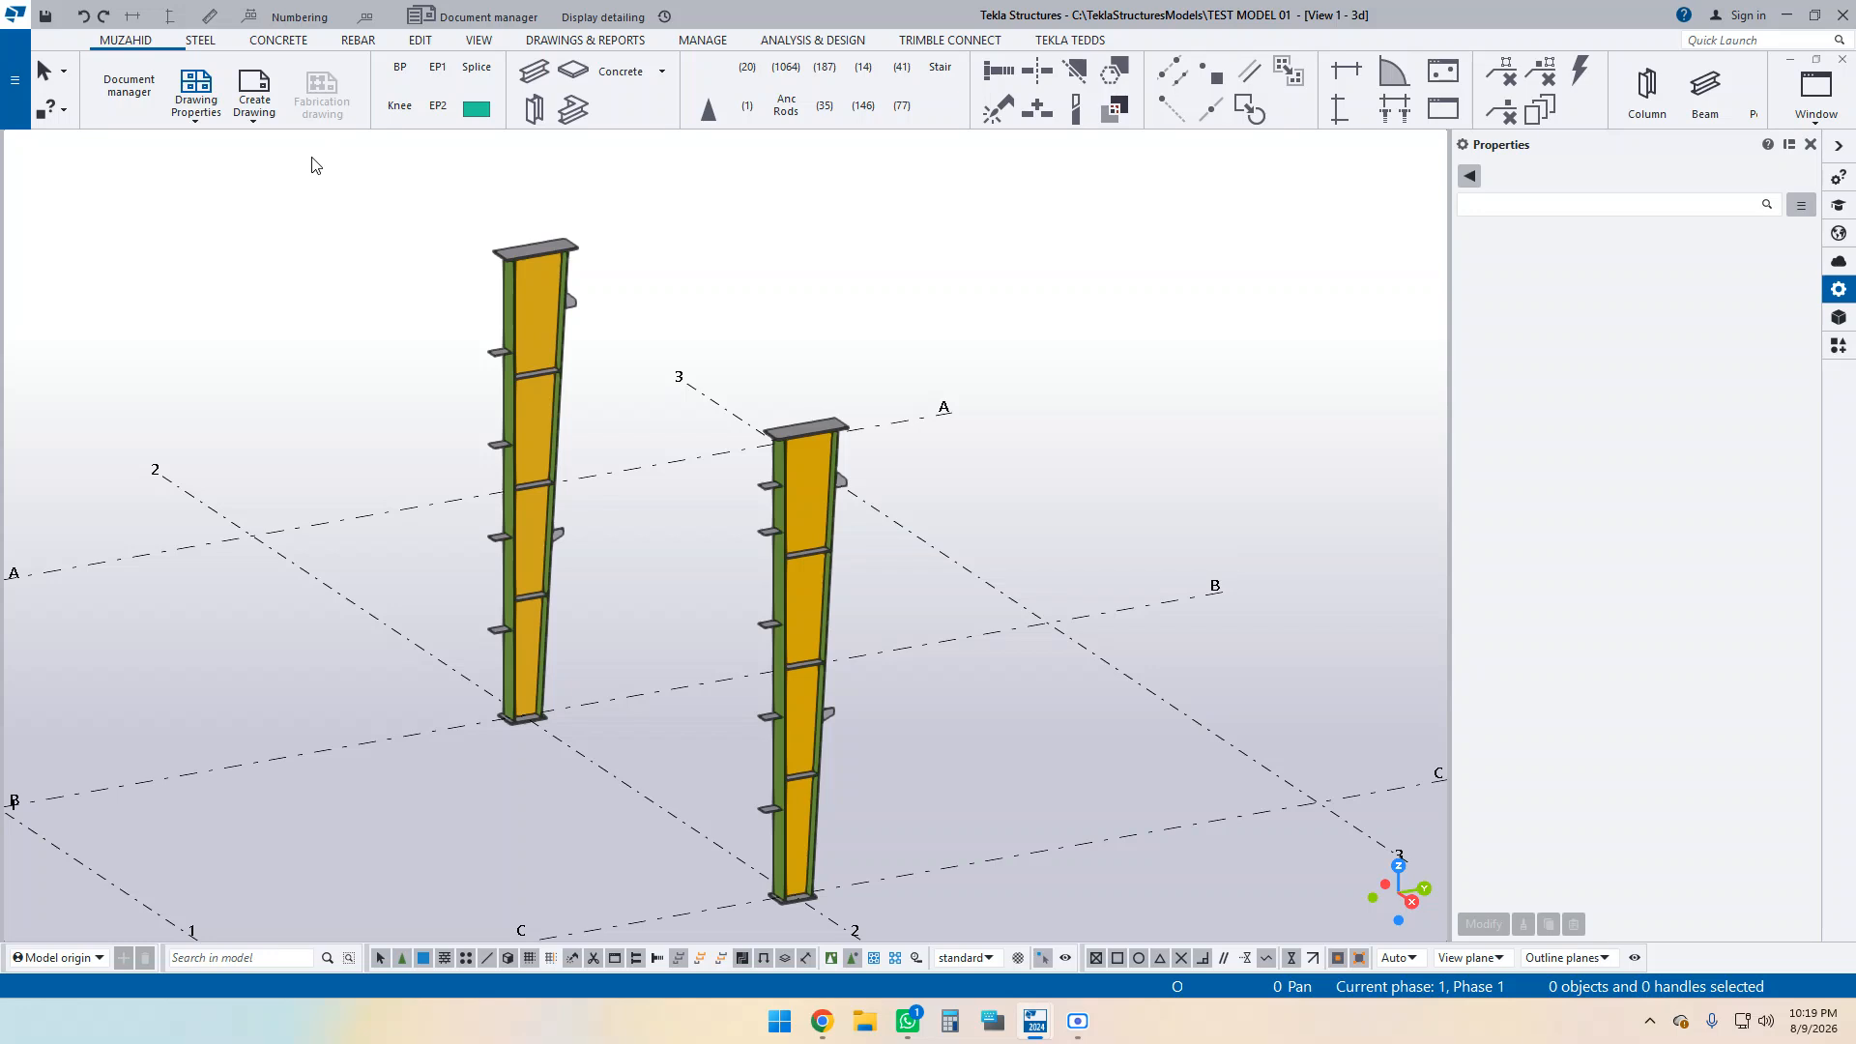
pyautogui.click(196, 97)
pyautogui.click(211, 189)
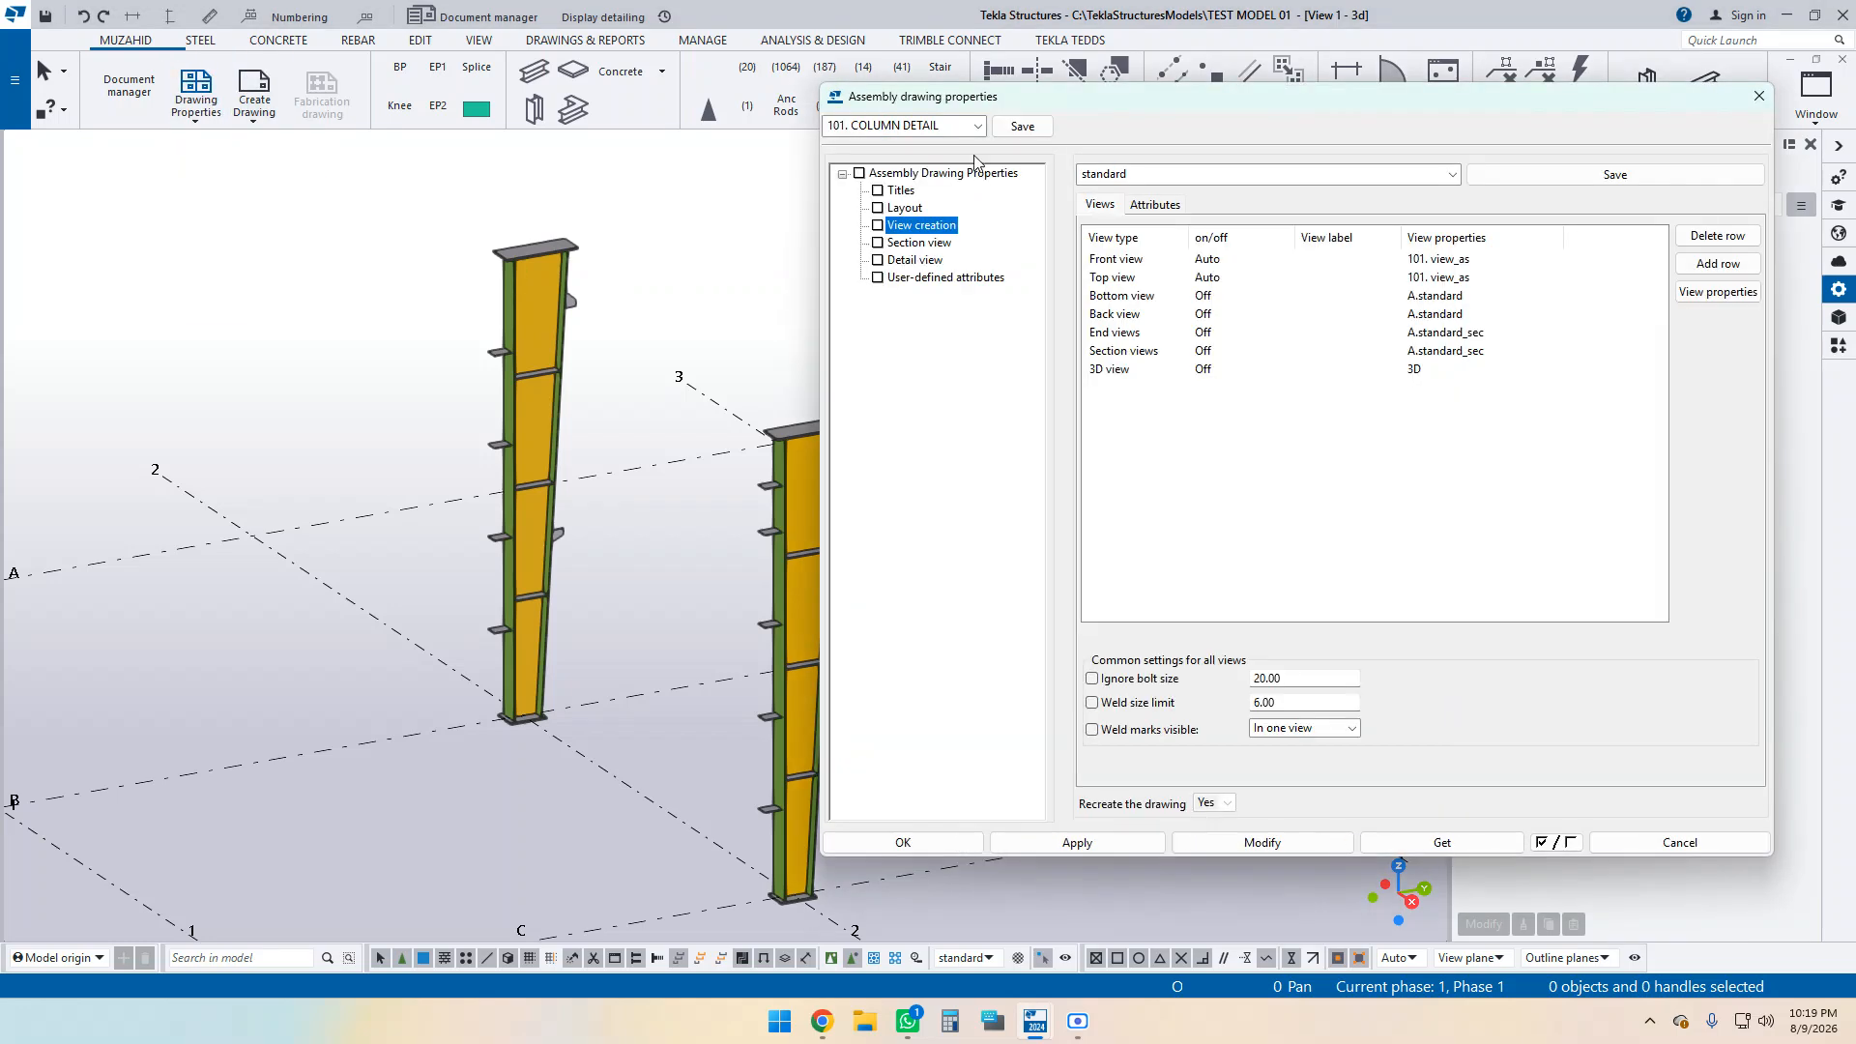
pyautogui.click(859, 174)
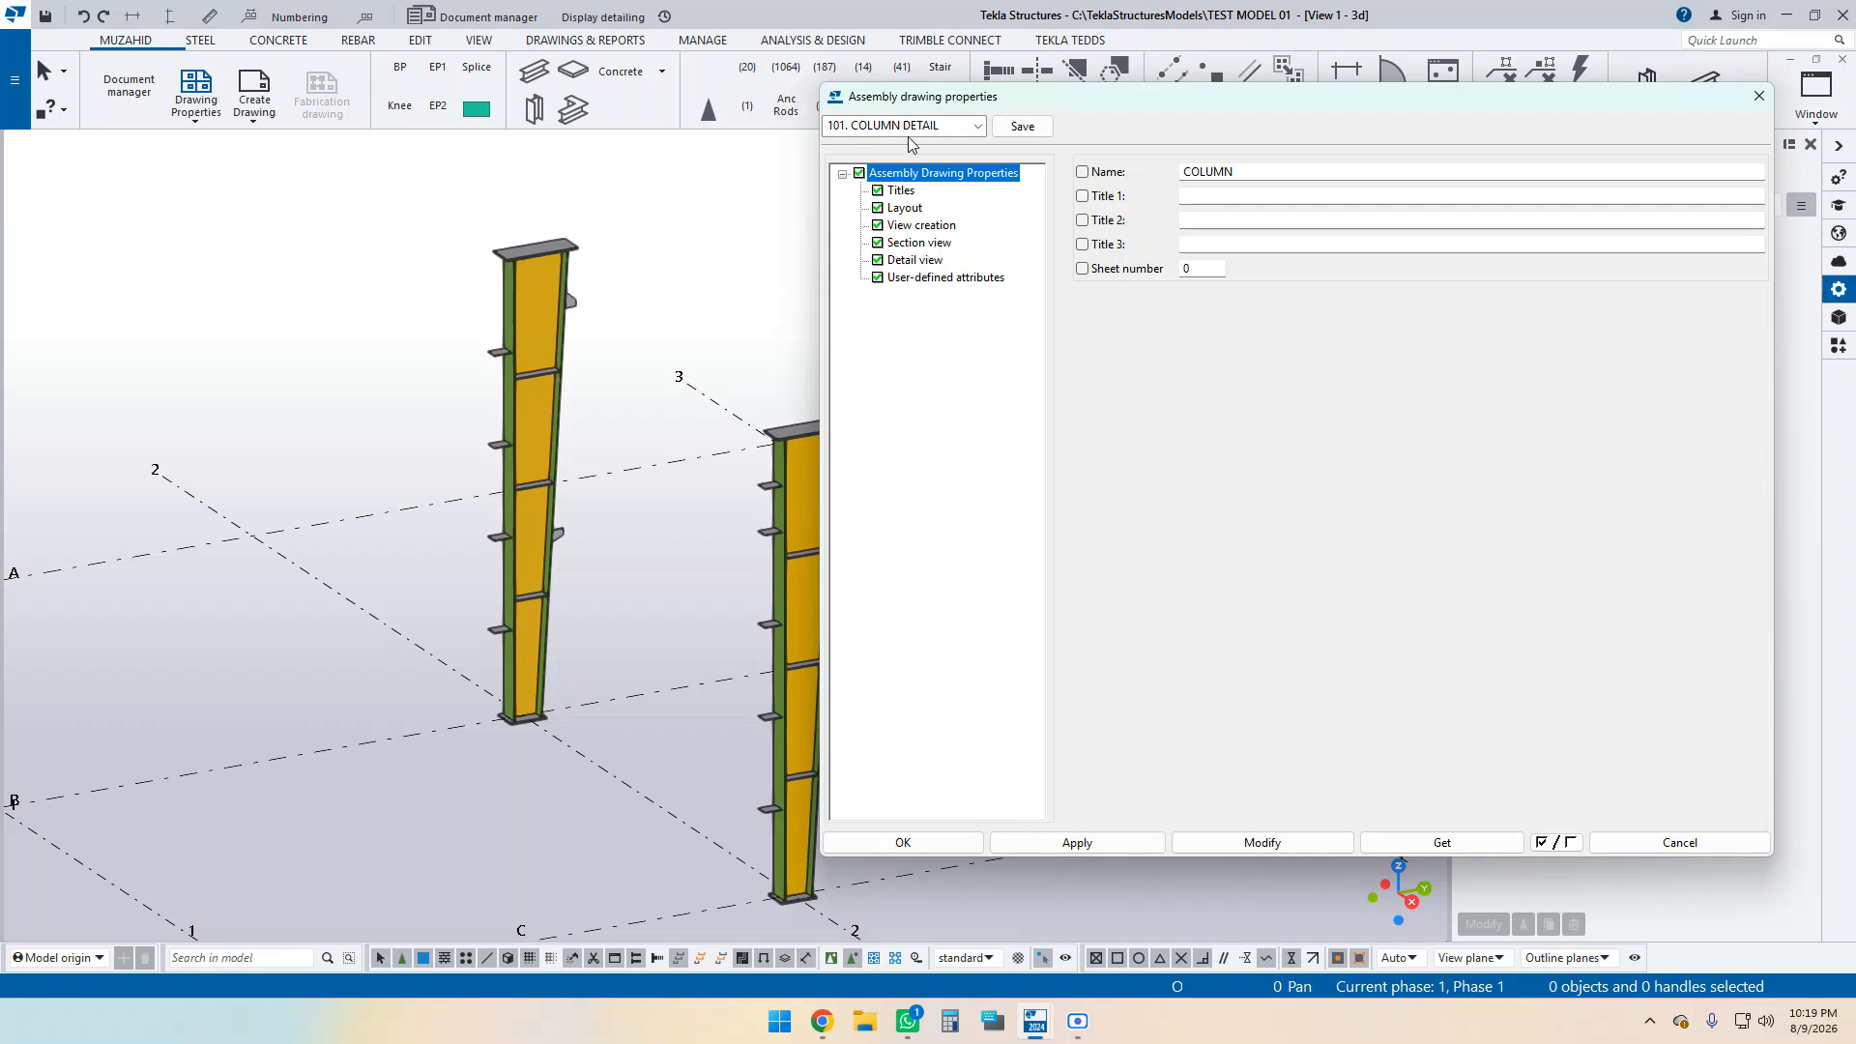
pyautogui.click(1088, 839)
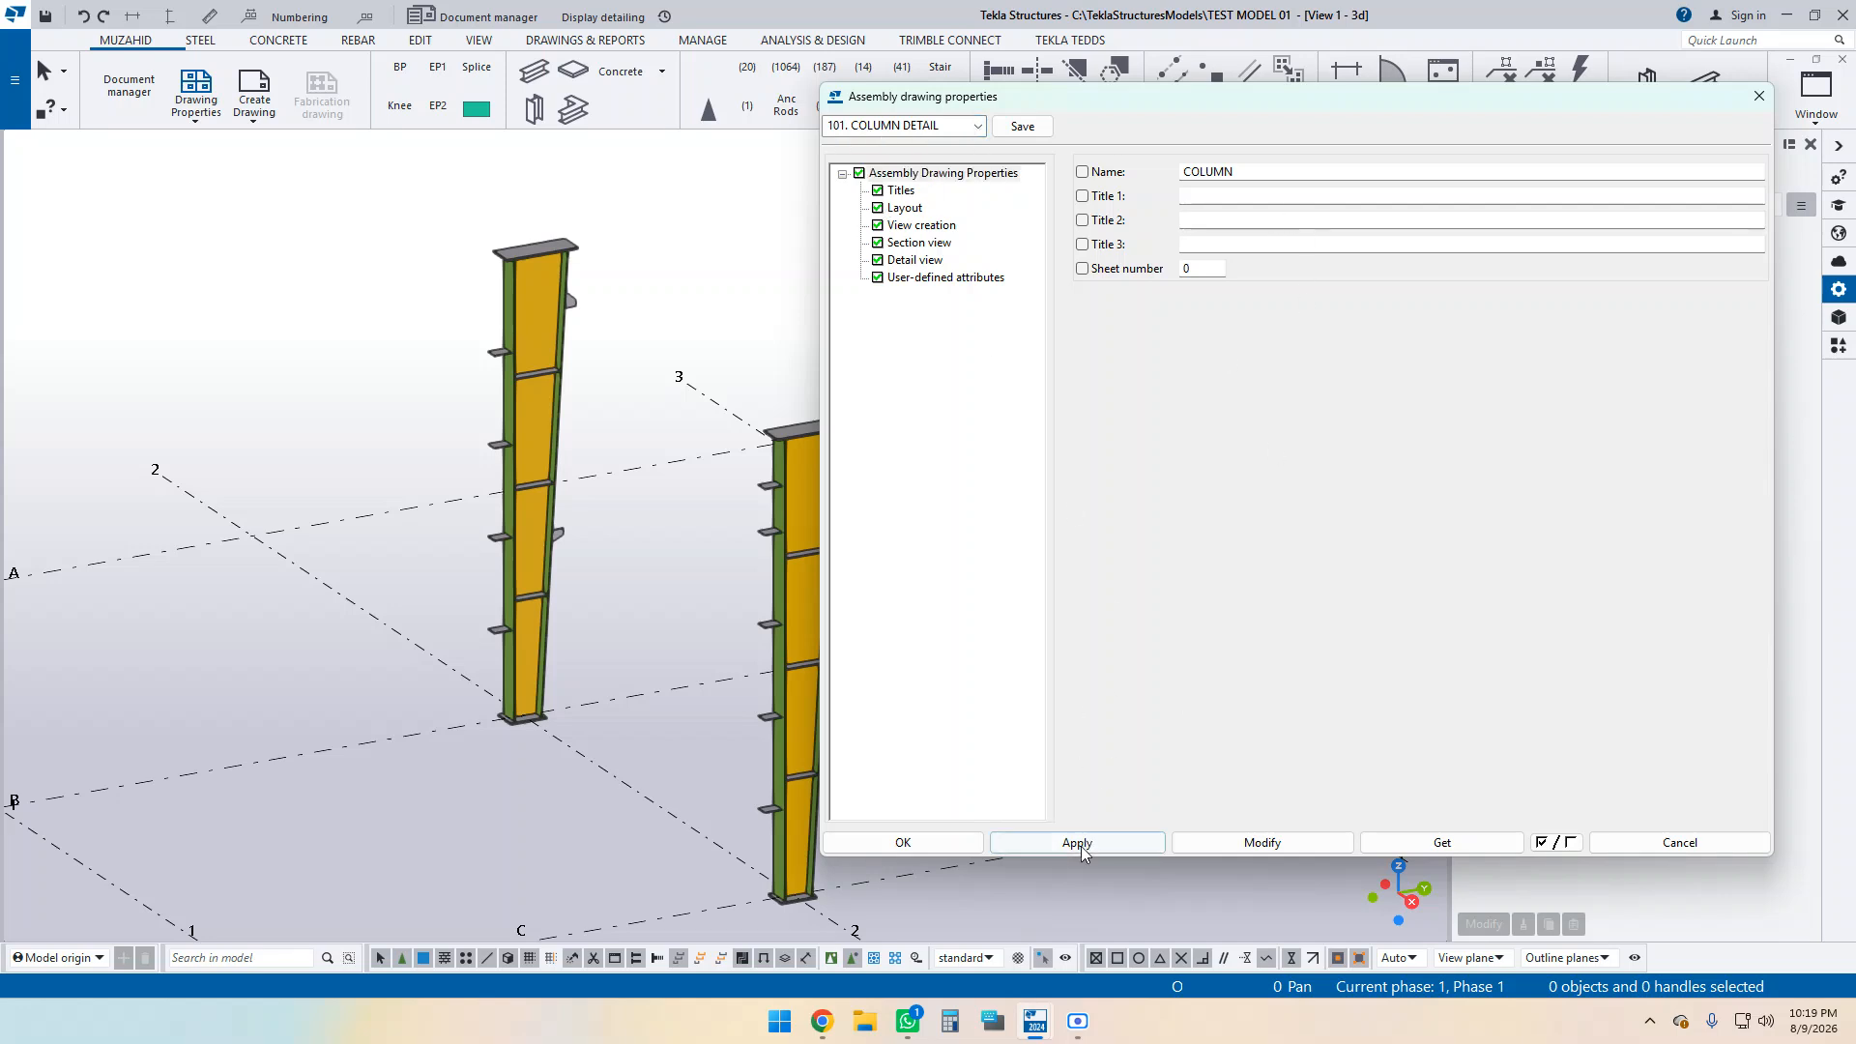
pyautogui.click(919, 839)
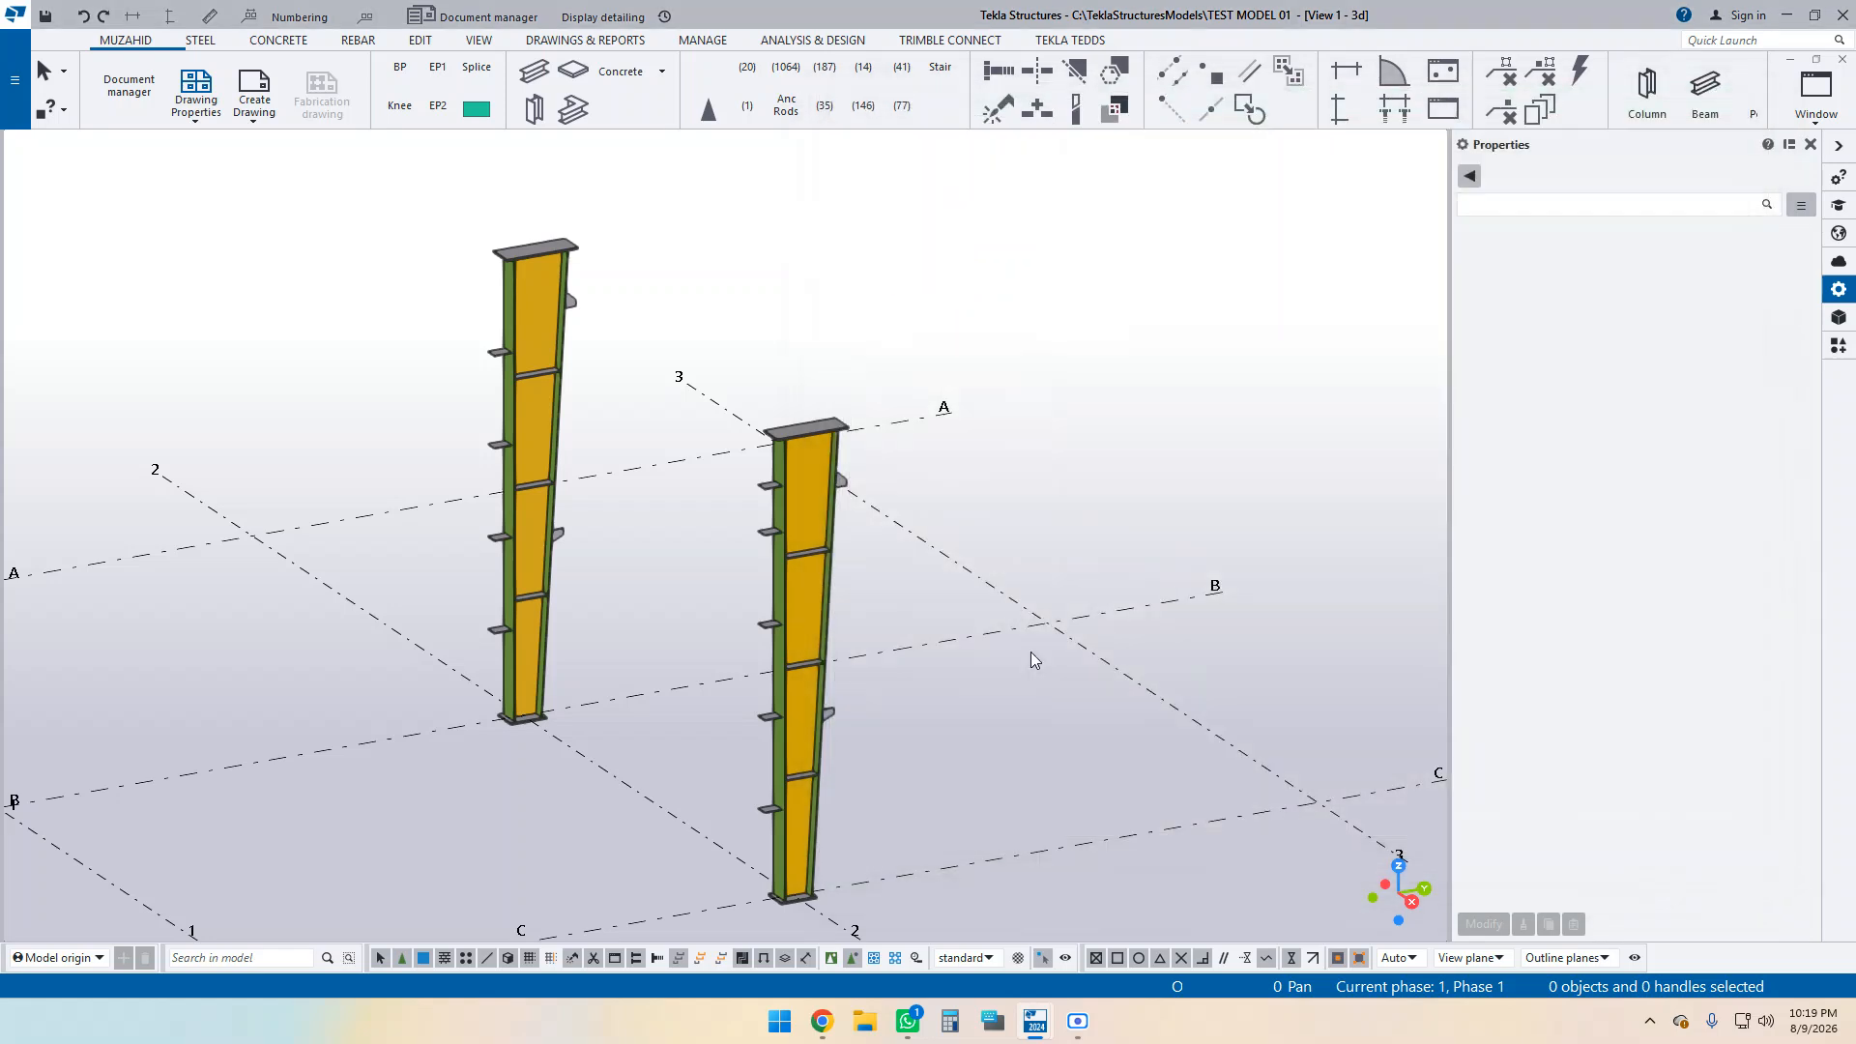
# Create an assembly drawing of the column at grid C/2 by selecting its straight flange.
pyautogui.click(774, 580)
pyautogui.click(198, 104)
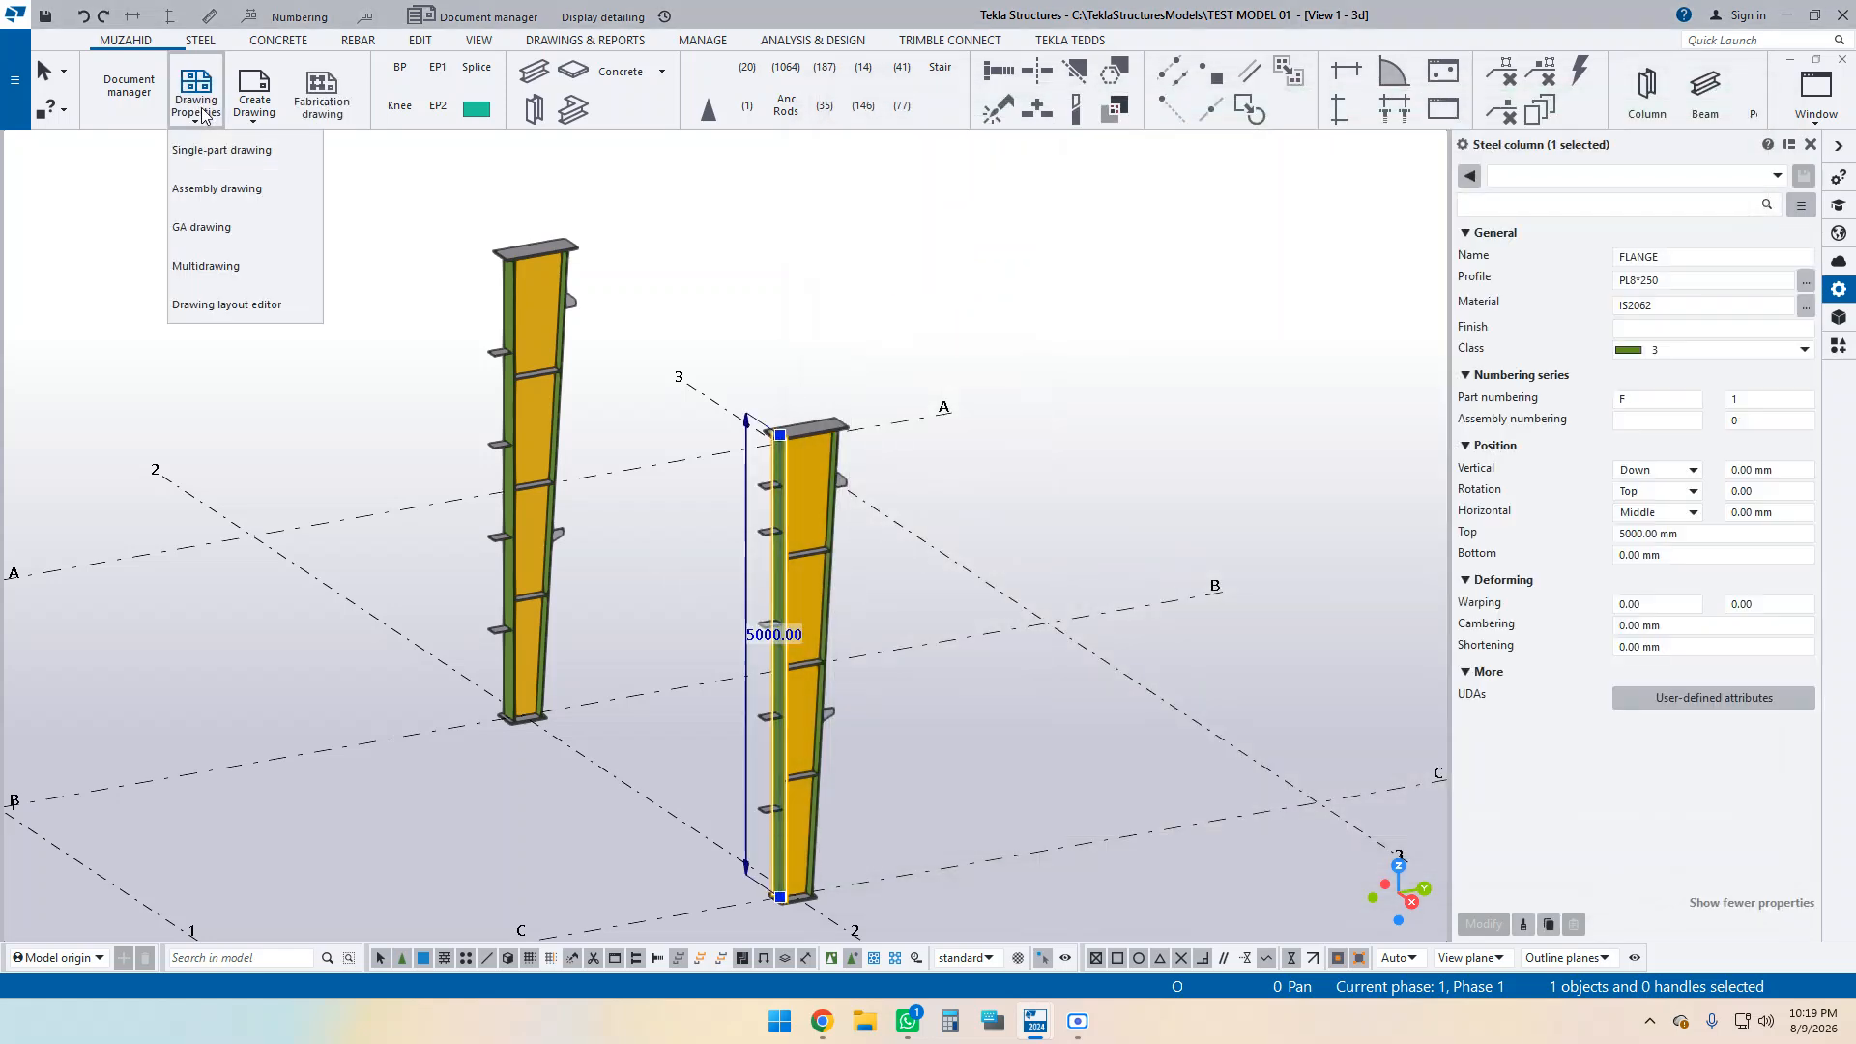
pyautogui.click(254, 106)
pyautogui.click(278, 228)
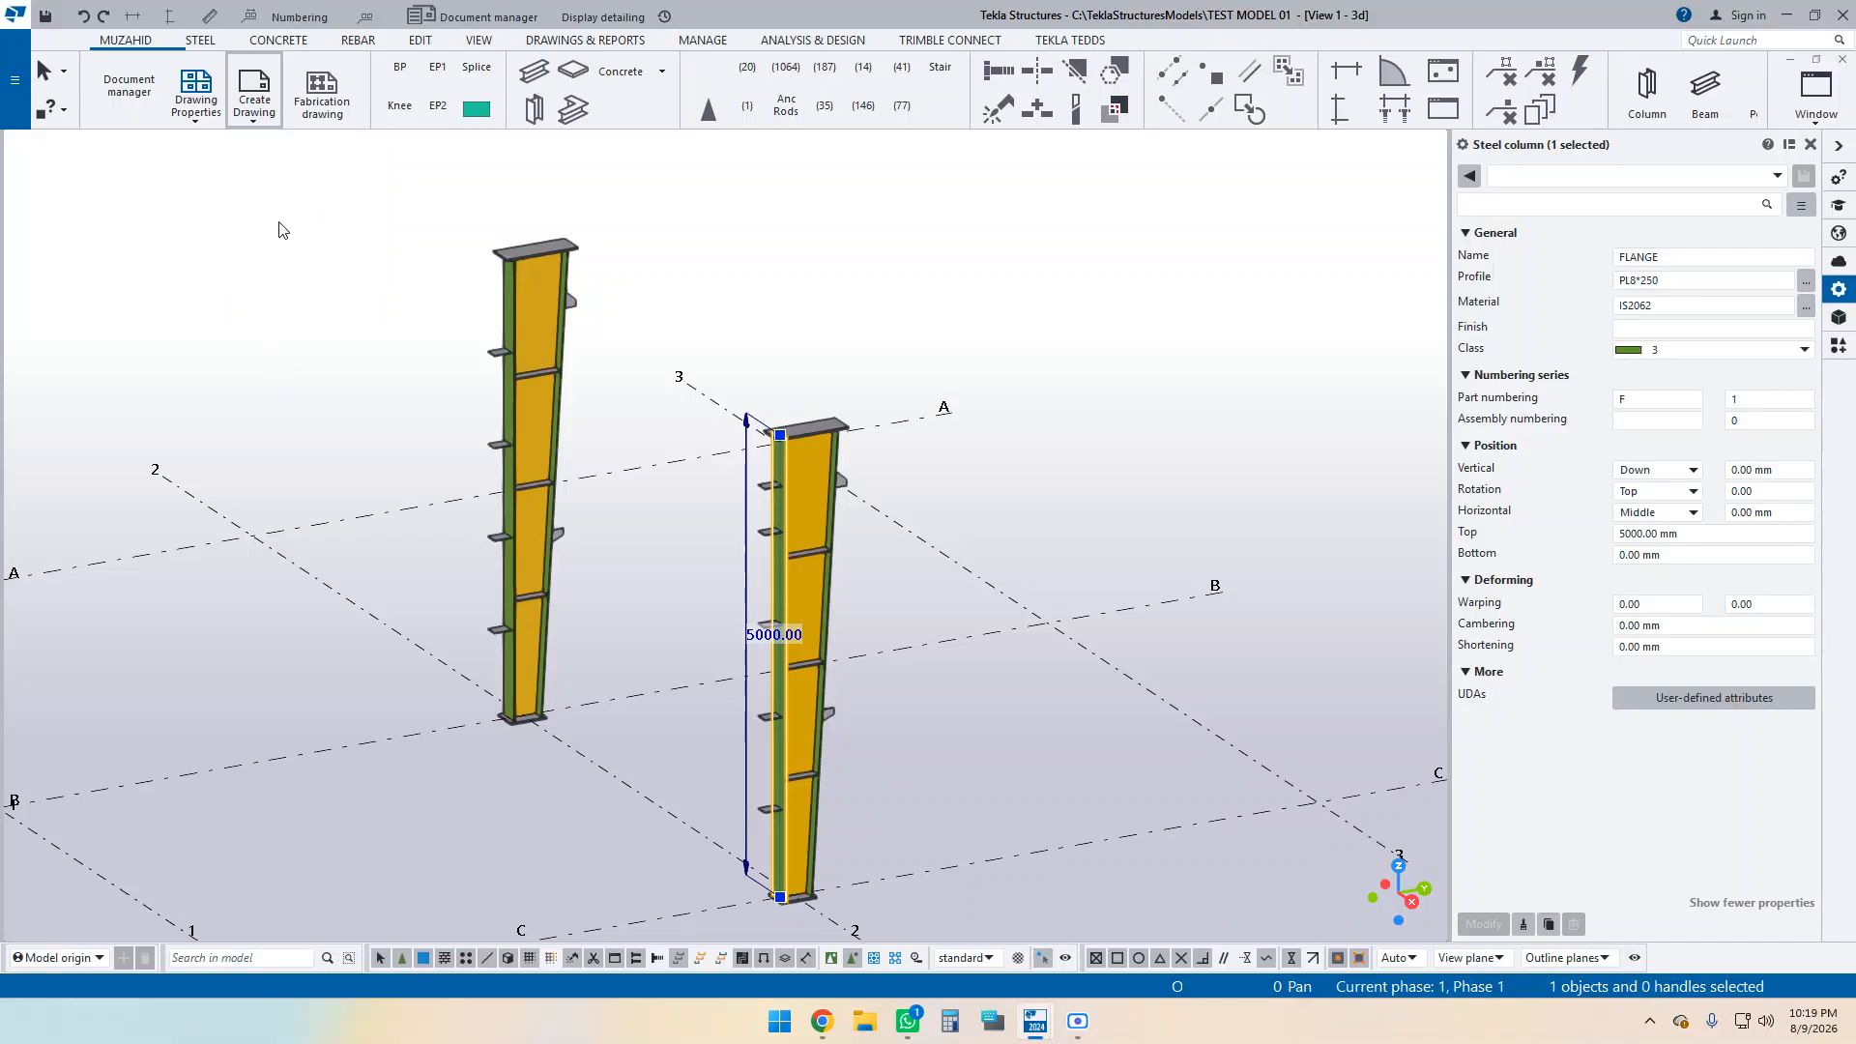
# Highlight the model parts of assembly drawings C.2 and C.1 from the document list and open drawing C.1.
pyautogui.click(129, 85)
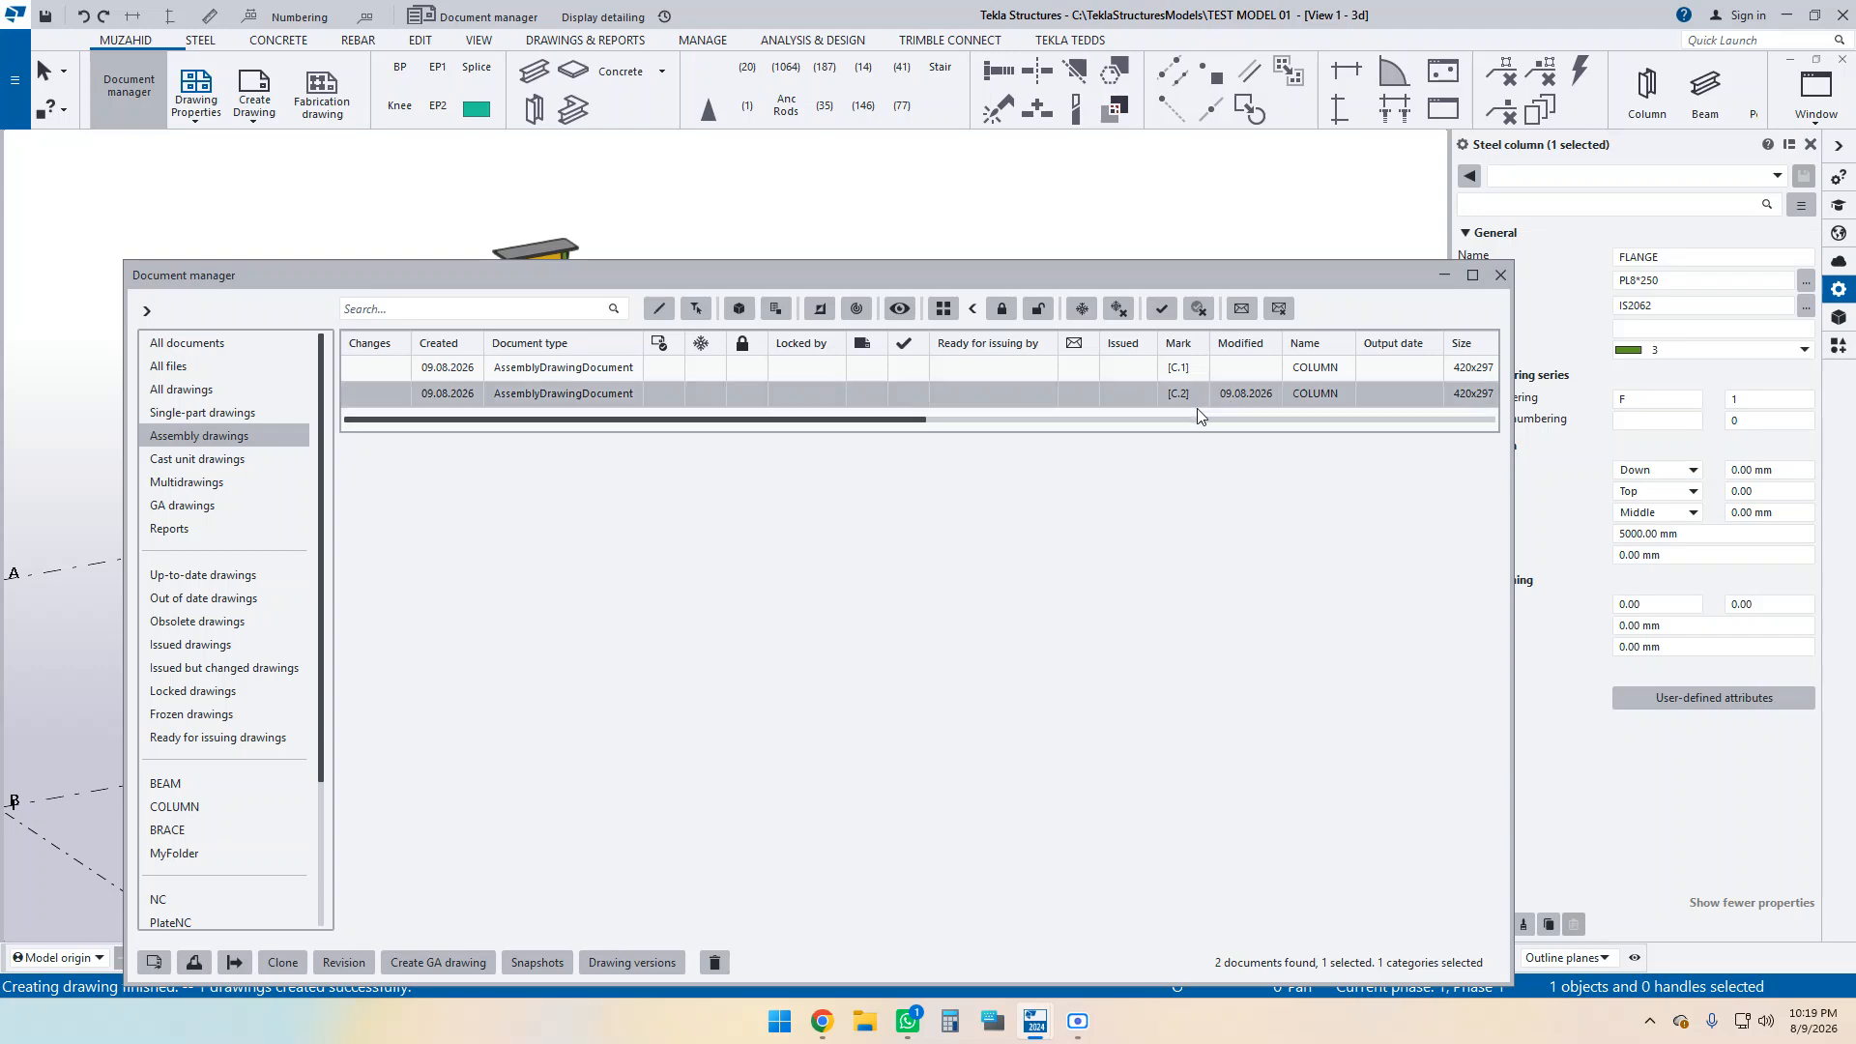
pyautogui.moveTo(976, 278); pyautogui.dragTo(959, 638)
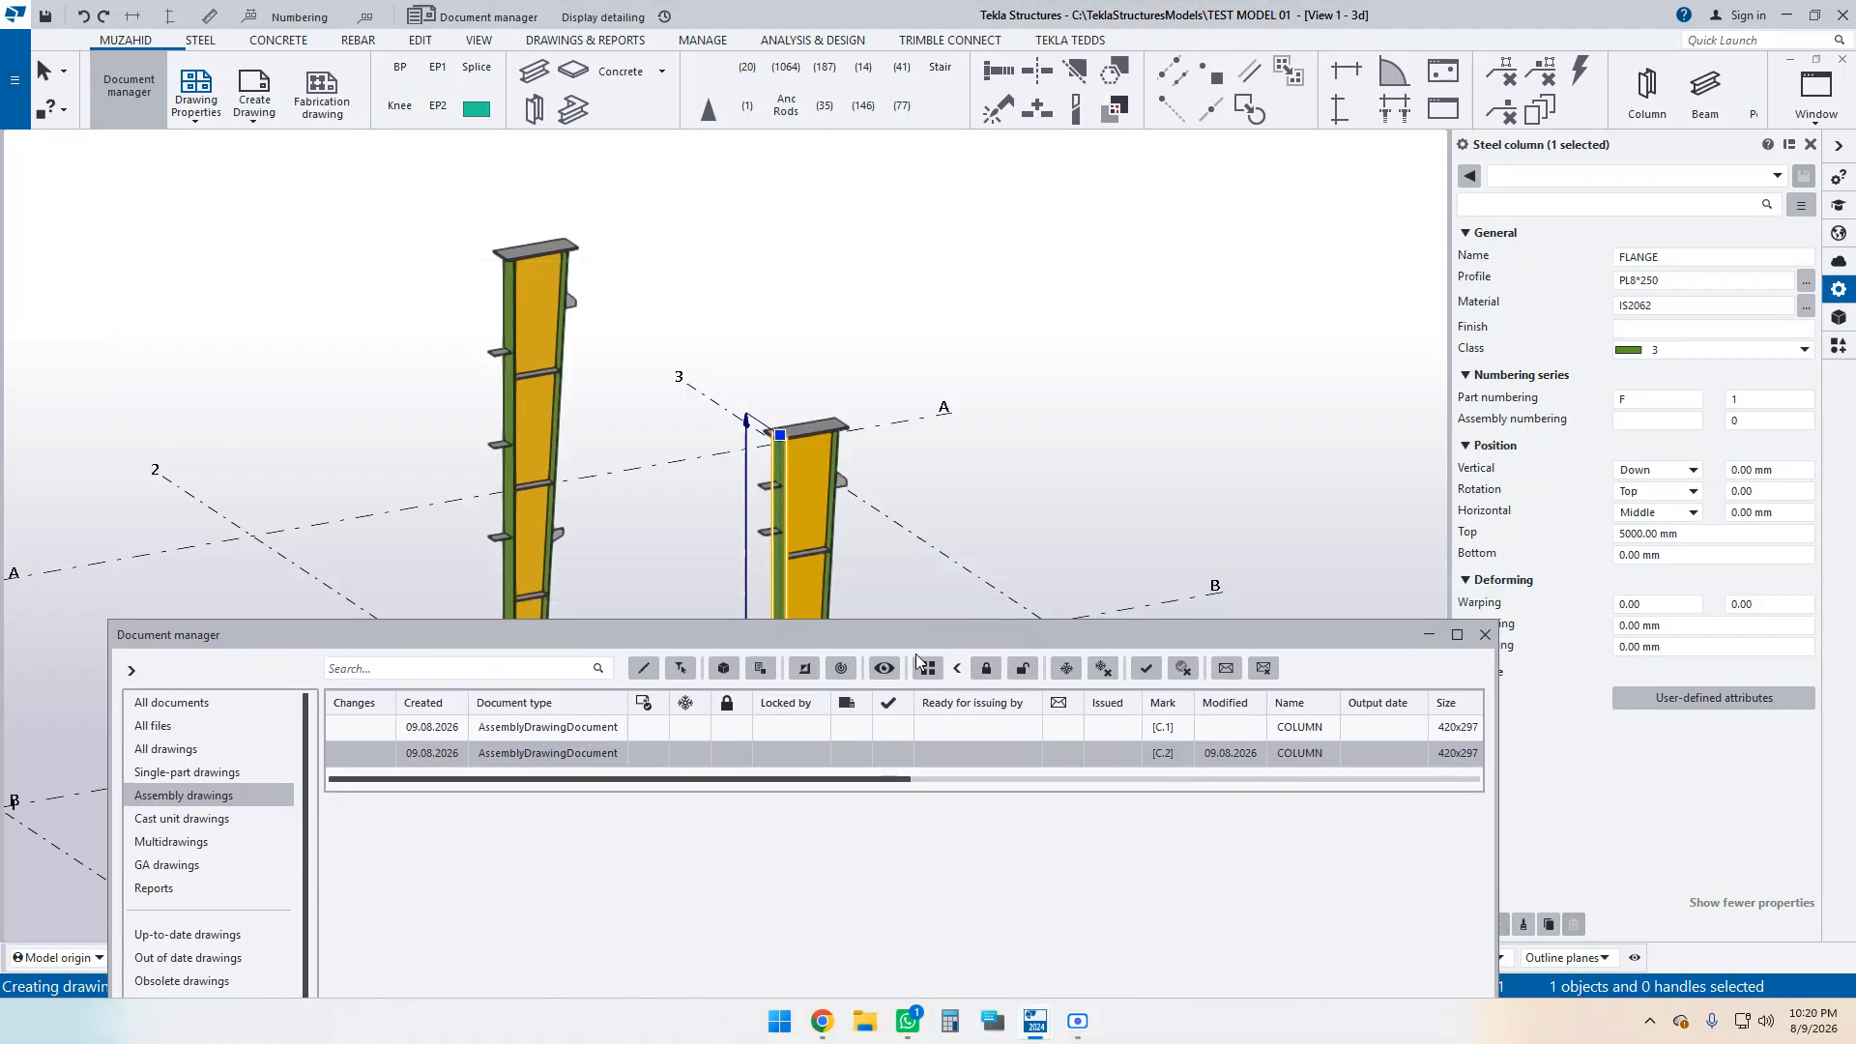
pyautogui.click(722, 668)
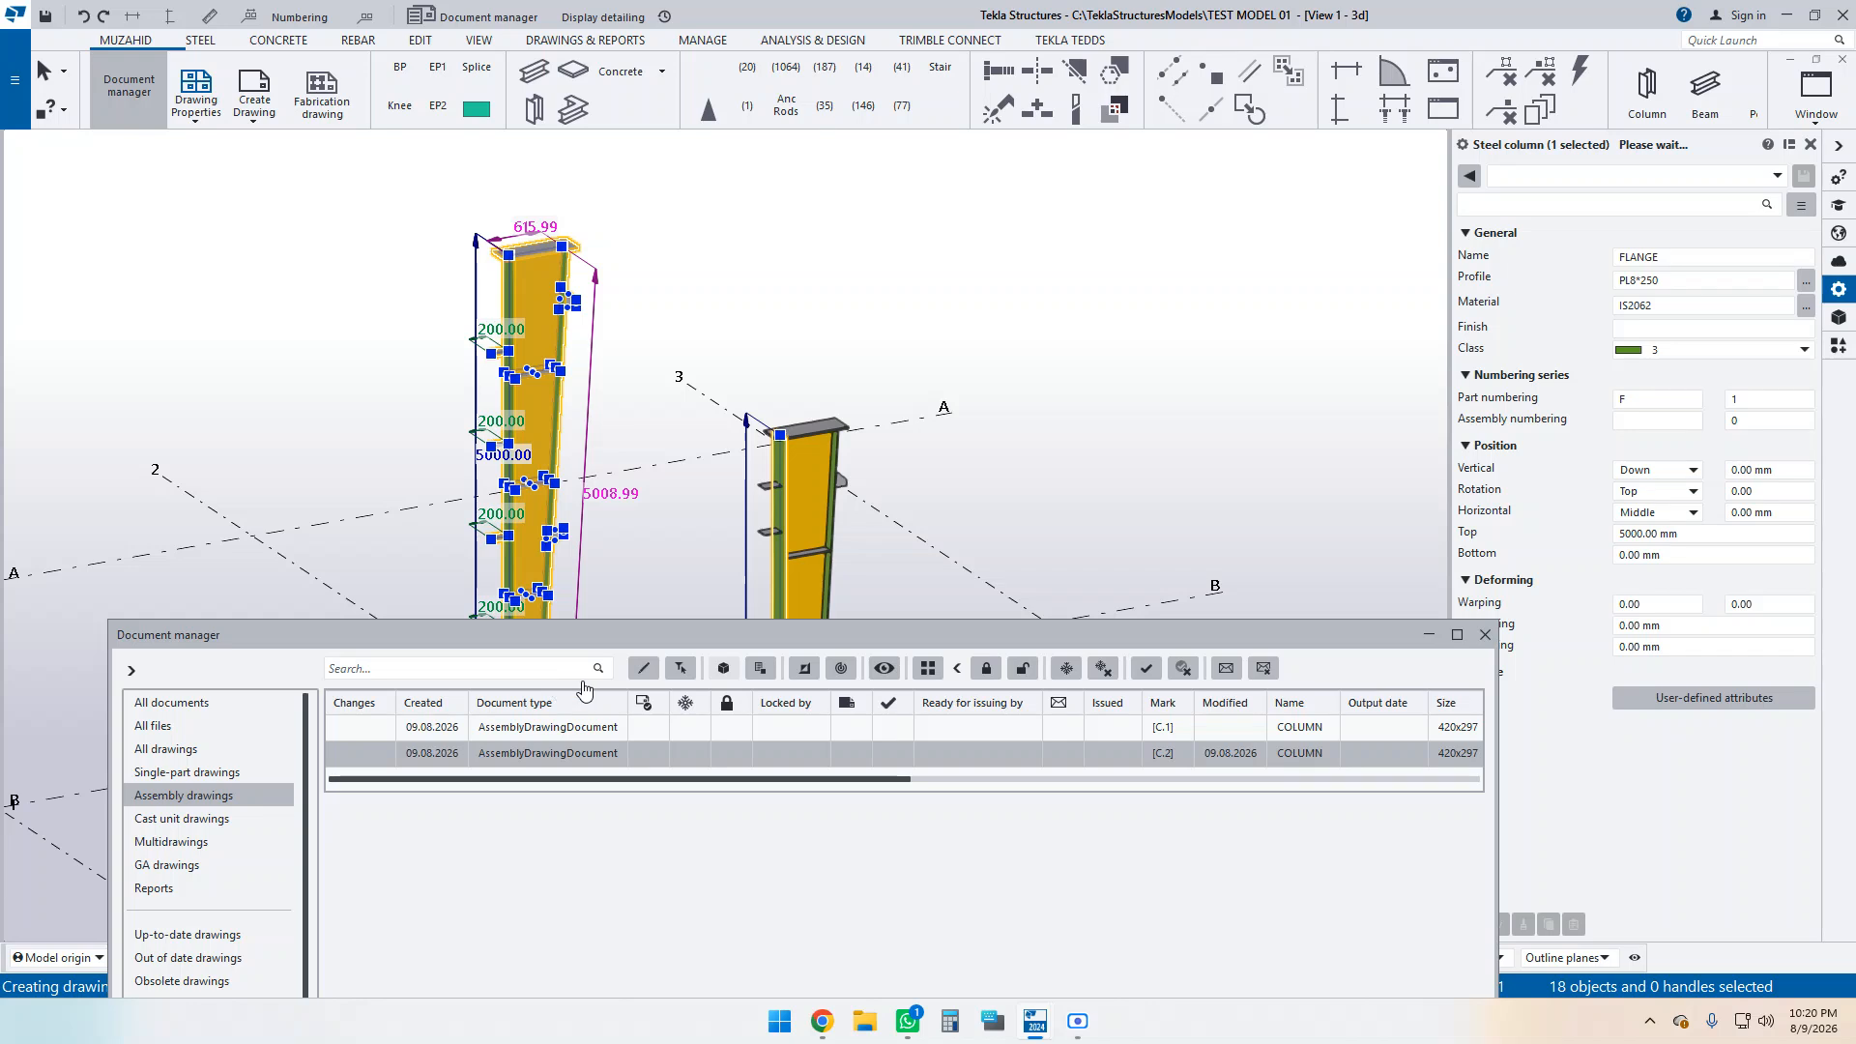
pyautogui.click(561, 732)
pyautogui.click(723, 668)
pyautogui.doubleClick(496, 727)
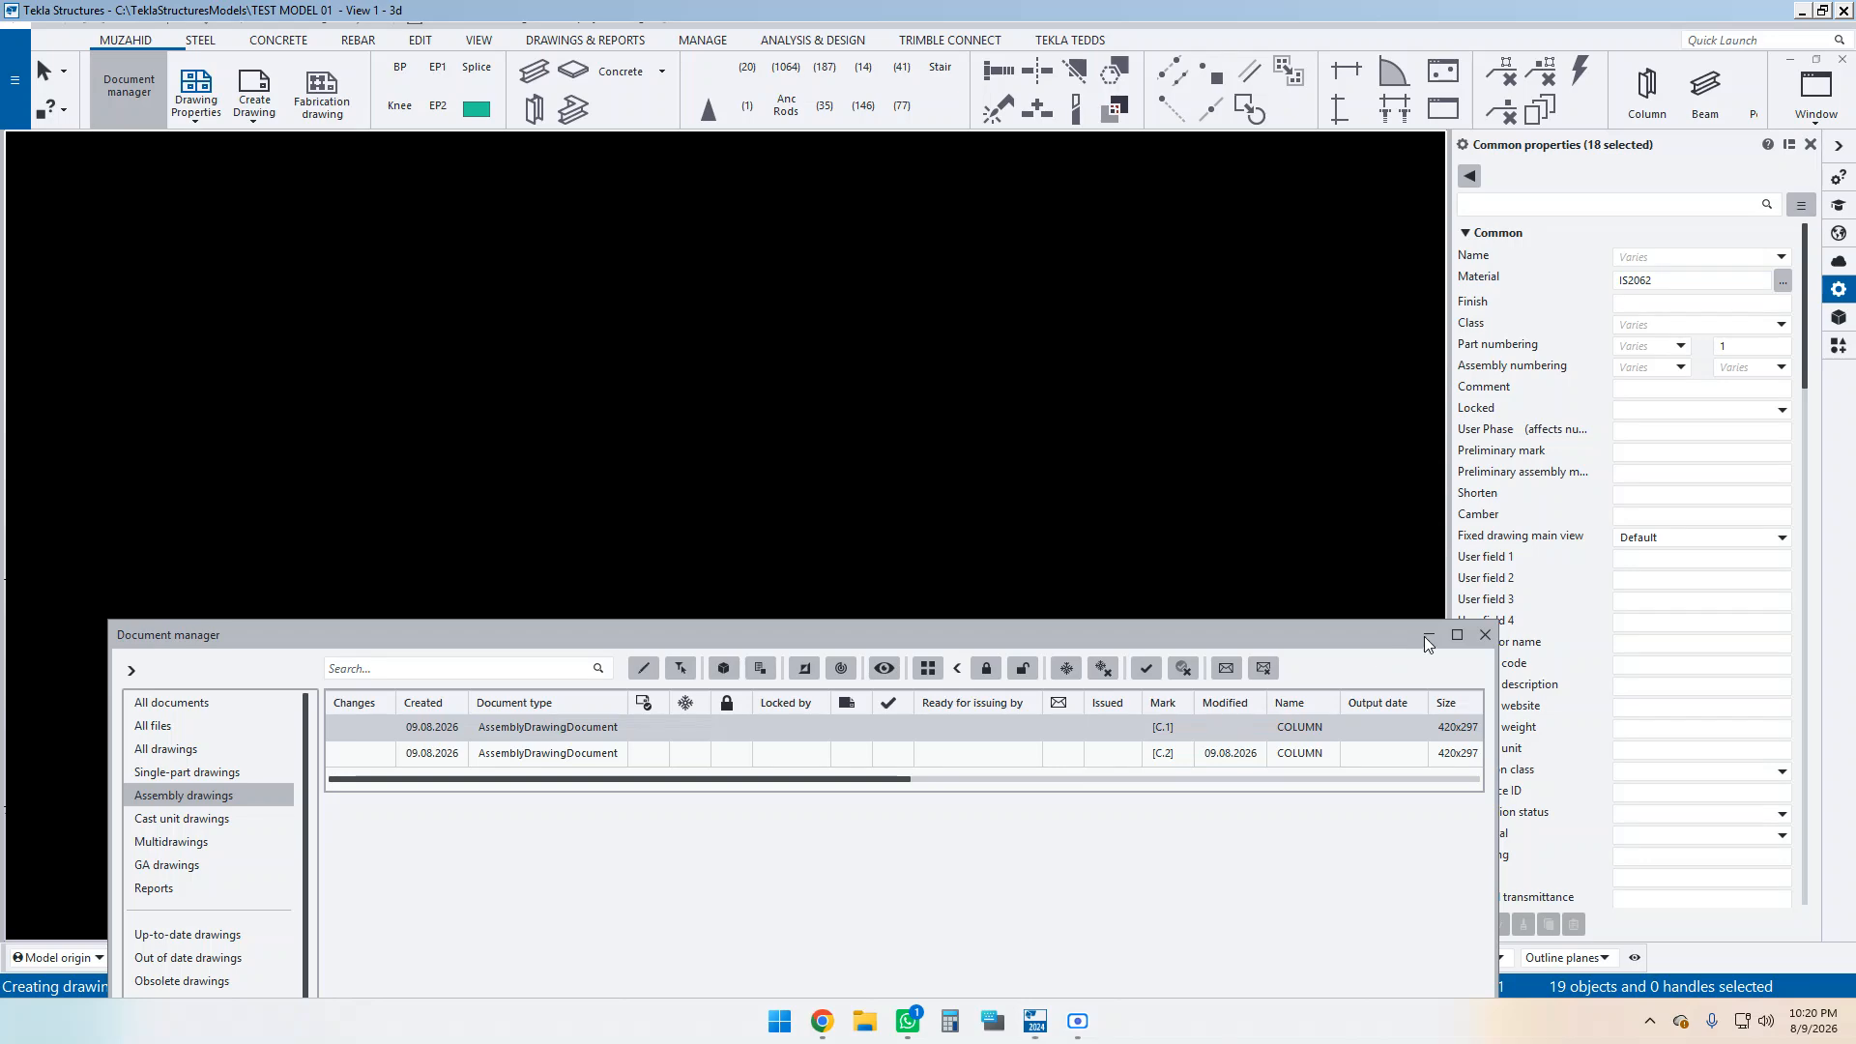
pyautogui.click(1427, 635)
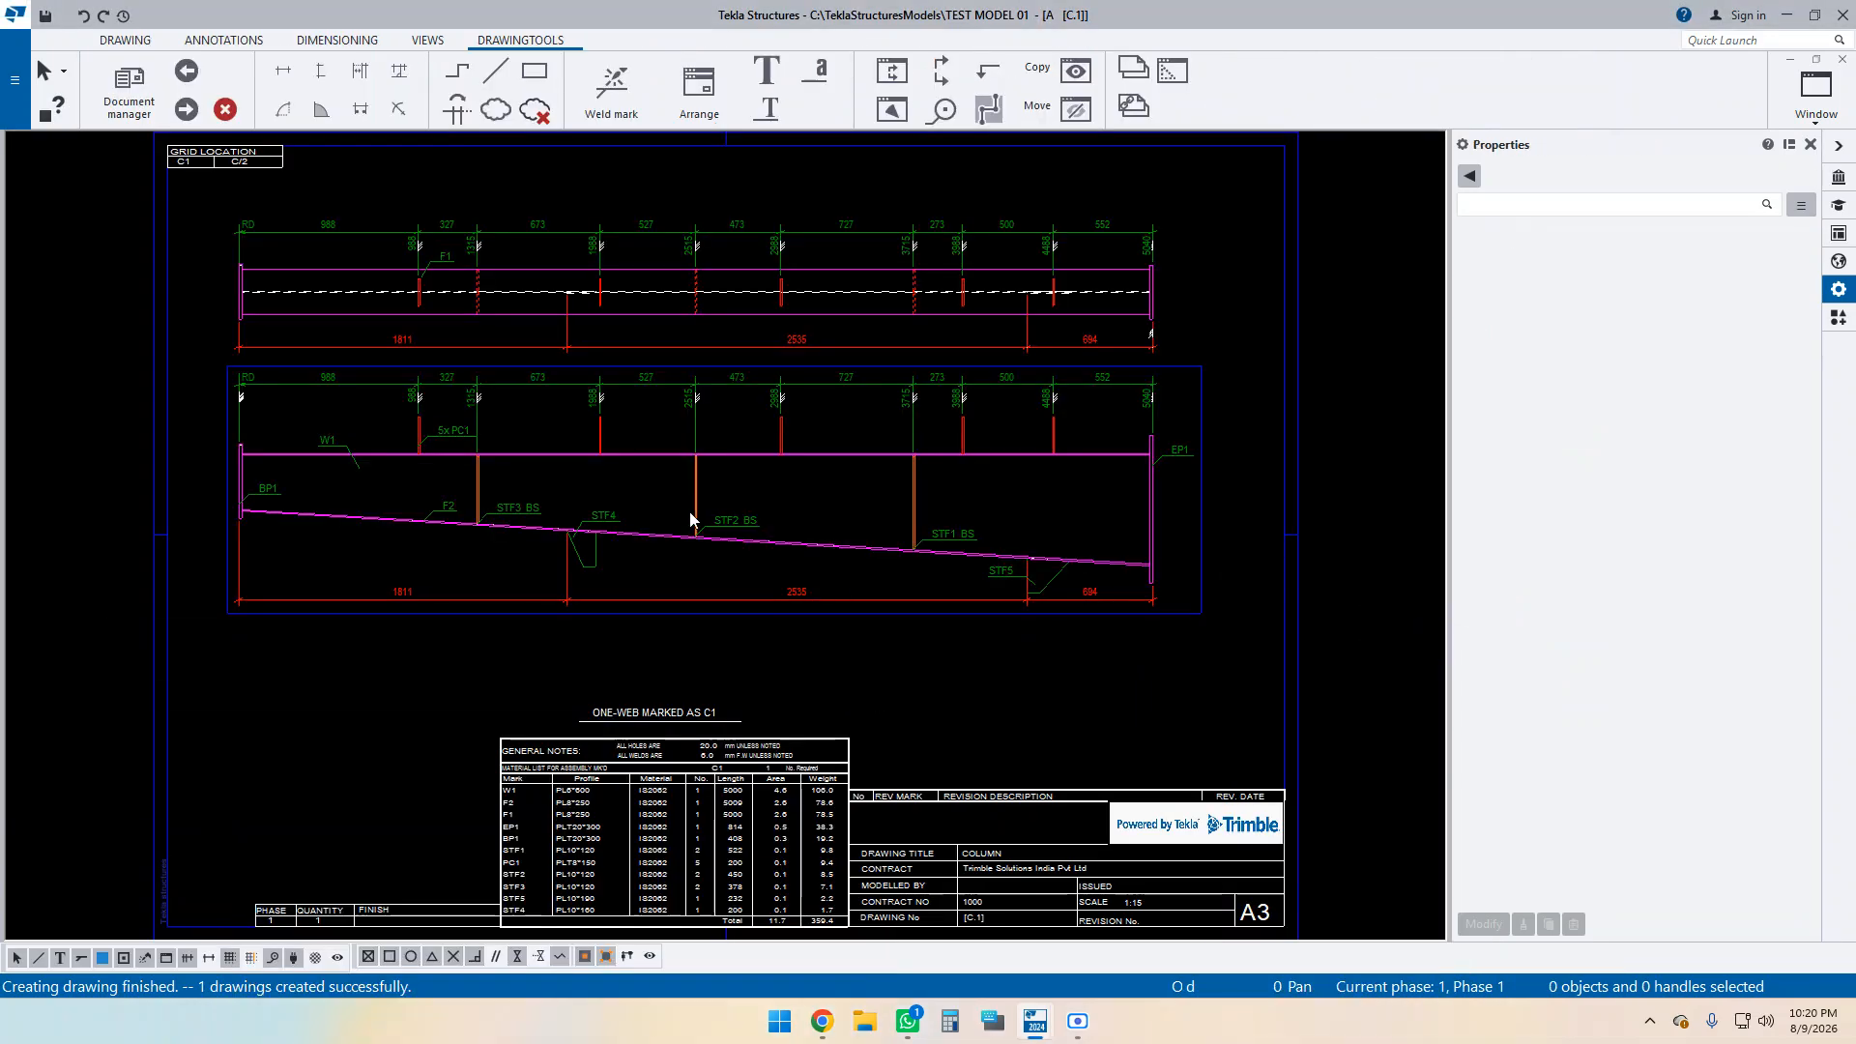
# Examine the dimensions, part colors and part marks along both views of column drawing C.1.
pyautogui.scroll(3, 263, 488)
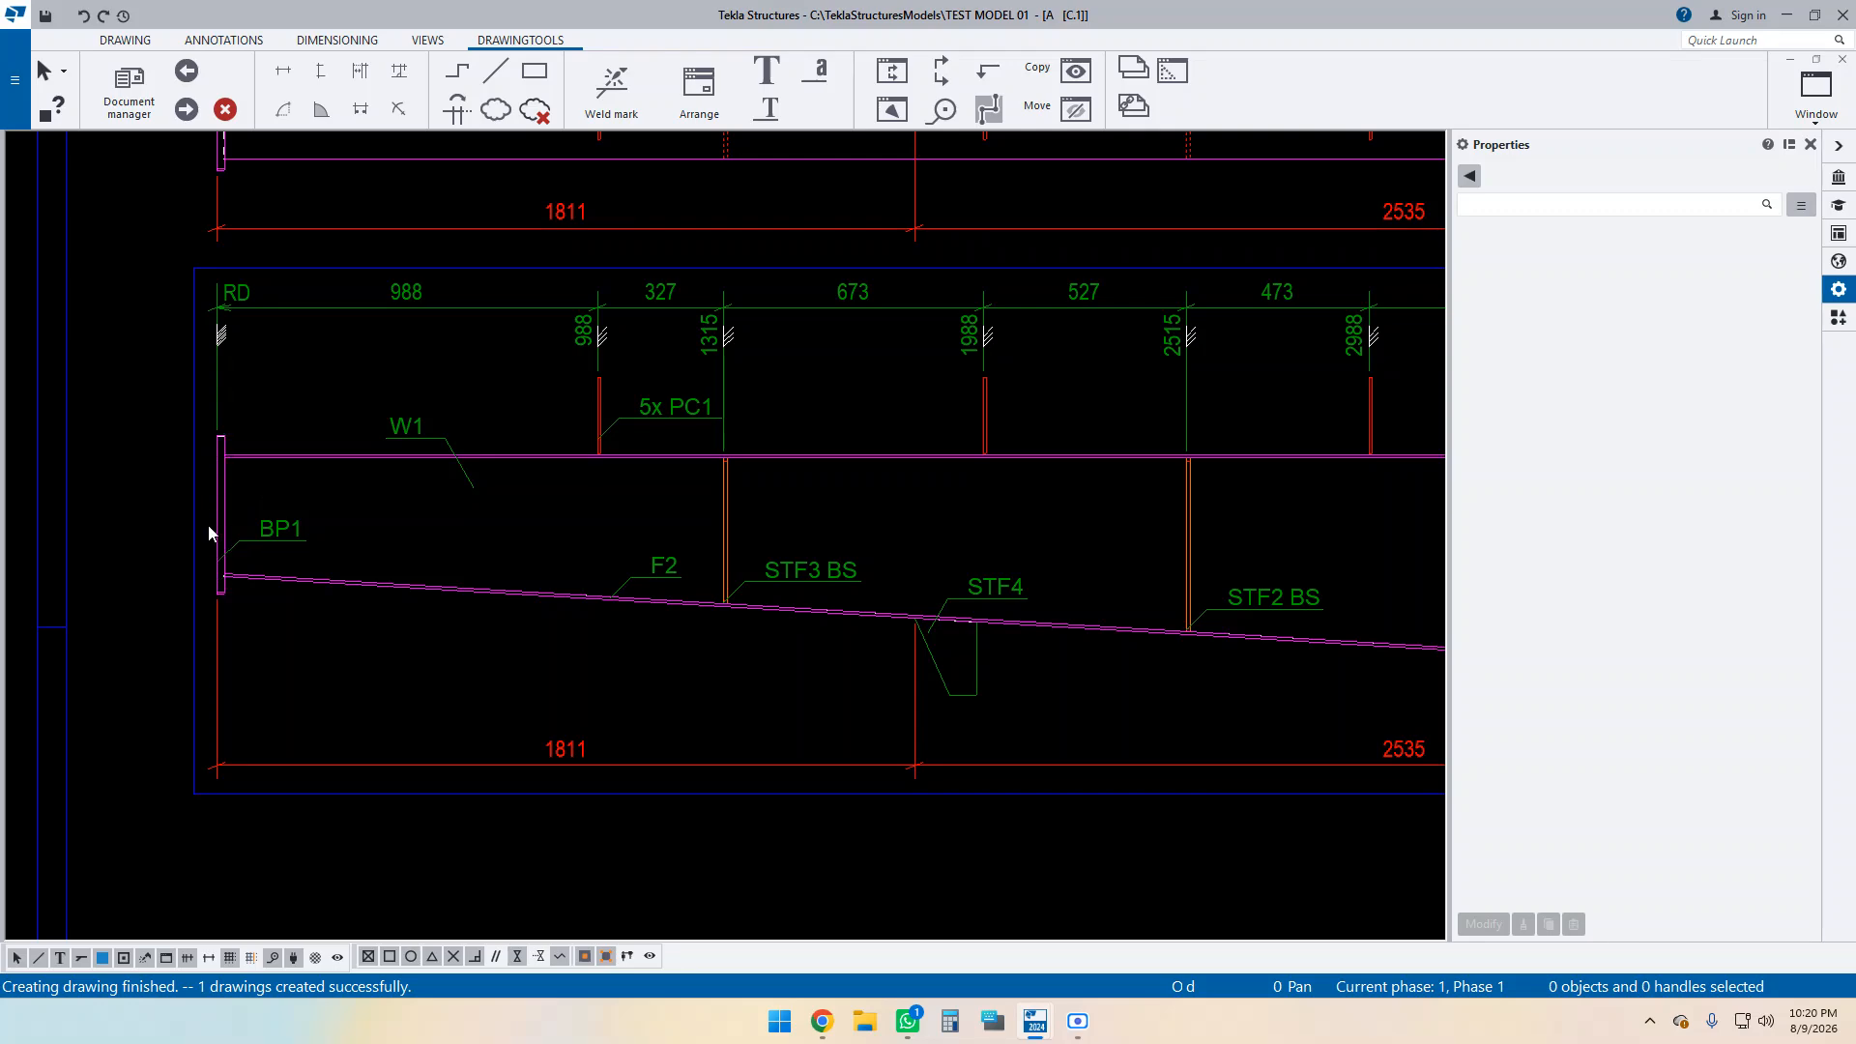
pyautogui.scroll(-3, 949, 565)
pyautogui.scroll(3, 1225, 472)
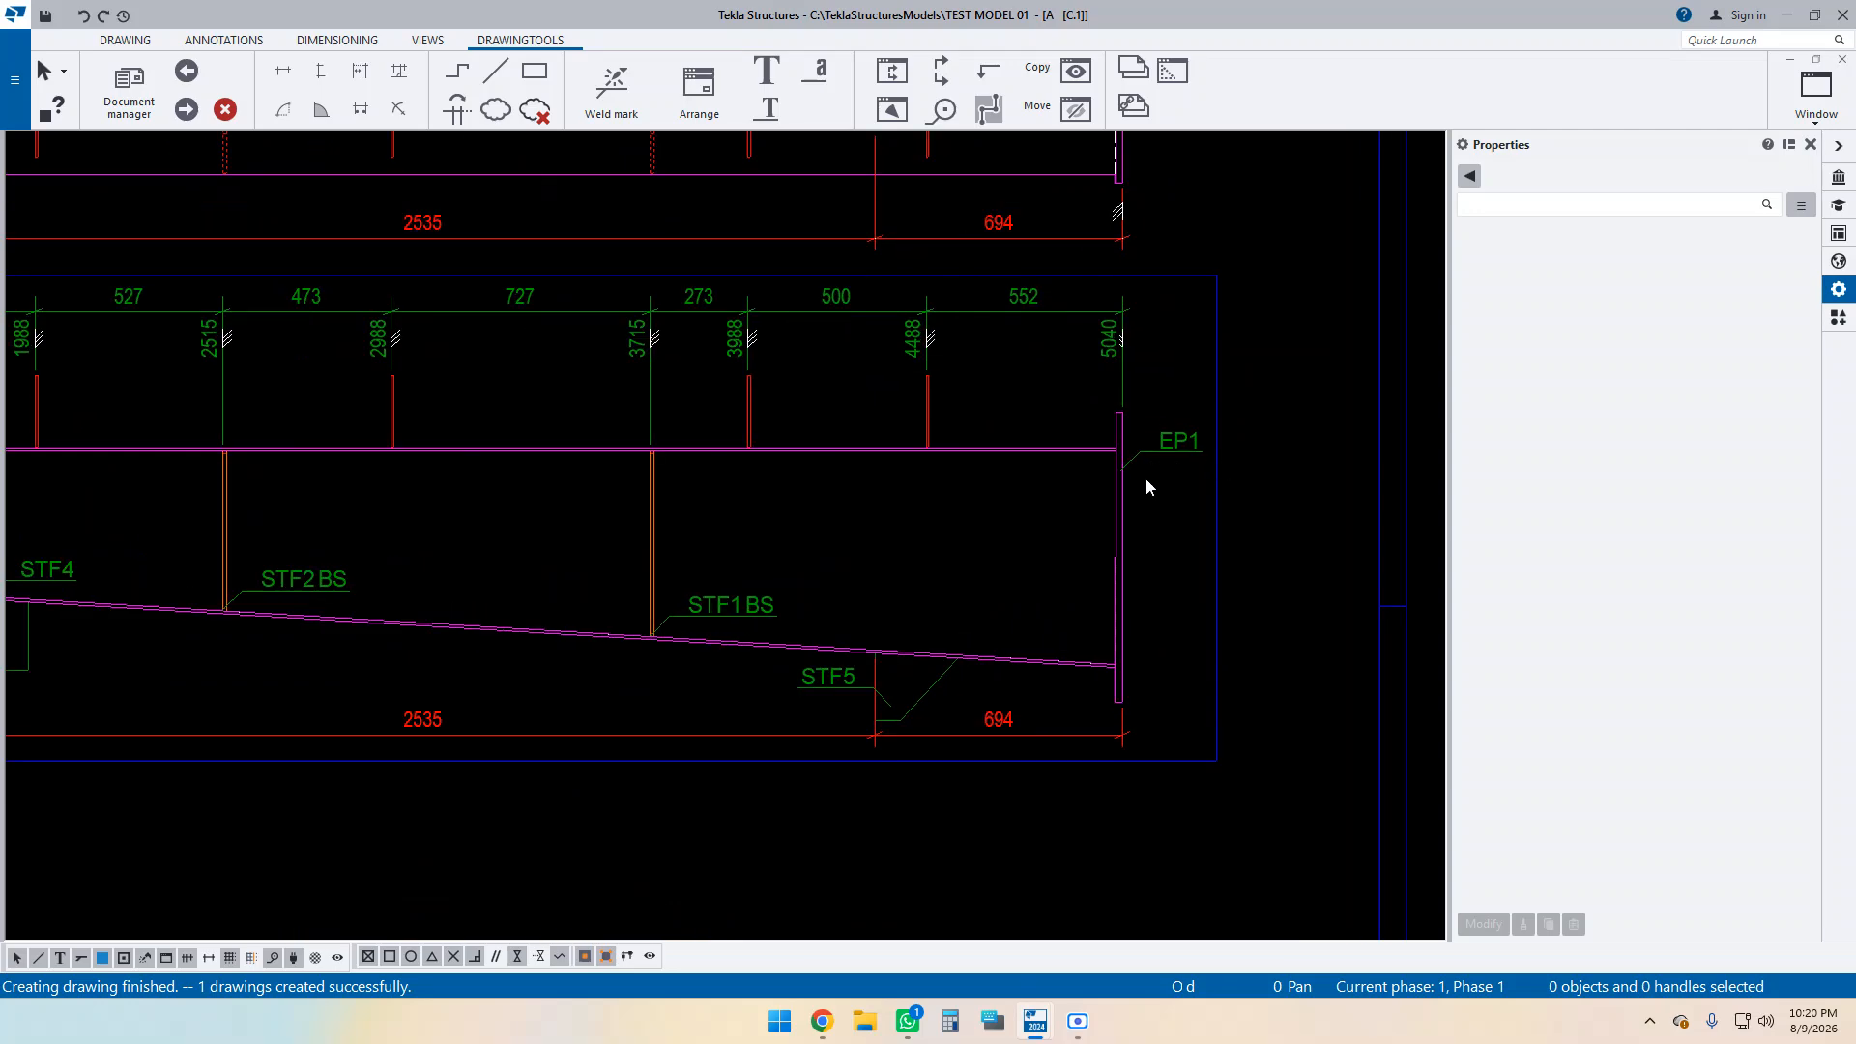
pyautogui.scroll(-6, 1158, 404)
pyautogui.scroll(-3, 870, 585)
pyautogui.moveTo(869, 584)
pyautogui.mouseDown(button='middle')
pyautogui.moveTo(779, 555)
pyautogui.moveTo(866, 597)
pyautogui.mouseUp(button='middle')
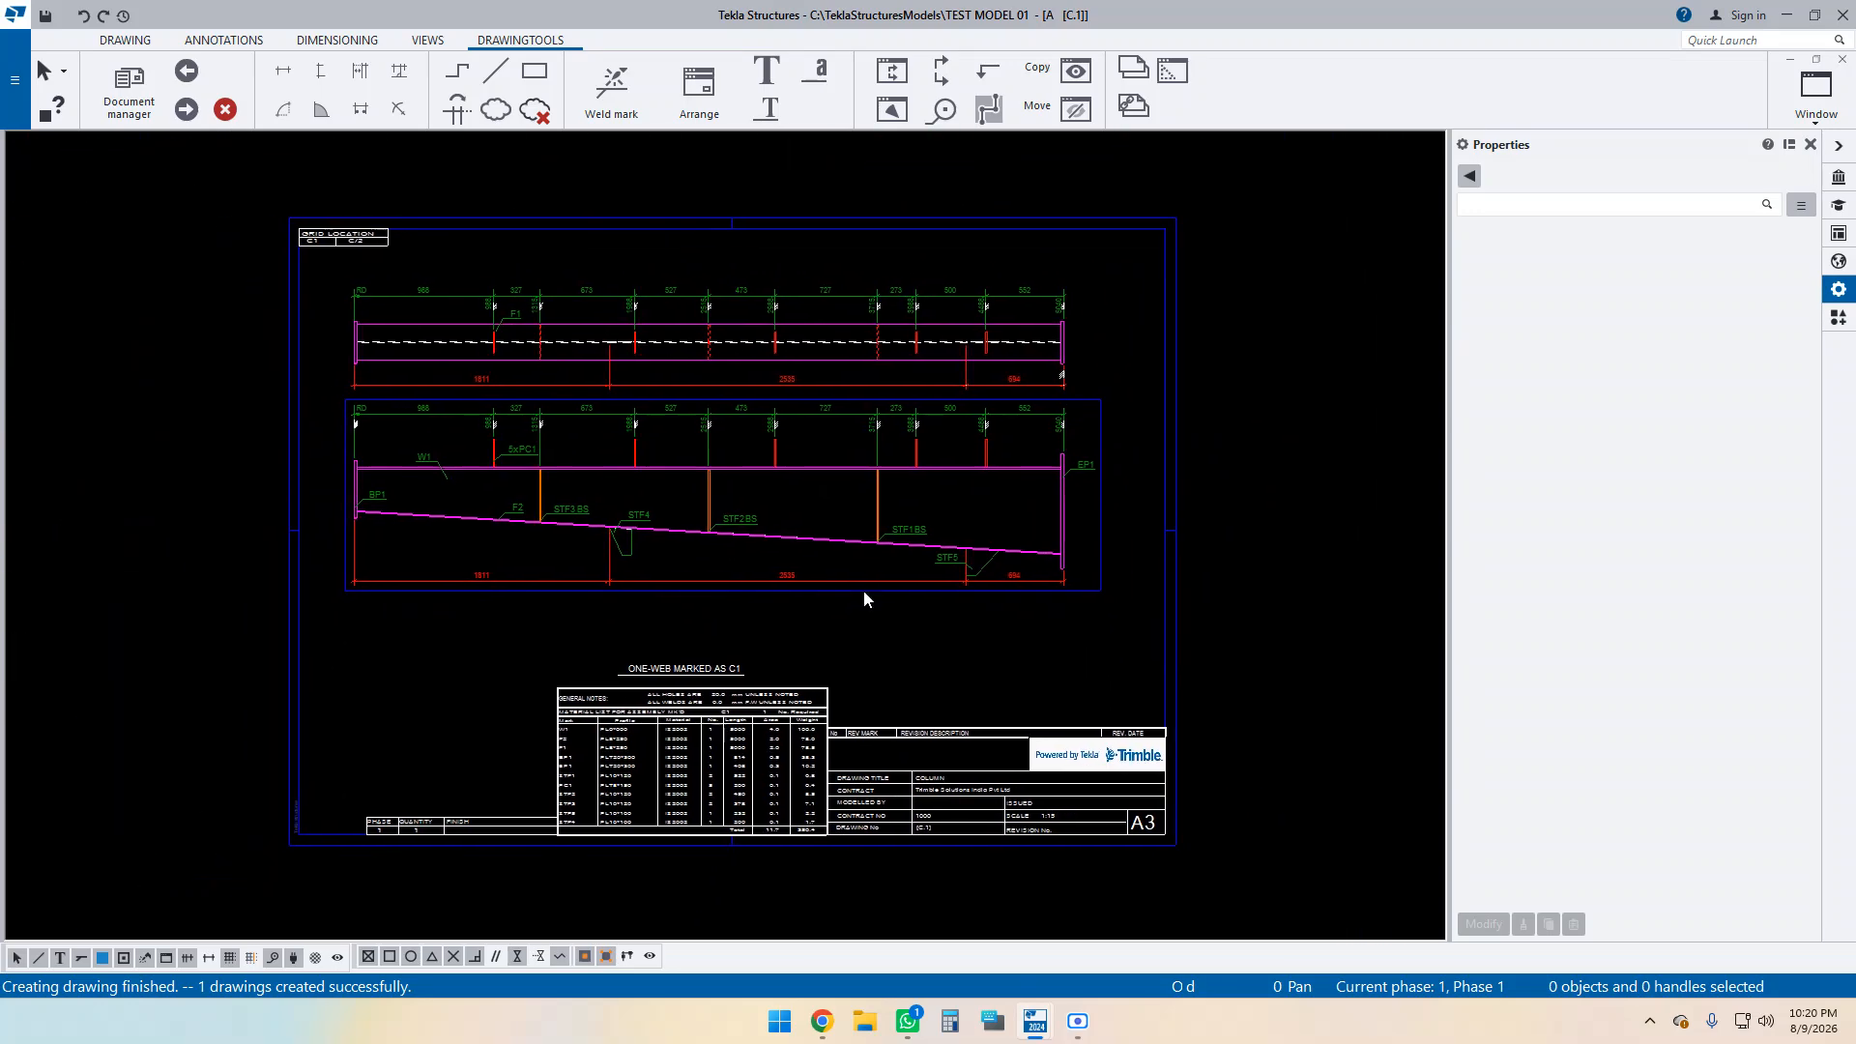
pyautogui.scroll(3, 777, 505)
pyautogui.moveTo(780, 508); pyautogui.dragTo(782, 546, button='middle')
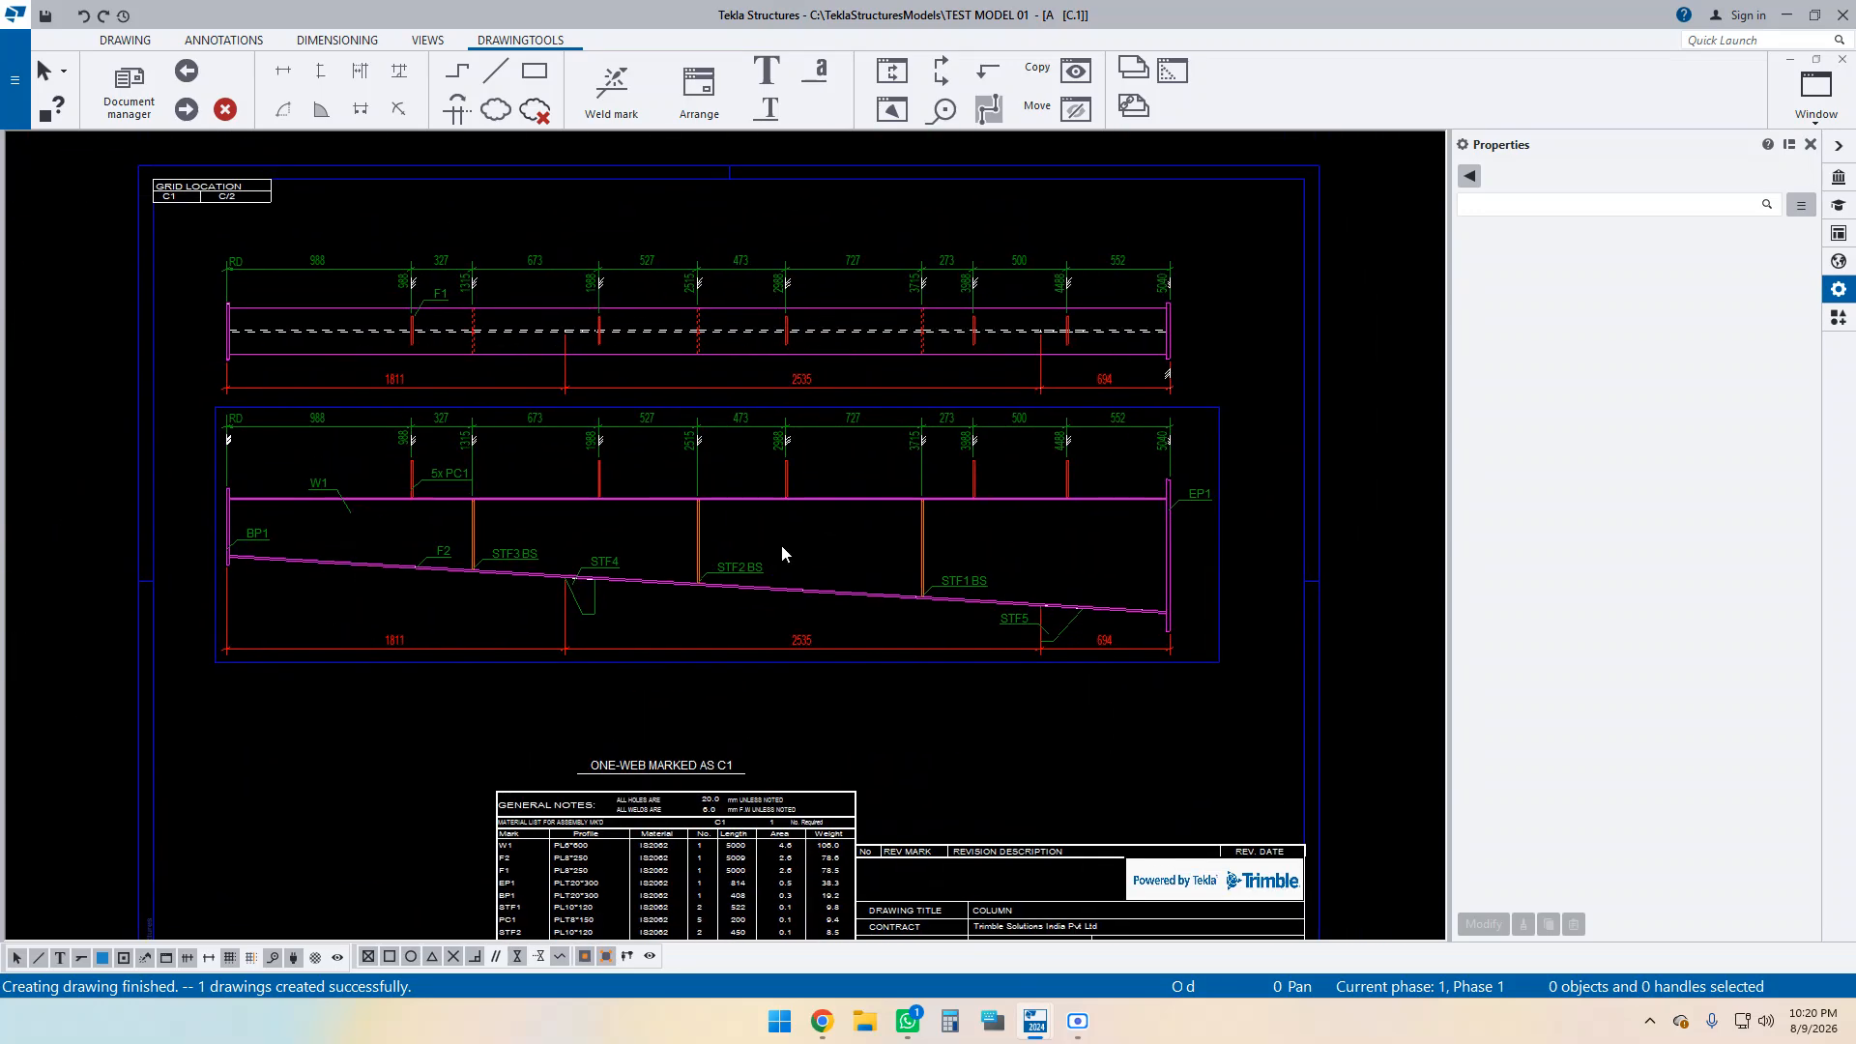